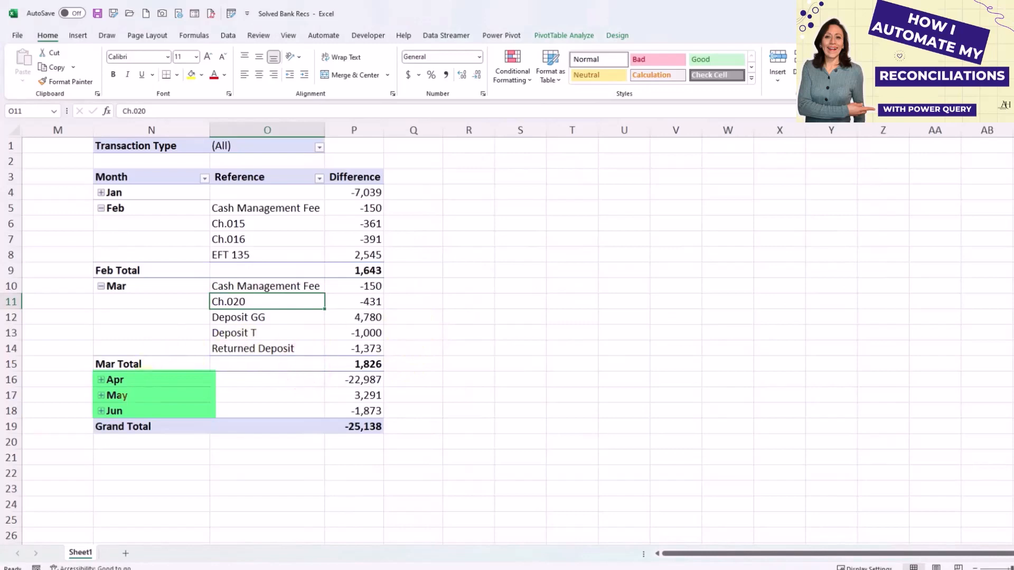
- Expand the Jun, May and Apr groups in the pivot table and review the differences listed under each month
left_click(101, 412)
scroll(200, 446, "down", 6)
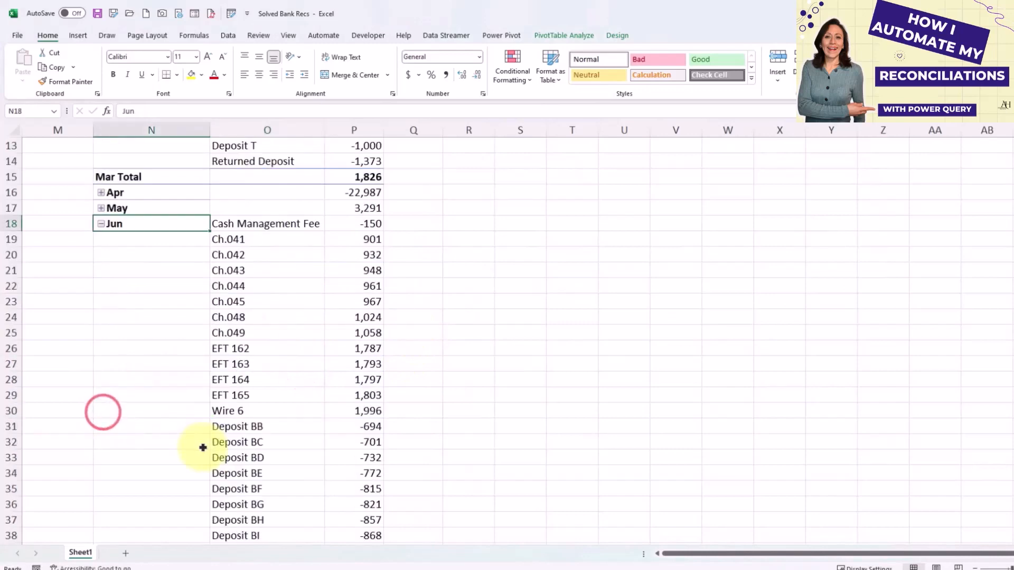
scroll(238, 423, "up", 3)
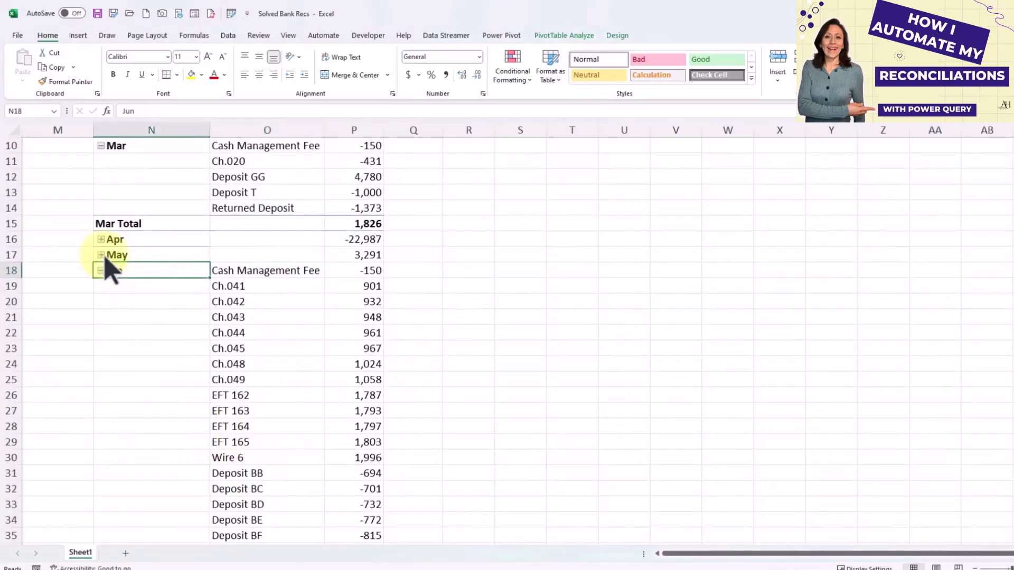
left_click(102, 254)
scroll(217, 338, "up", 1)
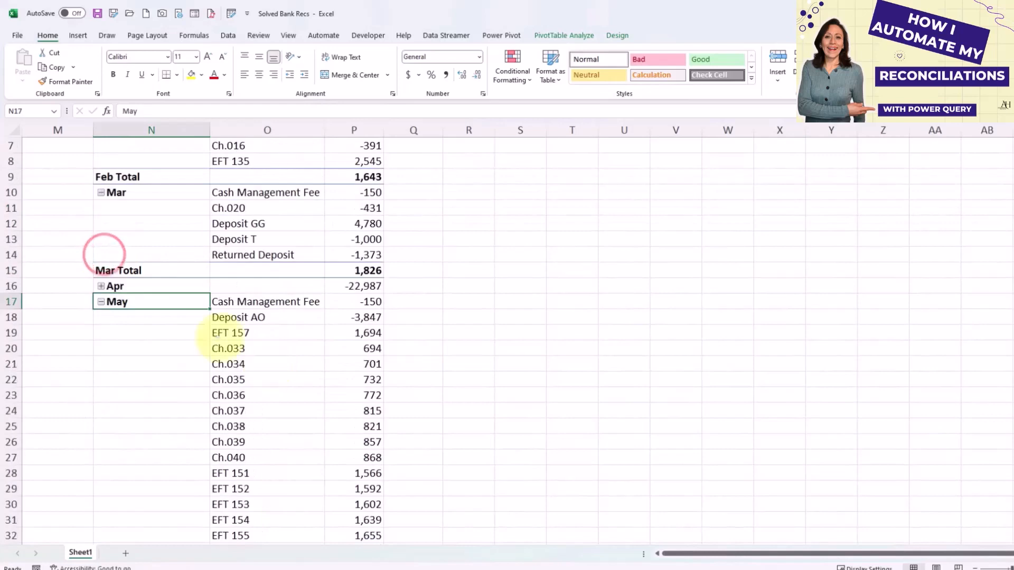
left_click(101, 287)
scroll(311, 370, "down", 11)
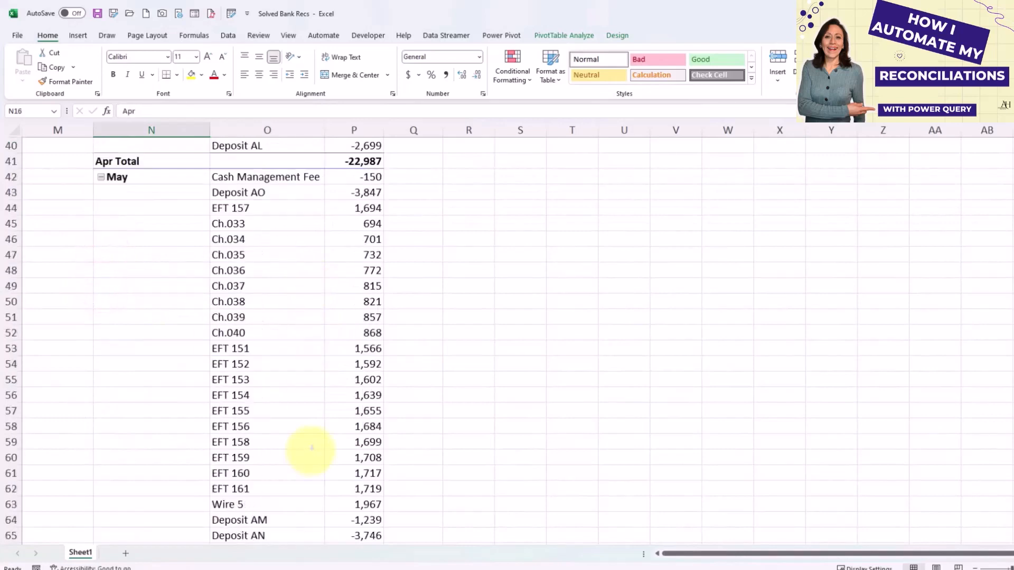
scroll(312, 448, "down", 6)
scroll(249, 423, "up", 18)
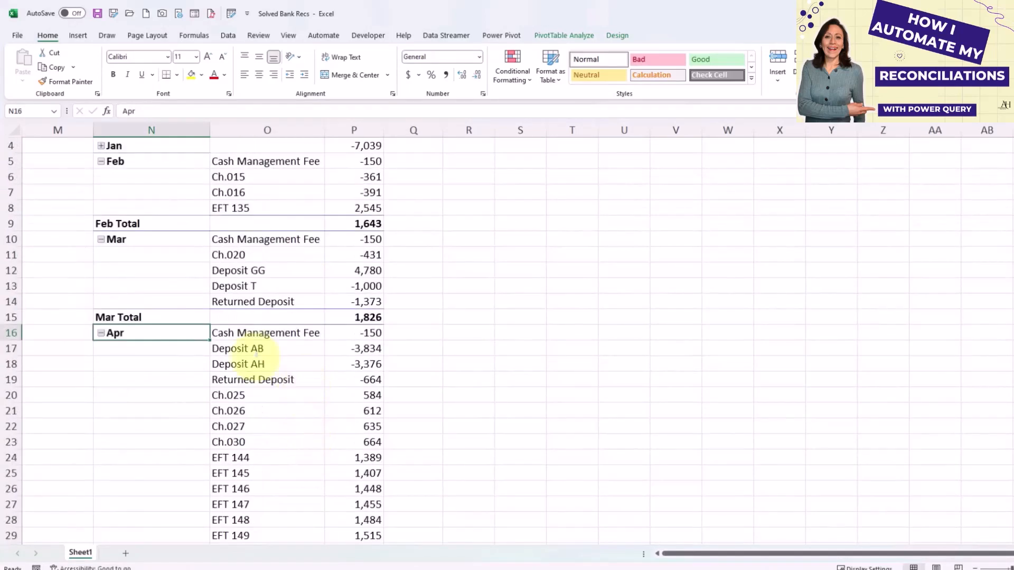
- Collapse the entire Month field of the pivot table so only the monthly rows are listed
right_click(162, 335)
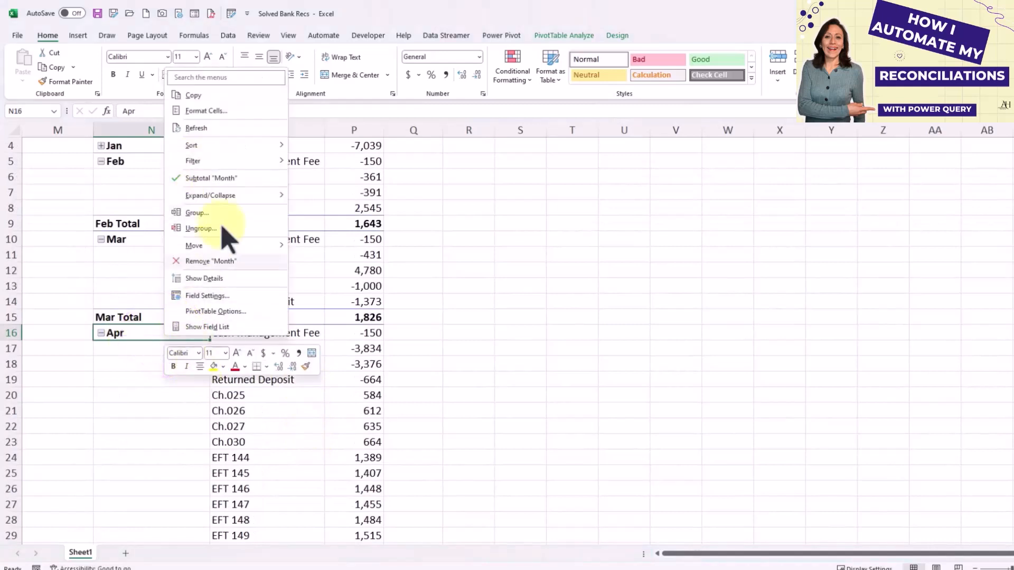
mouse_move(238, 197)
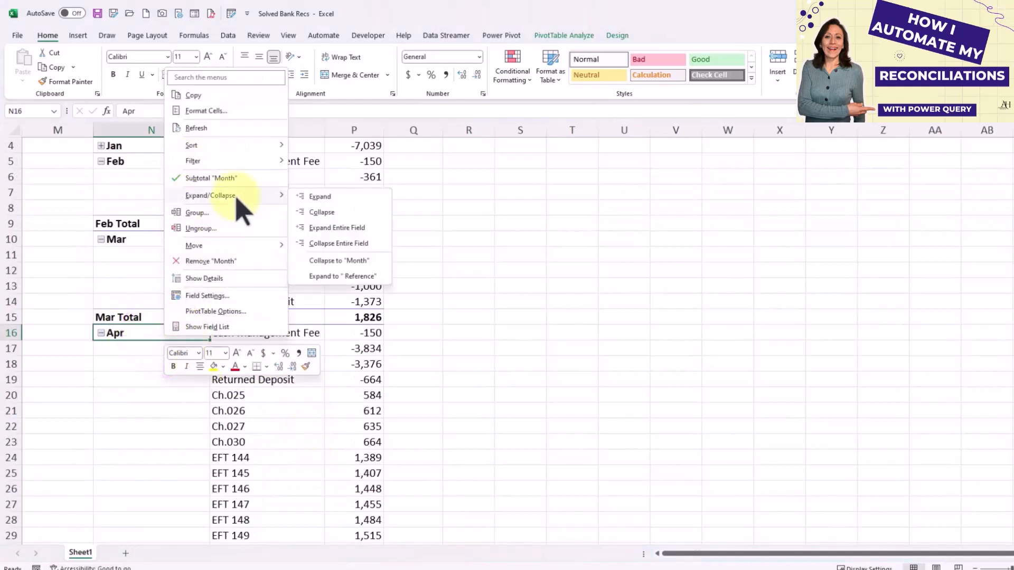
left_click(349, 243)
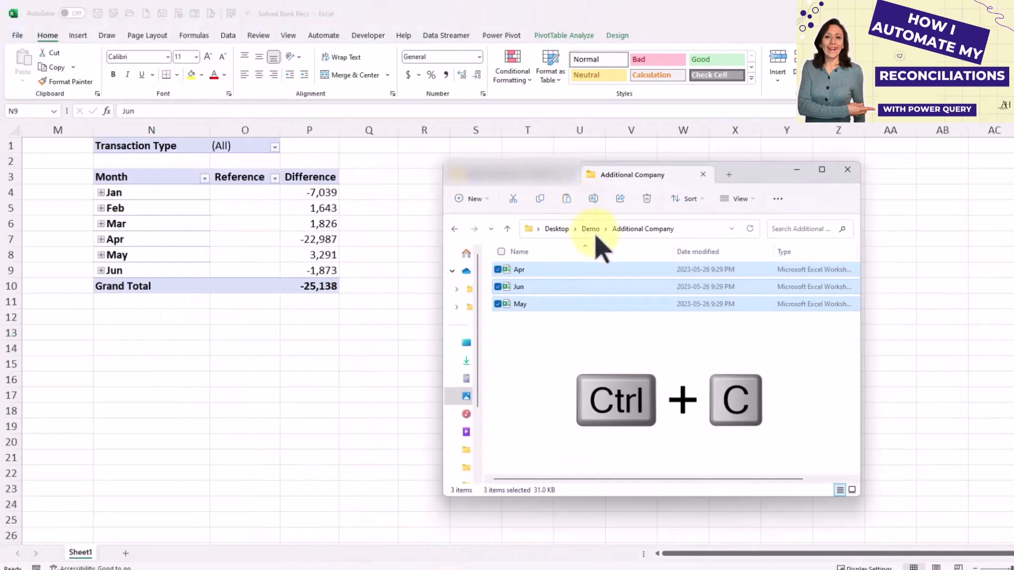
- Paste the copied Apr, Jun and May workbooks into the Company folder inside Demo using File Explorer
left_click(590, 228)
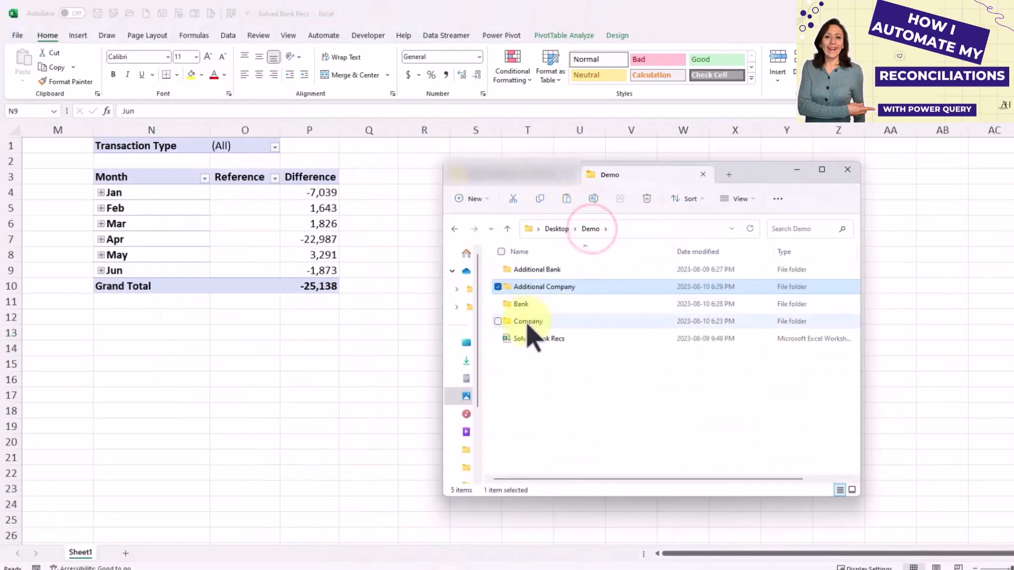
double_click(527, 323)
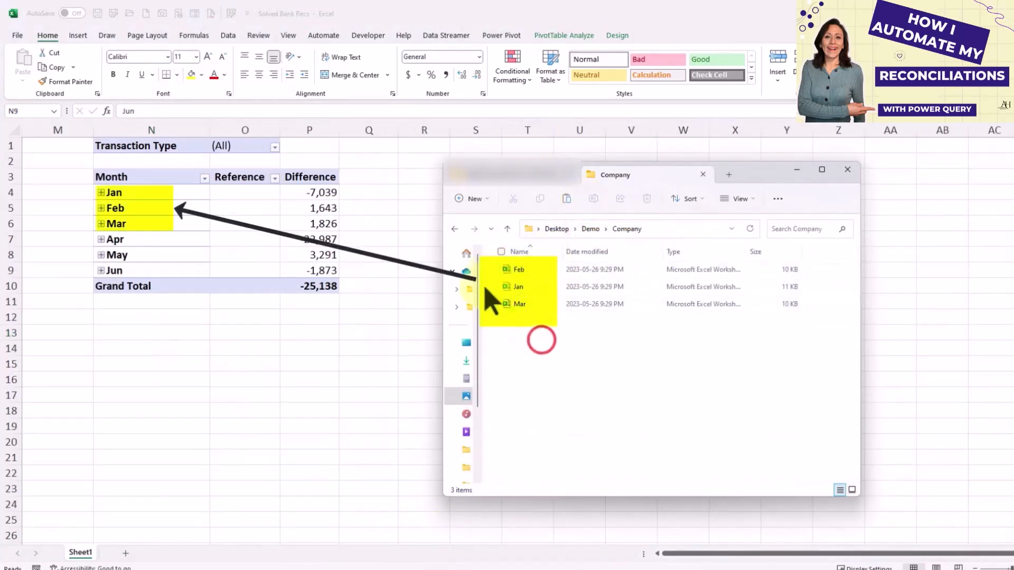
key("ctrl+v")
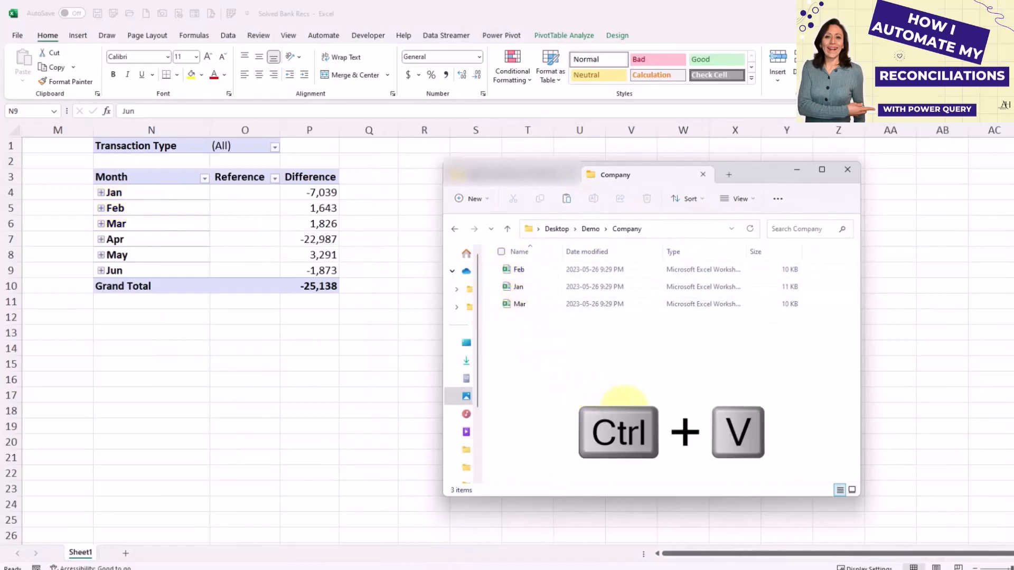
- Return to the Solved Bank Recs workbook in Excel, expand the Apr, May and Jun groups, and refresh the pivot table
left_click(108, 271)
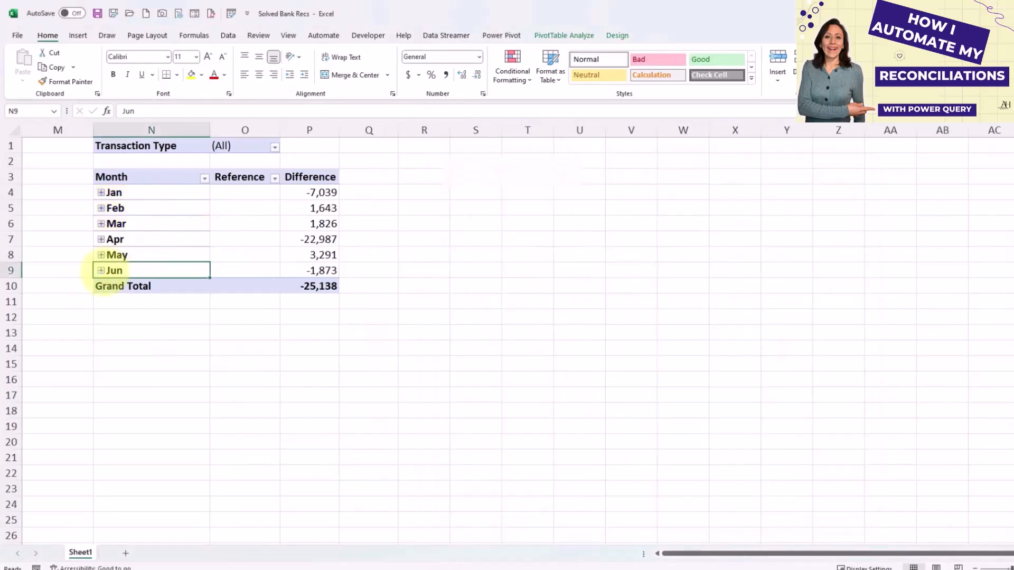
left_click(101, 270)
left_click(283, 301)
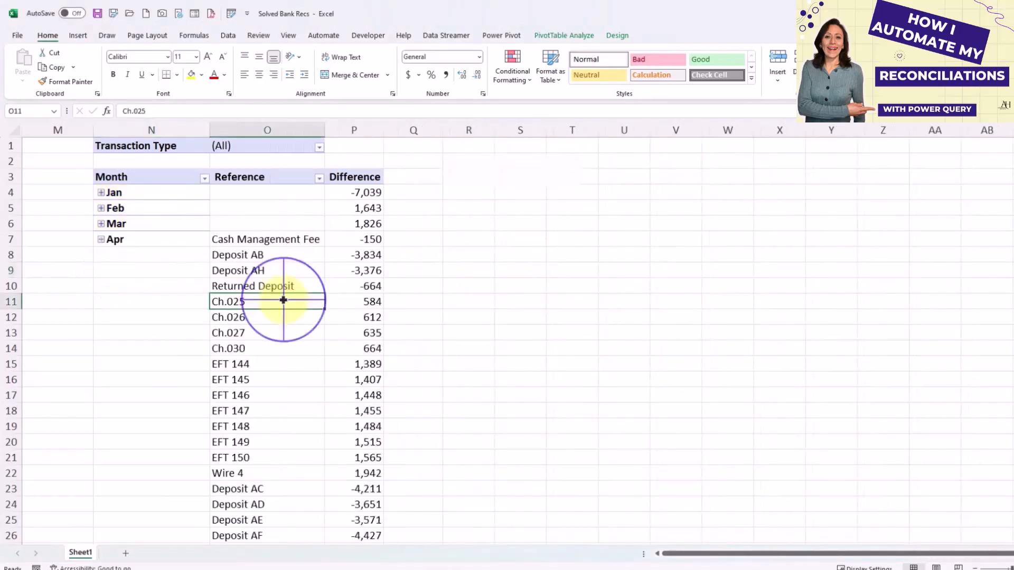
right_click(285, 300)
left_click(311, 359)
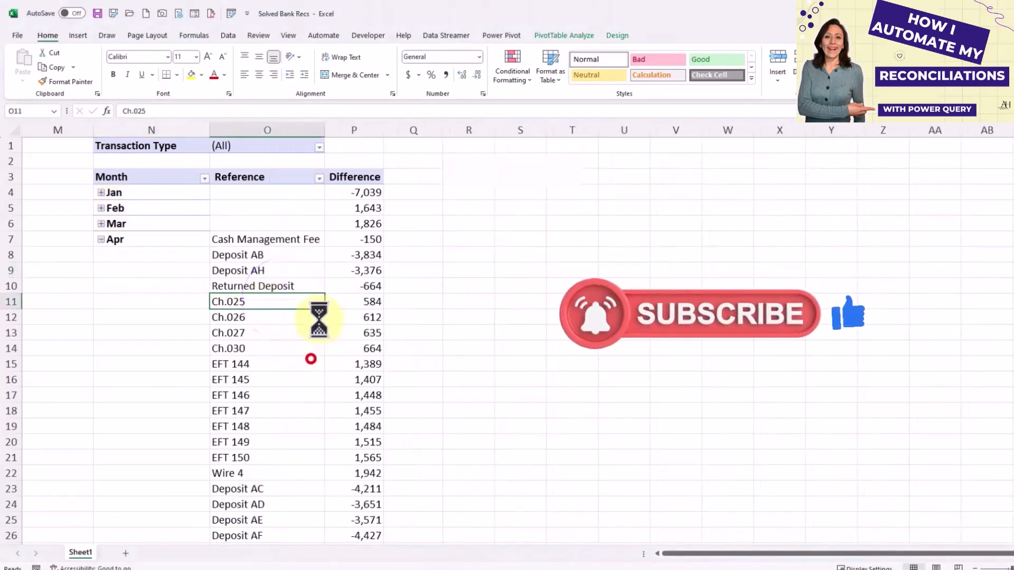
- Collapse the Apr, May and Jun groups in the refreshed pivot table
left_click(102, 241)
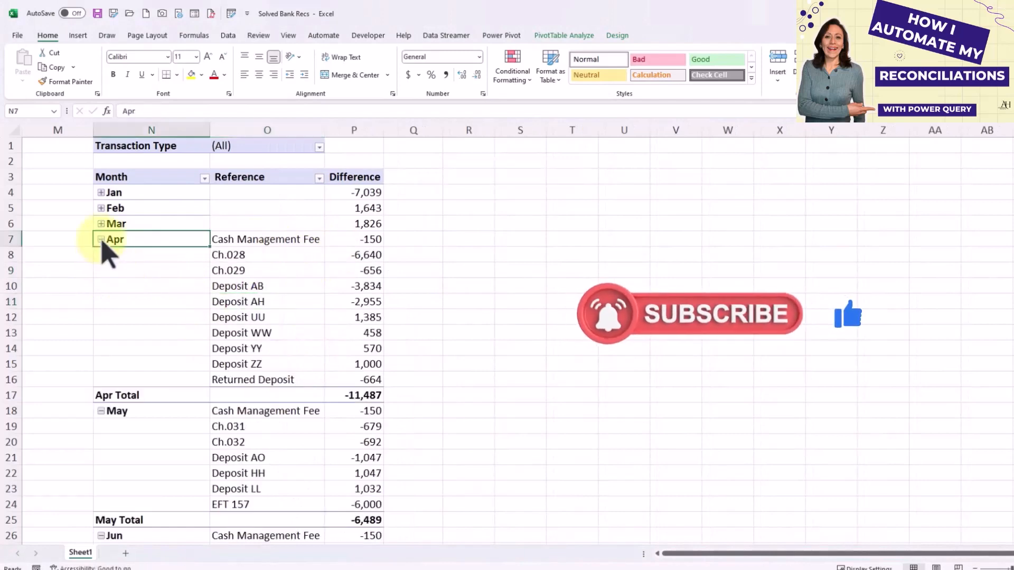
left_click(100, 239)
left_click(101, 255)
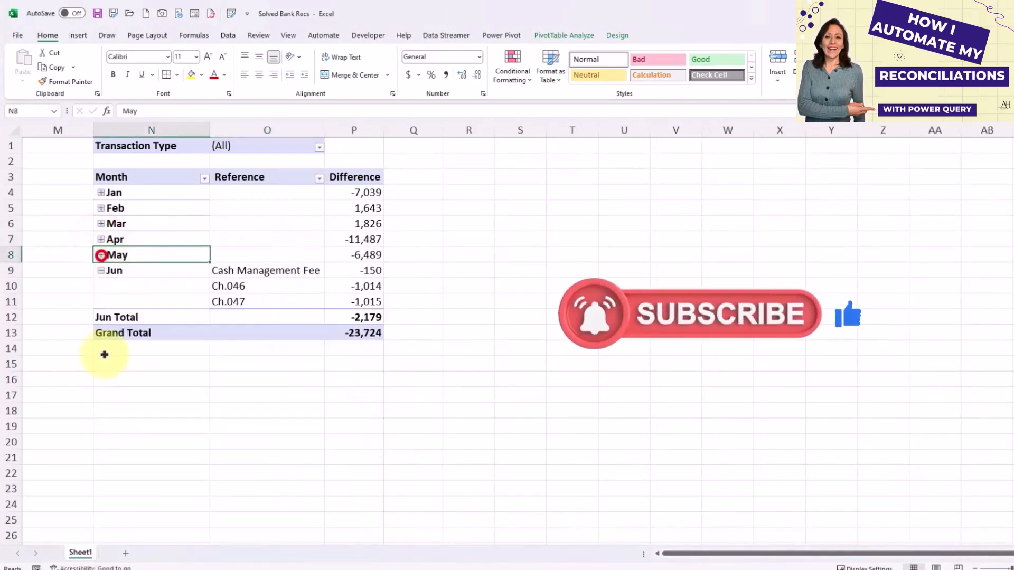
left_click(101, 270)
- Generate a separate report filter page for each Transaction Type from the pivot table
left_click(275, 147)
left_click(233, 145)
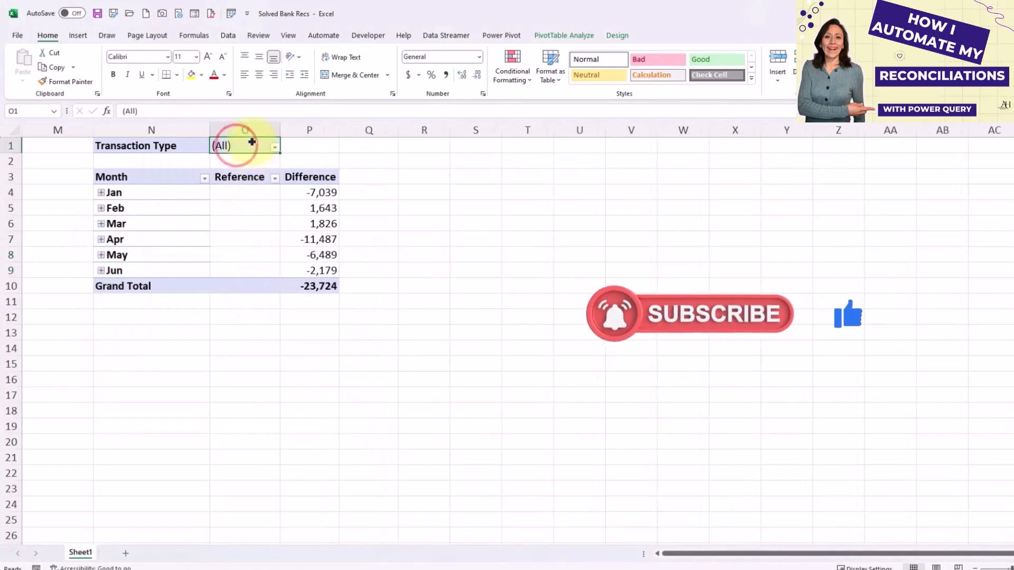
left_click(563, 36)
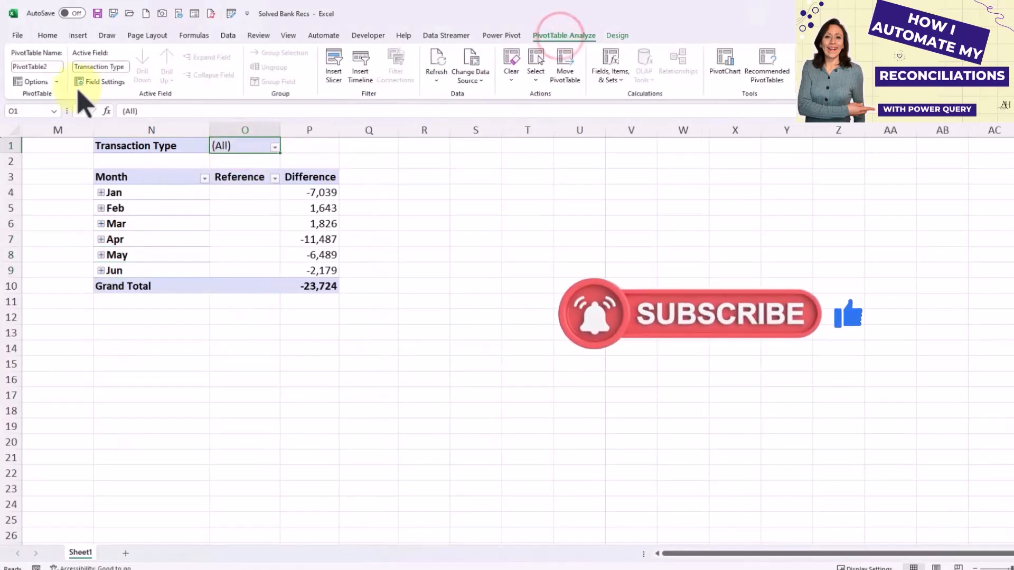
left_click(55, 82)
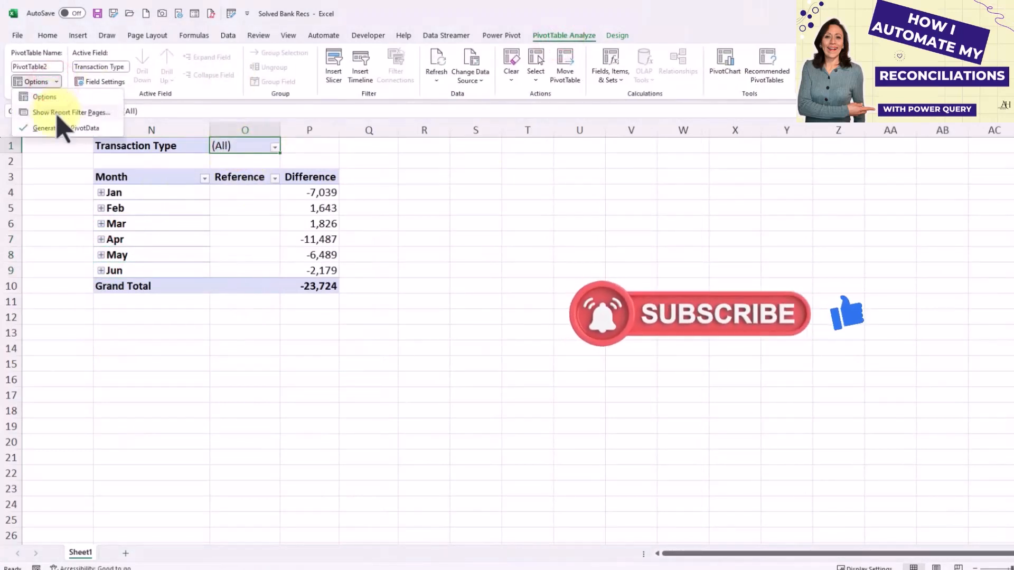
left_click(57, 112)
left_click_drag(251, 320, 251, 285)
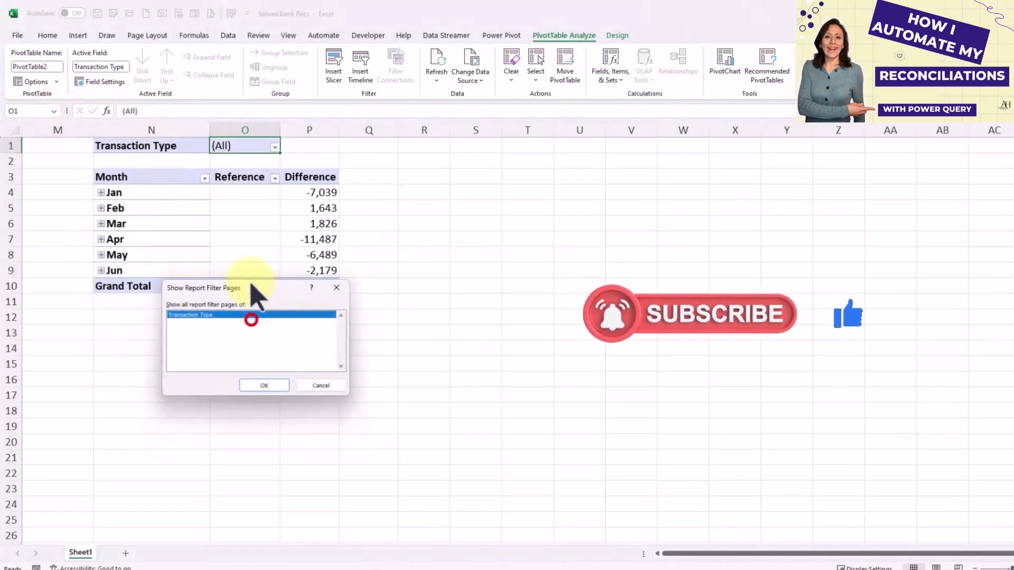
left_click(248, 383)
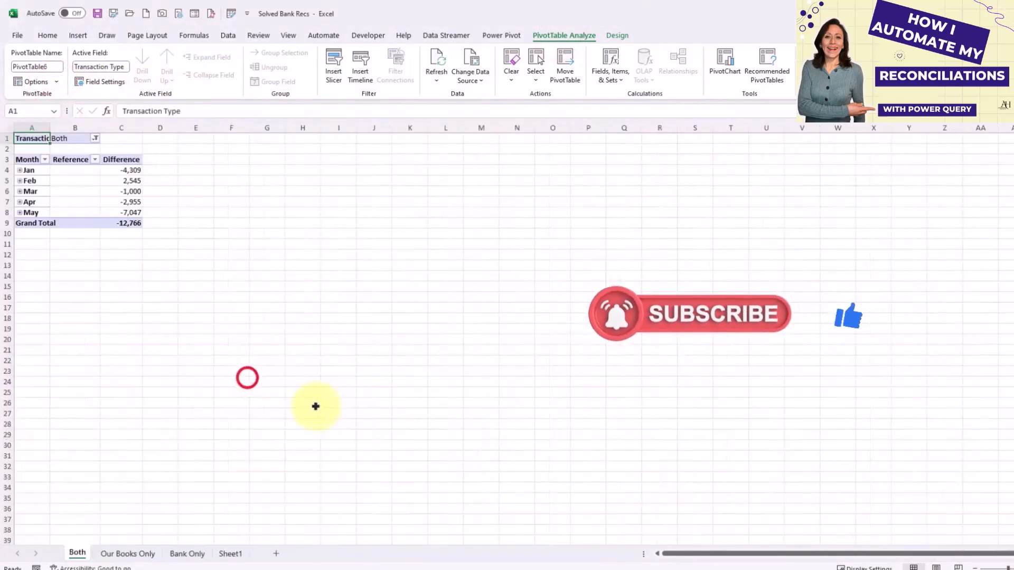
- View the generated Both, Our Books Only and Bank Only sheets
left_click(80, 555)
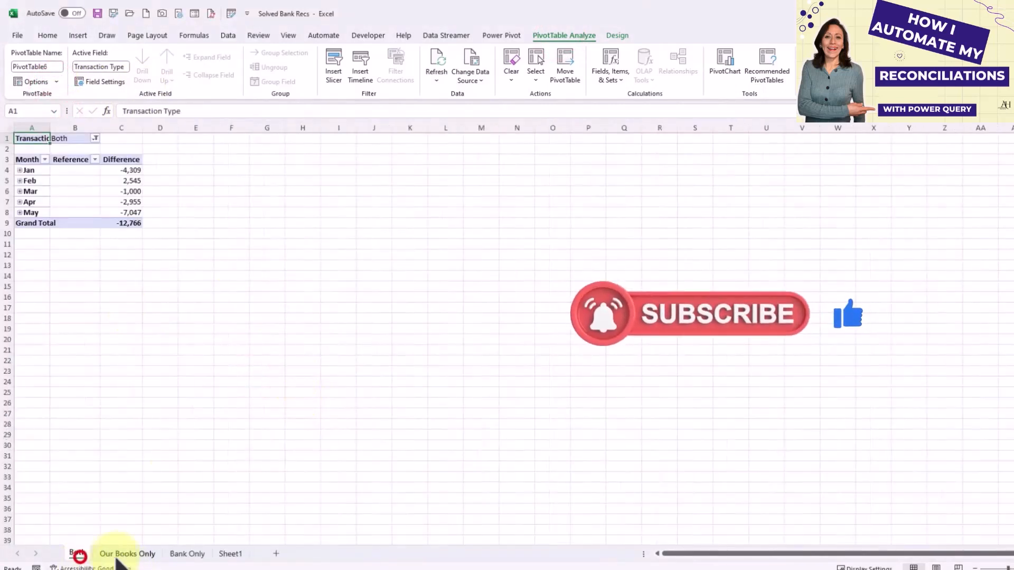
left_click(126, 553)
left_click(185, 554)
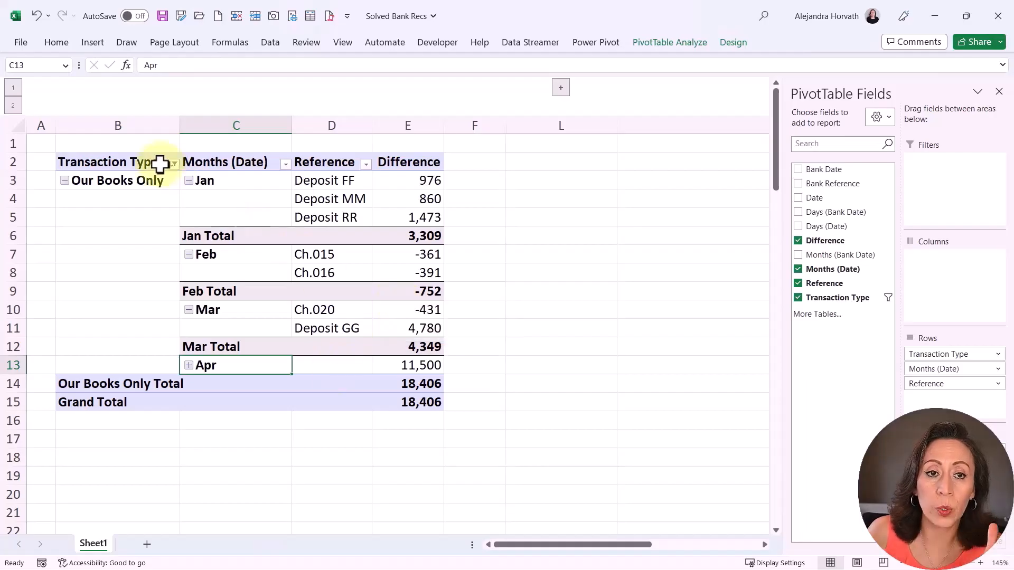
- Examine the Our Books Only pivot table, checking the references and differences listed for Jan, Feb and Mar
left_click_drag(127, 118, 389, 138)
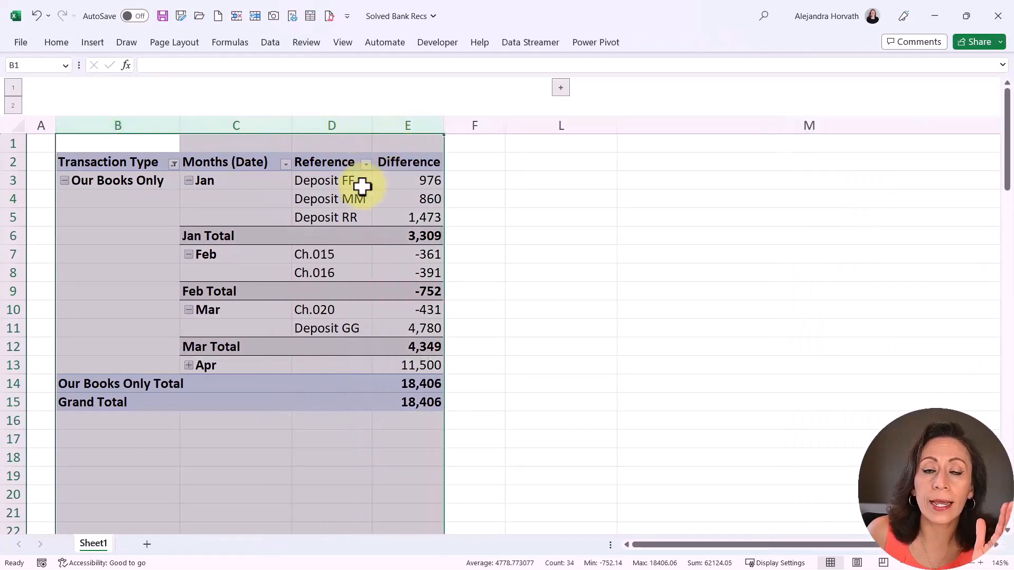
left_click(319, 204)
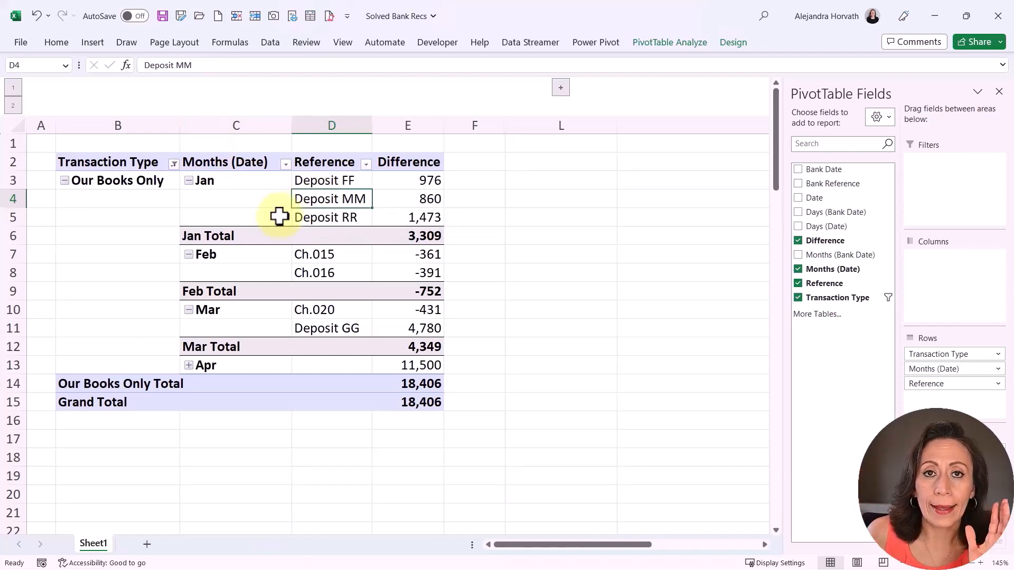
left_click(256, 199)
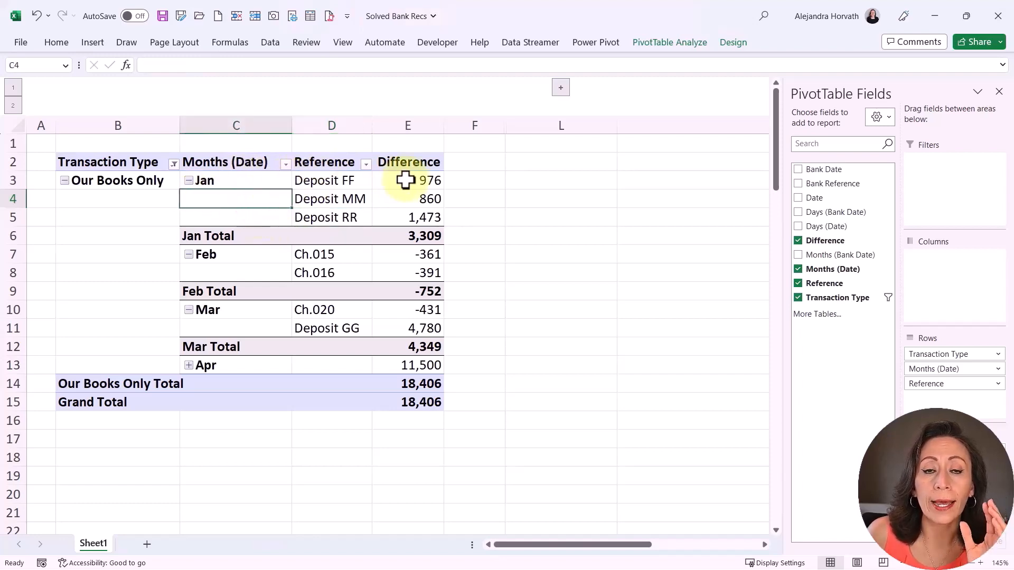
mouse_move(414, 176)
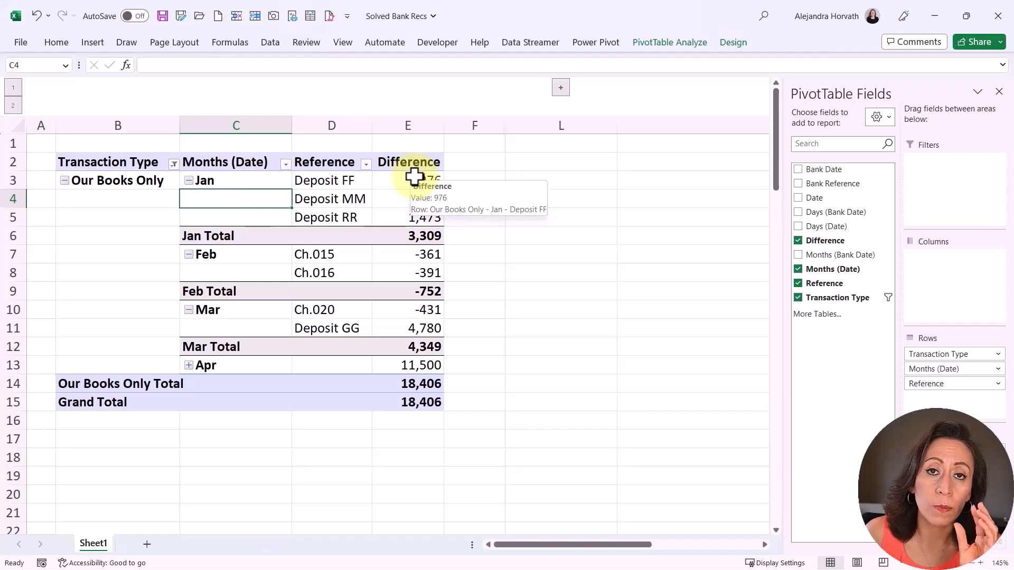
left_click(168, 181)
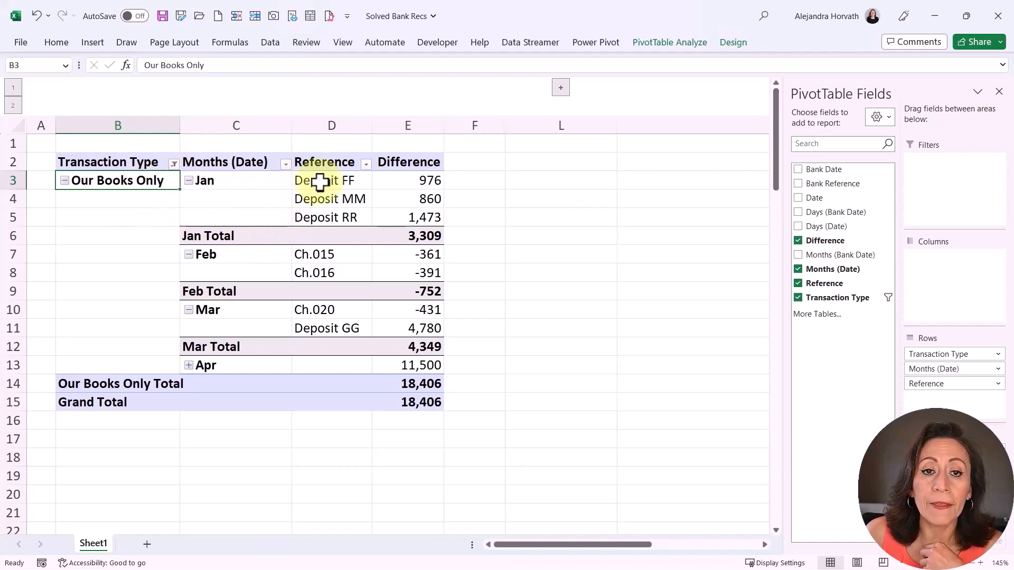
left_click(269, 181)
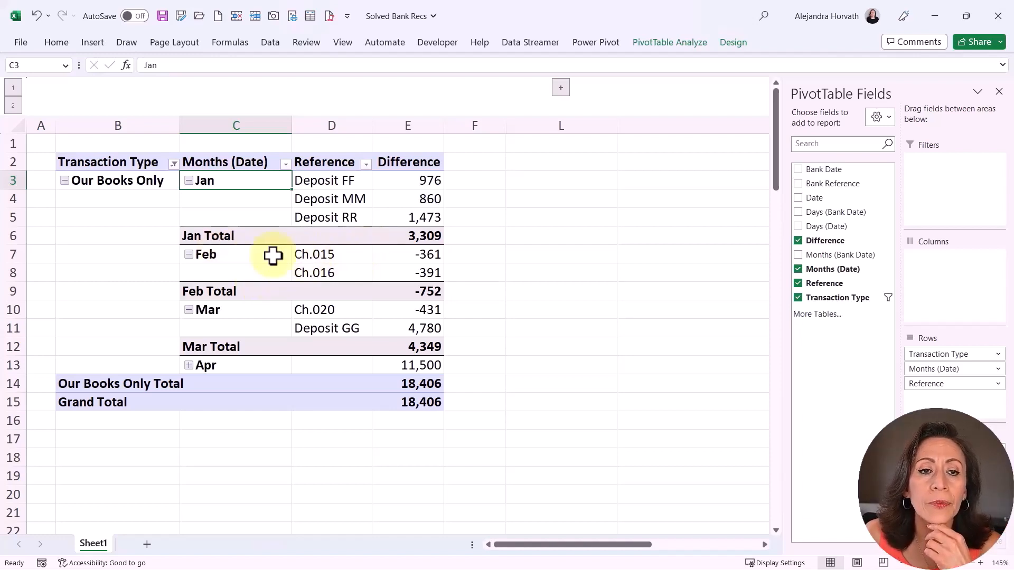
left_click(323, 254)
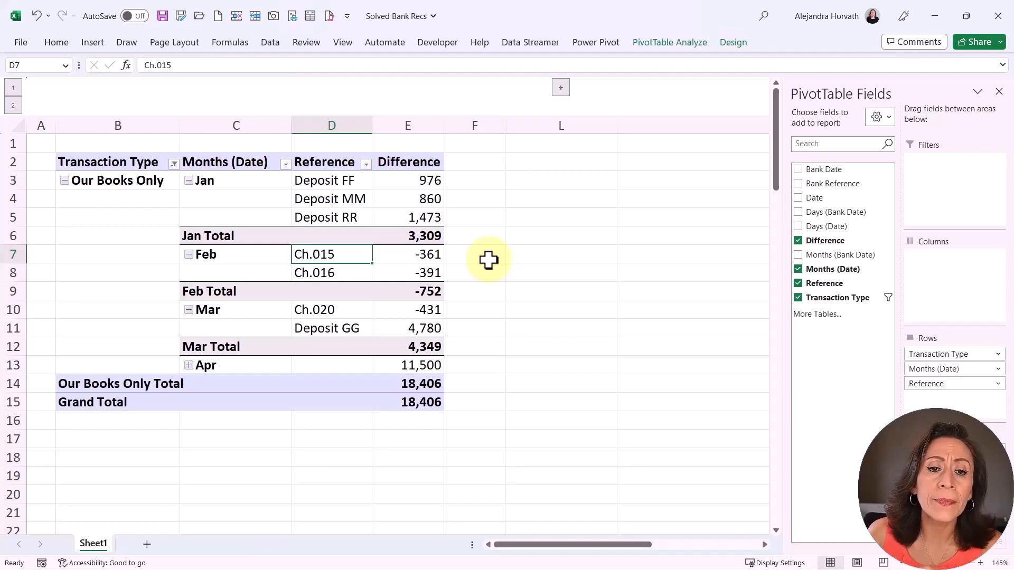
left_click(321, 310)
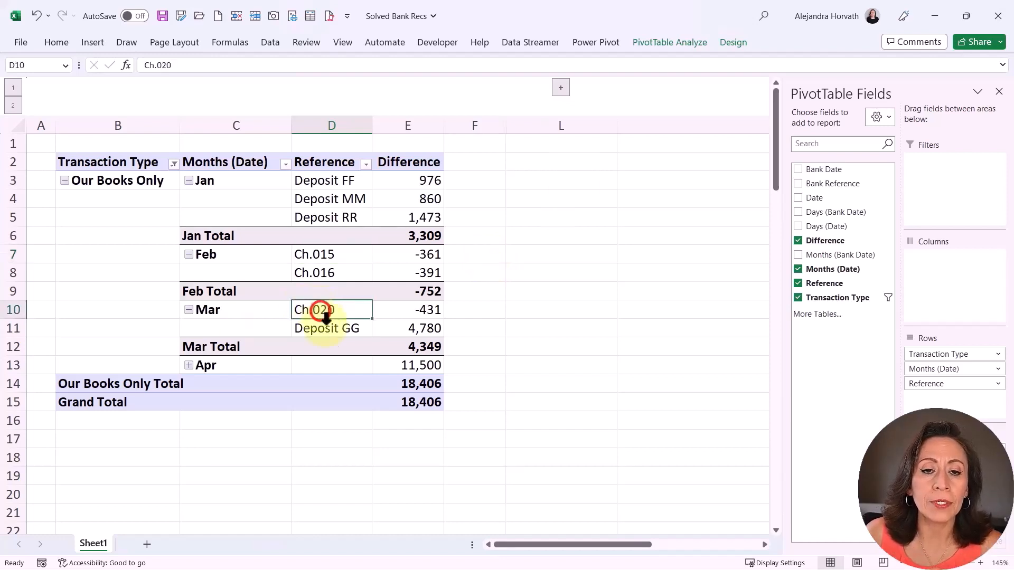
left_click(327, 328)
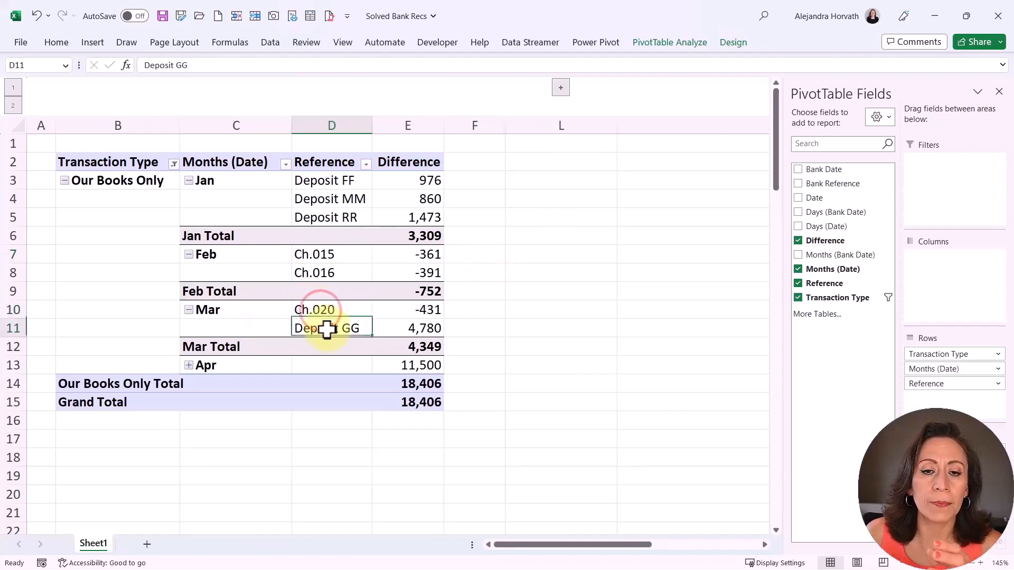
- Expand Apr in the Our Books Only group and review its references and differences through the April total
left_click(245, 368)
left_click(396, 365)
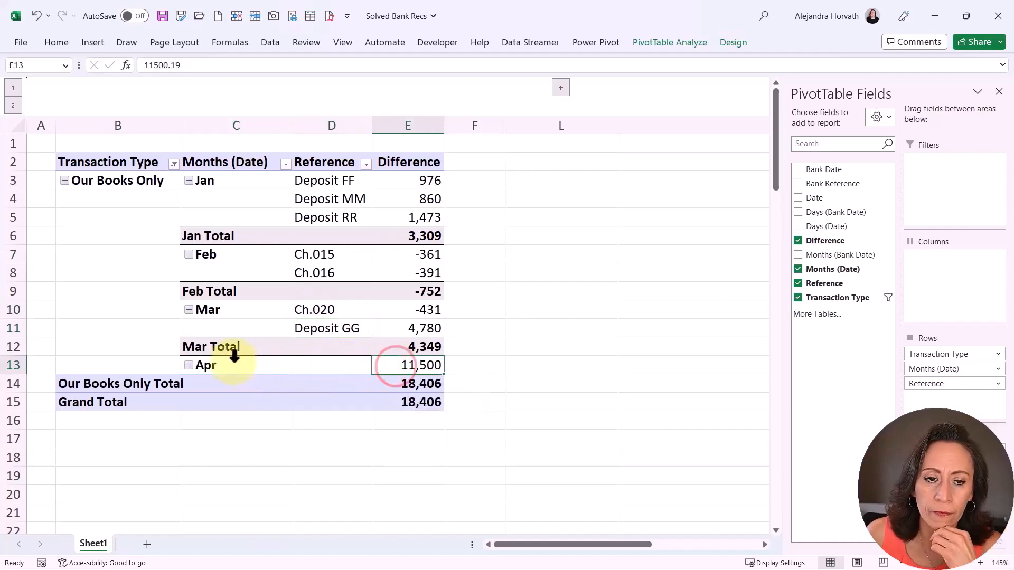
left_click(189, 365)
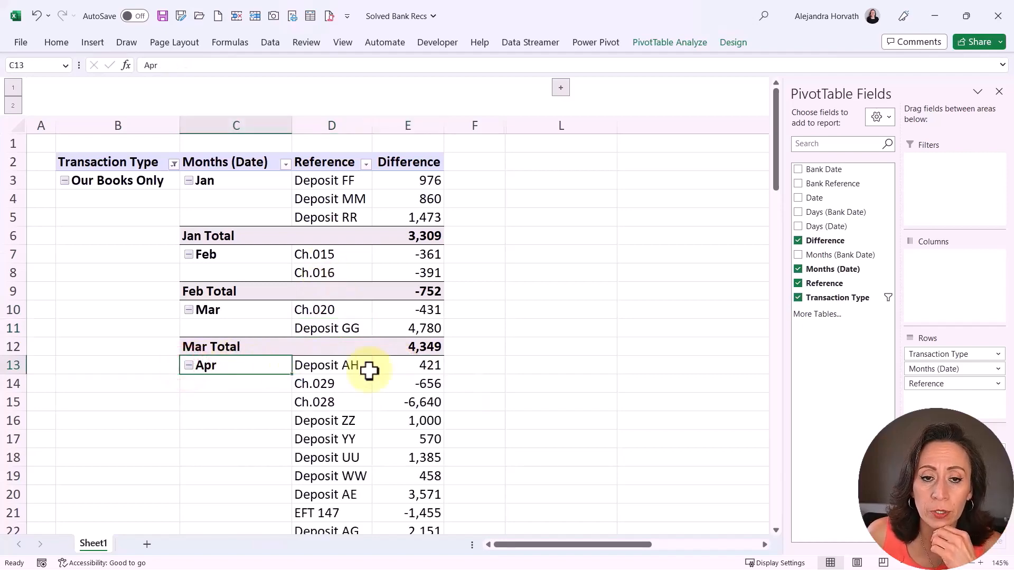
scroll(368, 372, "down", 9)
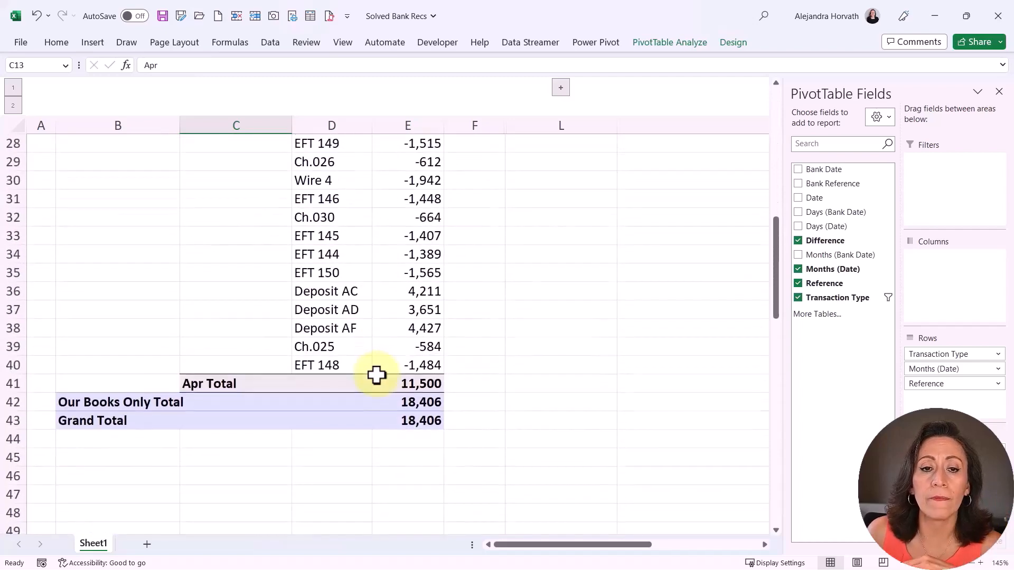
- Expand the collapsed column group and check the Cash Management Fee entries for Jan, Feb and Mar in the Bank Only pivot table
scroll(377, 375, "up", 9)
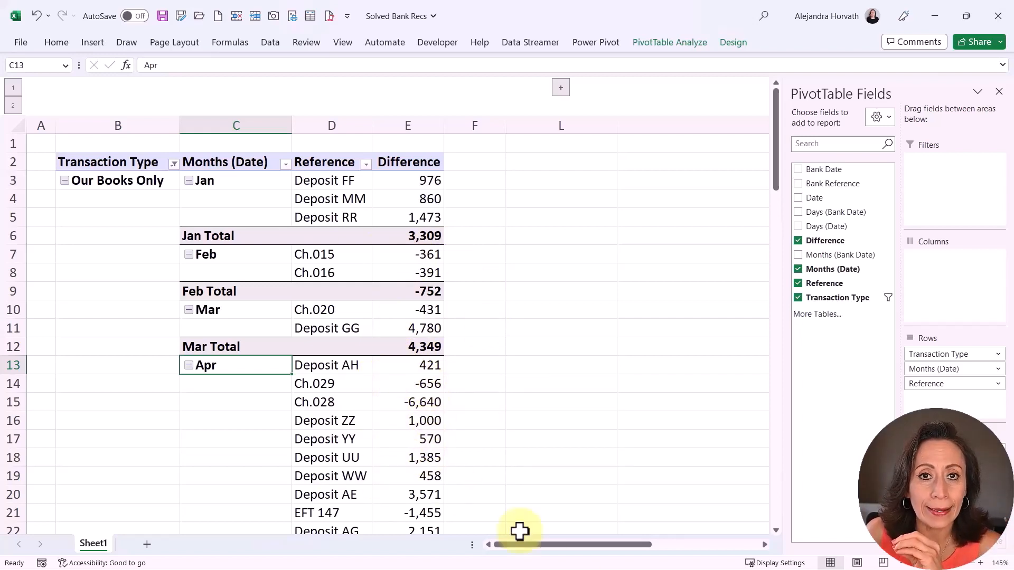
left_click(562, 87)
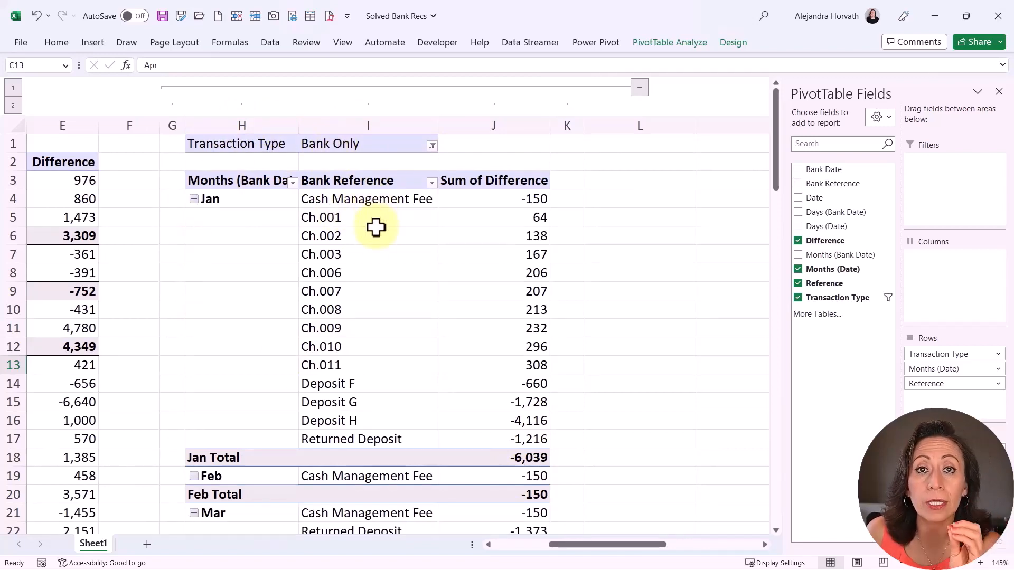
left_click(397, 203)
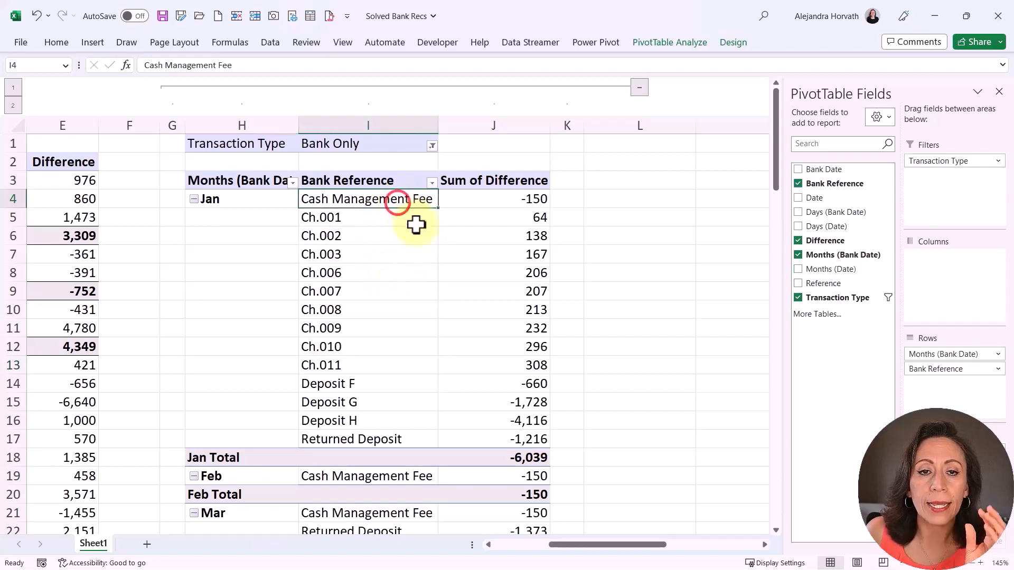
left_click(368, 477)
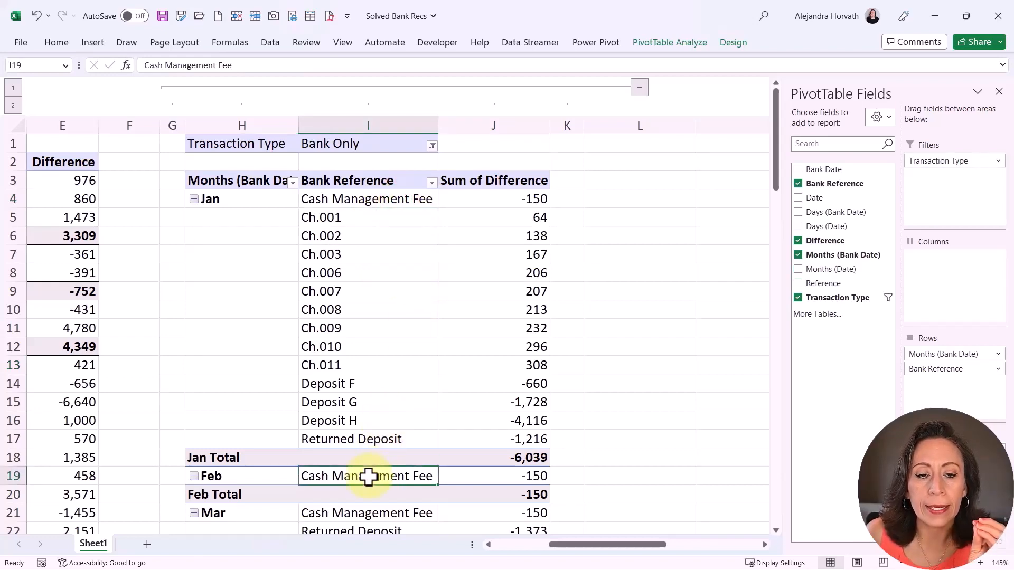
scroll(370, 475, "down", 1)
left_click(383, 458)
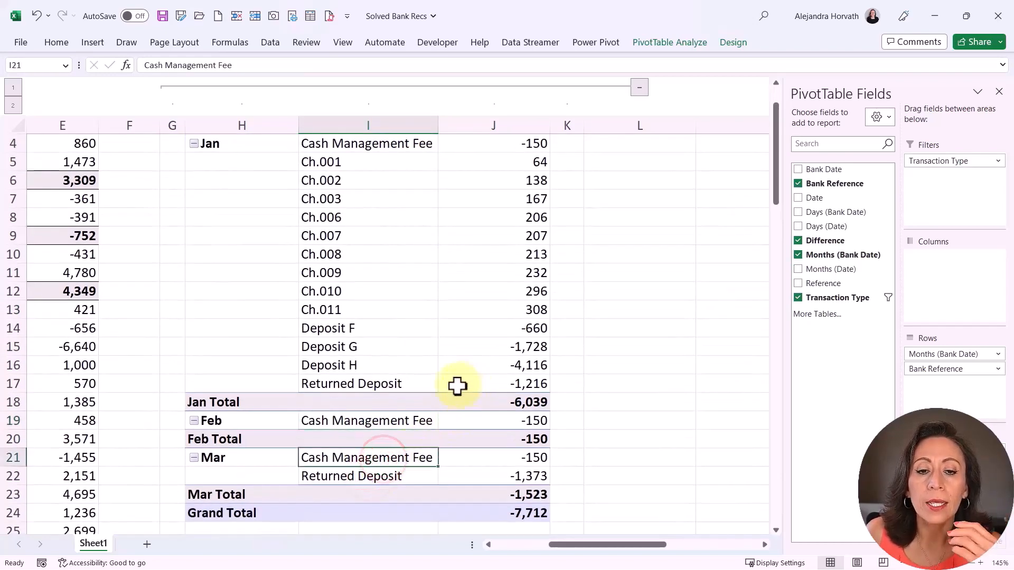
scroll(458, 386, "up", 1)
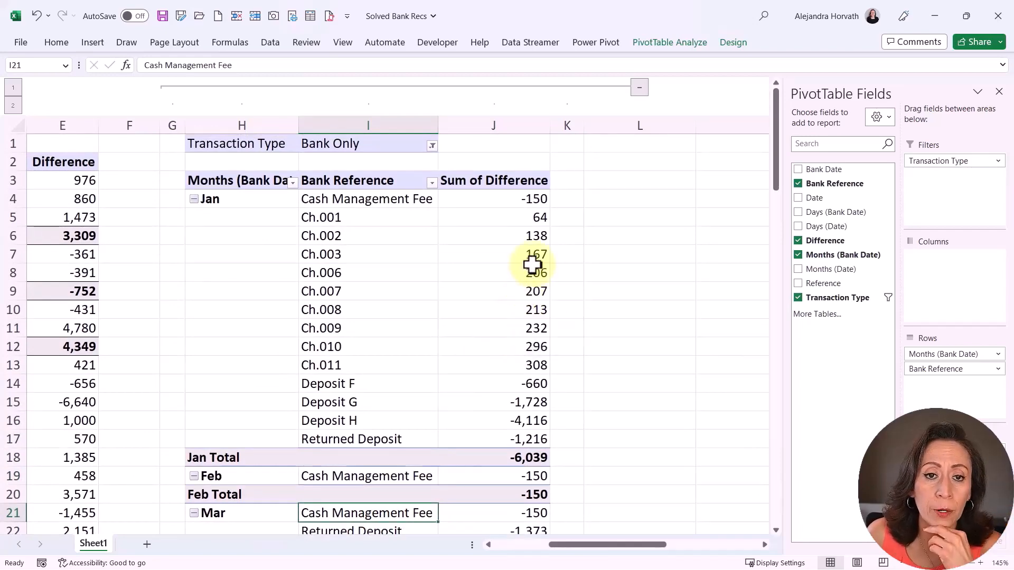
- Examine the January check references from Ch.001 to Ch.011 in the Bank Only pivot table
left_click_drag(402, 224, 405, 364)
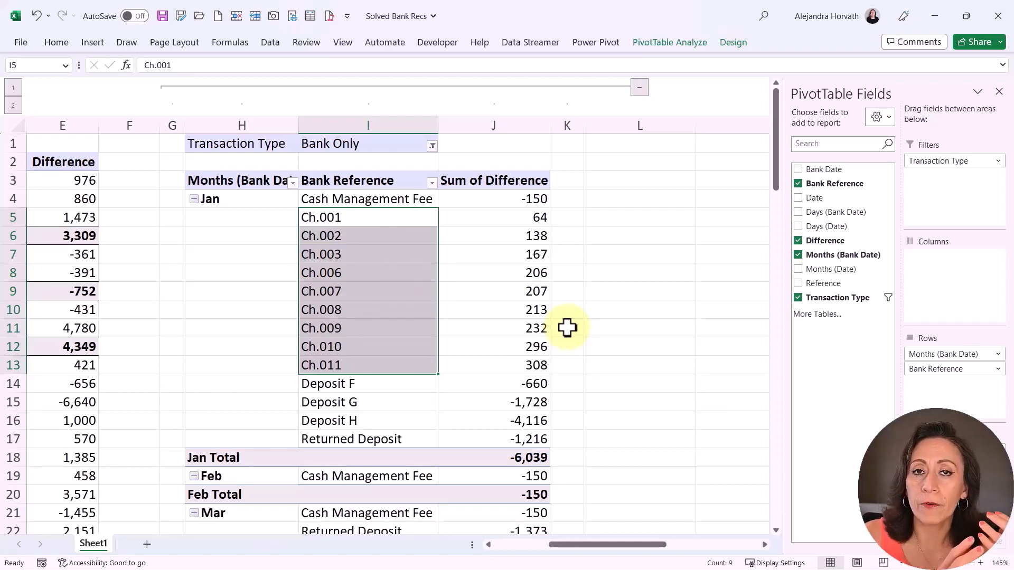
left_click(388, 359, "shift")
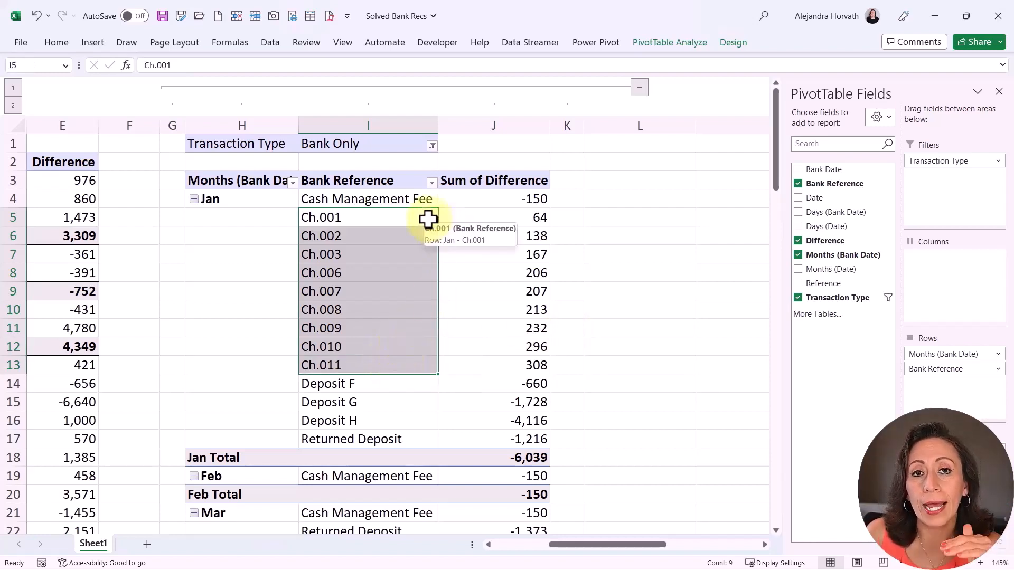
left_click(421, 237)
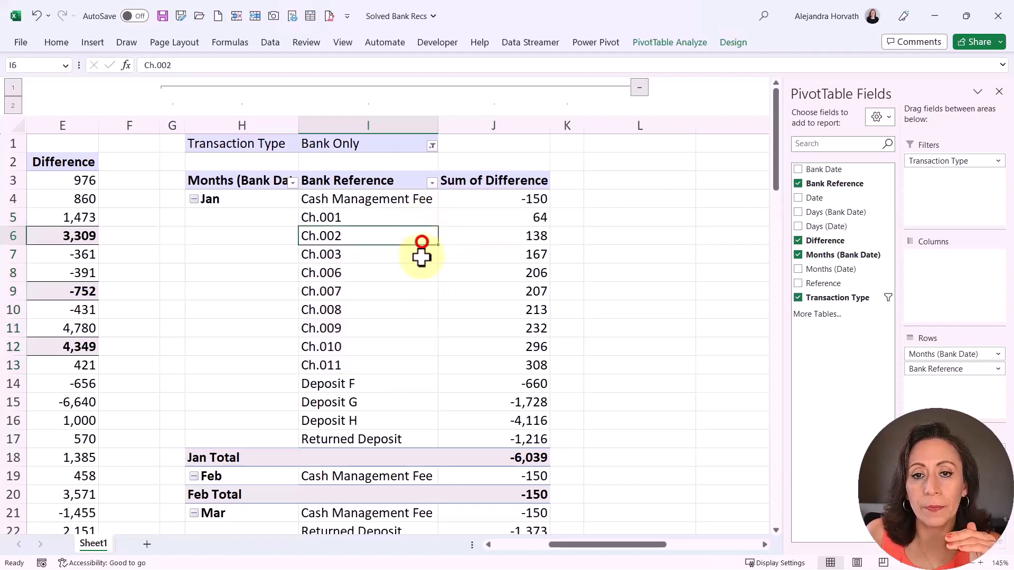
left_click(420, 278)
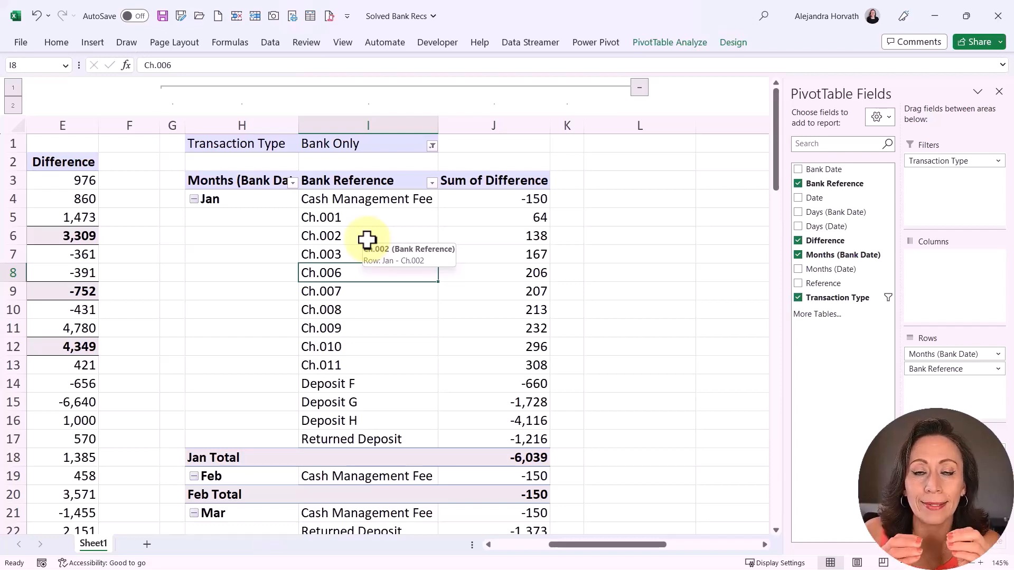
- Review the January deposits and returned deposit, plus the Feb and Mar entries, in the Bank Only pivot table
scroll(405, 296, "down", 2)
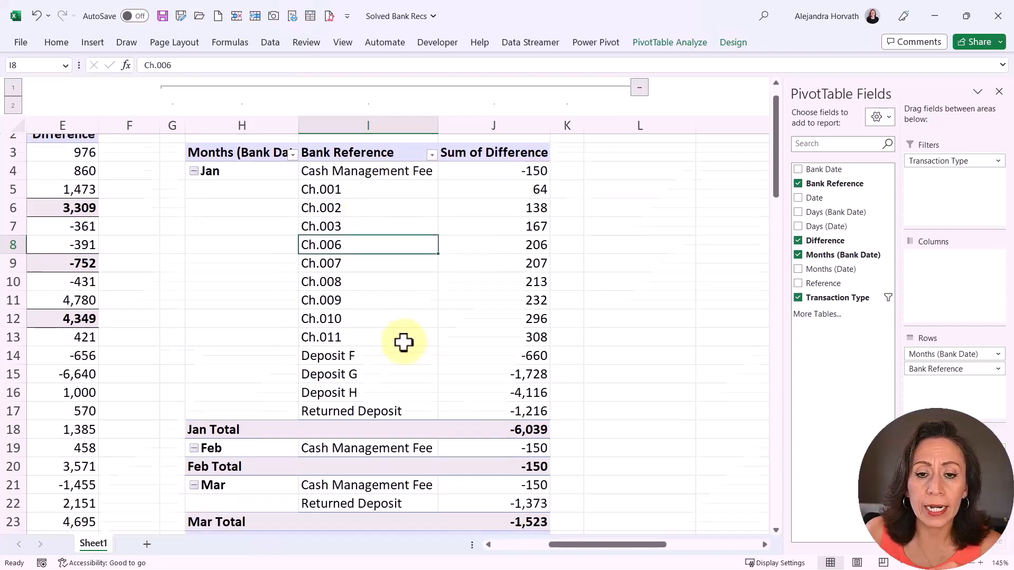
left_click(421, 324)
scroll(455, 287, "down", 1)
left_click_drag(382, 273, 531, 276)
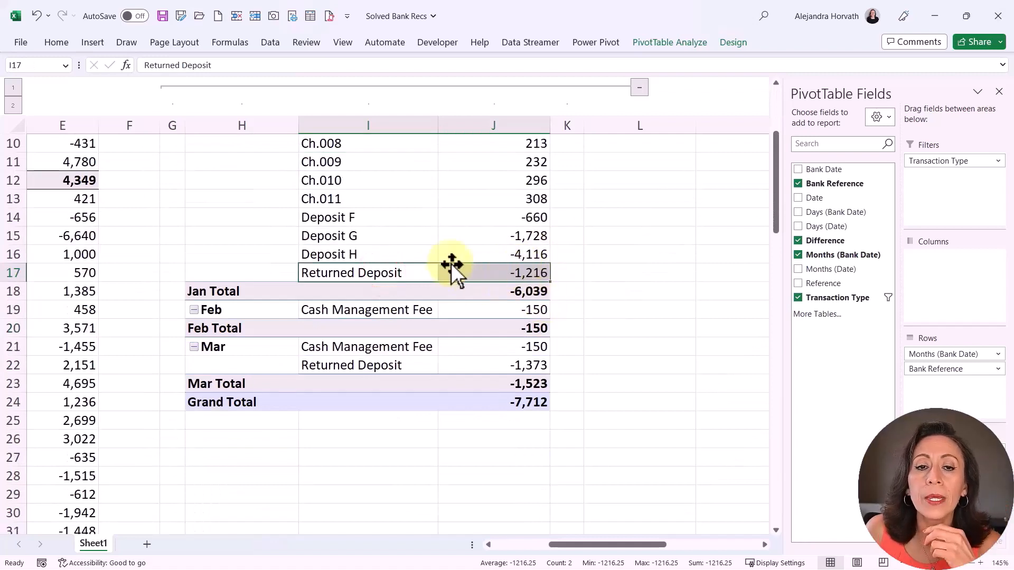
scroll(428, 256, "down", 1)
left_click(412, 181)
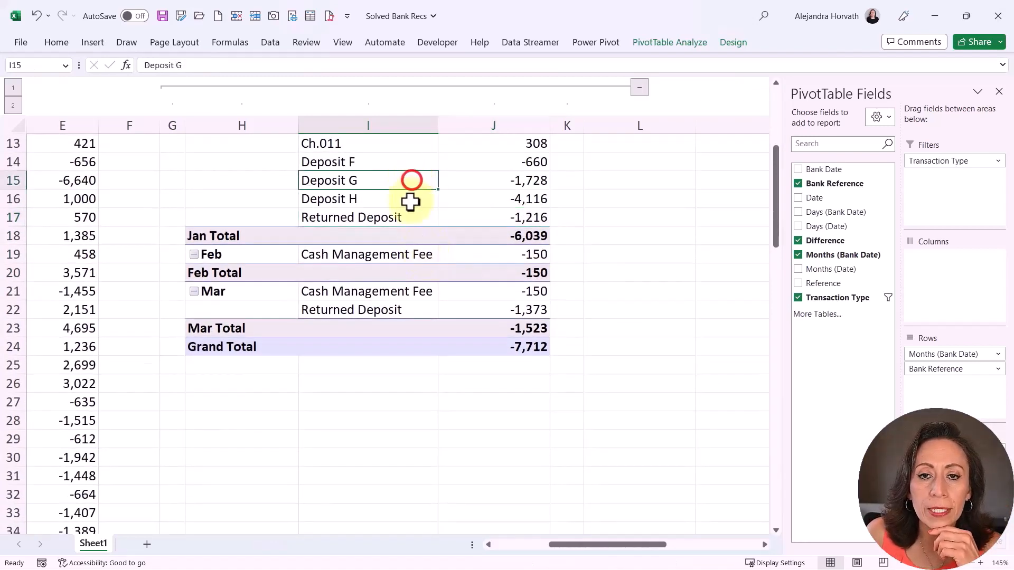
left_click(410, 200)
left_click(390, 258)
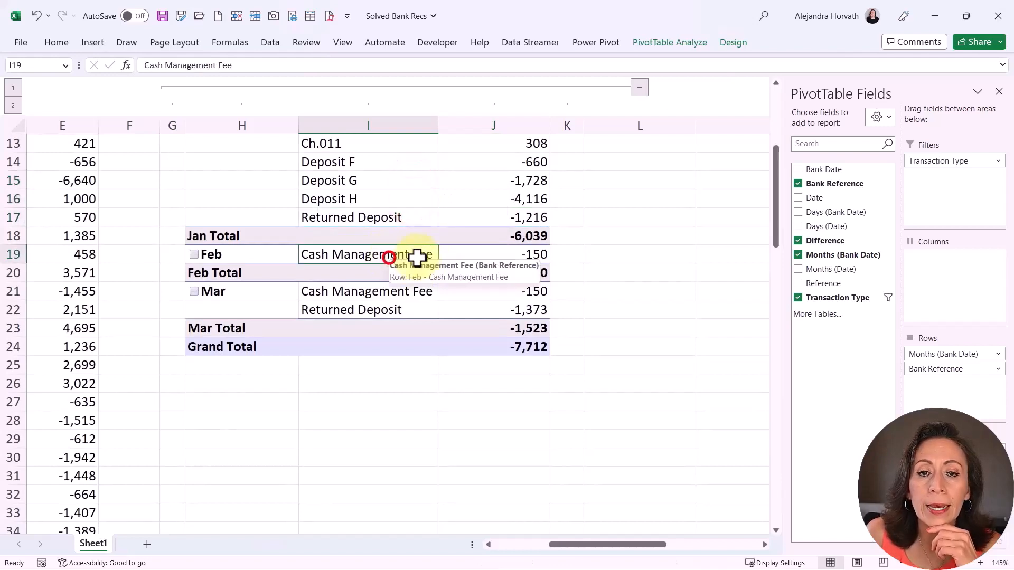
left_click(414, 290)
left_click(402, 312)
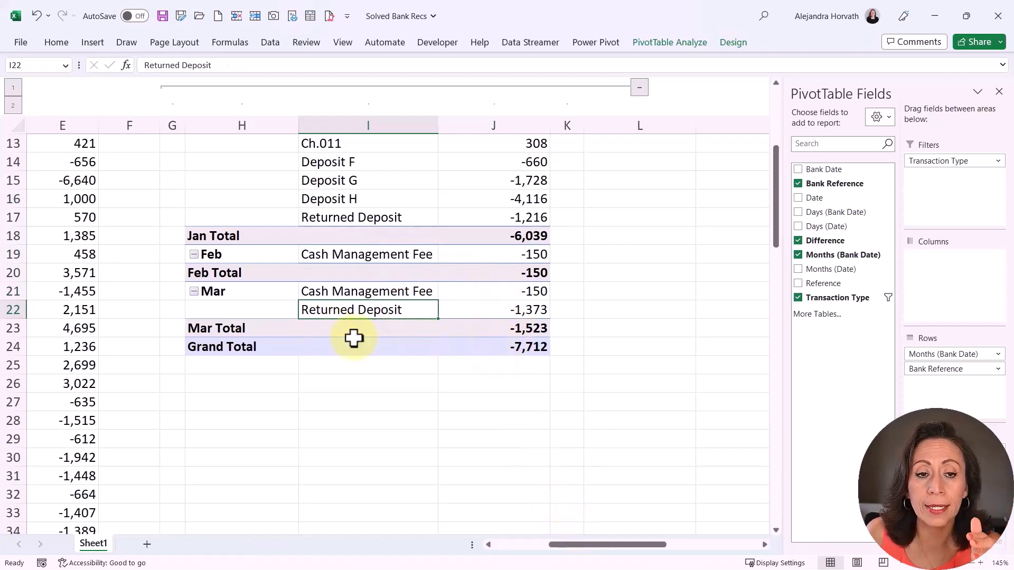
scroll(373, 315, "up", 2)
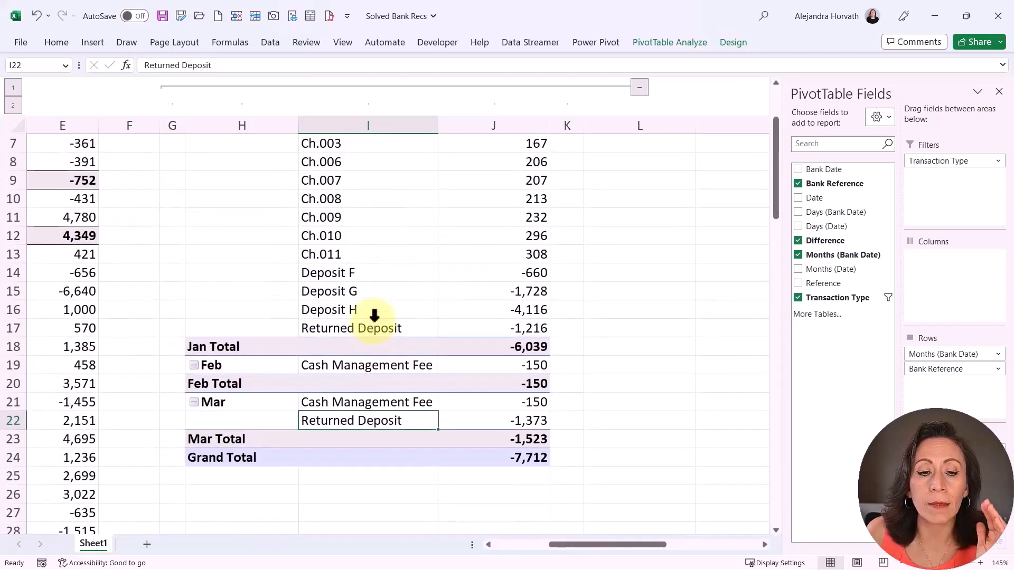
scroll(373, 315, "up", 2)
scroll(461, 420, "down", 1)
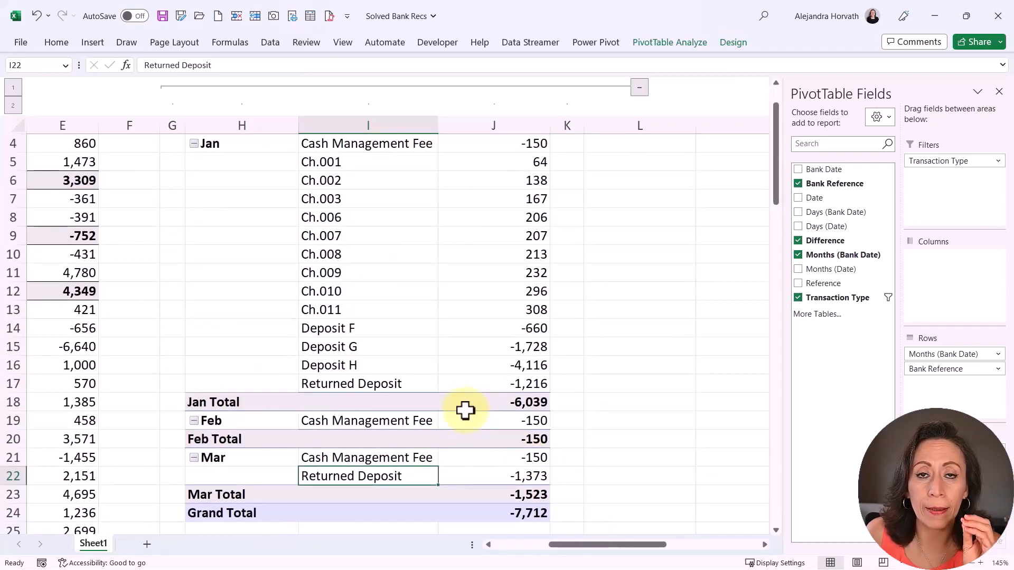
mouse_move(458, 407)
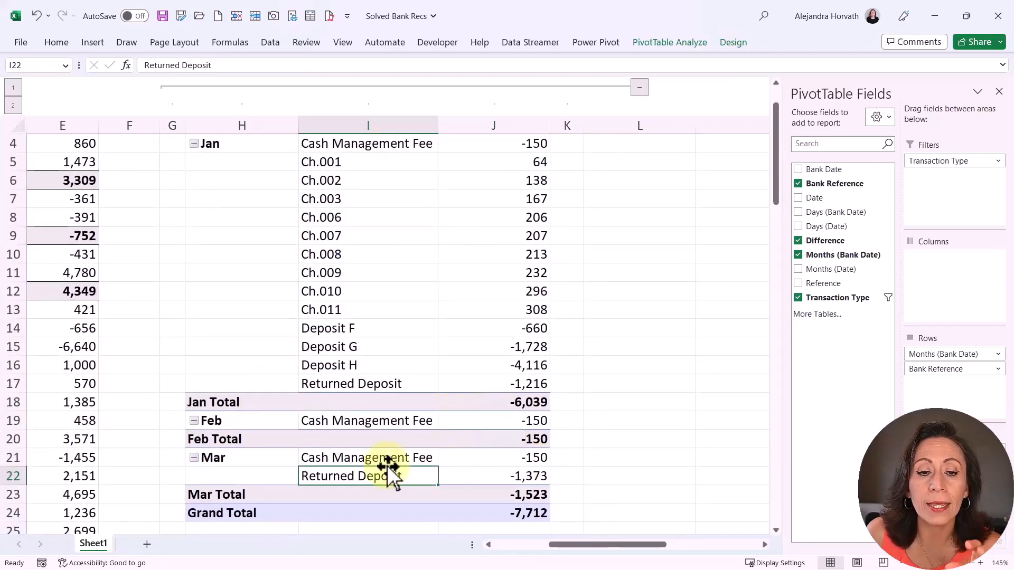
- Examine the Jan, Feb and Mar differences in the pivot table for the Both transaction type
left_click_drag(590, 540, 636, 545)
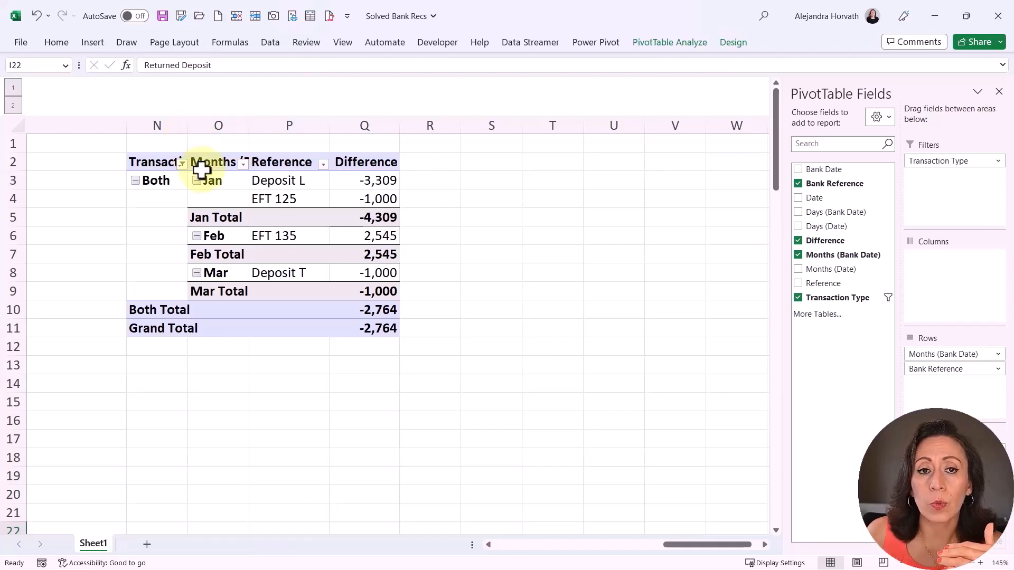
left_click(371, 184)
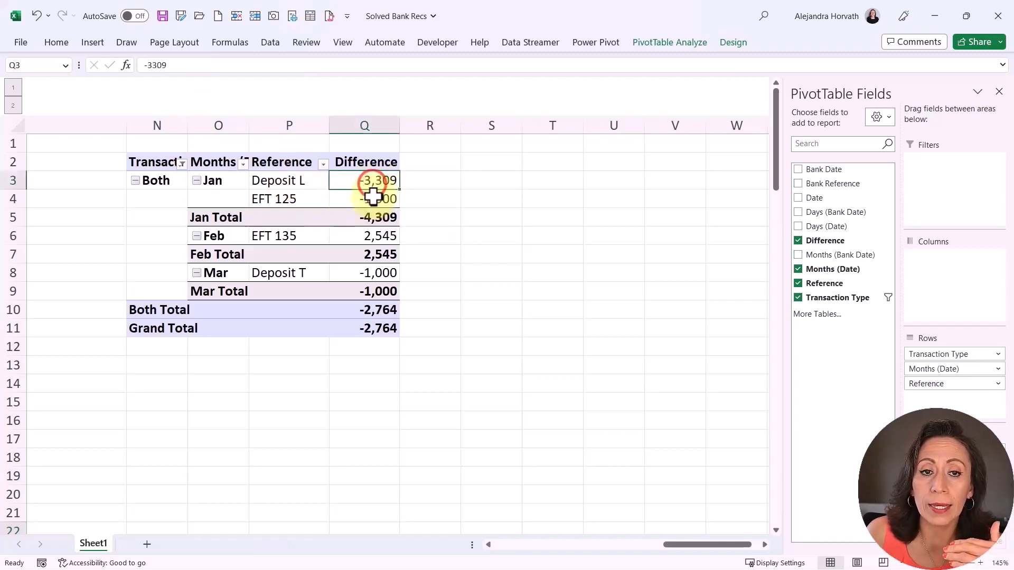
left_click(369, 198)
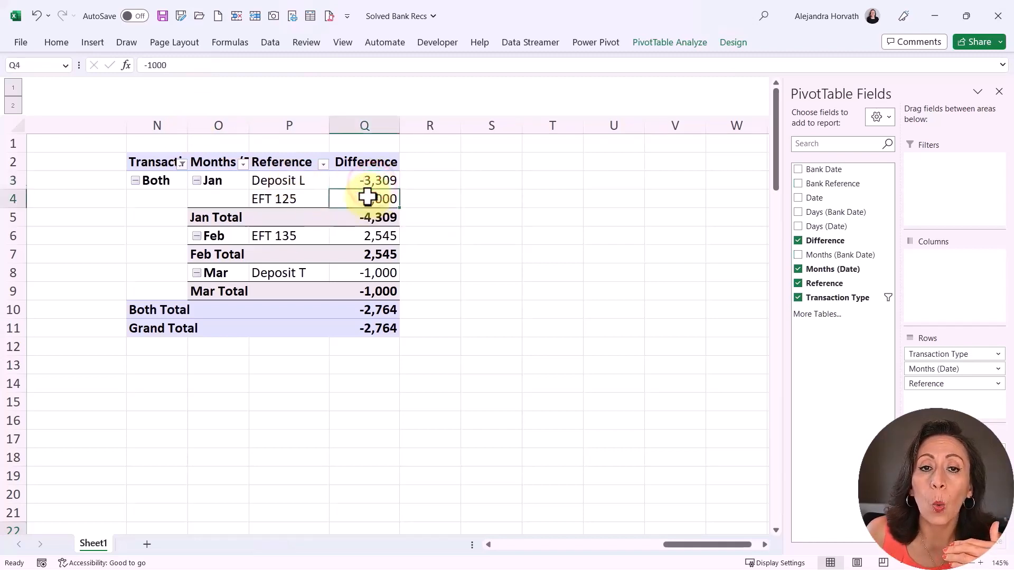
left_click(376, 236)
left_click(378, 254)
left_click(383, 273)
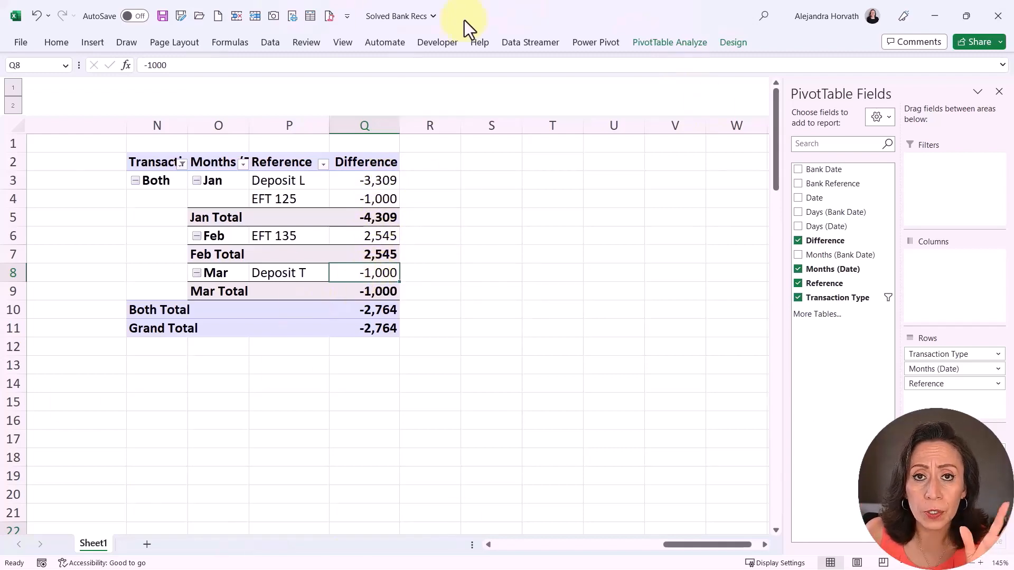
- Create a new blank workbook and bring up the Demo folder in File Explorer
left_click(219, 14)
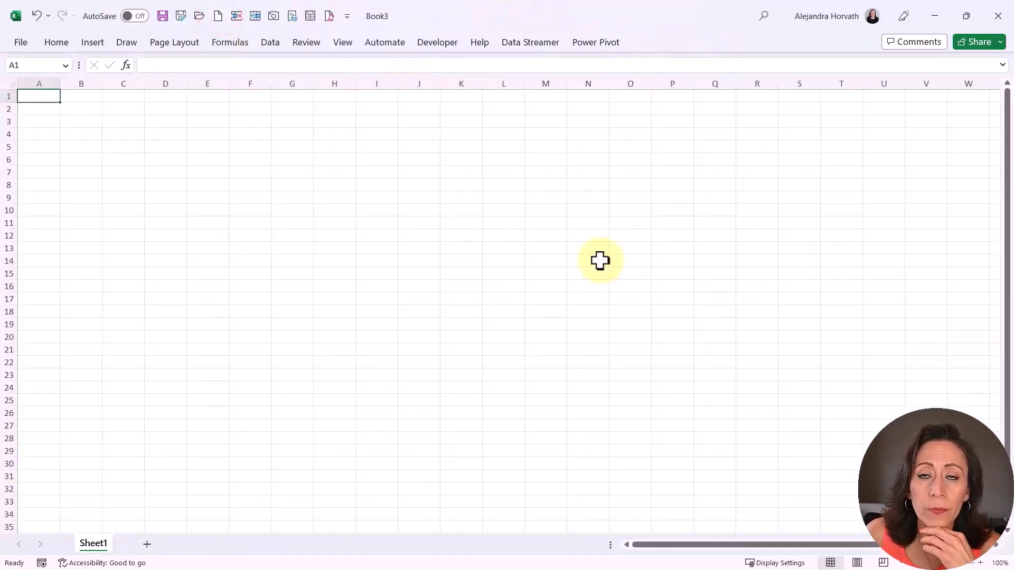
left_click_drag(1013, 317, 477, 105)
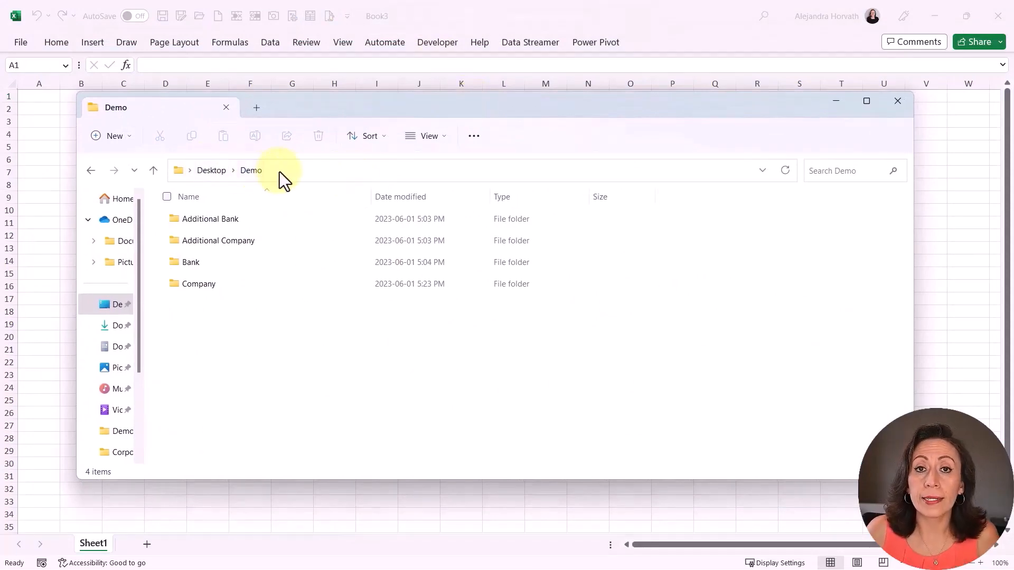
- Look over the Additional Bank, Additional Company, Bank and Company folders inside the Demo folder
left_click(268, 223)
left_click(271, 240)
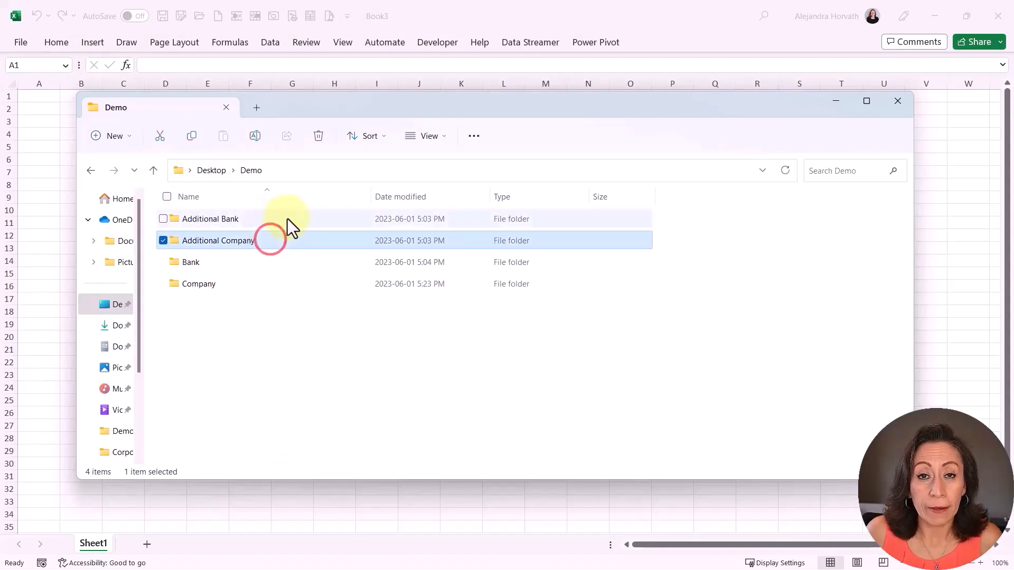
left_click(252, 264)
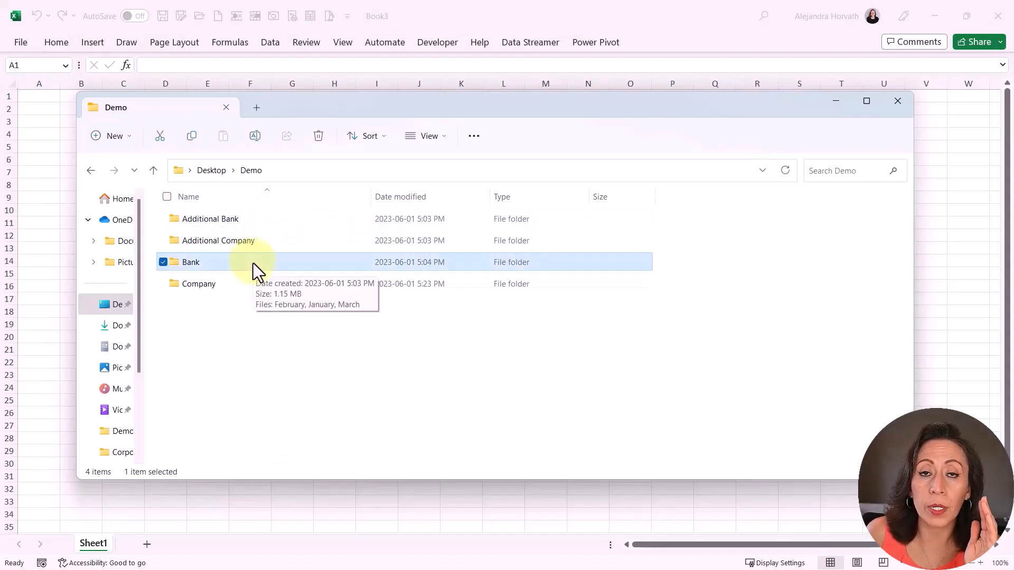
left_click(252, 263)
left_click(253, 285)
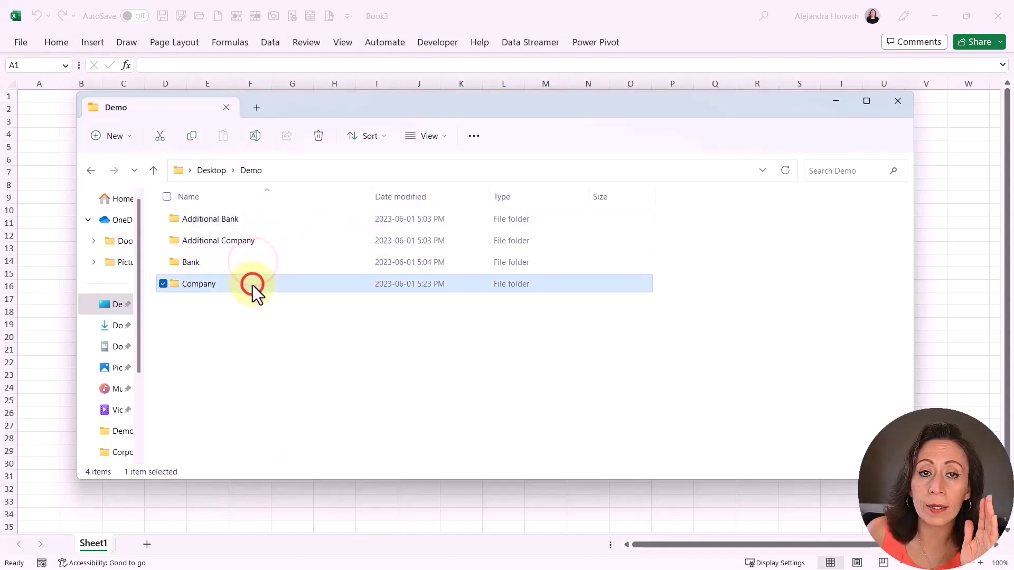
left_click(309, 262)
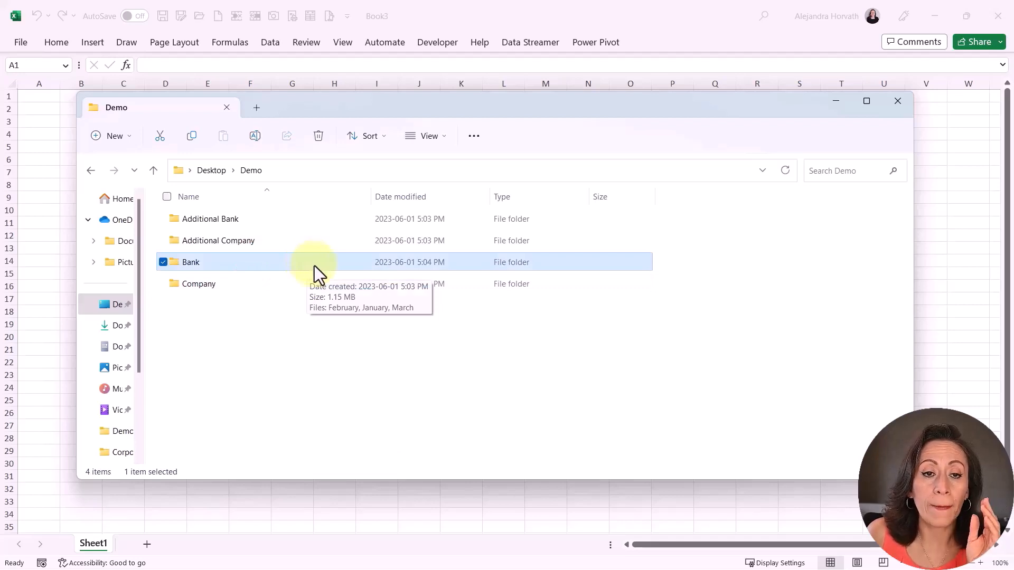
- Open the February, January and March PDF files from the Bank folder
double_click(315, 265)
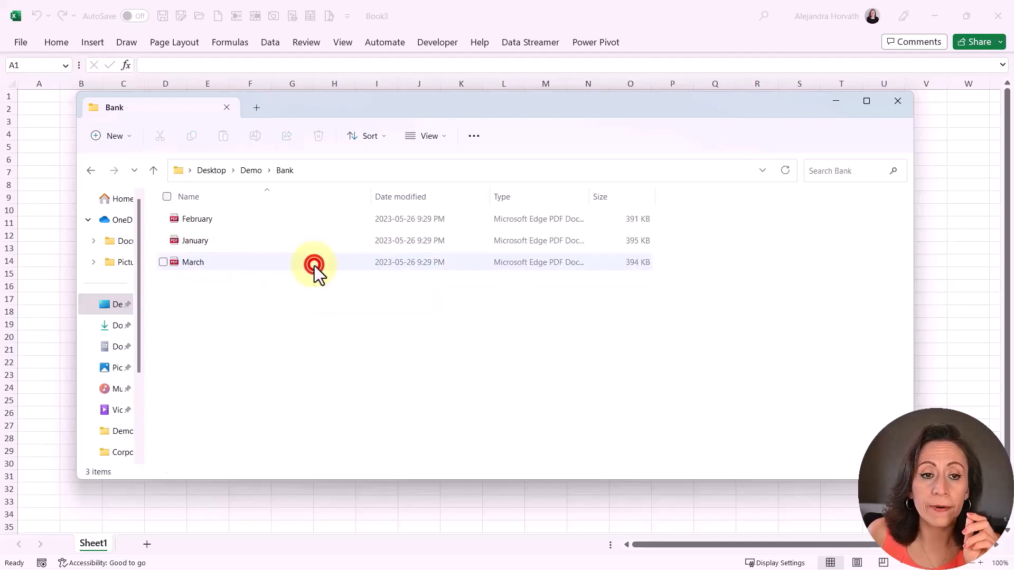
left_click(308, 220)
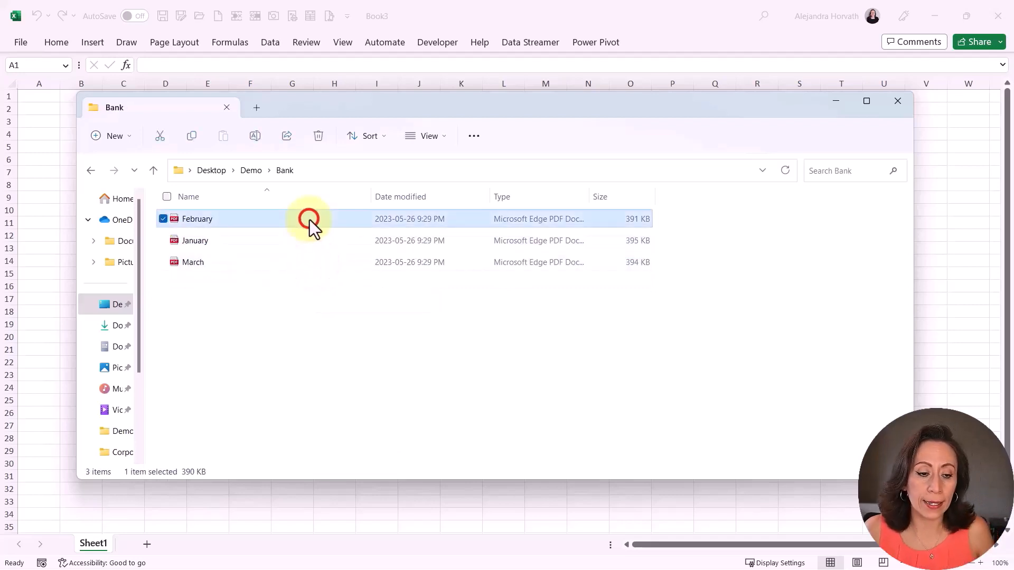
left_click(315, 266, "shift")
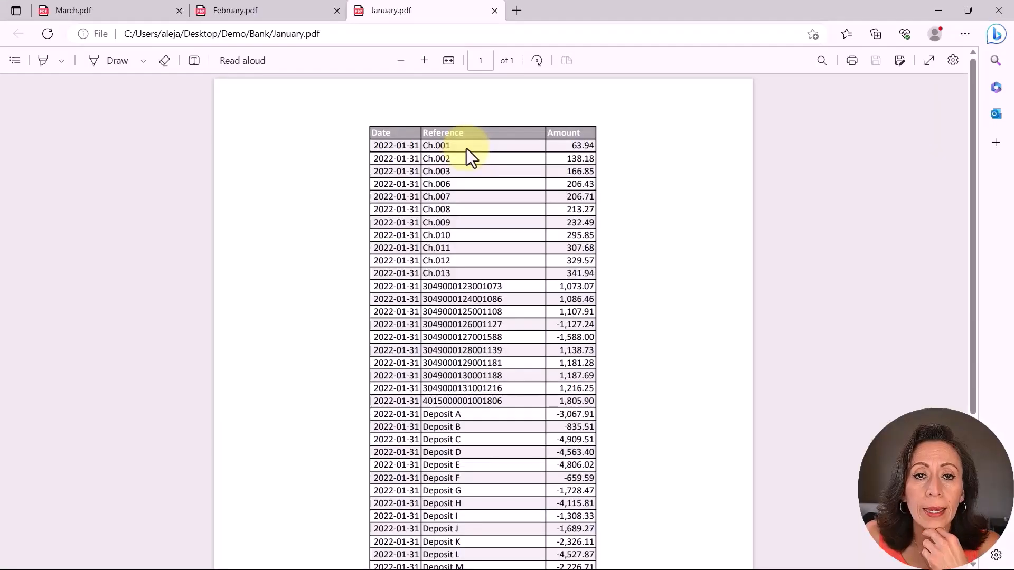
- Review the Date, Reference and Amount columns in the January, February and March bank PDFs, and close the PDF viewer
left_click(405, 140)
left_click(483, 138)
left_click(561, 159)
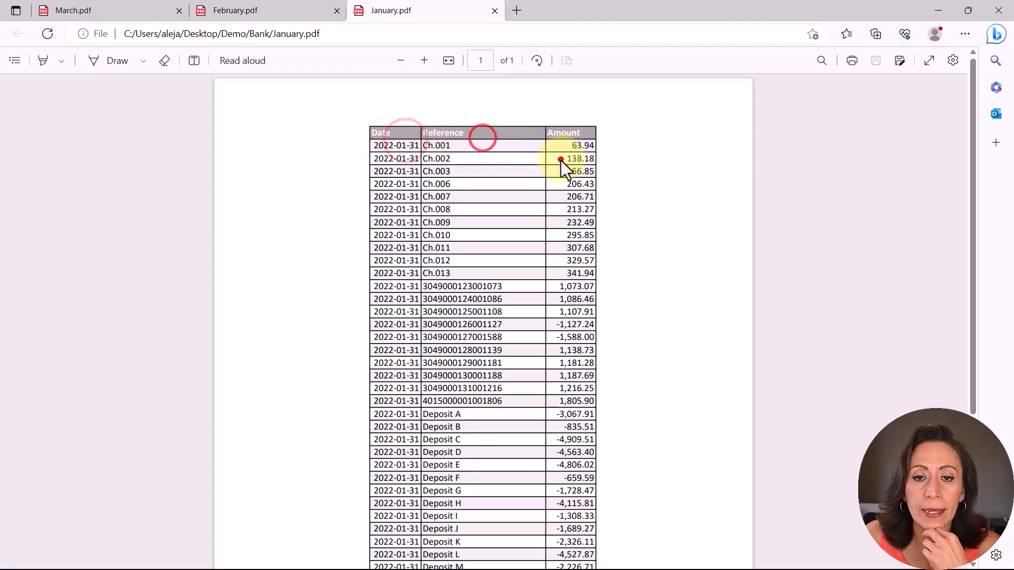
scroll(544, 190, "down", 3)
scroll(509, 199, "up", 3)
left_click(277, 11)
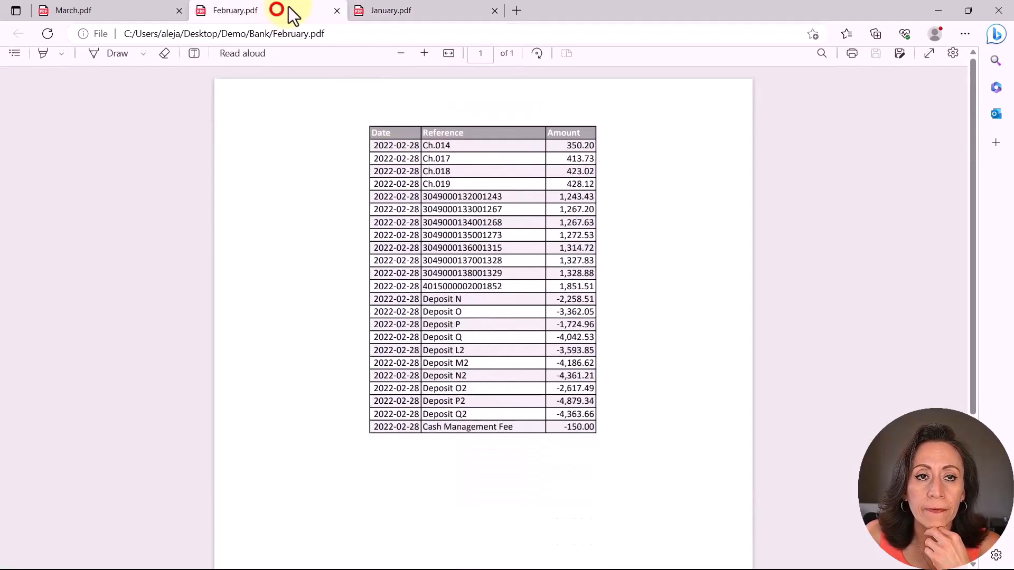
left_click(141, 7)
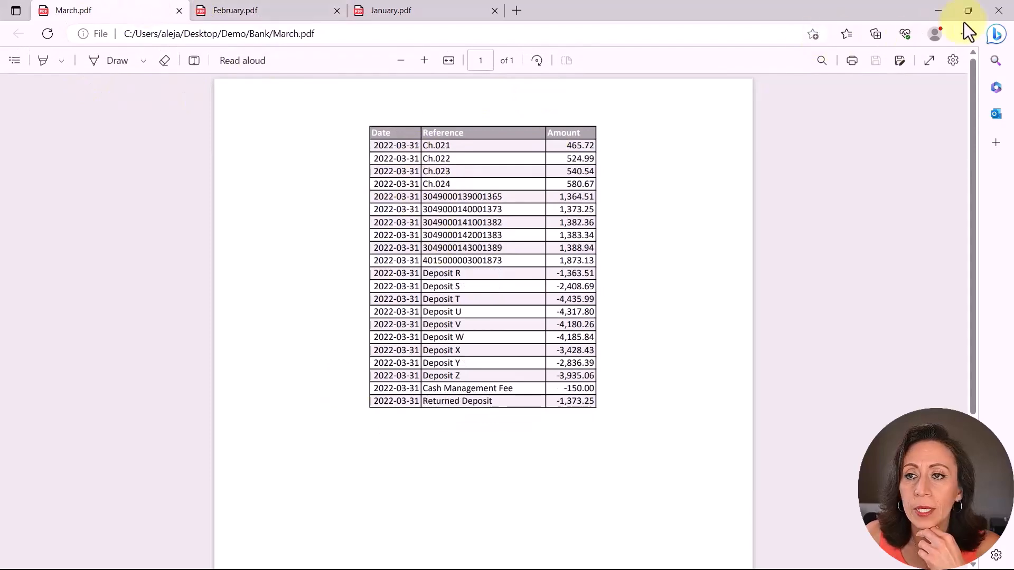
left_click(999, 11)
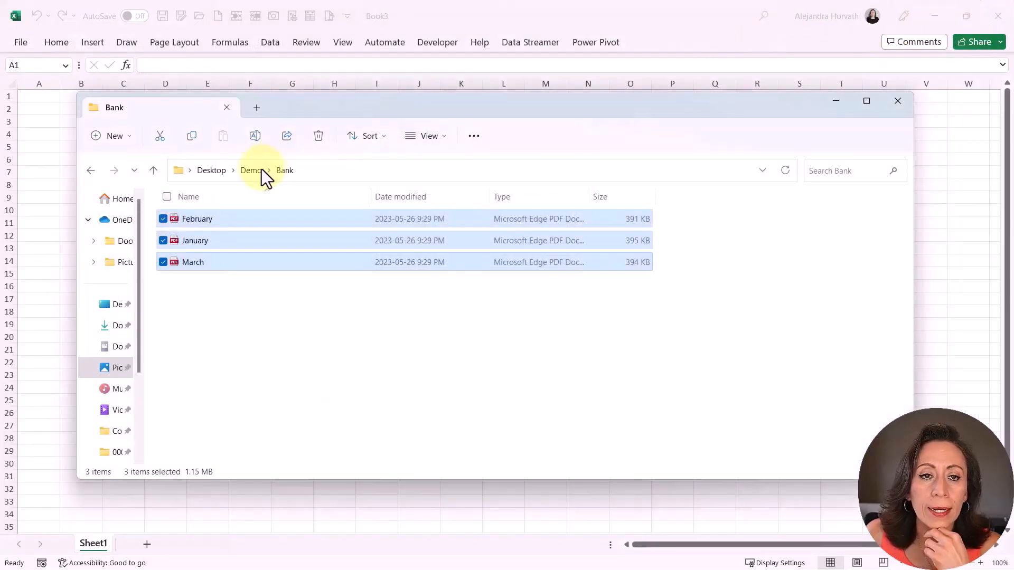
- Open the Feb, Jan and Mar workbooks from the Company folder inside the Demo folder
left_click(253, 169)
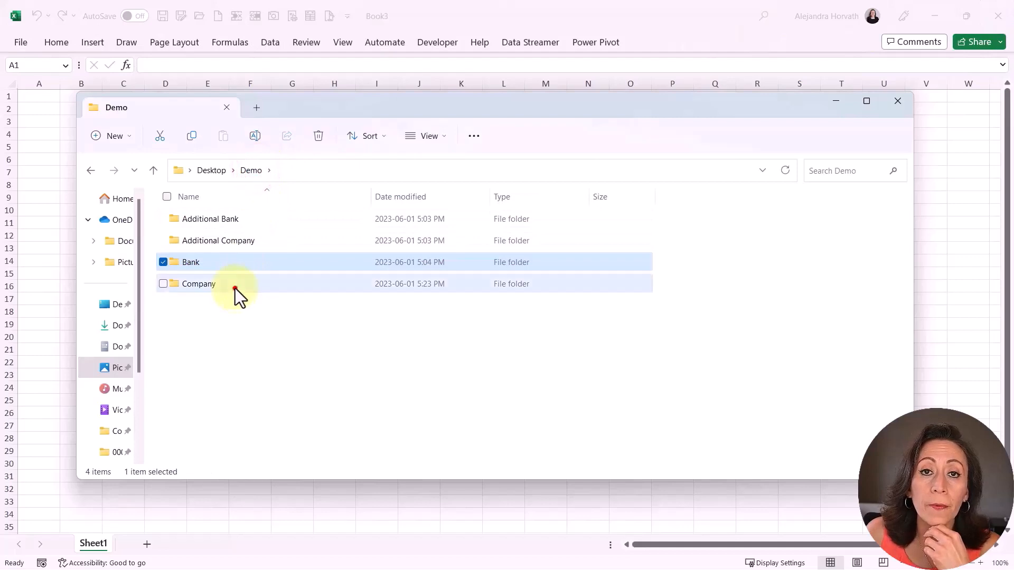
double_click(236, 286)
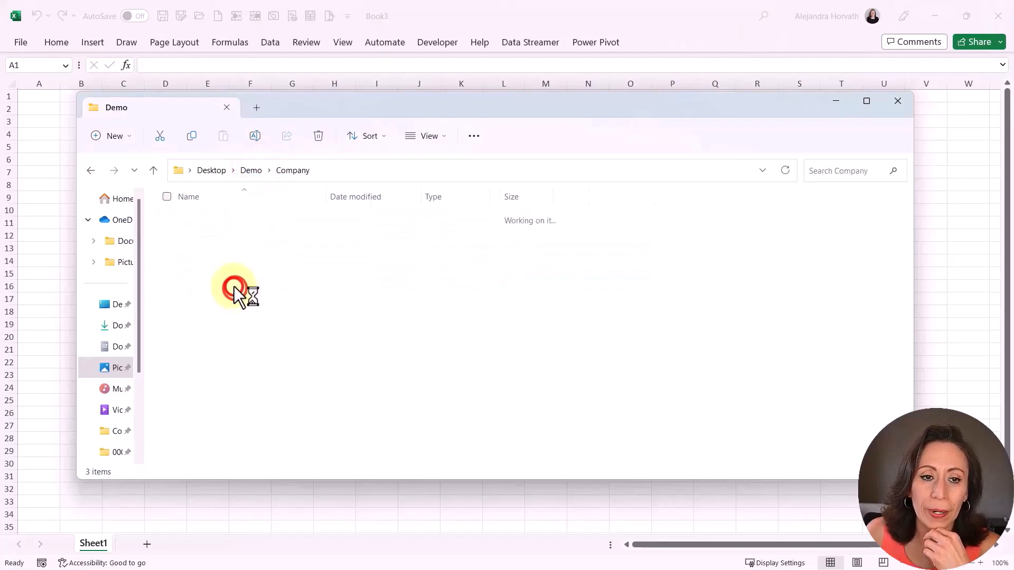
left_click(287, 211)
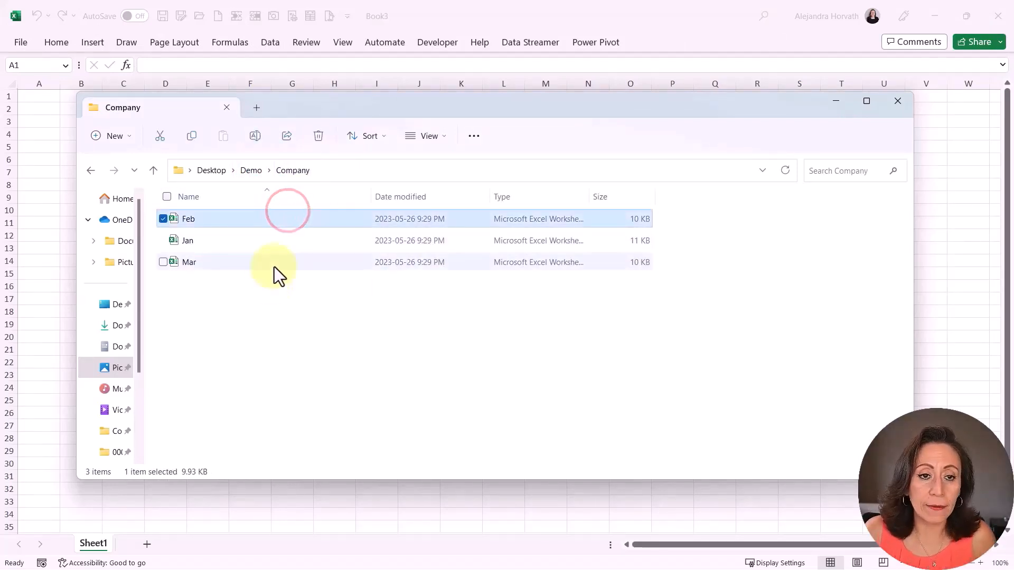
left_click(274, 264, "shift")
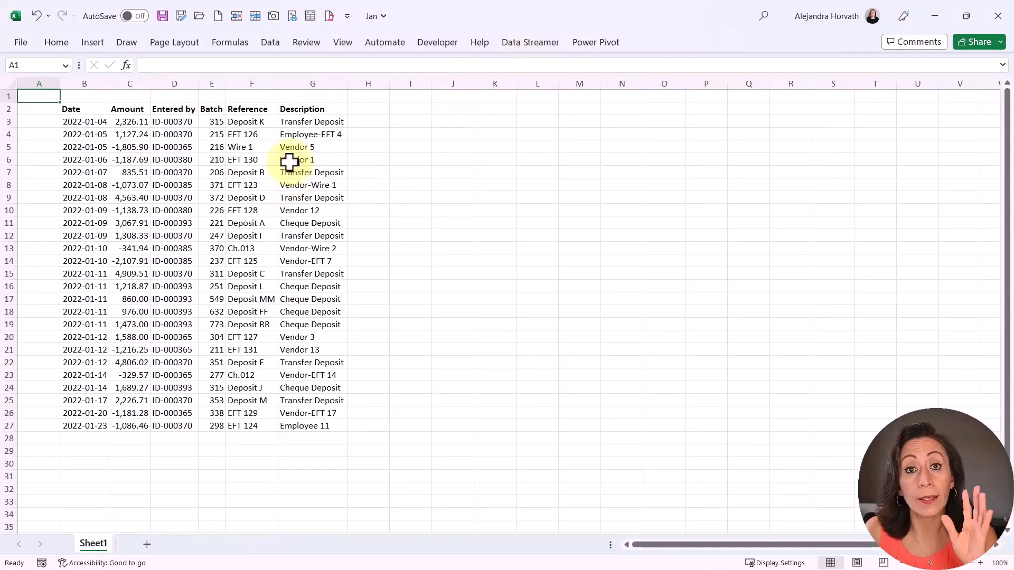
- Review the Date, Amount, Entered by, Batch, Reference and Description columns in the Jan company workbook, and close it
left_click(90, 84)
left_click(139, 84)
left_click(181, 85)
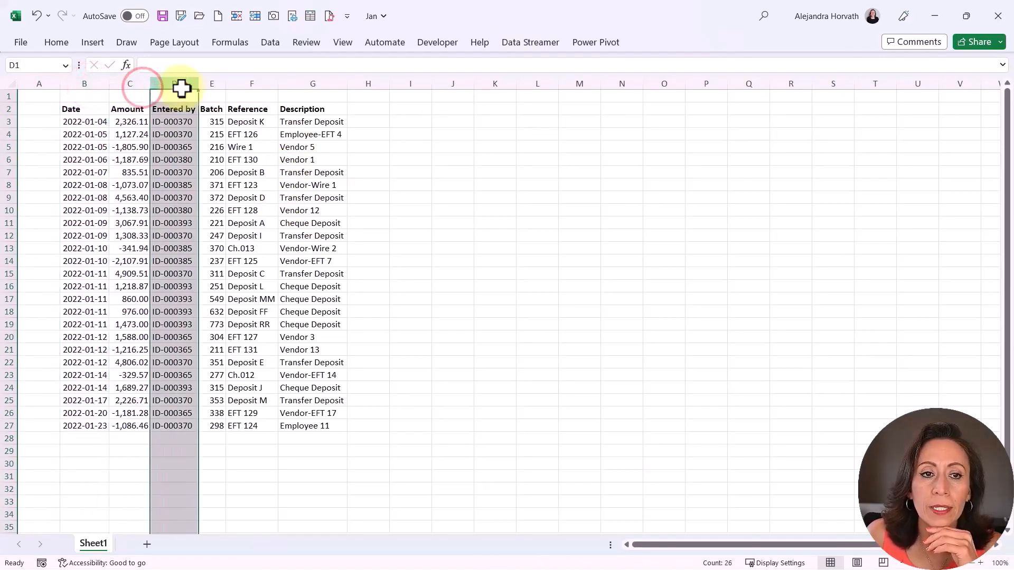
scroll(259, 220, "up", 2, "ctrl")
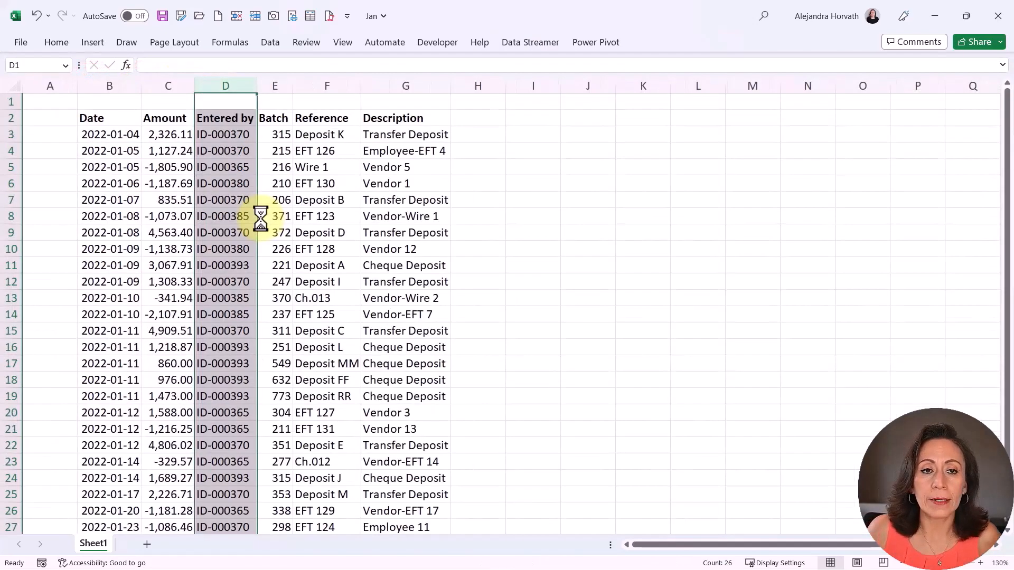
left_click(274, 87)
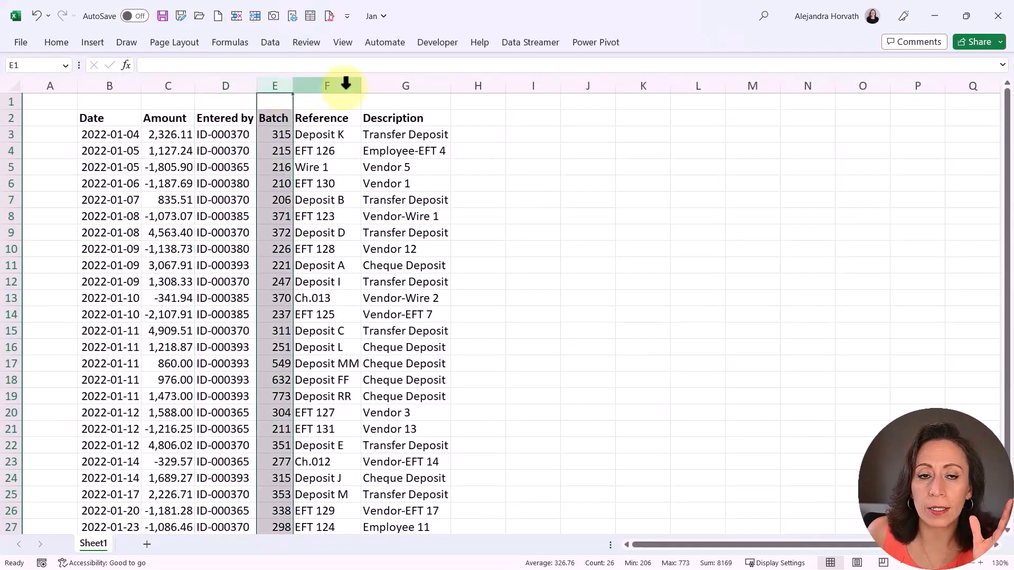
left_click(344, 86)
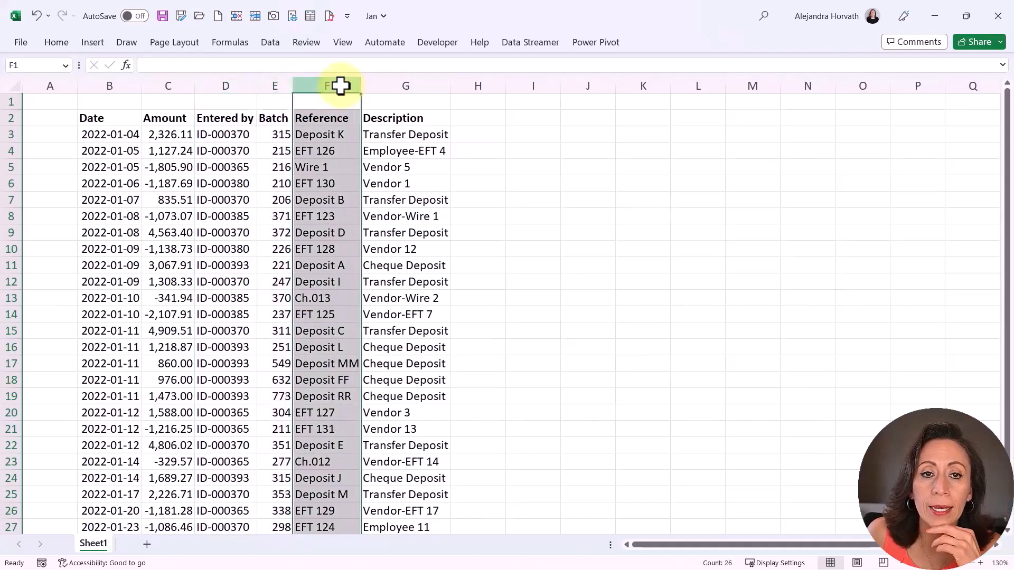
left_click(401, 87)
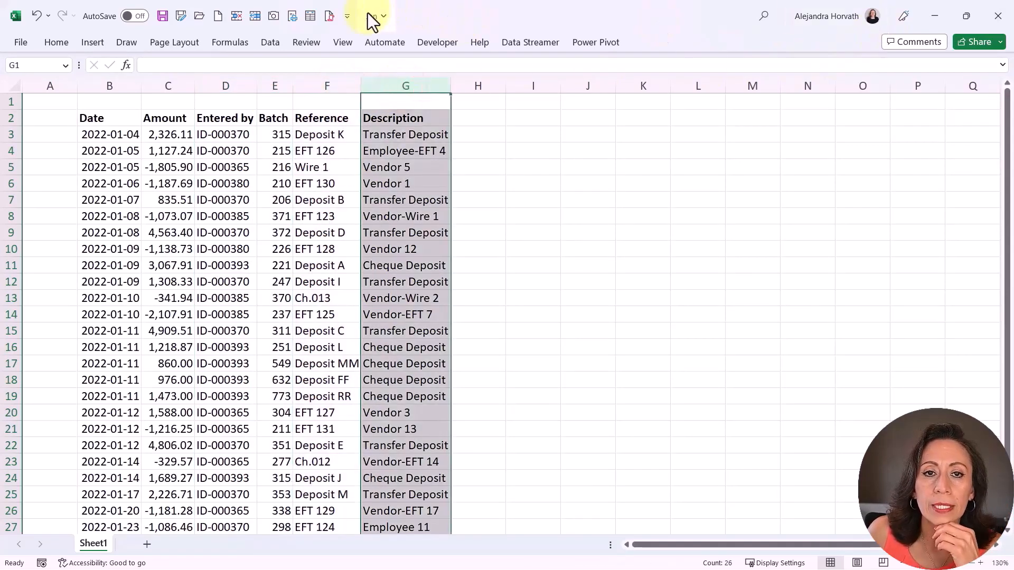
left_click(998, 16)
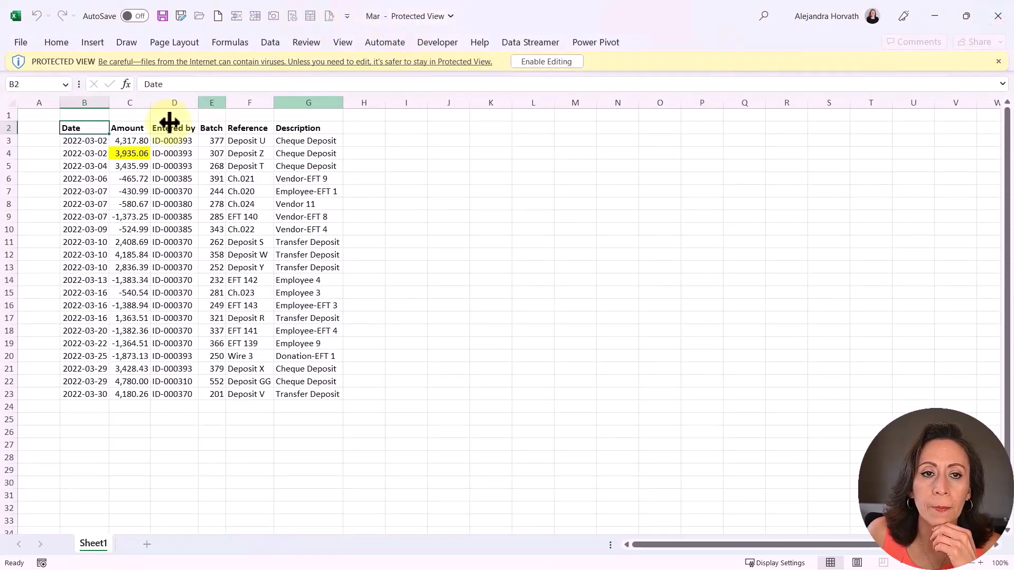
- Review the data columns of the Mar and Feb company workbooks and close both files
left_click_drag(91, 104, 311, 103)
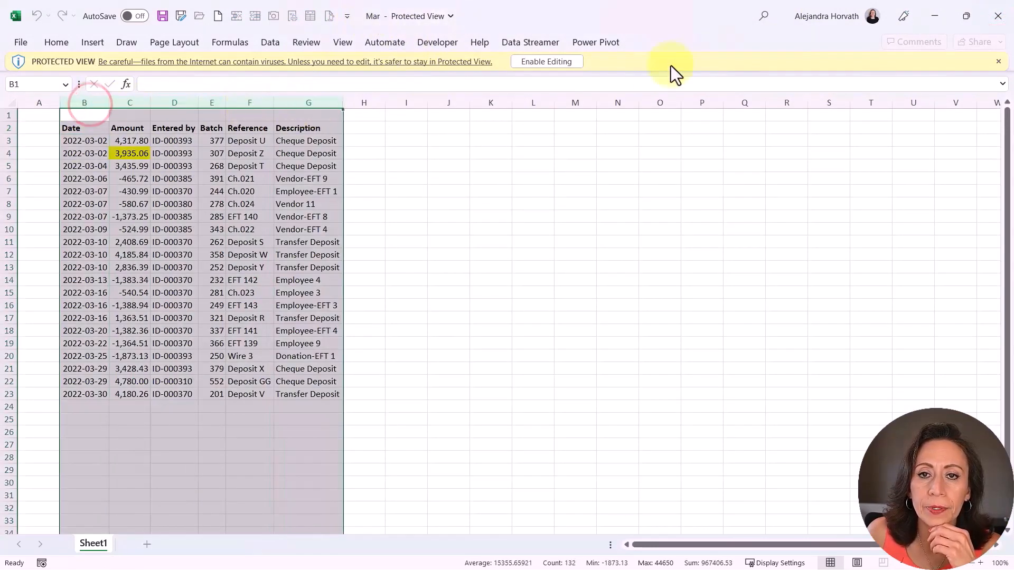
left_click(998, 17)
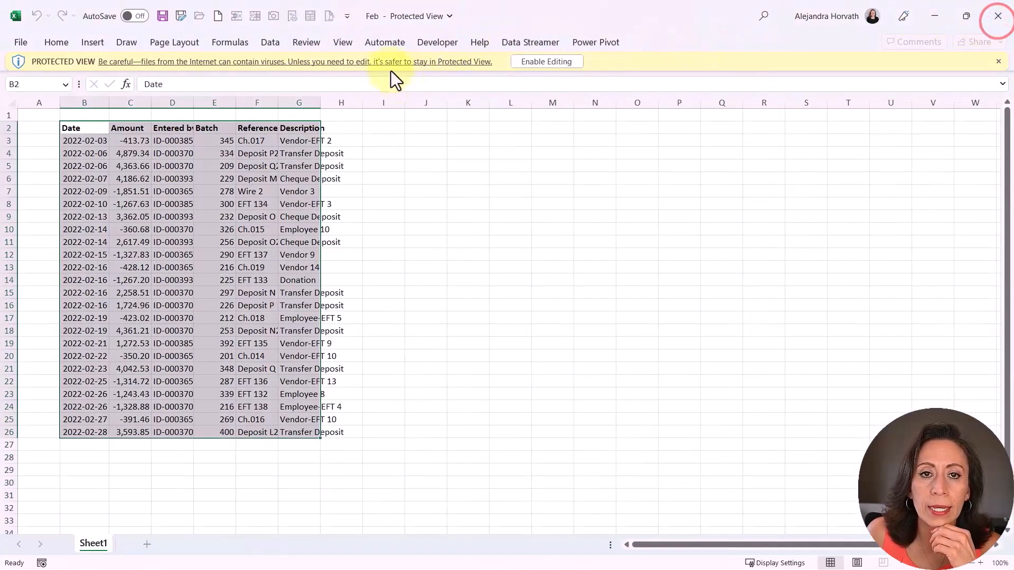
left_click_drag(80, 102, 335, 104)
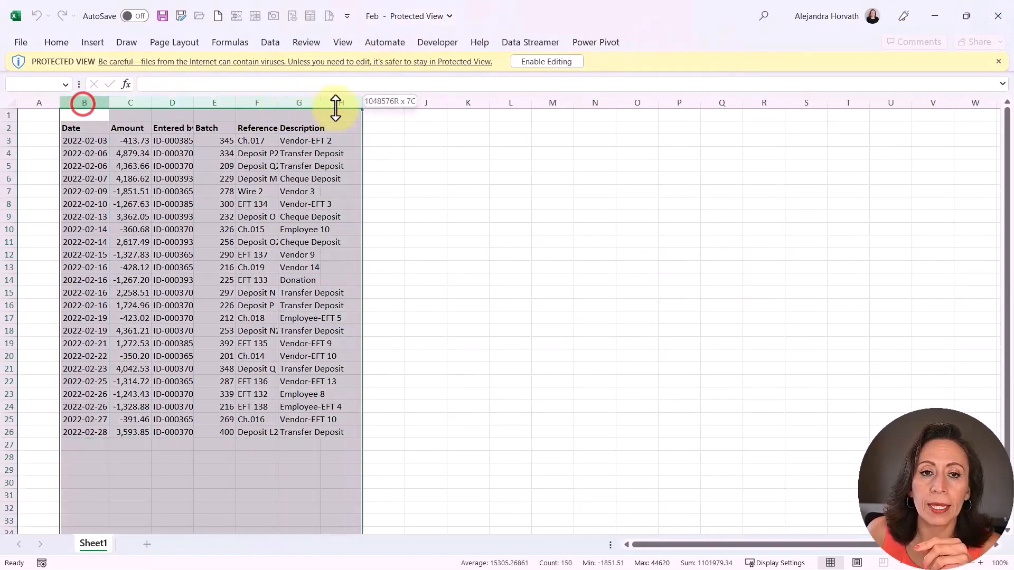
left_click(998, 17)
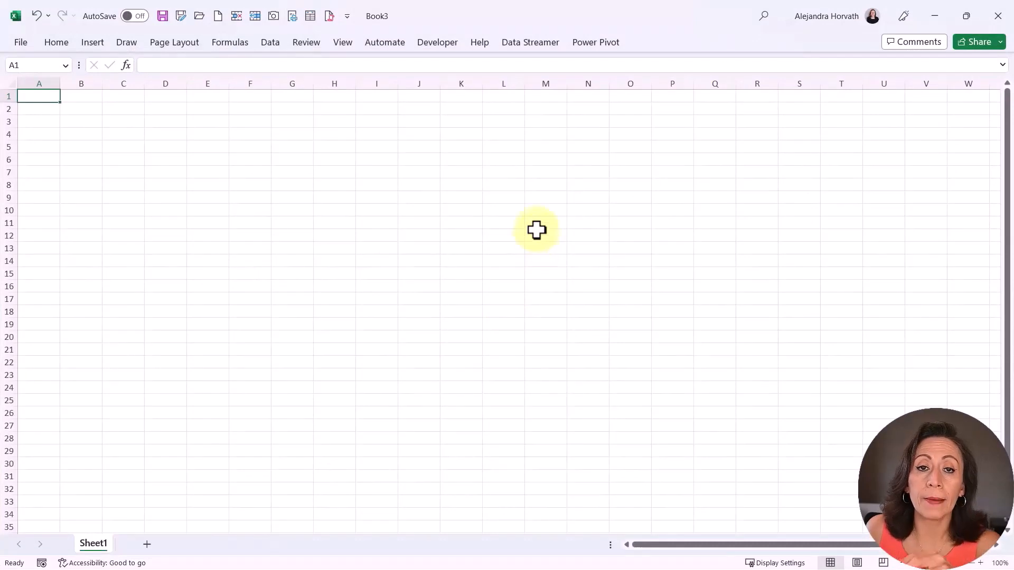
- Start a data import from a folder in the blank workbook, using the Bank folder inside Demo as source
left_click(274, 44)
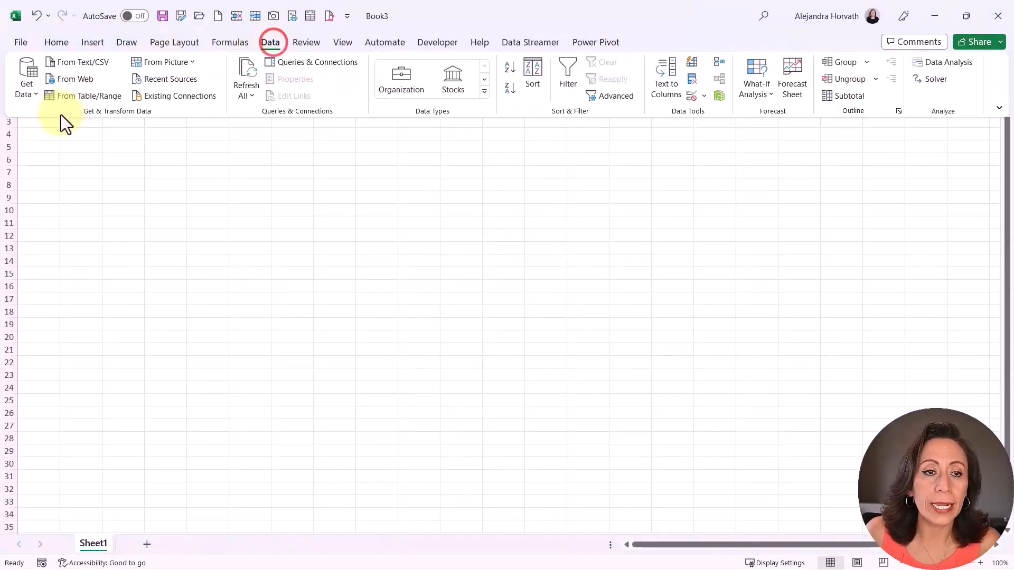
left_click(29, 93)
mouse_move(68, 118)
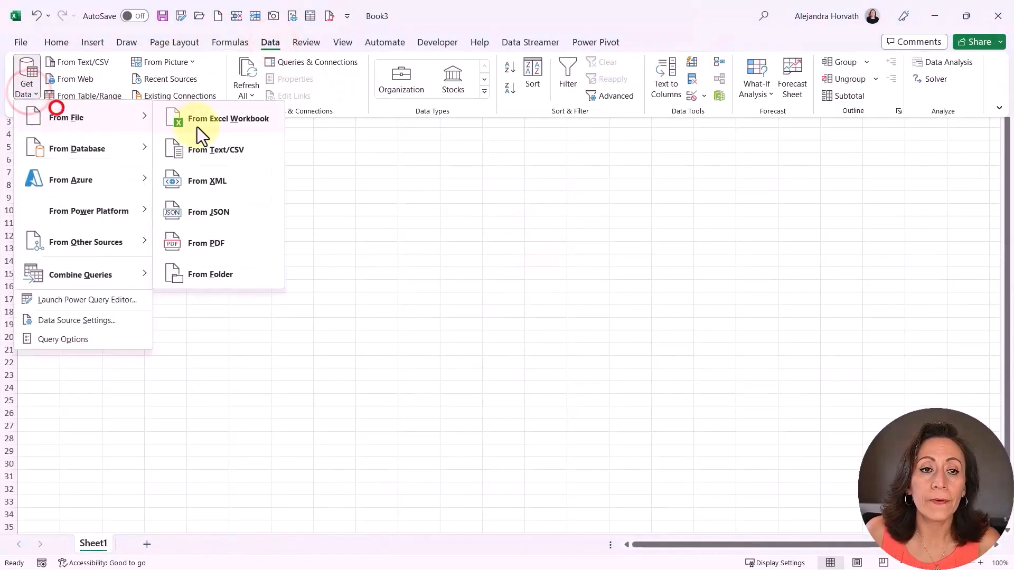
left_click(216, 282)
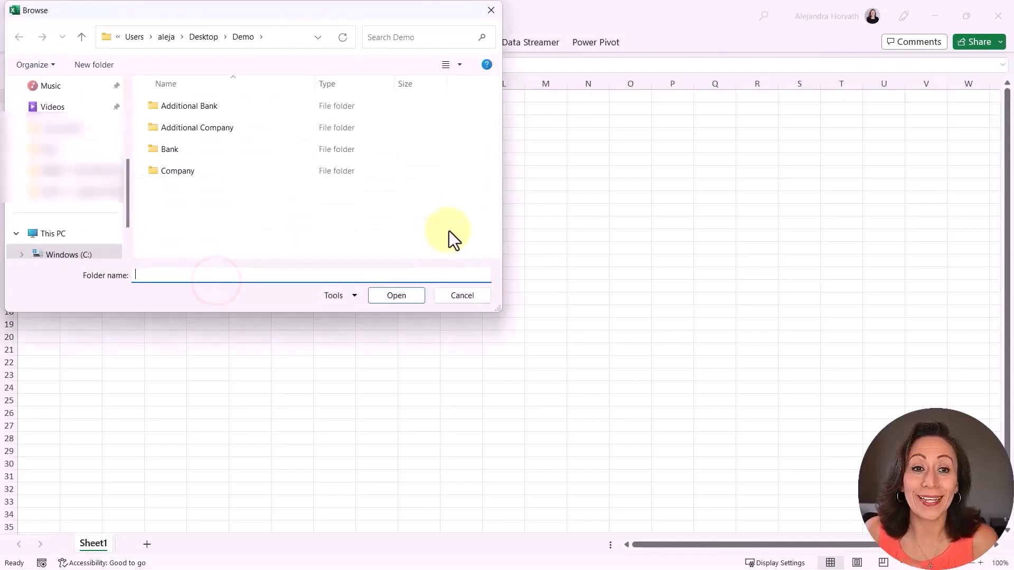
left_click(366, 148)
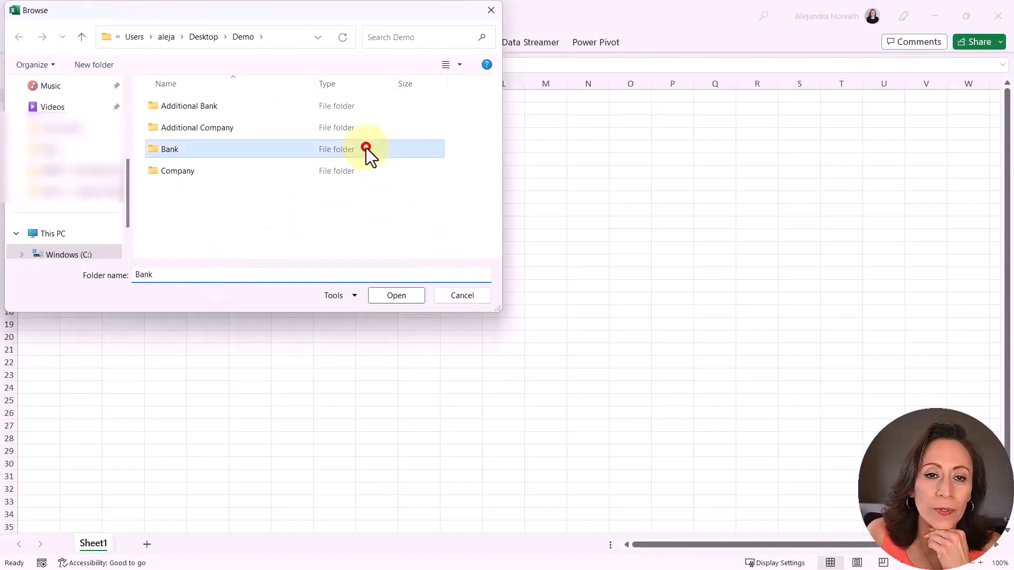
double_click(280, 152)
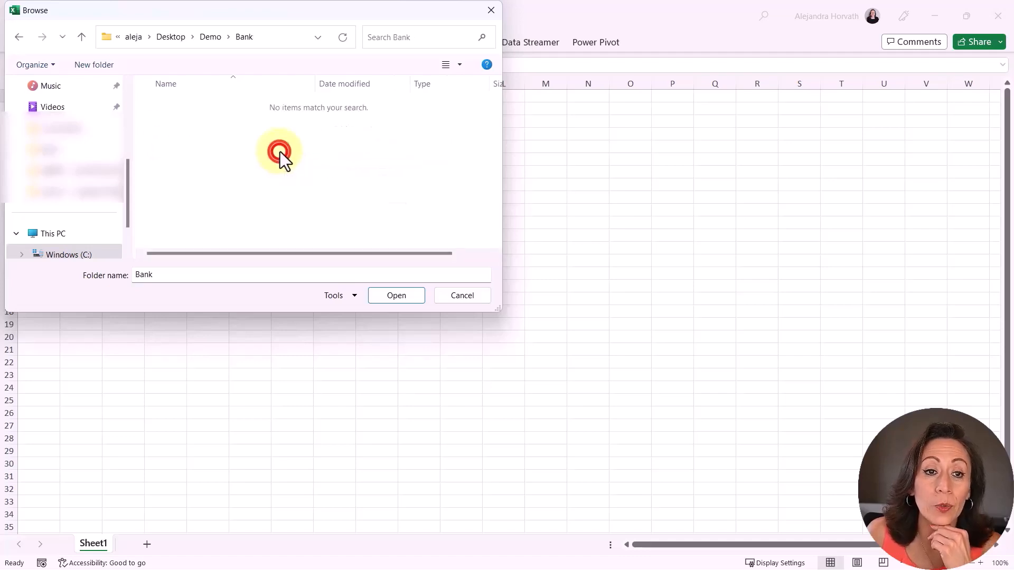
left_click(402, 293)
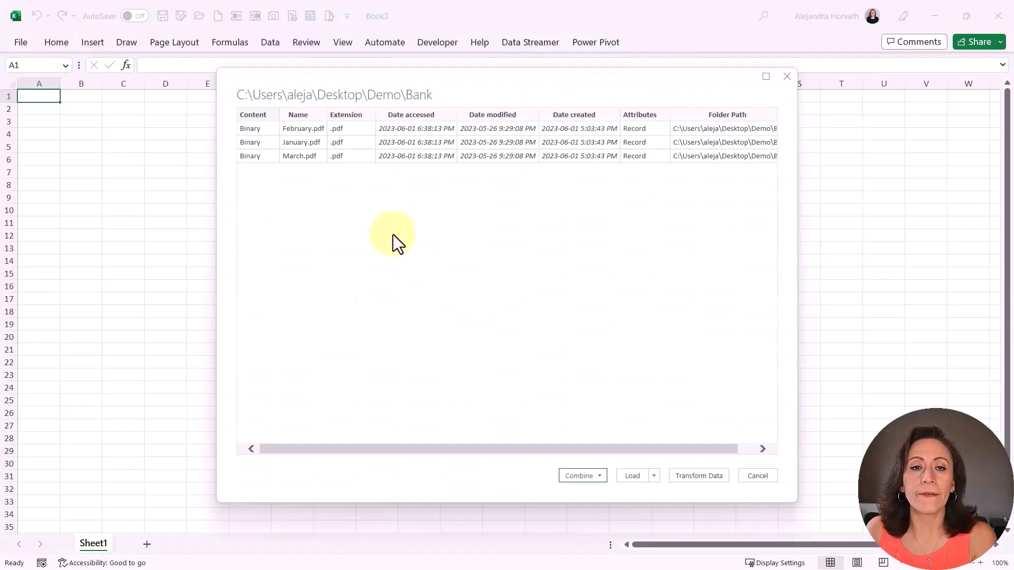
- Open the Bank folder's file list in the Power Query Editor with Transform Data instead of combining or loading it
left_click(279, 265)
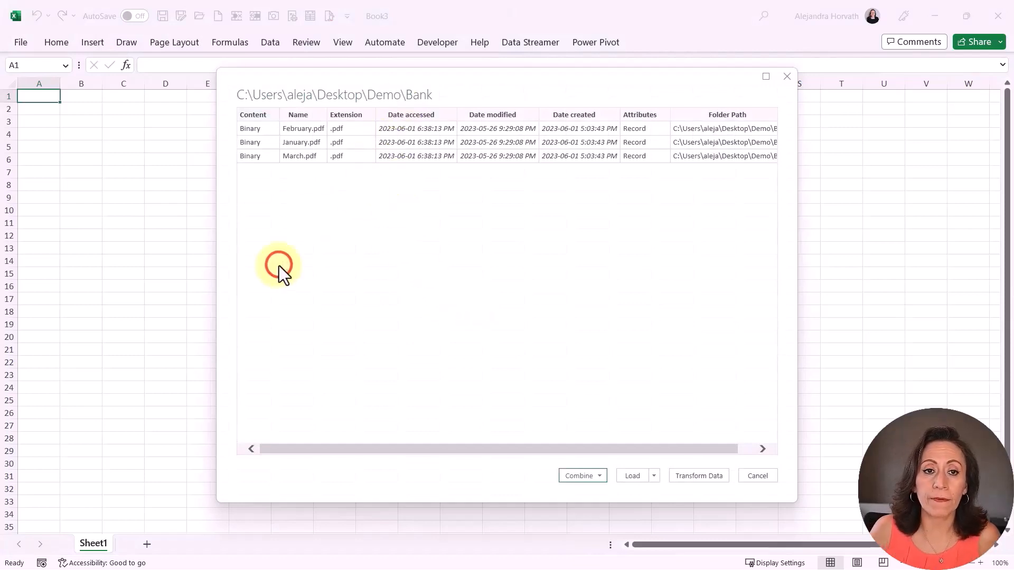
key("ctrl+shift+plus")
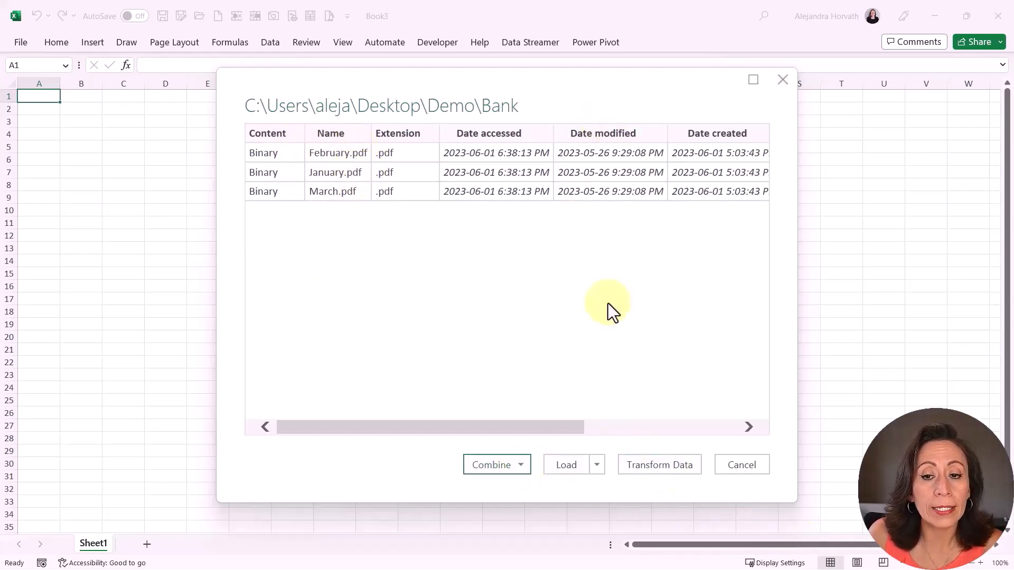
left_click(644, 459)
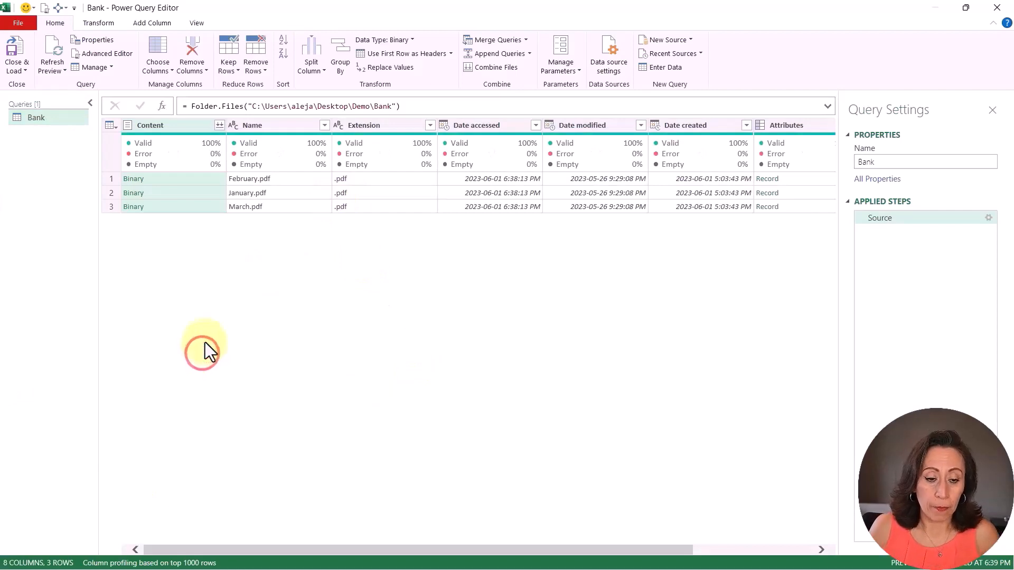
key("ctrl+shift+plus")
key("ctrl+shift+plus")
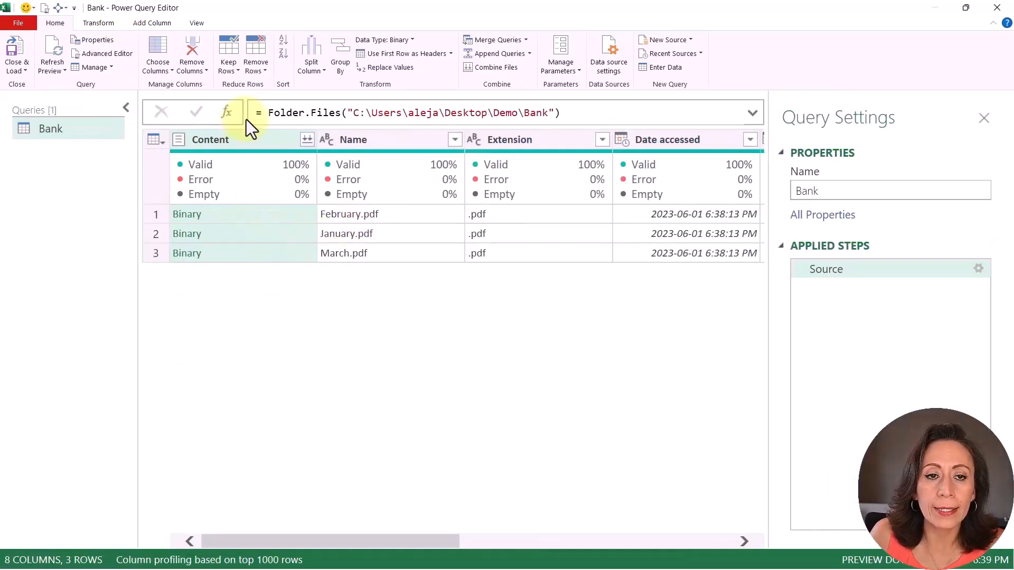
- Examine the Bank query's columns from Content and Name through to Folder Path
left_click(253, 136)
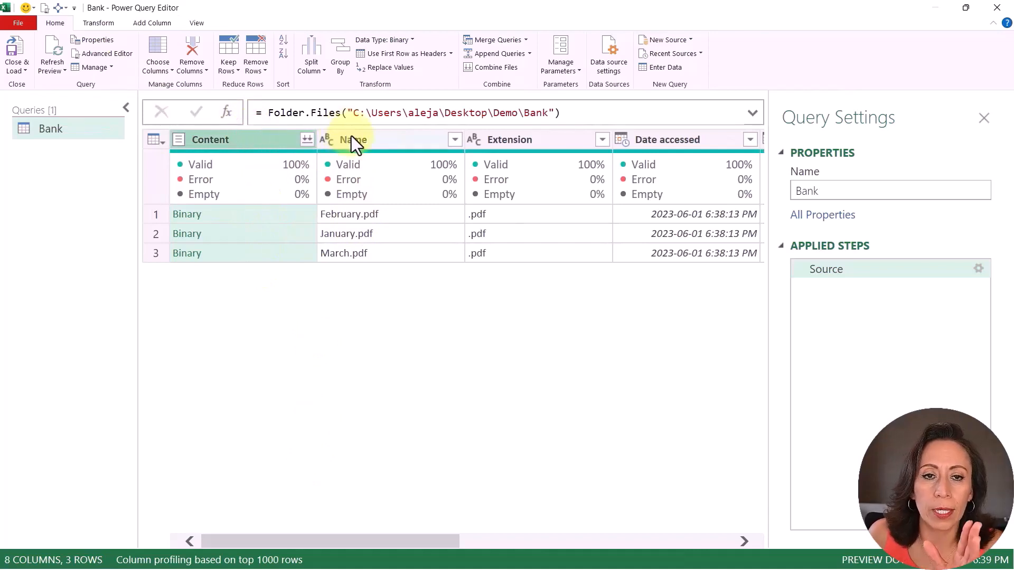
left_click(353, 139)
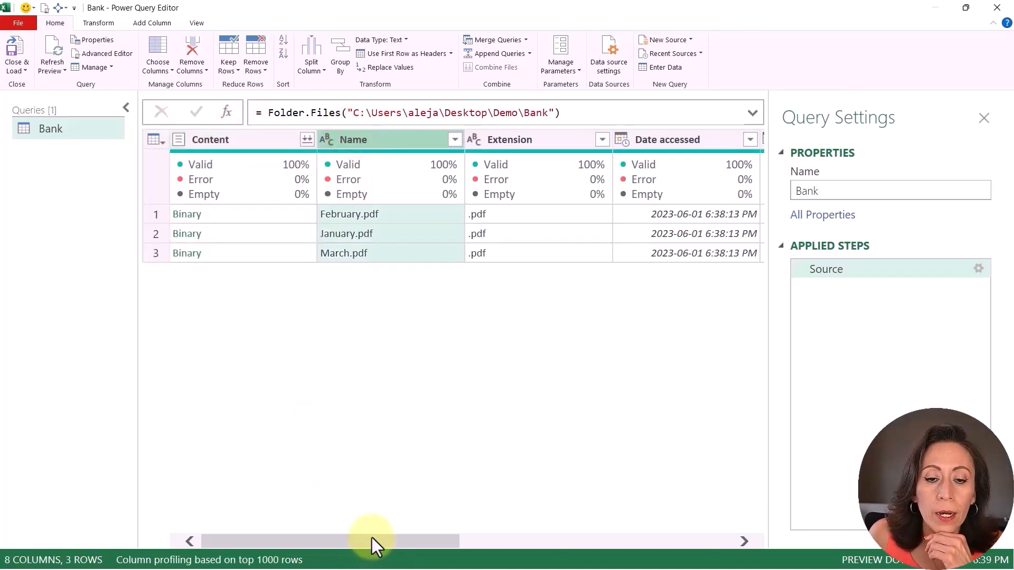
left_click_drag(371, 537, 697, 565)
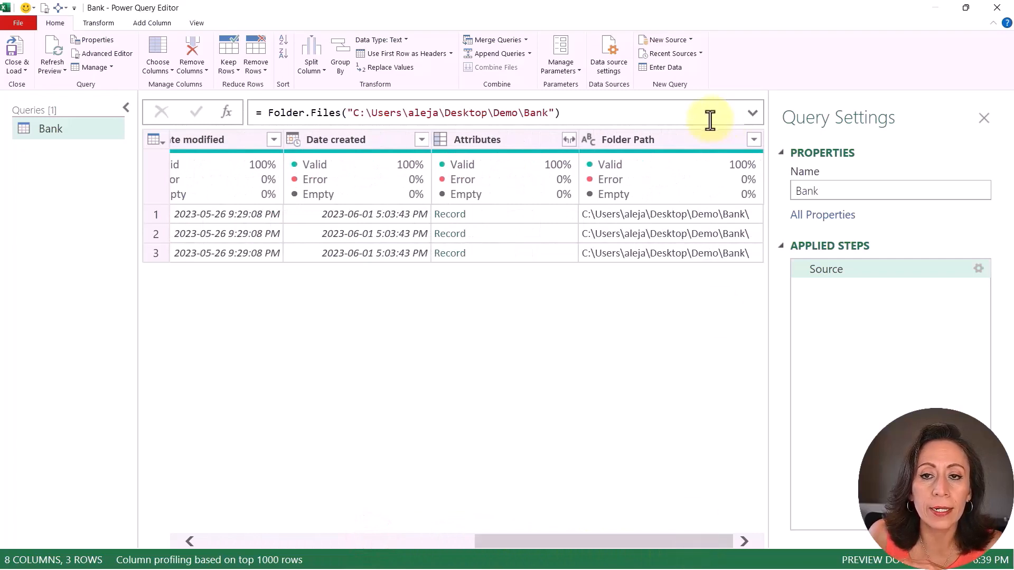
left_click(683, 141)
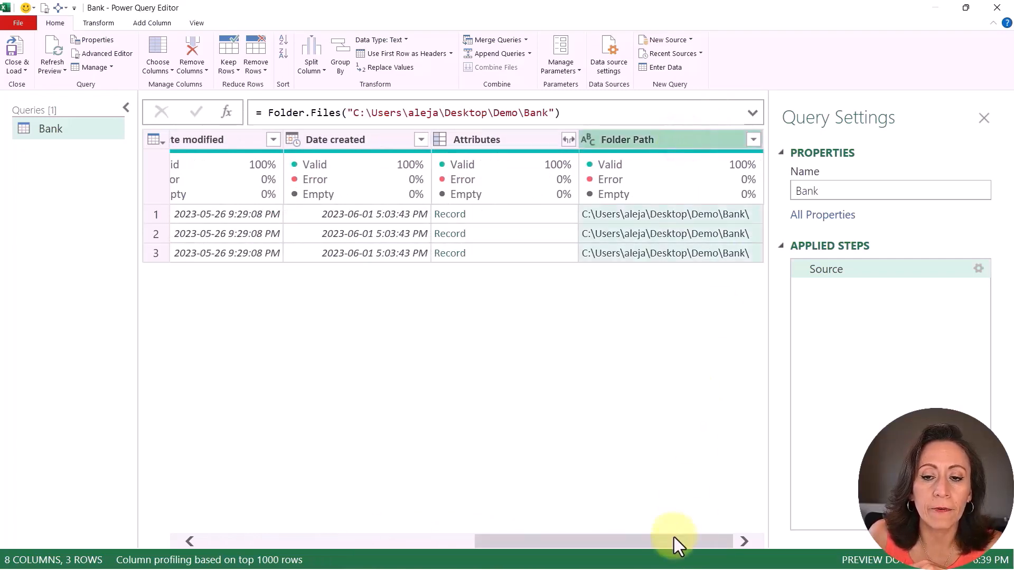
left_click_drag(673, 537, 296, 492)
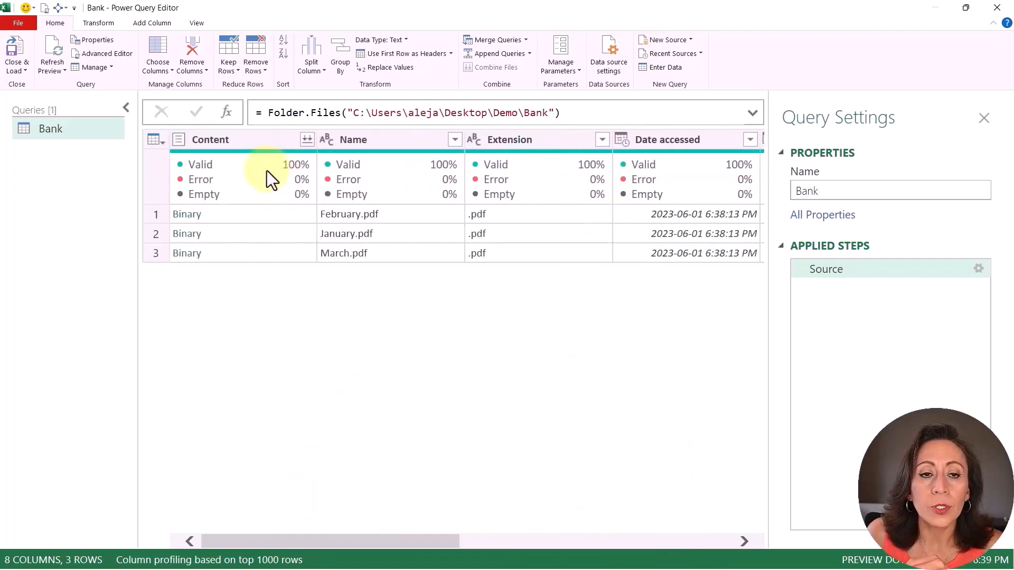
- Examine the Content, Name and Extension columns, checking the file types in the Extension filter without applying one
left_click(261, 141)
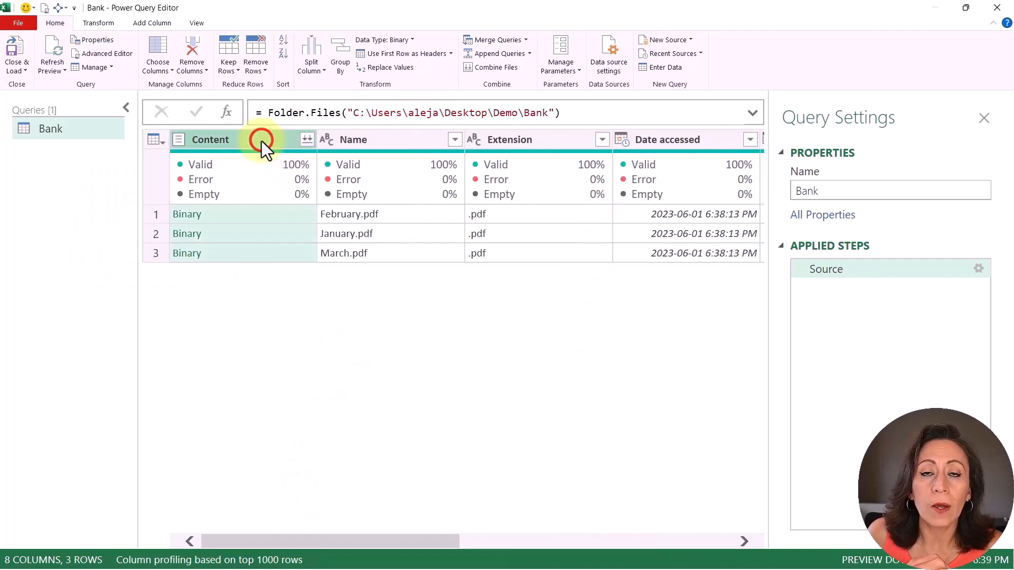
left_click(389, 144)
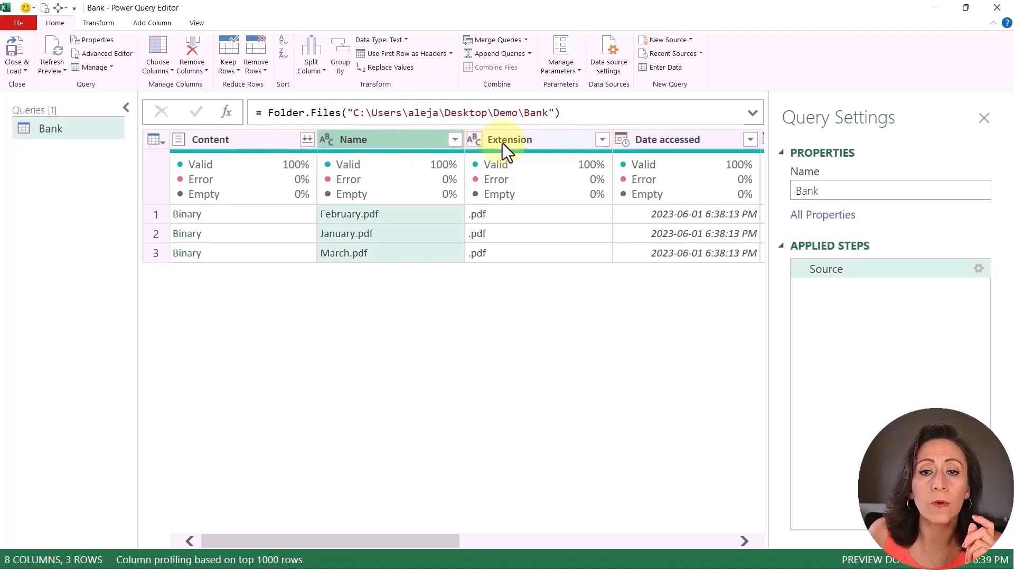
left_click(524, 140)
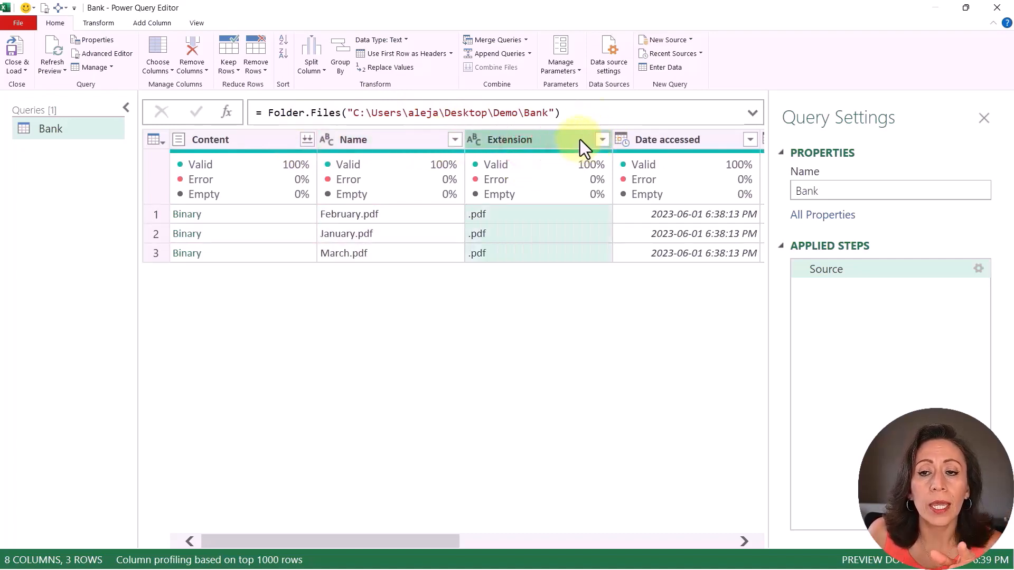
left_click(602, 140)
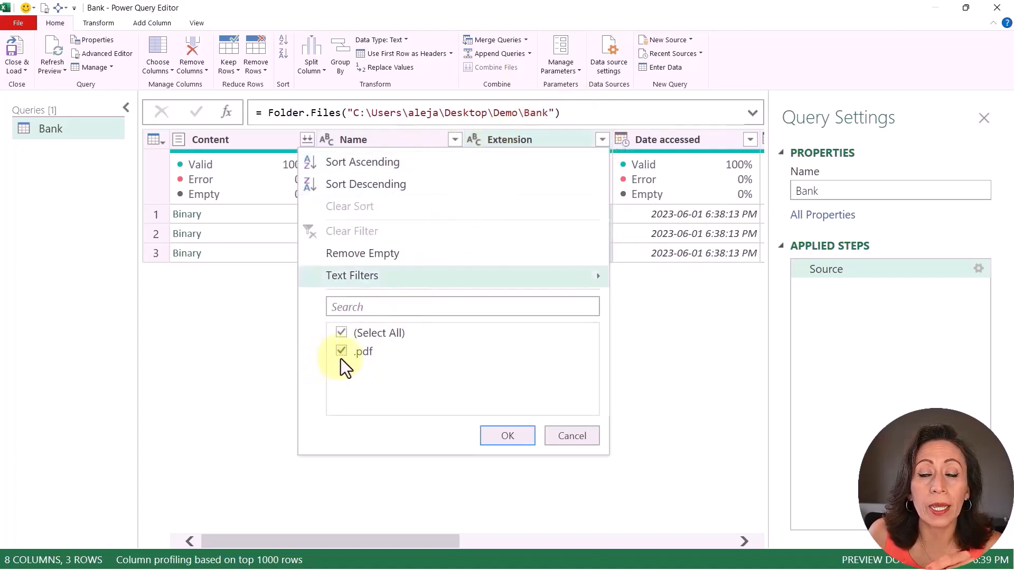
left_click(572, 436)
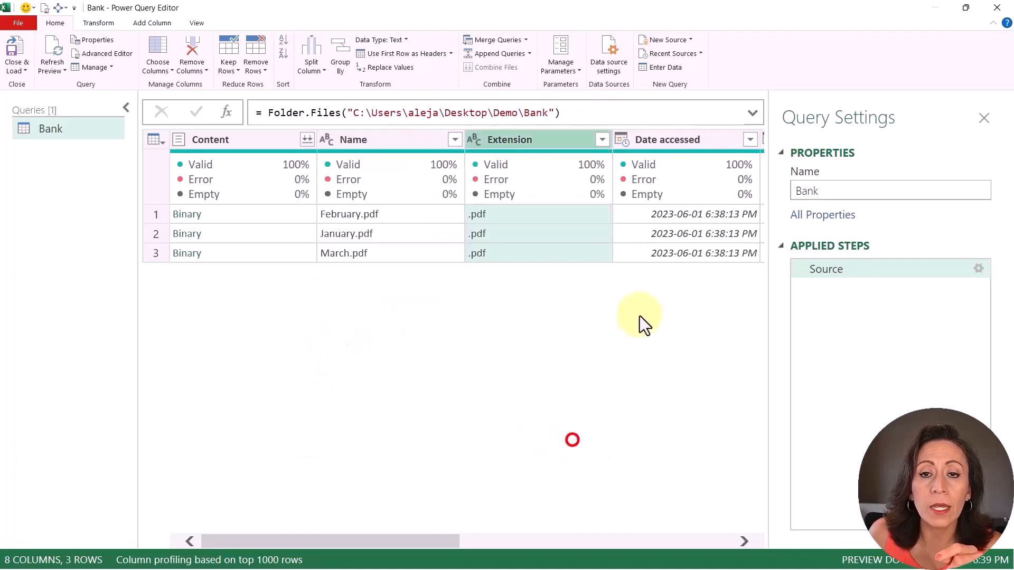
left_click(417, 140)
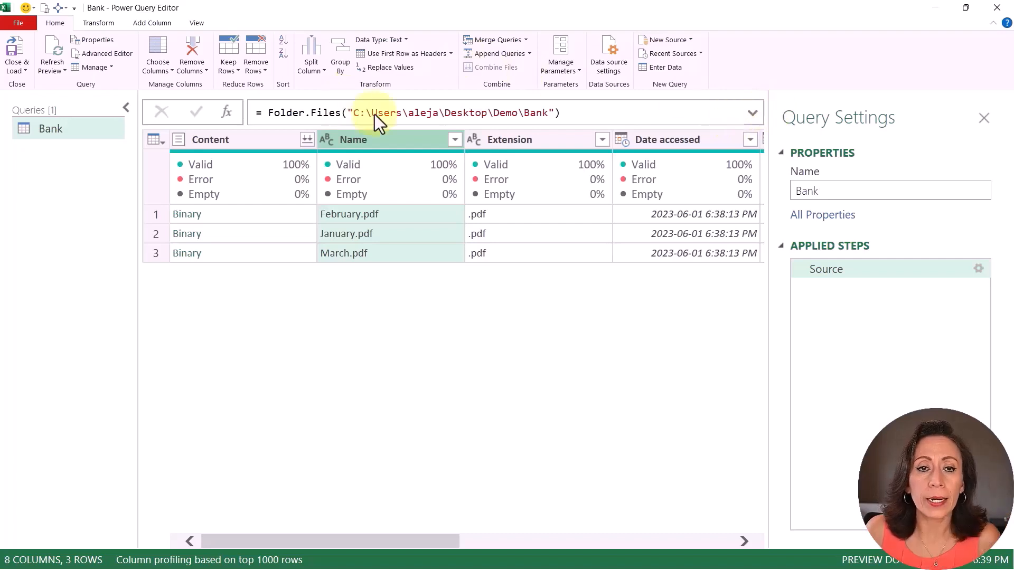
- Set up a text filter on the Name column that keeps rows where the name does not begin with "~"
left_click(455, 140)
left_click(230, 275)
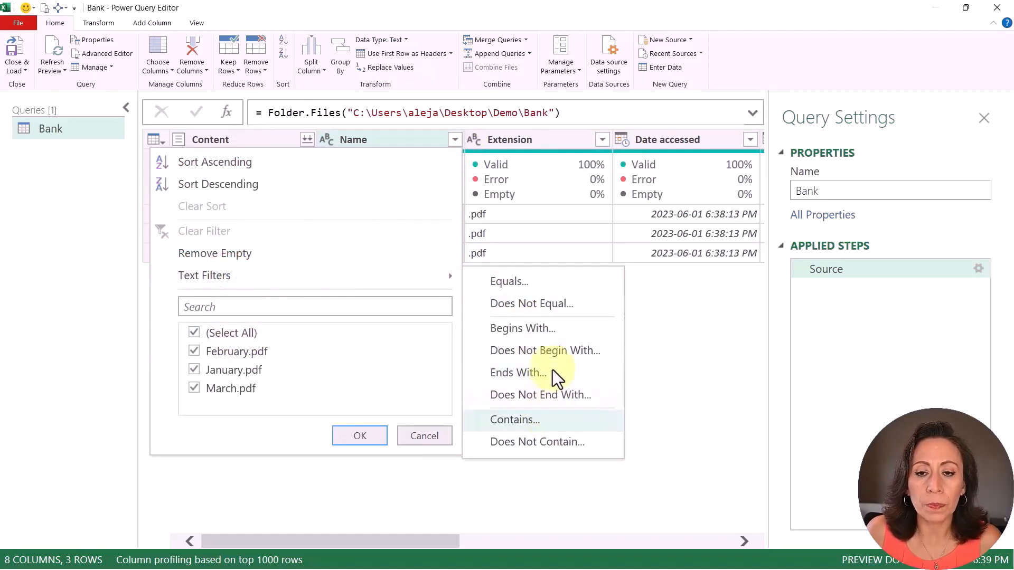
left_click(557, 351)
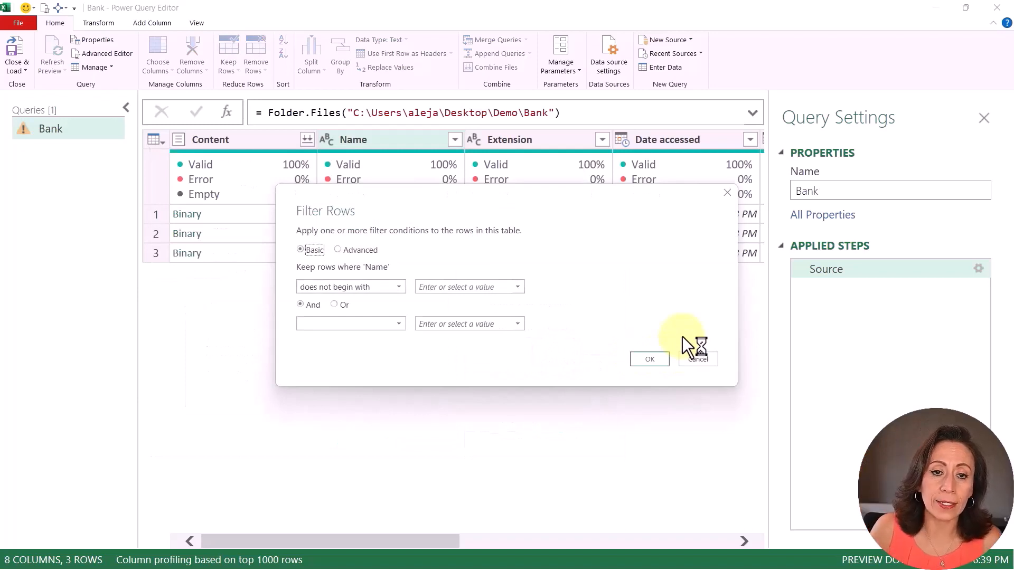
left_click(460, 288)
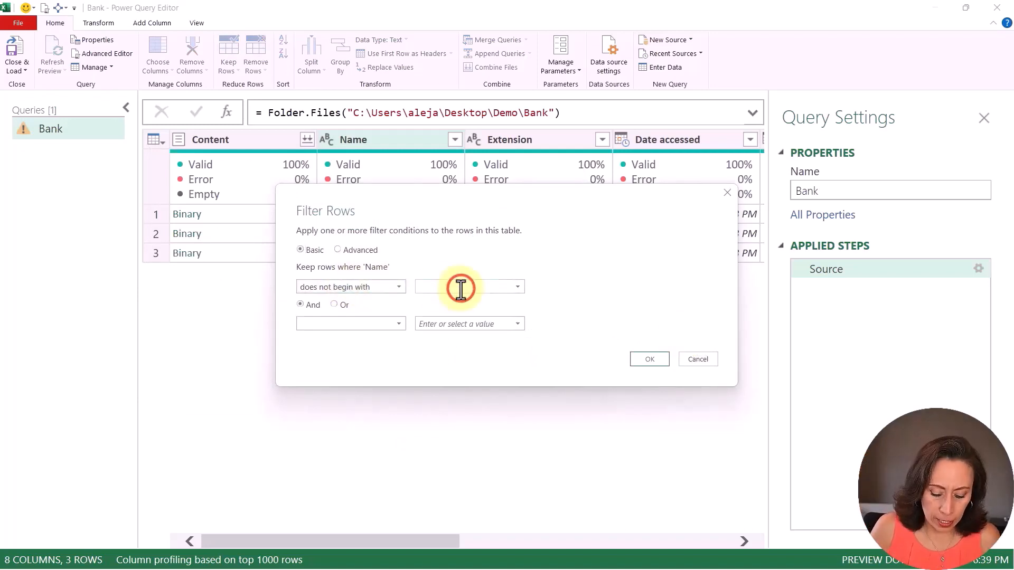
type("~")
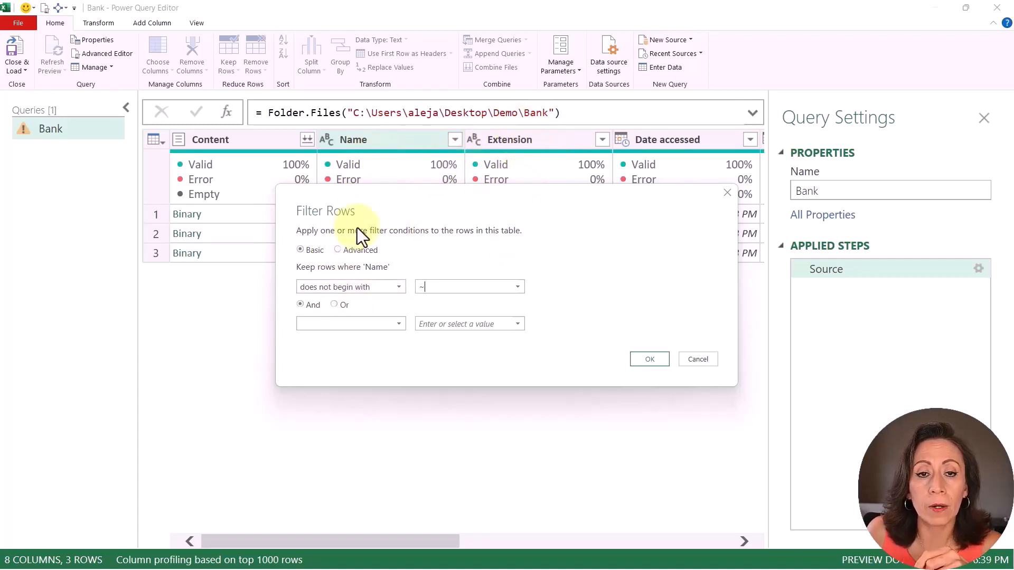
- Add an advanced And condition that Extension equals "pdf" alongside the Name condition, and apply the row filter
left_click(337, 249)
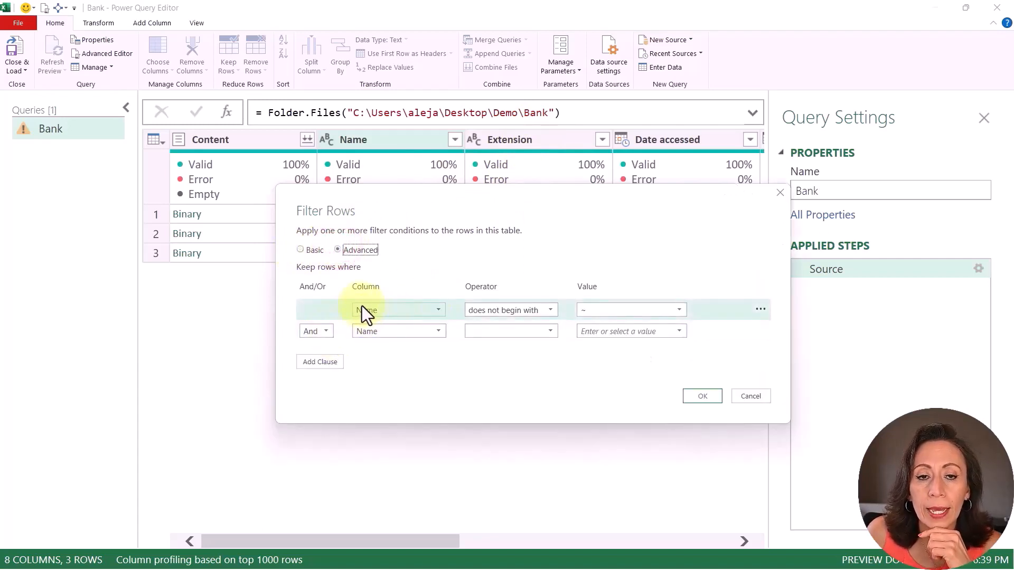
left_click(604, 311)
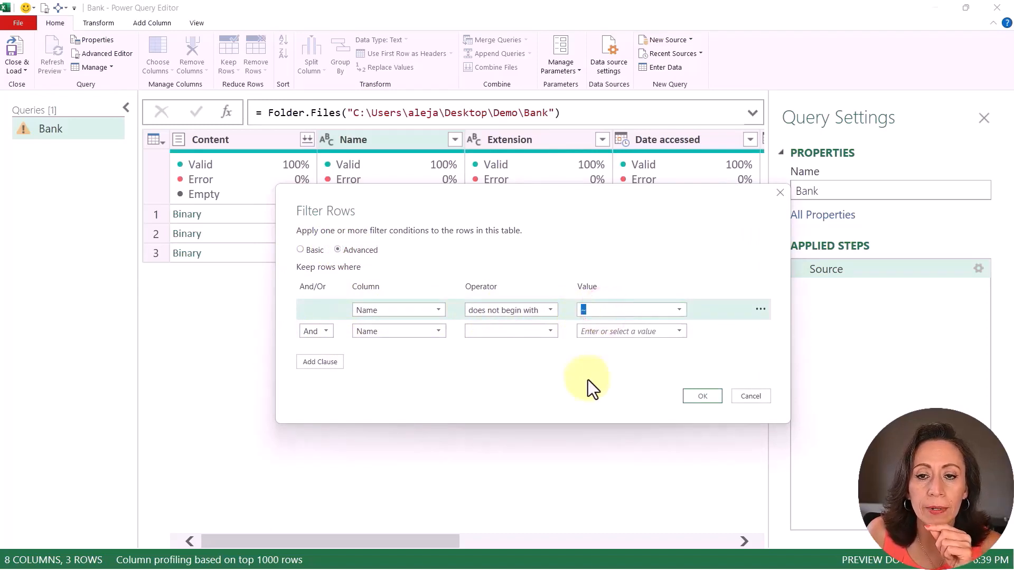
left_click(664, 309)
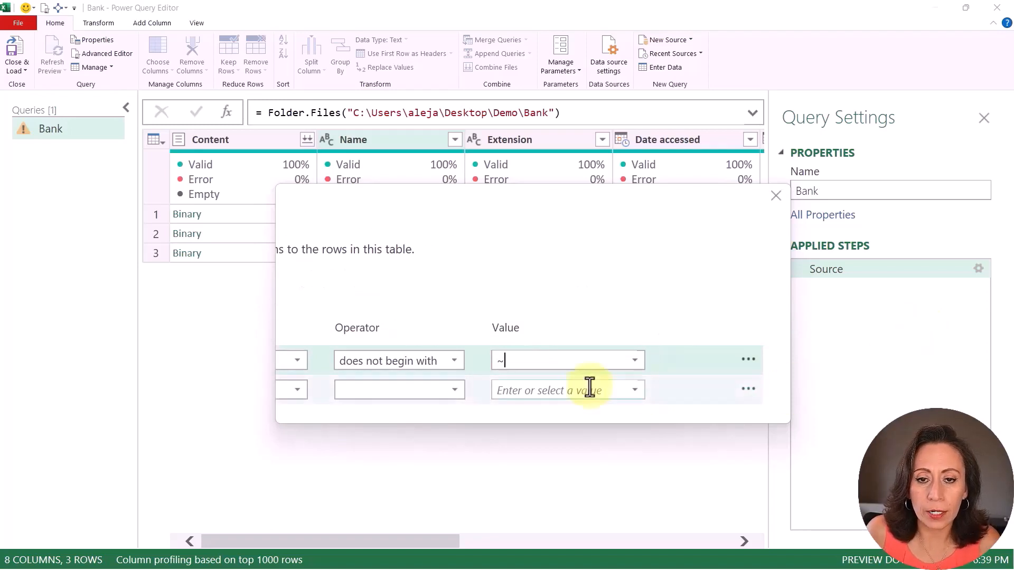
left_click_drag(528, 363, 477, 362)
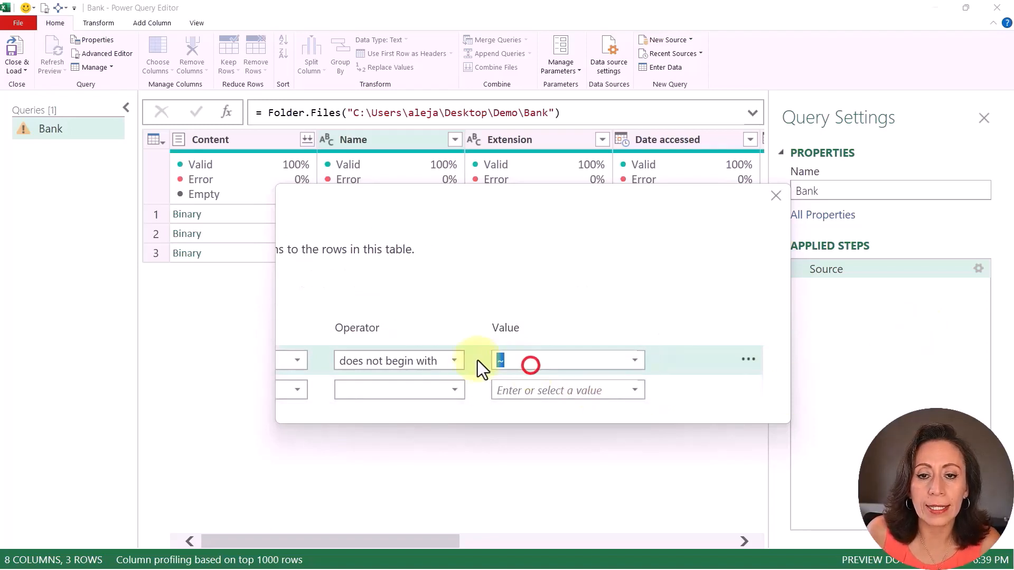
left_click(523, 361)
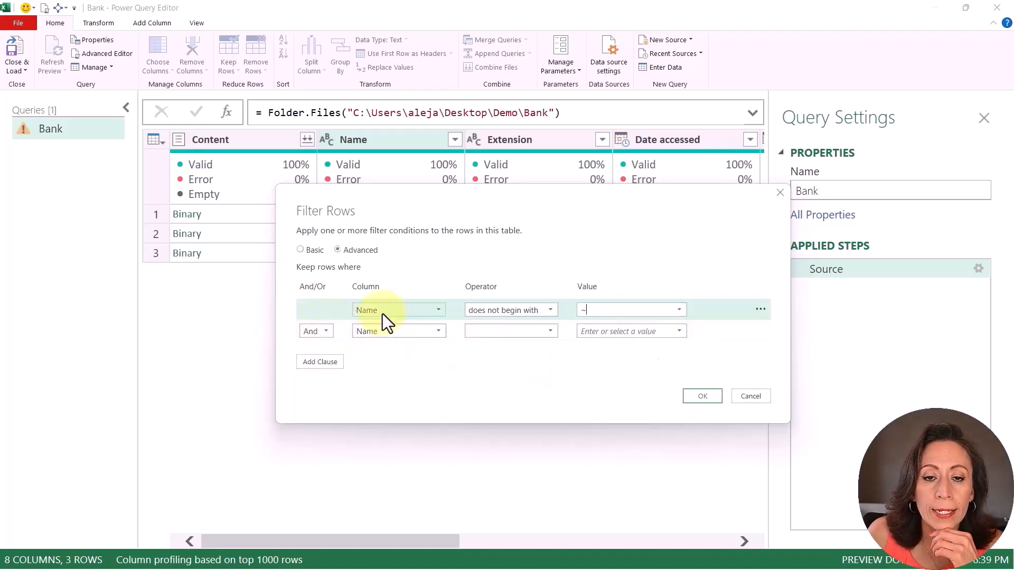
left_click(436, 332)
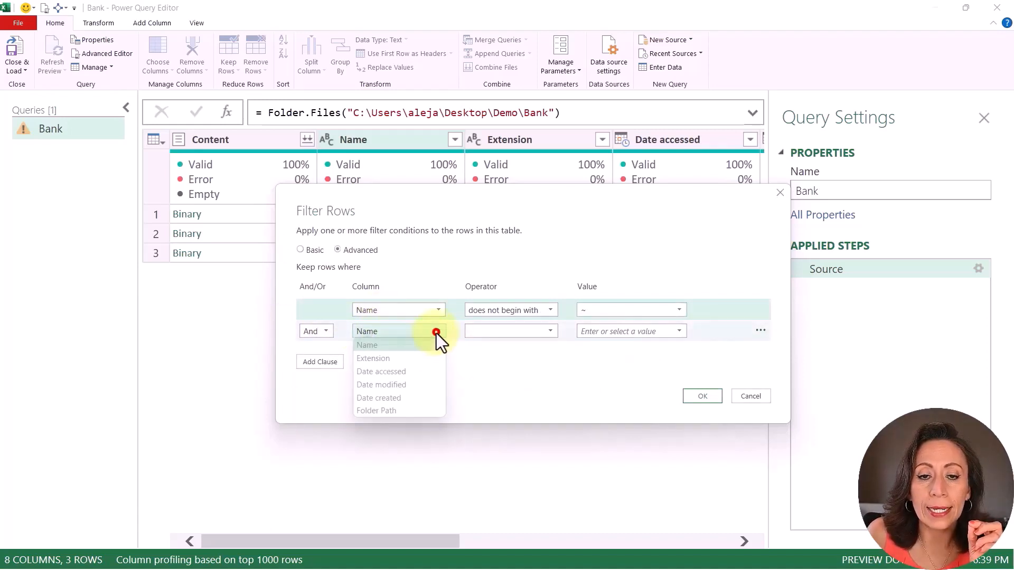
left_click(403, 359)
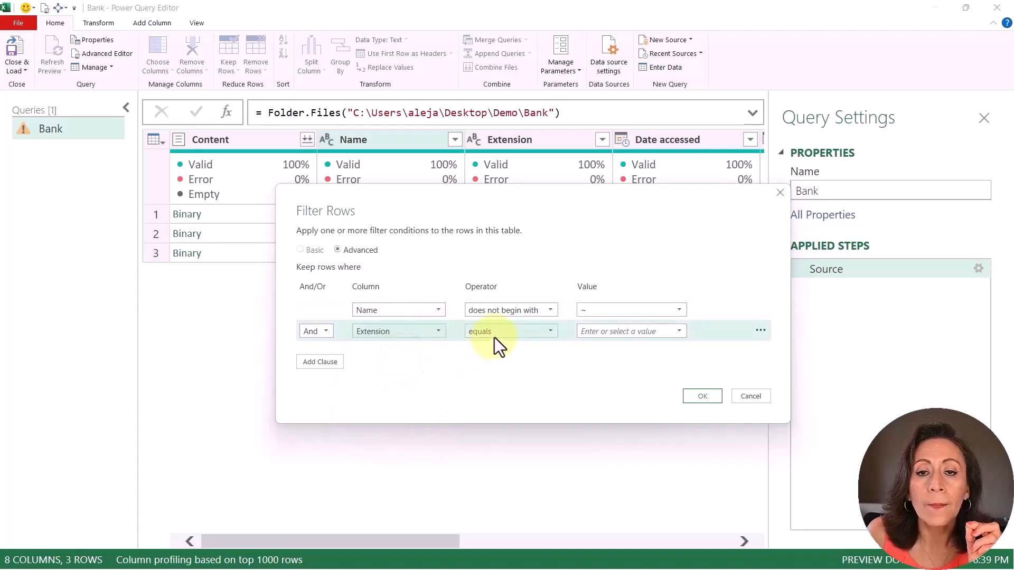
left_click(494, 336)
left_click(494, 338)
left_click(587, 333)
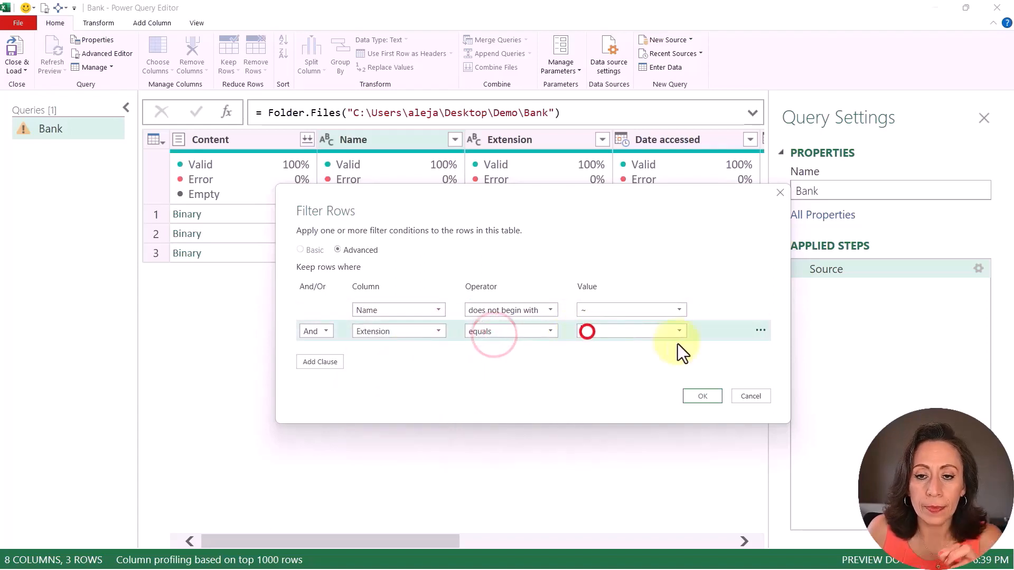
type("pdf")
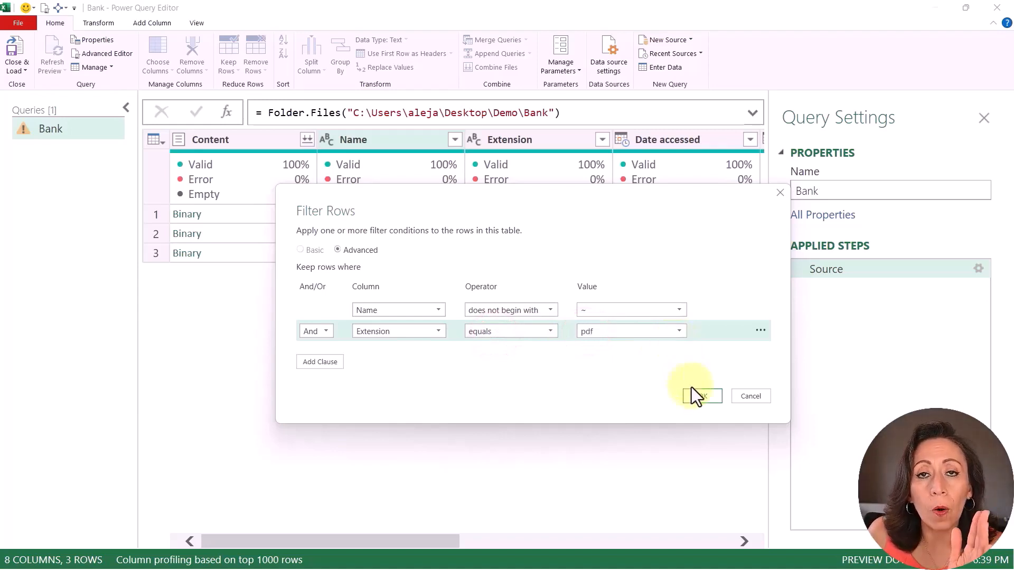
left_click(703, 396)
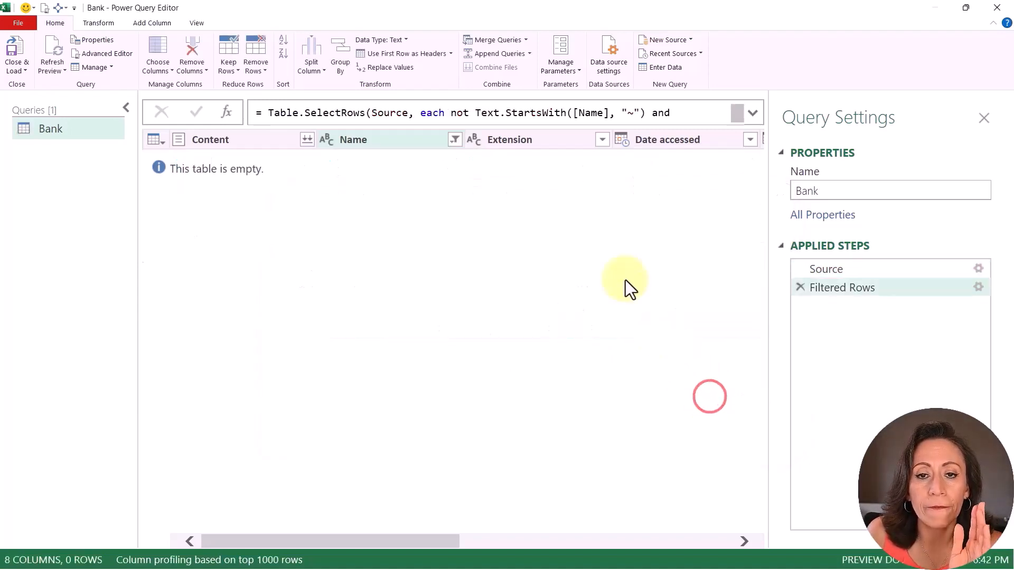
- Edit the Filtered Rows step so the Extension condition uses the contains operator with "pdf"
left_click(753, 112)
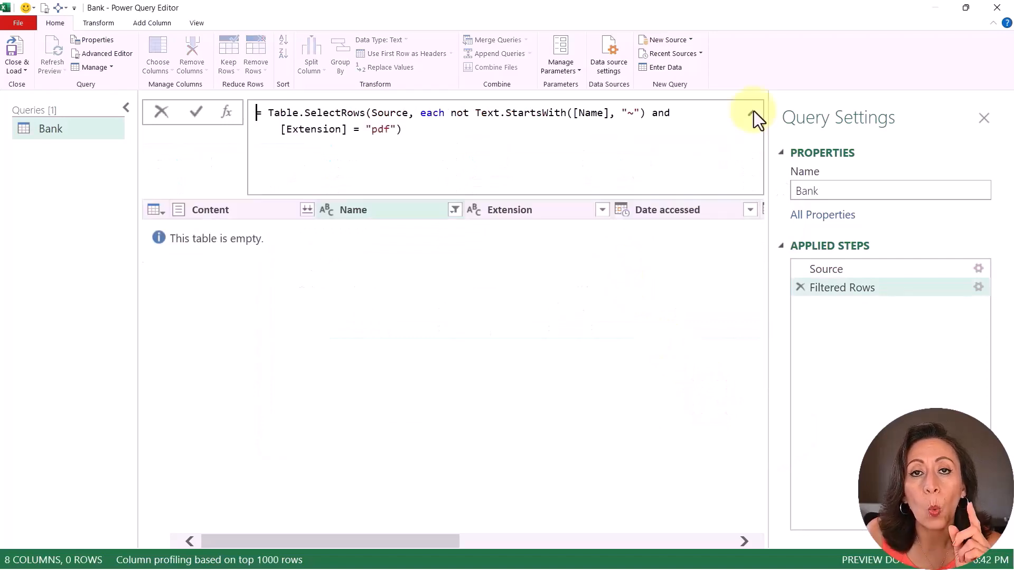
left_click(978, 287)
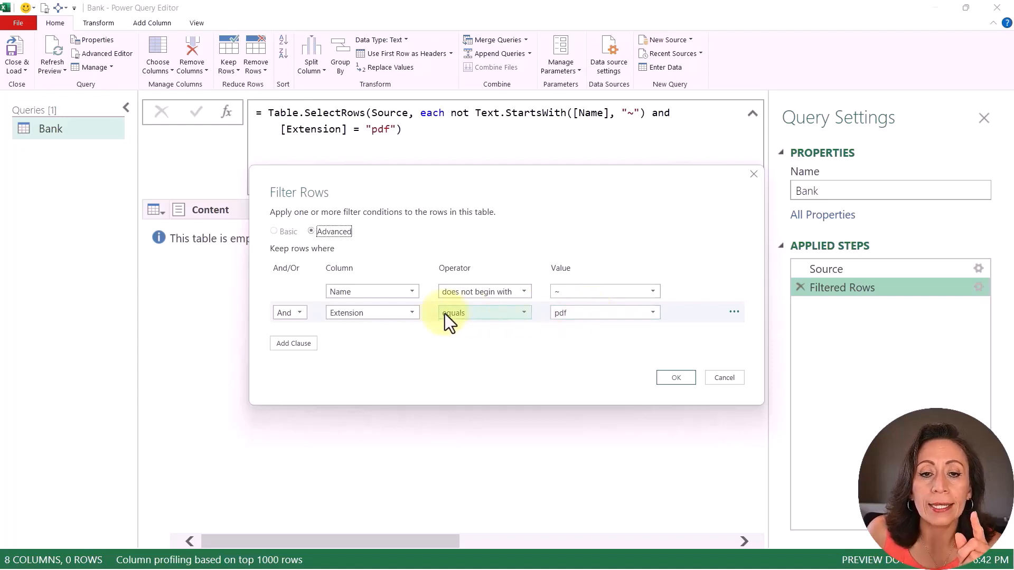
left_click(524, 312)
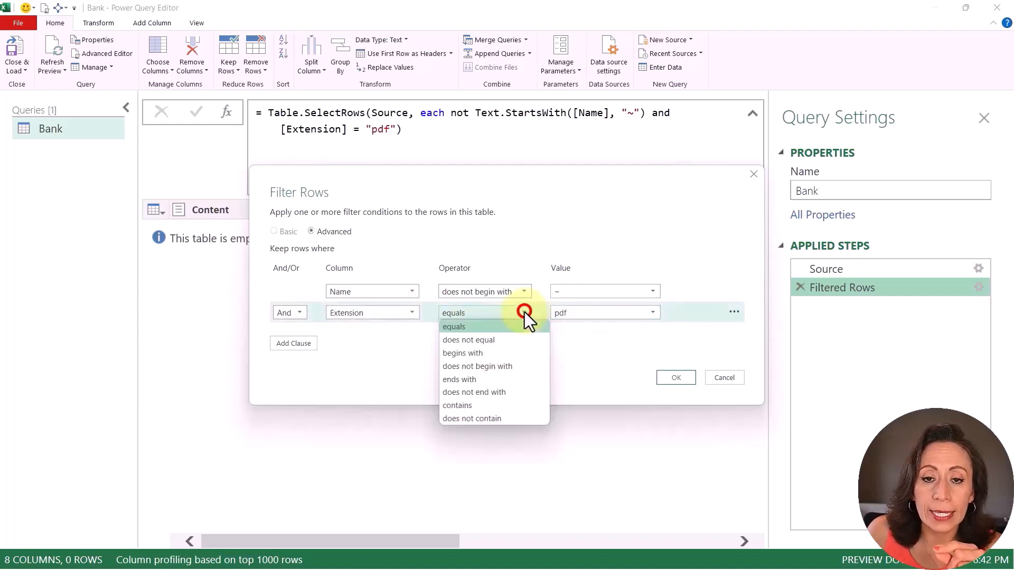
left_click(479, 404)
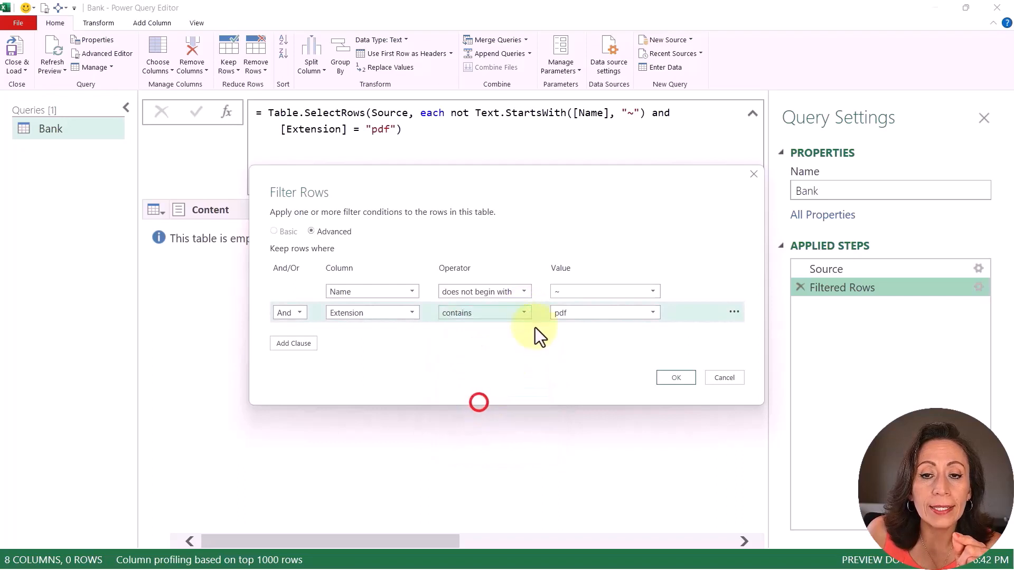
left_click(675, 378)
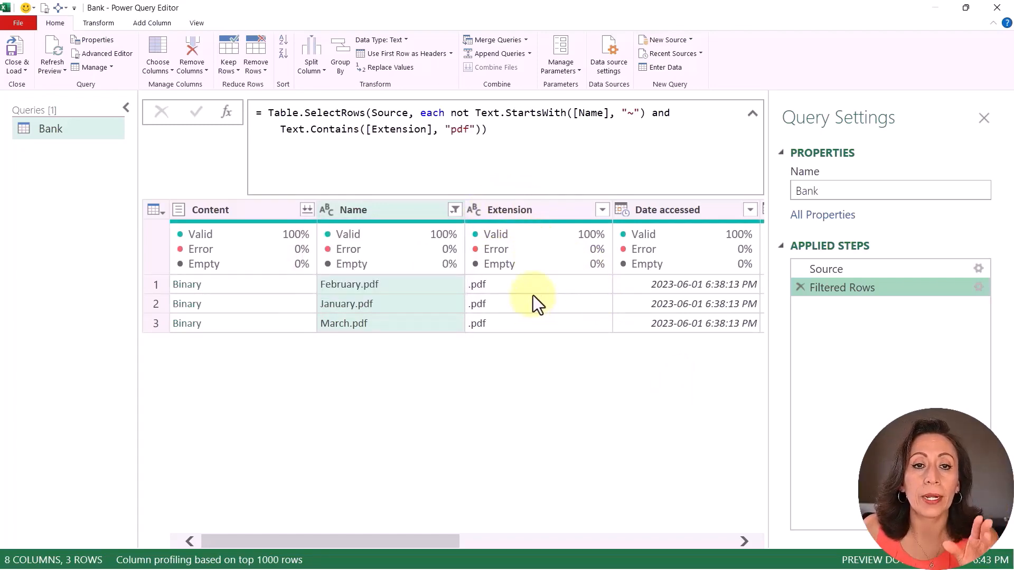
- Change the extension text in the filter formula's Text.Contains function to uppercase "PDF"
double_click(450, 129)
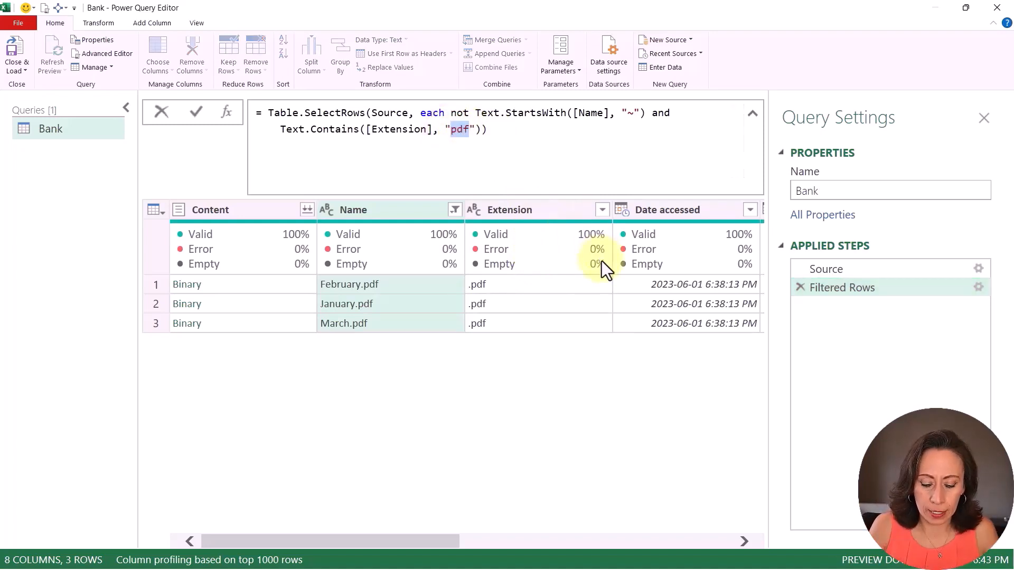
type("PDF")
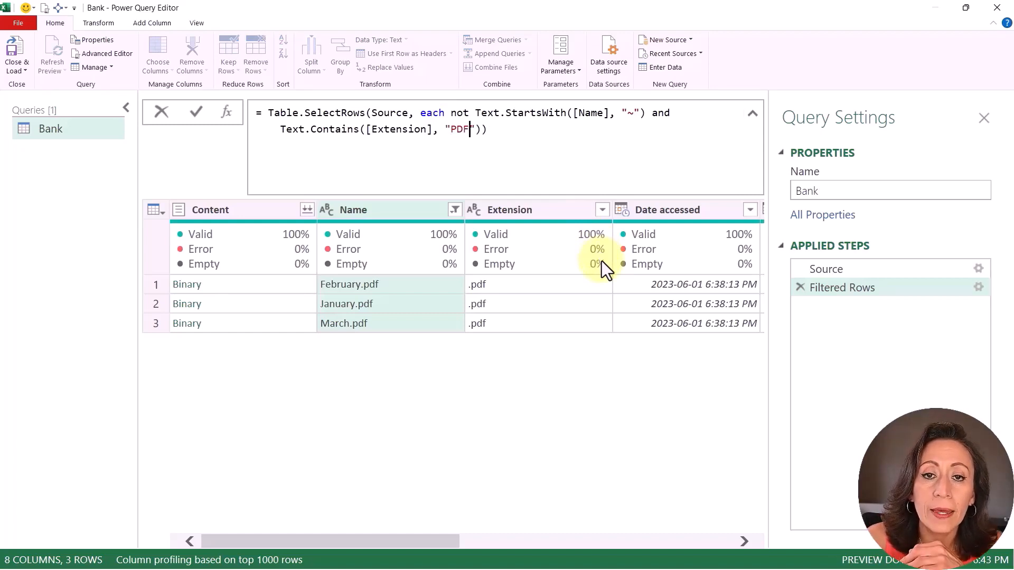
key("Return")
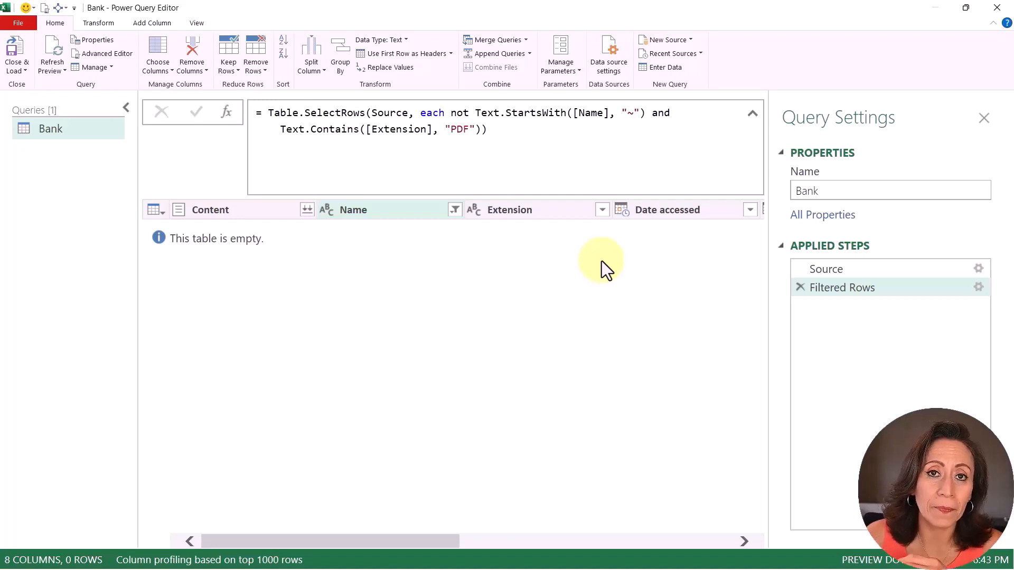
- Make the extension test case-insensitive by adding Comparer.OrdinalIgnoreCase as the third argument of Text.Contains in the filter formula
left_click_drag(281, 129, 344, 129)
left_click(476, 129)
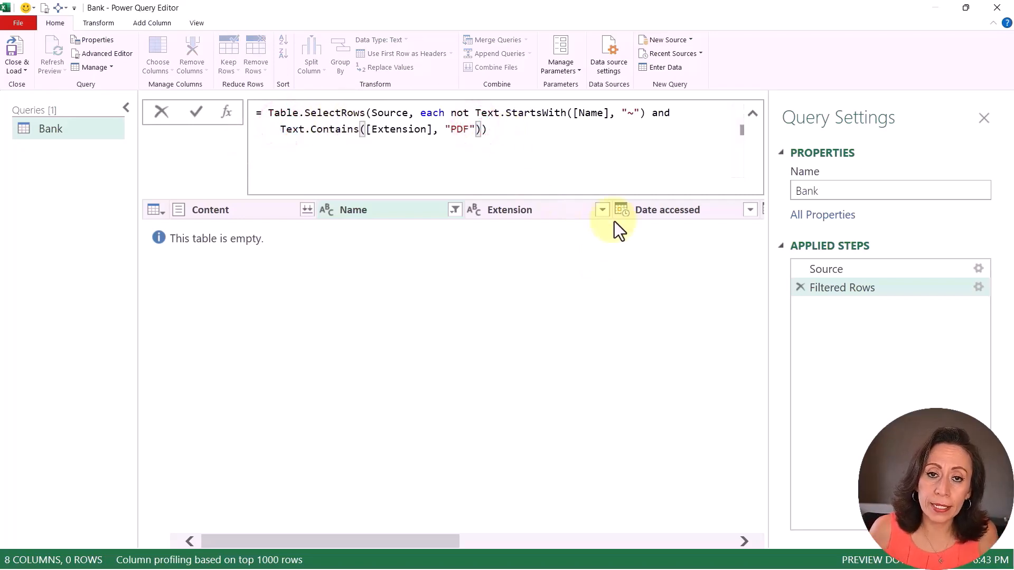
type(",")
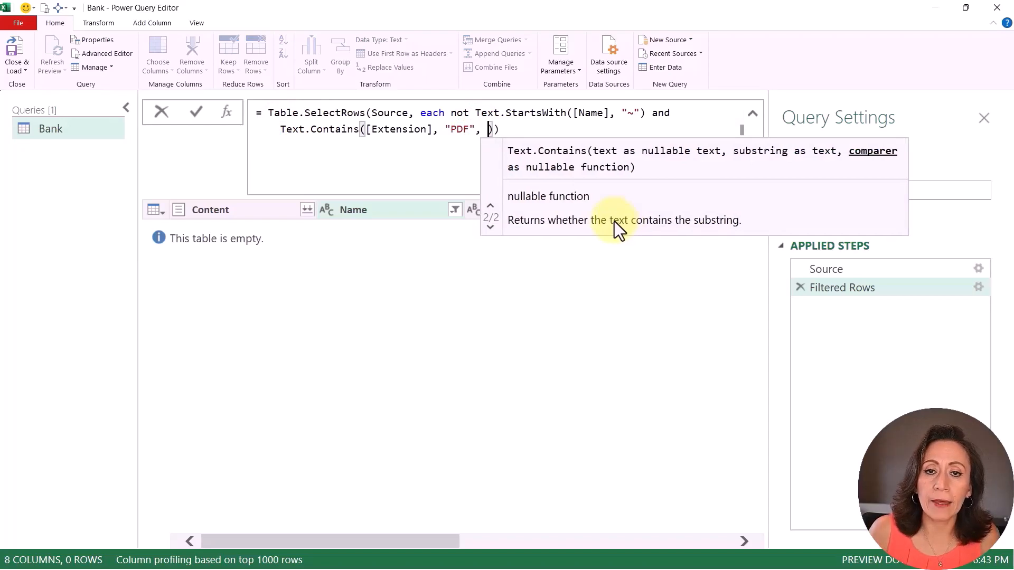
key("Left")
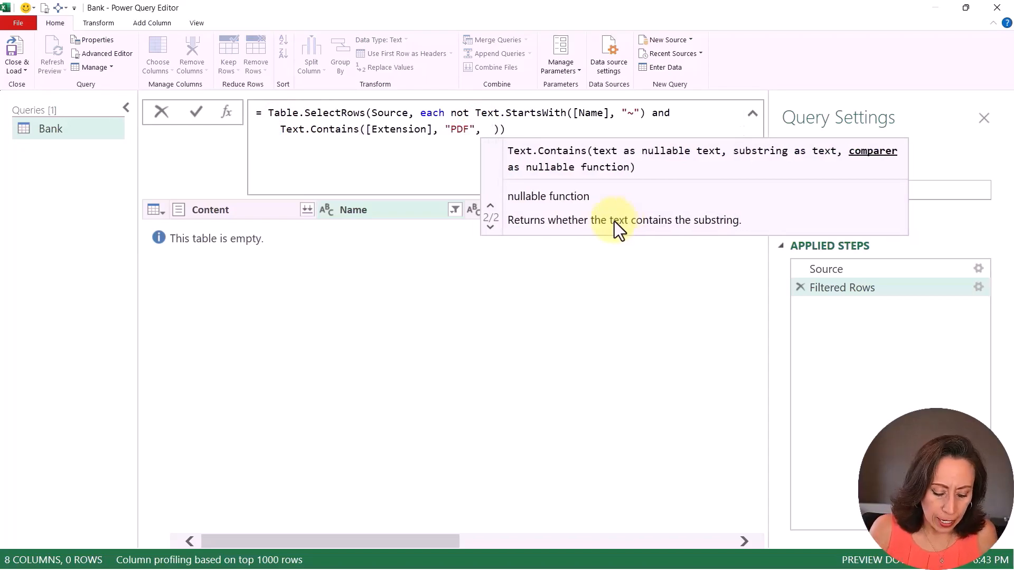
type("compa")
key("BackSpace")
key("BackSpace")
key("BackSpace")
key("BackSpace")
key("BackSpace")
type("inalI")
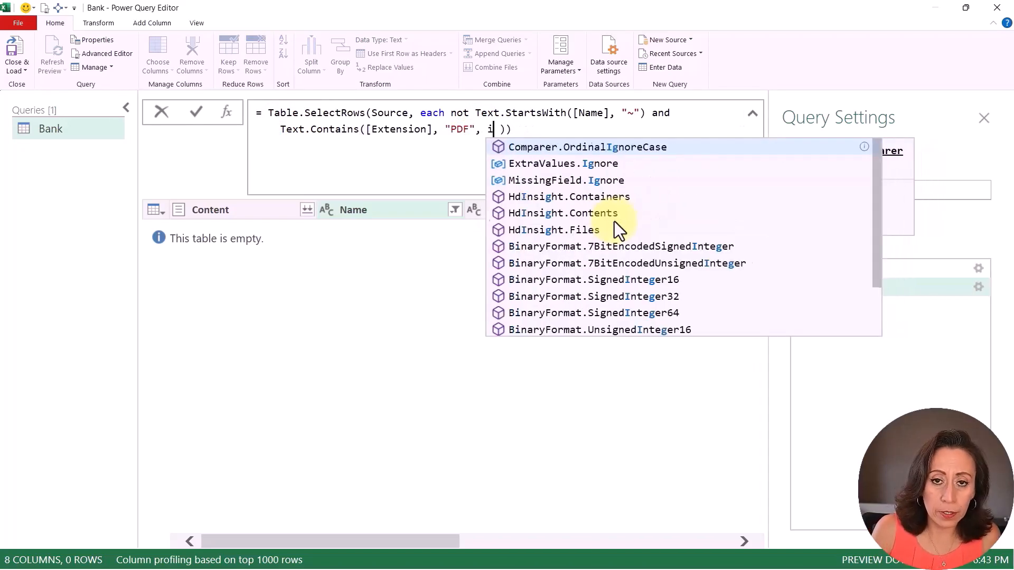
type("gno")
key("Tab")
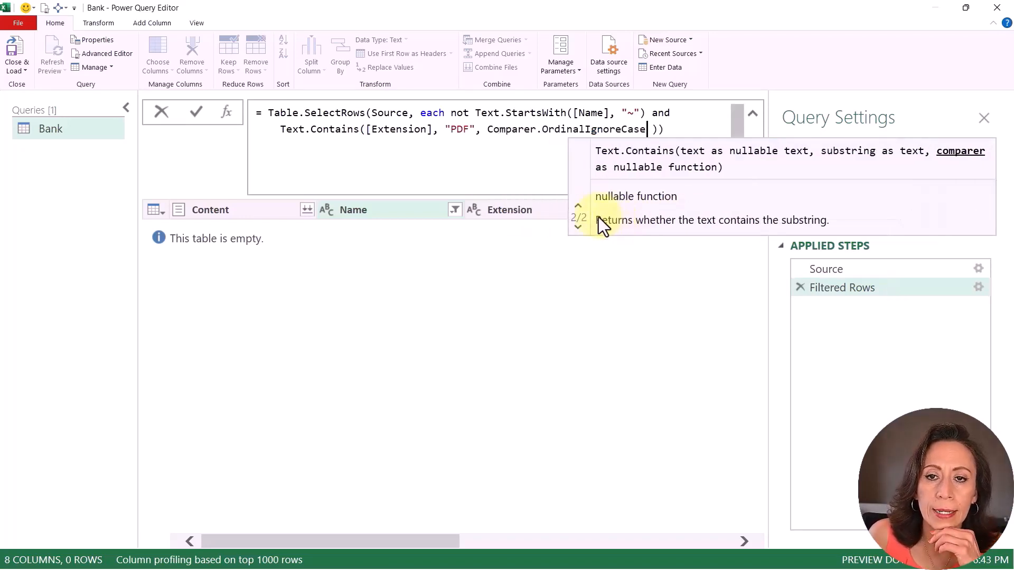
left_click(680, 130)
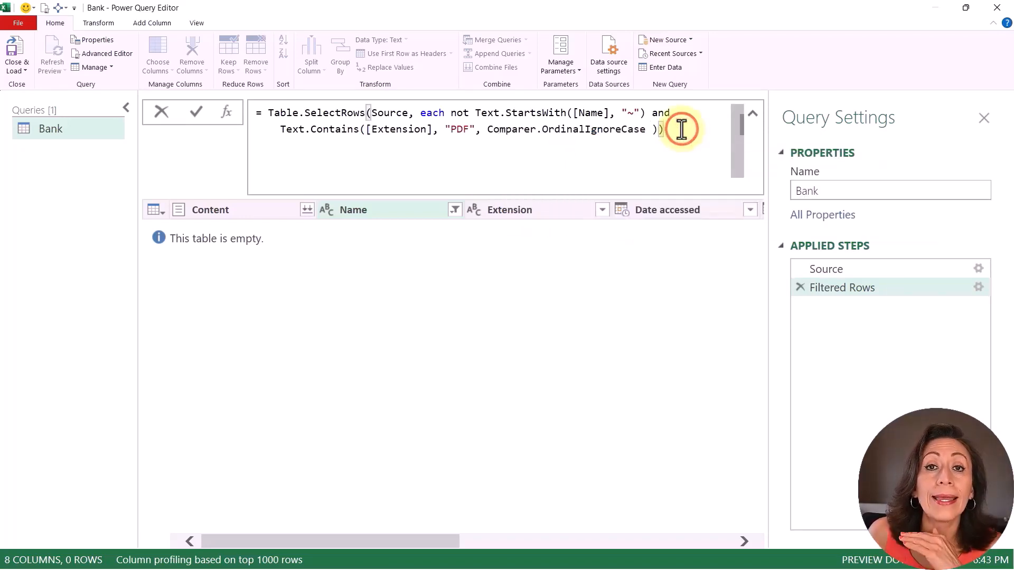
key("Return")
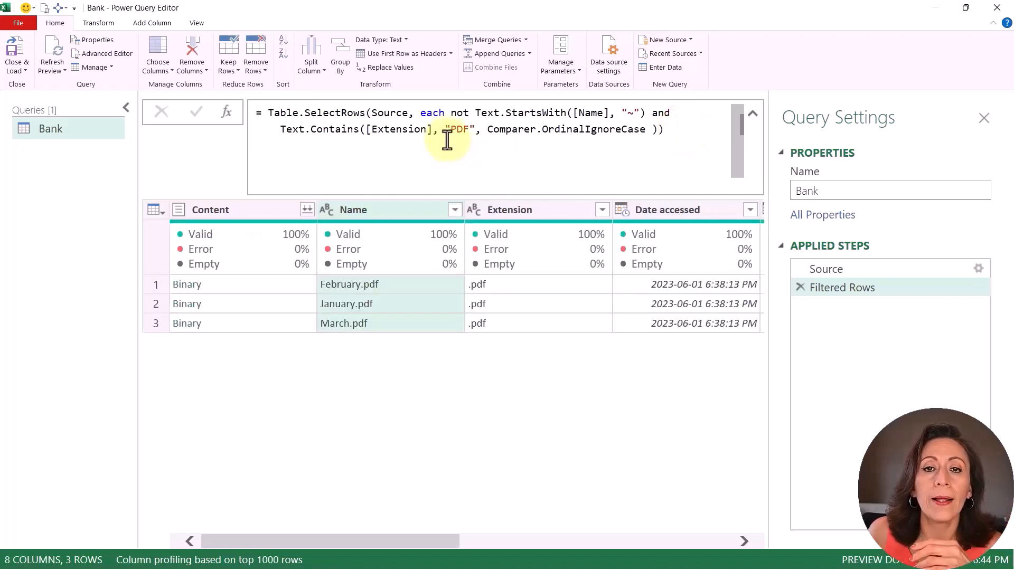
left_click_drag(446, 129, 475, 130)
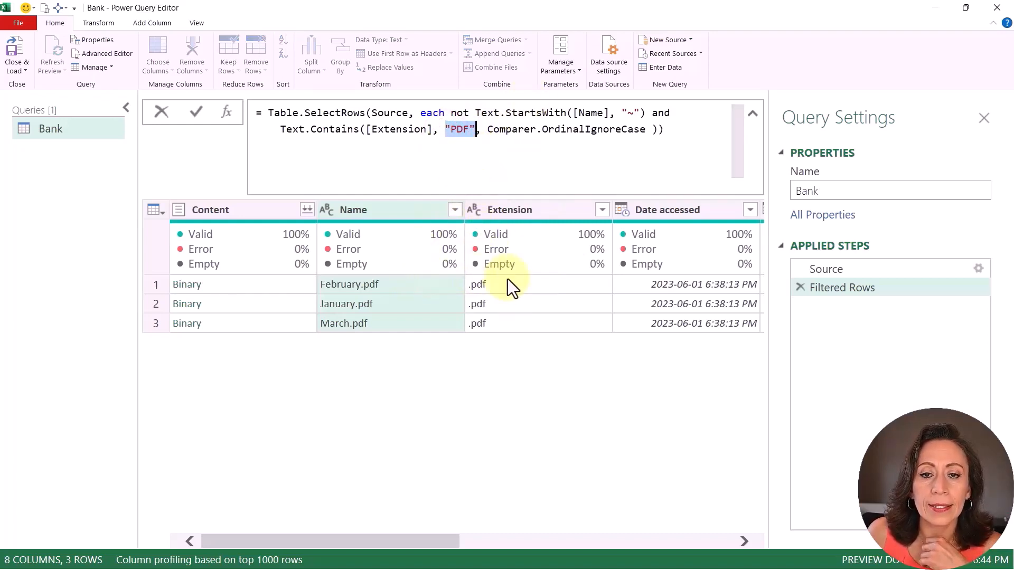
mouse_move(488, 129)
left_click_drag(488, 130, 651, 129)
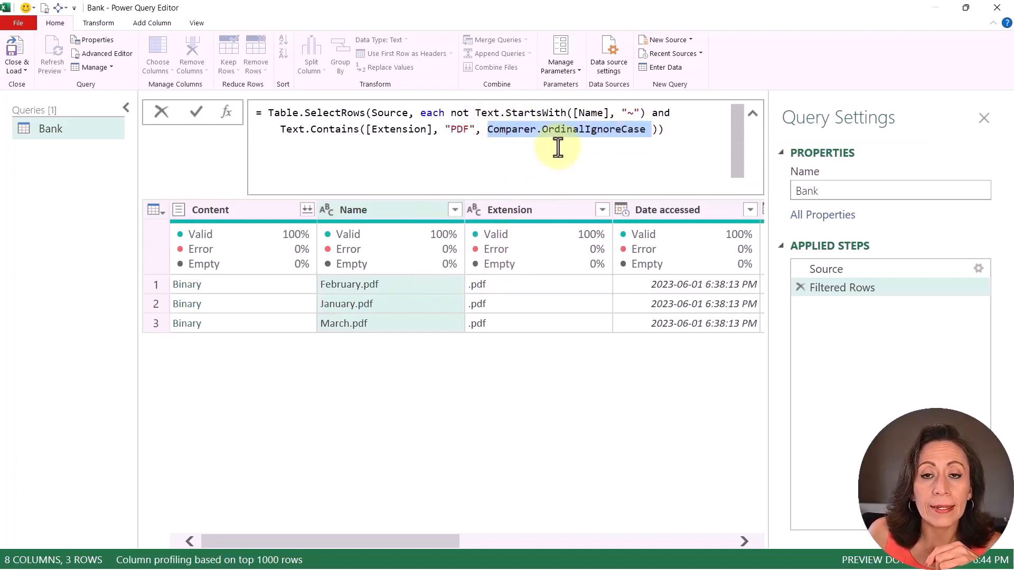
mouse_move(533, 132)
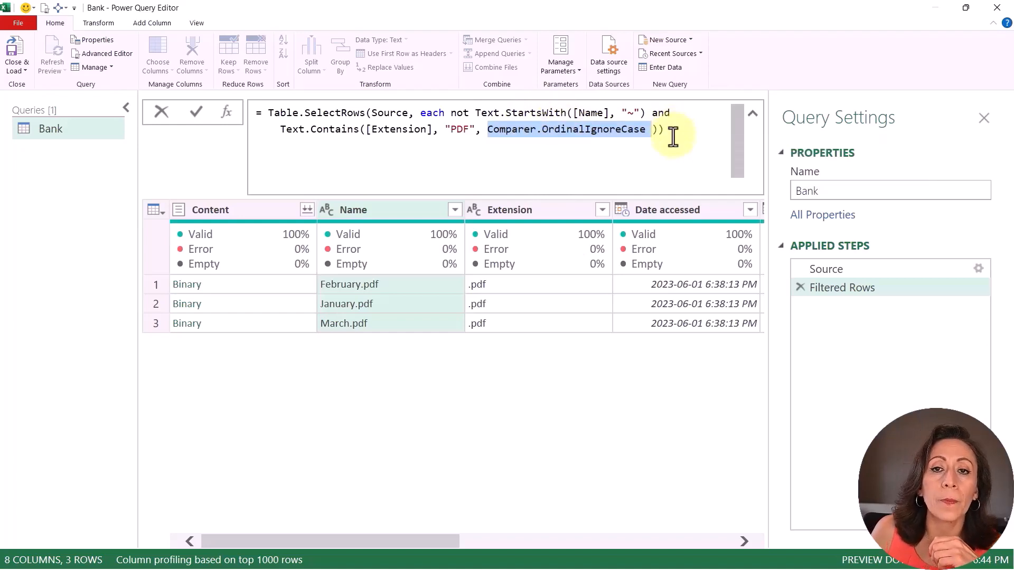
- Rename the Filtered Rows applied step to FilteredRows, without the space
left_click(841, 295)
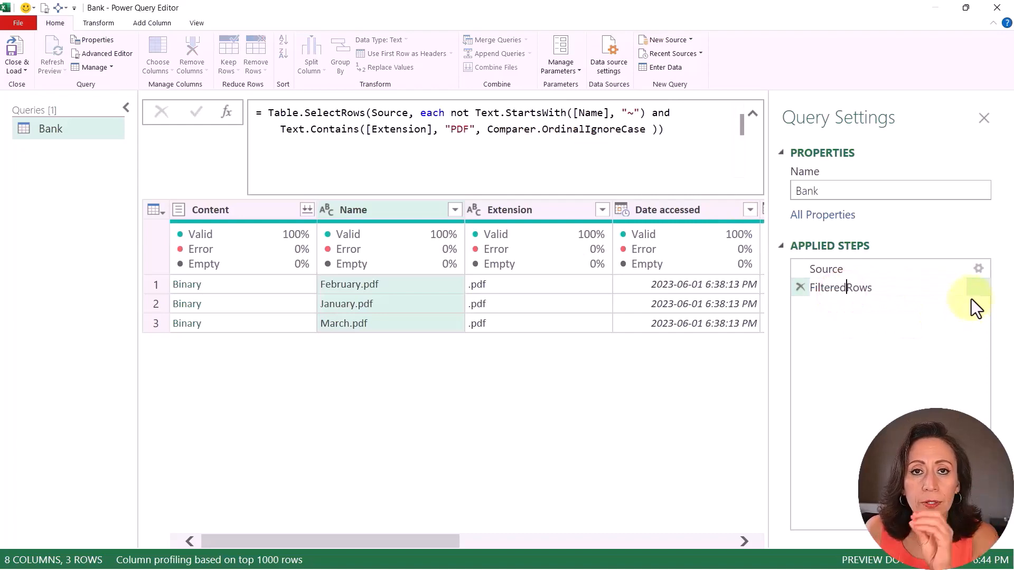
left_click(973, 299)
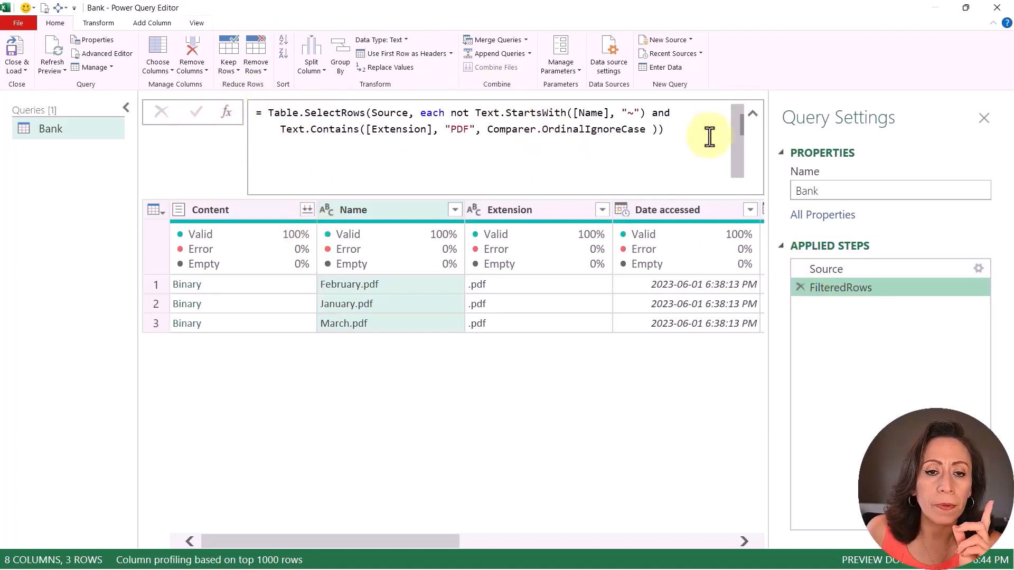
- Append the column projection [[Content]] on a new line at the end of the FilteredRows formula
left_click(234, 206)
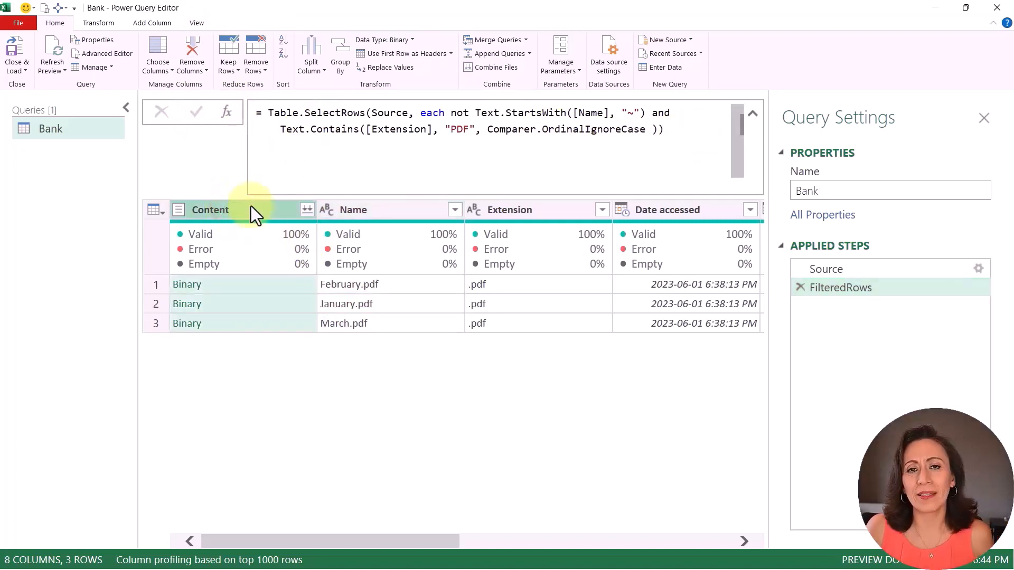
mouse_move(261, 252)
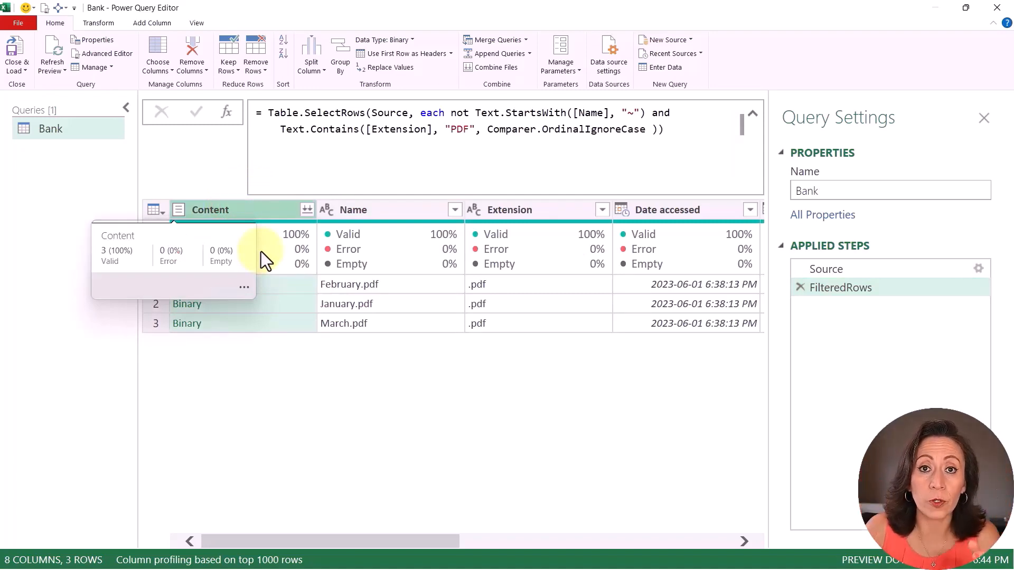
left_click(686, 130)
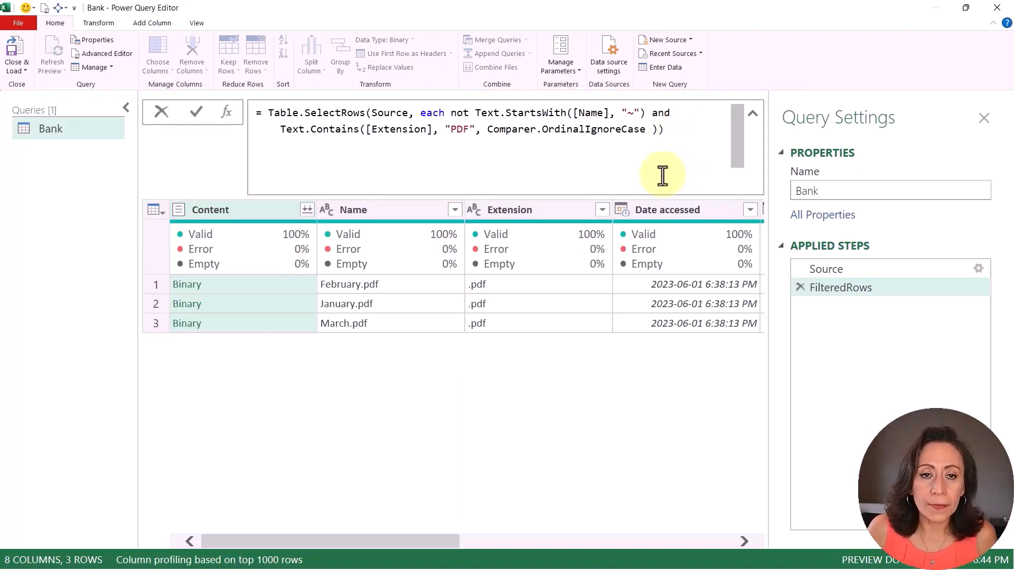
key("shift+Return")
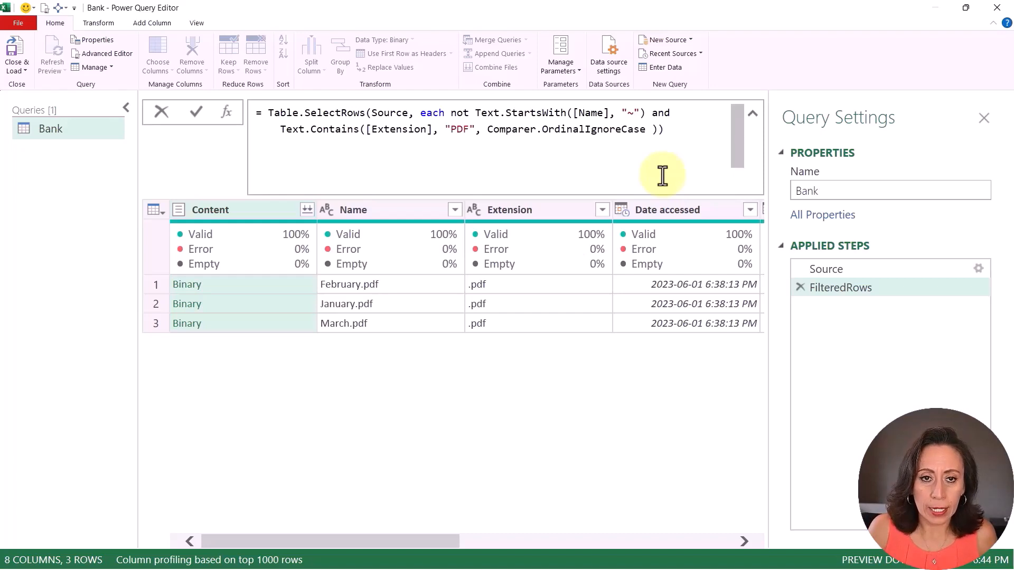
key("Tab")
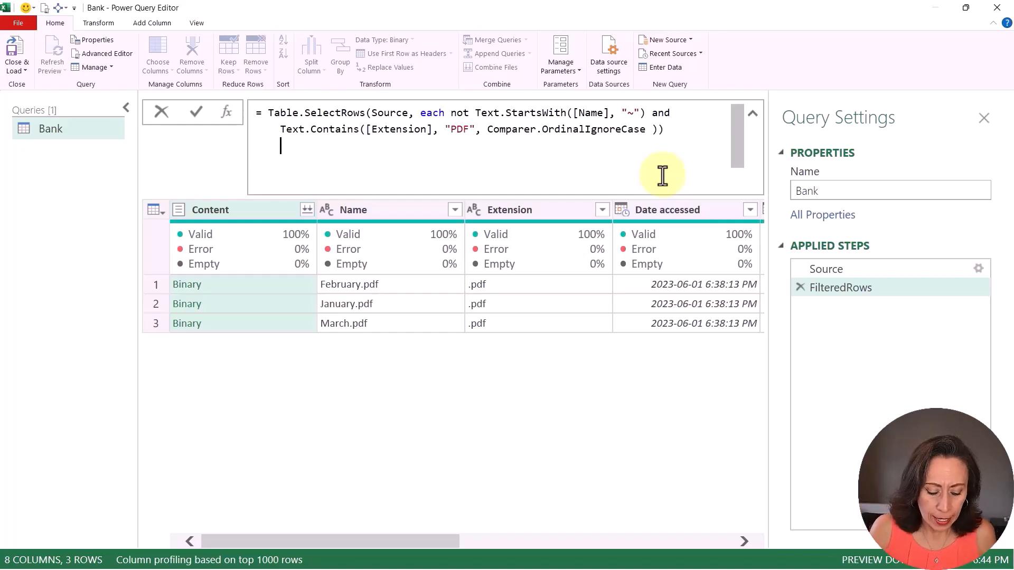
type("[[")
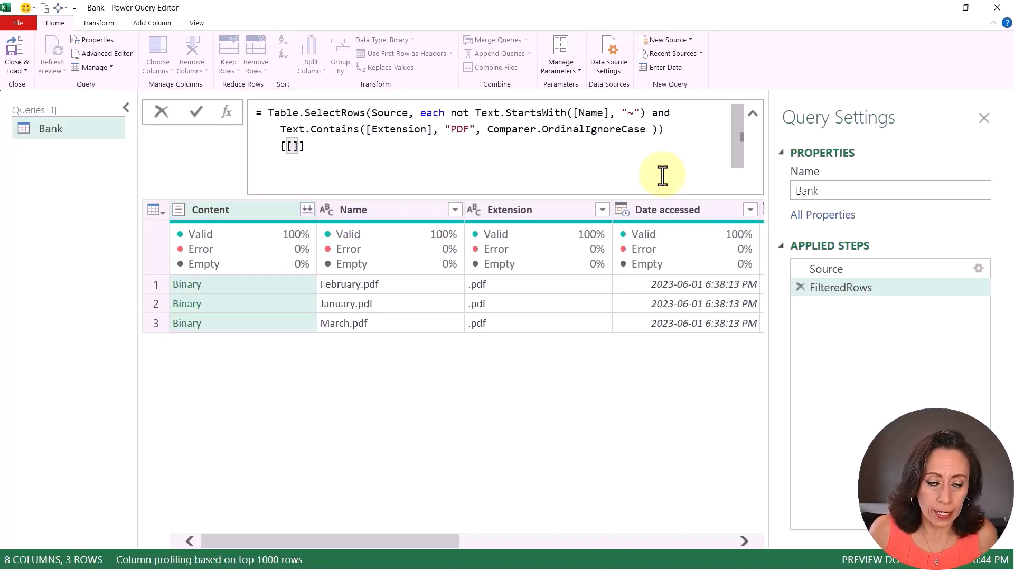
type("Content")
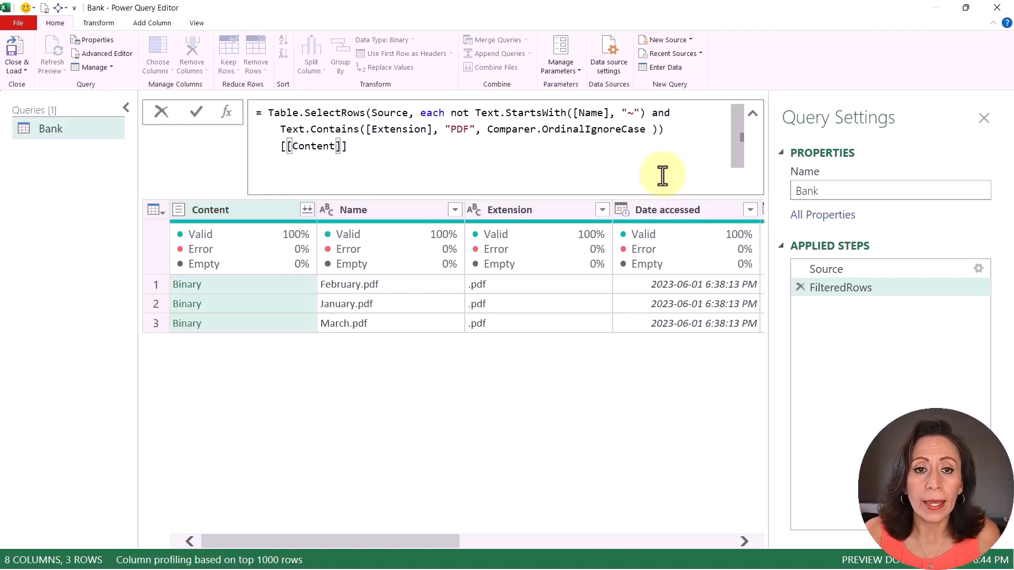
key("Right")
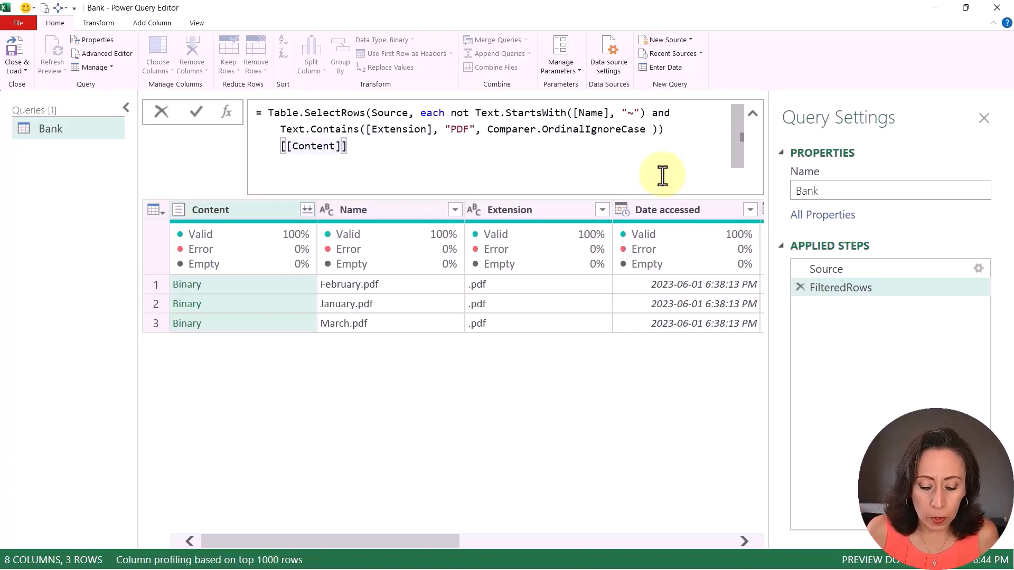
- Add [Name] as a second column in the projection and apply the formula as [[Content], [Name]]
type(", ")
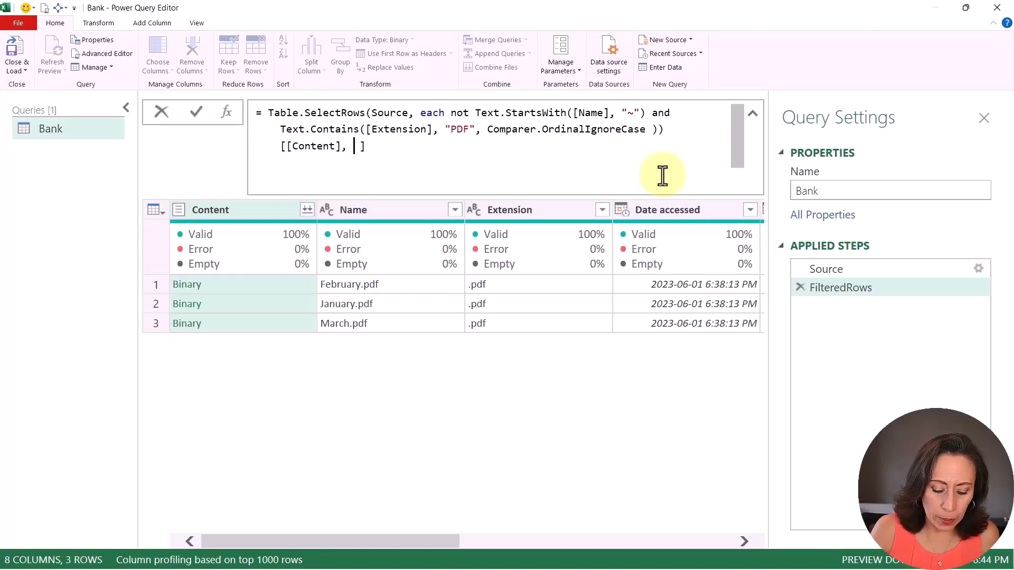
type(" [Na")
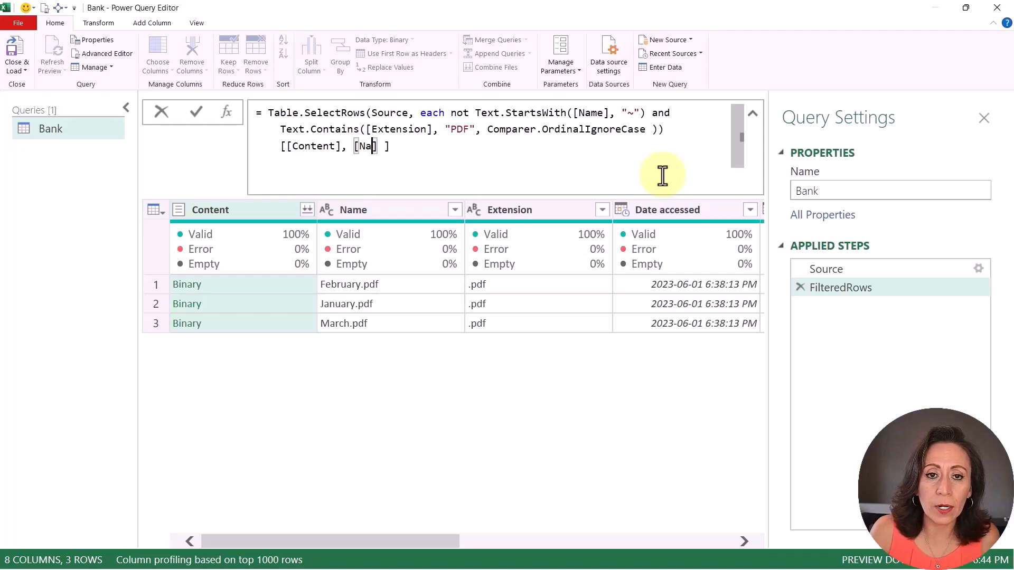
type("me]")
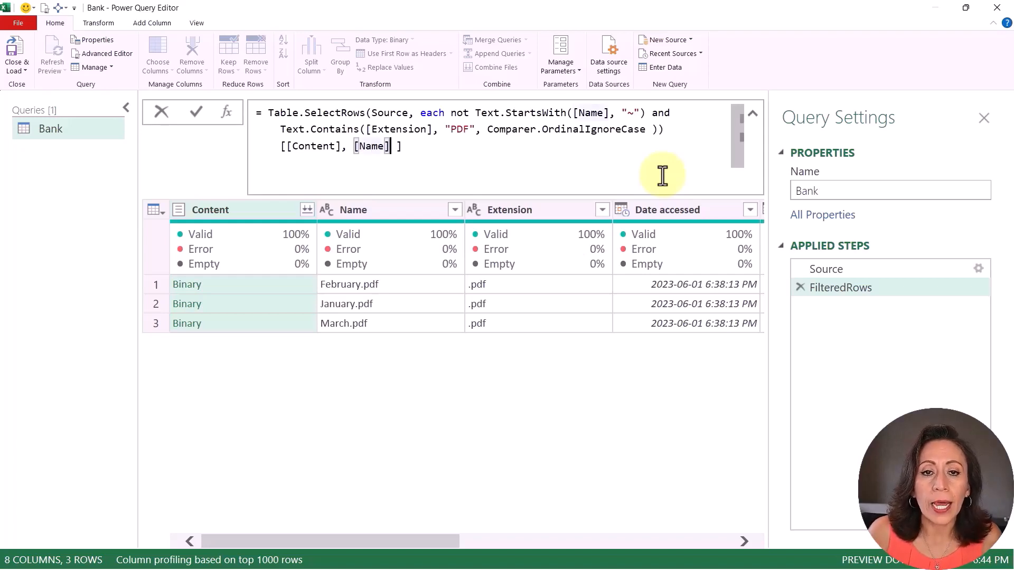
key("Delete")
key("Left")
key("Left")
key("Left")
key("Left")
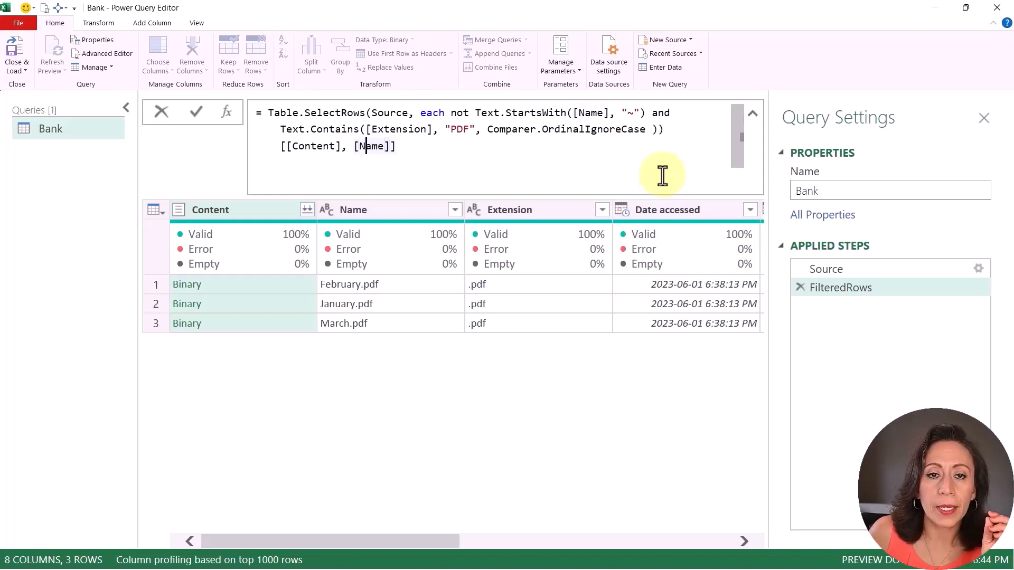
key("Left")
key("Left")
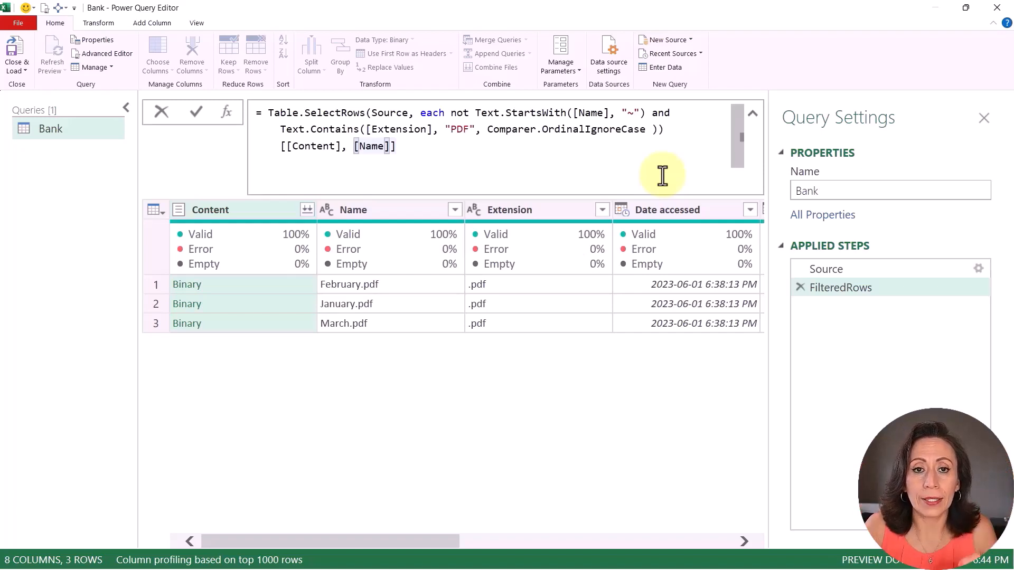
left_click(413, 149)
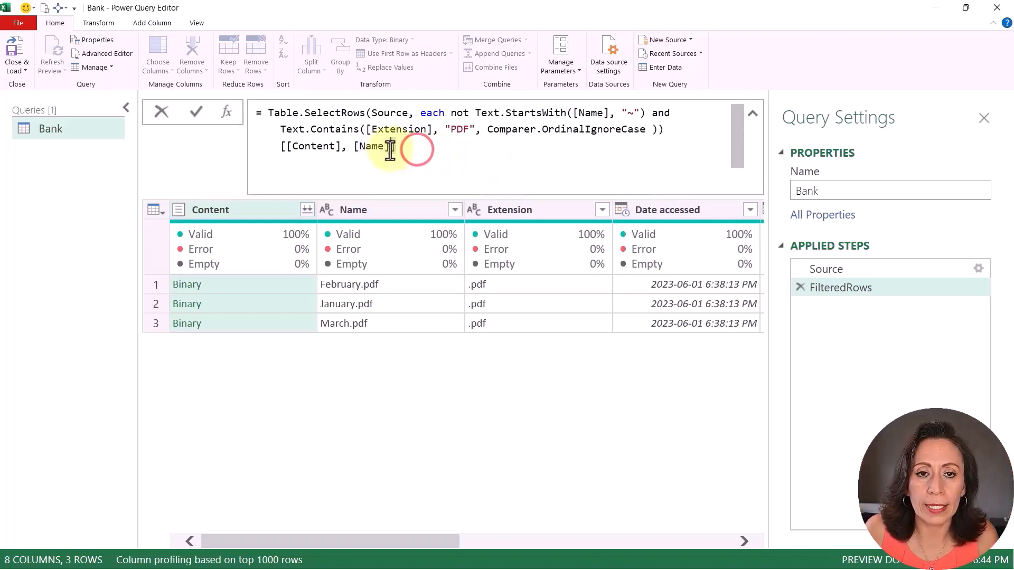
left_click(281, 147)
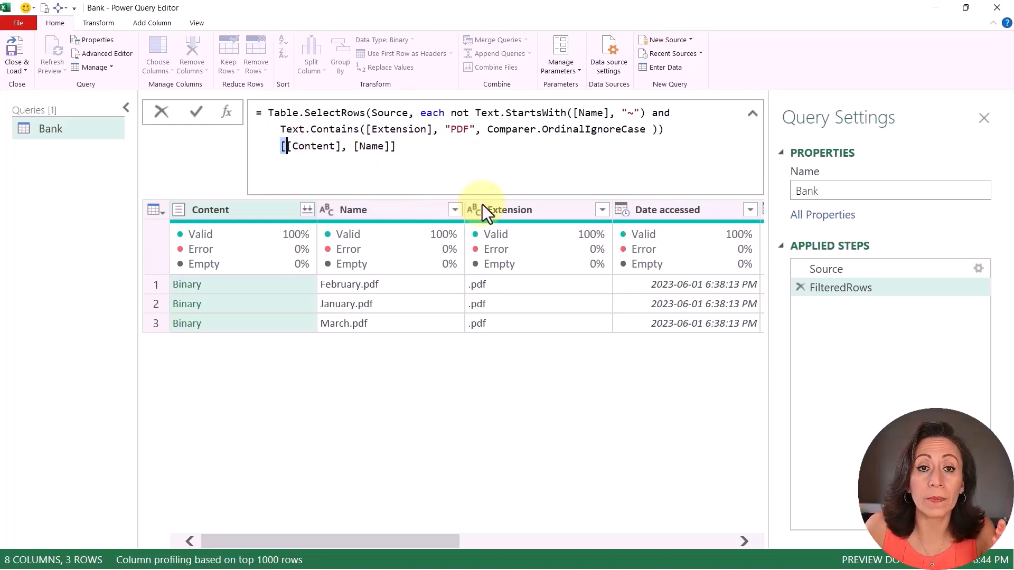
key("Return")
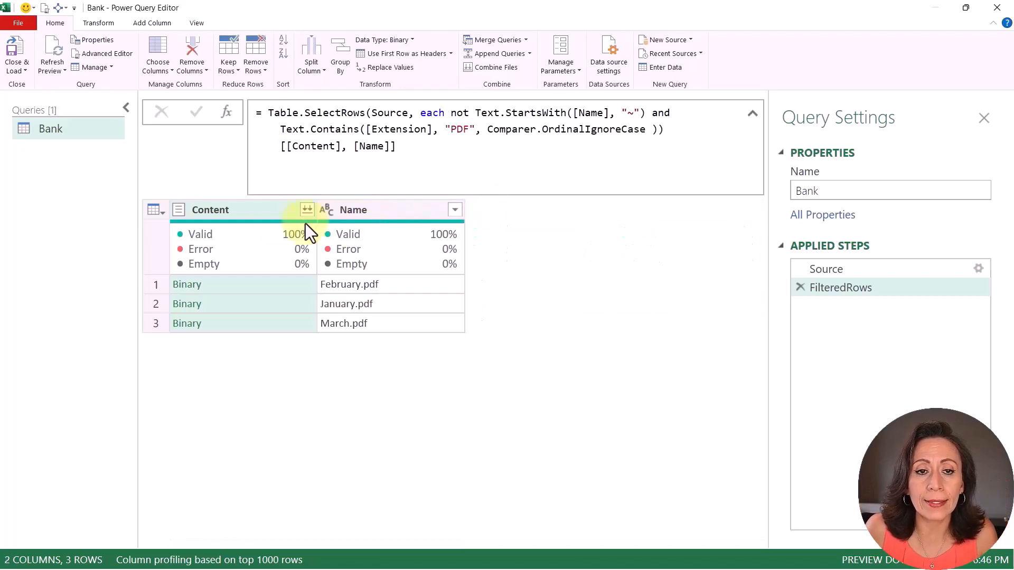
- Remove [Name] from the projection and apply the formula so FilteredRows keeps only the Content column
left_click(364, 209)
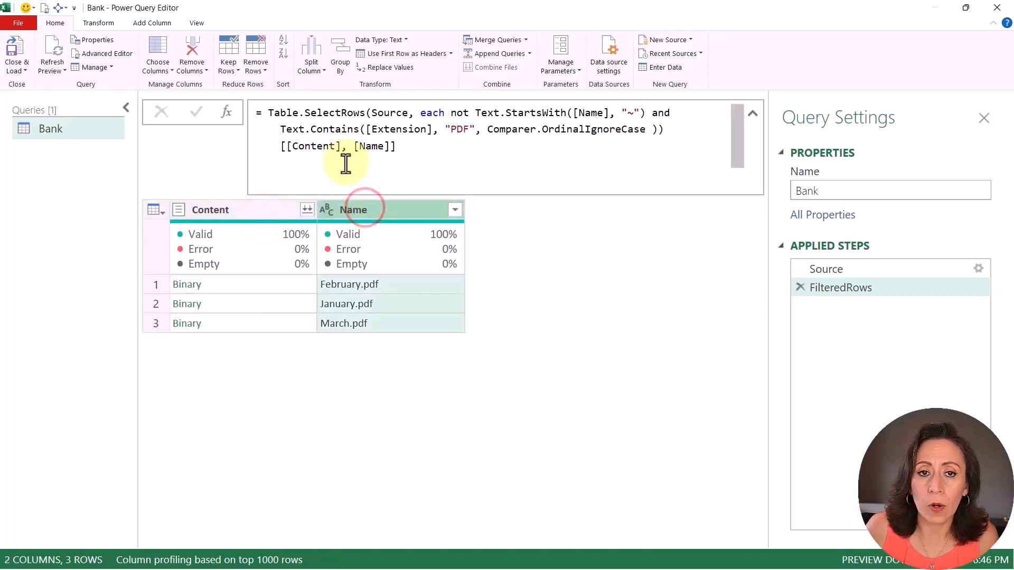
left_click_drag(341, 146, 391, 147)
key("Delete")
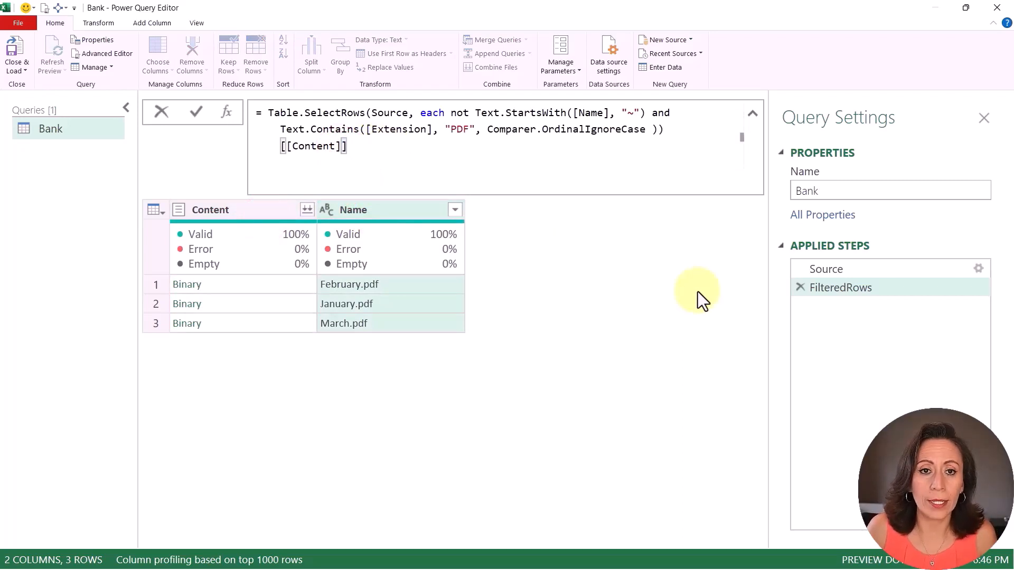
key("Return")
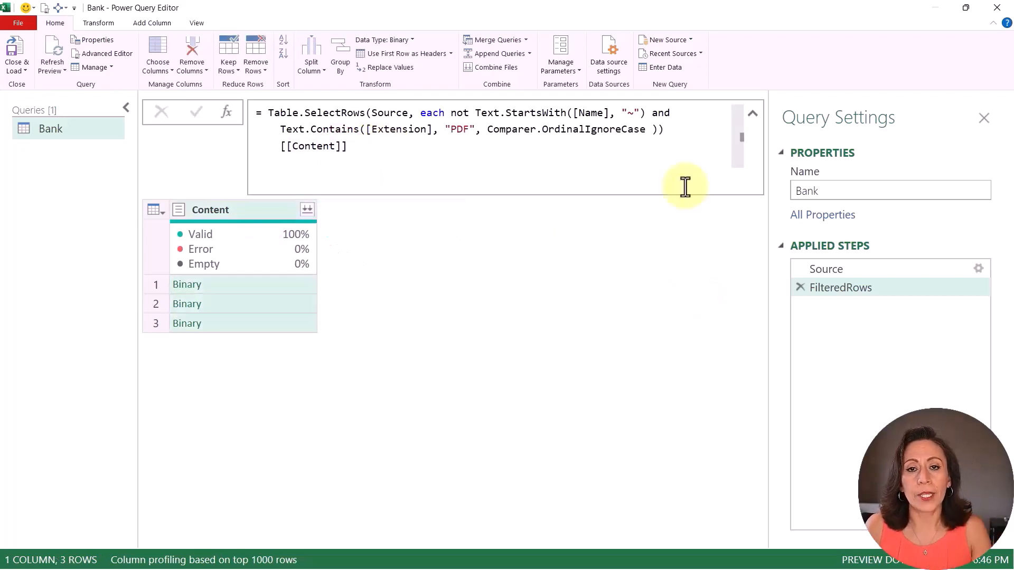
- Collapse the formula bar and preview each of the file binaries in the Content column
left_click(753, 114)
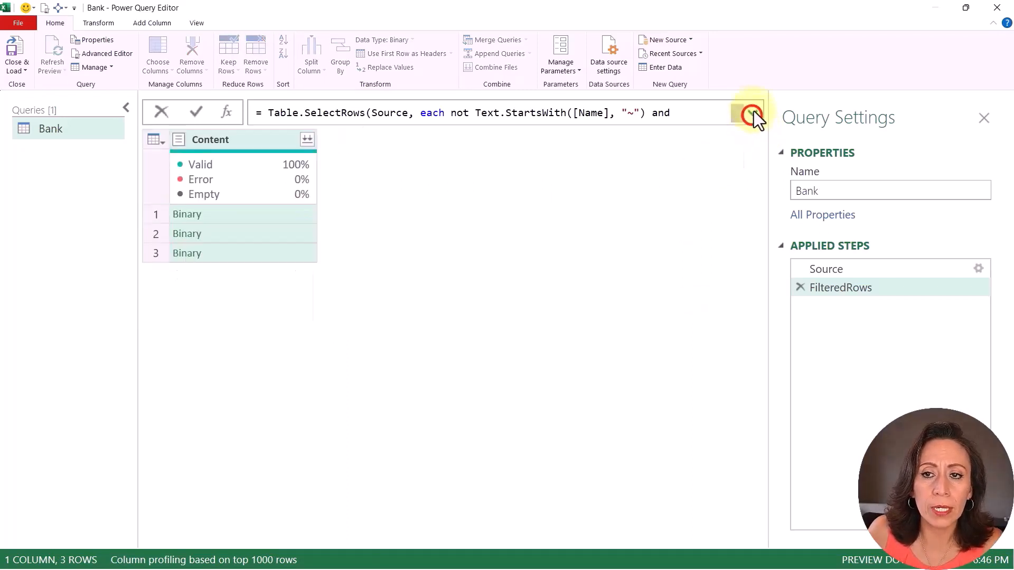
left_click(281, 213)
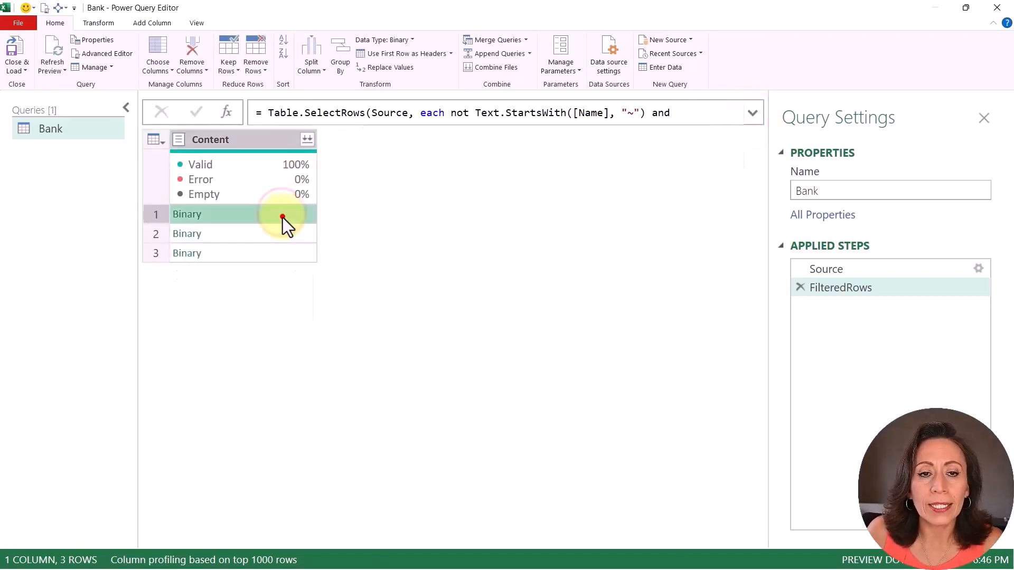
left_click(259, 233)
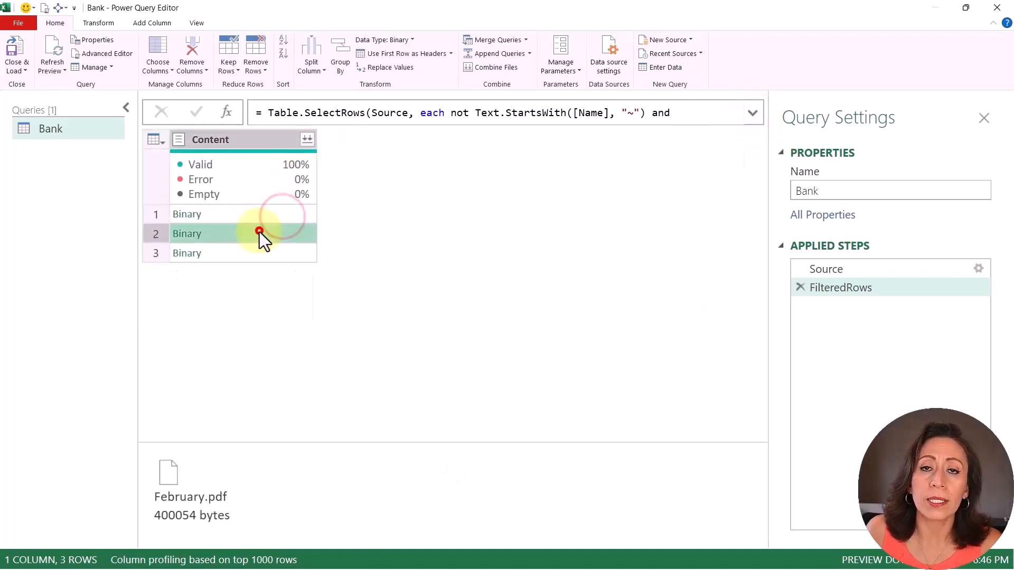
left_click(277, 254)
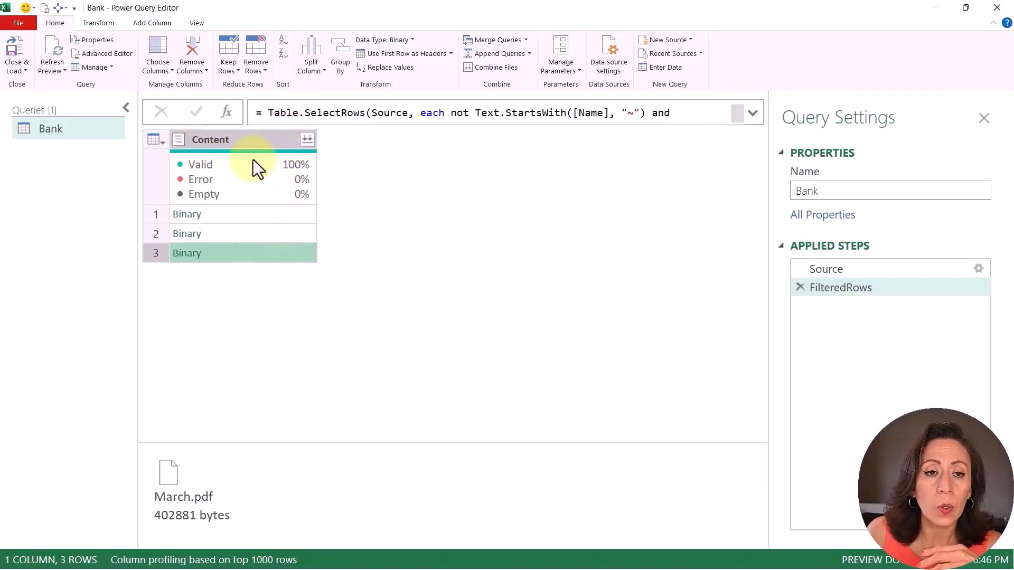
- Add a custom step after FilteredRows and make FilteredRows the first argument of a Table.TransformColumns function
left_click(231, 114)
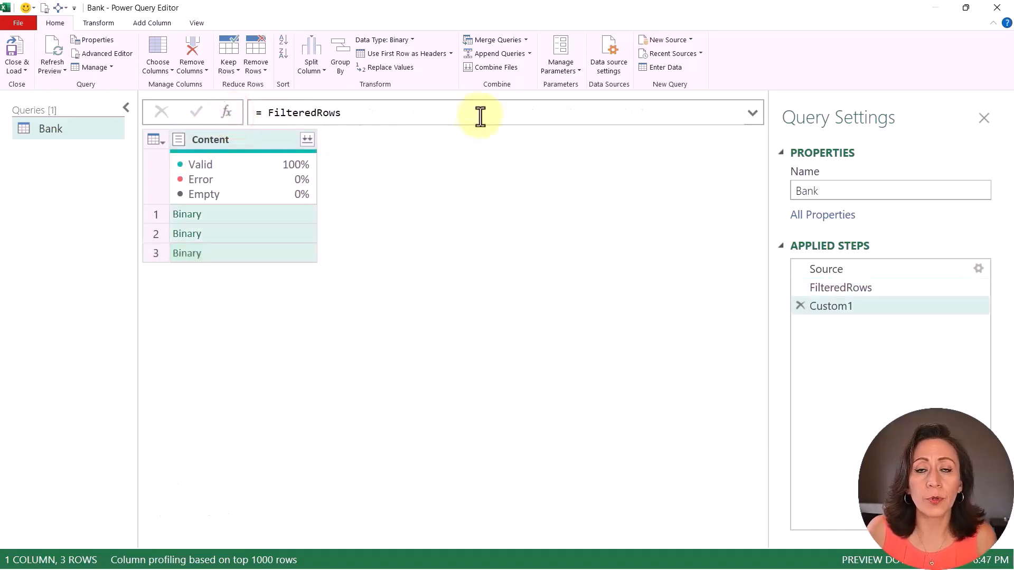
left_click(201, 25)
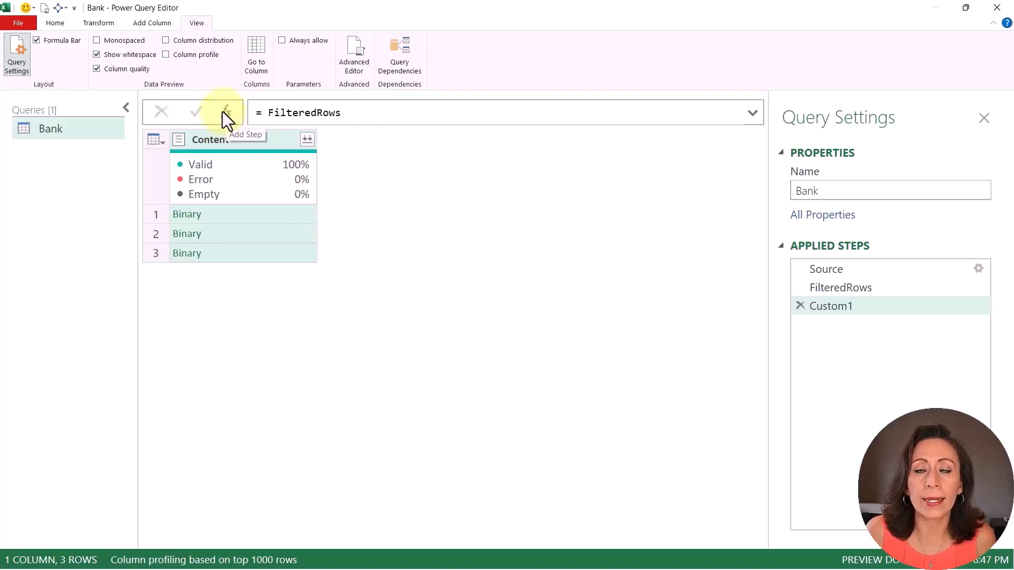
left_click(265, 112)
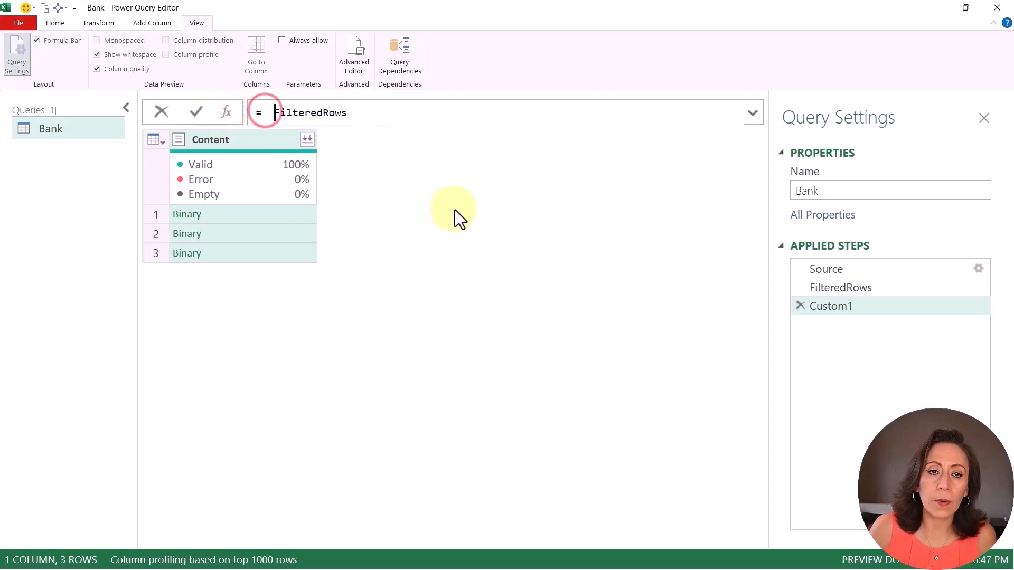
type("tay")
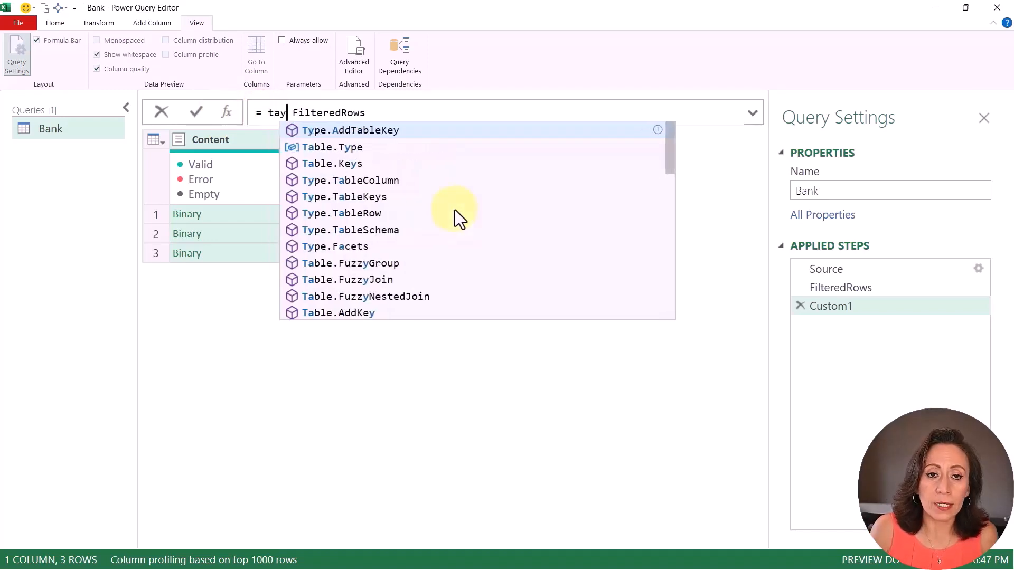
type("tve")
key("BackSpace")
key("BackSpace")
key("BackSpace")
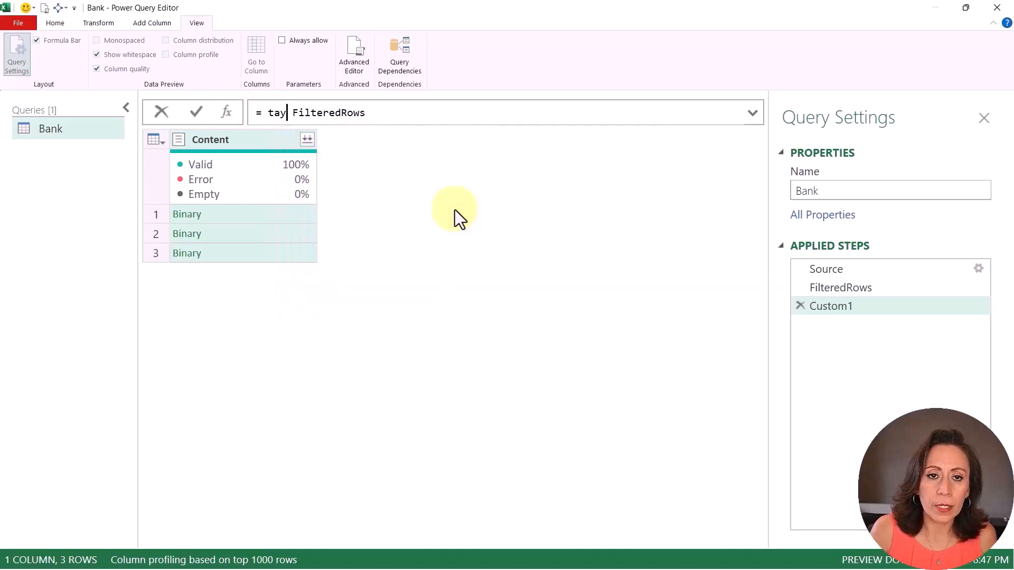
key("BackSpace")
type("trco")
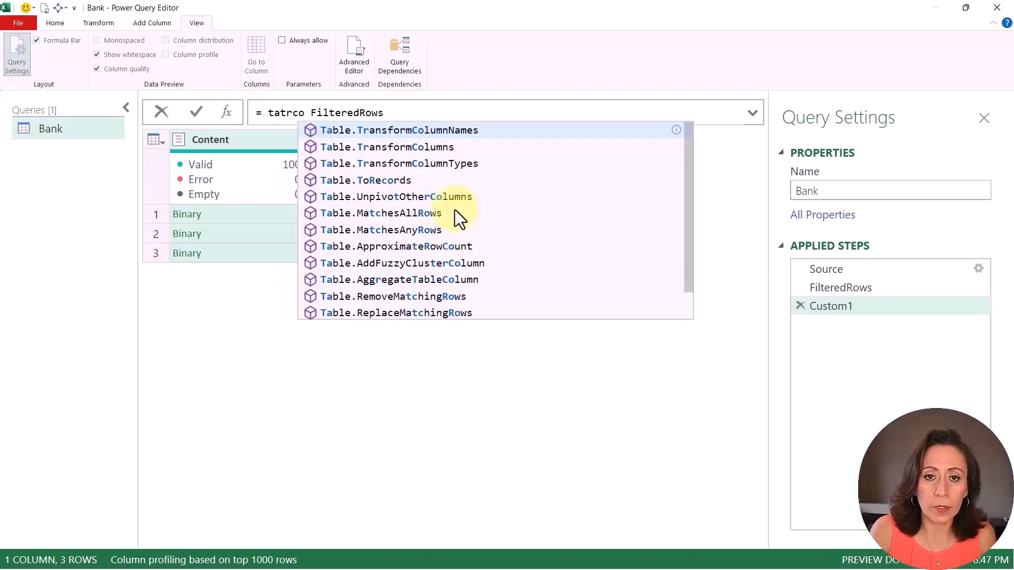
key("Down")
key("Tab")
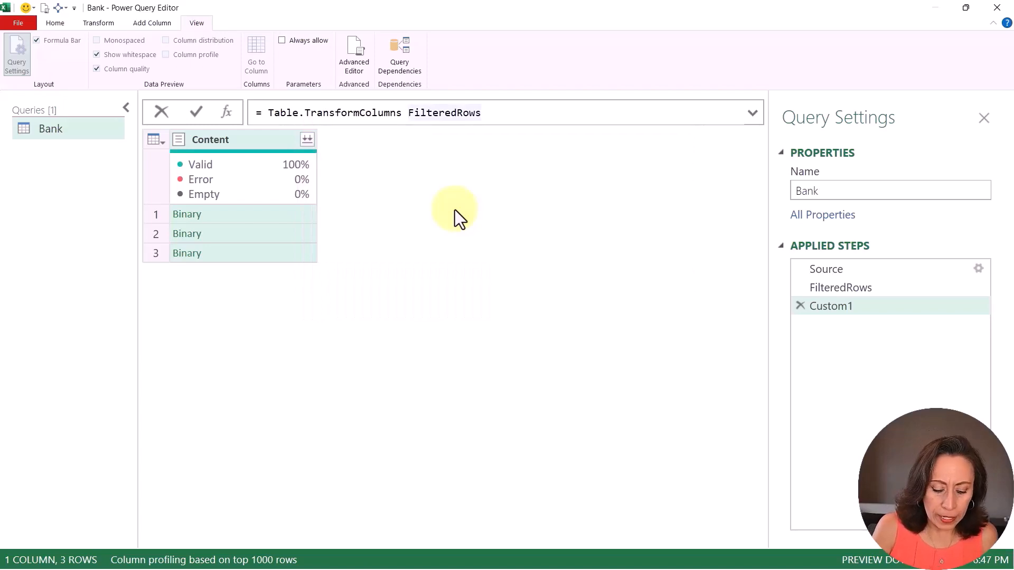
type("(")
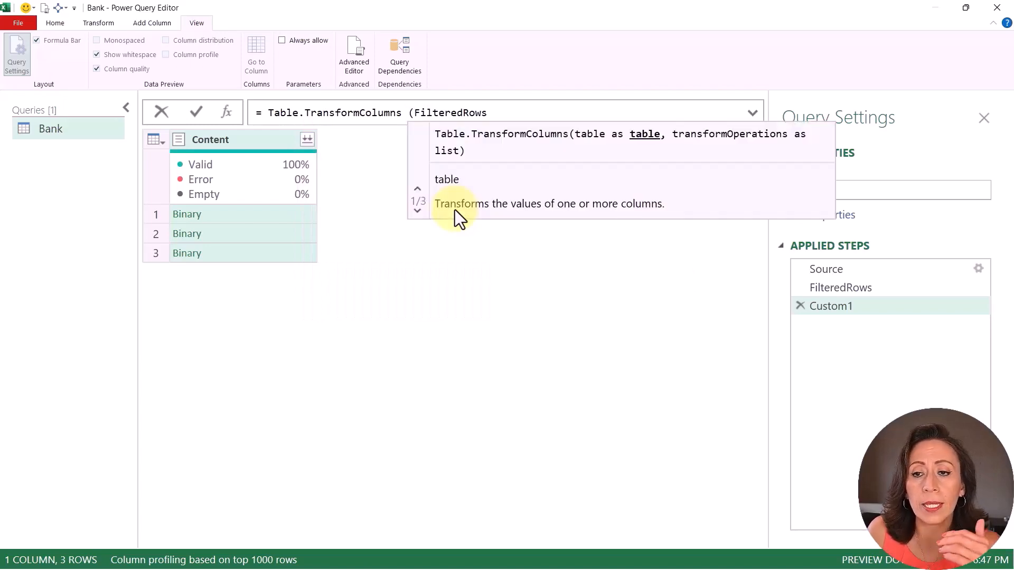
key("End")
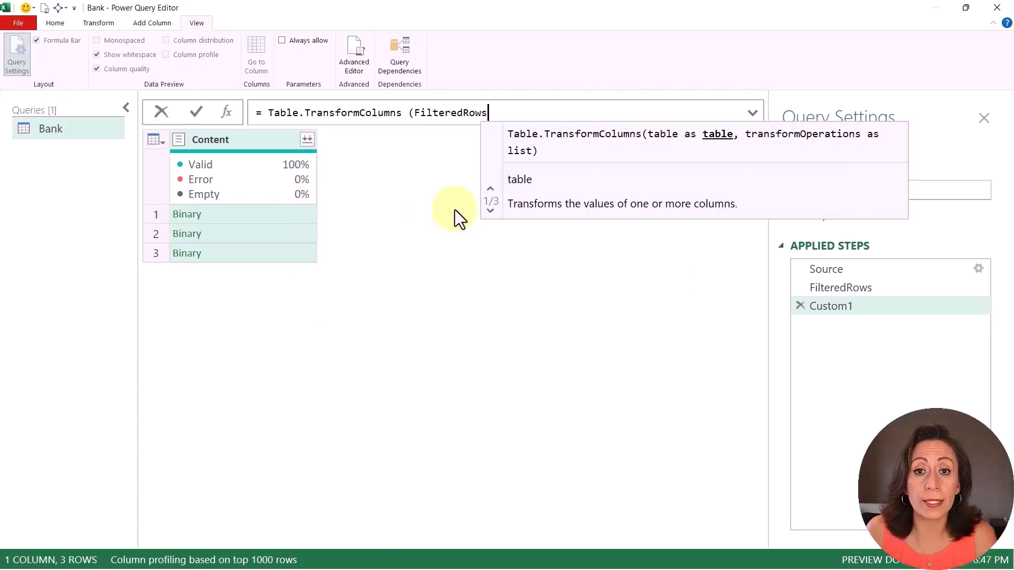
- Add a transformOperations list as the second argument of Table.TransformColumns, with "Content" as its first item
type(",")
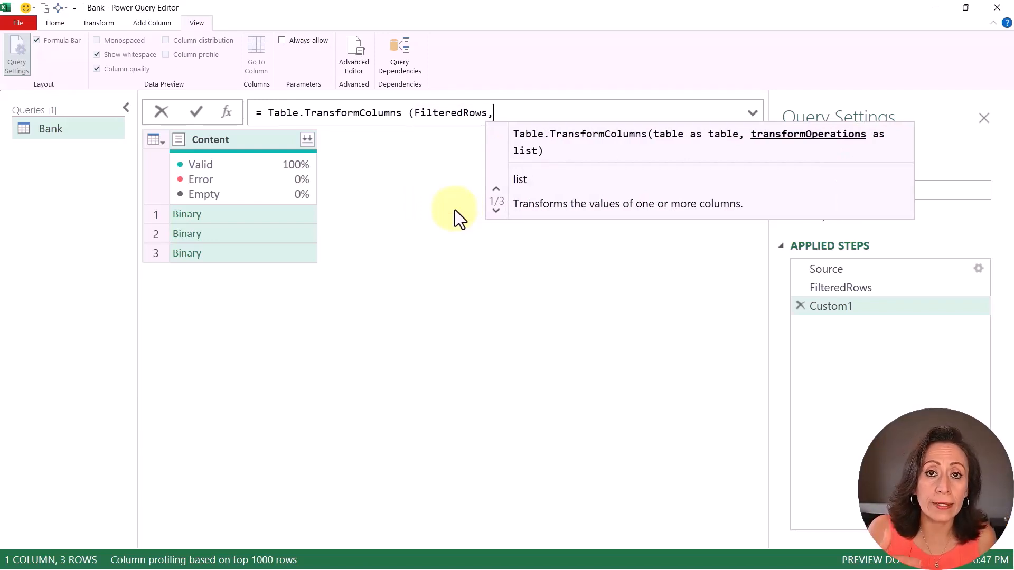
type("{")
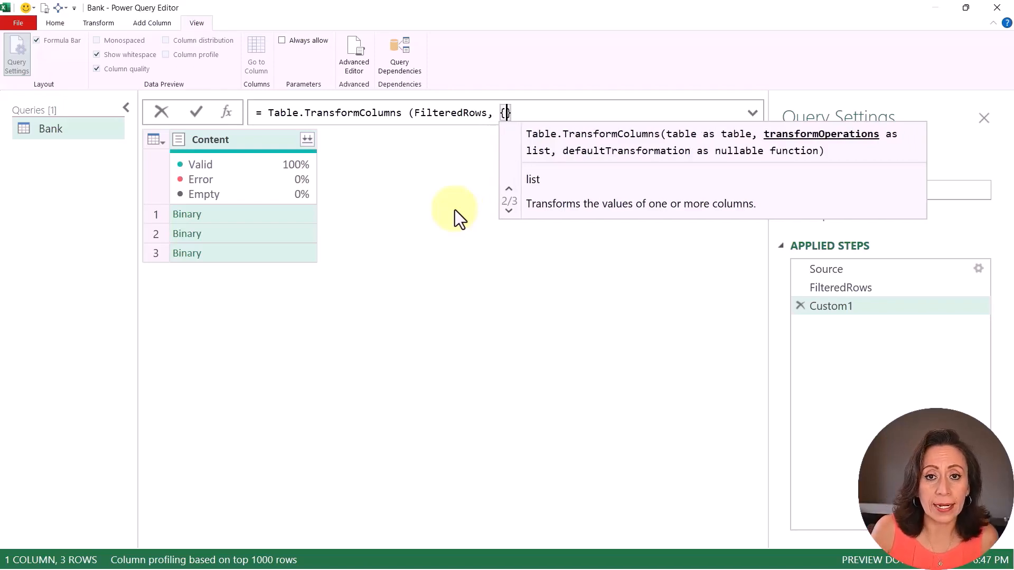
key("Left")
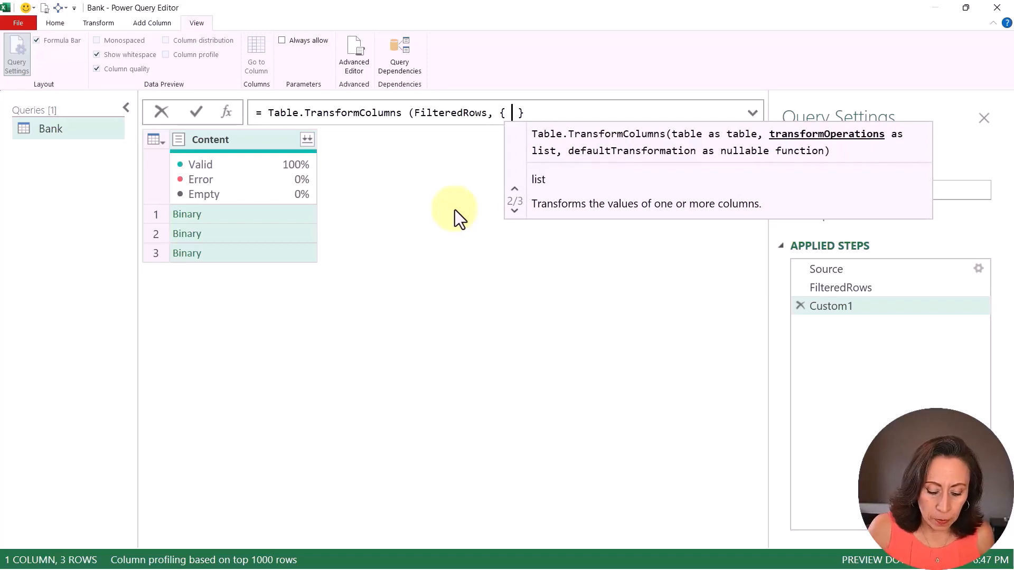
type("\"Con")
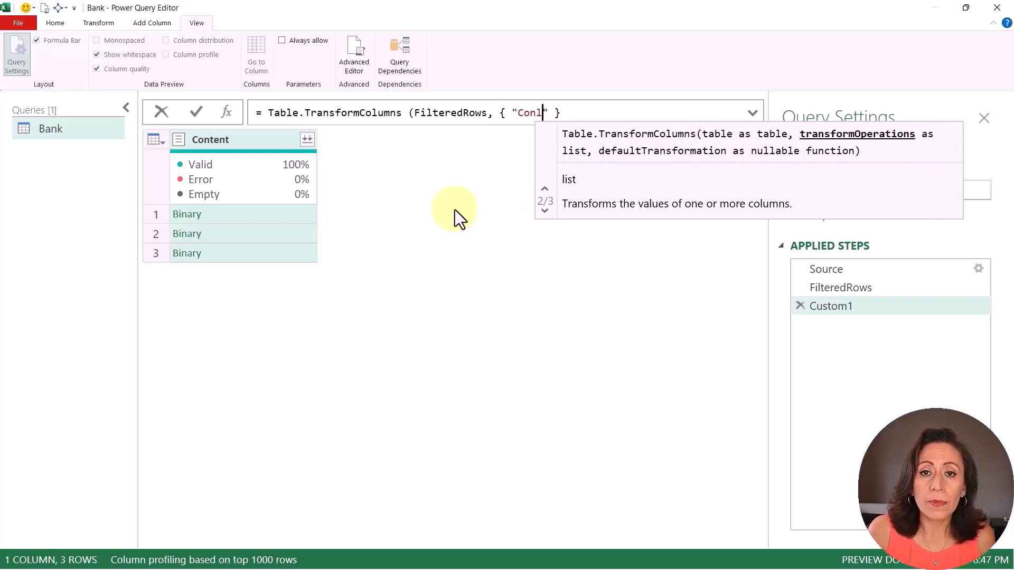
type("tent")
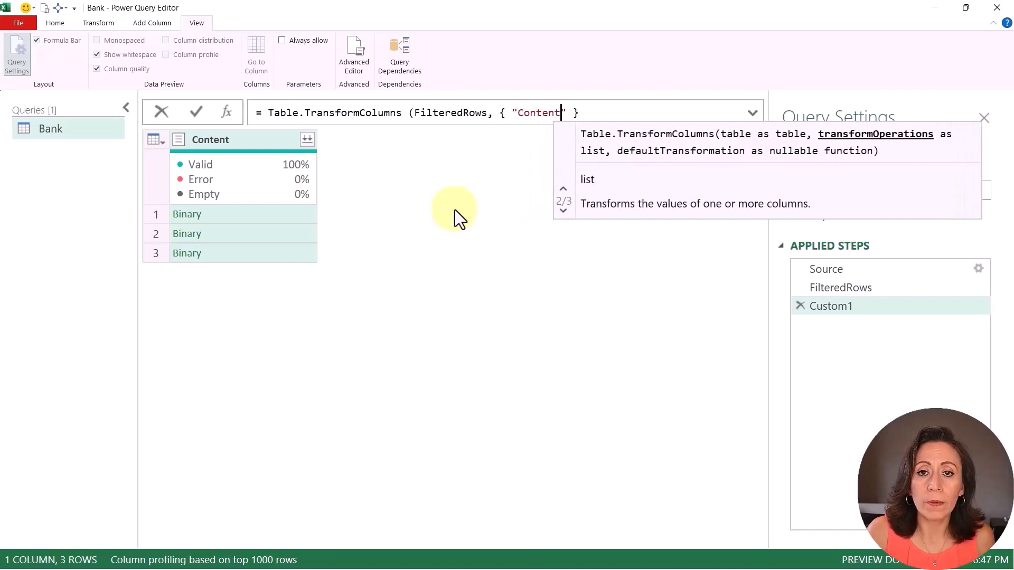
type("\"")
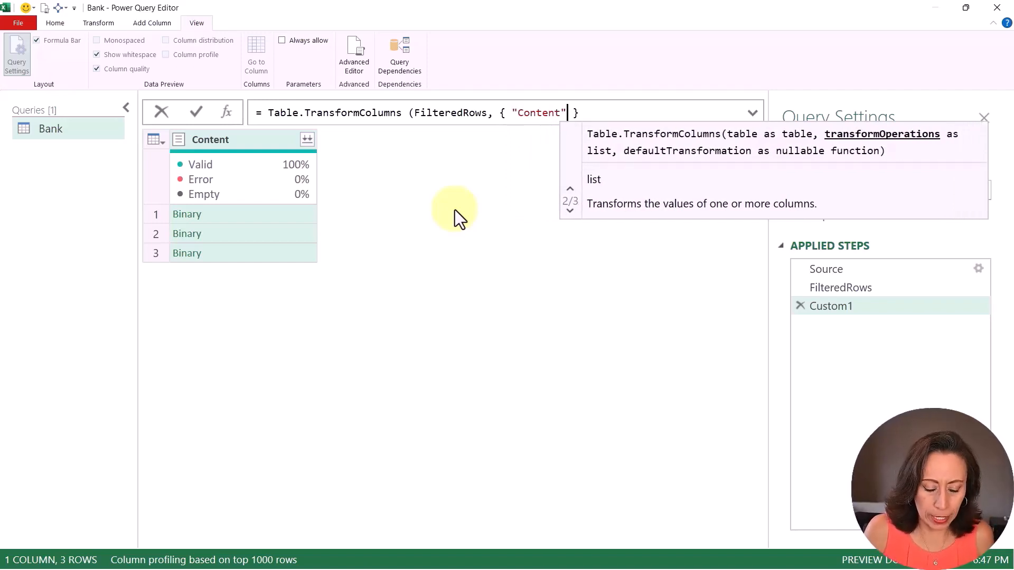
type(", ")
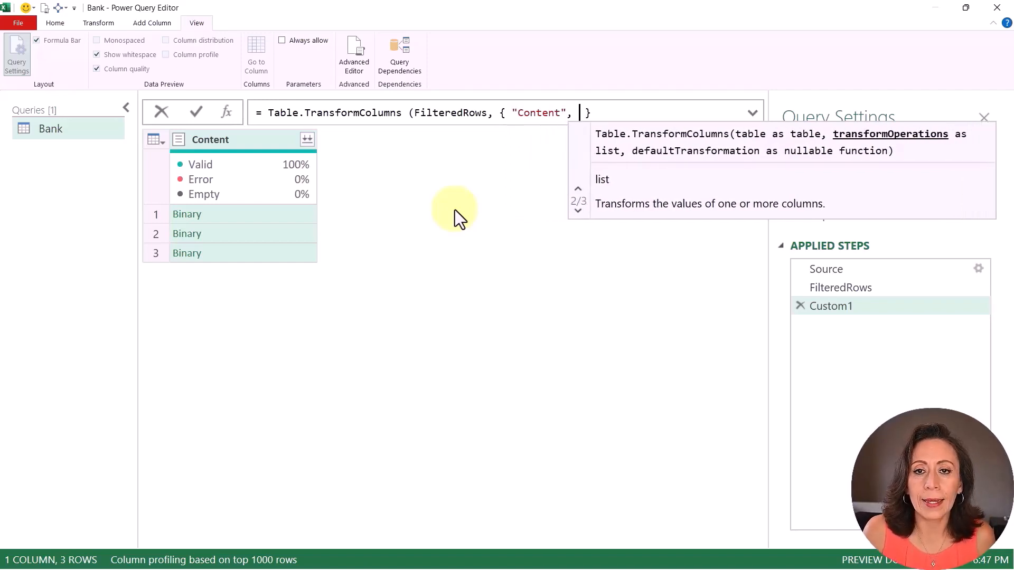
- Complete the list with each Pdf.Tables(_), add the missing closing parenthesis and apply the formula
type("each")
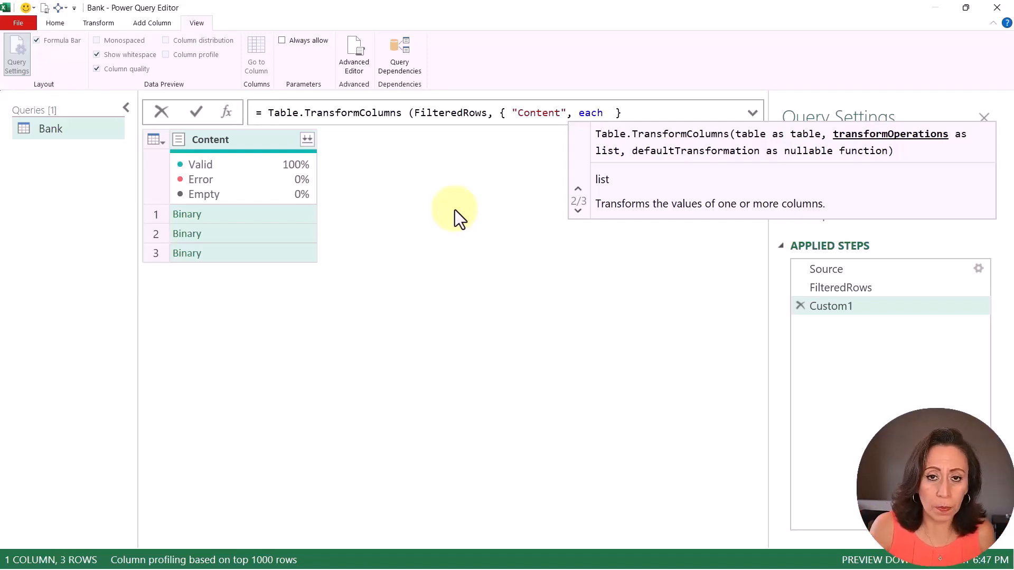
type("Pdf.Tables")
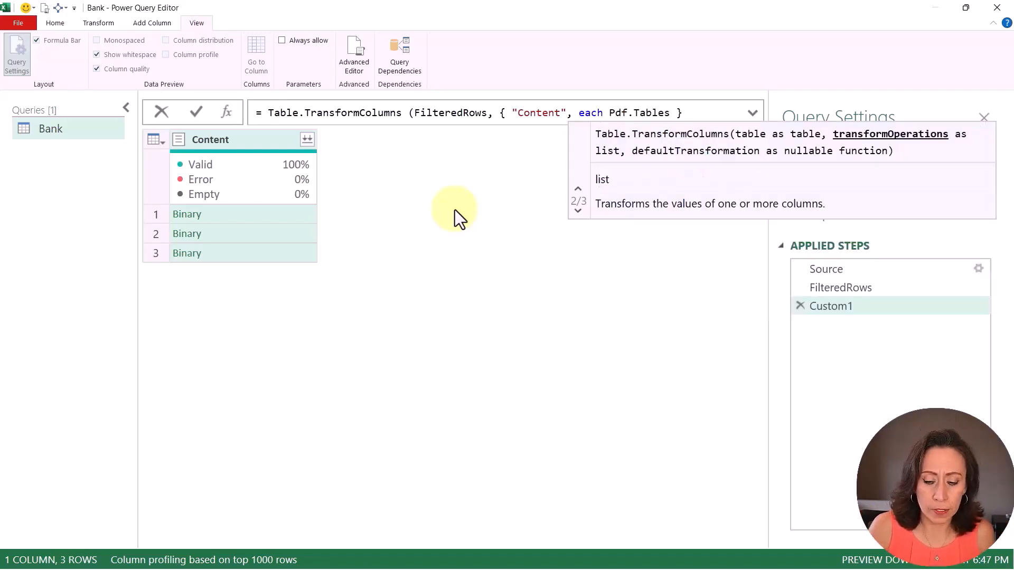
type("(")
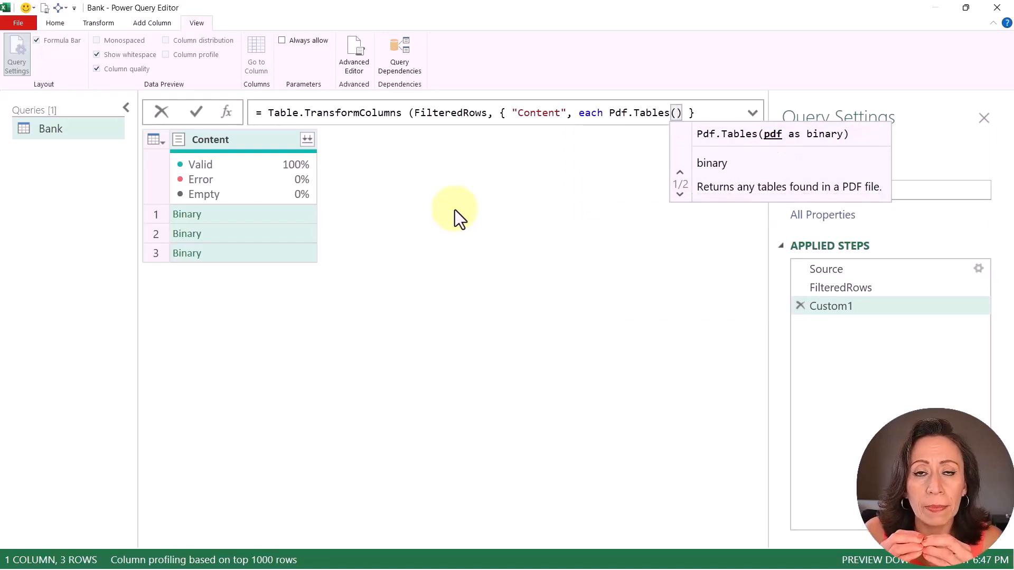
left_click(252, 215)
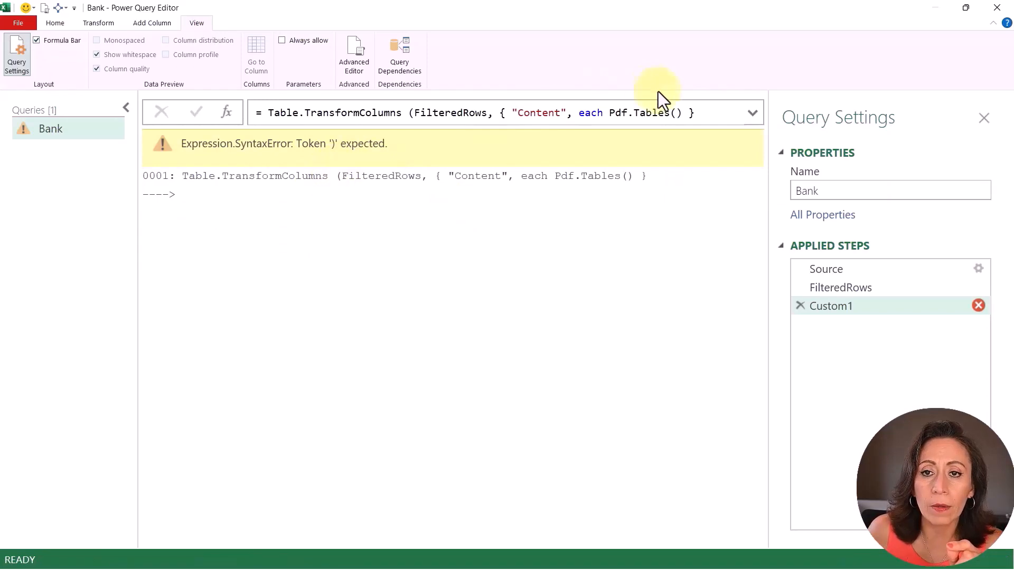
left_click(675, 112)
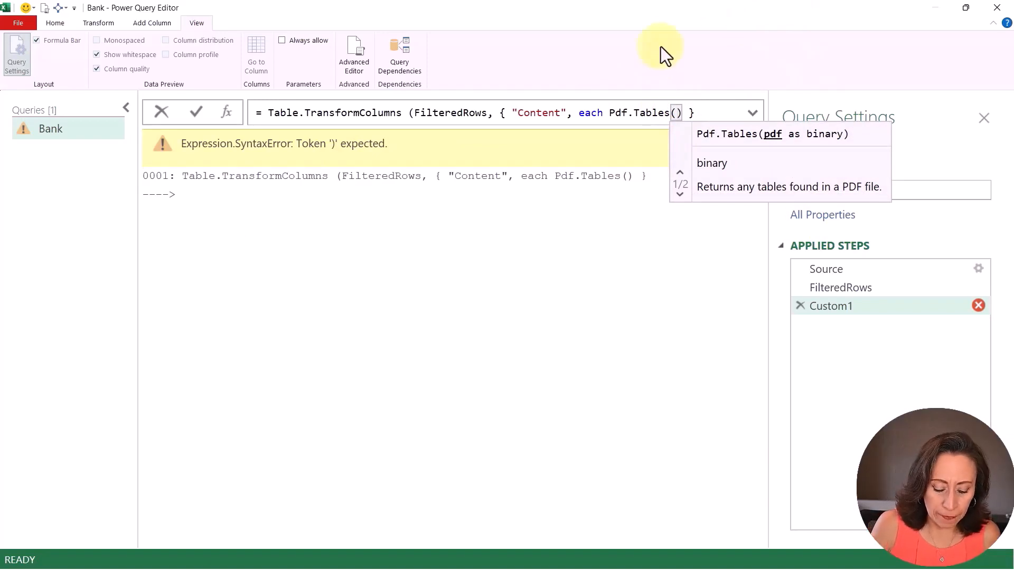
type("_")
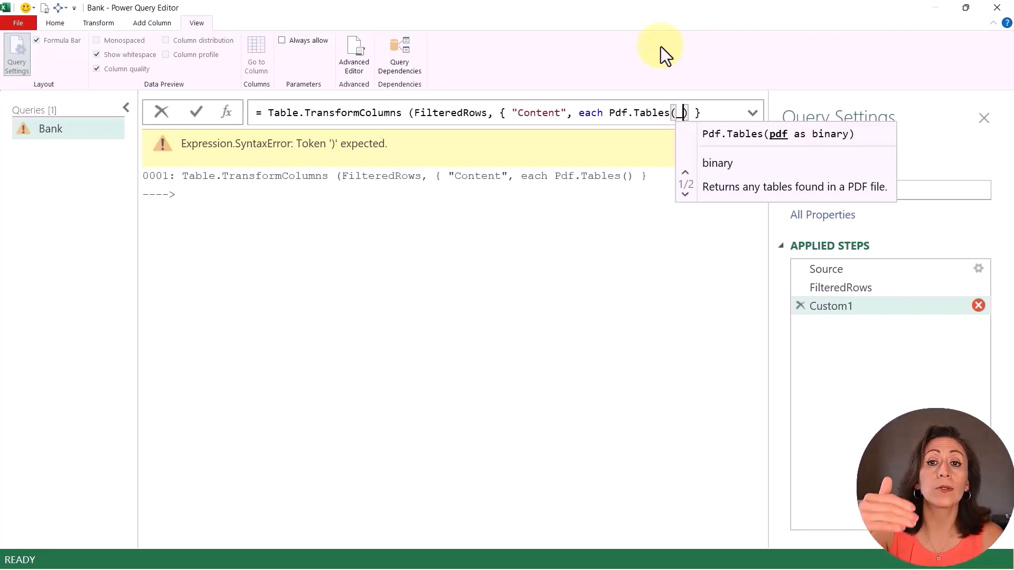
key("End")
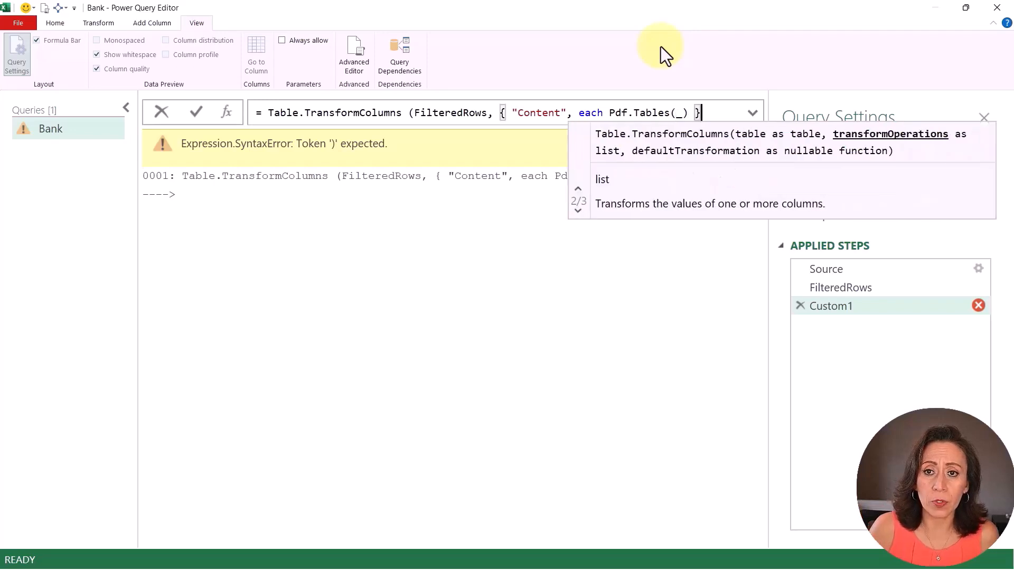
type(")")
key("Return")
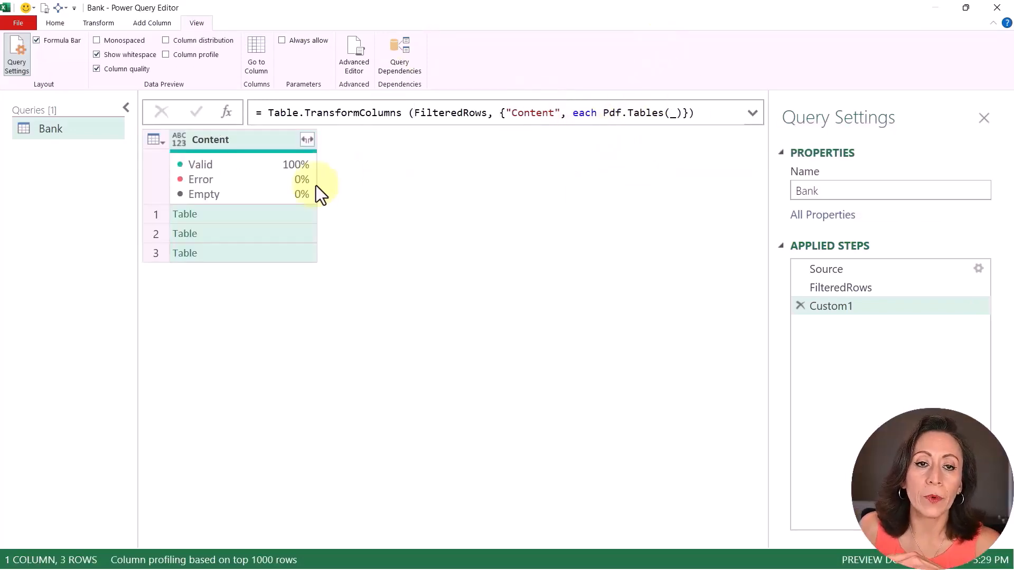
- Preview the nested table in each of the three rows of the Content column
left_click(282, 212)
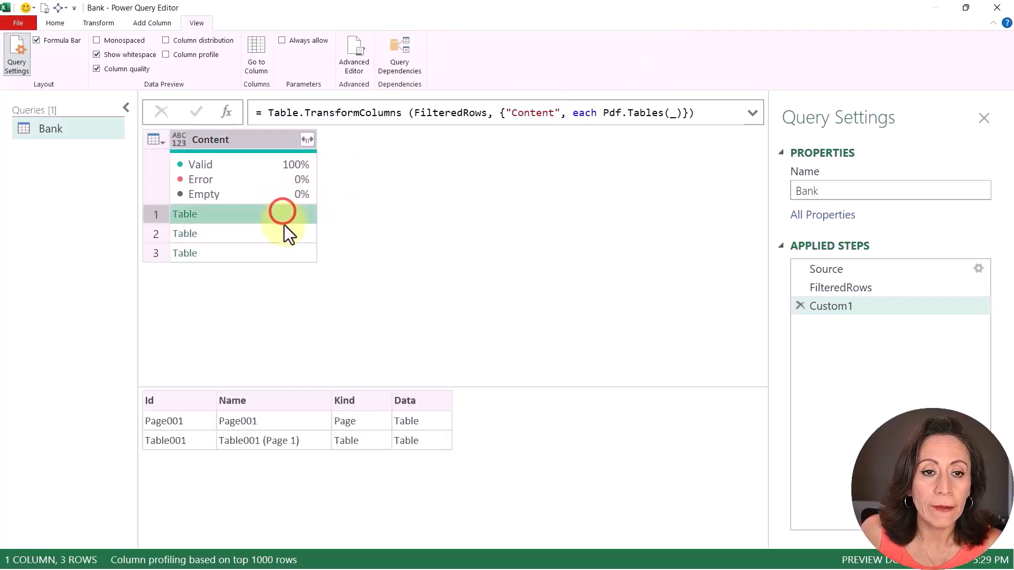
left_click(280, 232)
left_click(270, 254)
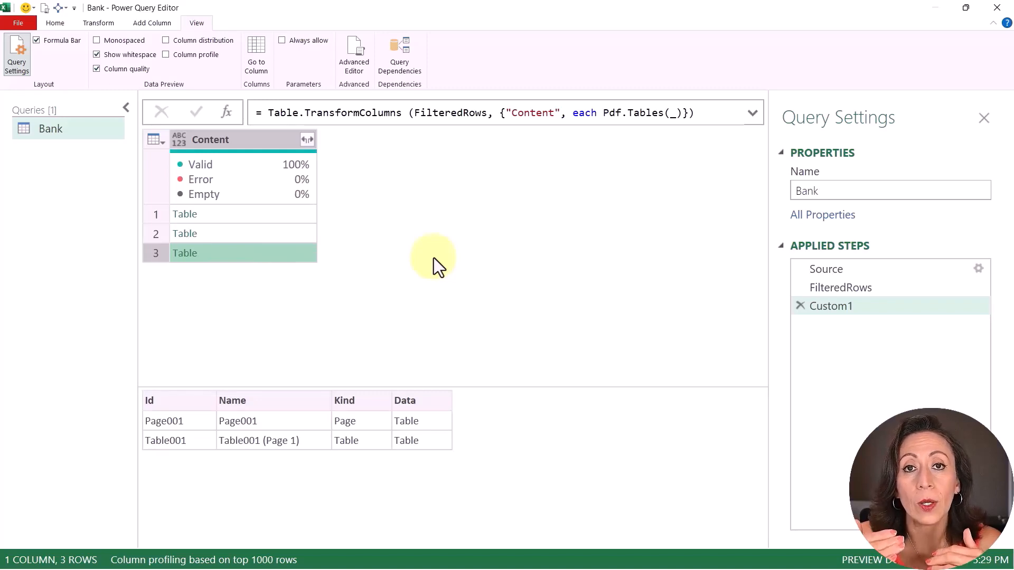
left_click(310, 233)
left_click(302, 212)
left_click(299, 237)
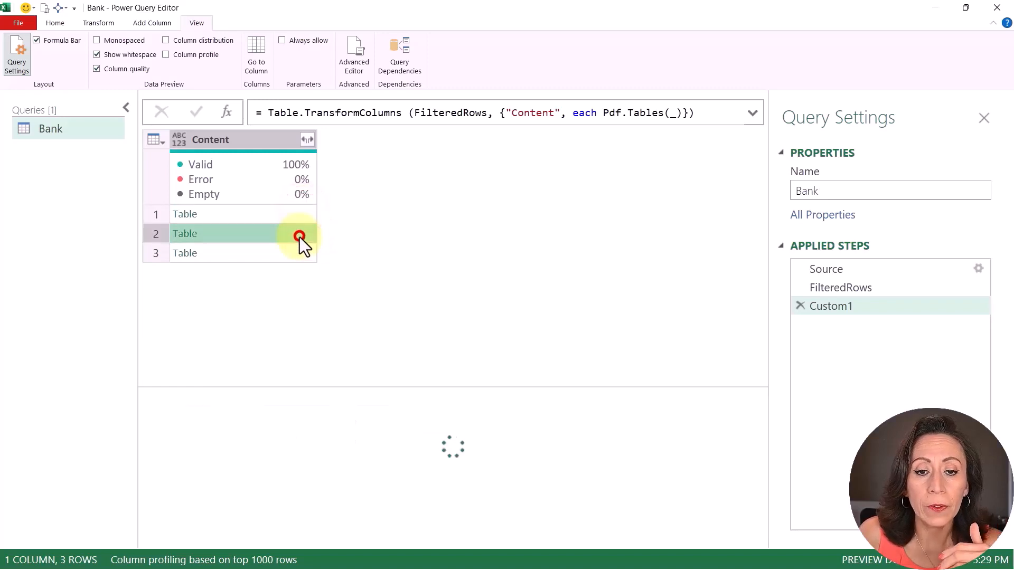
left_click(314, 255)
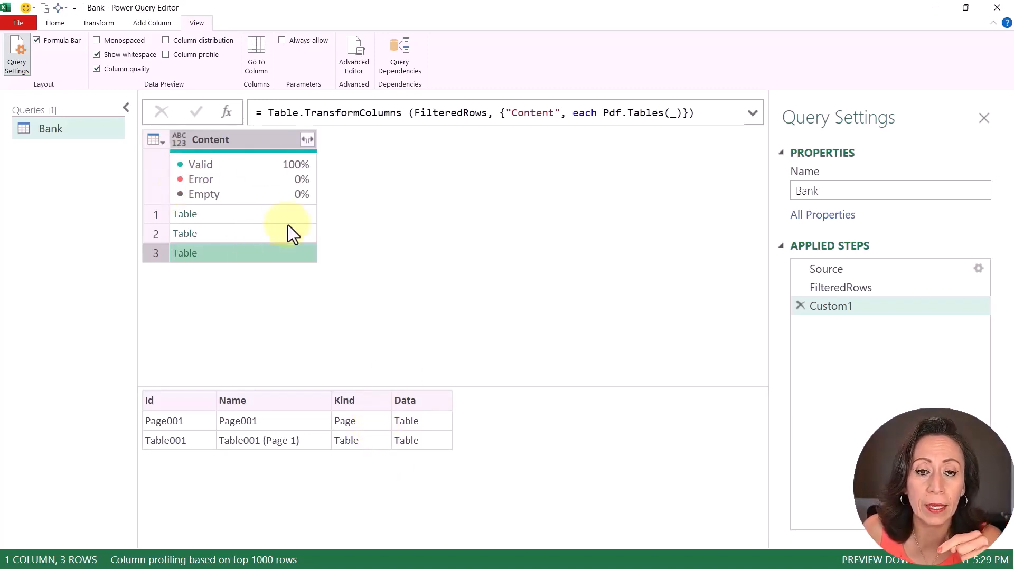
- Expand the formula bar and start a let expression on a new line after each, assigning Pdf.Tables(_) to variable a
left_click(751, 113)
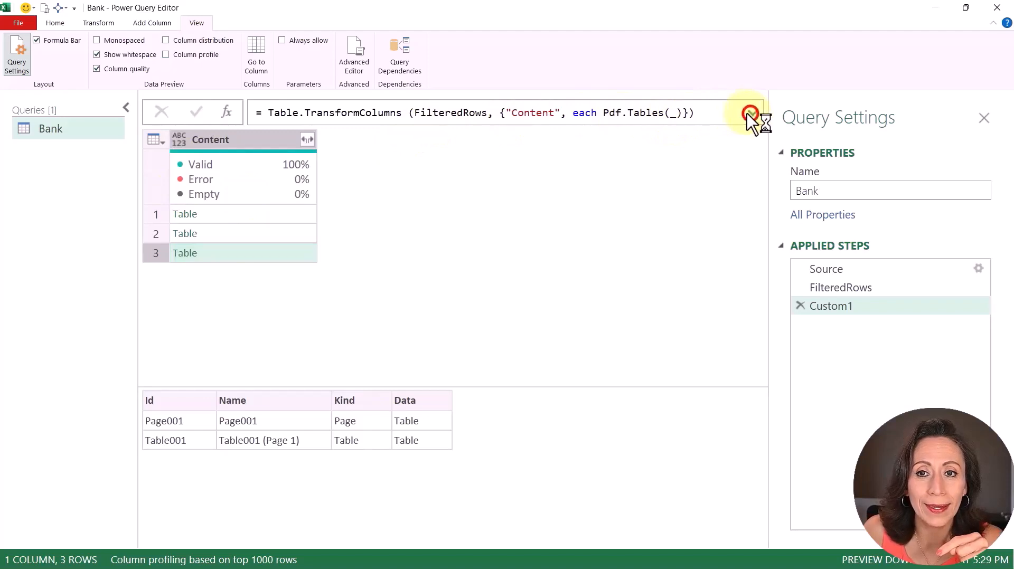
left_click(601, 113)
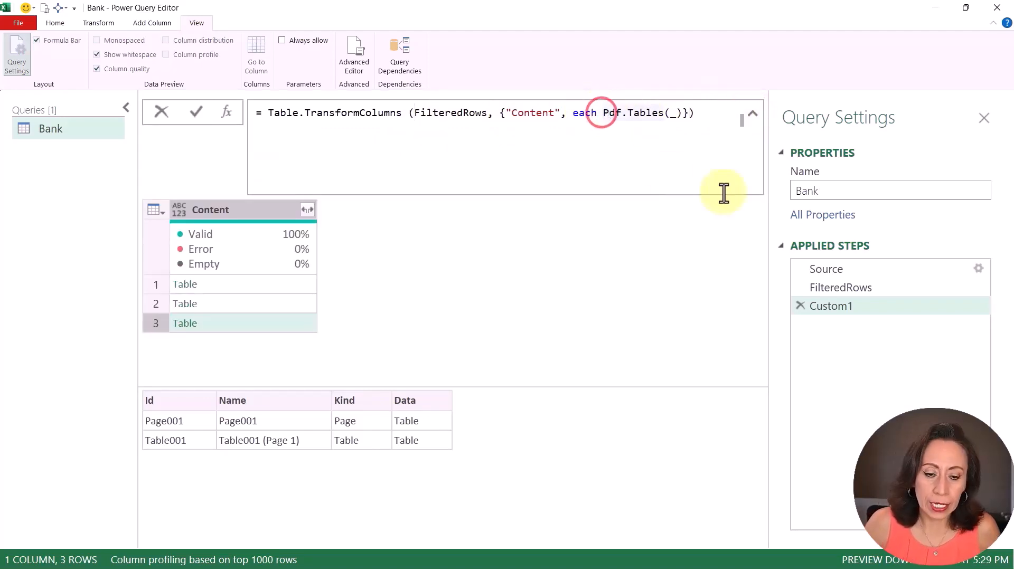
key("shift+Return")
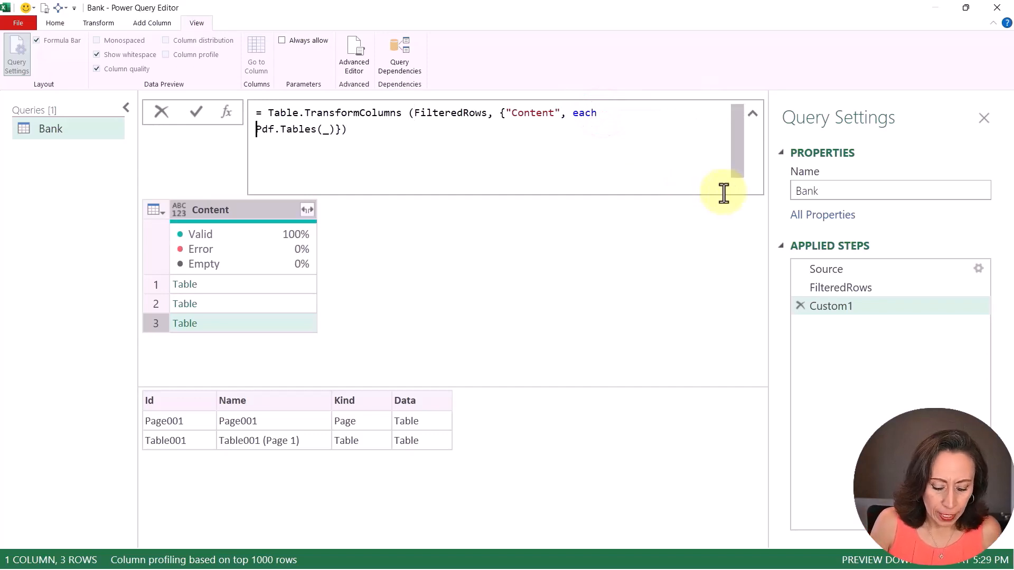
type("let")
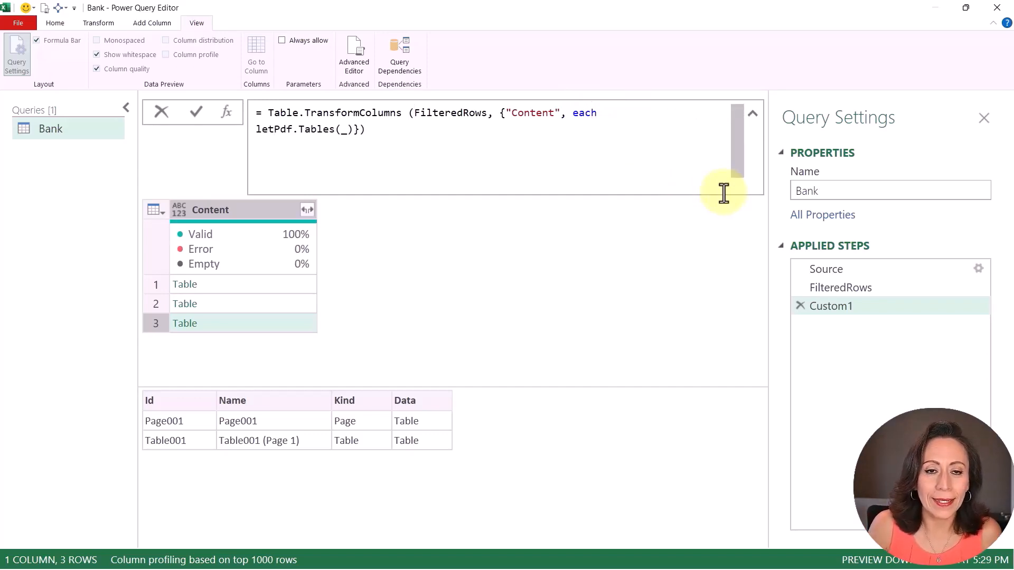
key("shift+Return")
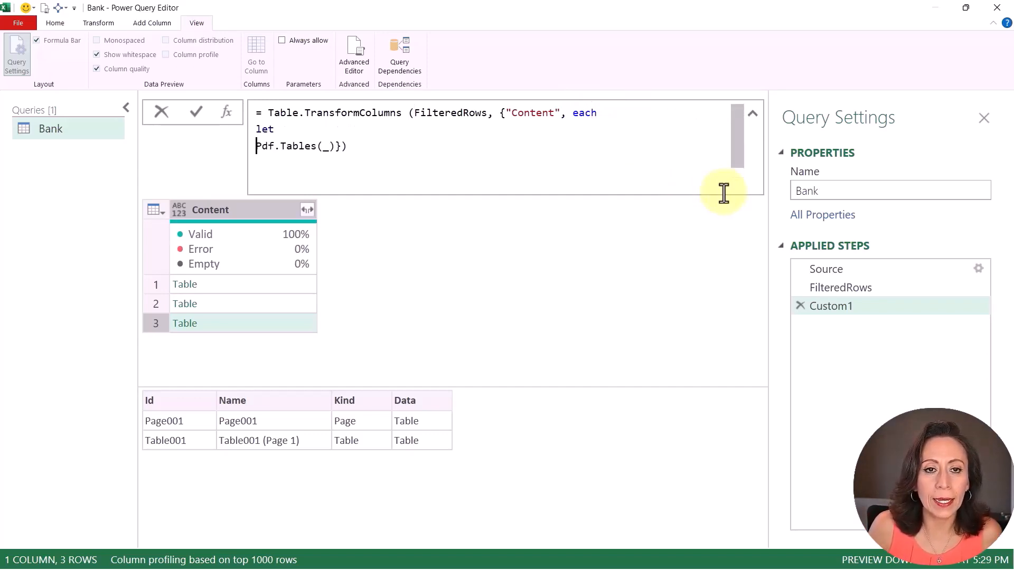
type("a =")
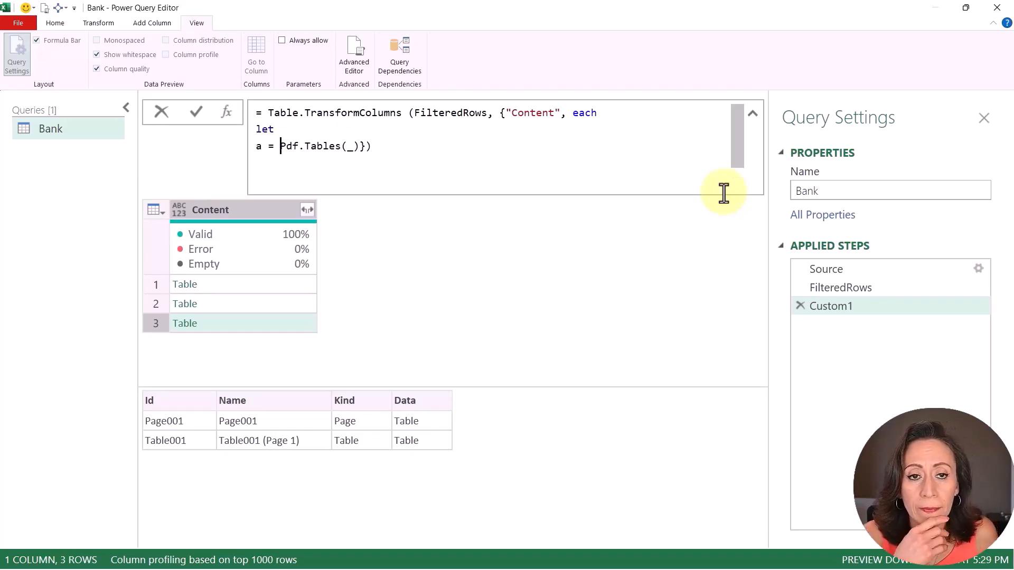
- Rename variable a to x and end the Pdf.Tables(_) line with a comma
key("Home")
key("Delete")
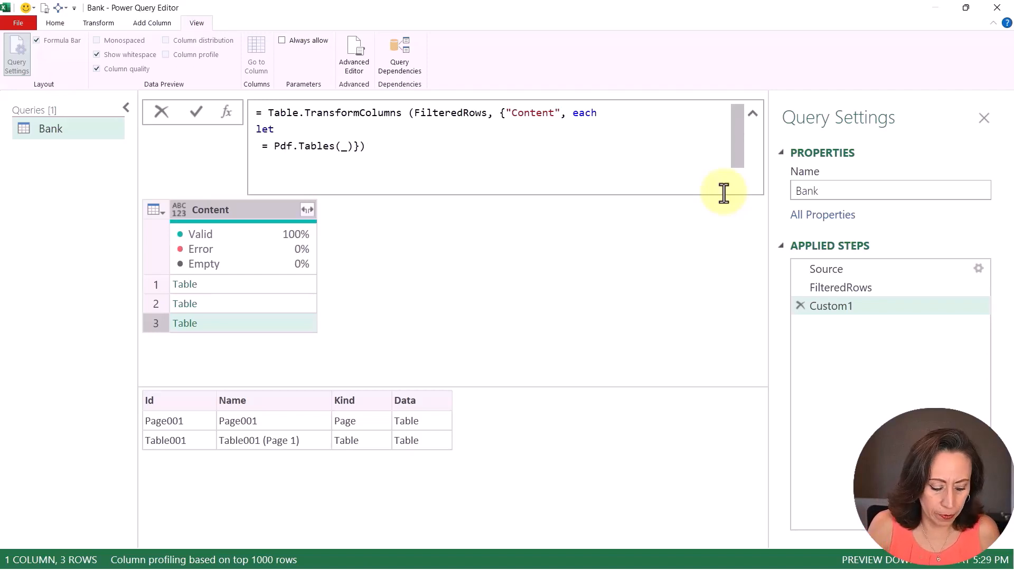
type("x")
key("End")
key("Left")
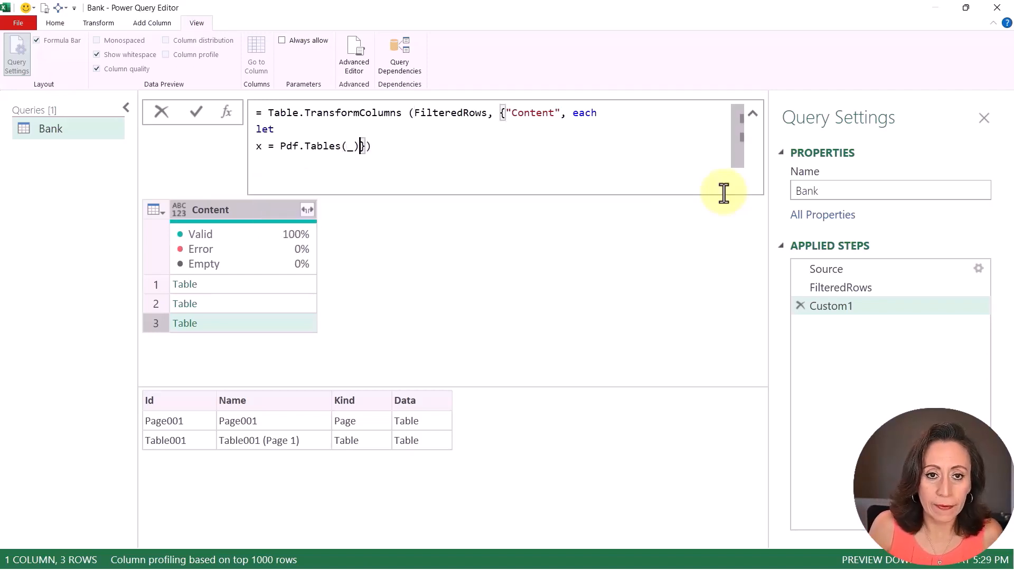
type(",")
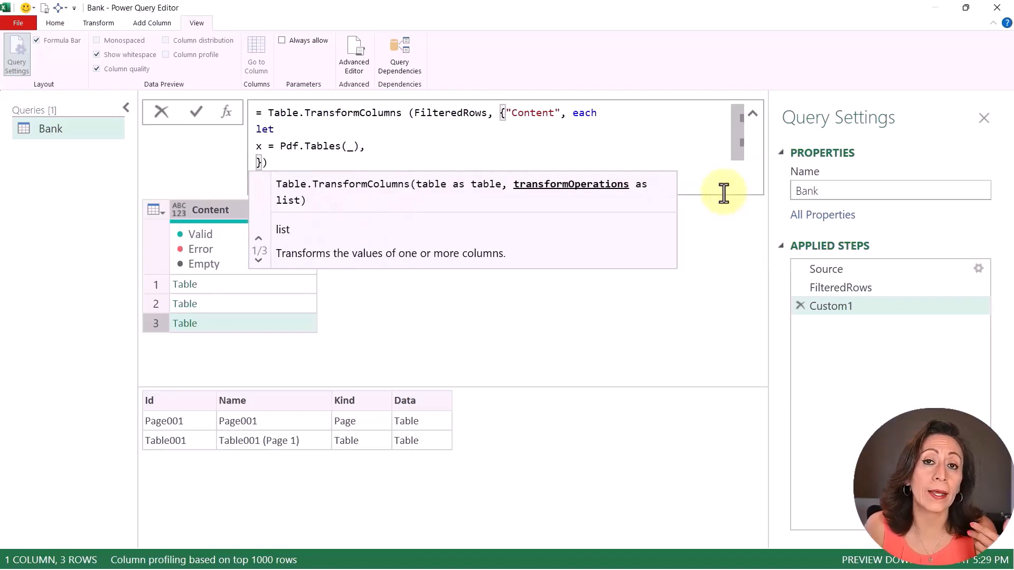
- Declare a second variable, y, on a new line below x in the let expression
key("Return")
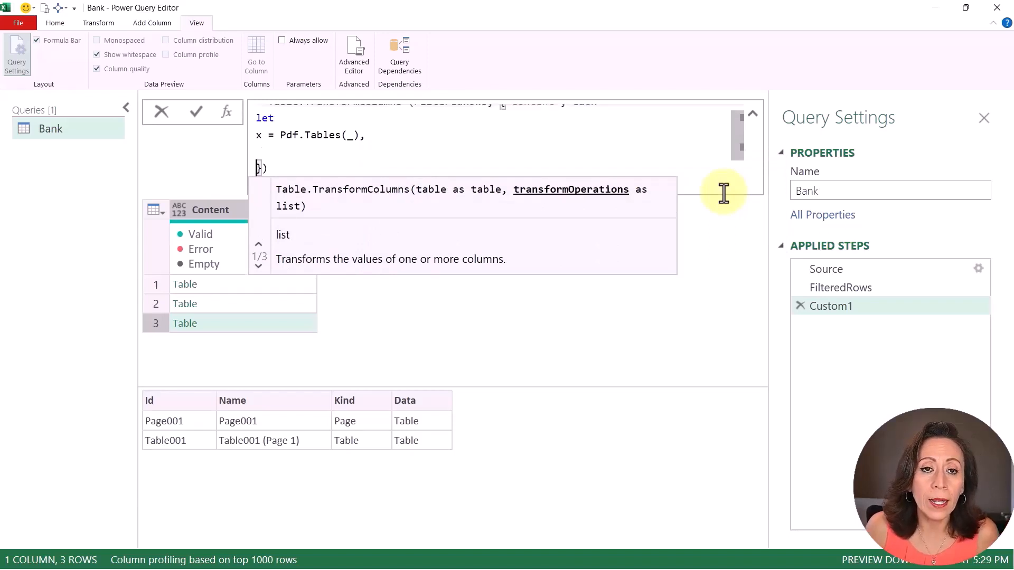
key("Up")
type("y")
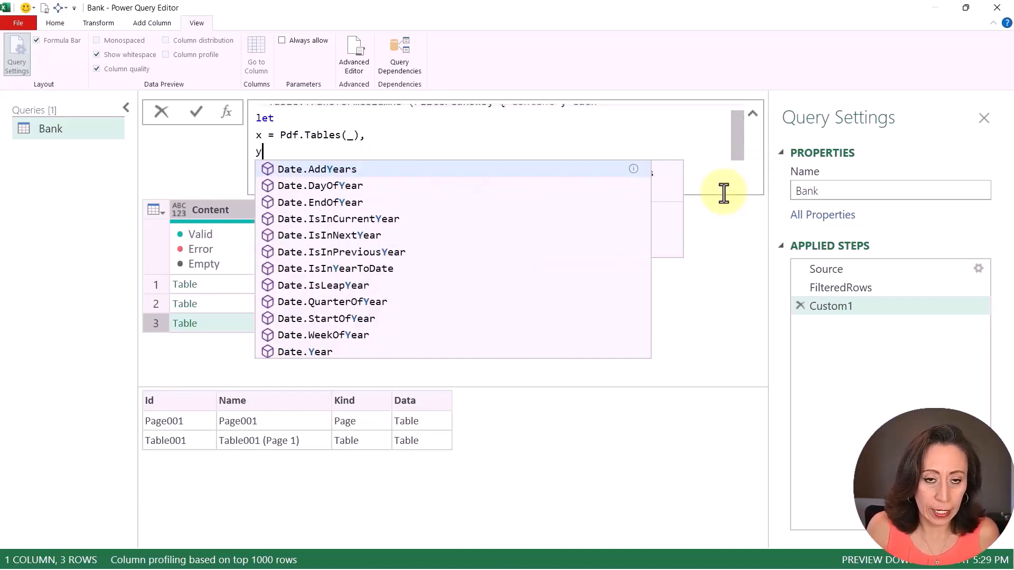
type(" = ")
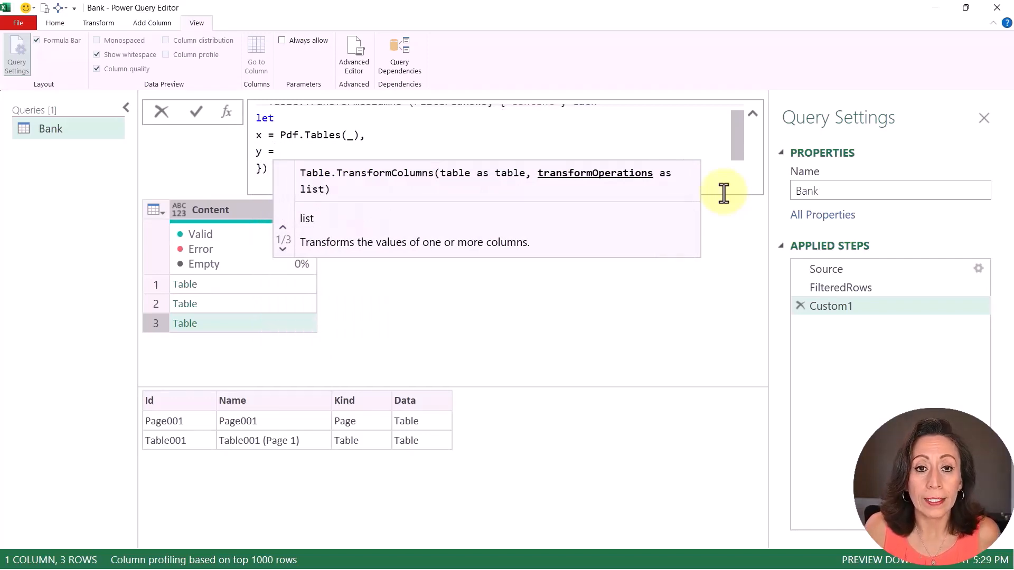
type("ye")
key("BackSpace")
key("BackSpace")
key("BackSpace")
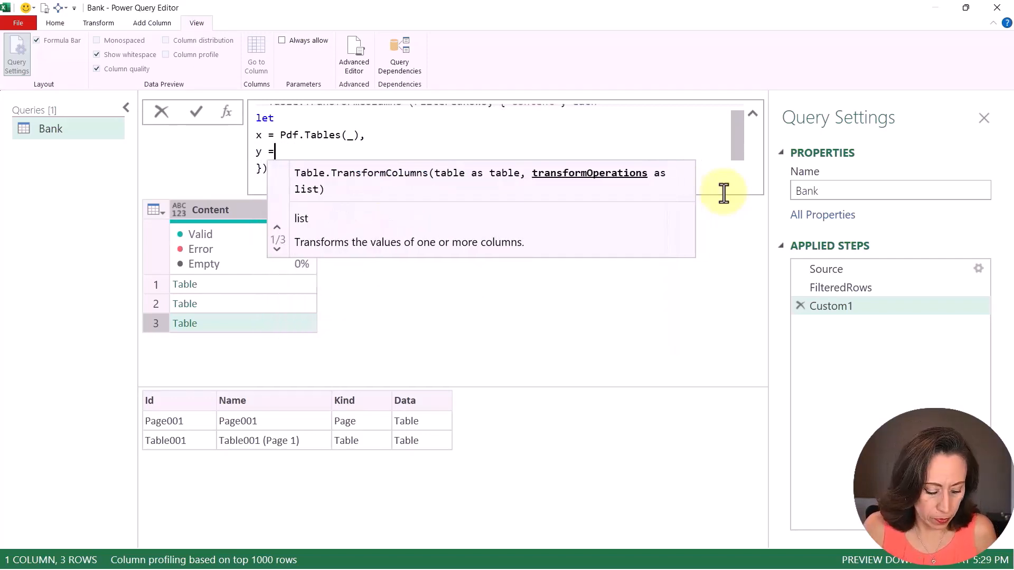
- Assign y a Table.SelectRows call with x as its table argument and start the condition with each
type("tase")
key("Tab")
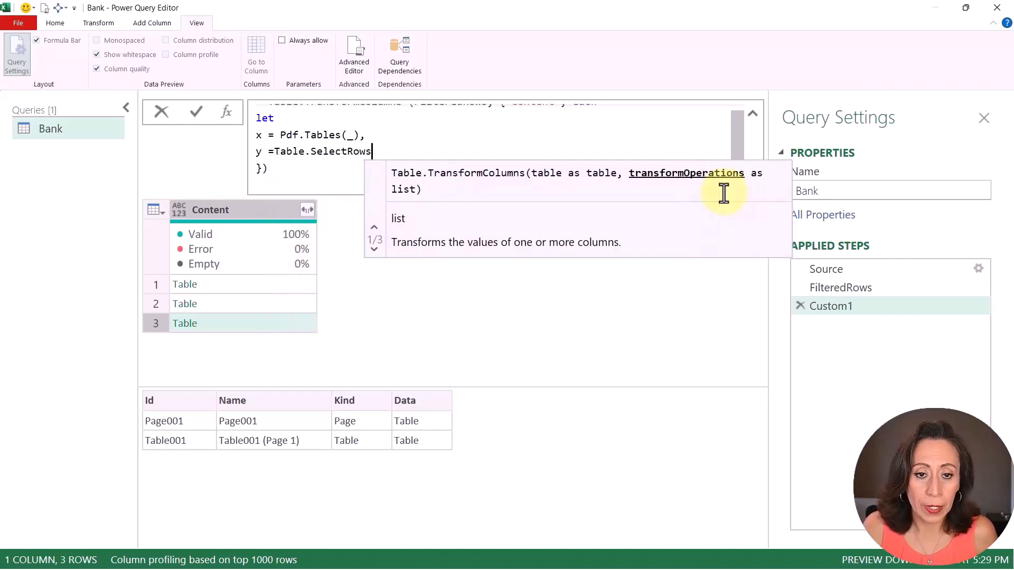
type("(")
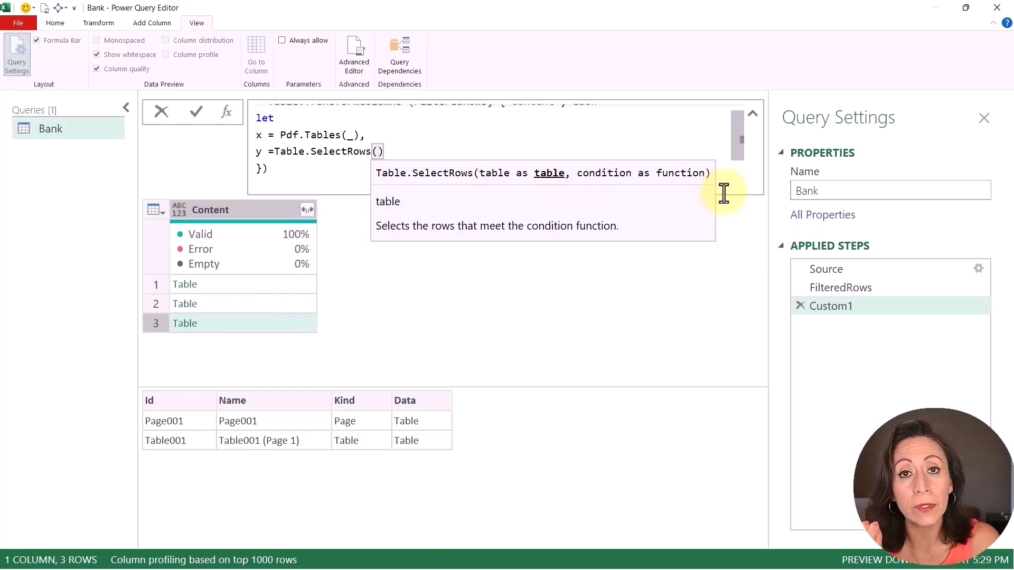
type("x")
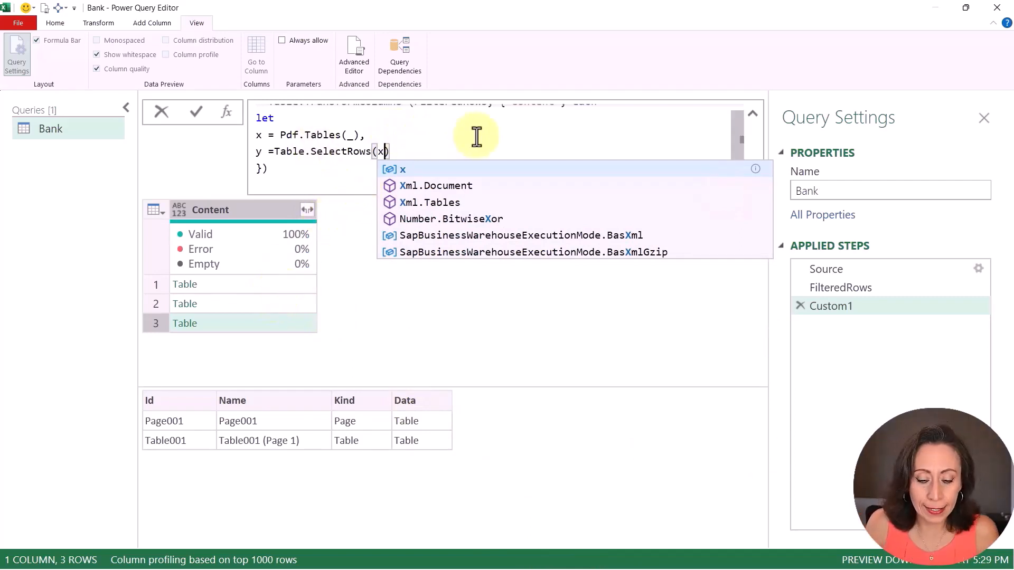
type(", ")
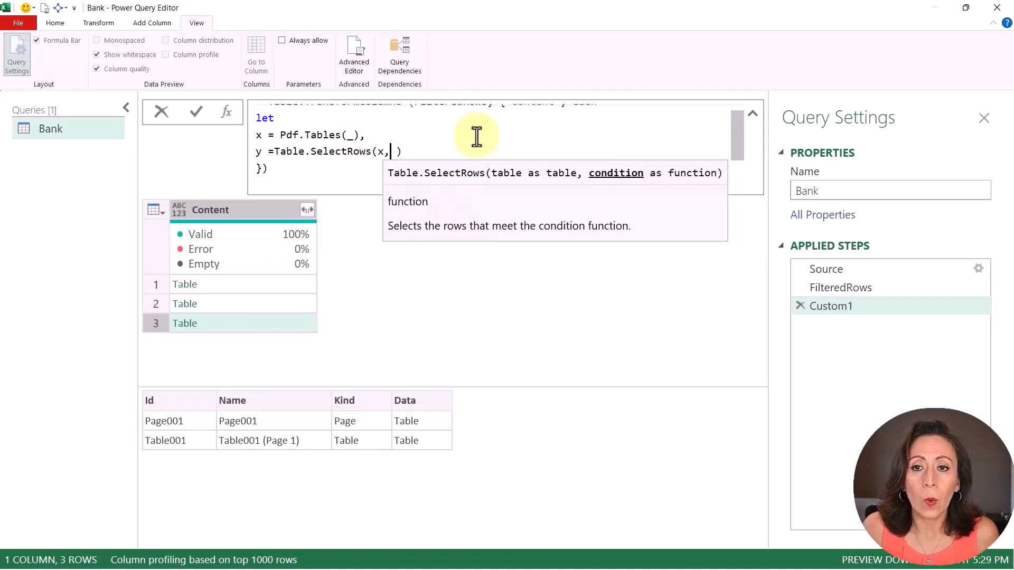
type("each")
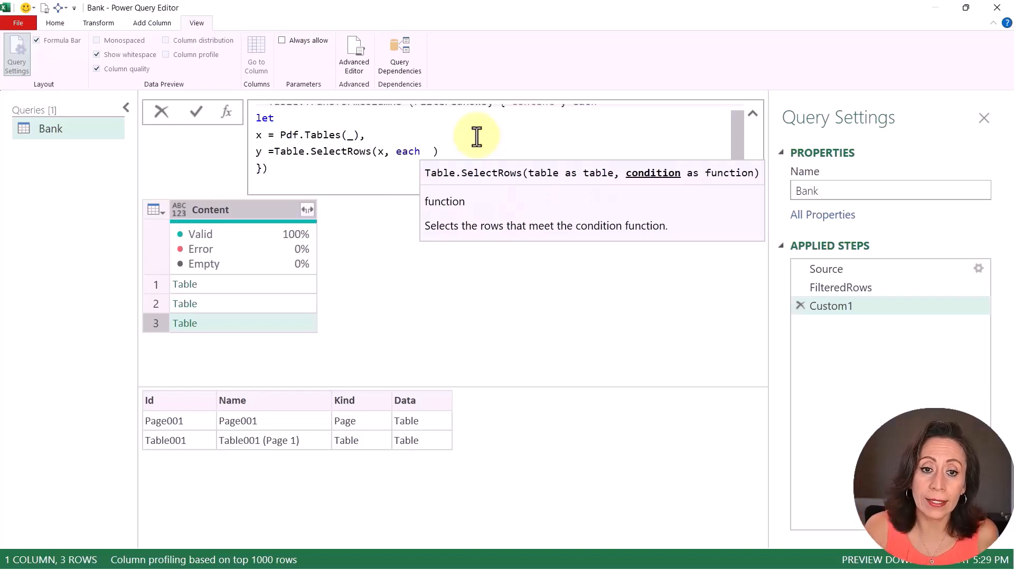
- Complete the row-selection condition in y so that [Kind] = "Table"
type("[Kind")
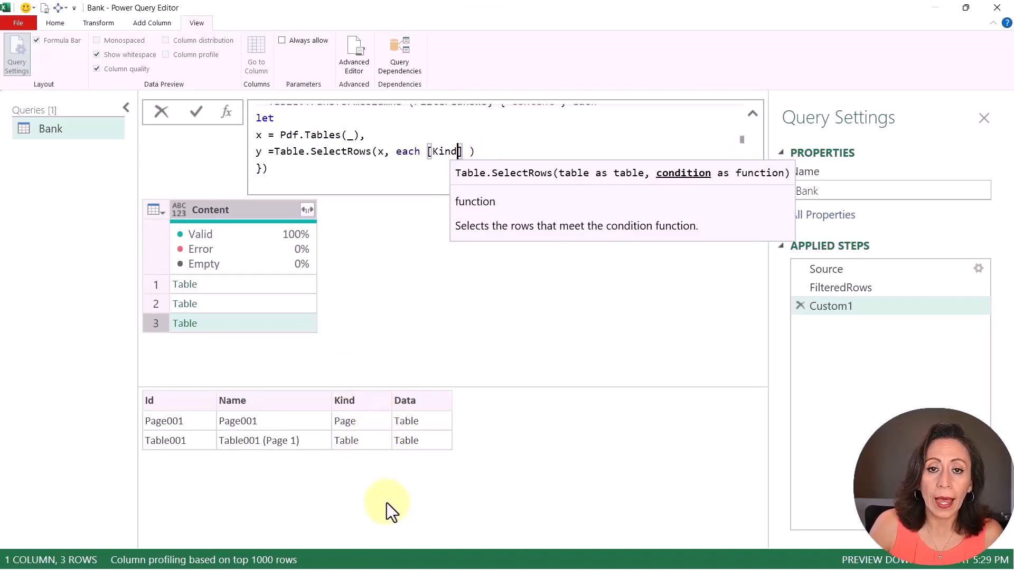
key("Right")
key("Right")
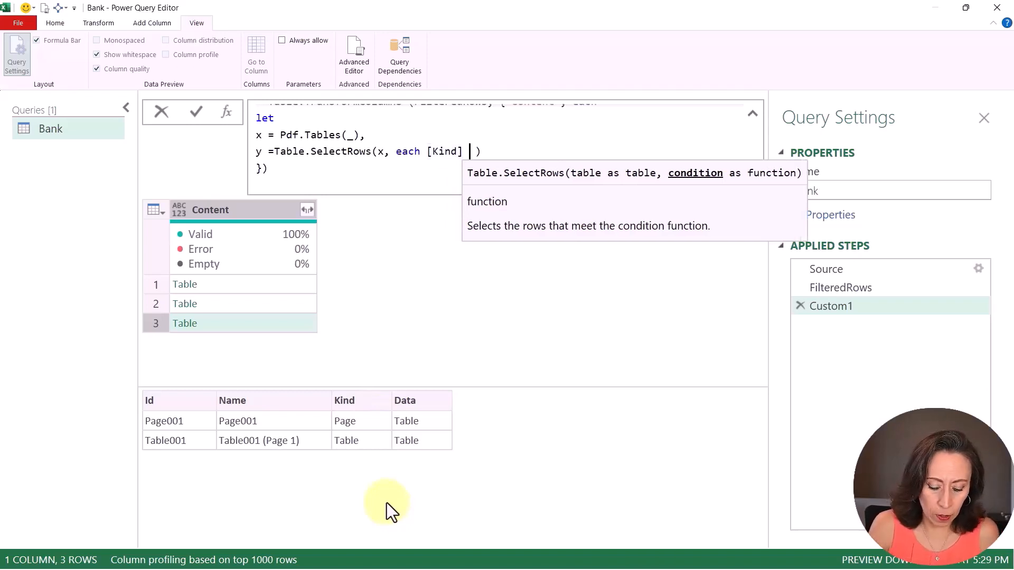
type("'Tab")
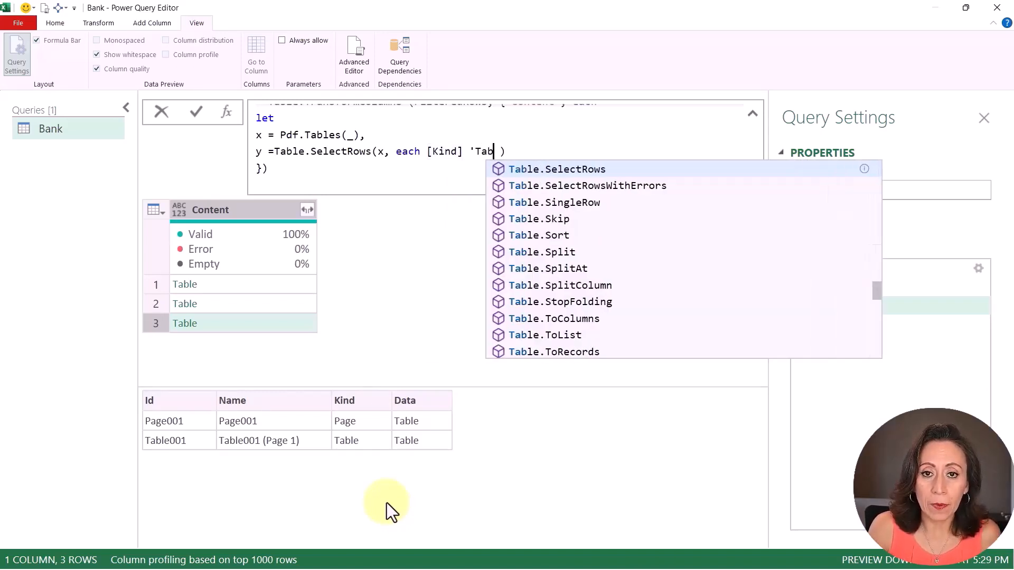
key("BackSpace")
key("BackSpace")
key("BackSpace")
key("BackSpace")
type("= \"")
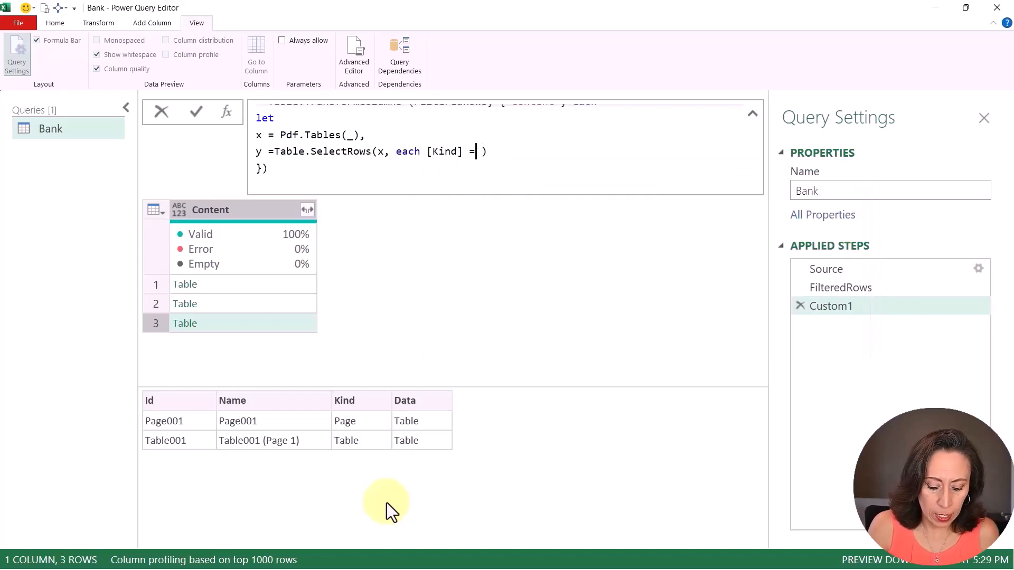
type("Table")
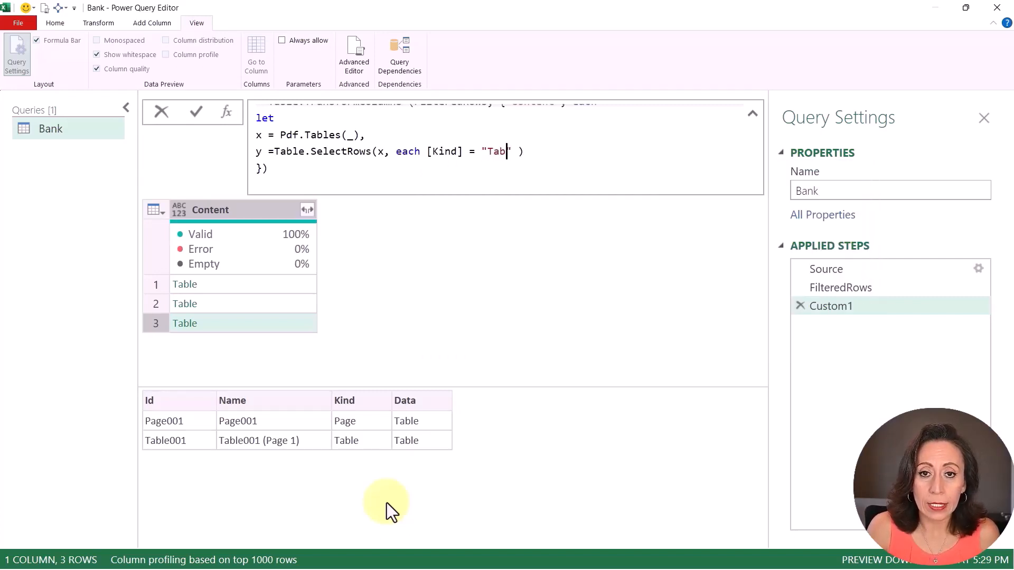
key("End")
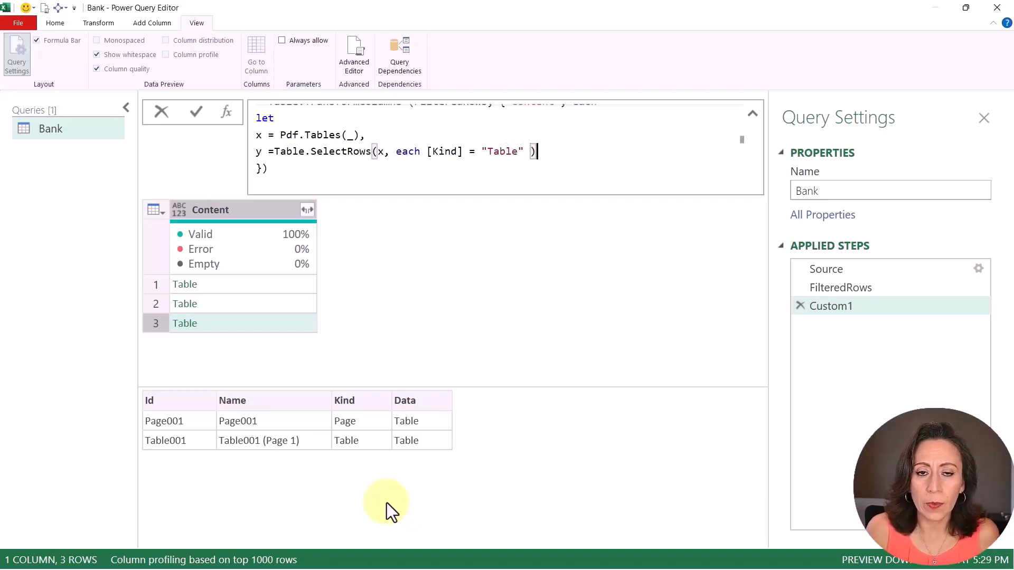
- Close the let expression with in on a new line, return y, and commit the formula
key("Return")
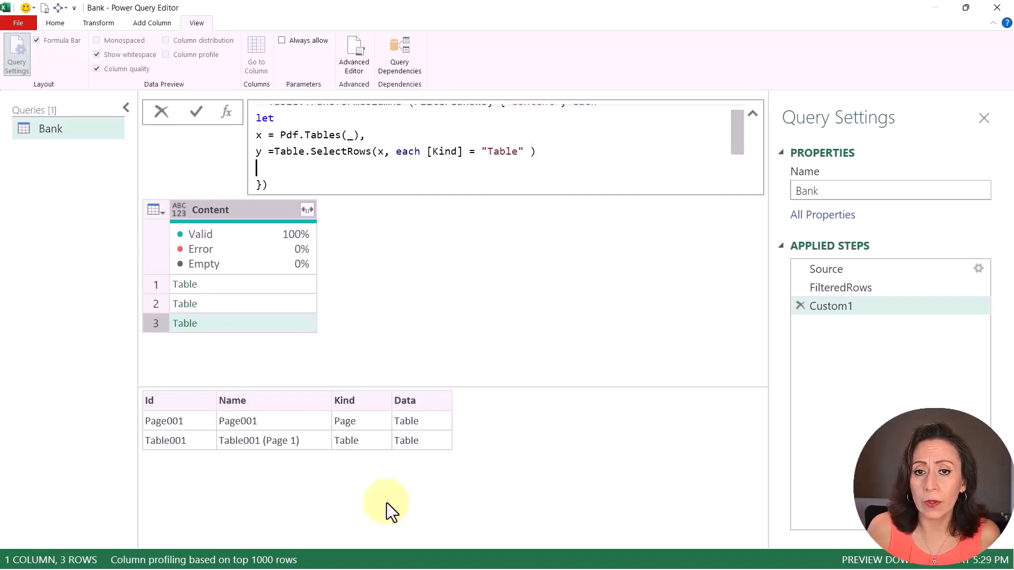
type("in")
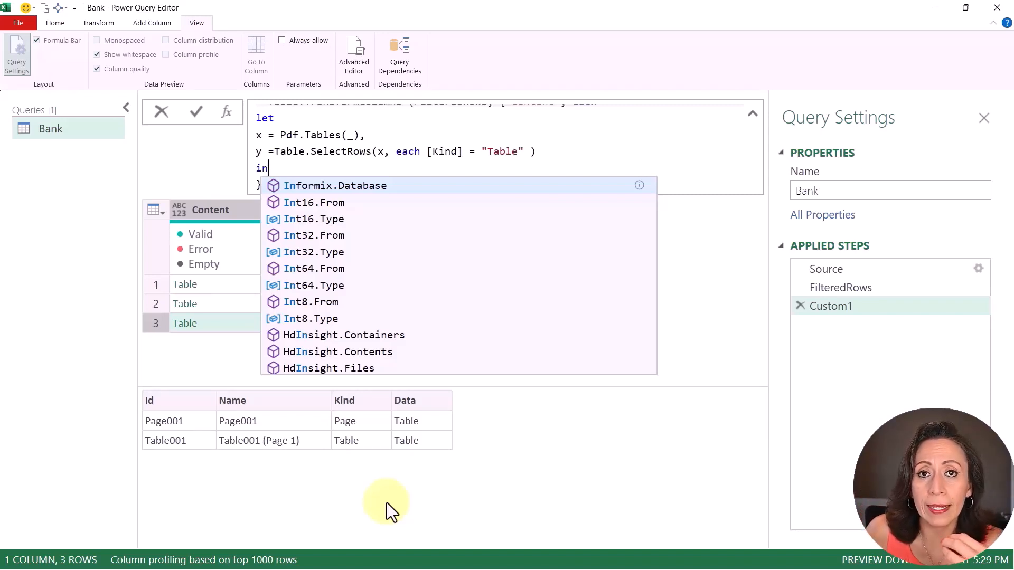
key("Right")
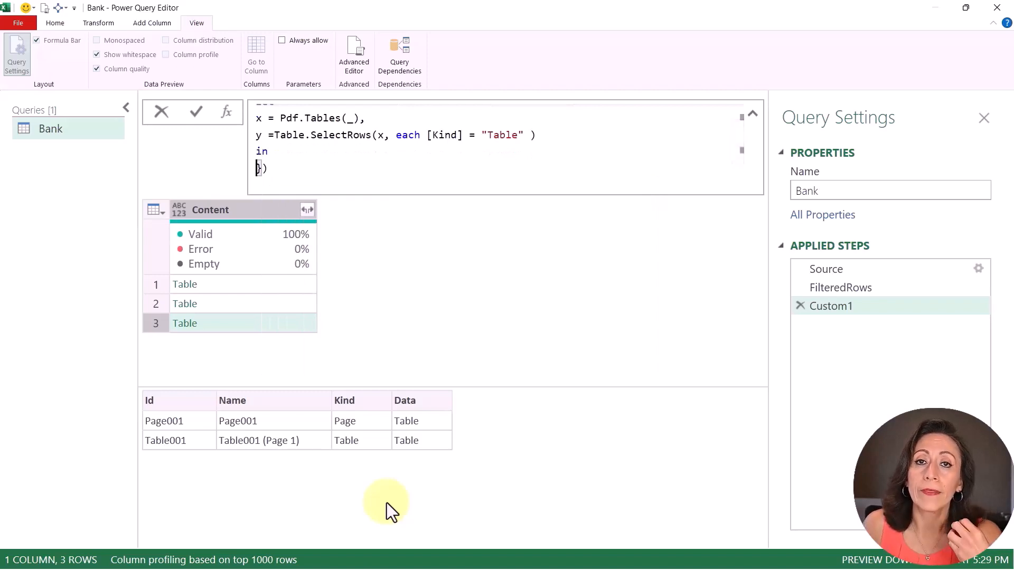
type("y")
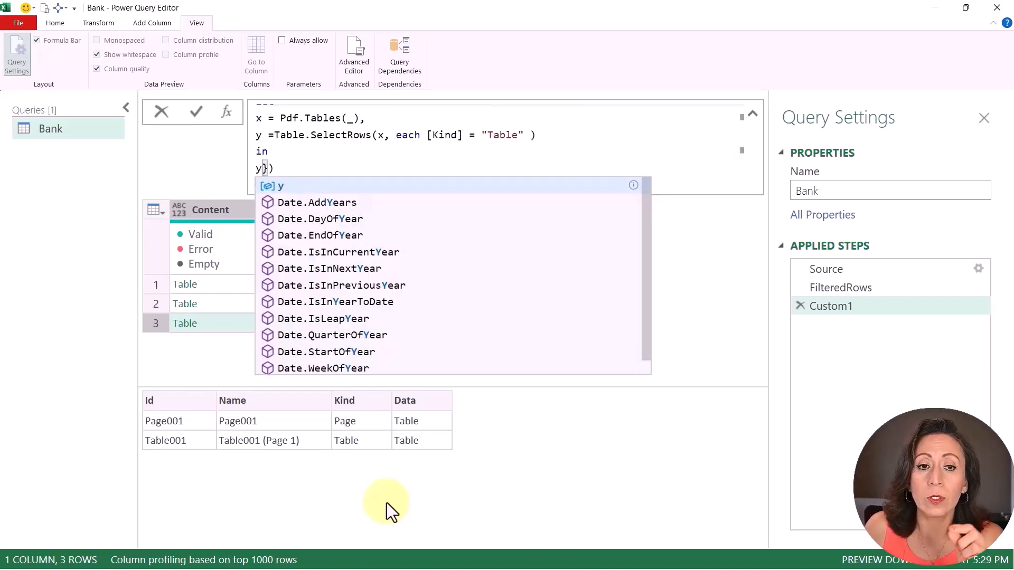
key("Right")
key("Right")
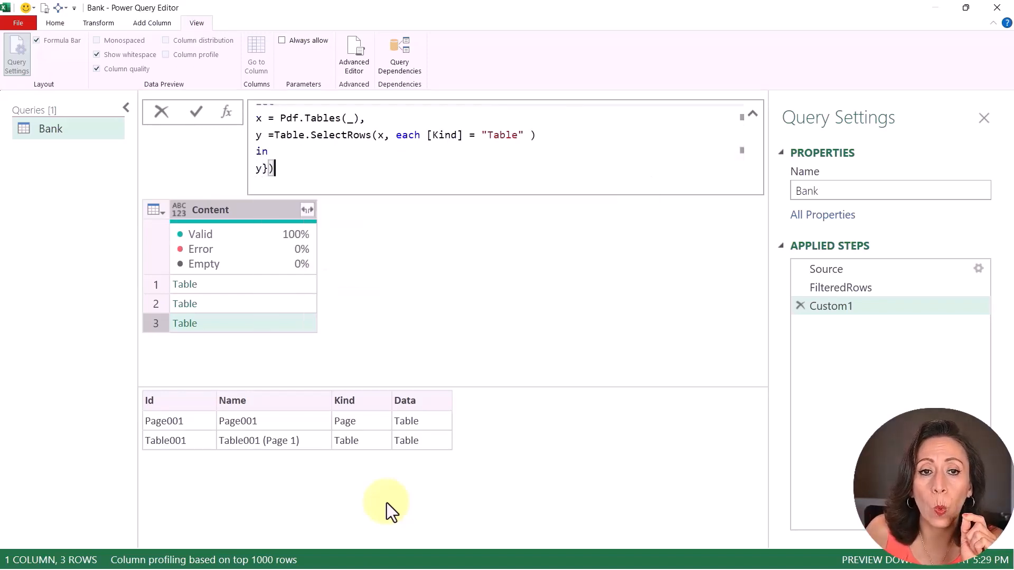
key("Return")
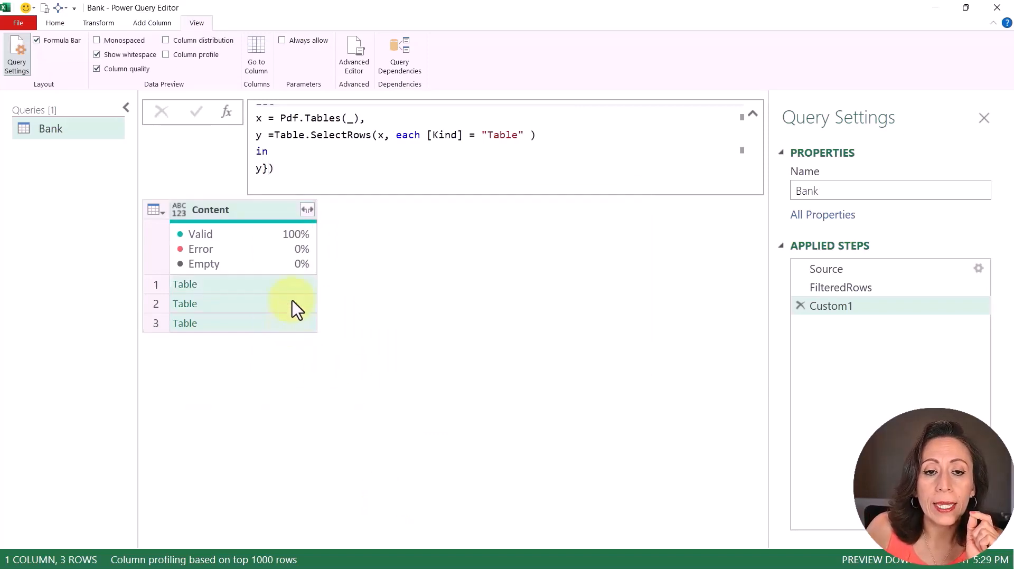
- Preview the filtered nested tables in the rows of the Content column
left_click(293, 286)
left_click(233, 305)
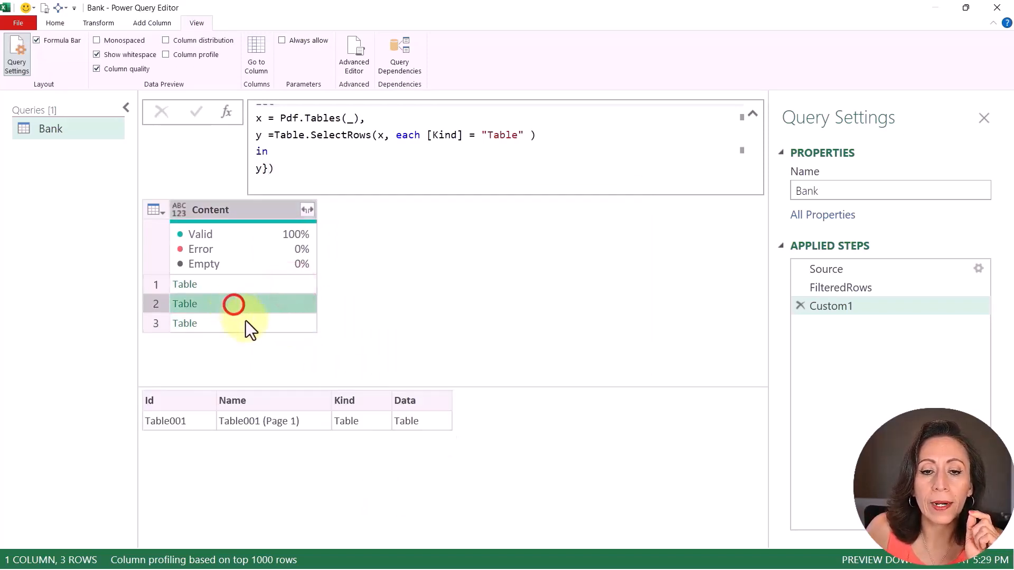
left_click(248, 324)
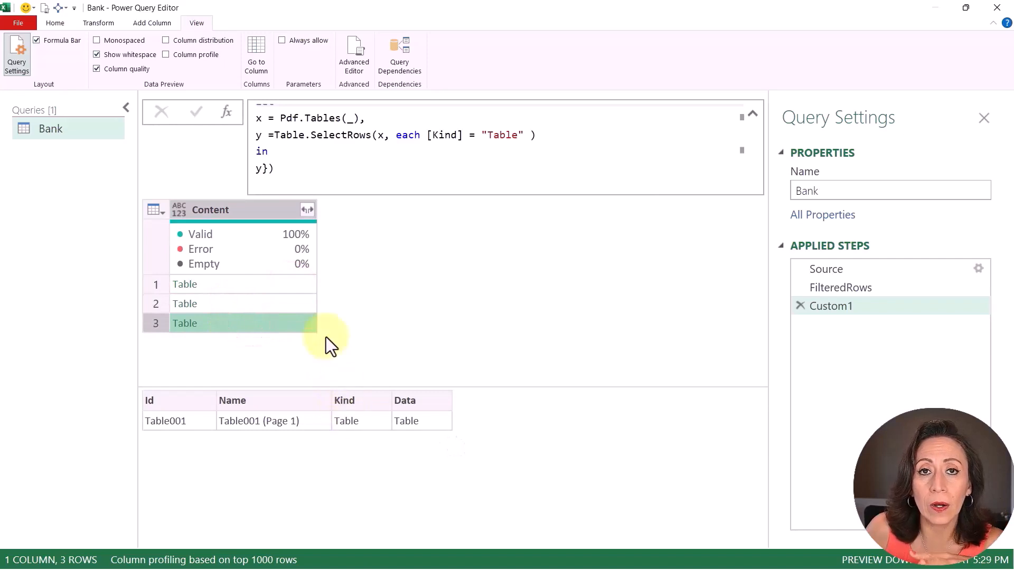
left_click(272, 302)
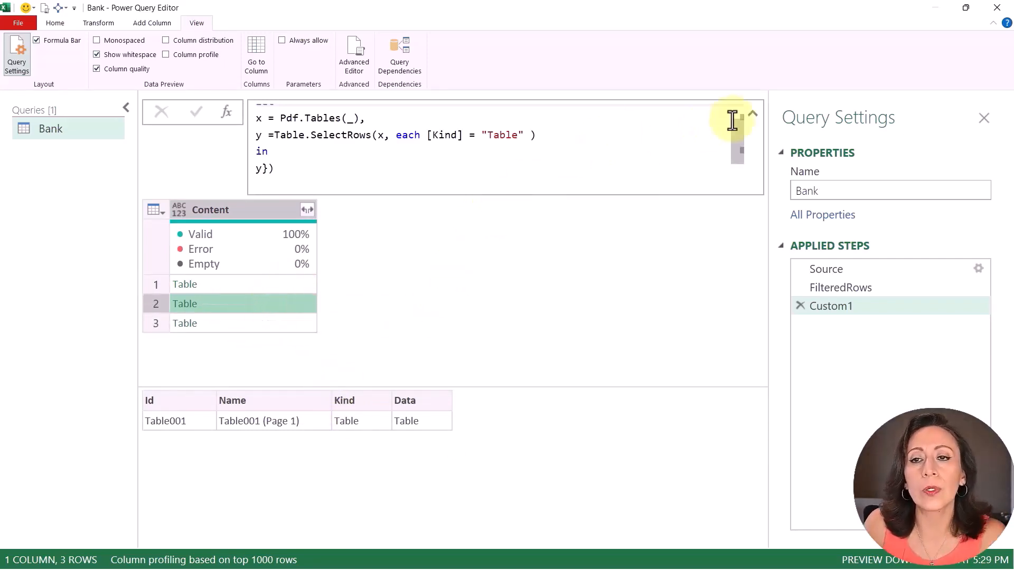
- Collapse the formula bar and expand the Content column to only the Data field, without the original column name as prefix
left_click(751, 115)
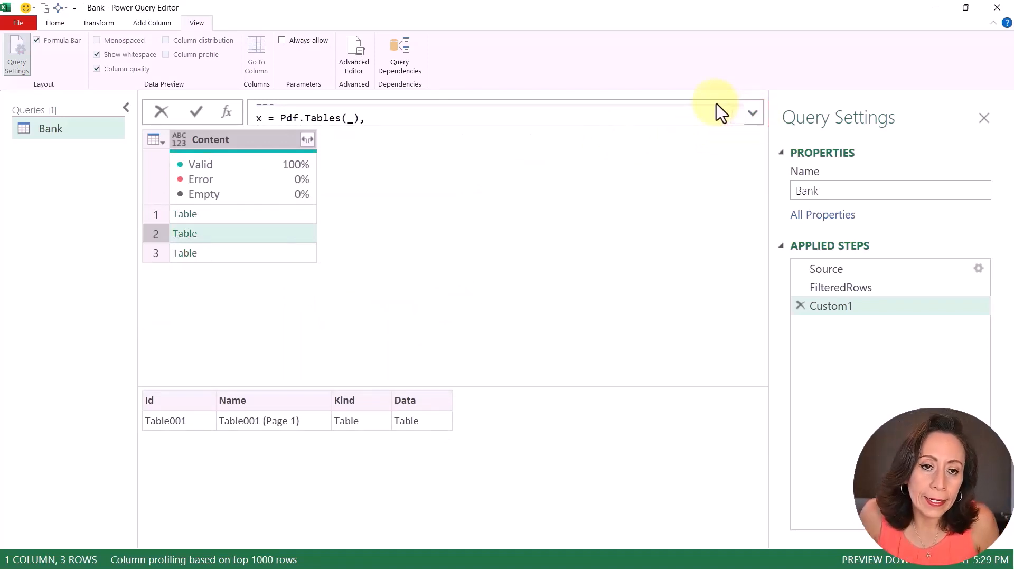
left_click(304, 140)
left_click(309, 144)
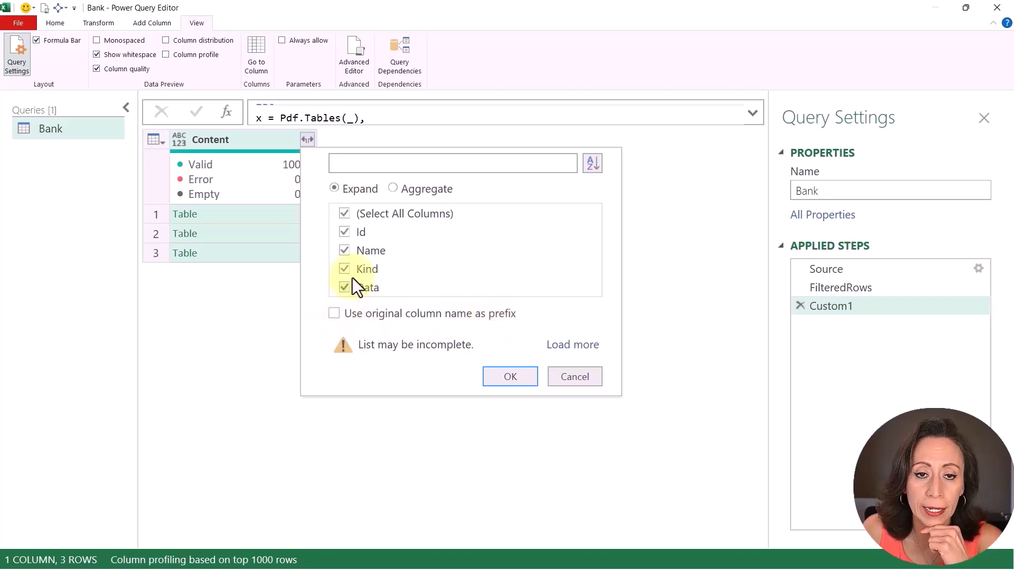
left_click(344, 213)
left_click(344, 291)
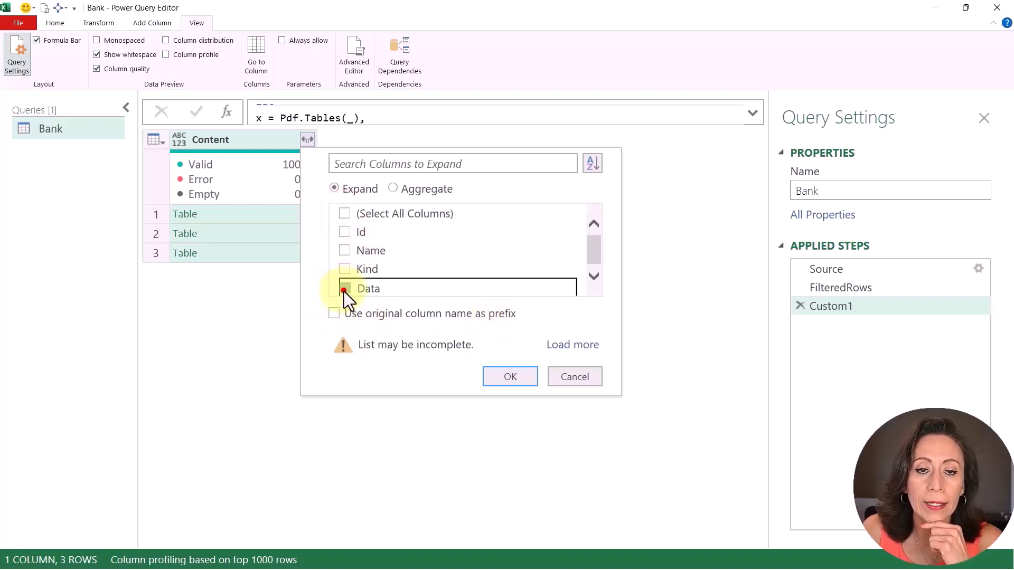
left_click(528, 376)
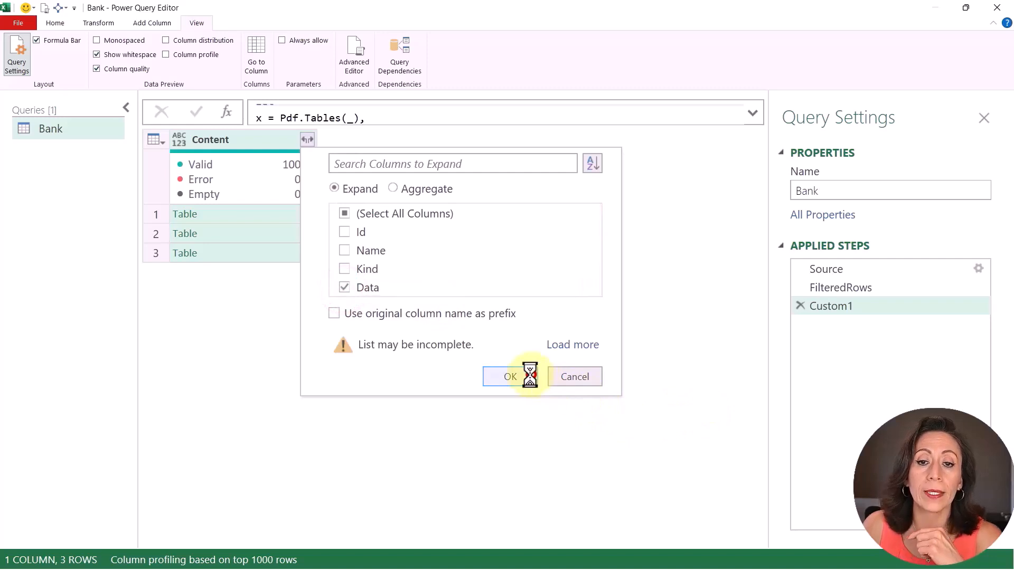
- Preview the nested table in each row of the Data column, enlarging the preview area
left_click(309, 213)
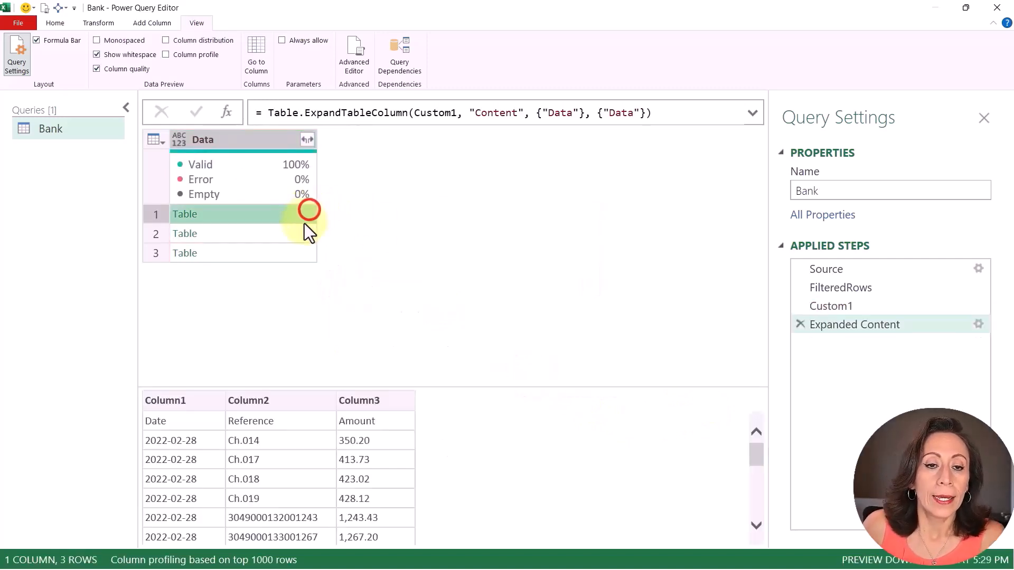
left_click(302, 227)
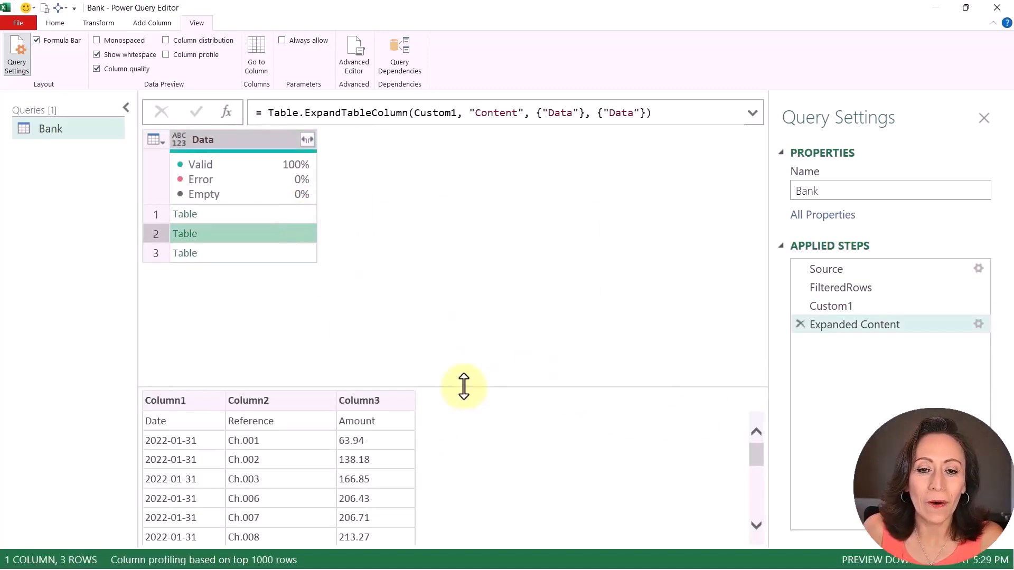
left_click_drag(464, 385, 482, 305)
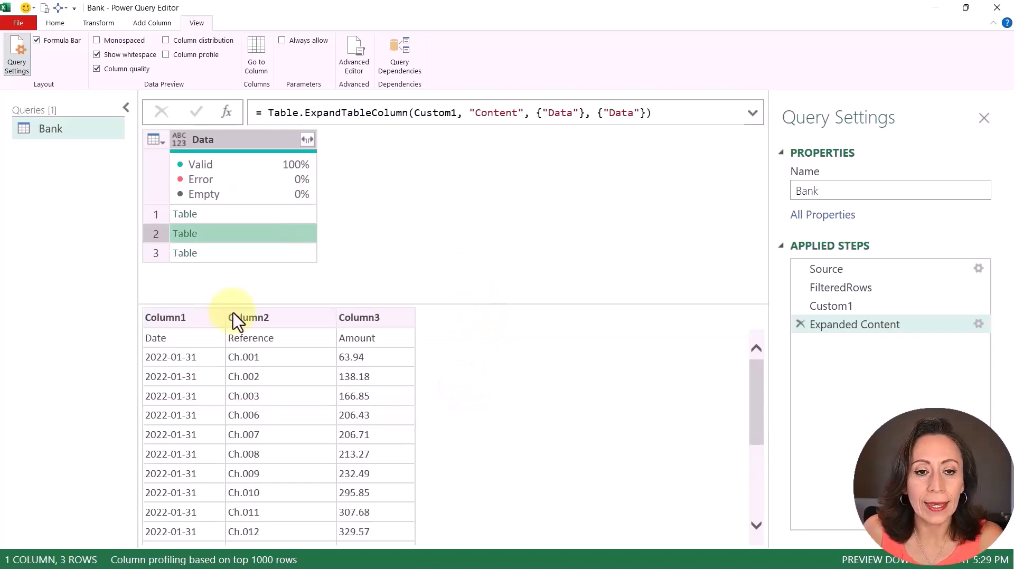
left_click(238, 253)
- Rename the Expanded Content step as ExpandedContent and the Custom1 step as TblTransColContent
double_click(908, 326)
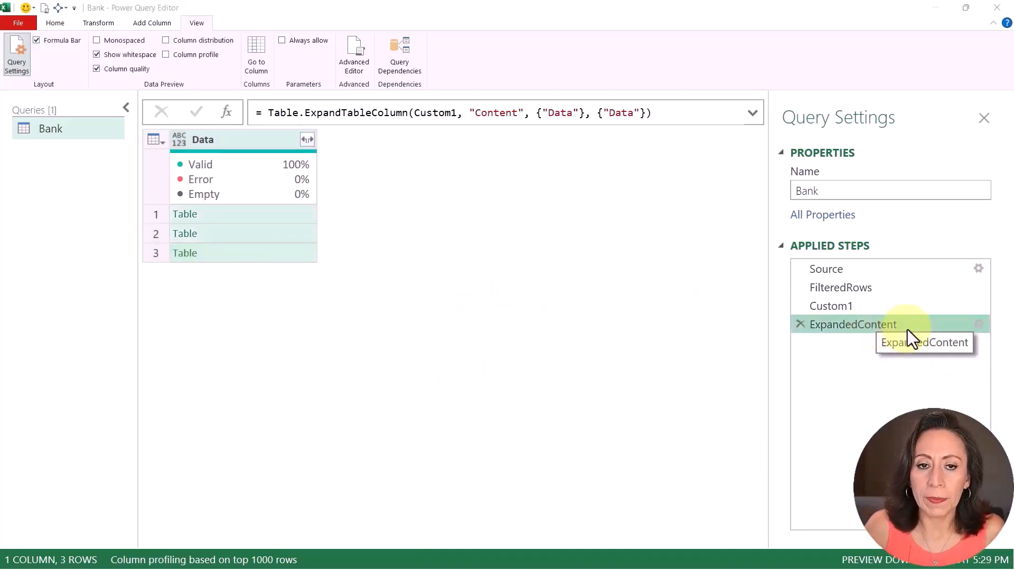
left_click(867, 310)
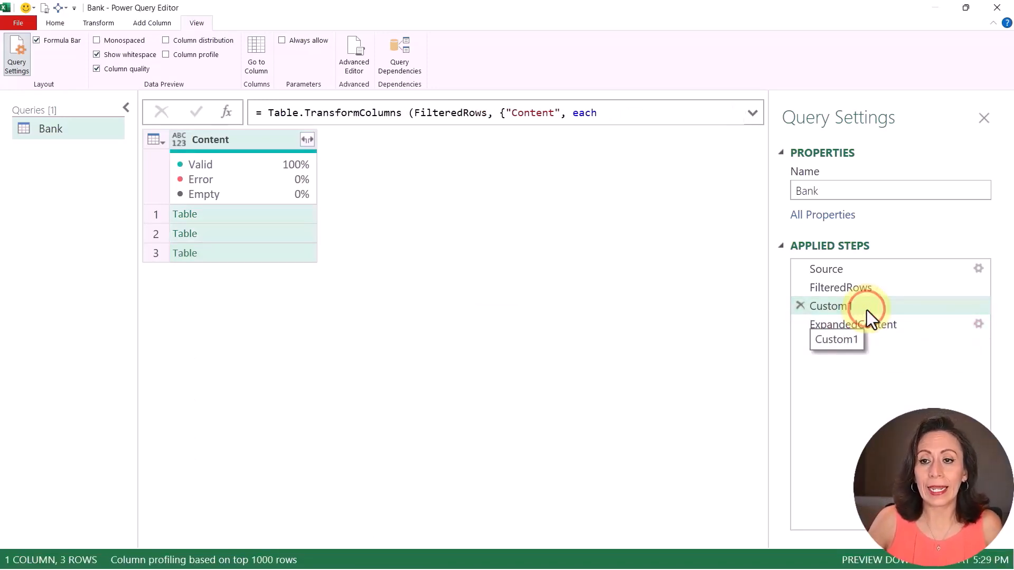
left_click(866, 309)
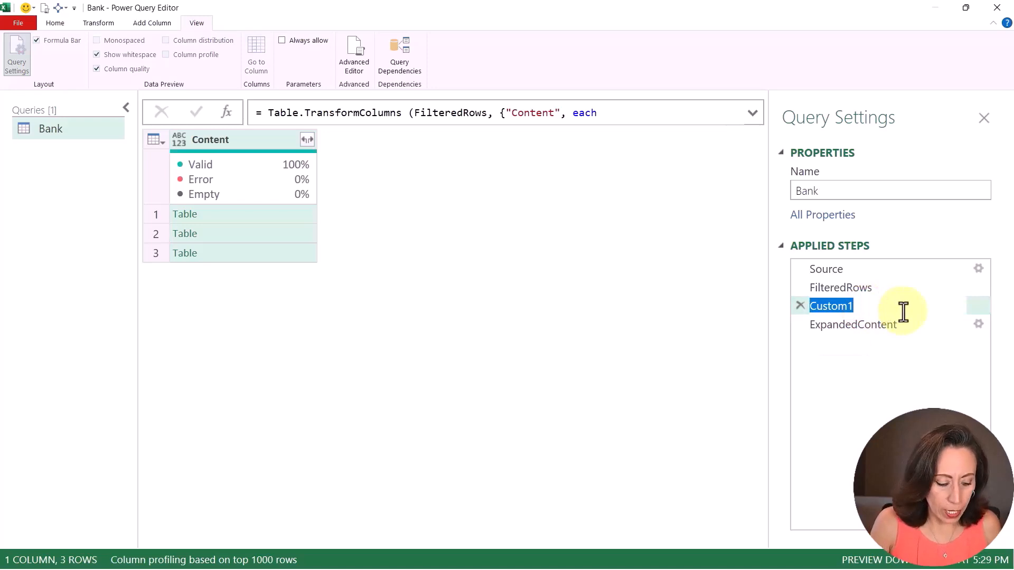
type("TblTransColContent")
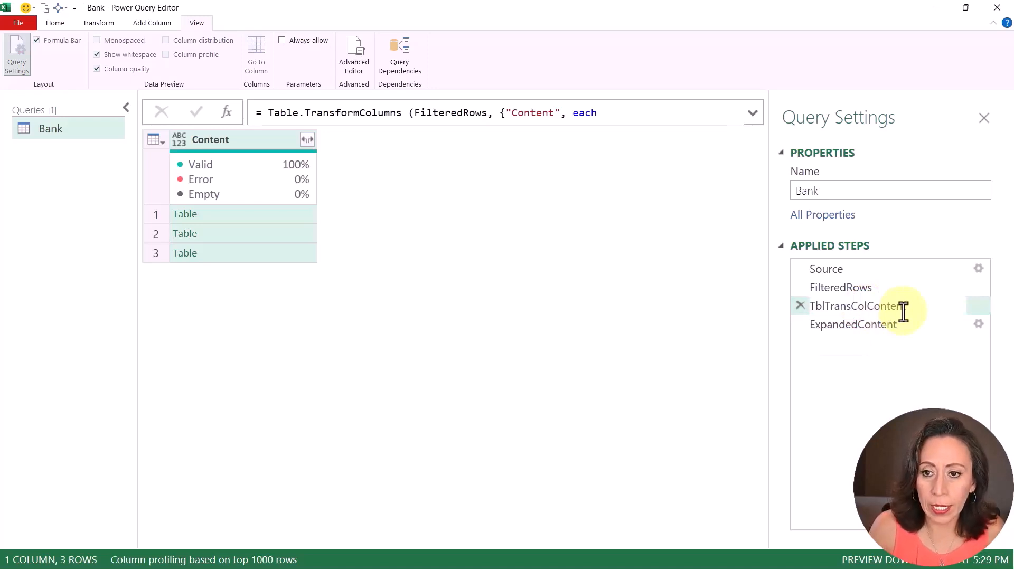
key("Return")
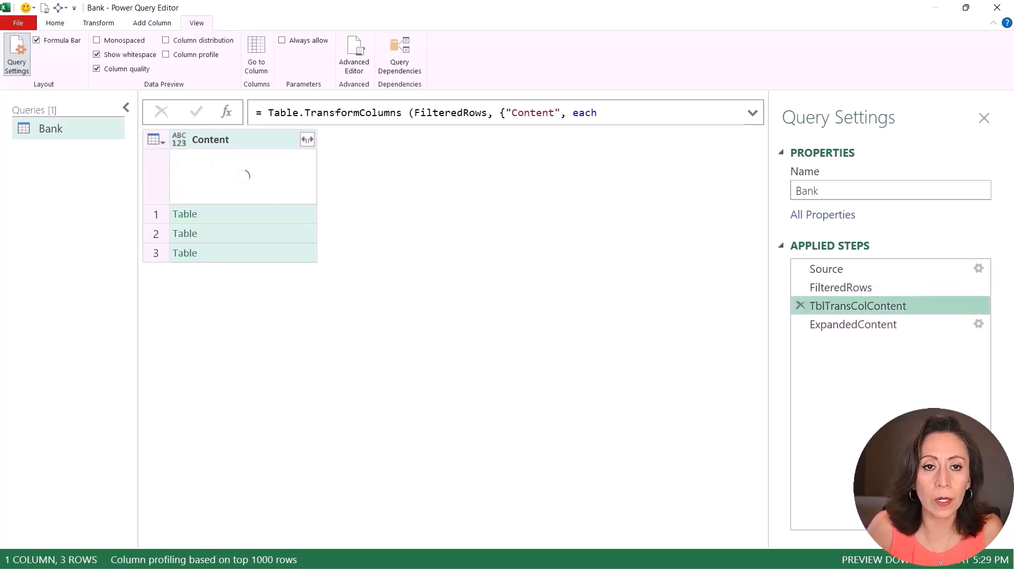
- Return to the ExpandedContent step and preview the nested table in the first row of the Data column
left_click(861, 318)
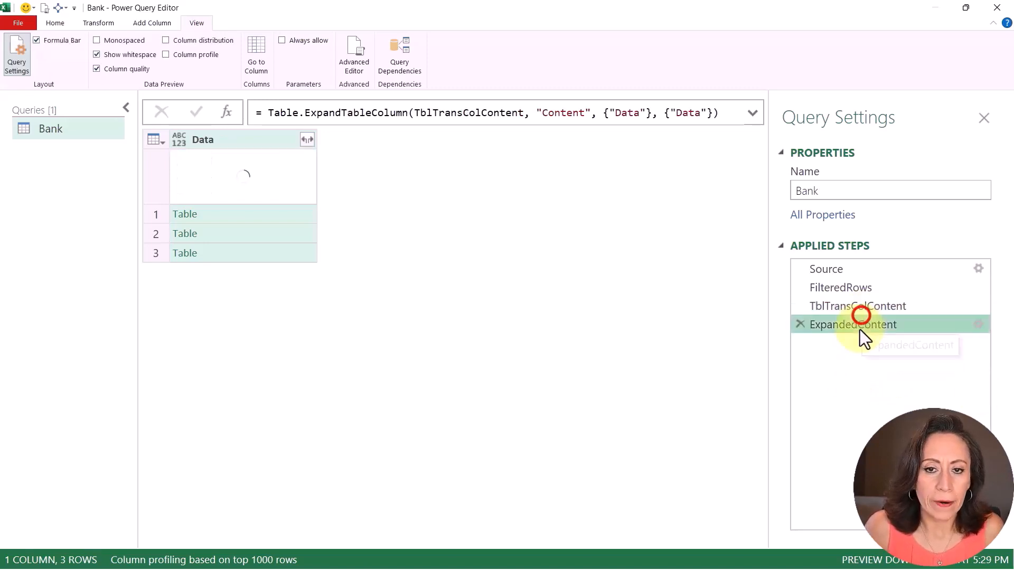
left_click(298, 215)
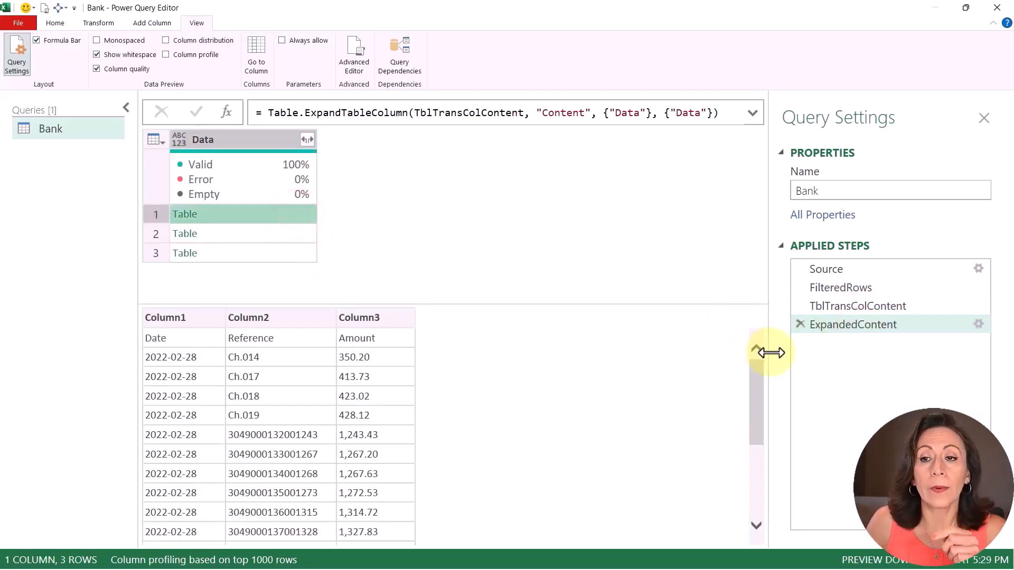
left_click(392, 337)
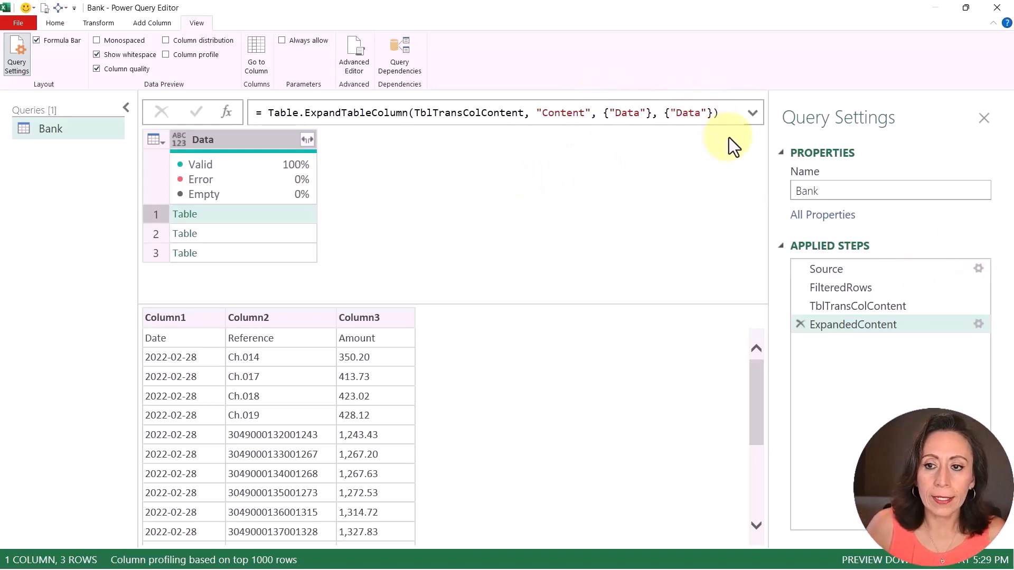
- Add a custom step after ExpandedContent and start its formula as Table.TransformColumns with ExpandedContent as the table argument
left_click(229, 115)
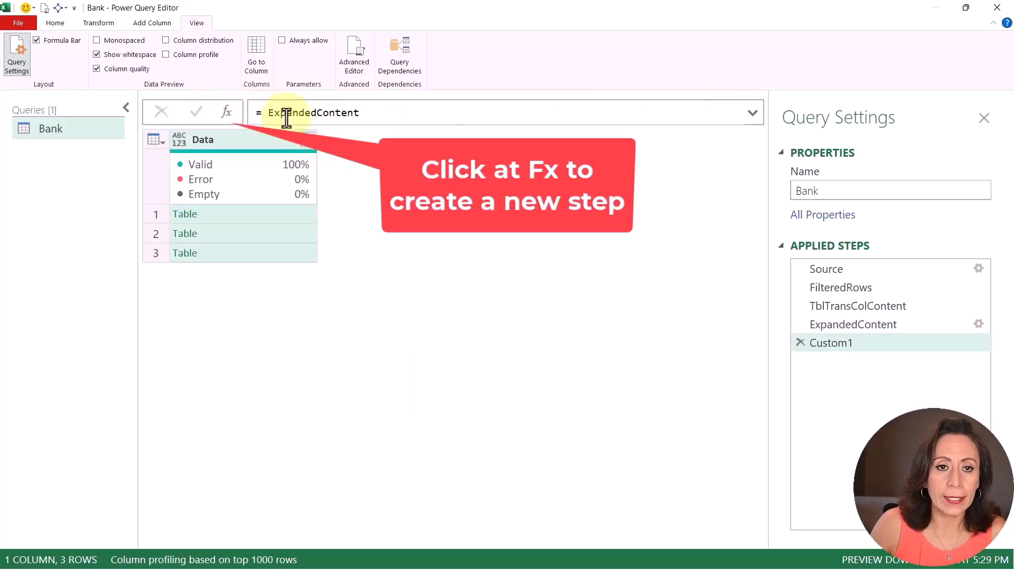
left_click(267, 113)
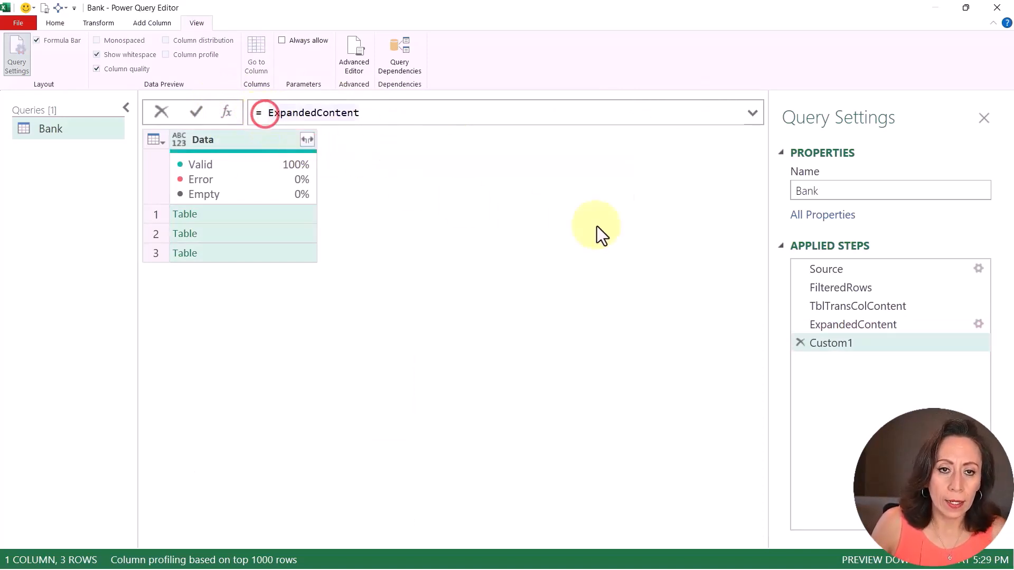
type("tat")
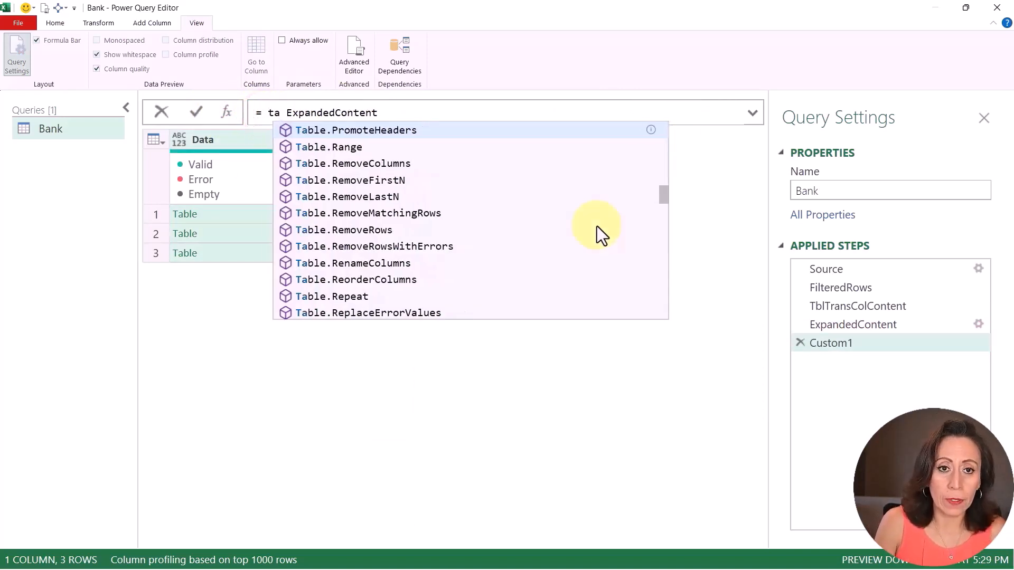
type("r")
key("Tab")
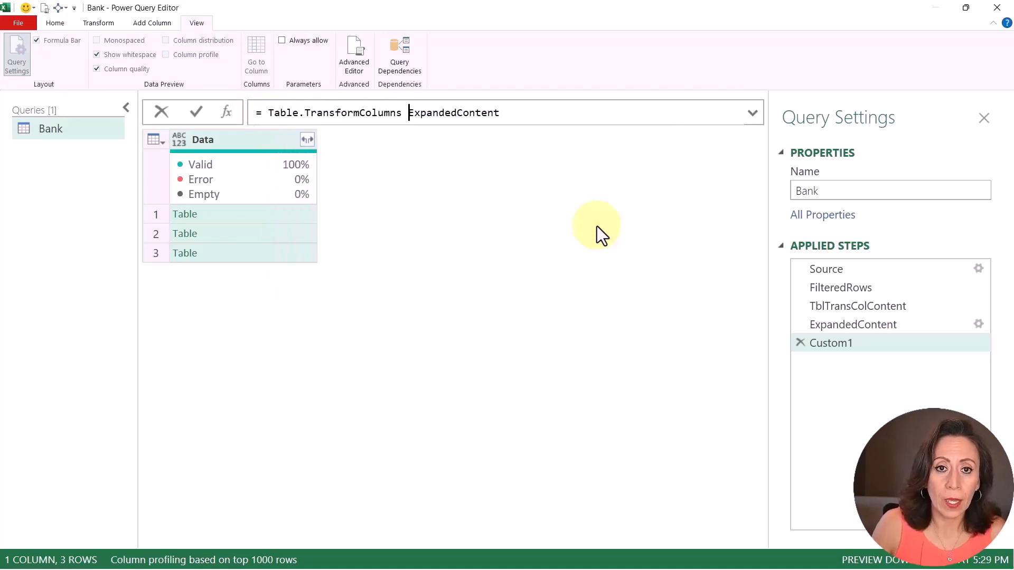
type("(")
key("End")
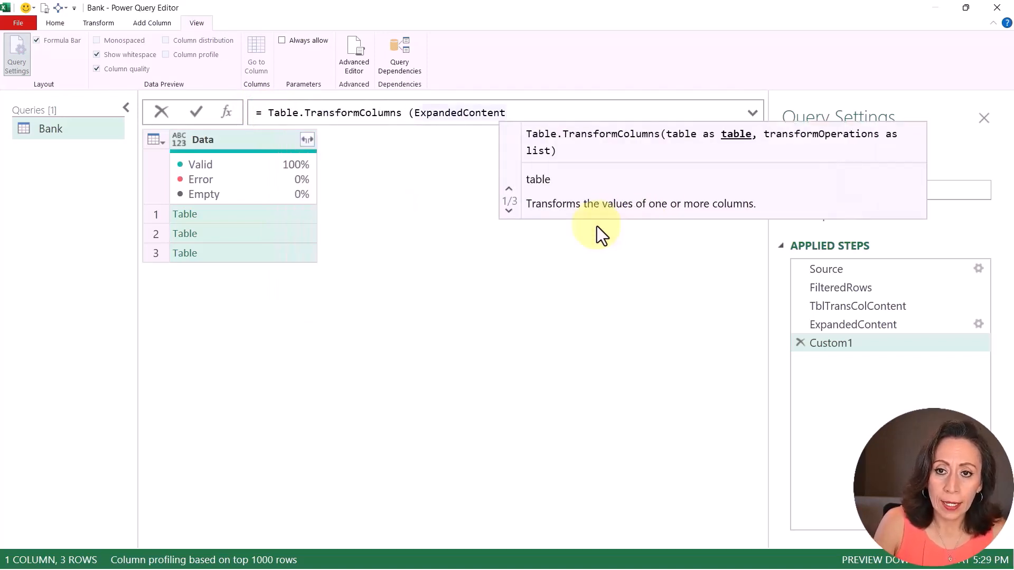
type(",")
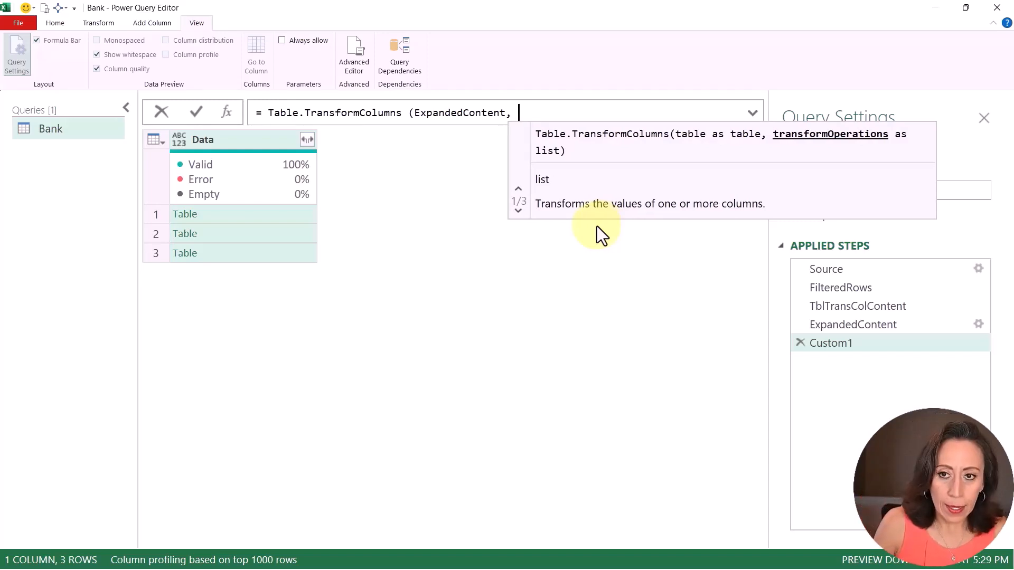
- Complete the formula with the transformation list {"Data", each Table.PromoteHeaders(_)} to promote headers in every nested table
type("{")
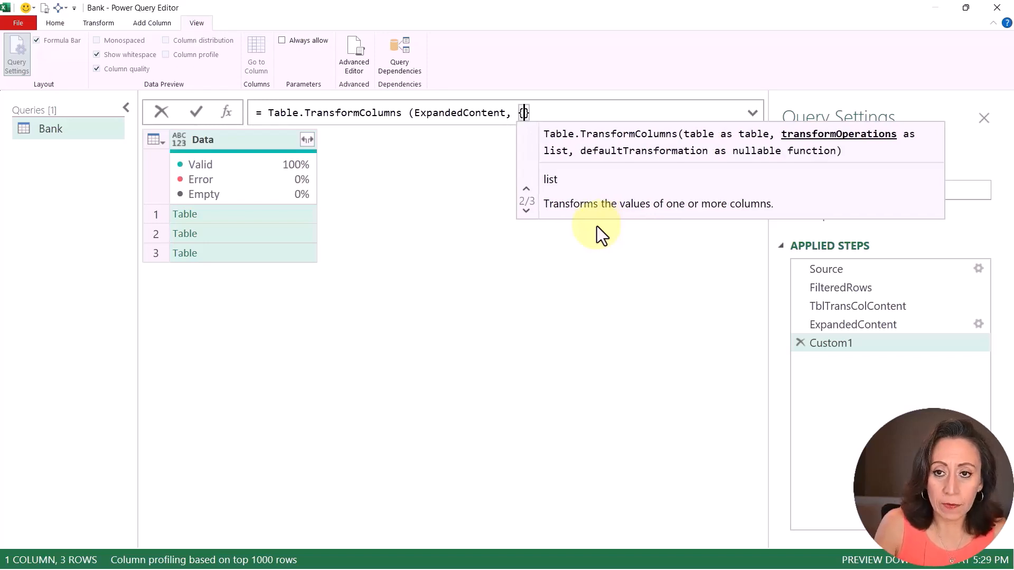
type("\"")
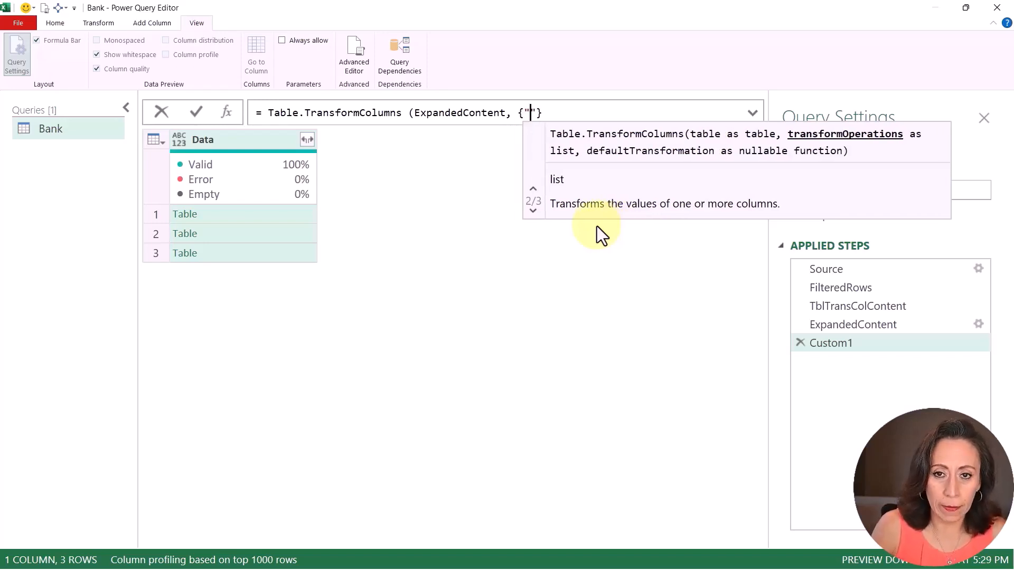
type("ta")
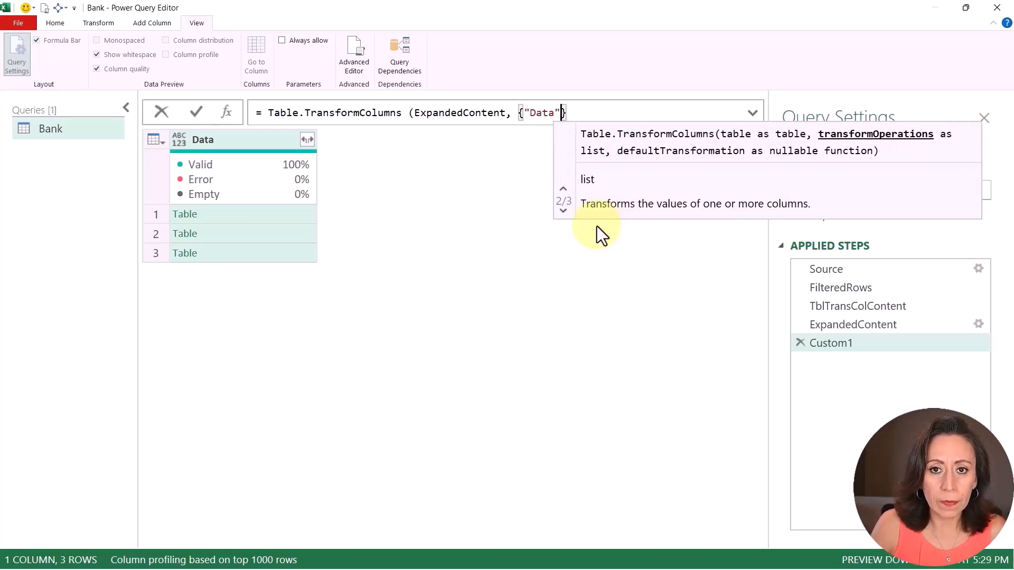
type(", each ")
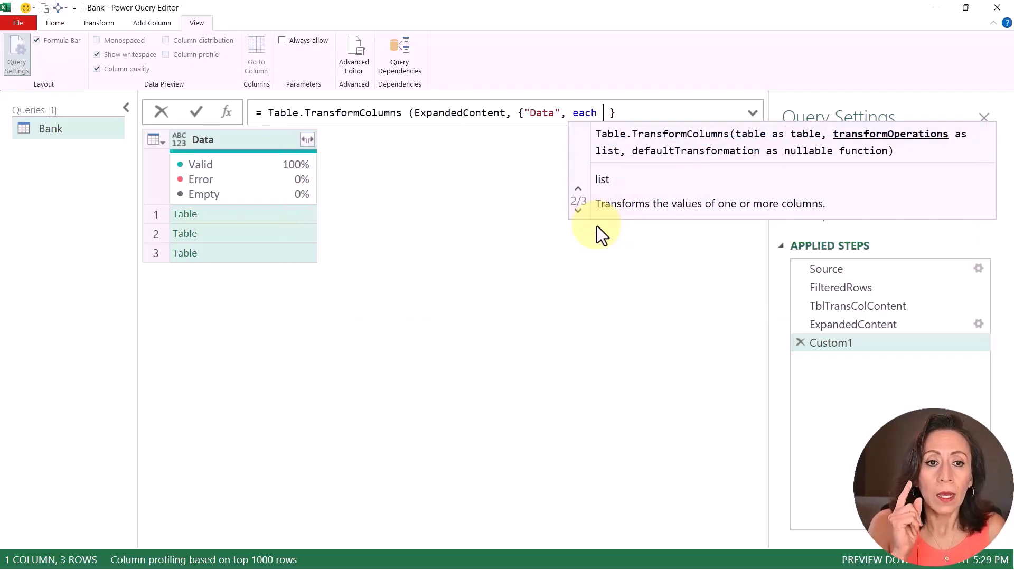
type(" prom")
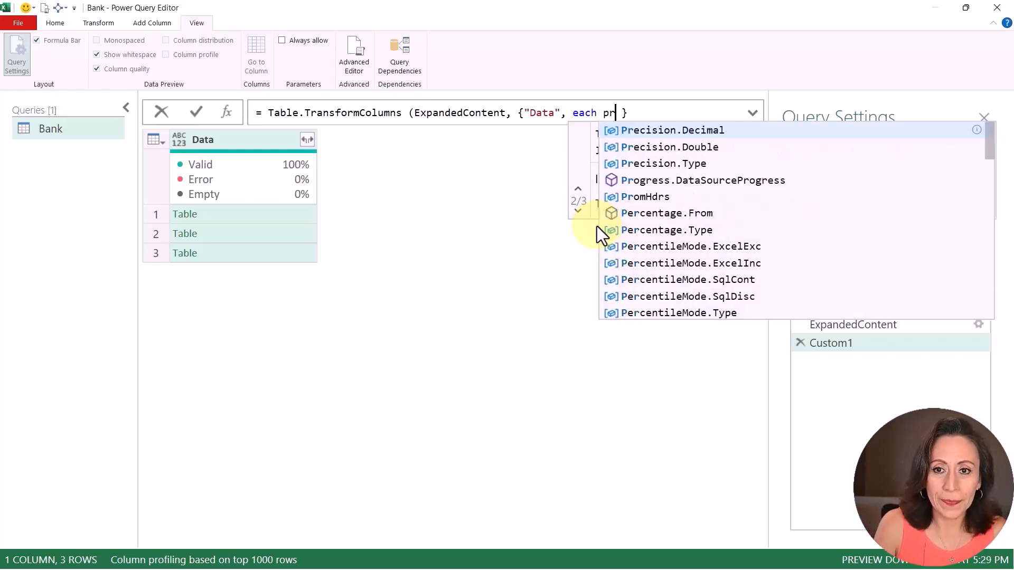
key("Down")
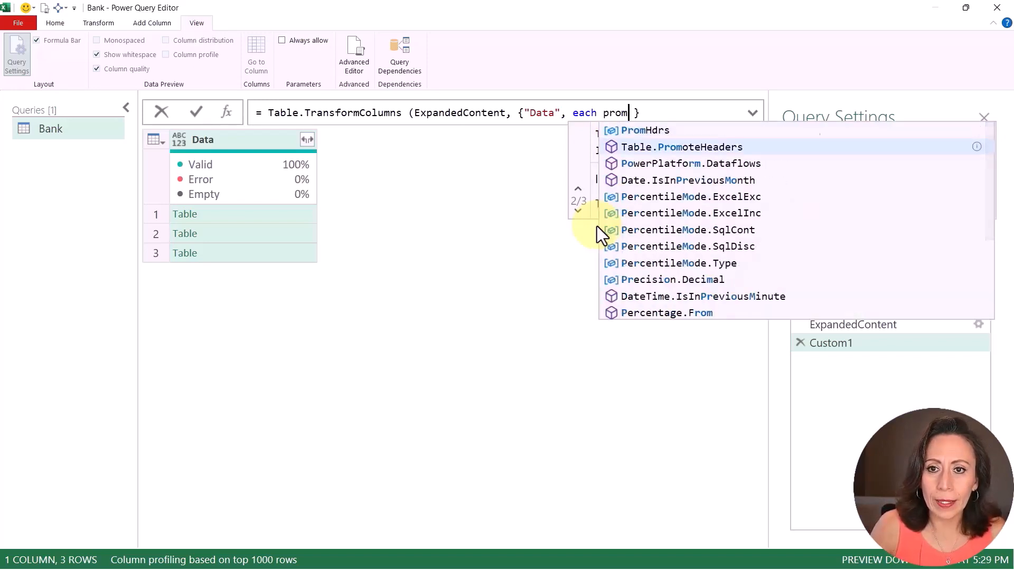
key("Tab")
type("(")
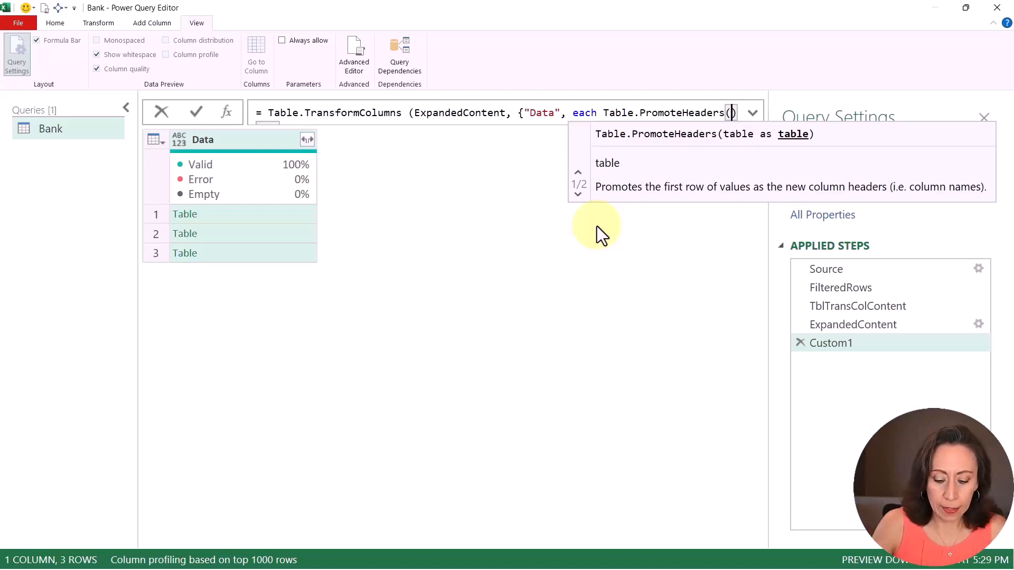
type("_")
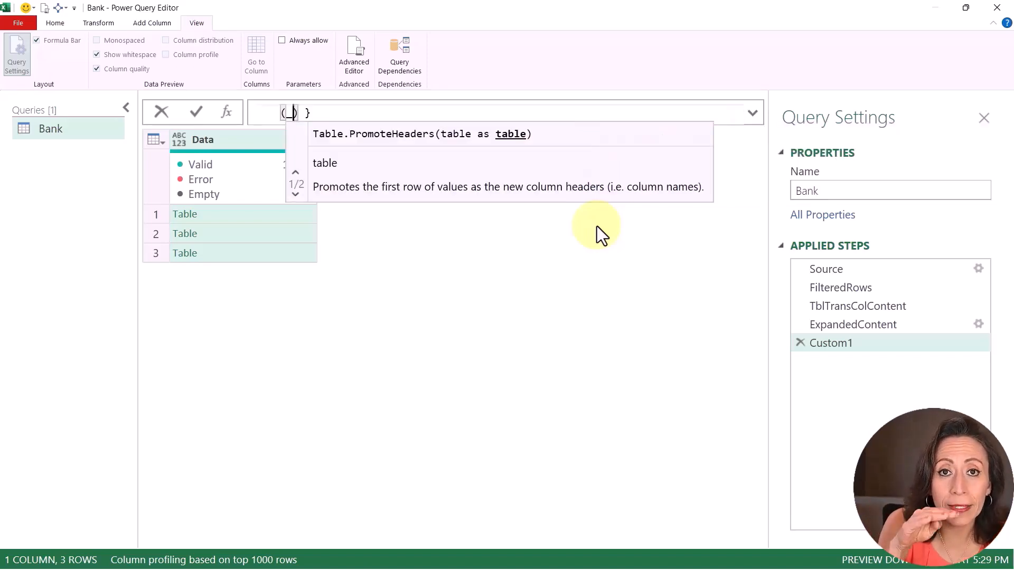
key("End")
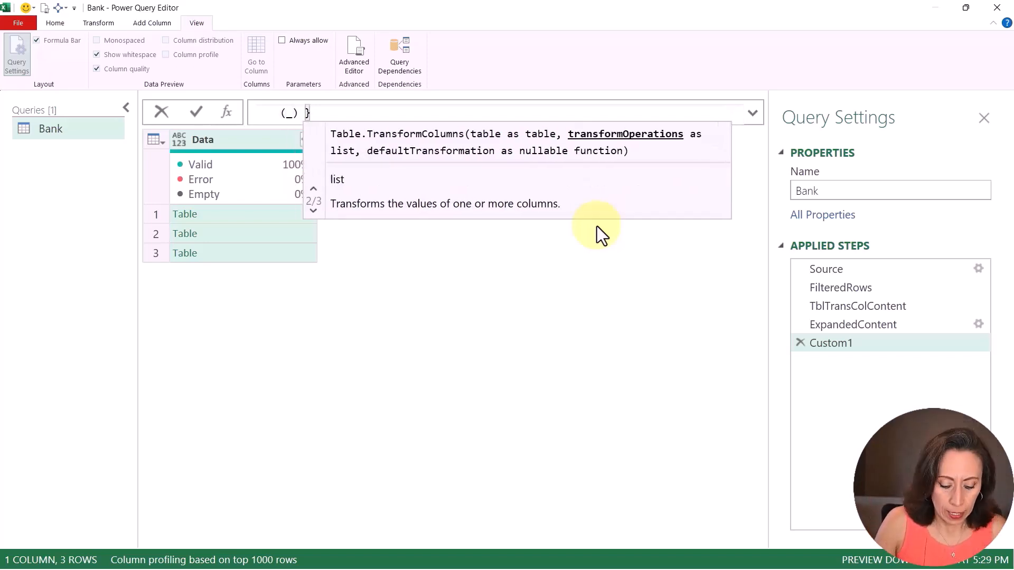
type(")")
key("Return")
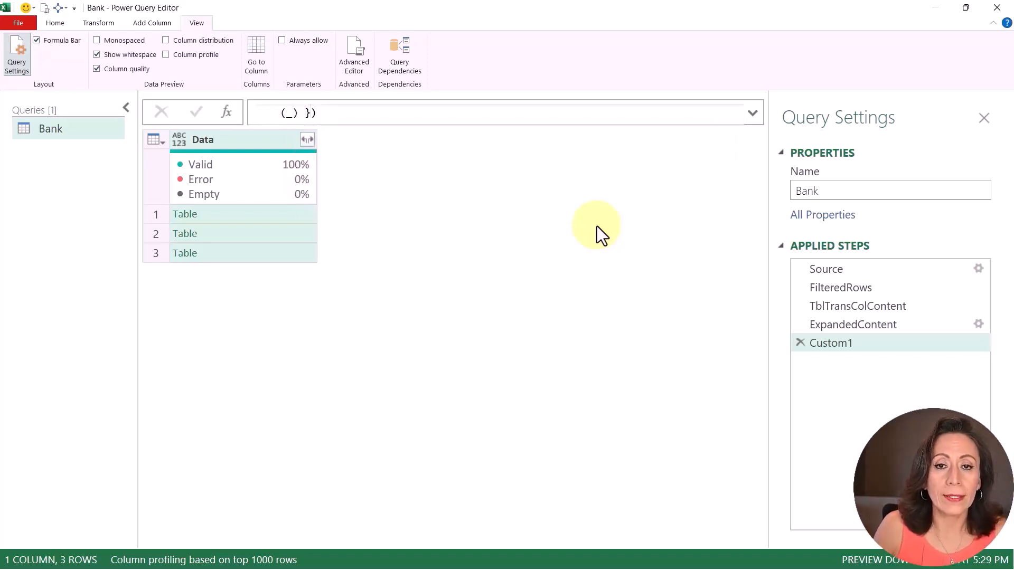
- Preview the nested table in each of the three rows of the Data column to check the promoted headers
left_click(305, 213)
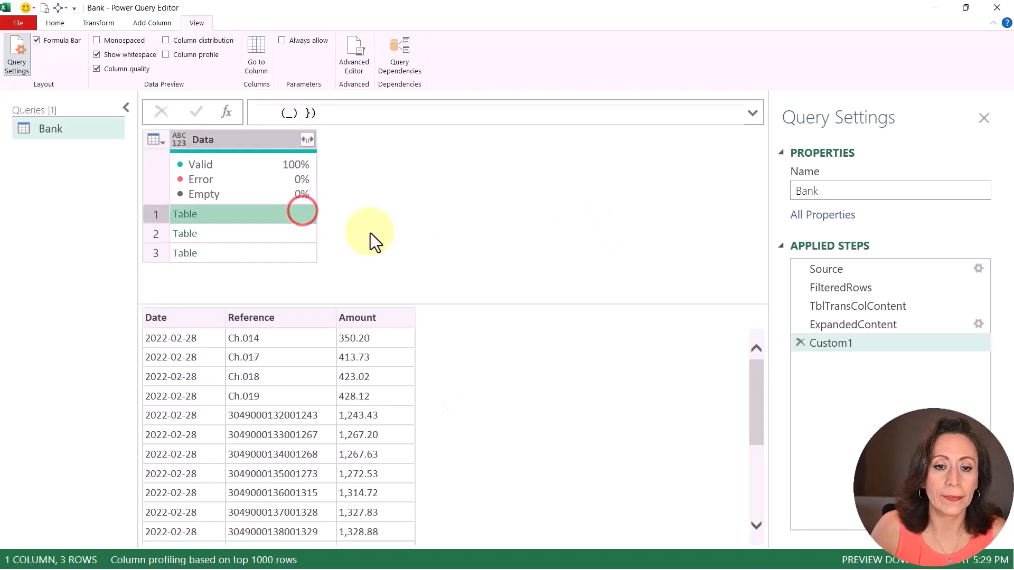
left_click(296, 235)
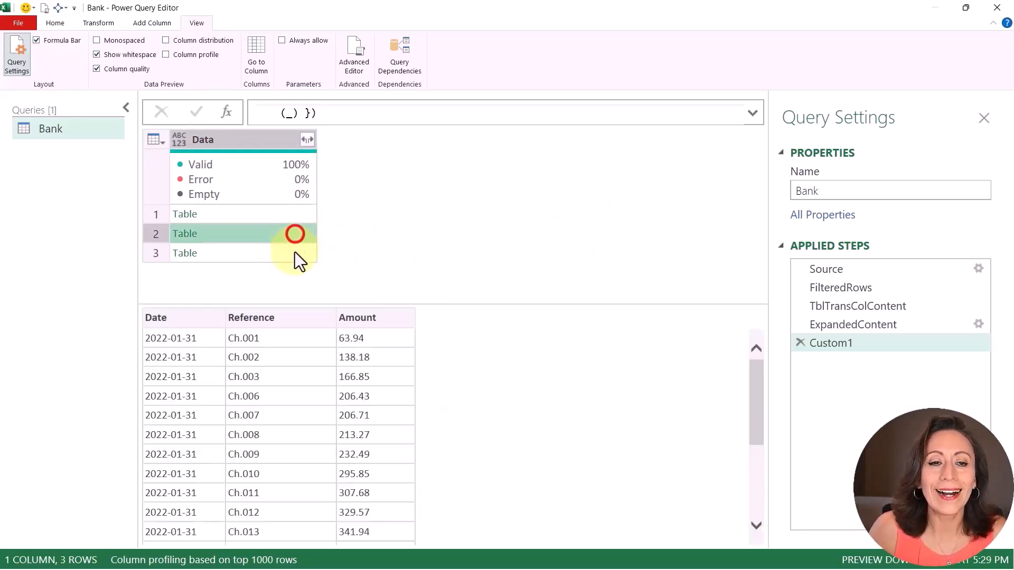
left_click(294, 251)
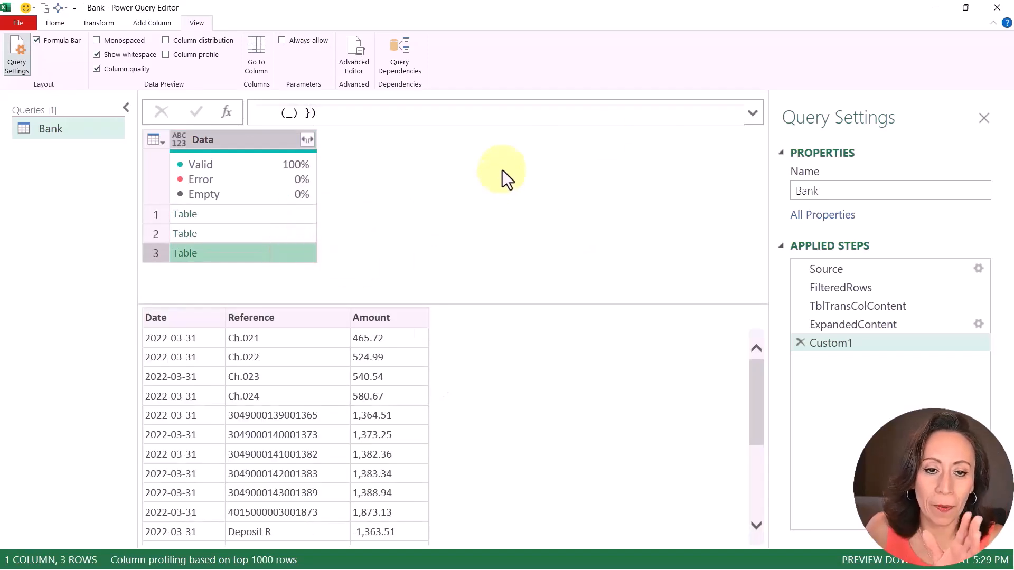
- Expand the formula bar to show the whole formula and rename the Custom1 step as PromHdrs
left_click(752, 113)
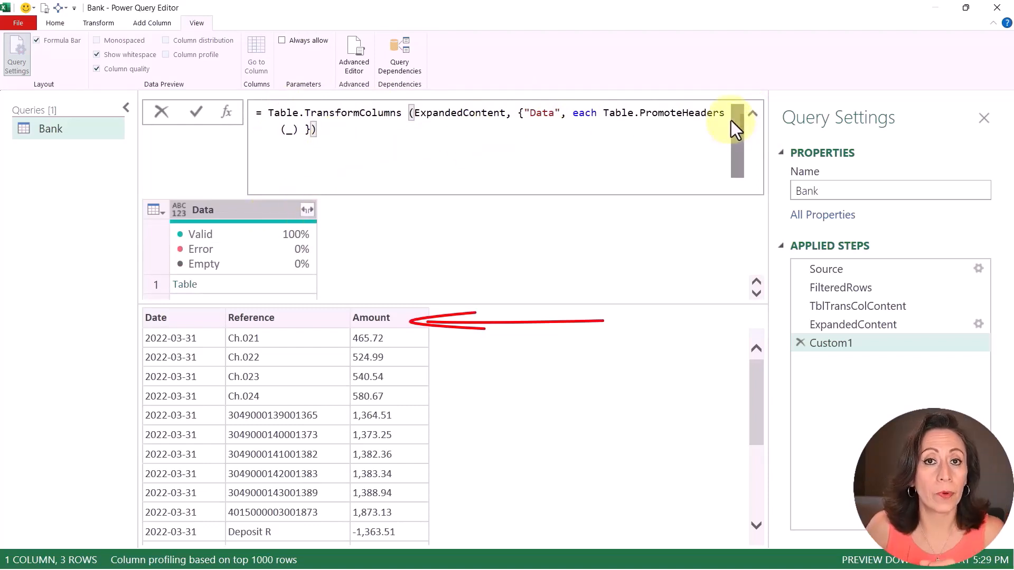
left_click(869, 349)
double_click(877, 344)
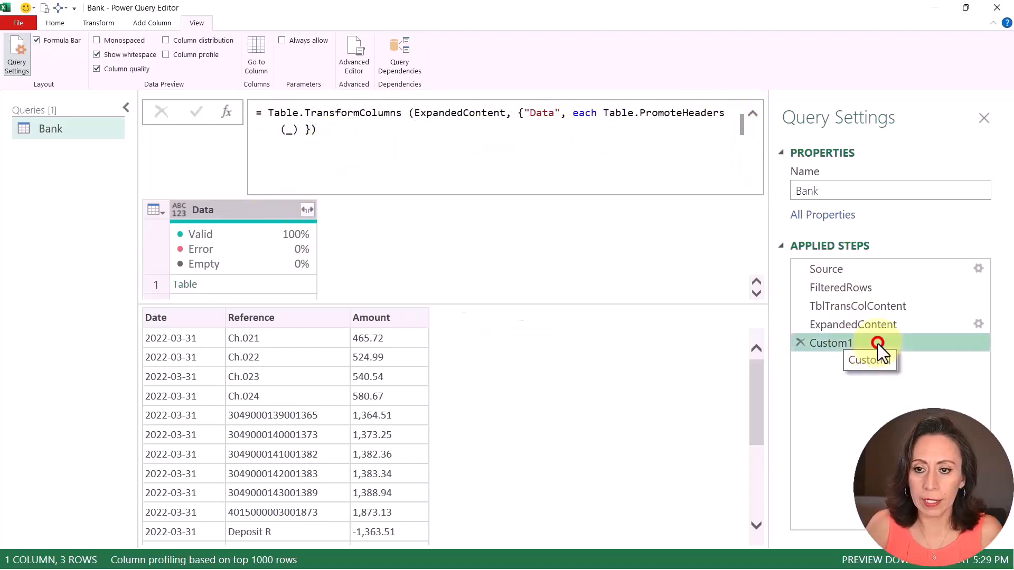
type("PromHdrs")
key("Return")
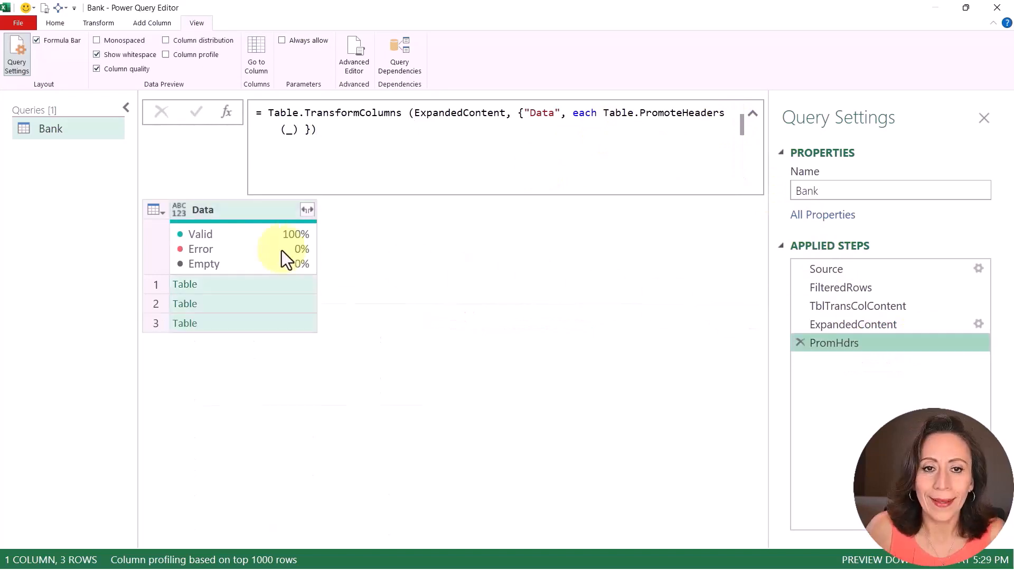
- Preview the nested table in the first row of the PromHdrs step and collapse the formula bar
left_click(265, 208)
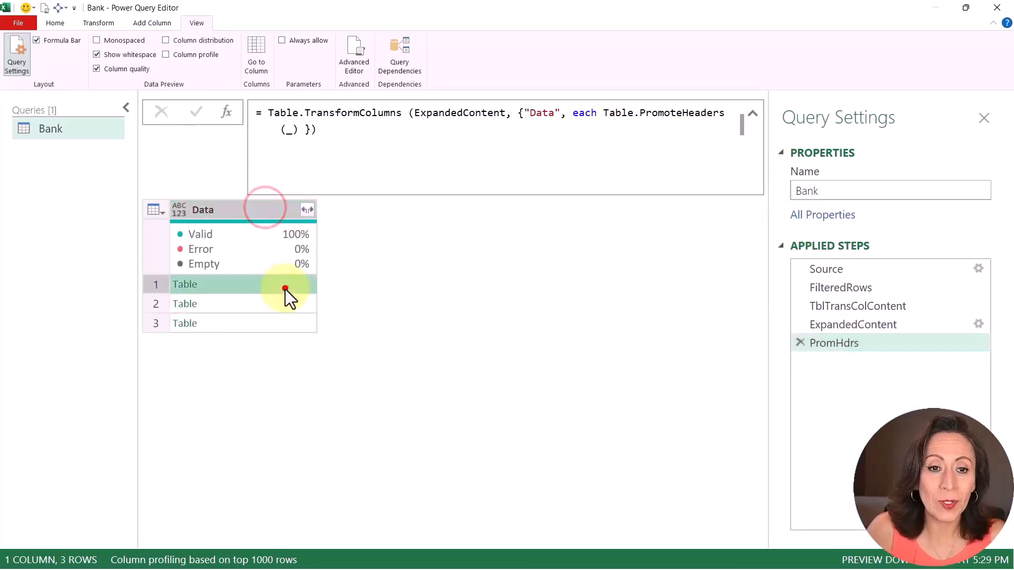
left_click(286, 290)
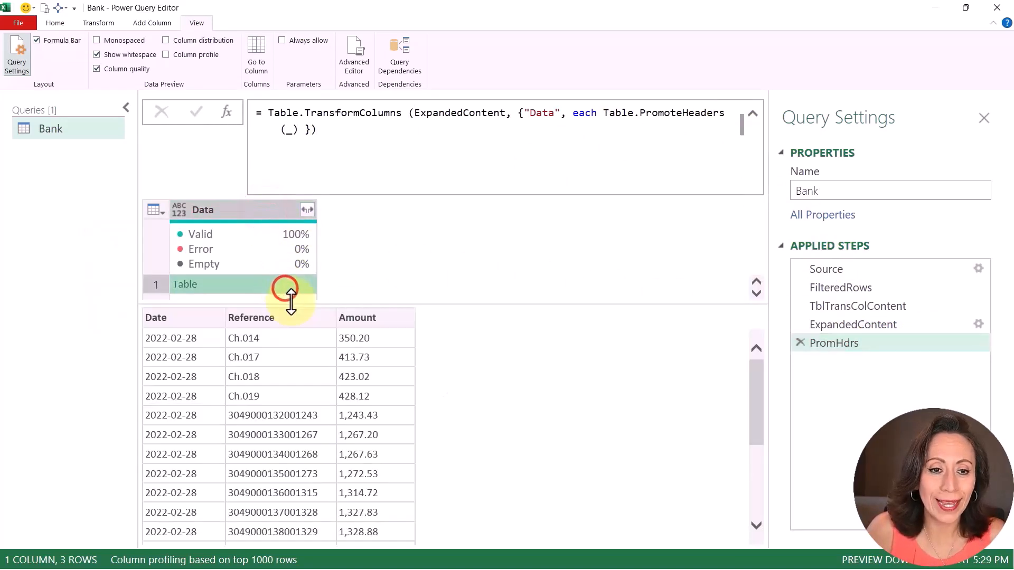
left_click(753, 117)
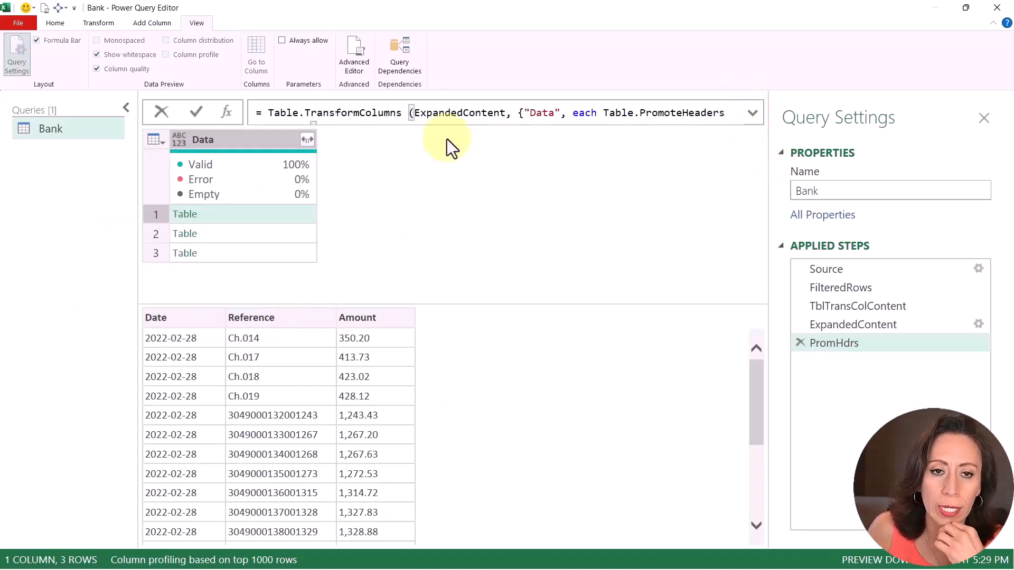
- Expand the Data column to Date, Reference and Amount to examine the column list in its formula, and delete that step
left_click(307, 141)
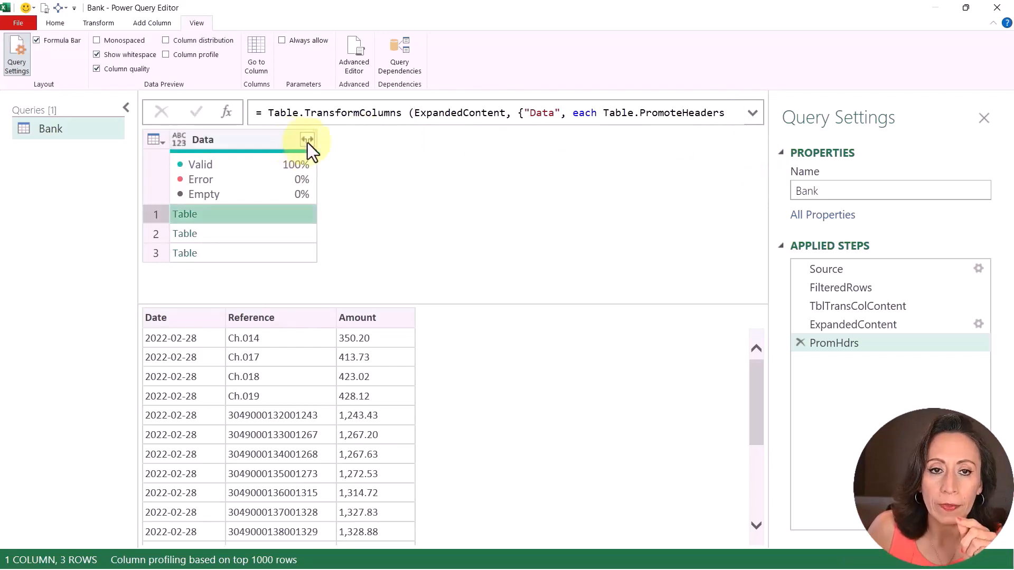
left_click(307, 140)
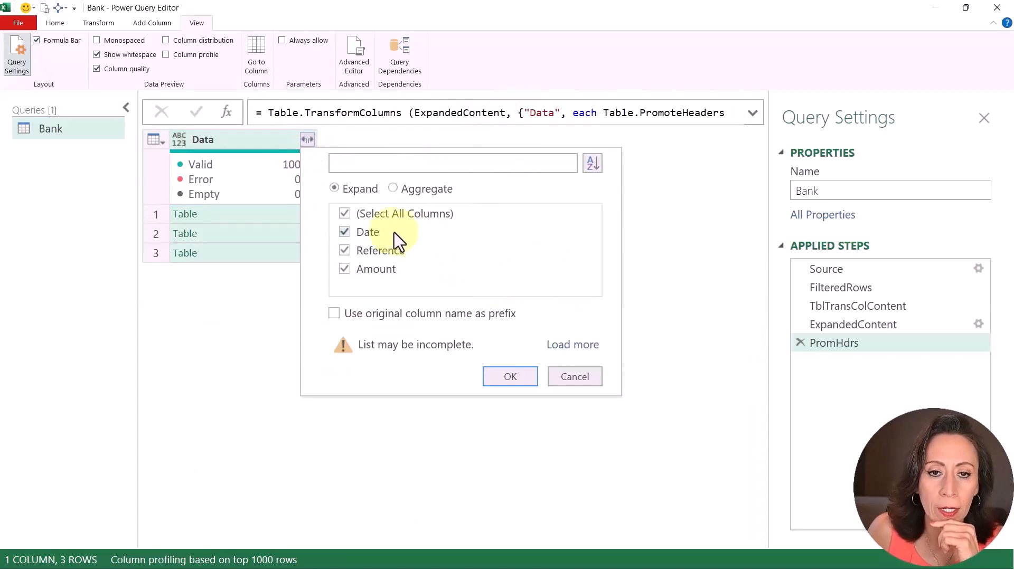
left_click(519, 373)
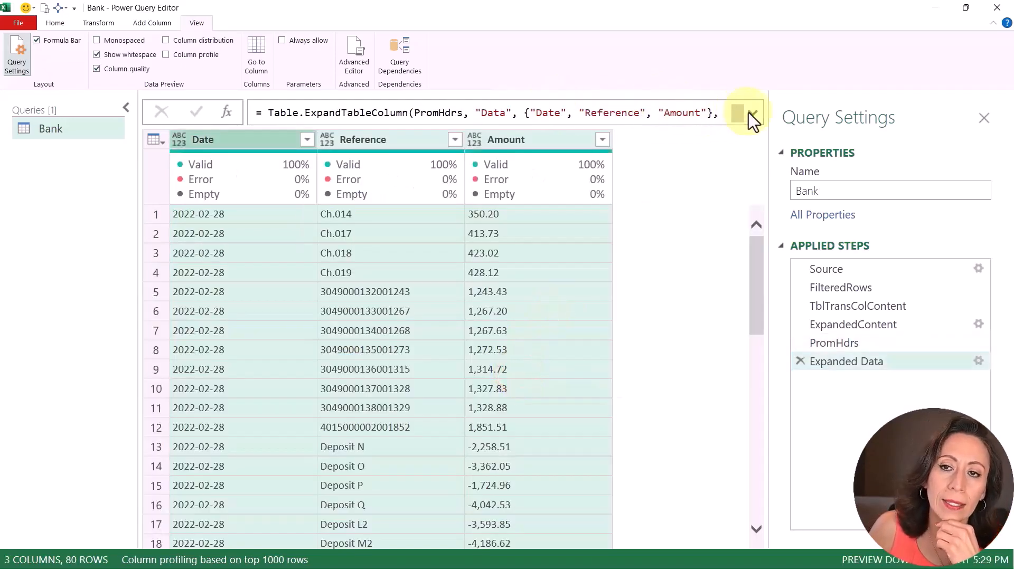
left_click(750, 113)
left_click_drag(525, 113, 713, 112)
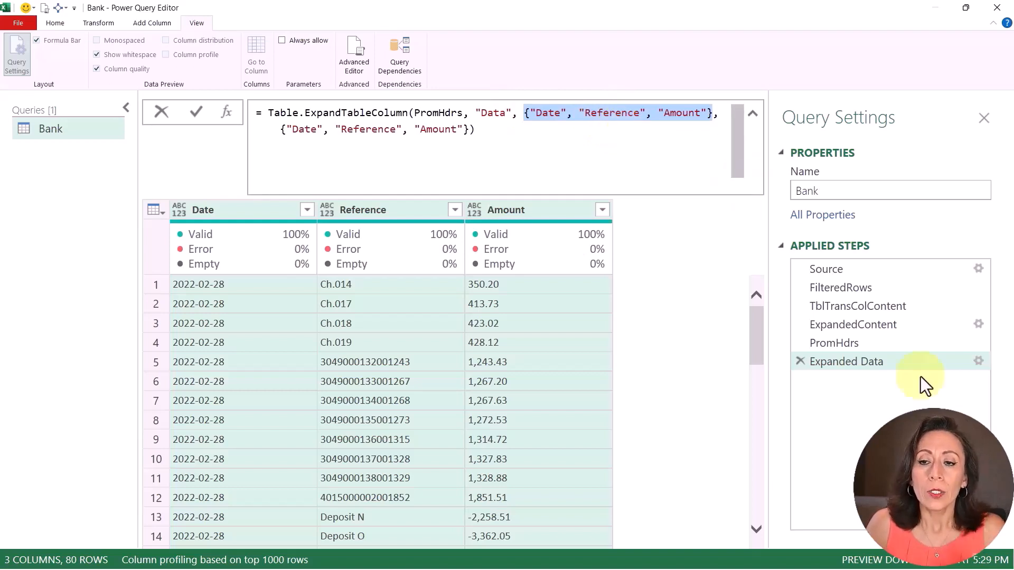
left_click(799, 360)
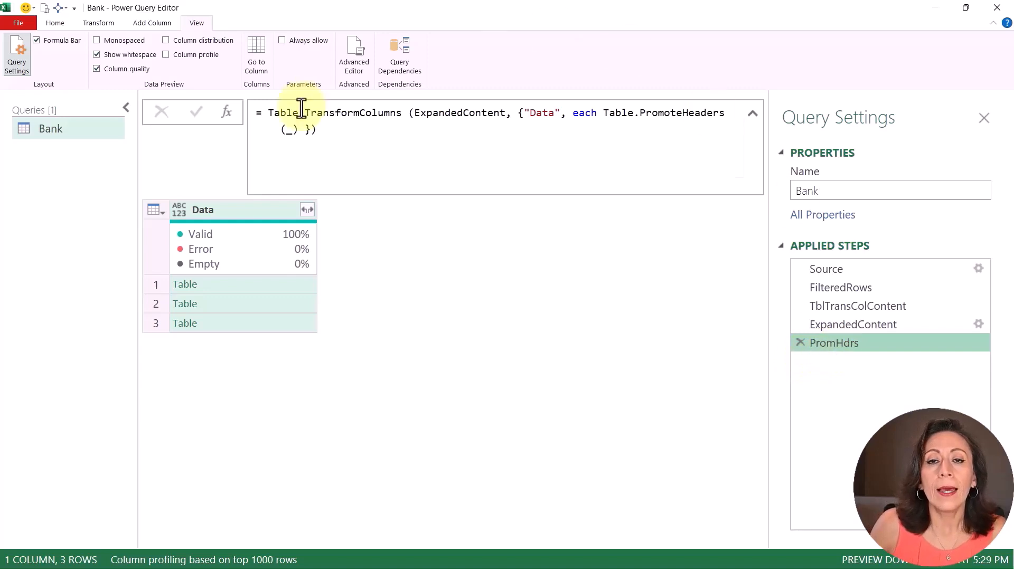
- Add a custom step with the formula = Table.Combine (PromHdrs[Data]) to stack the nested tables, and collapse the formula bar
left_click(223, 113)
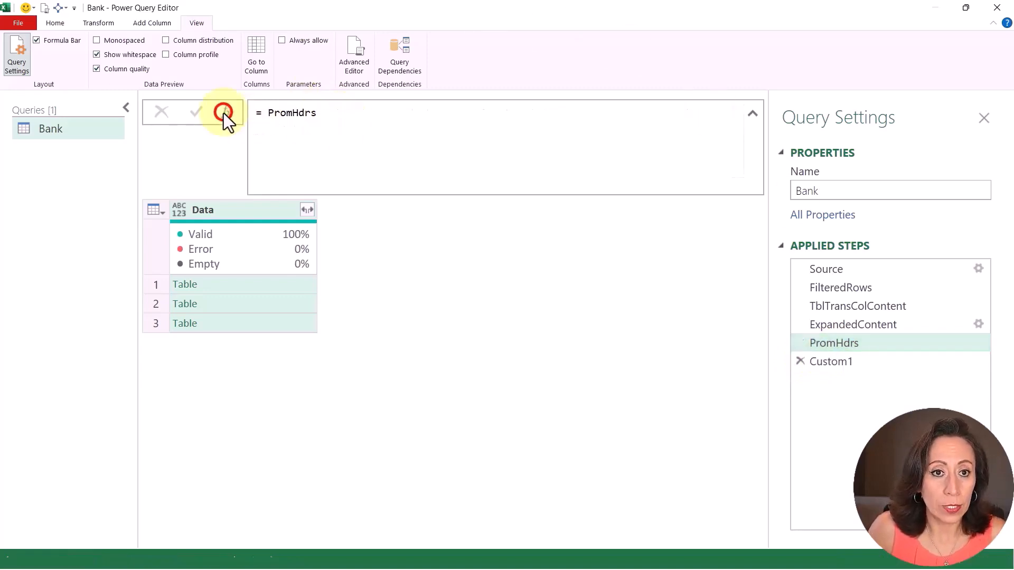
left_click(265, 112)
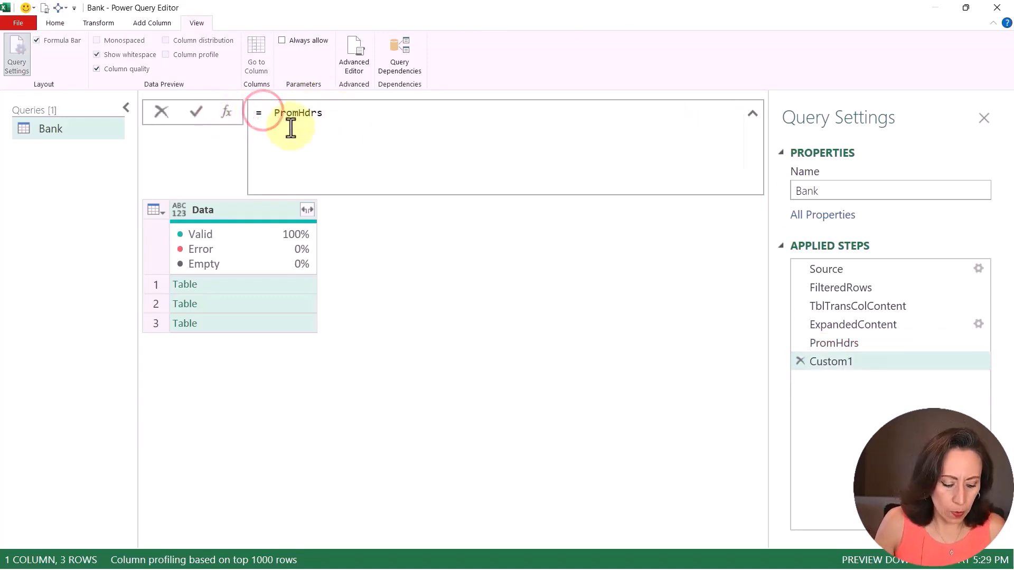
type("tabc")
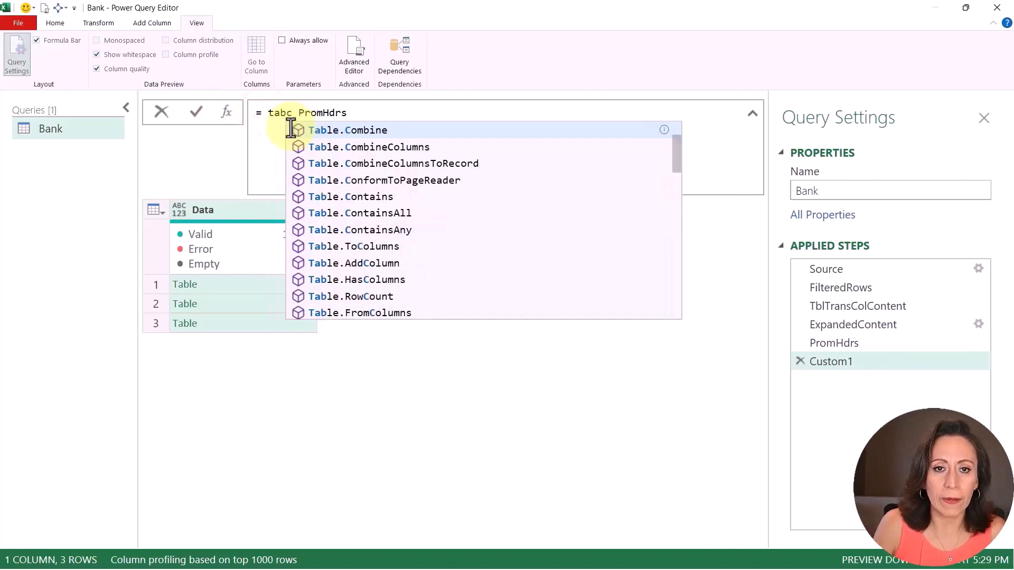
key("Tab")
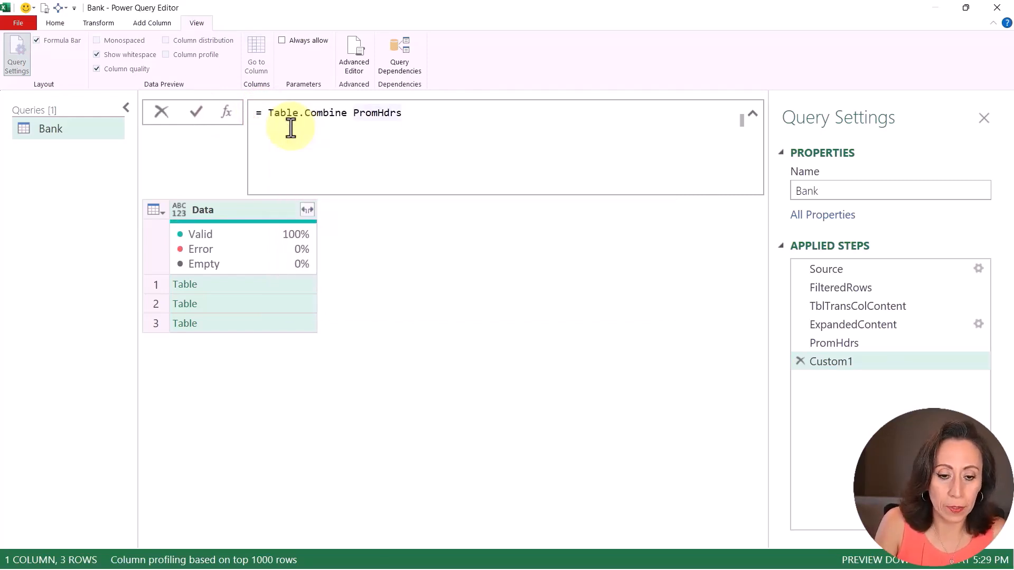
type("(")
key("End")
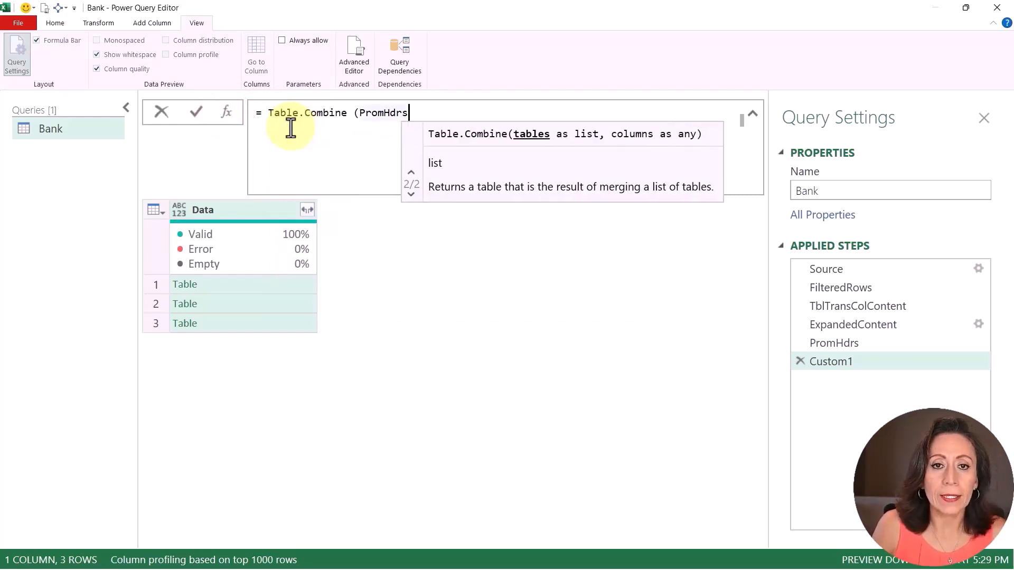
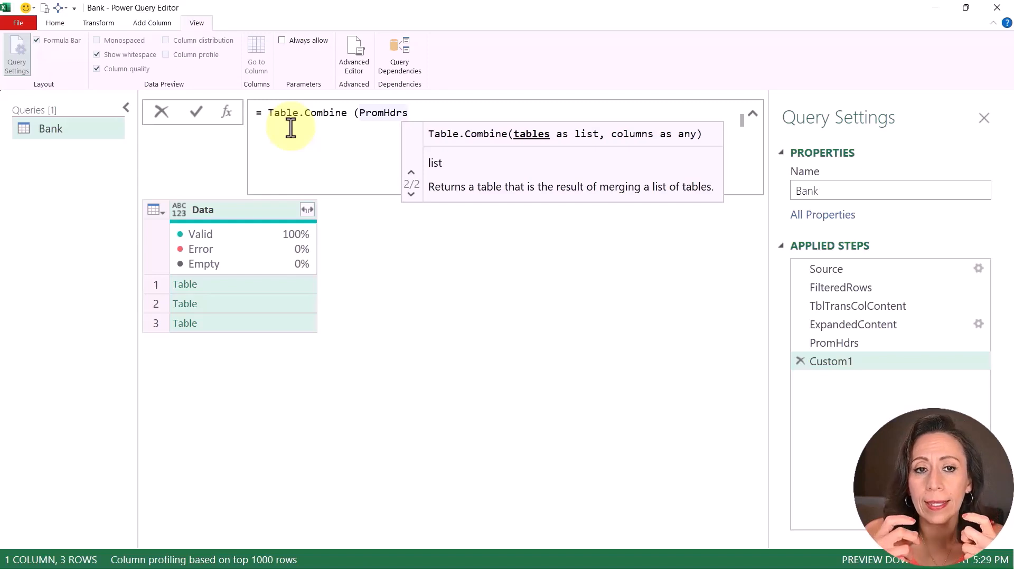
type("[")
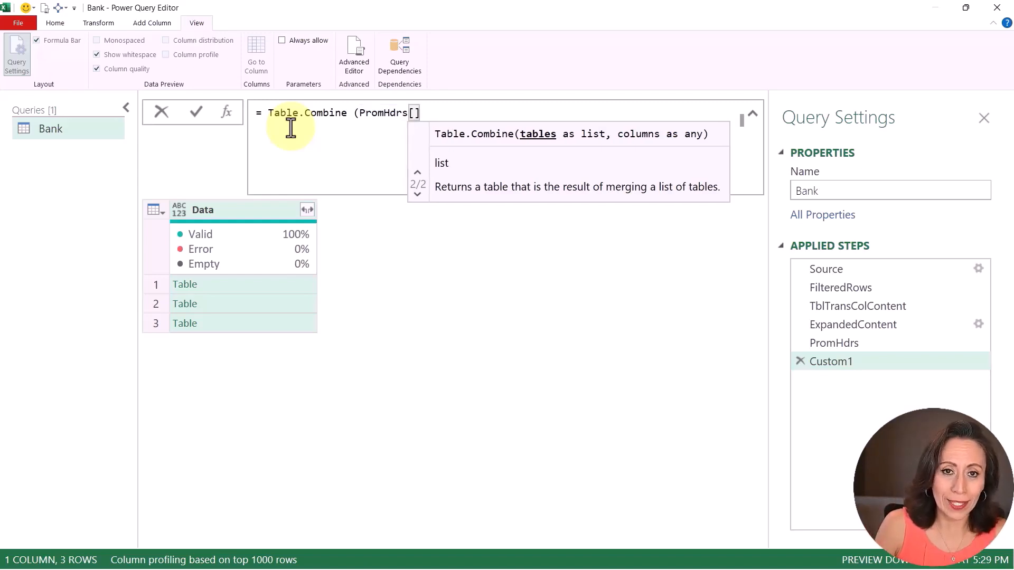
type("Data]")
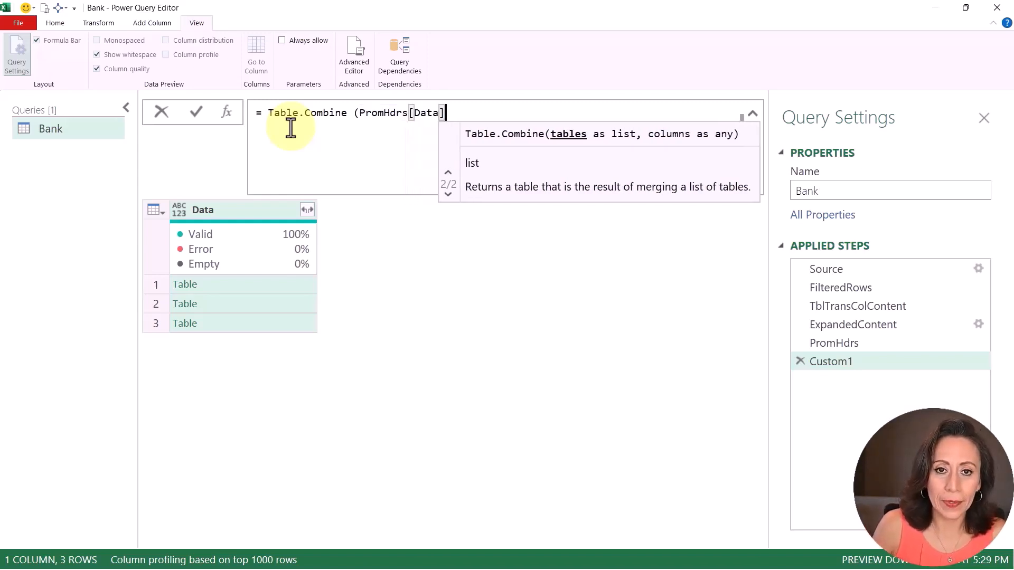
type(")")
key("Return")
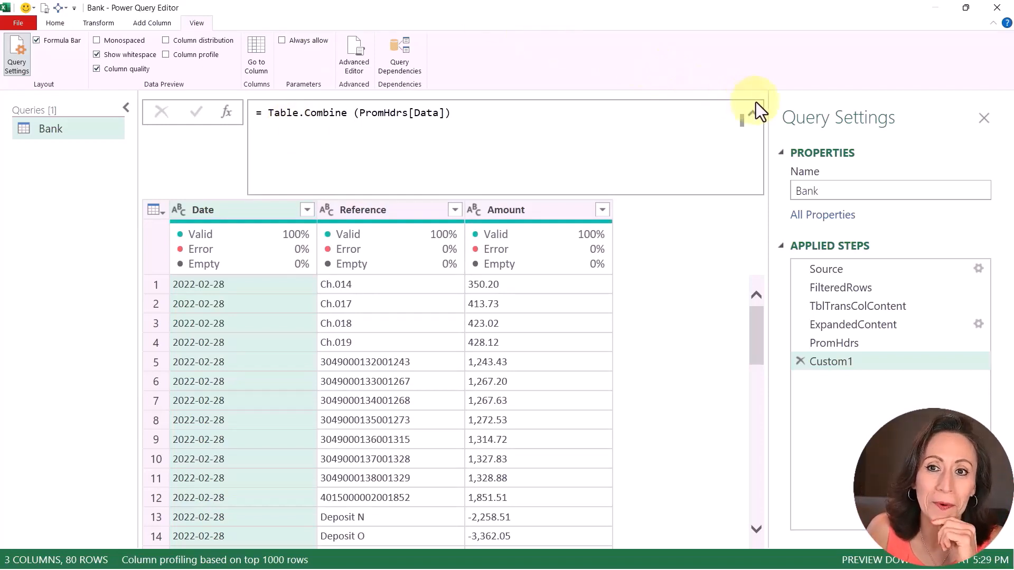
left_click(751, 116)
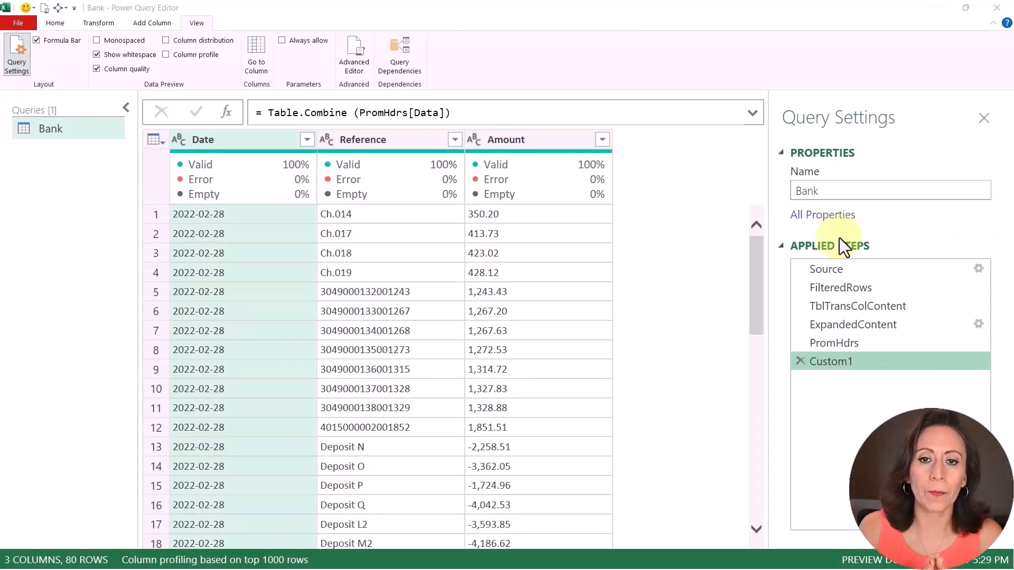
- Change the data type of the Amount column to Decimal Number
left_click(473, 138)
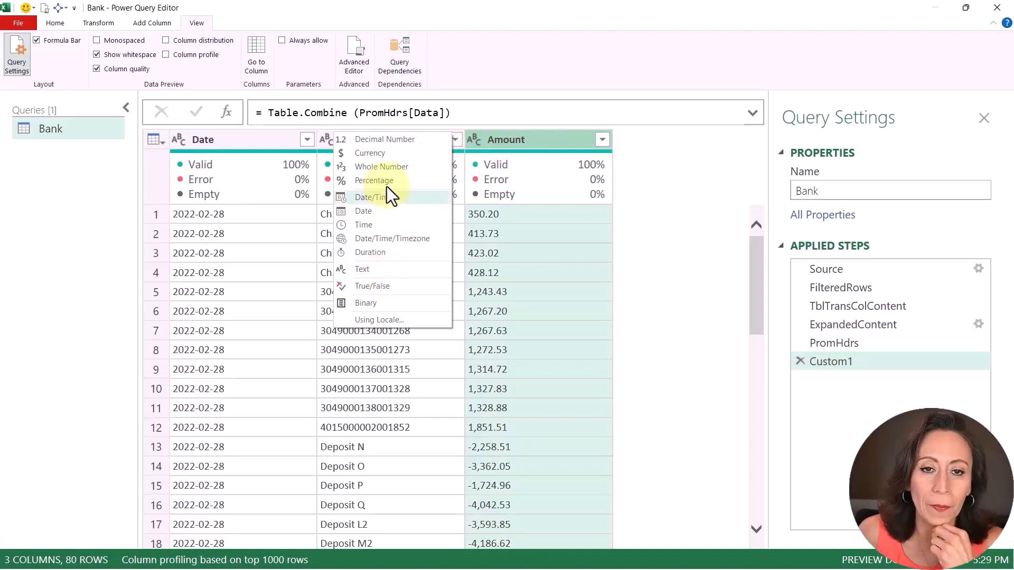
left_click(385, 140)
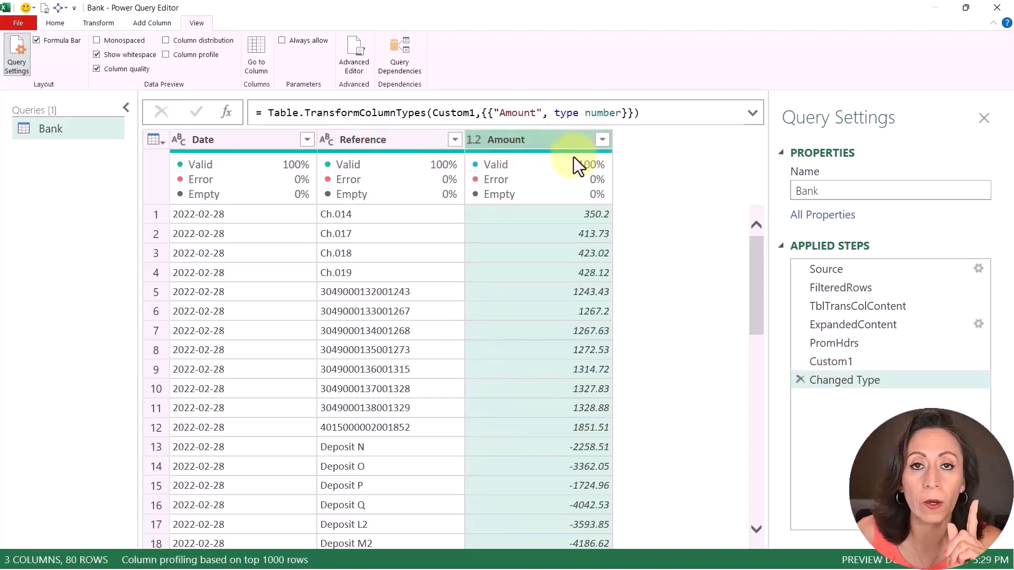
mouse_move(591, 157)
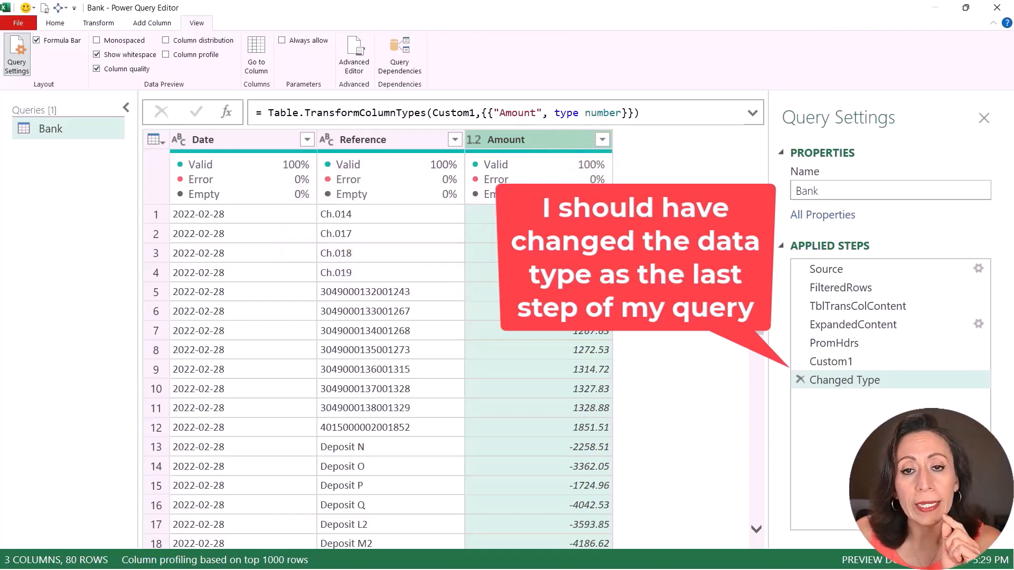
mouse_move(549, 177)
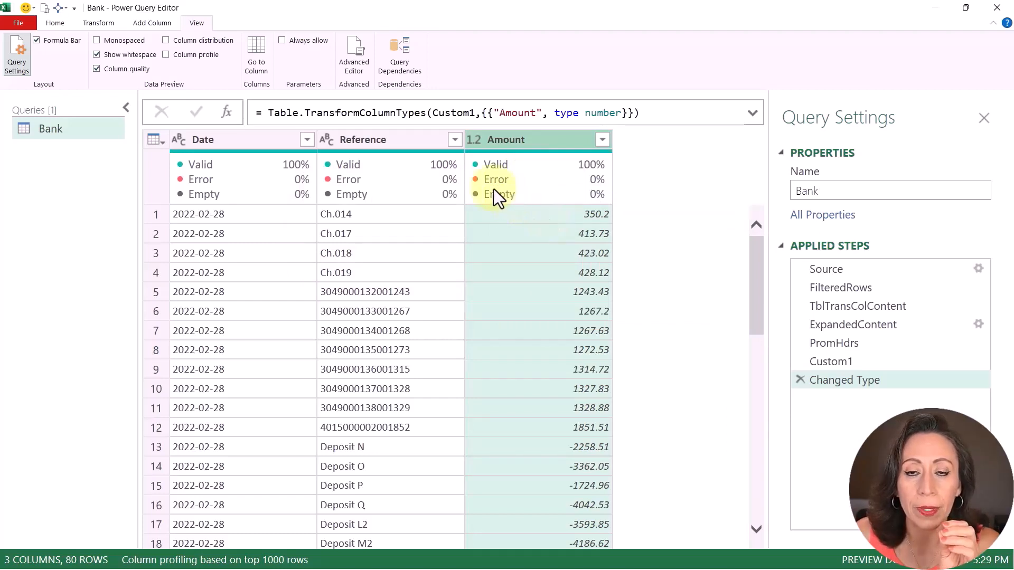
mouse_move(584, 185)
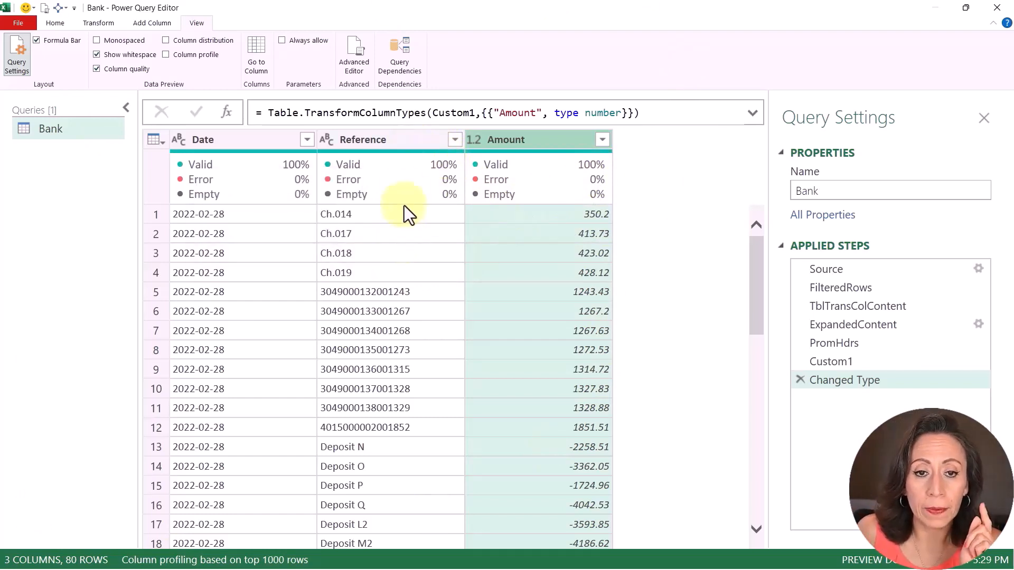
- Examine the Reference column, previewing the full reference numbers in rows 5 to 7
left_click(400, 142)
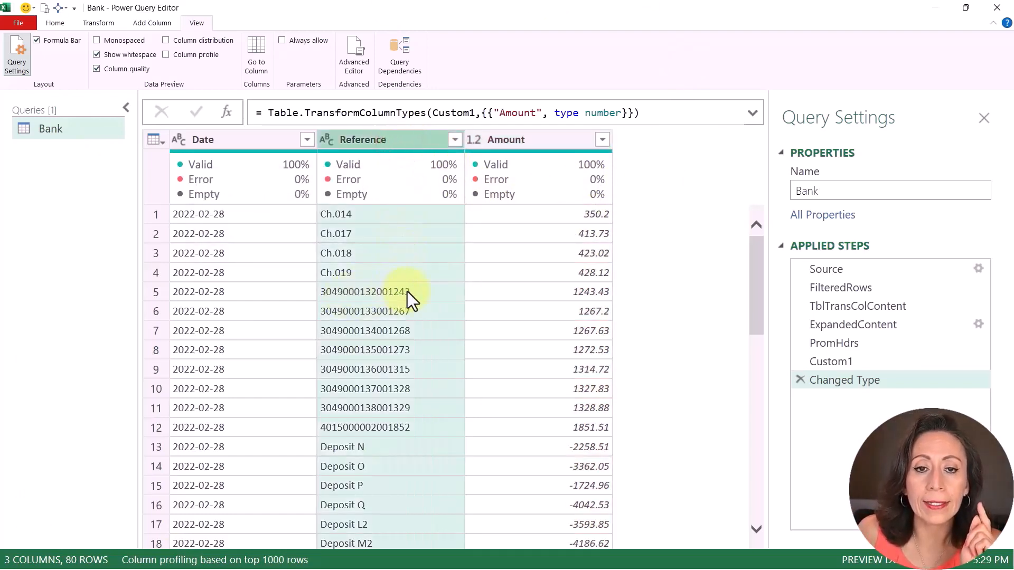
scroll(409, 283, "down", 1)
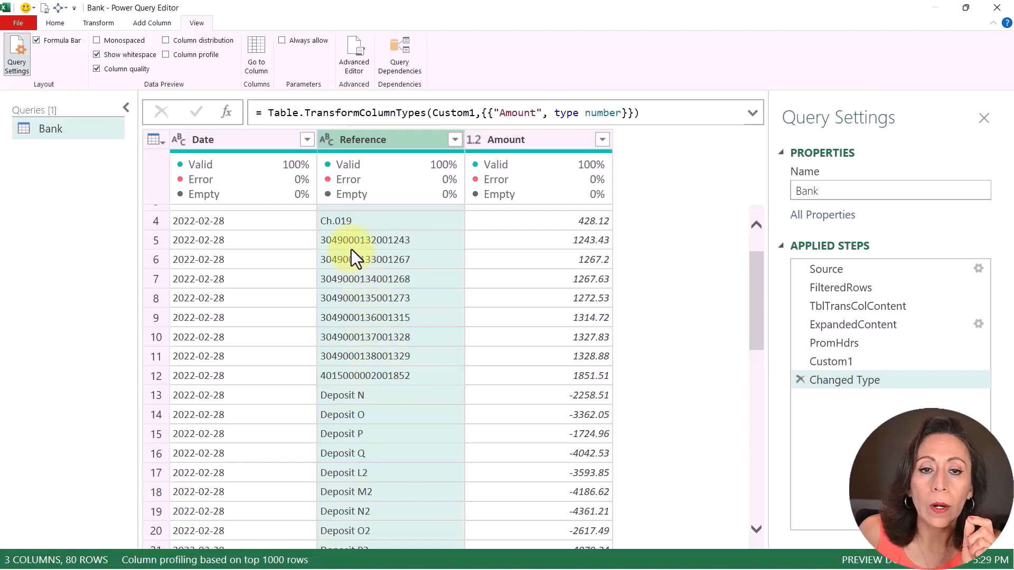
left_click(368, 246)
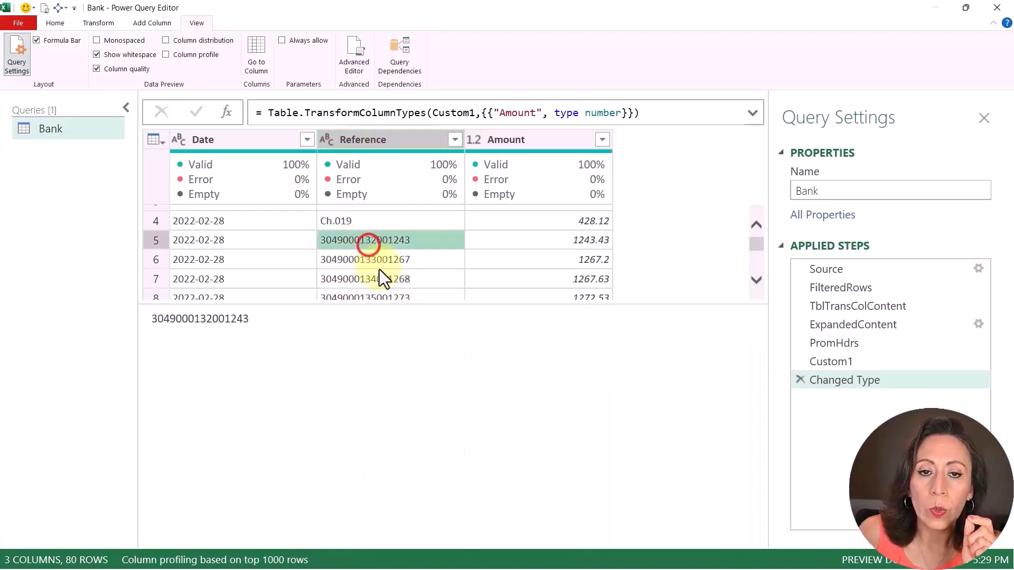
left_click(373, 259)
left_click(372, 285)
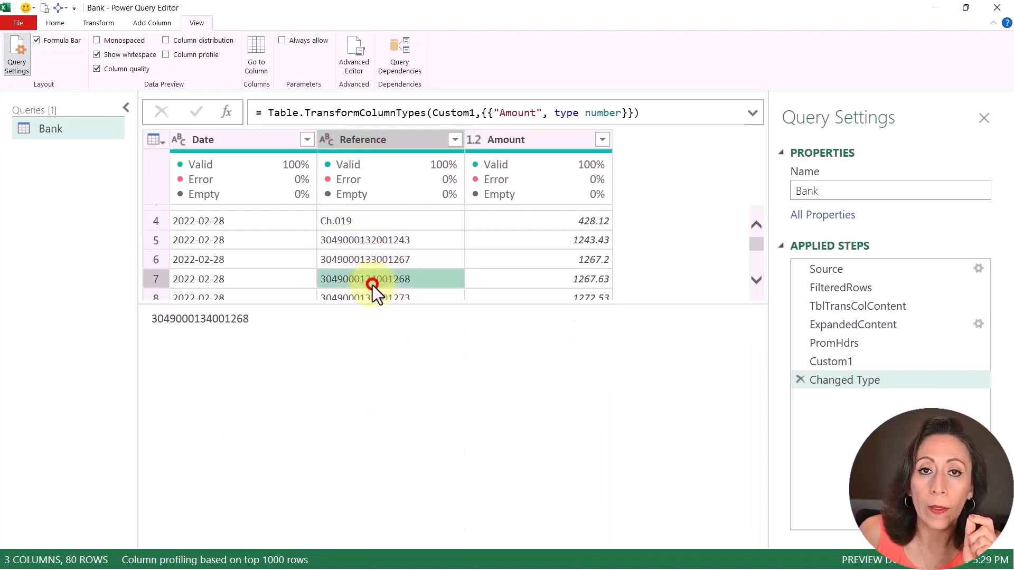
left_click(394, 143)
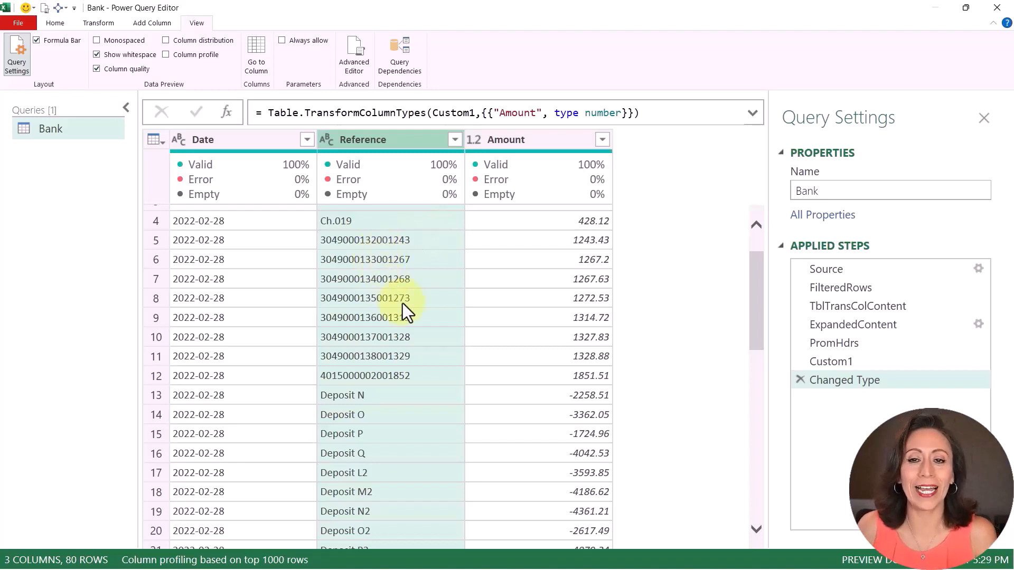
scroll(403, 303, "up", 1)
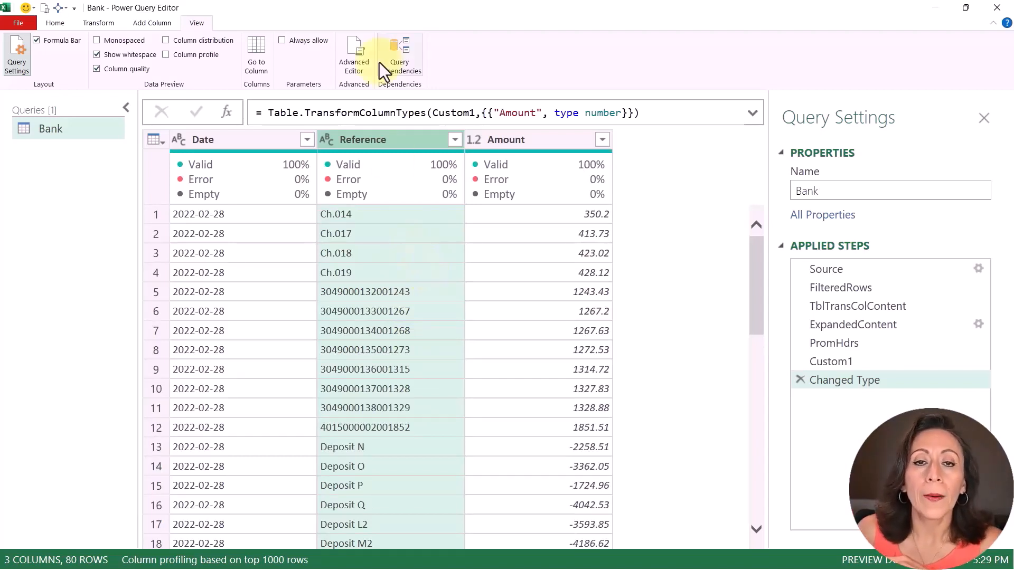
- Rename the Changed Type step as CT and the Custom1 step as TblCombine
left_click(855, 380)
key("F2")
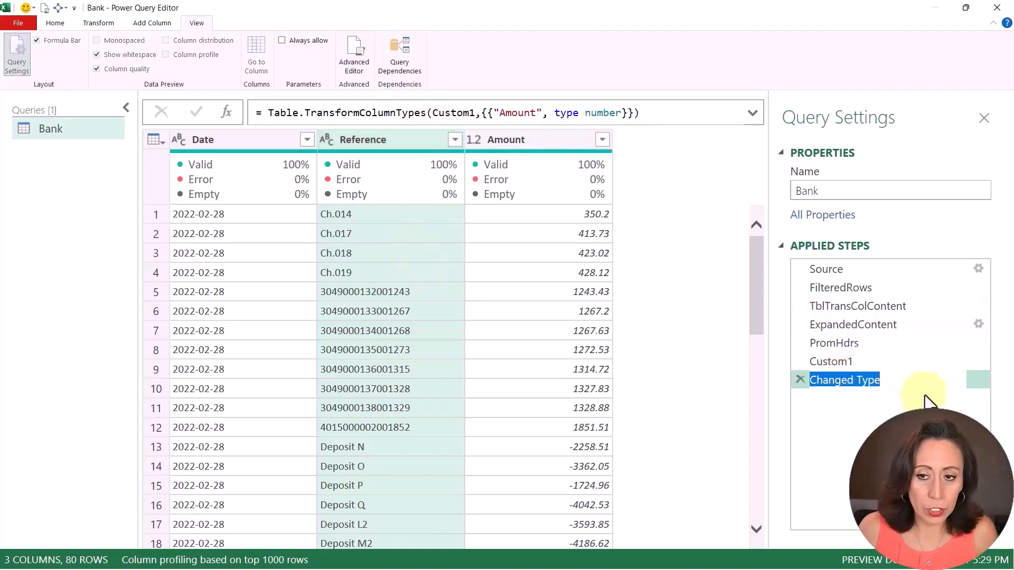
type("CT")
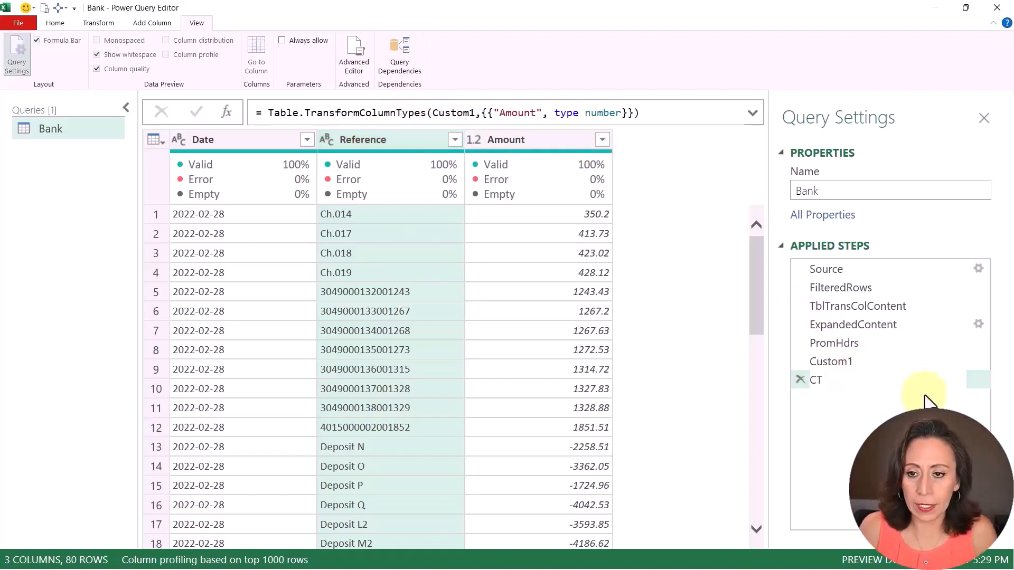
key("Return")
double_click(902, 365)
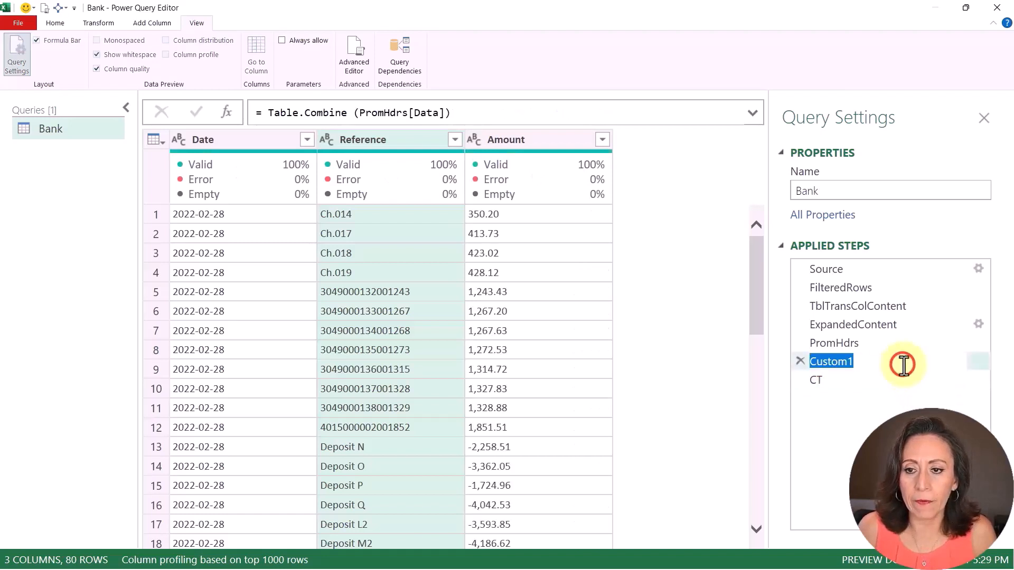
type("TblCombine")
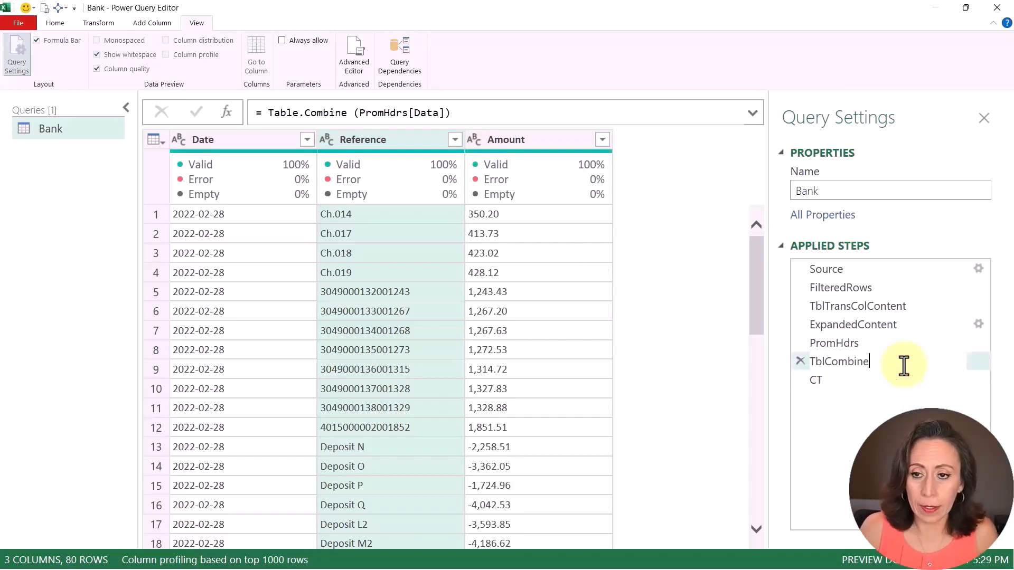
key("Return")
- Add a custom step after the CT step and expand the formula bar for a multi-line formula
left_click(880, 381)
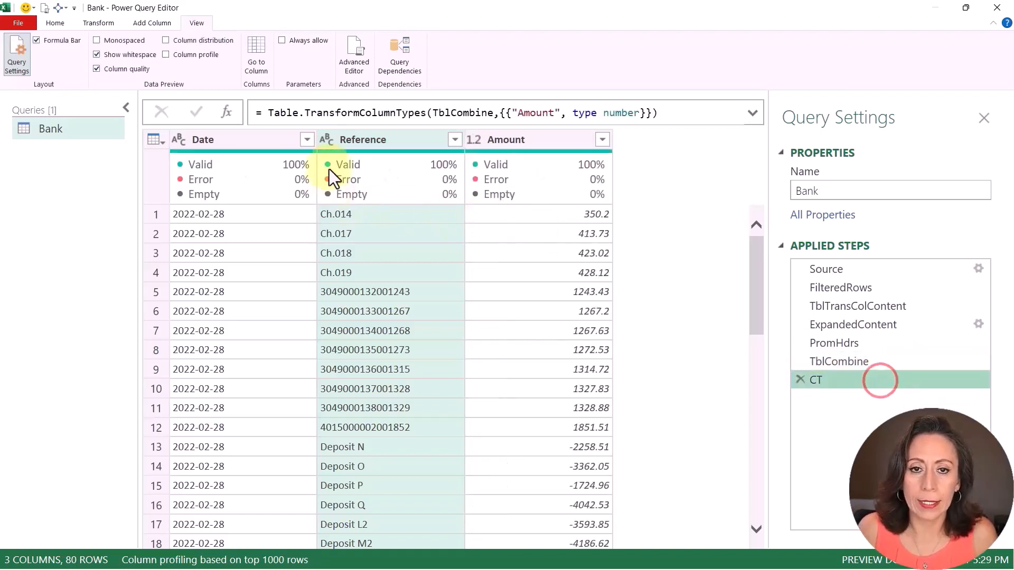
left_click(229, 112)
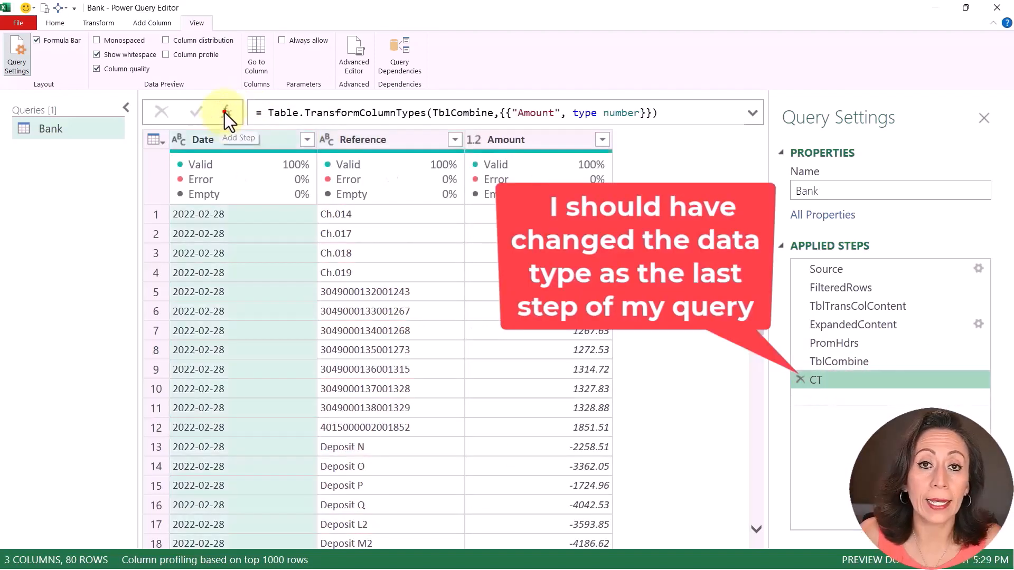
left_click(225, 112)
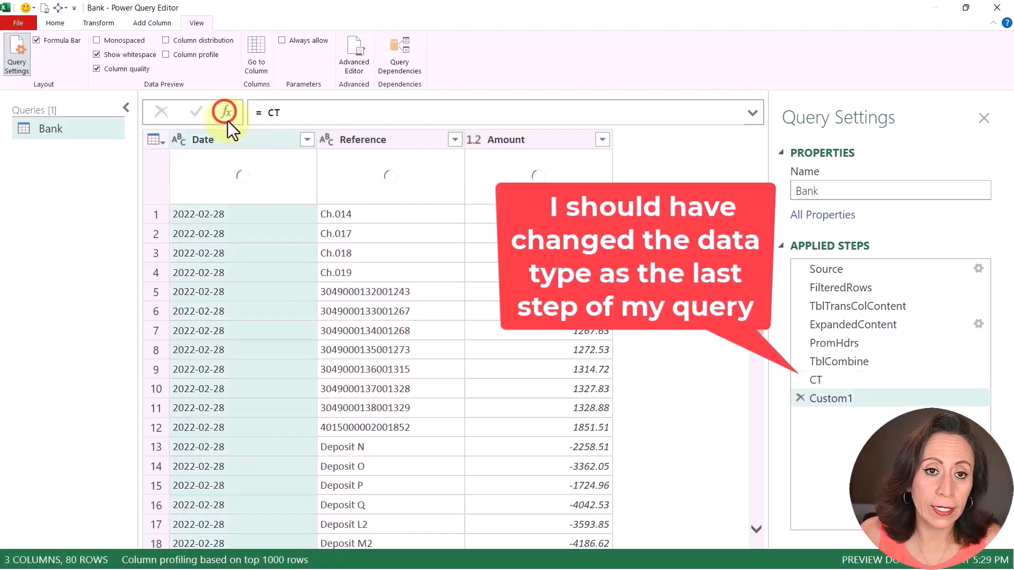
left_click(752, 113)
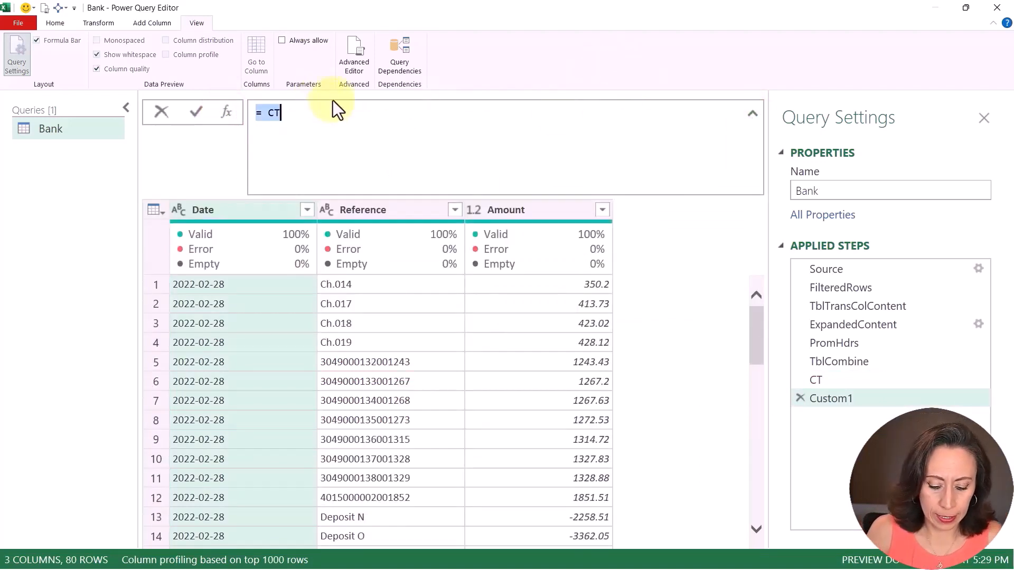
- Replace the new step's formula with = Table.AddColumn( CT, so that a column is added to the CT table
type("=")
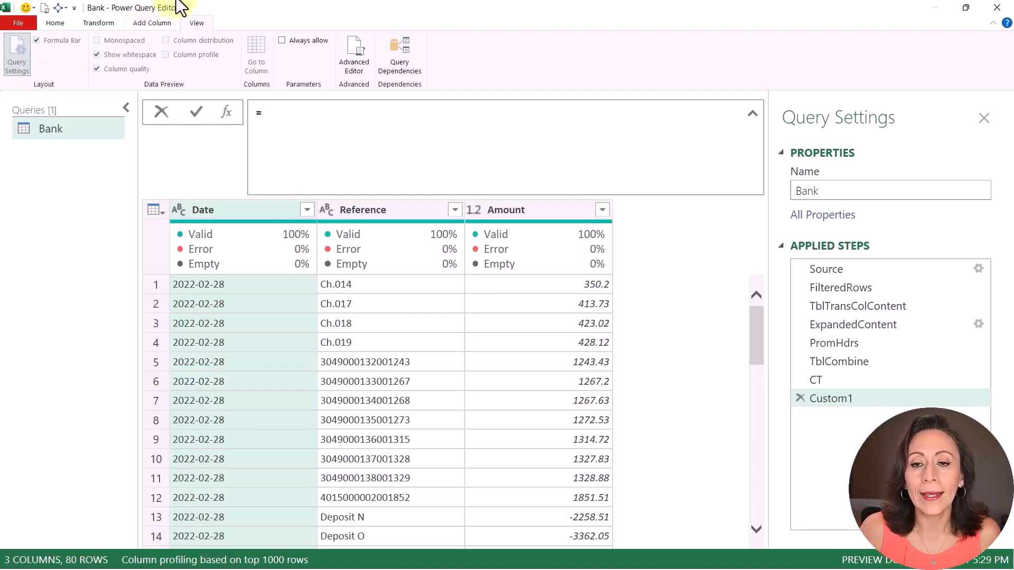
type("tabl")
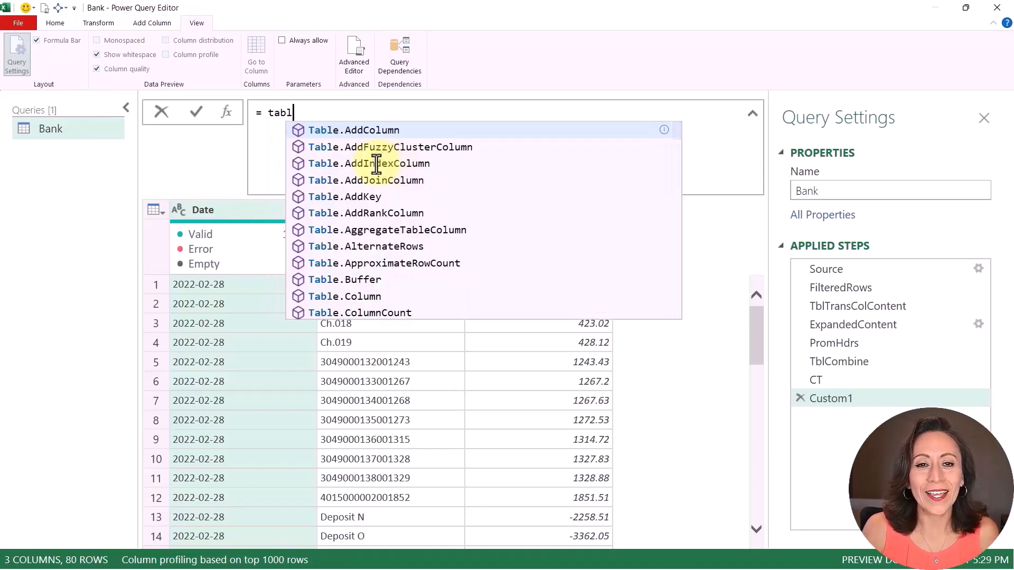
key("Tab")
type("(")
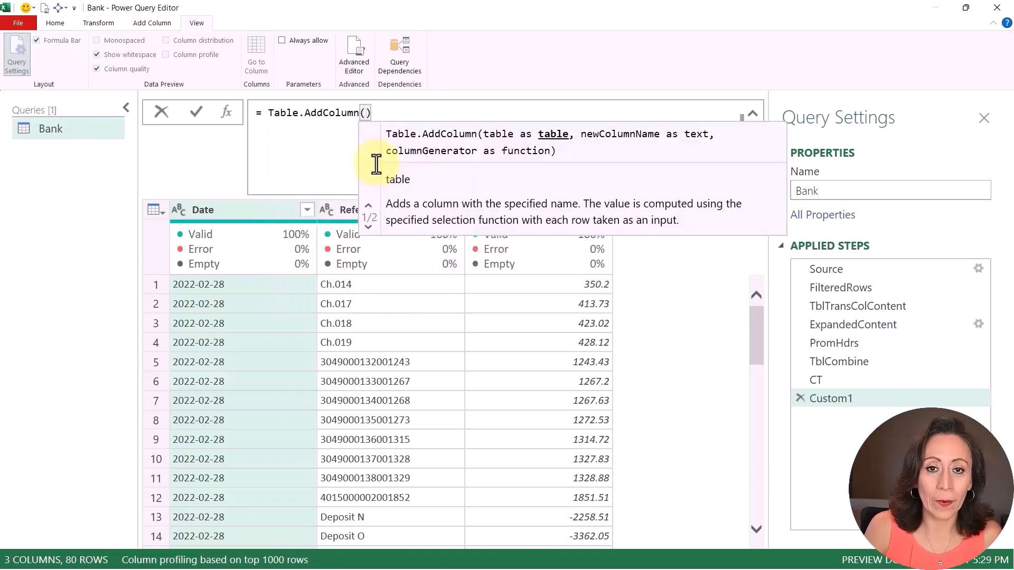
key("Delete")
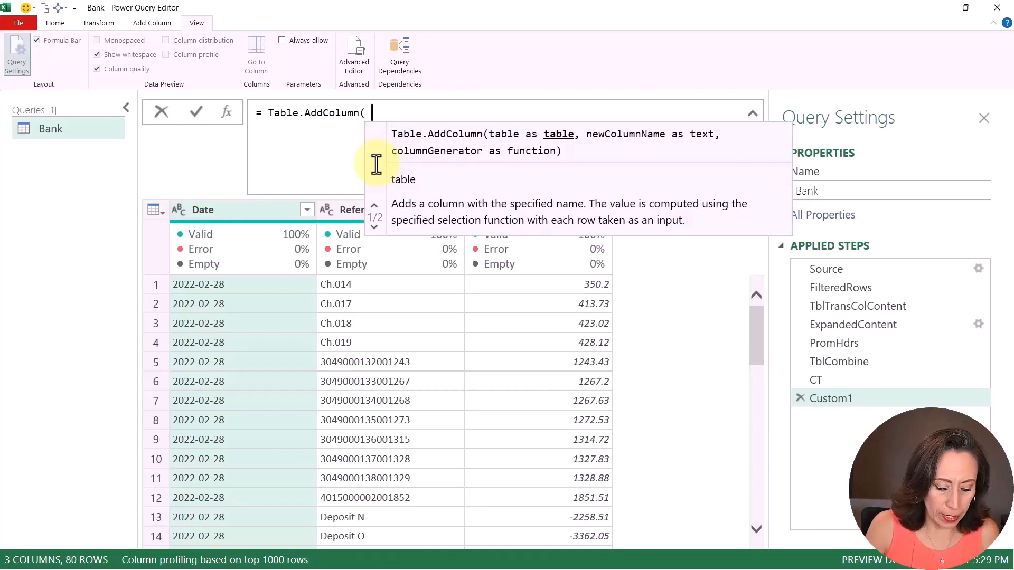
type("CT")
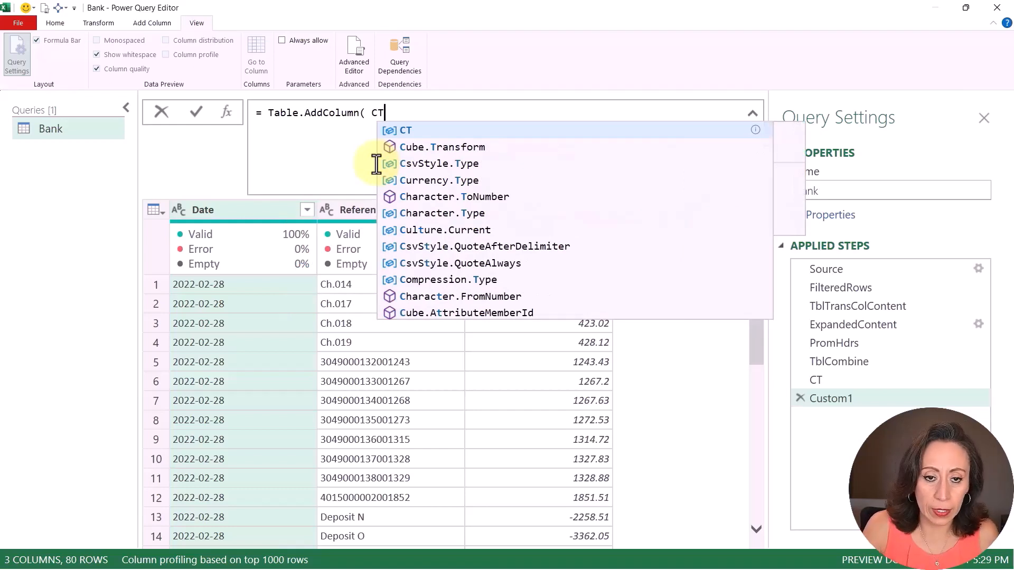
key("Escape")
type(",")
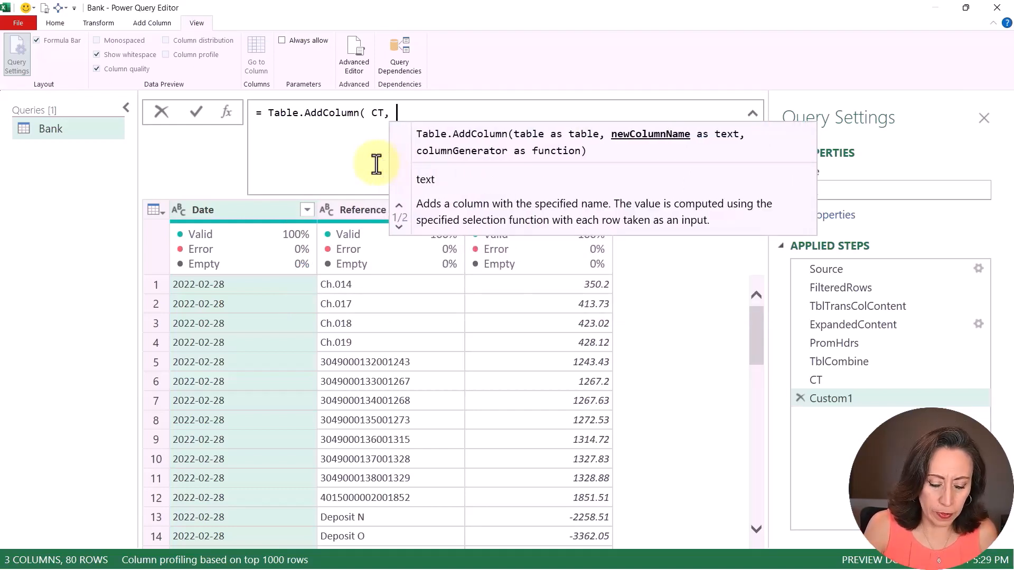
- Name the added column "Bank Reference" in the Table.AddColumn formula and begin its column generator with each
type(" \"Bank R")
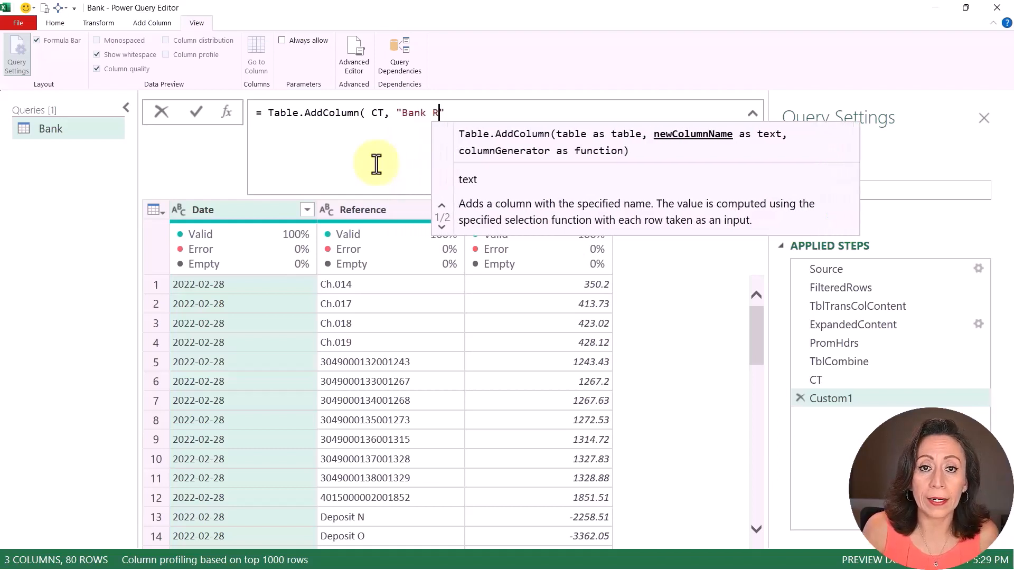
type("eference\"")
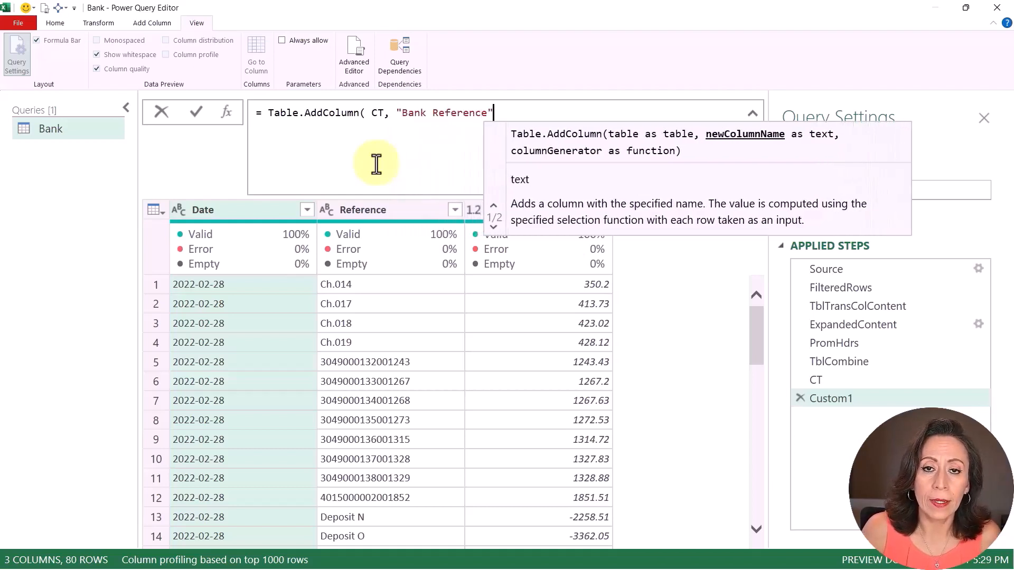
type(",")
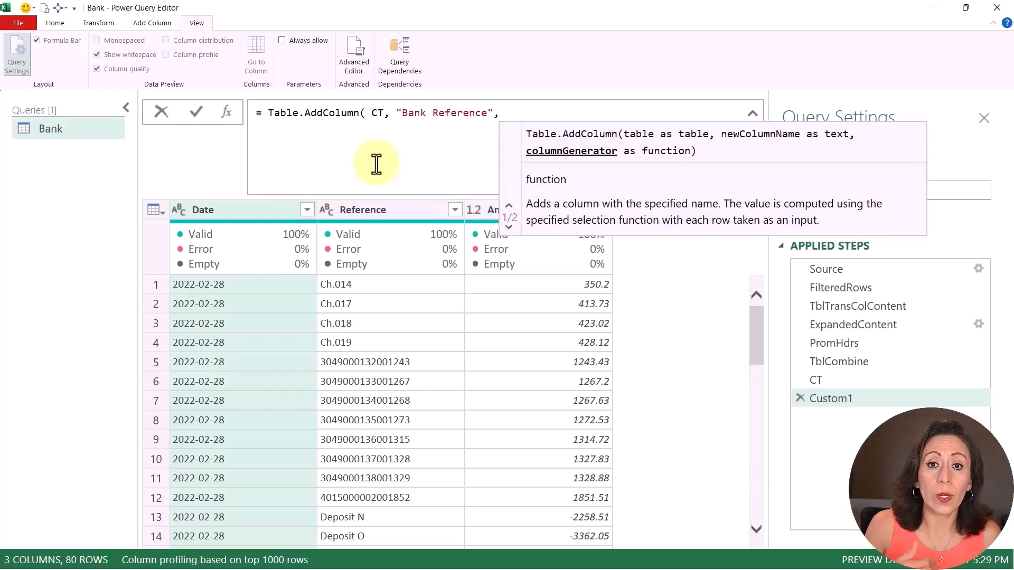
type(" each")
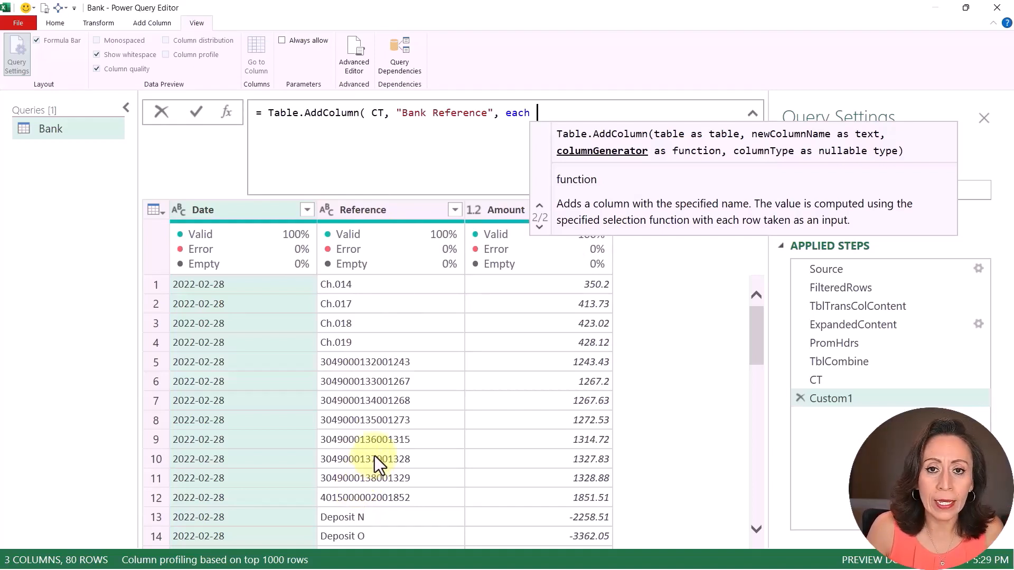
- Start the conditional expression on a new formula line with if [Reference]
key("shift+Return")
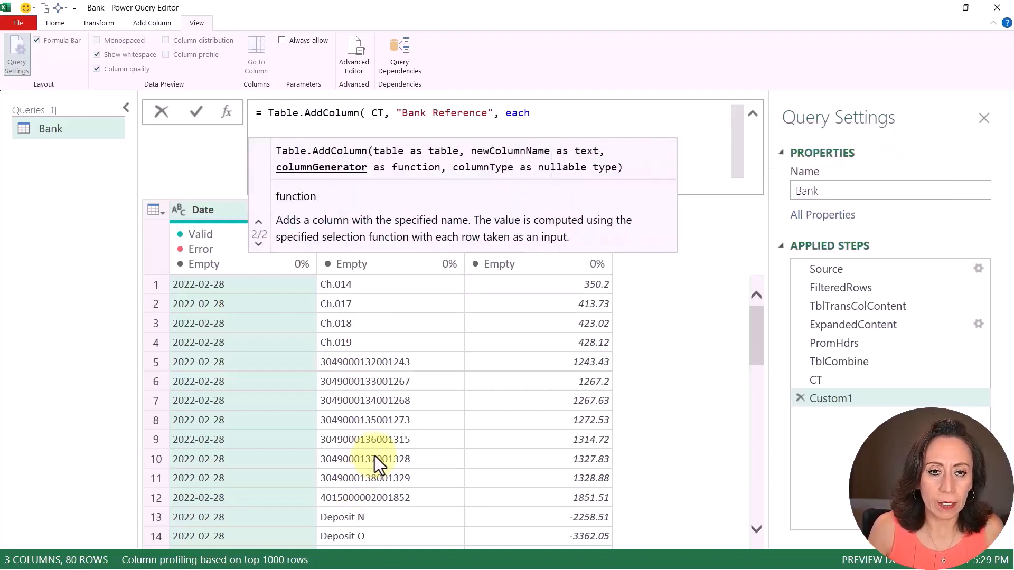
type("if")
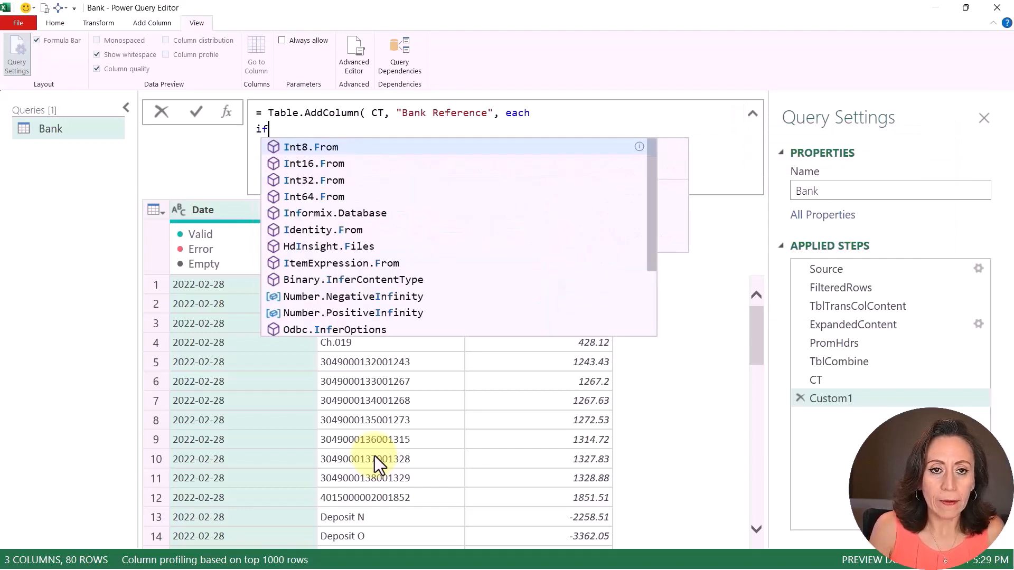
type(" [Reference]")
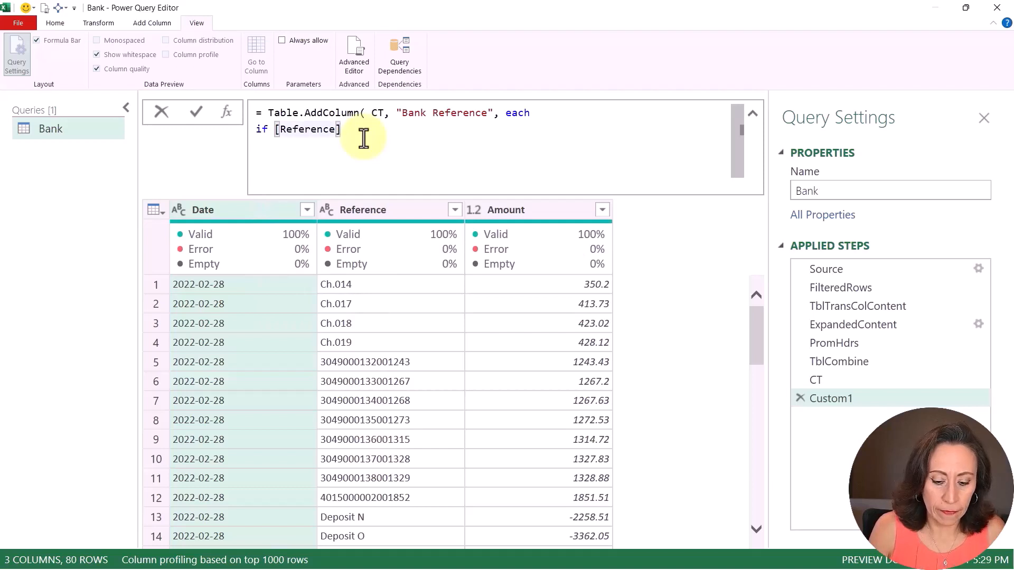
- Insert the Text.StartsWith function in front of [Reference] in the Bank Reference column's if condition
key("Left")
key("Left")
key("Left")
key("Left")
key("Left")
key("Left")
key("Left")
key("Left")
key("Left")
key("Left")
key("Left")
key("Left")
key("Left")
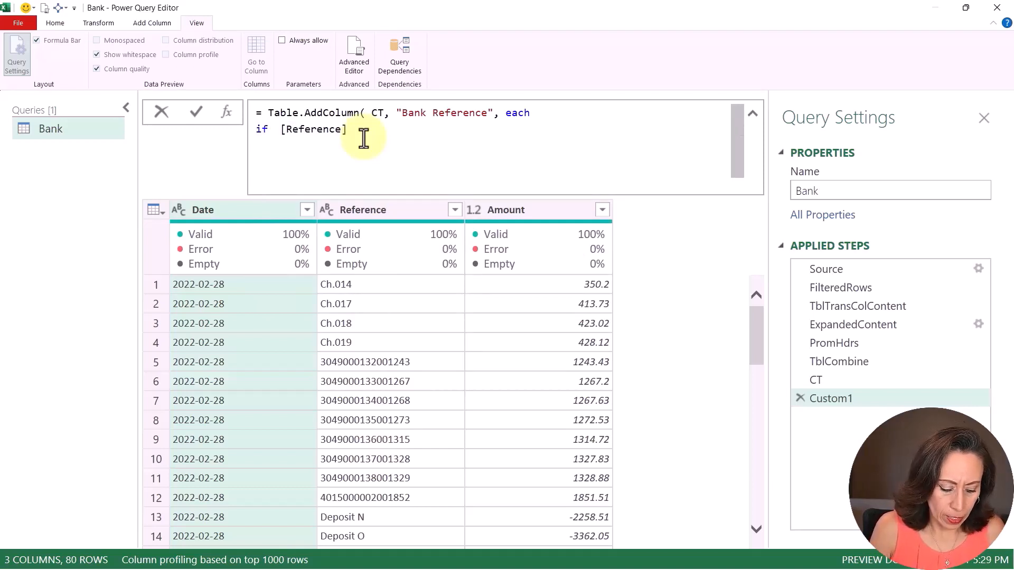
type("texst")
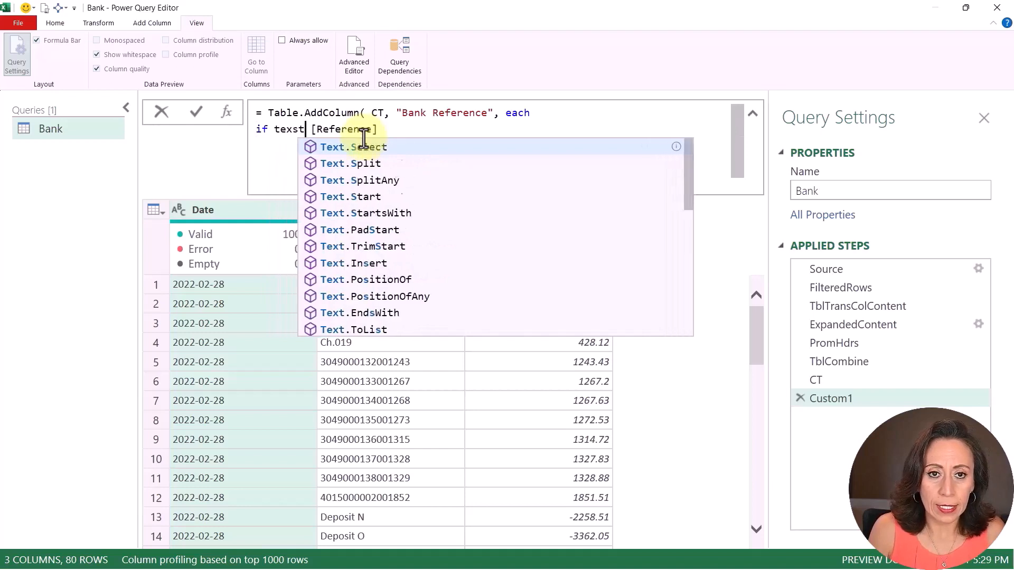
type("a")
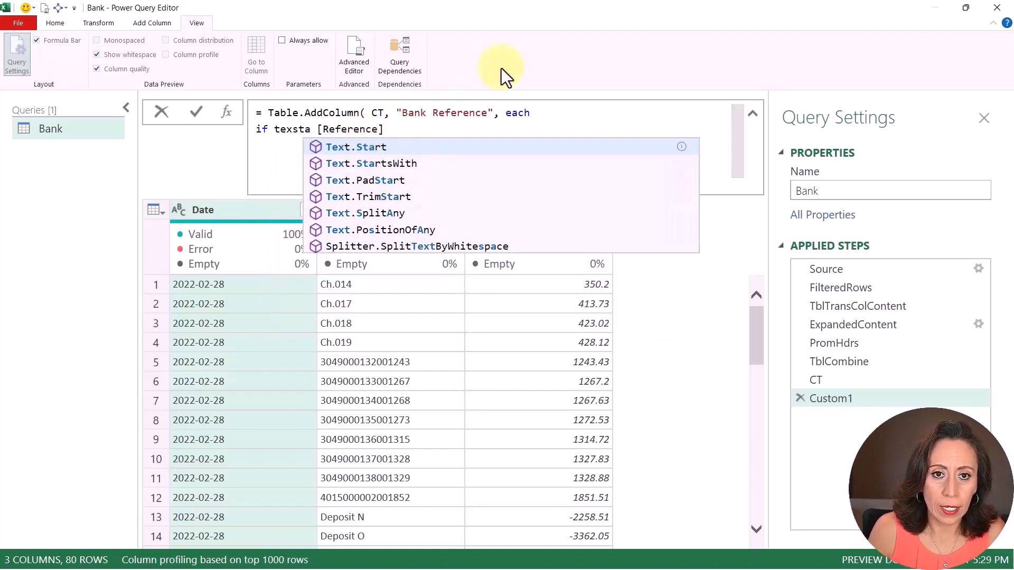
key("Down")
key("Tab")
key("Right")
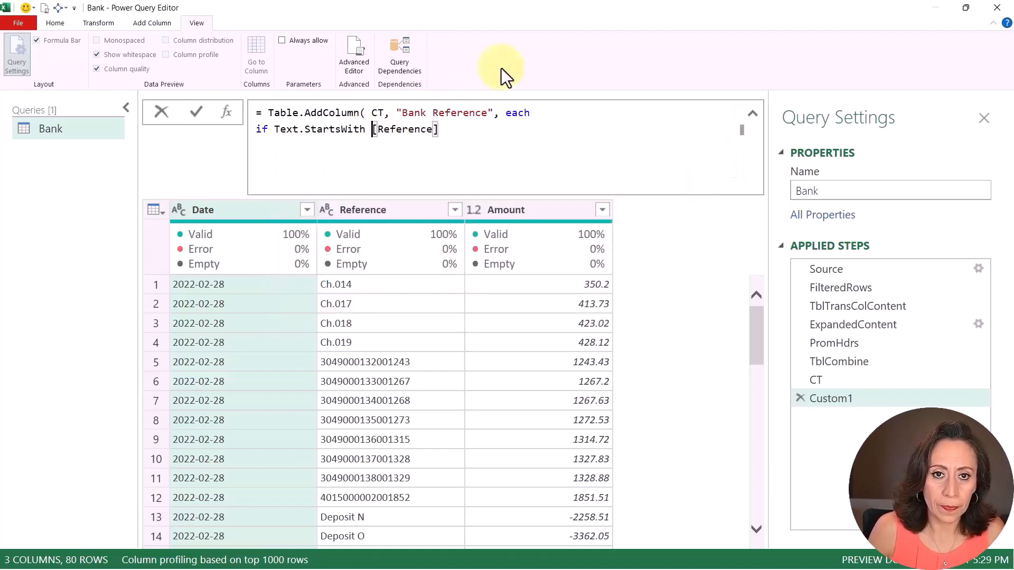
- Give Text.StartsWith the arguments [Reference] and "3049" in the if condition
type("(")
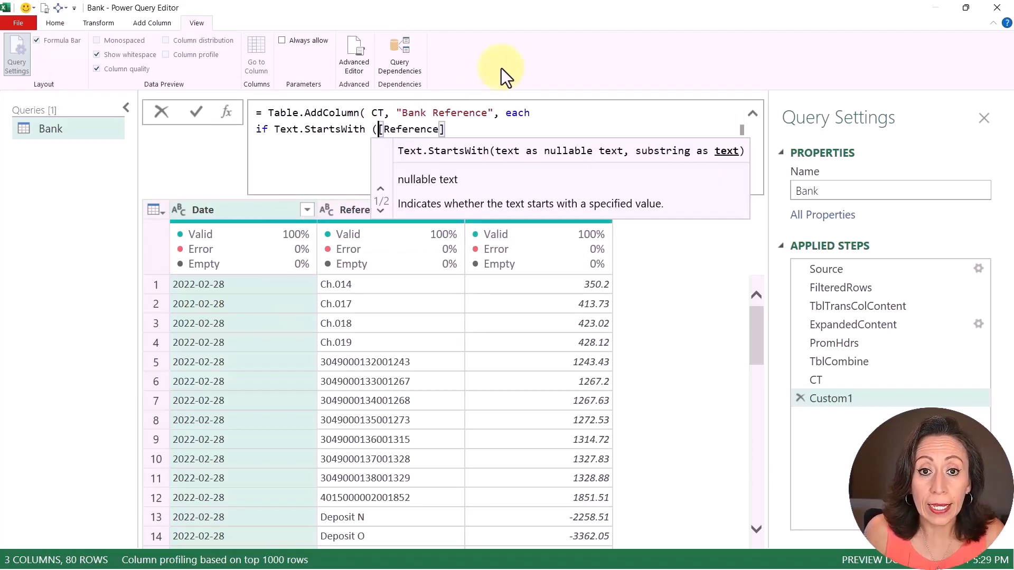
key("End")
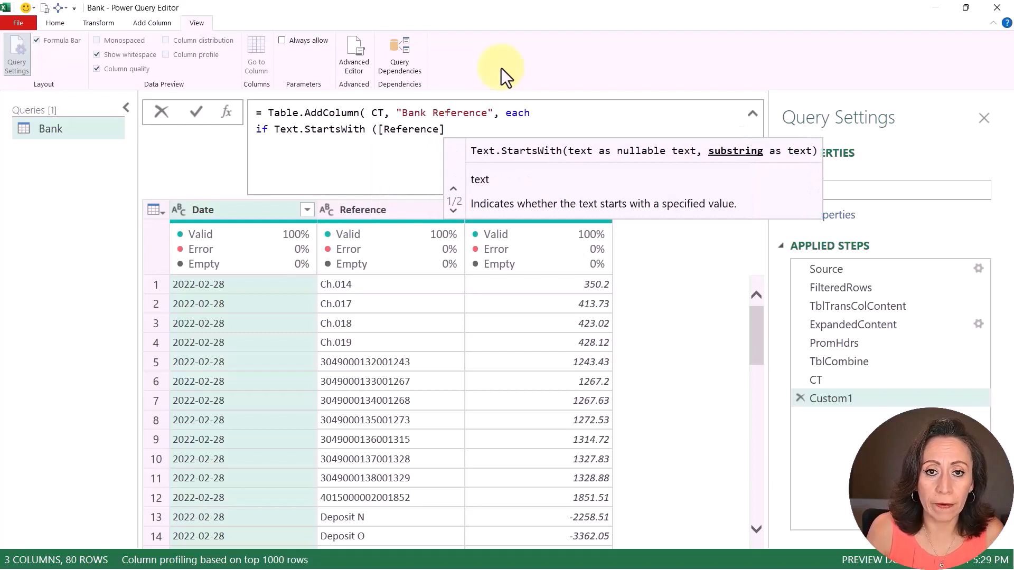
type(",")
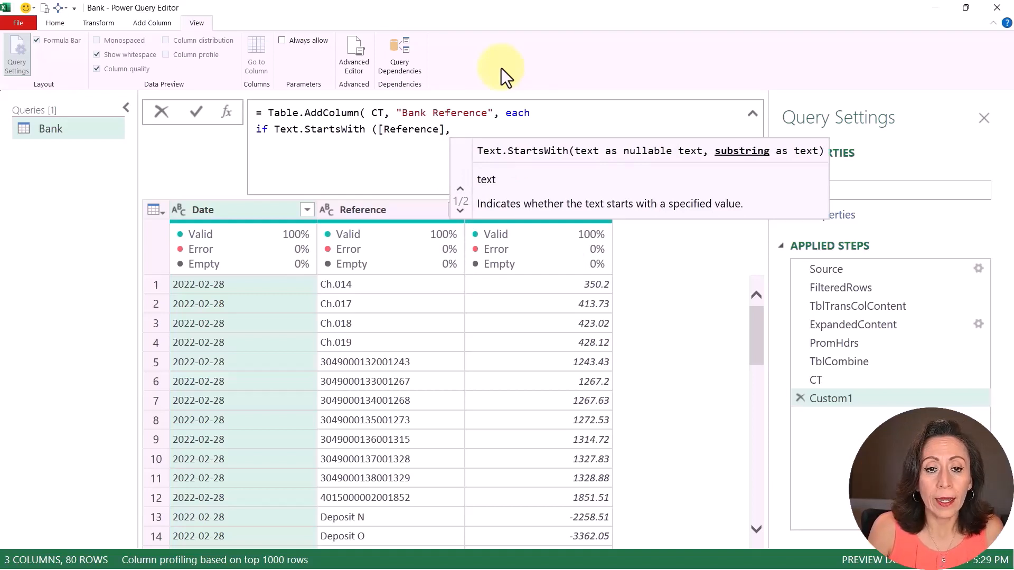
type("\"3049")
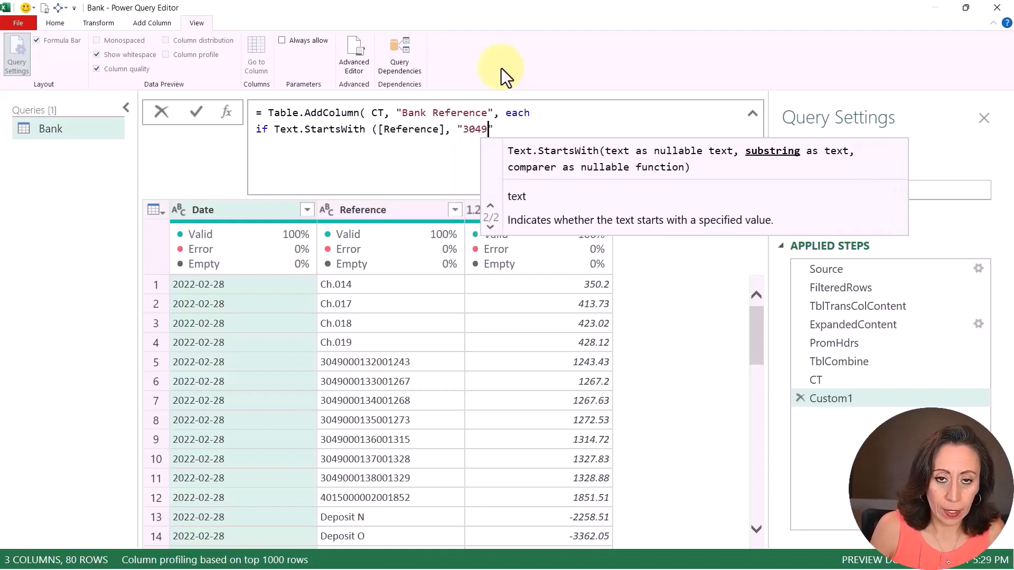
- Extend the condition with or and a copy of the Text.StartsWith test on [Reference] that checks for "4015"
type("\" or")
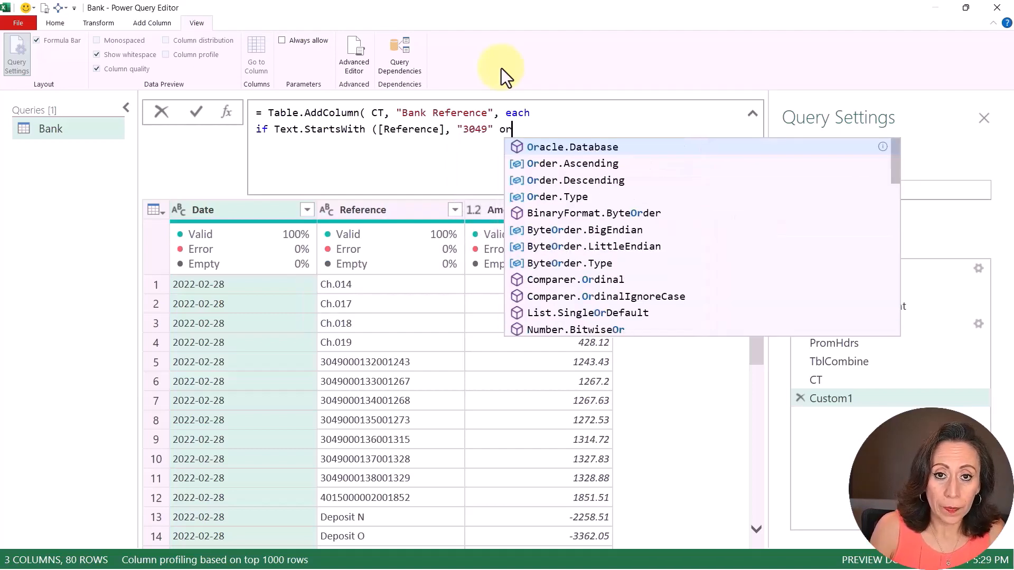
left_click_drag(274, 129, 495, 129)
key("ctrl+c")
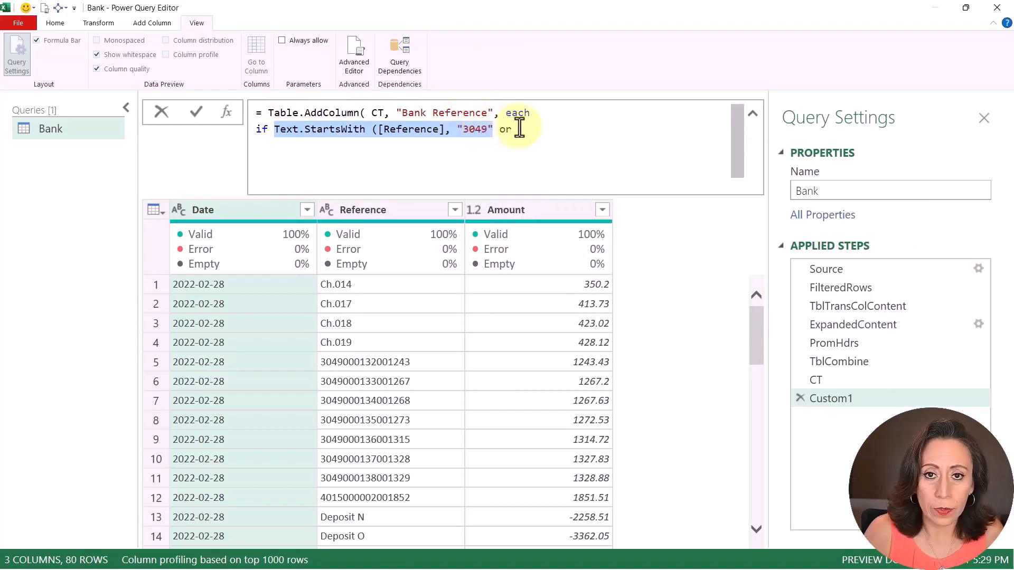
left_click(520, 128)
key("ctrl+v")
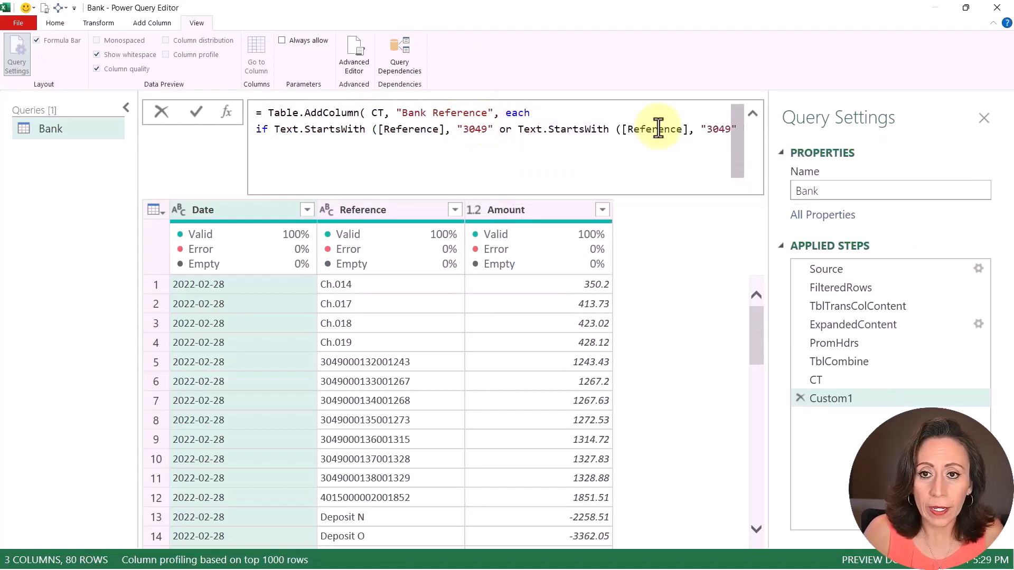
left_click_drag(706, 129, 730, 129)
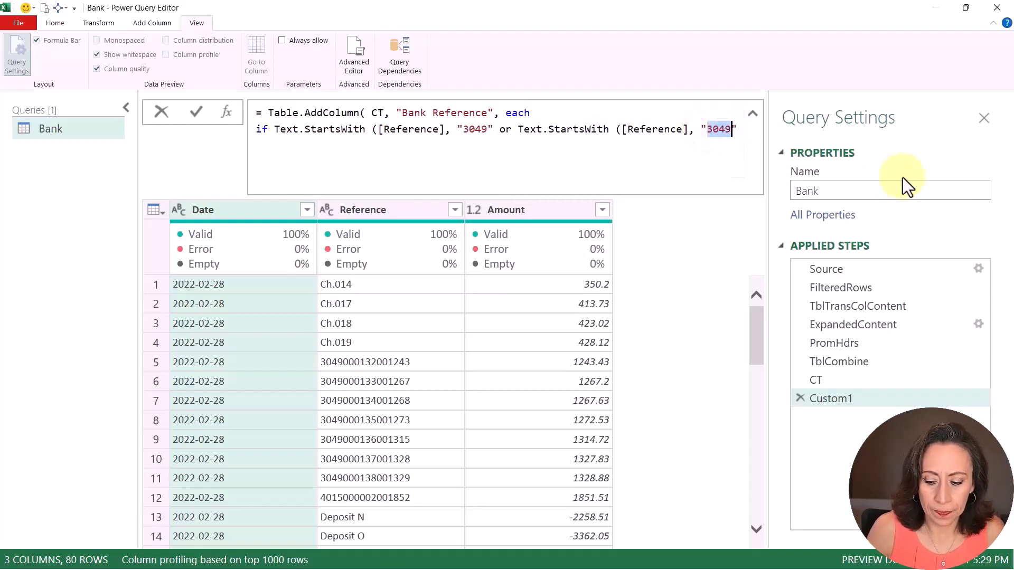
type("4015\" ")
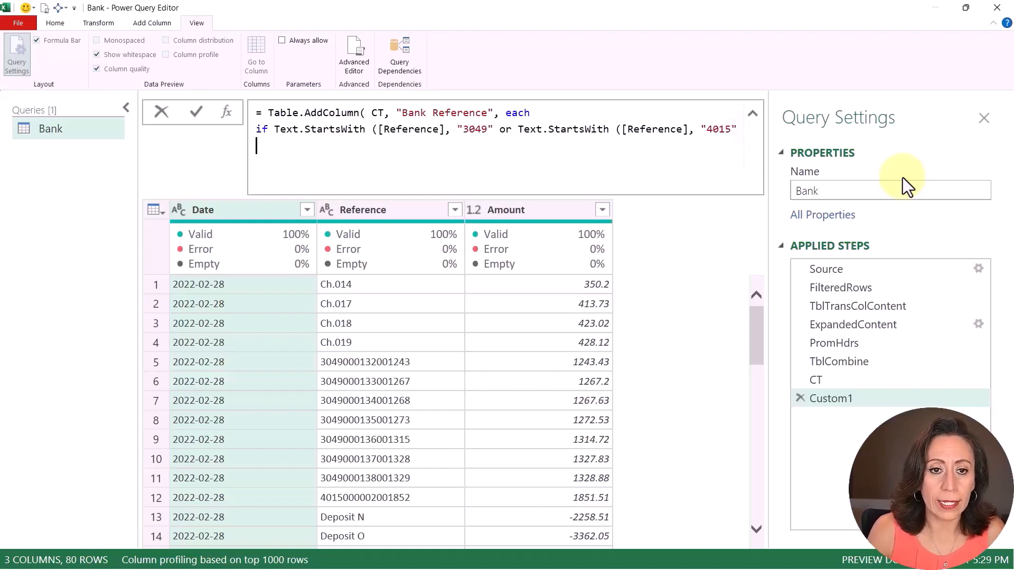
- Add a then clause on a new line that returns Text.Middle([Reference], 4,6)
type("then")
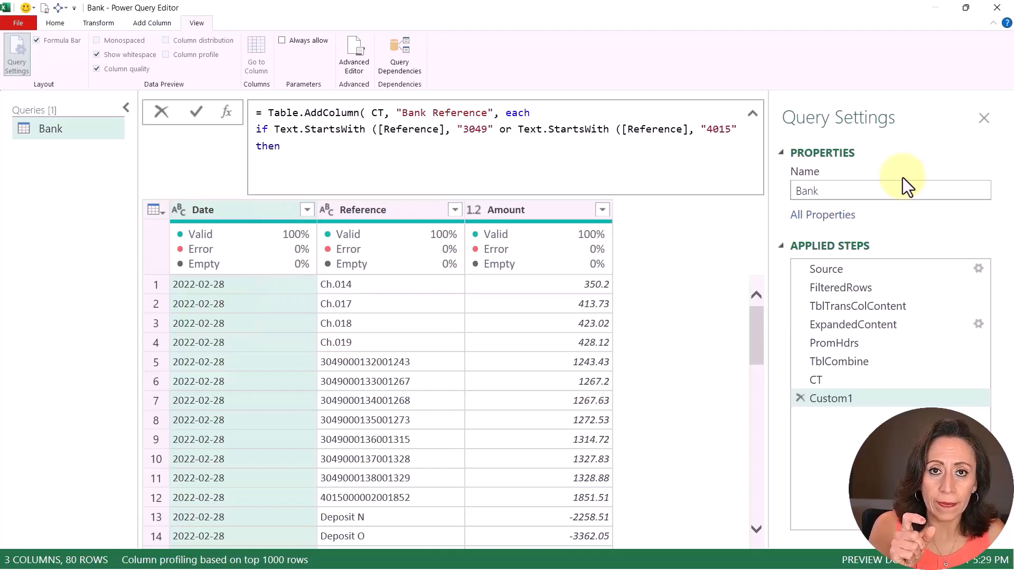
type("textmi")
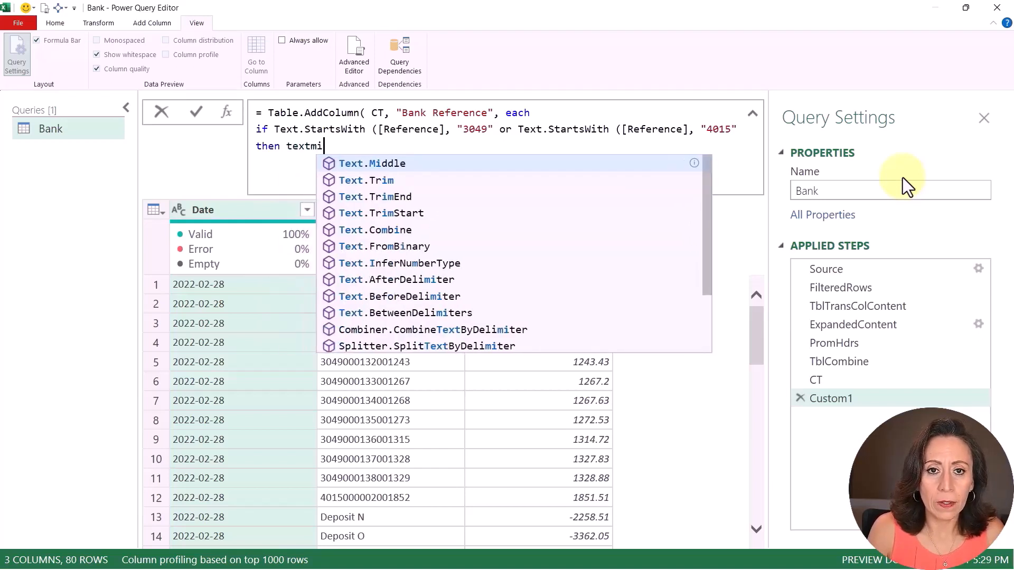
key("Tab")
type("(")
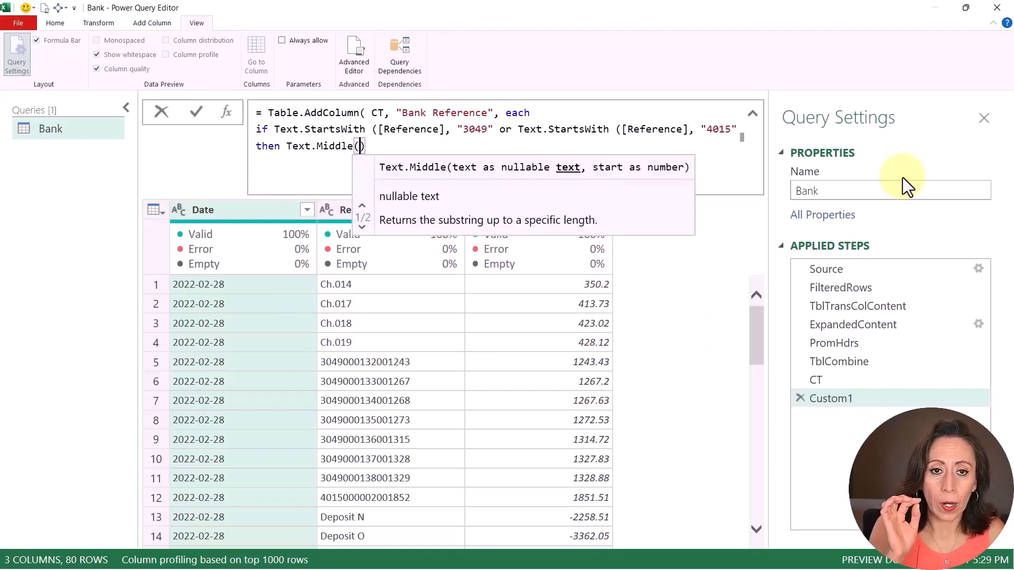
type("[")
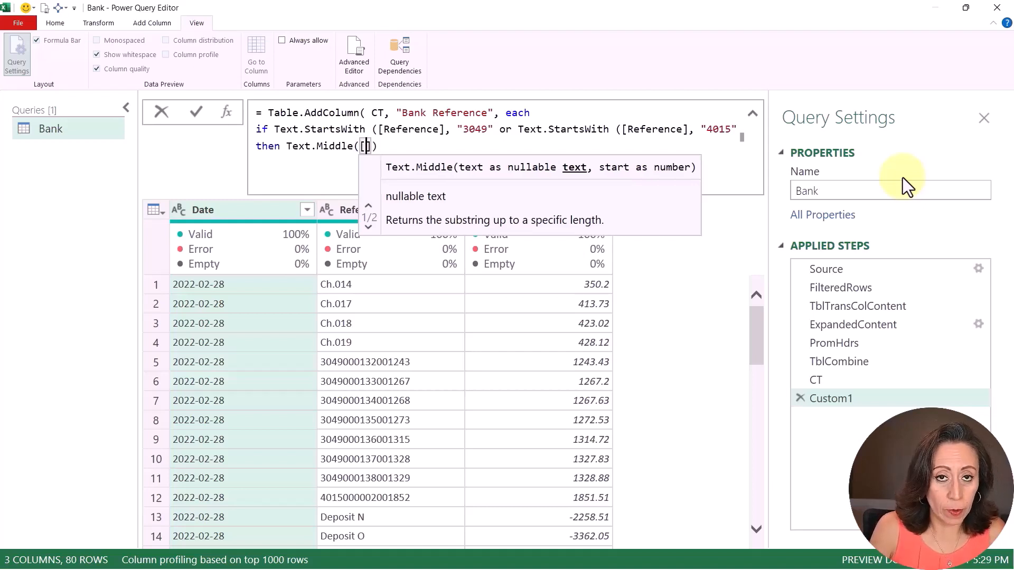
type("Refer")
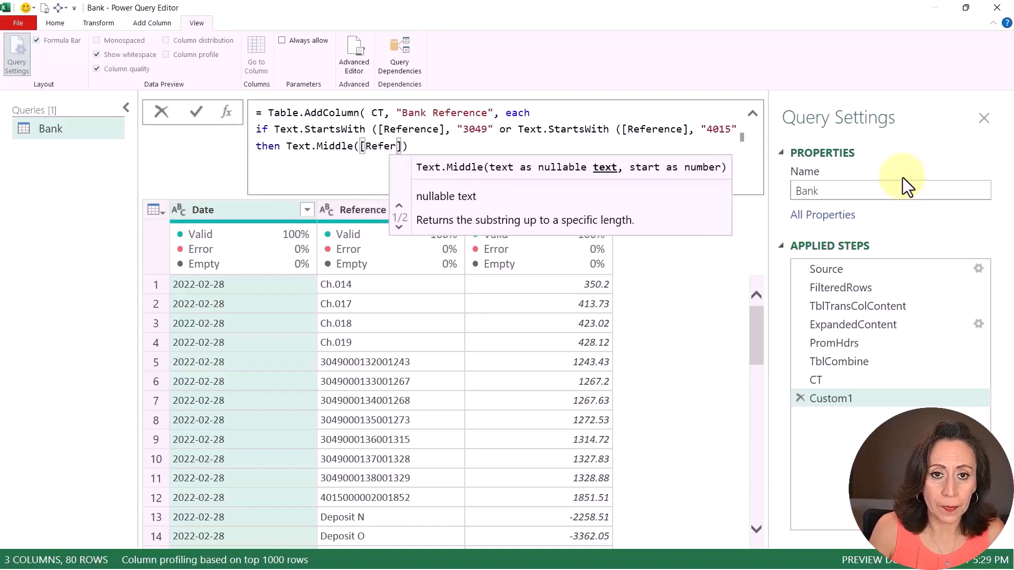
type("ence]")
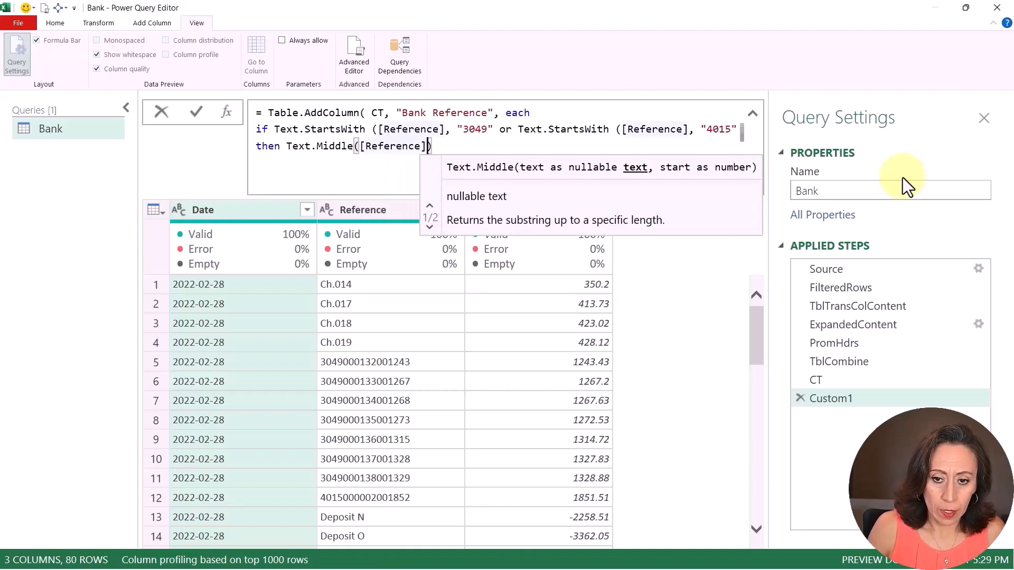
type(",")
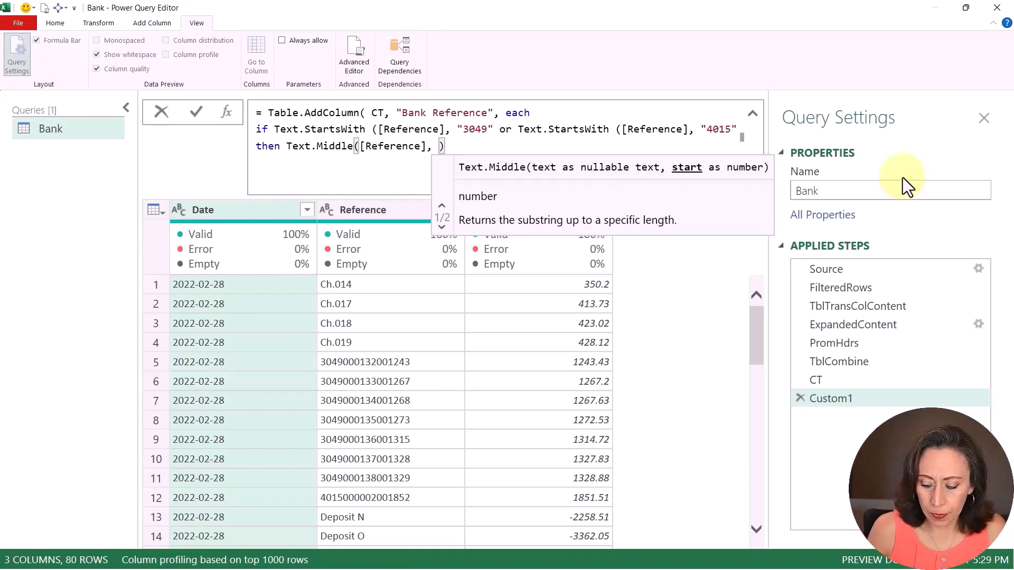
type("4,")
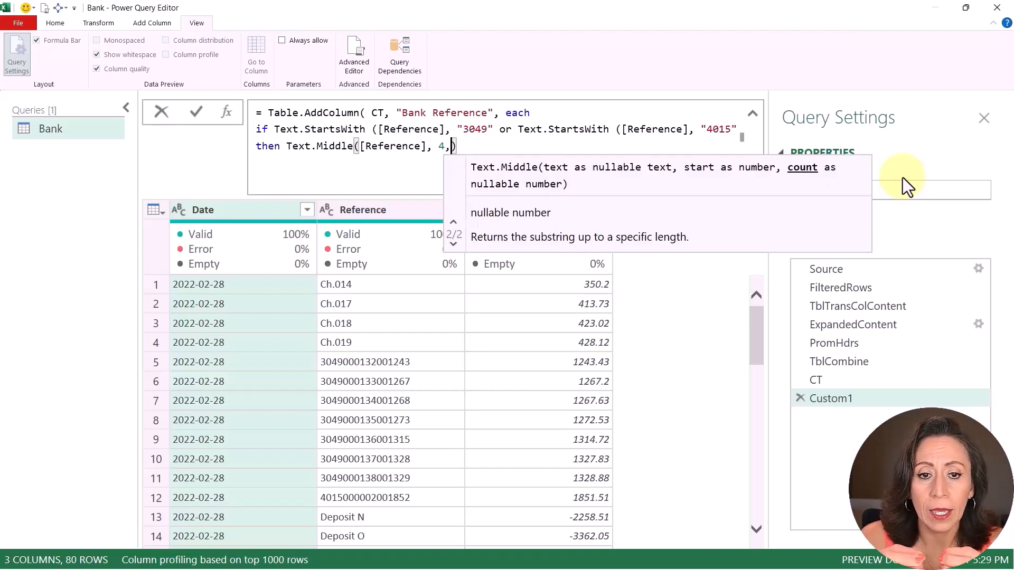
type("6)")
- Add an else clause returning [Reference], close the Table.AddColumn call and commit the formula
type(" else ")
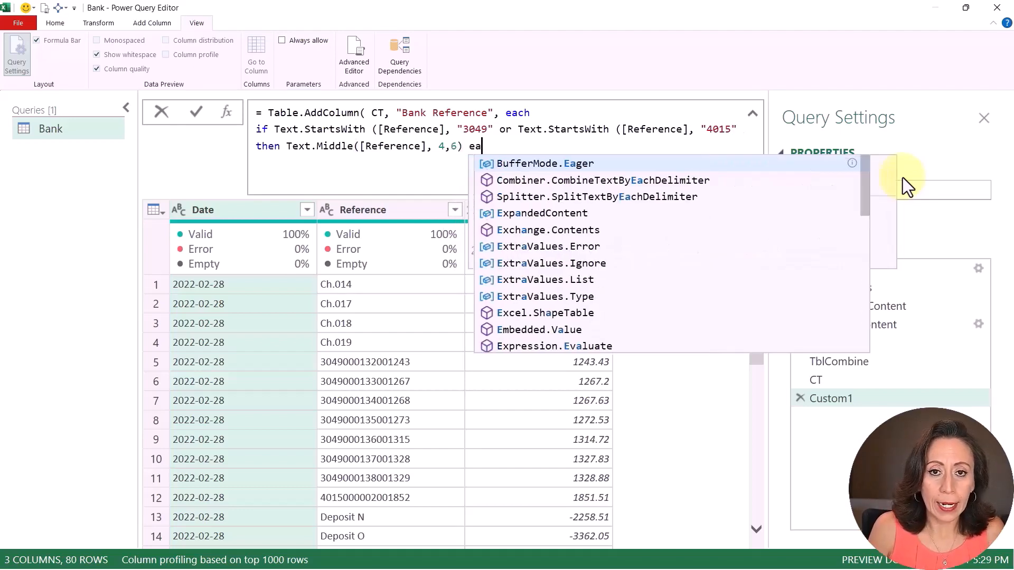
type("[Refere")
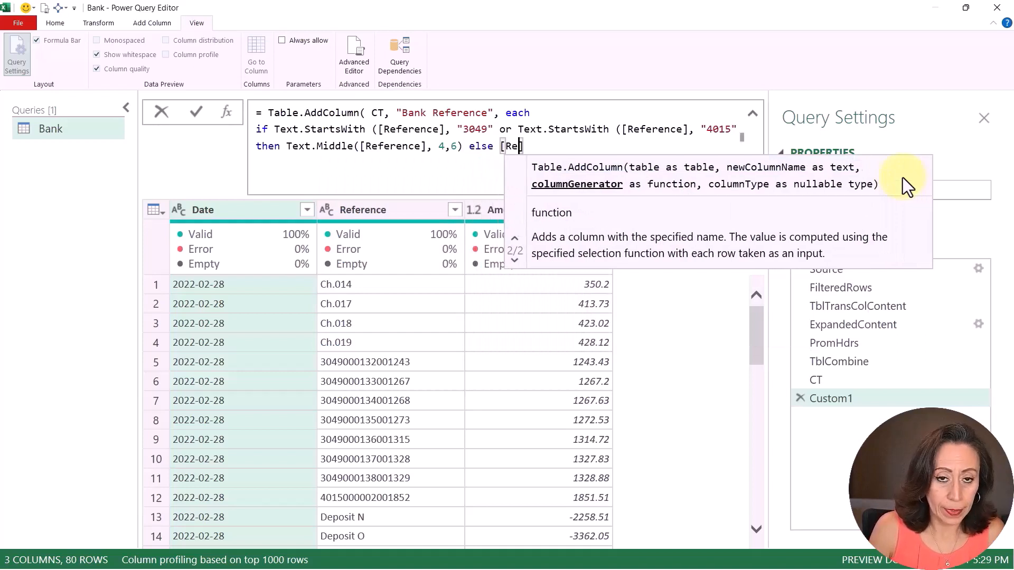
type("nce]")
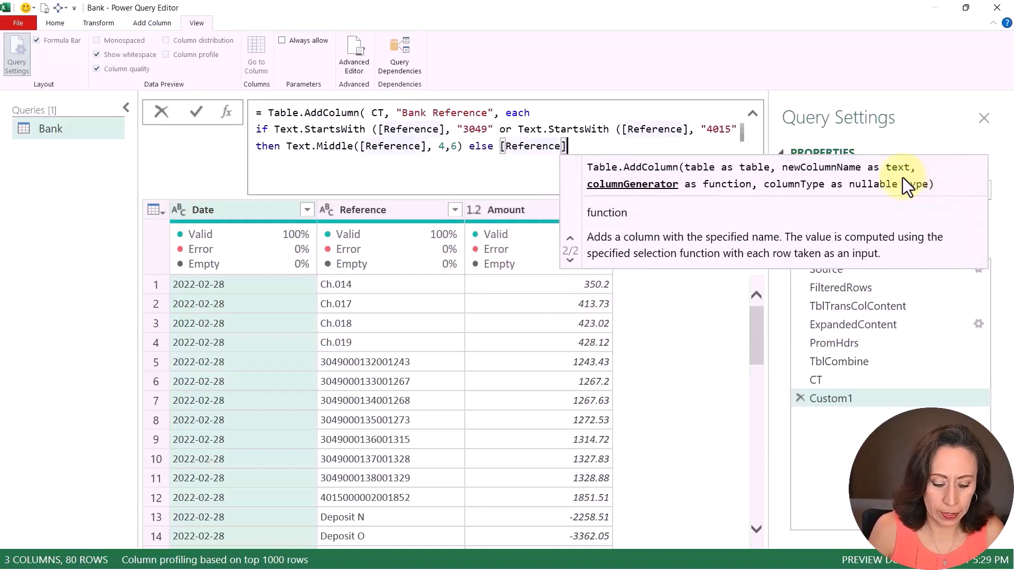
type(")")
key("shift+Return")
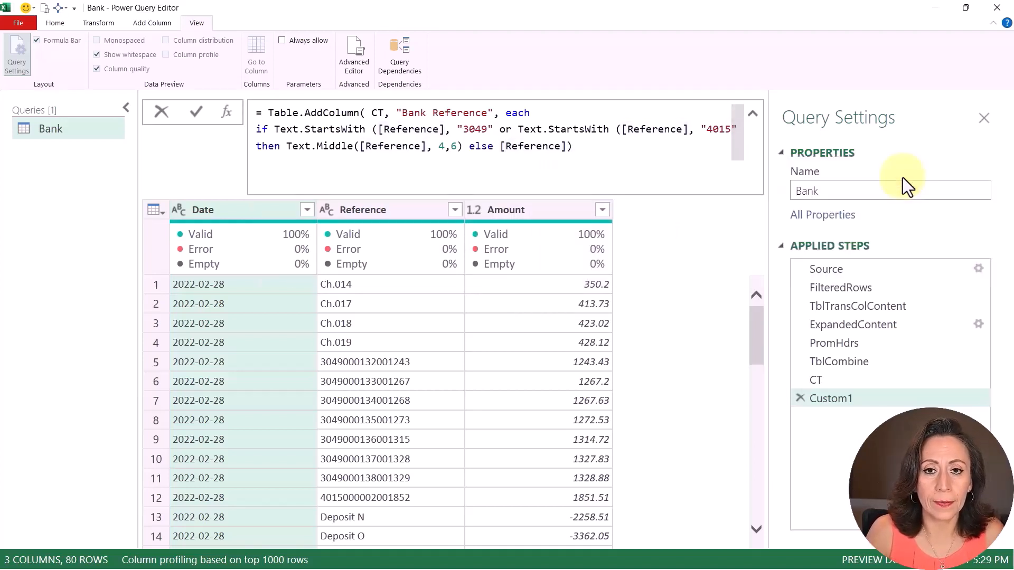
left_click(196, 111)
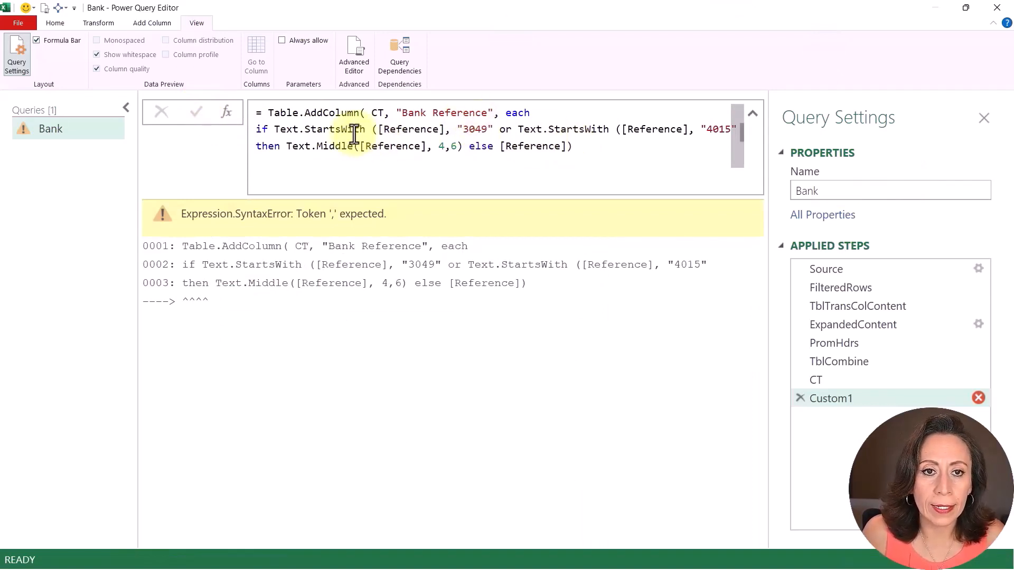
- Add the missing closing parentheses after "3049" and "4015" in both Text.StartsWith calls and commit the formula again
left_click(496, 129)
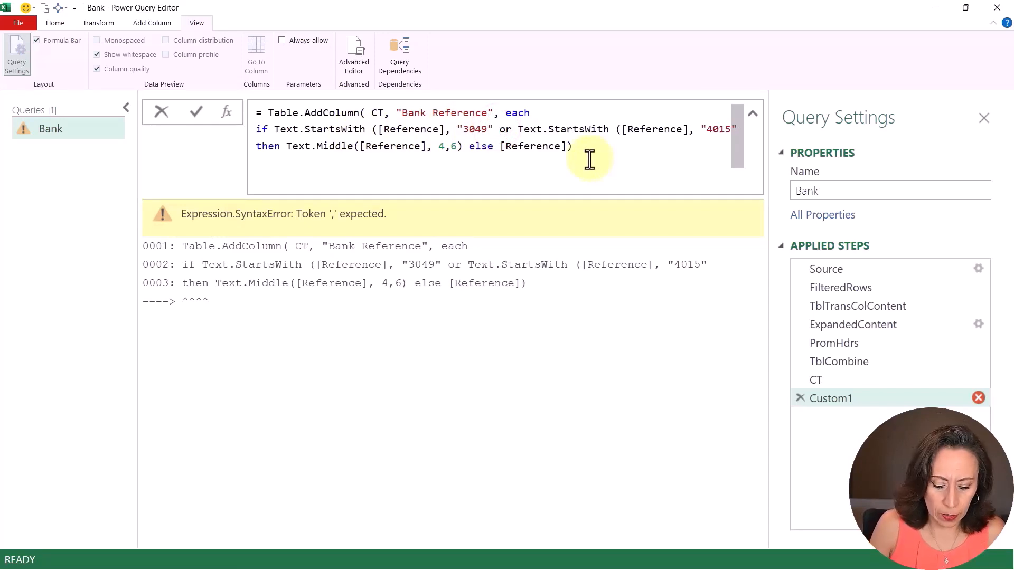
type(")")
left_click(319, 147)
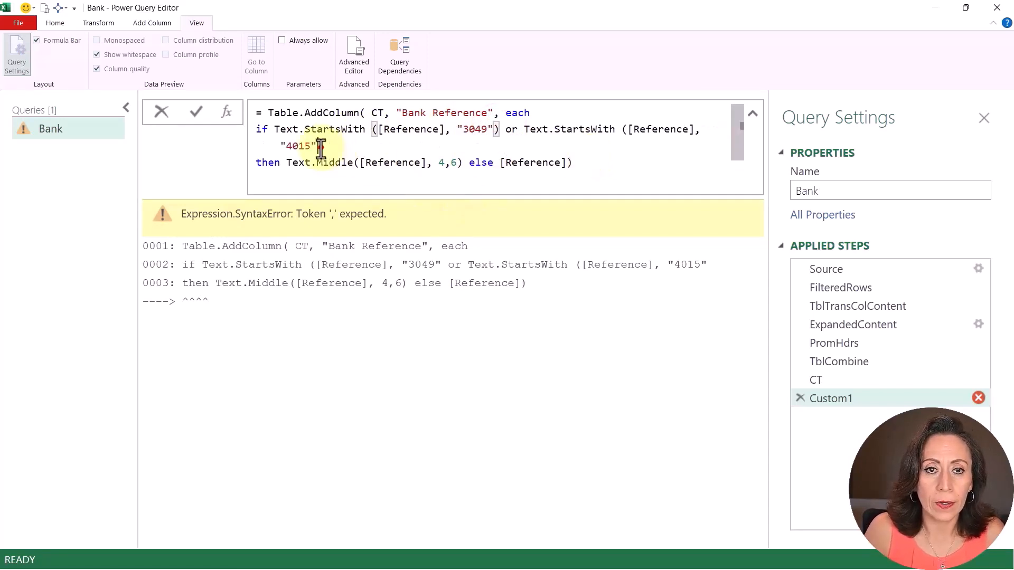
type(")")
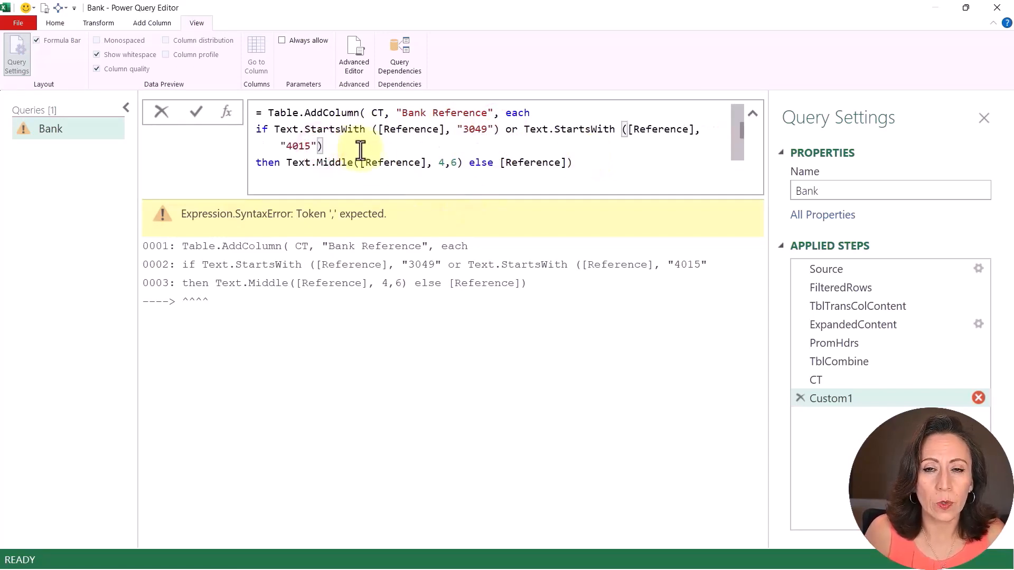
left_click(602, 163)
key("Return")
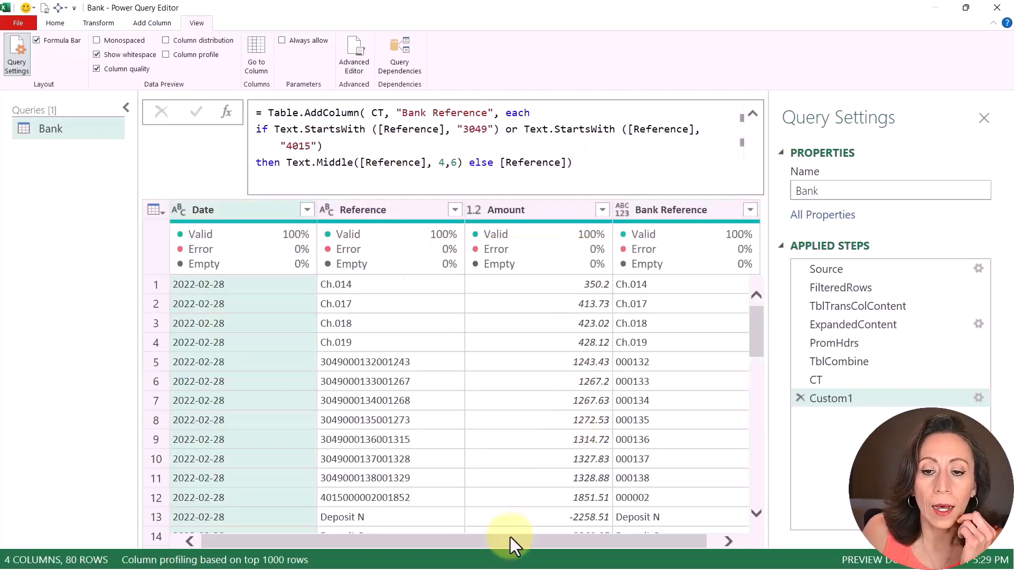
- Compare the extracted Bank Reference value in row 5 with the original Reference value in that row
left_click(688, 211)
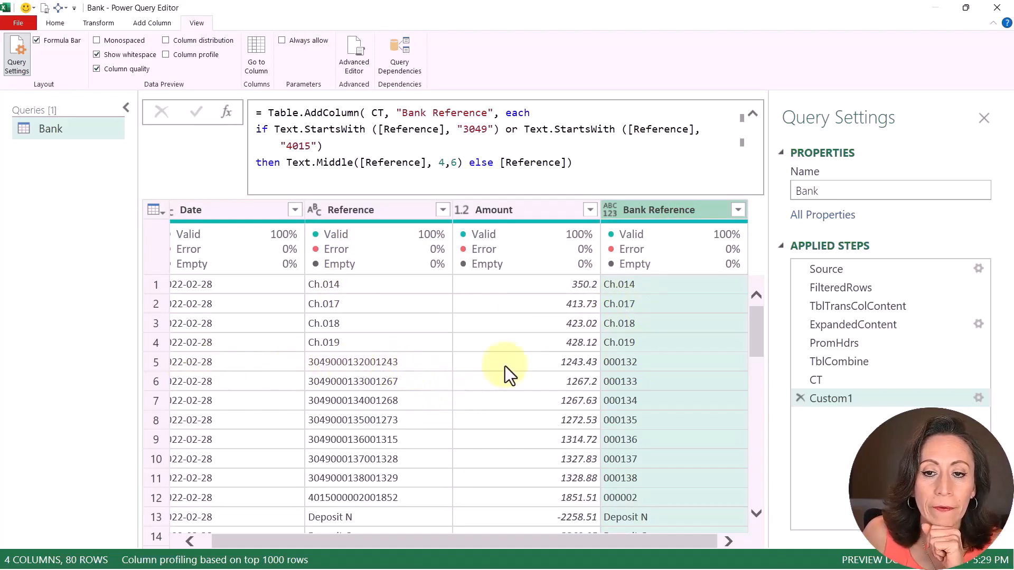
left_click(644, 362)
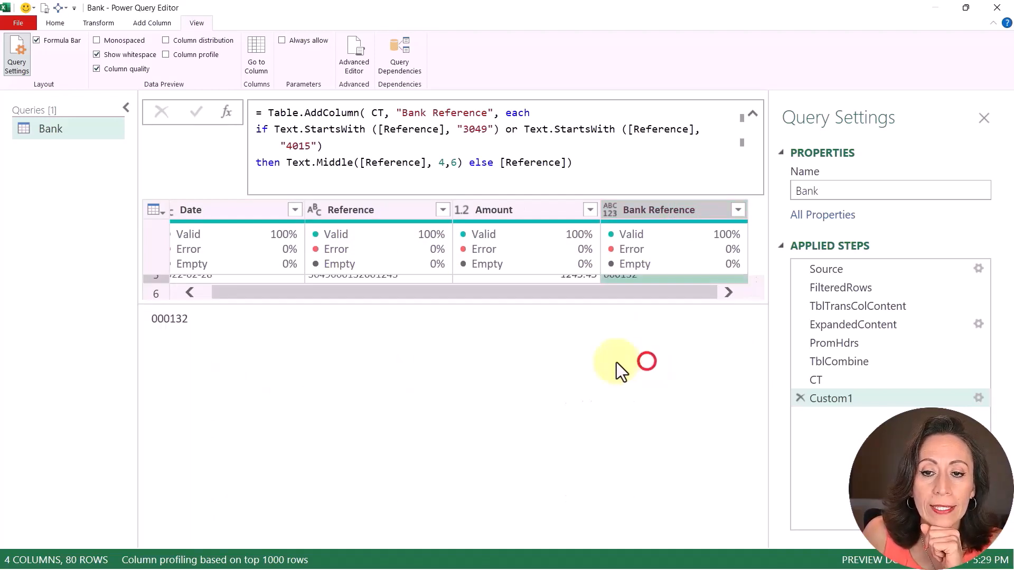
left_click_drag(634, 303, 626, 421)
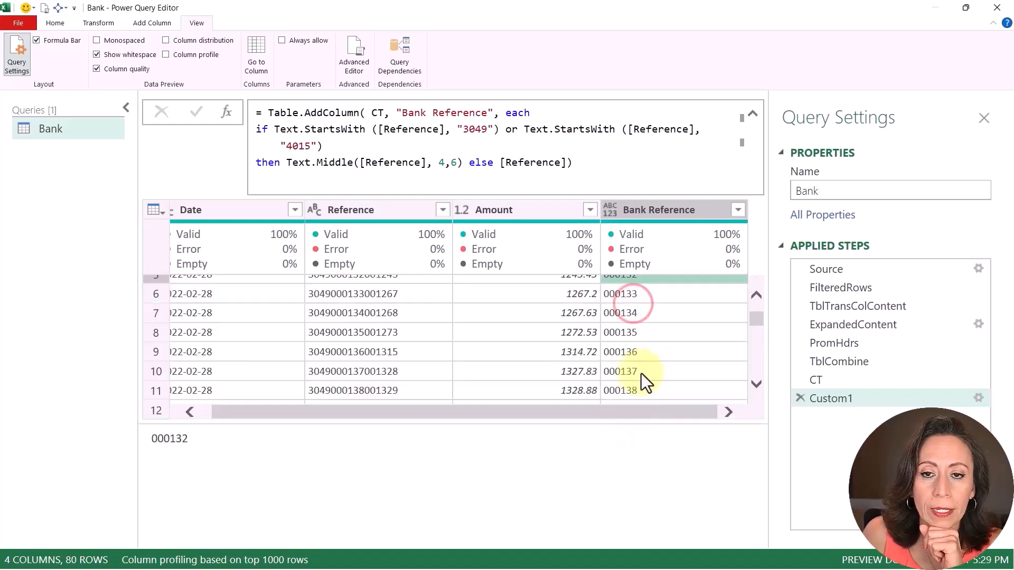
scroll(655, 306, "up", 2)
left_click(372, 316)
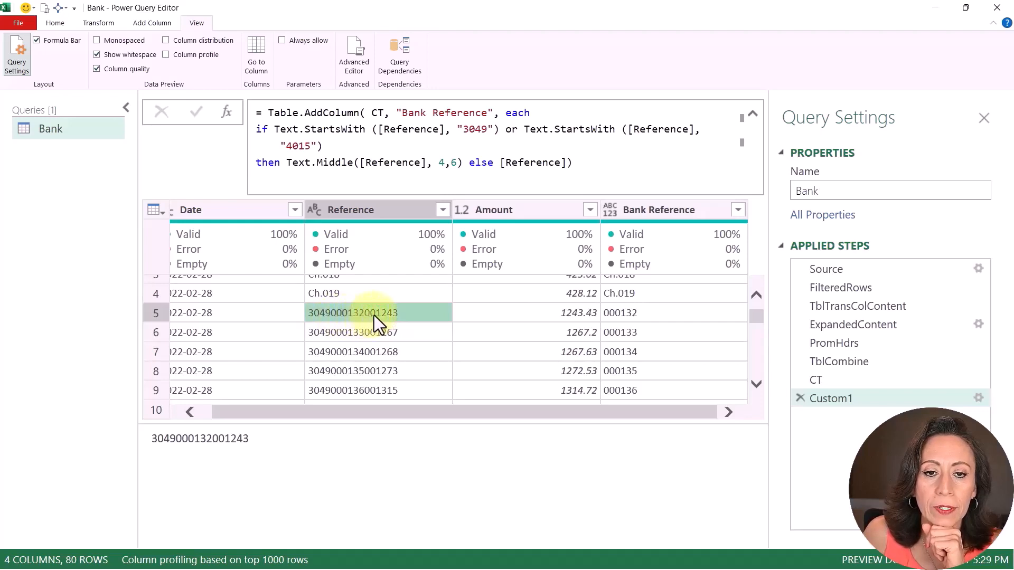
left_click(647, 315)
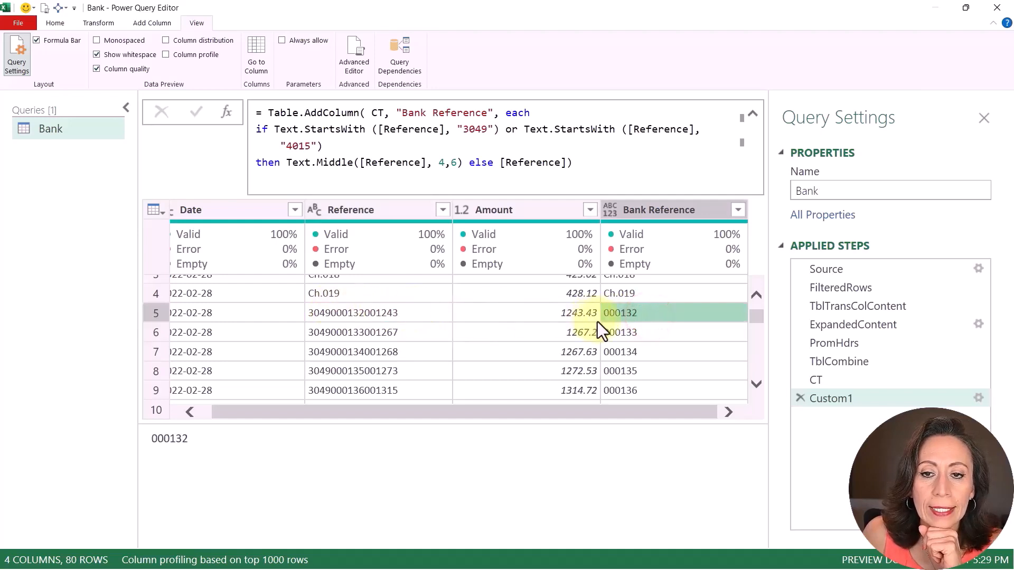
- Insert a let keyword on its own line between each and the if expression in the Bank Reference formula
left_click(648, 325)
left_click(661, 353)
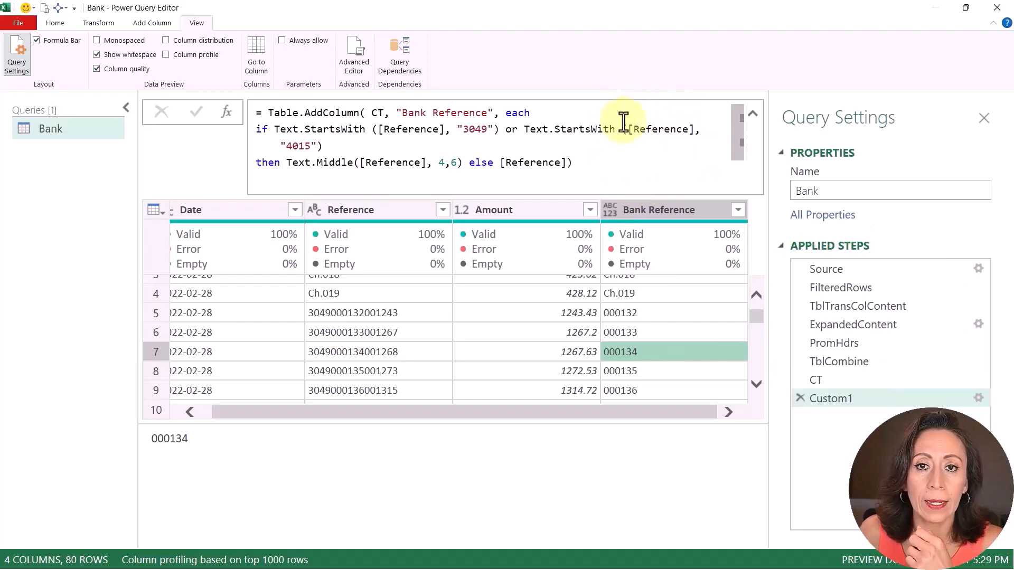
left_click(537, 114)
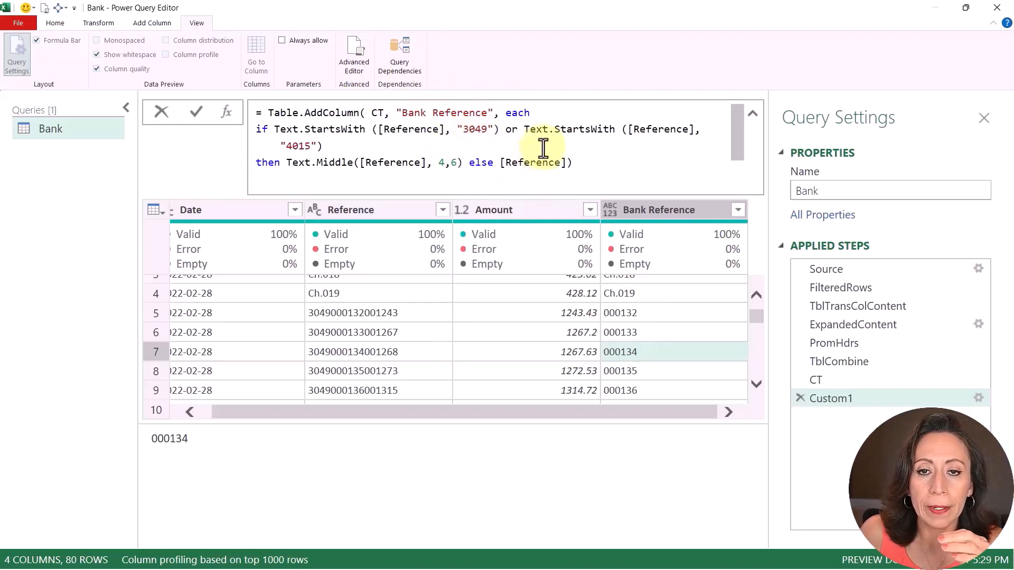
left_click(543, 114)
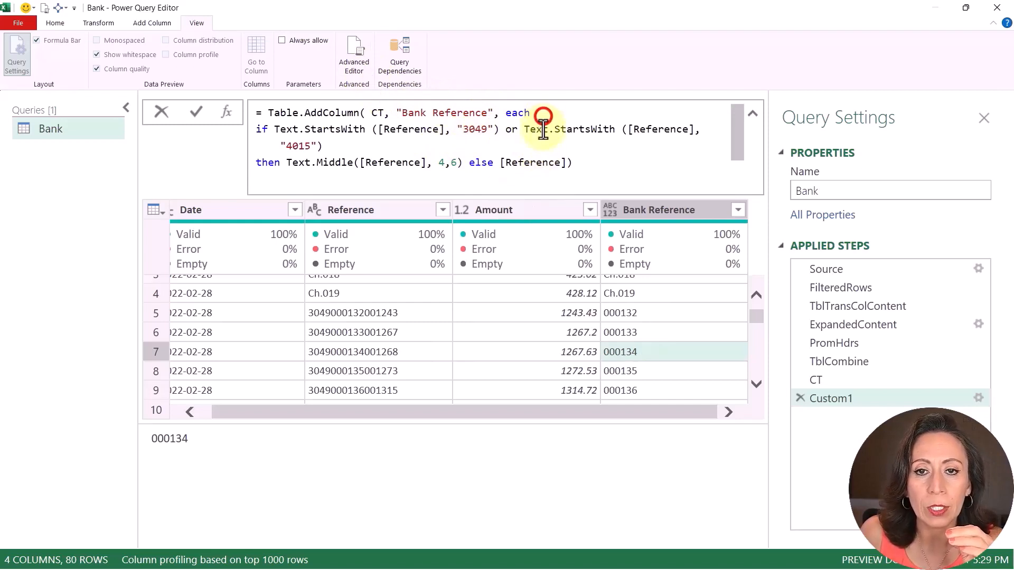
left_click(538, 167)
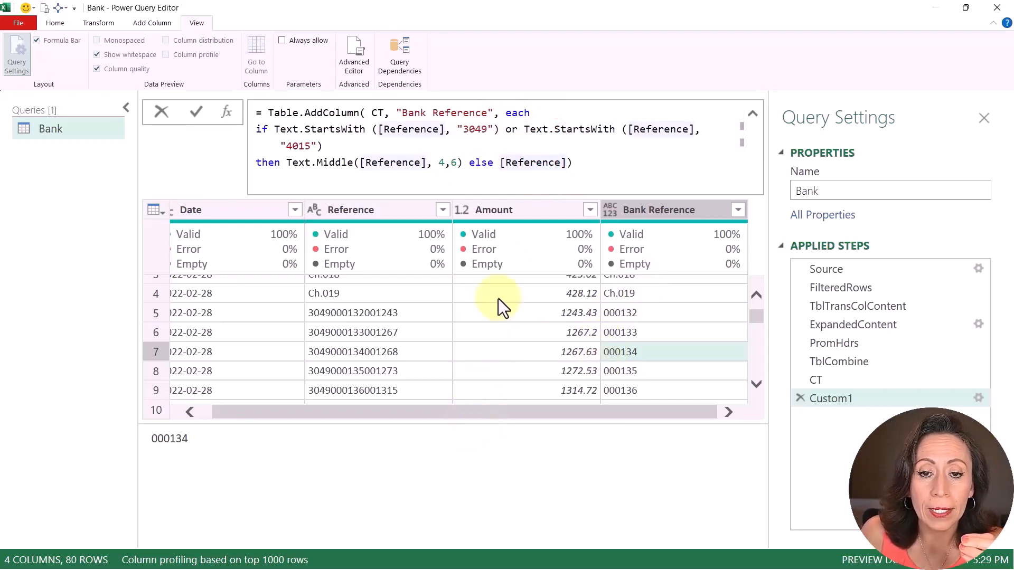
left_click(545, 104)
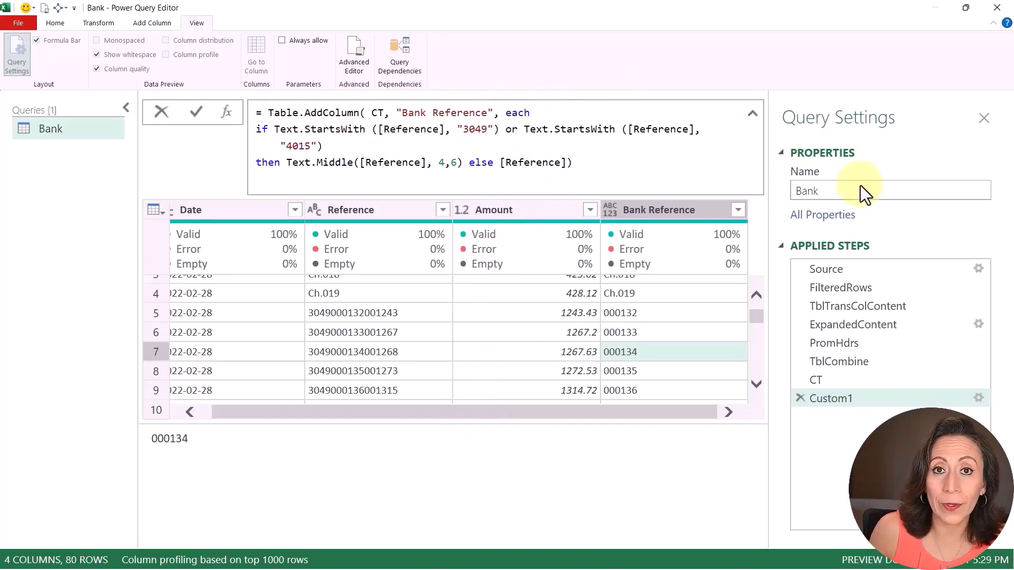
key("Return")
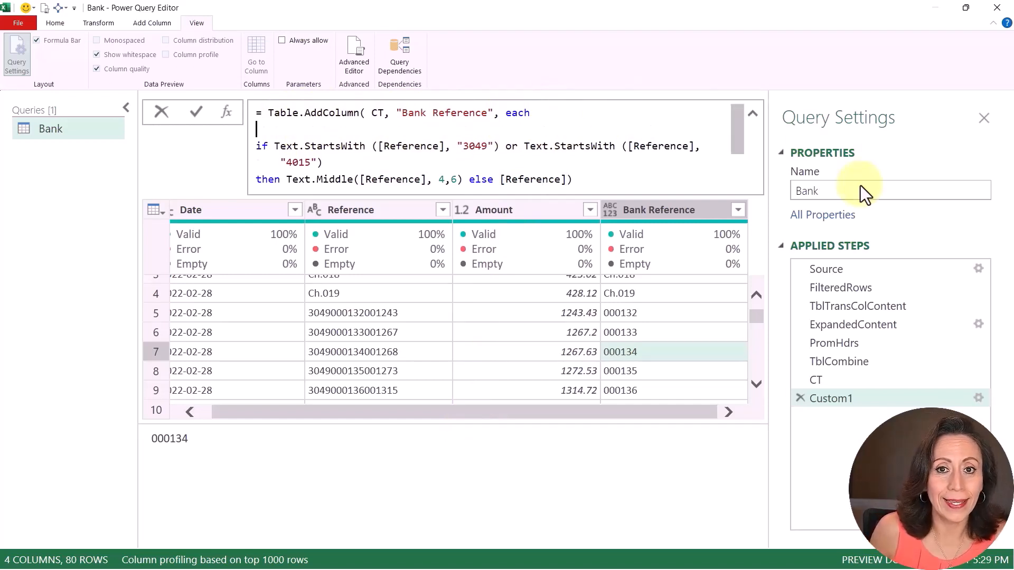
type("let")
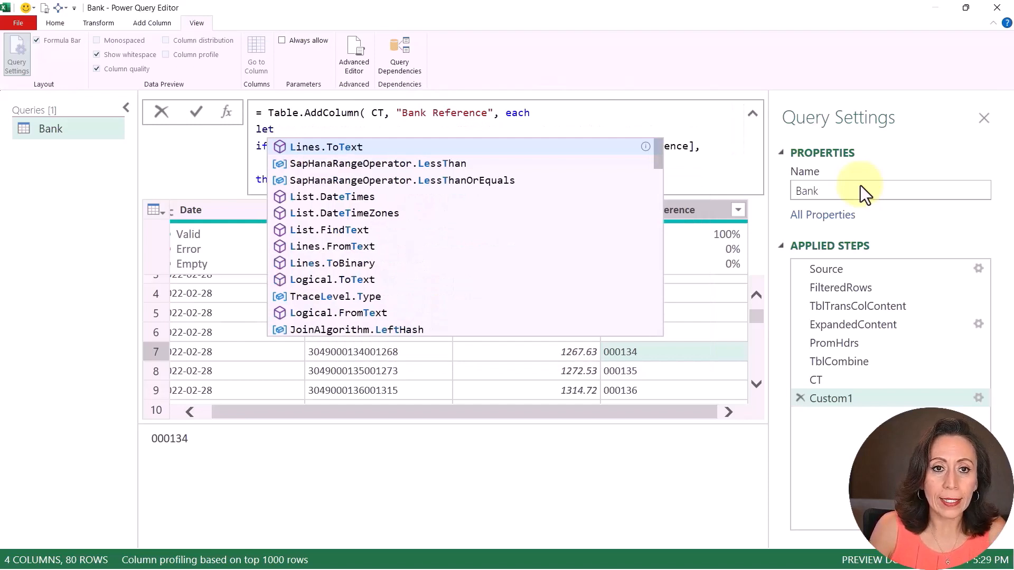
key("shift+Return")
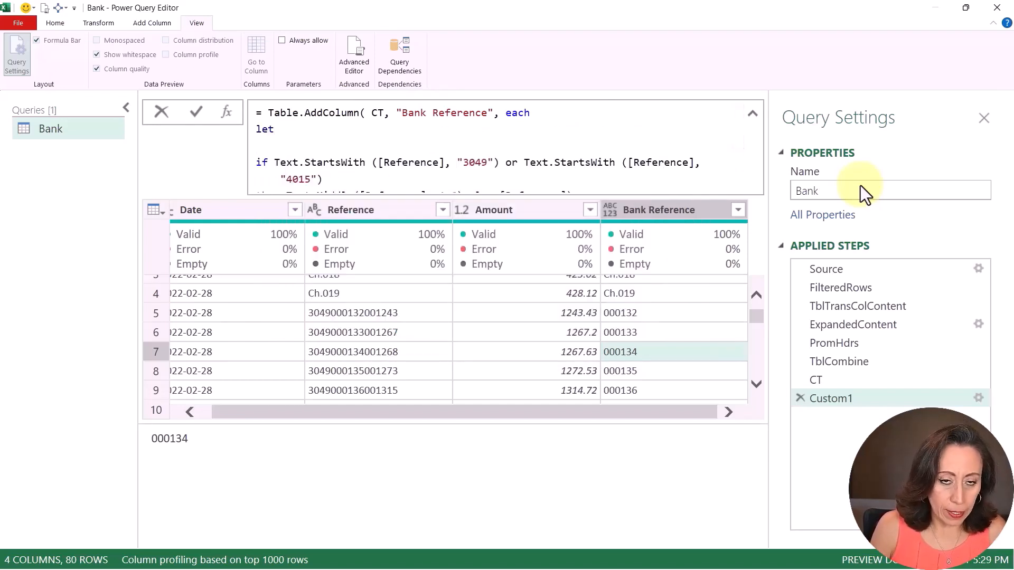
- Assign the if expression to a variable m, starting it on the same line as "m ="
type("m ")
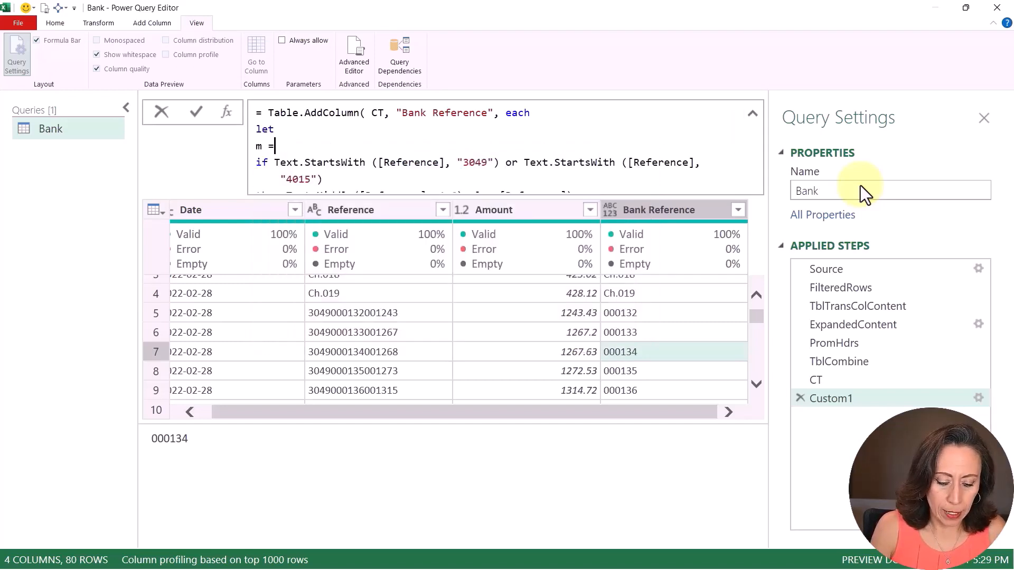
type("=")
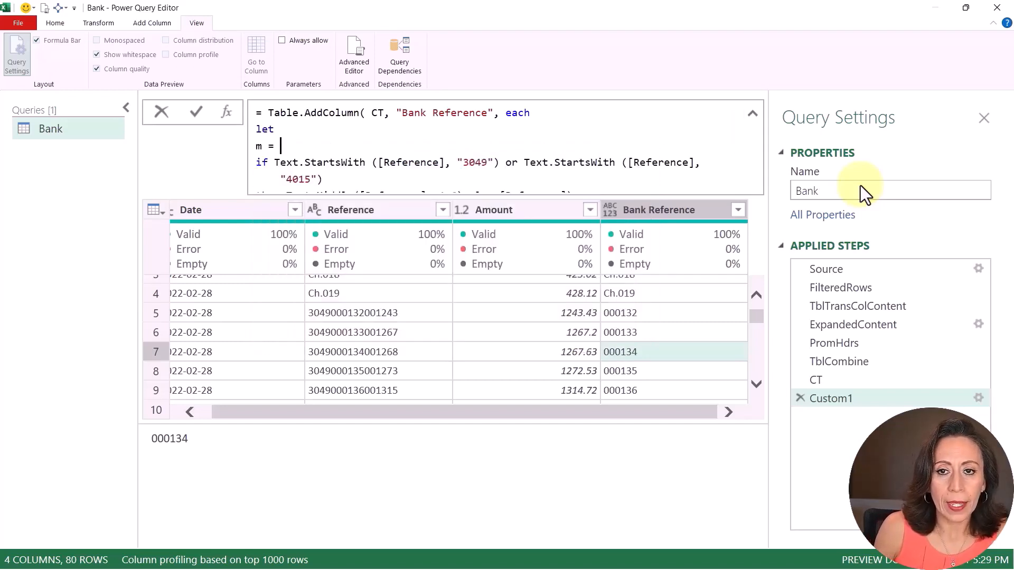
key("Delete")
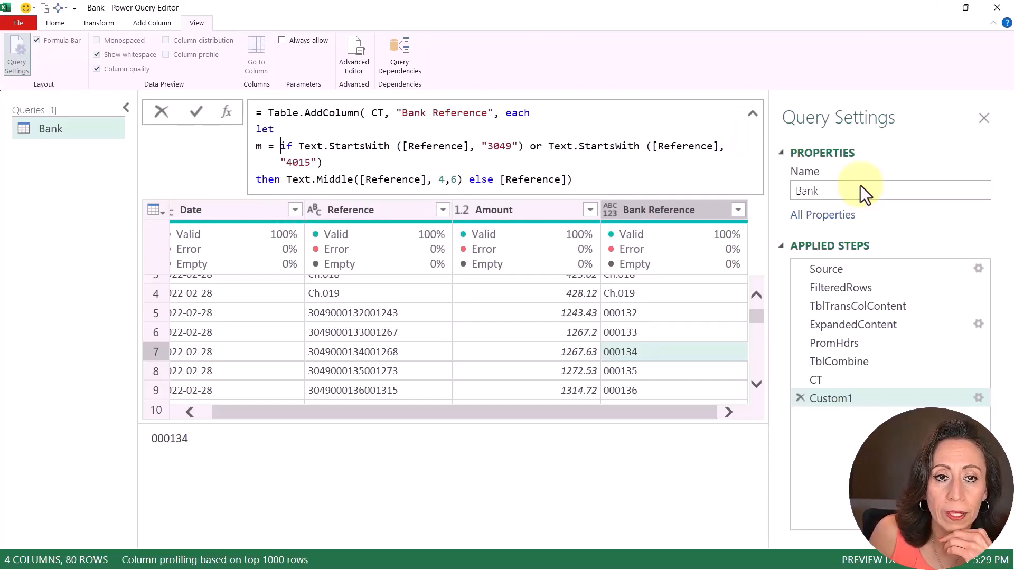
key("Down")
key("Down")
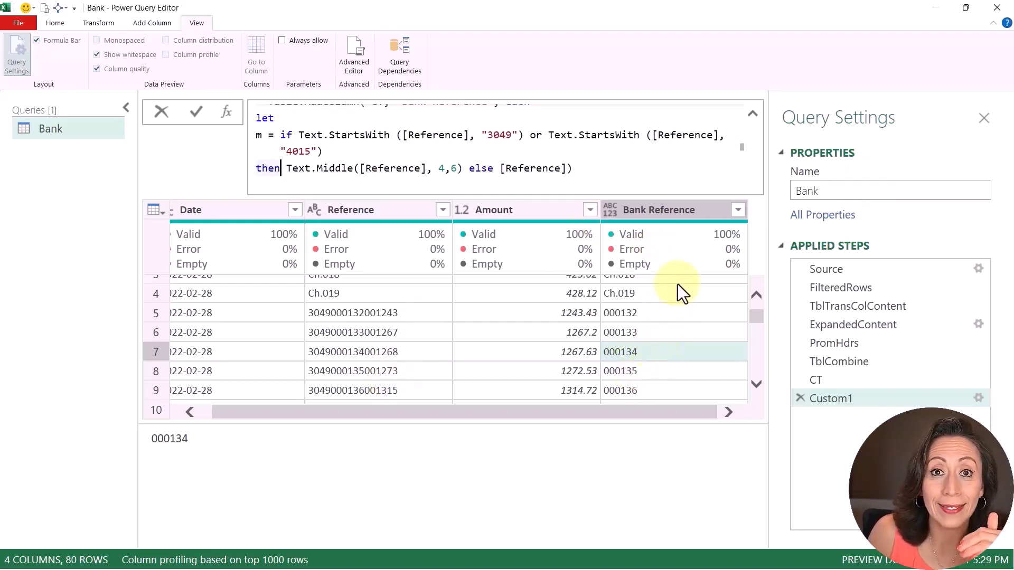
- Put the closing parenthesis on its own line and end the m definition with a comma, followed by a new line
left_click(607, 167)
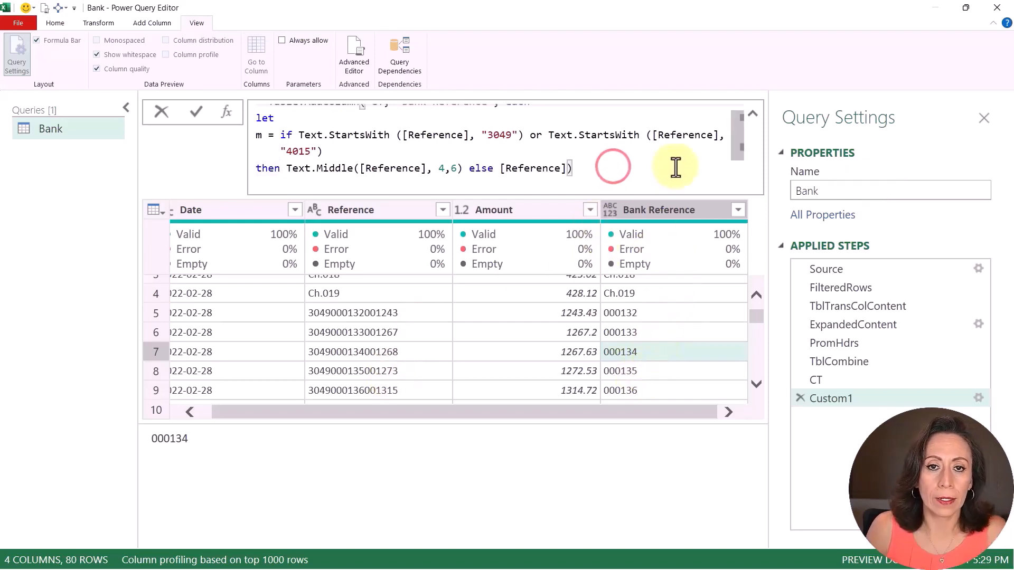
key("Return")
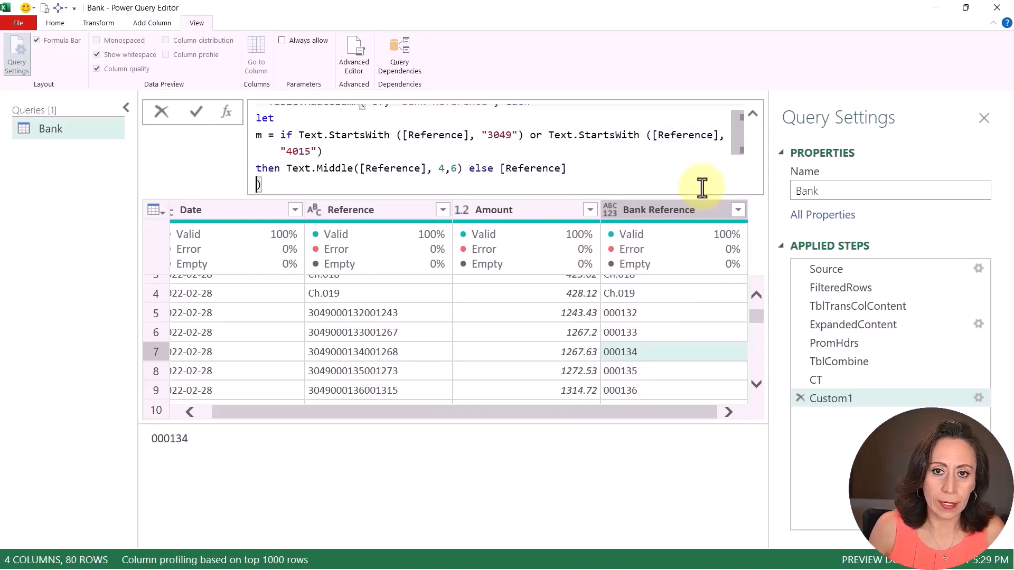
key("Left")
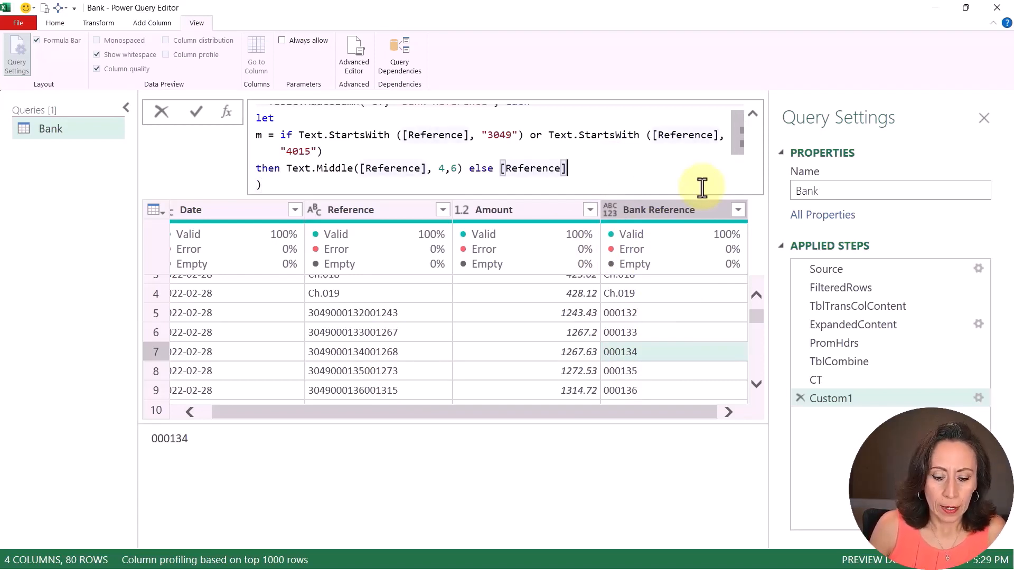
type(",")
key("Return")
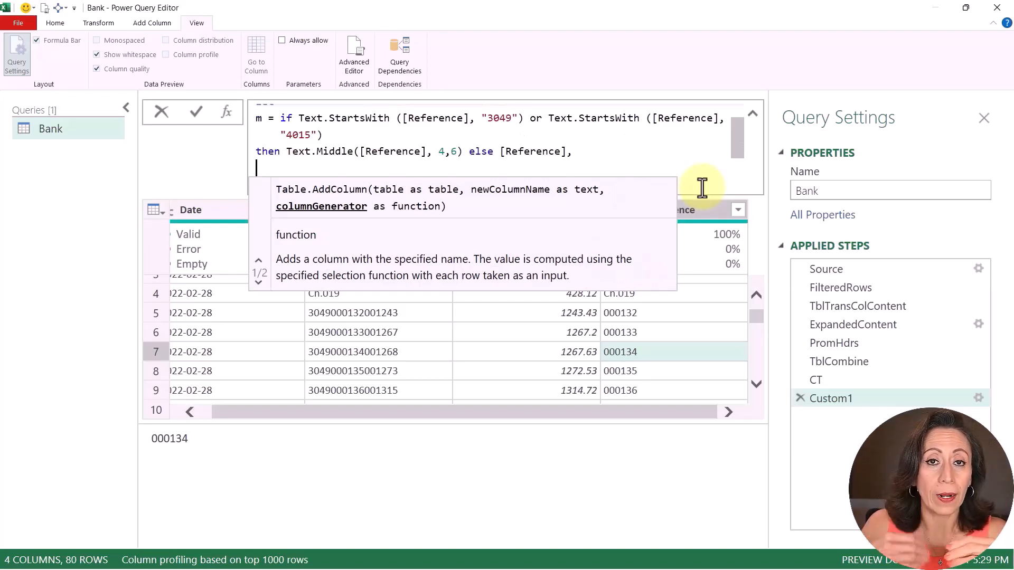
- Define a second variable n as Text.TrimStart(m, "0") to strip the leading zeros
type("n =")
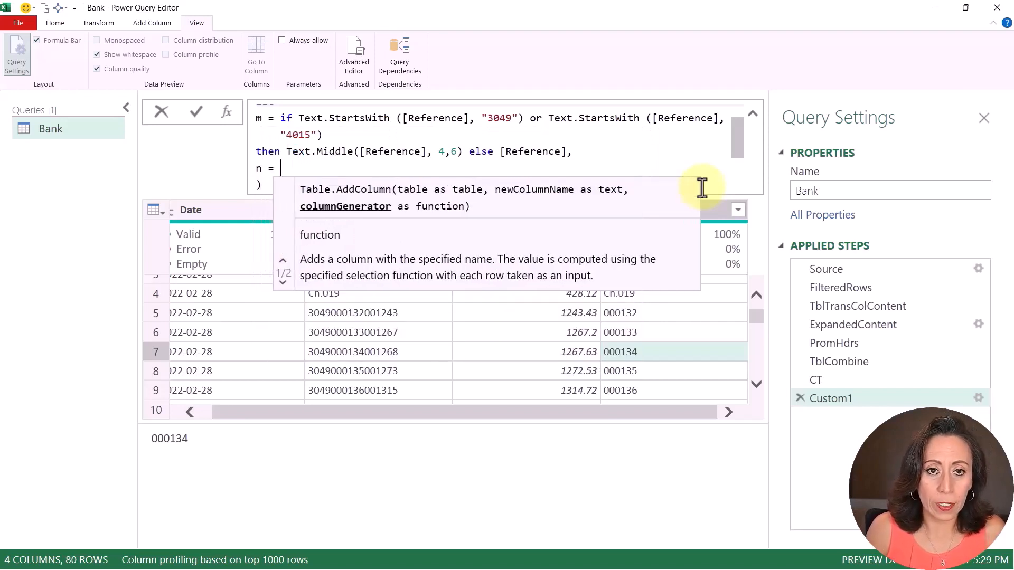
key("Escape")
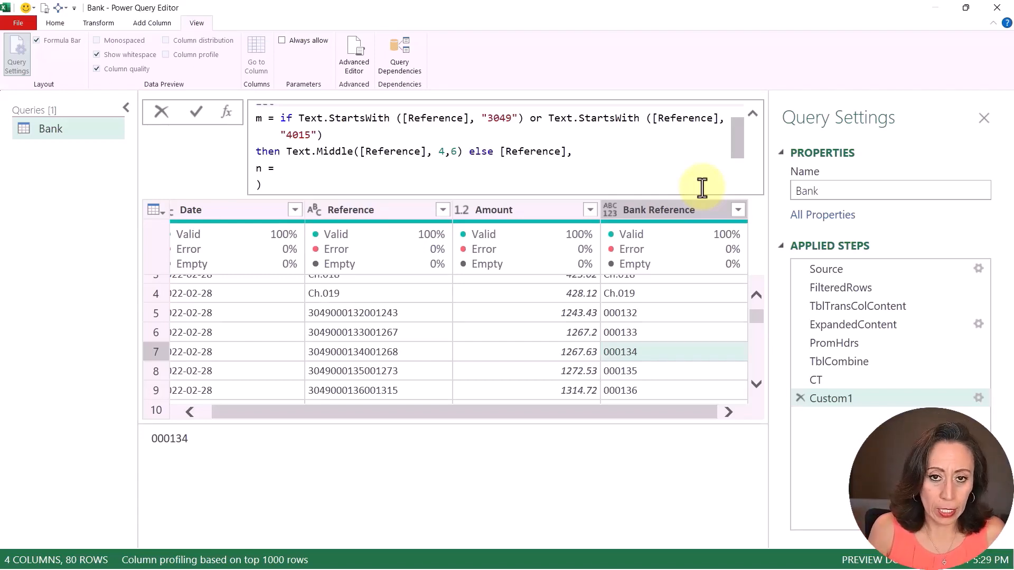
type("text")
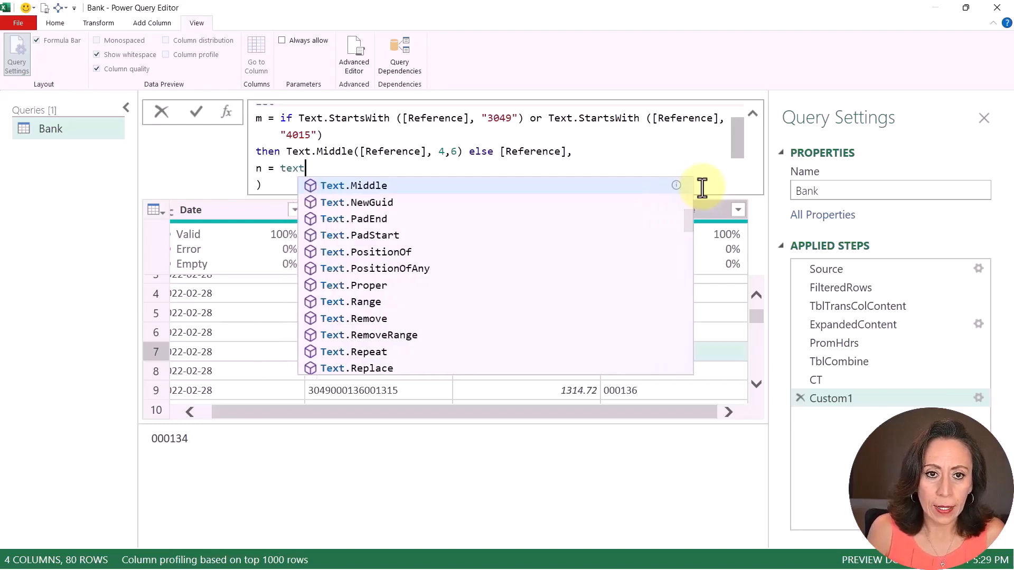
type("tim")
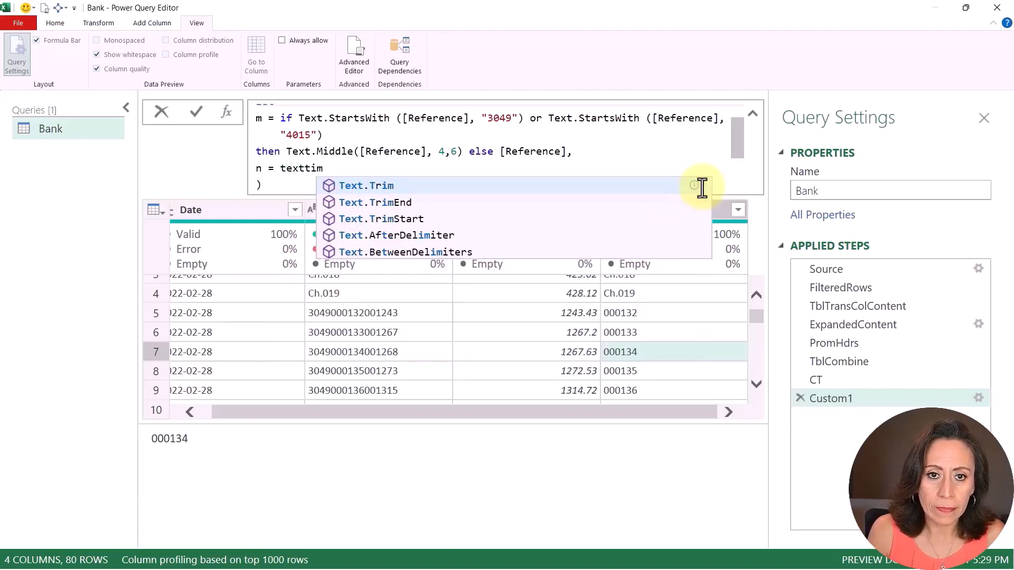
key("Down")
key("Down")
key("Tab")
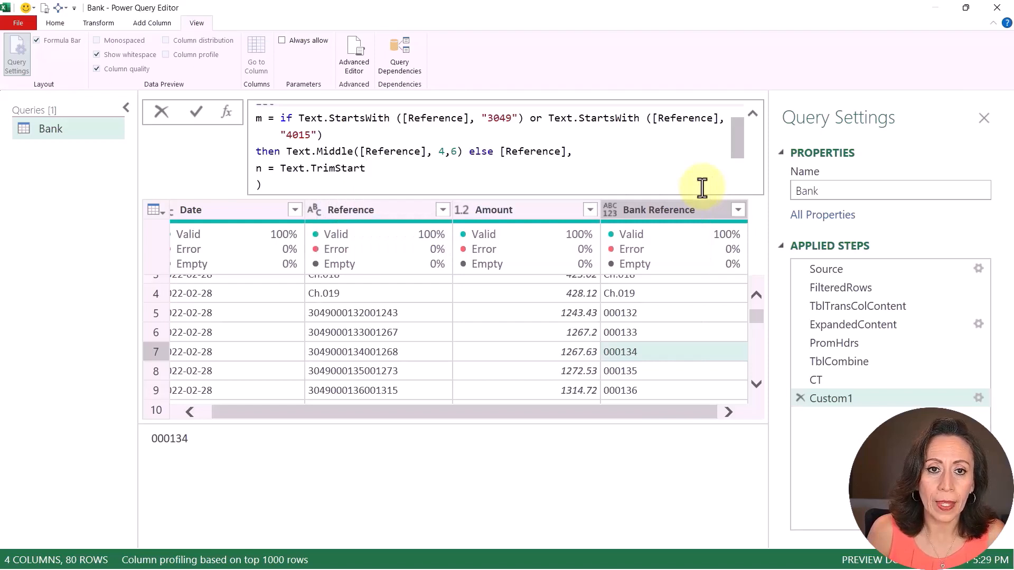
type("(")
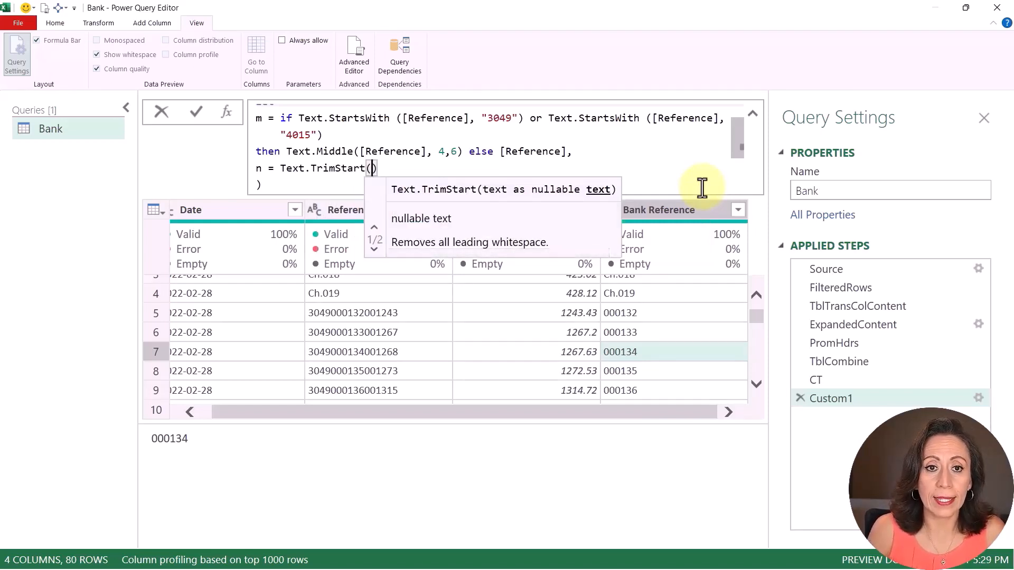
type("m,")
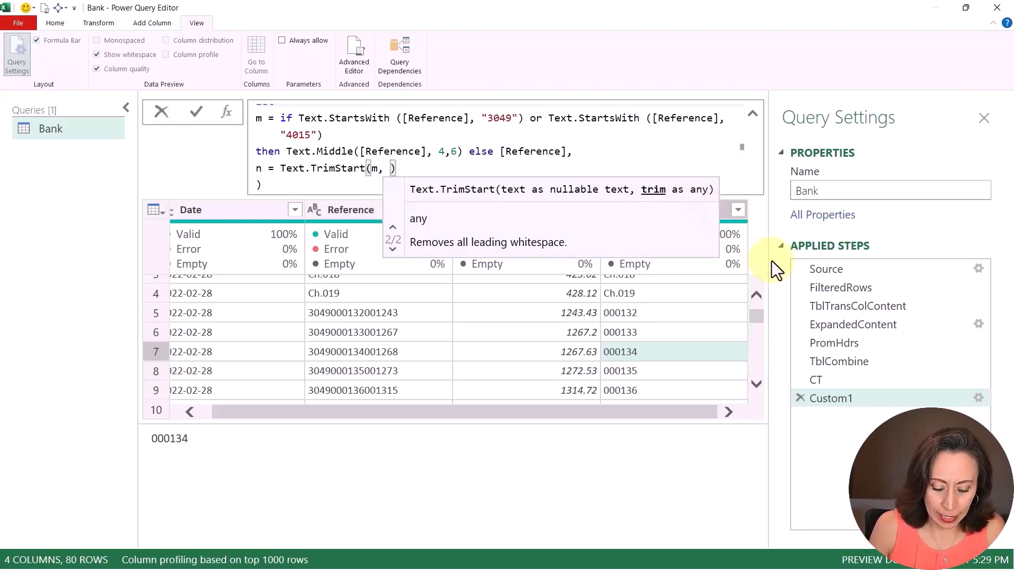
type(" \"")
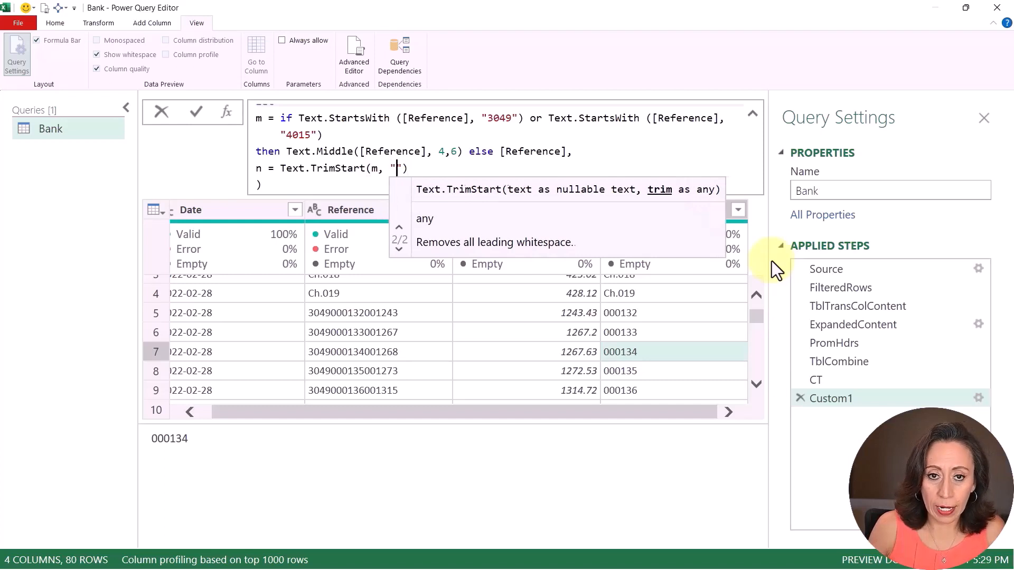
type("0")
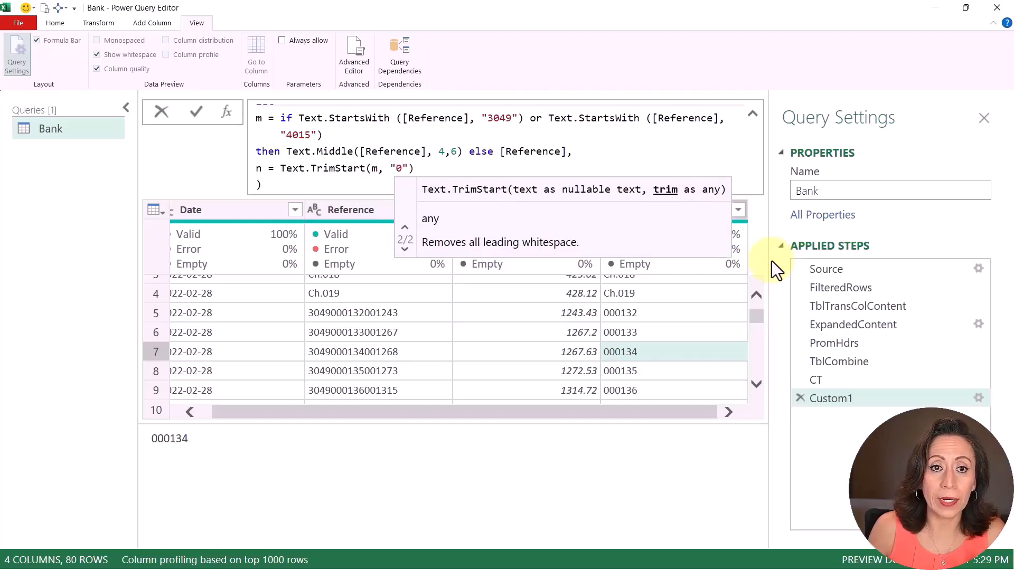
key("Right")
key("Right")
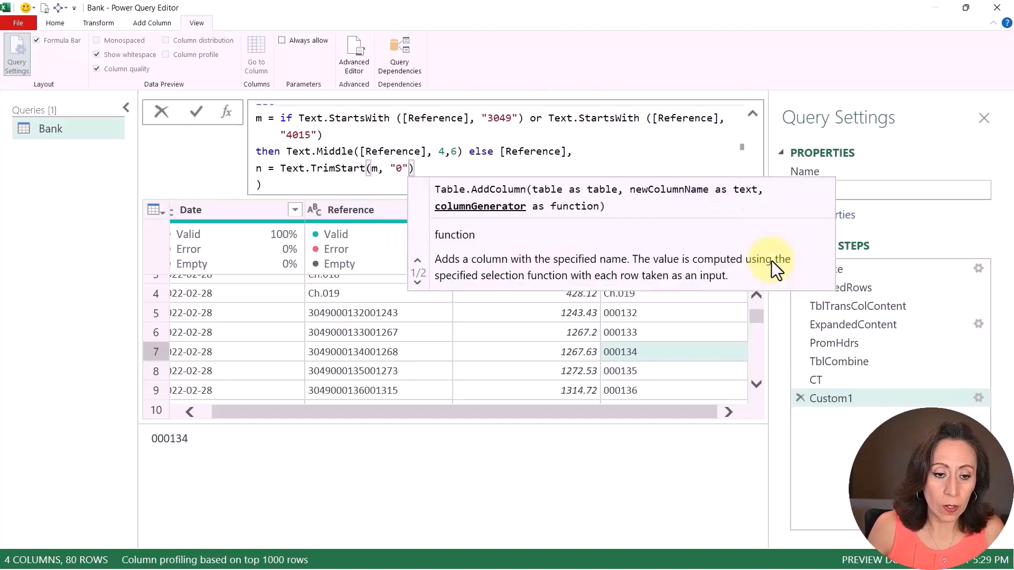
- Close the let block with an in clause that returns n, and commit the formula
key("Return")
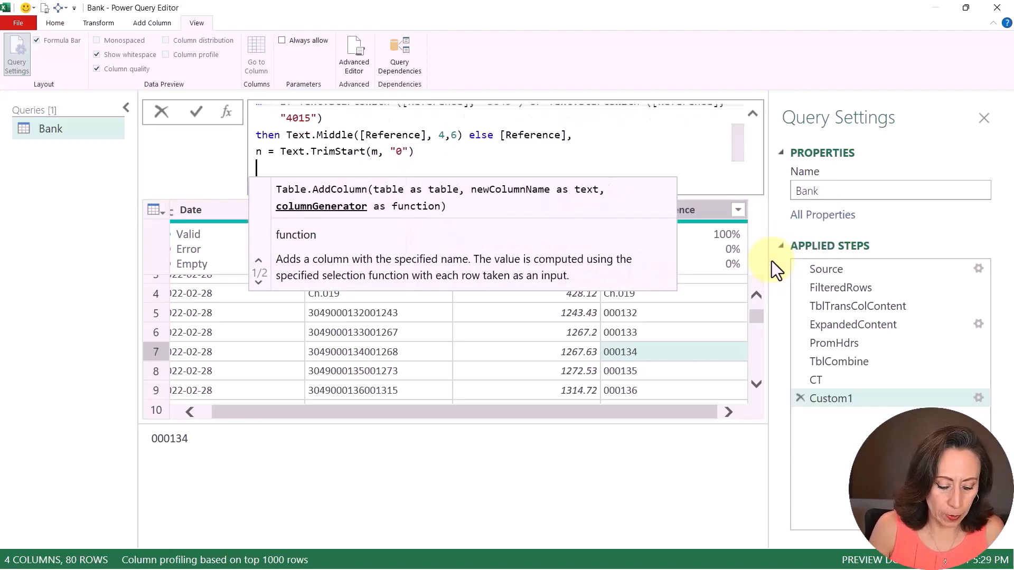
type("in")
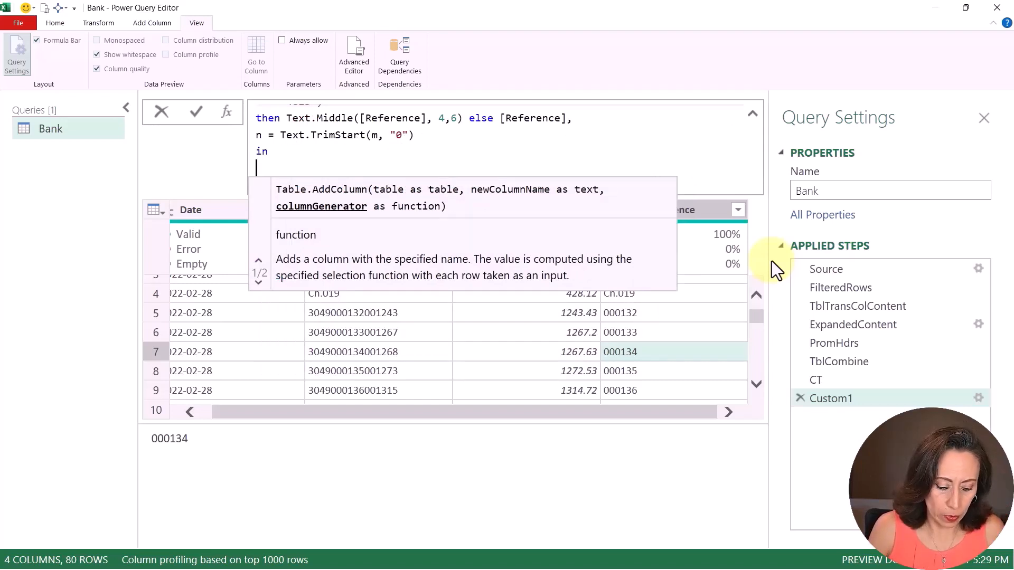
key("Escape")
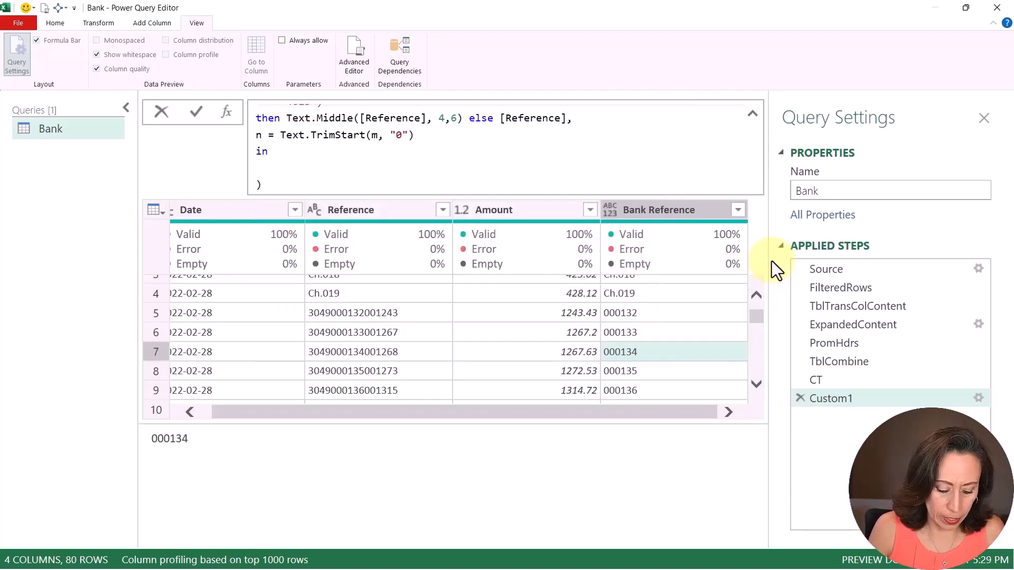
type("n")
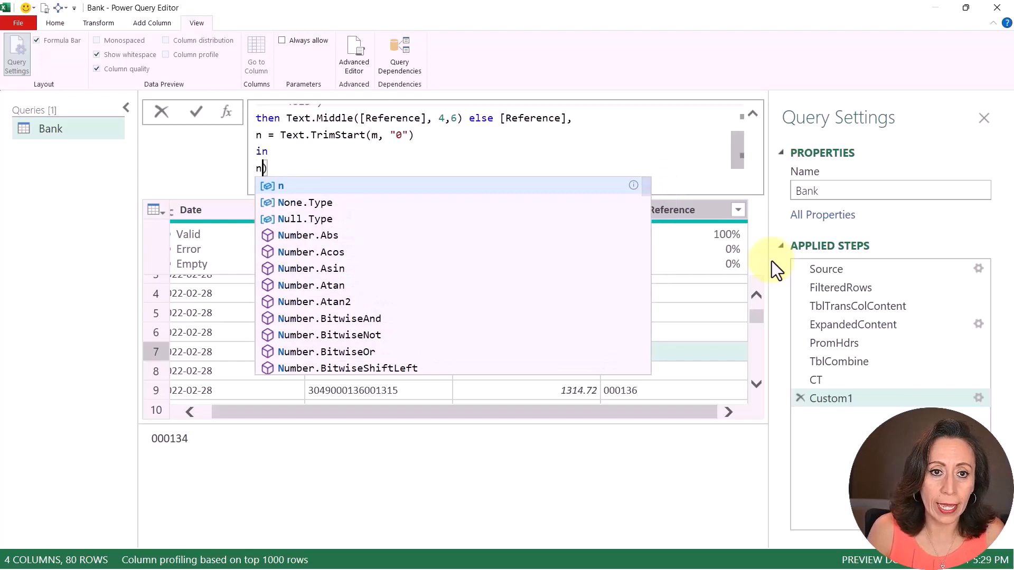
type(")")
key("Return")
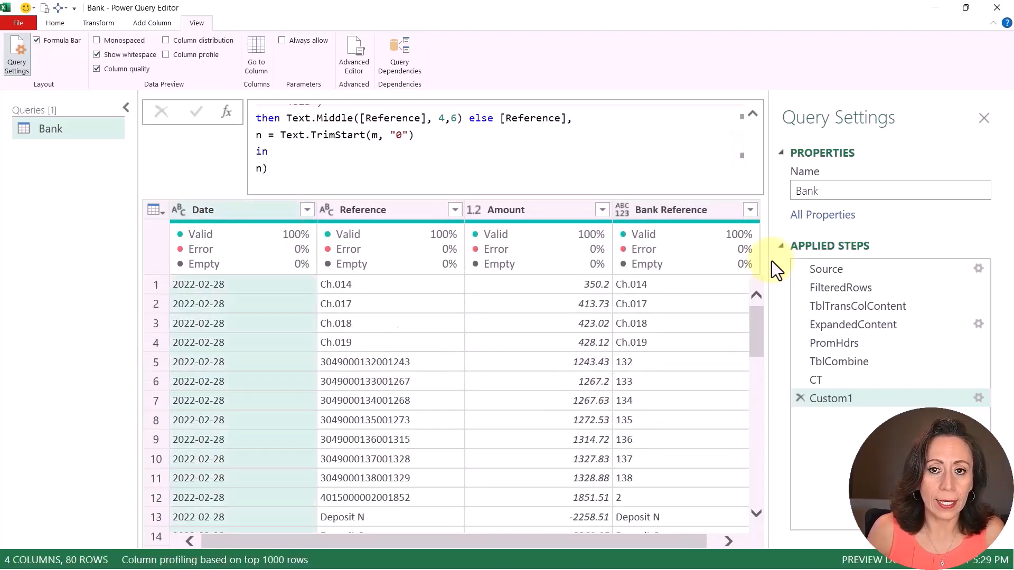
- Check the trimmed Bank Reference values in rows 5 to 9
left_click(700, 362)
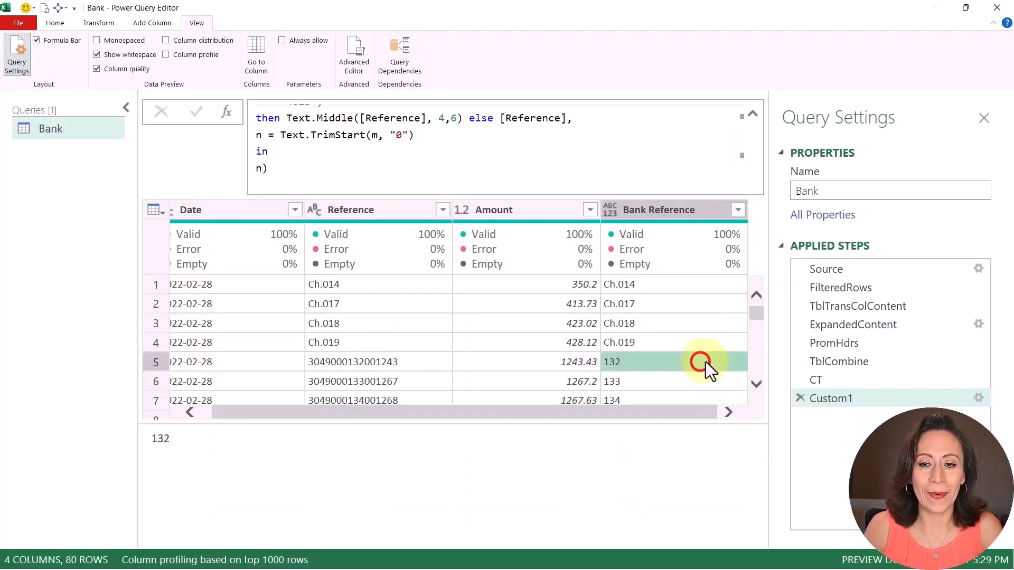
scroll(702, 365, "down", 1)
left_click(688, 343)
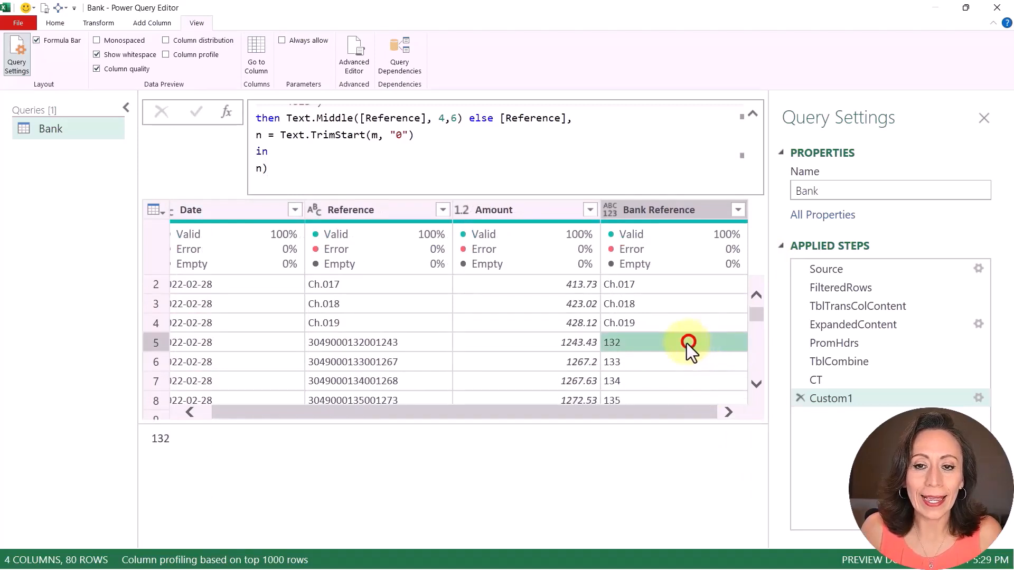
scroll(664, 343, "down", 1)
left_click(664, 343)
left_click(664, 359)
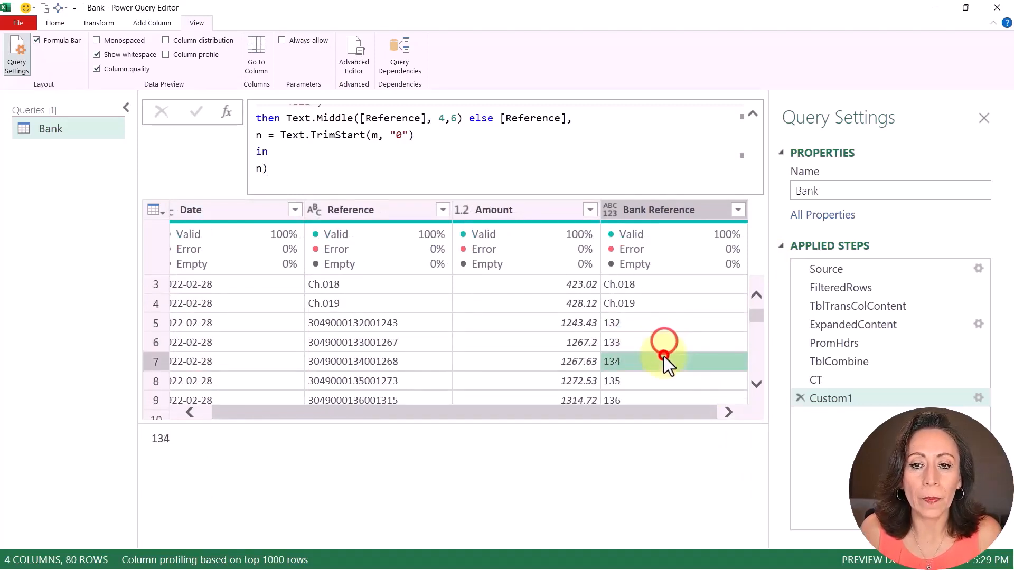
left_click(664, 375)
left_click(669, 395)
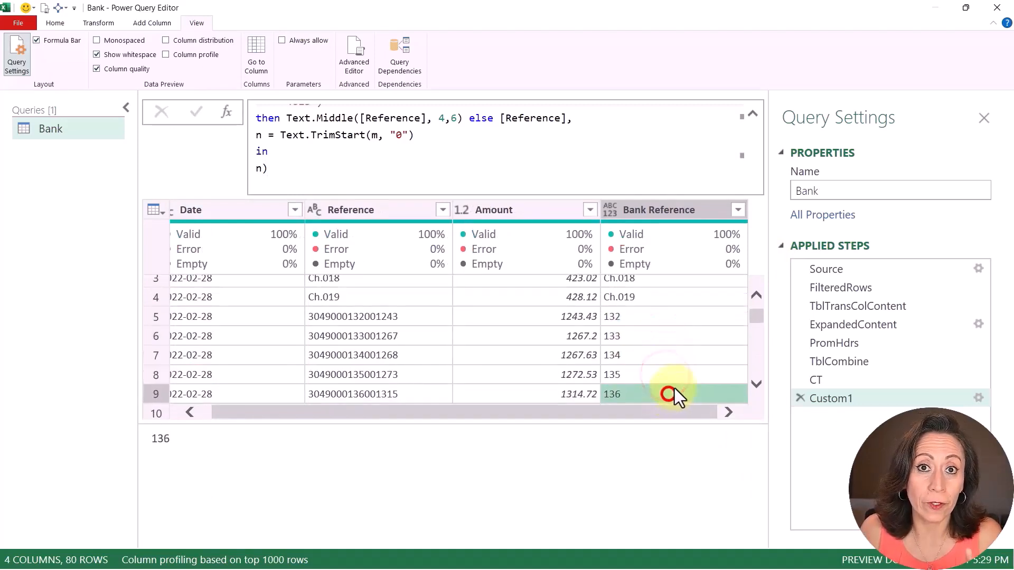
- Check the Bank Reference values from row 10 on, comparing the 4015 reference in row 12 with its extracted value
scroll(674, 388, "down", 1)
left_click(676, 372)
left_click(676, 389)
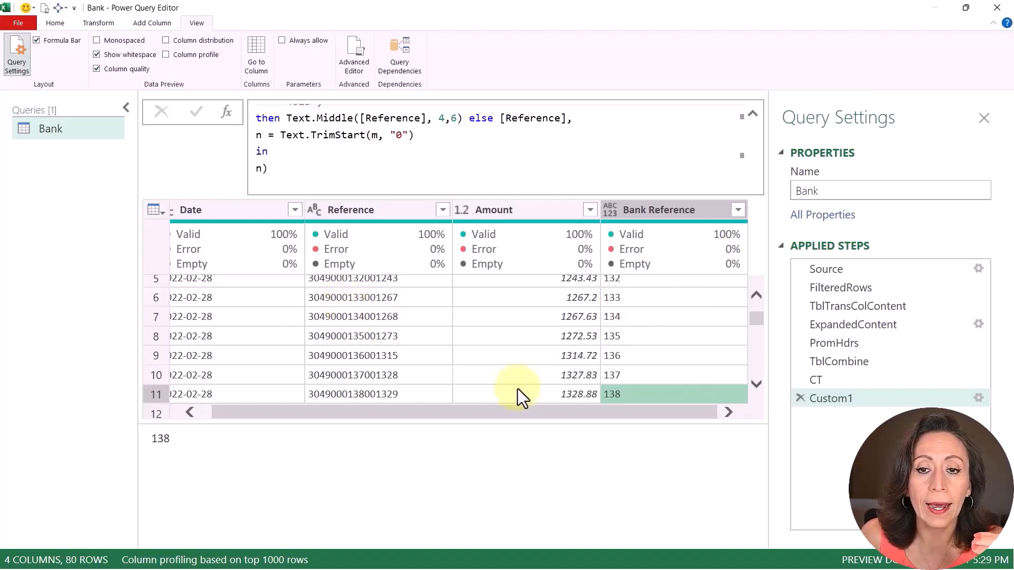
left_click(664, 211)
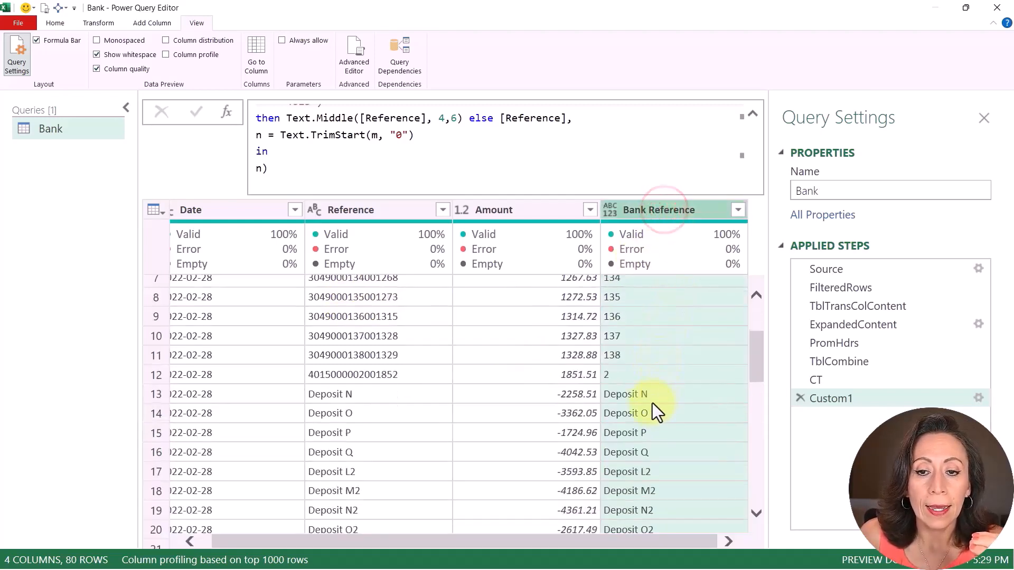
scroll(407, 375, "down", 1)
left_click(322, 375)
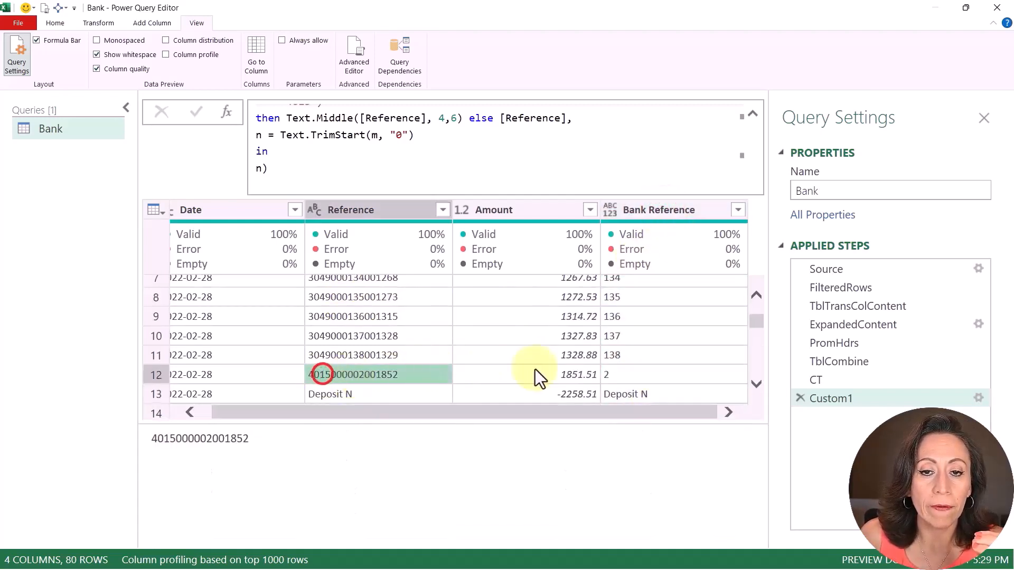
left_click(630, 372)
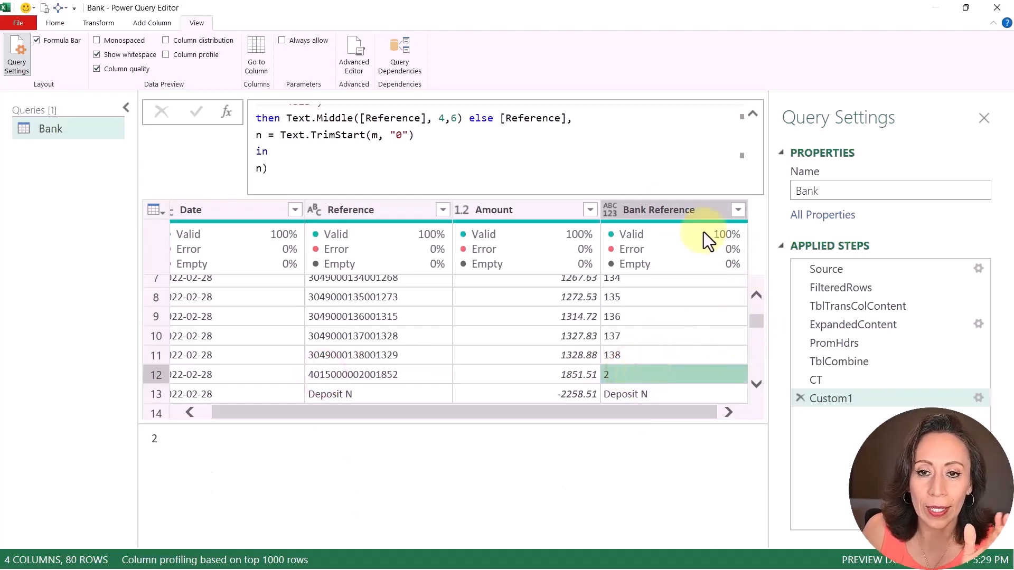
- End the n definition in the Bank Reference formula with a comma and begin a variable o on a new line
left_click(441, 135)
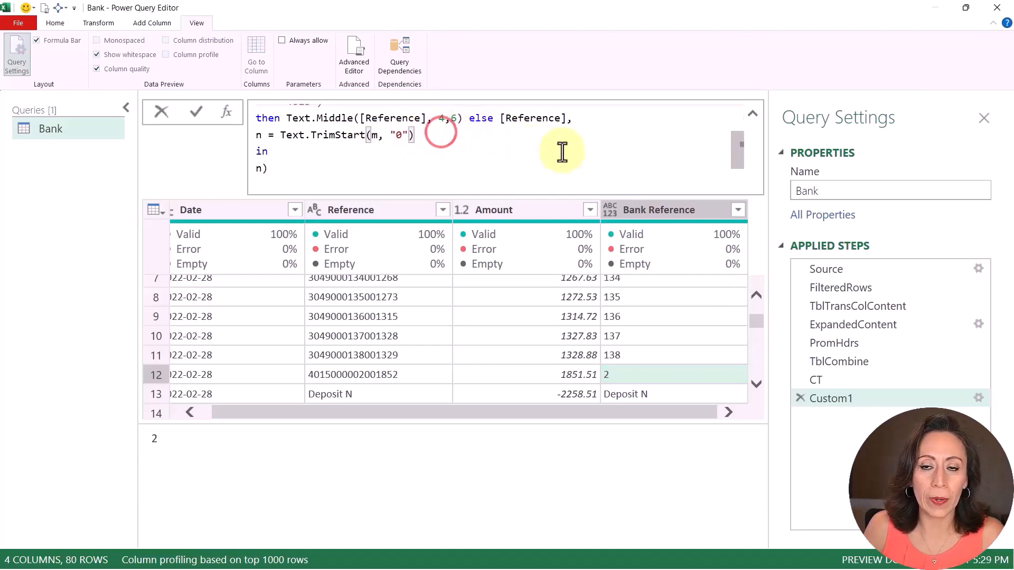
scroll(607, 153, "up", 1)
scroll(336, 136, "up", 1)
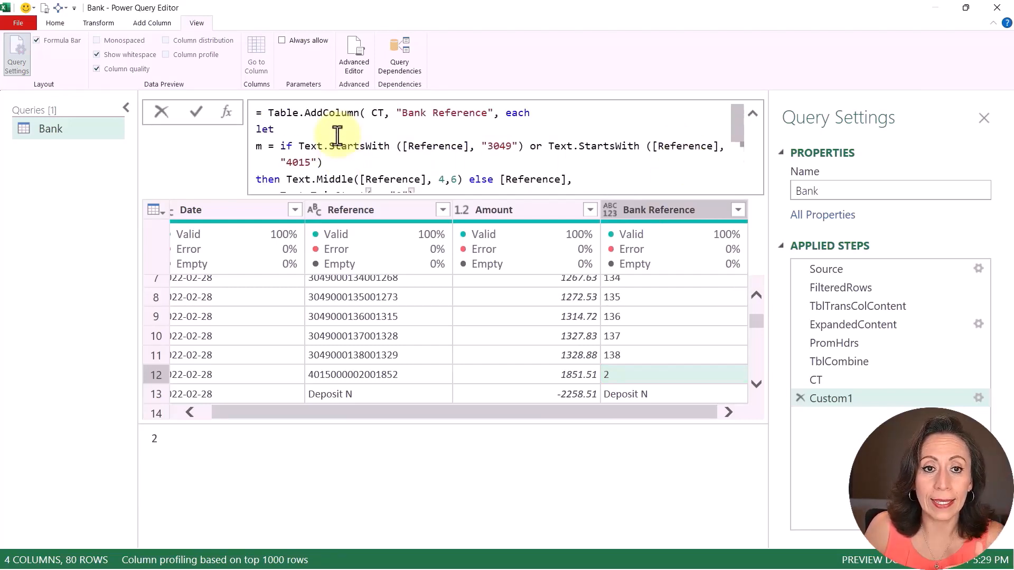
scroll(343, 136, "down", 2)
scroll(380, 138, "up", 1)
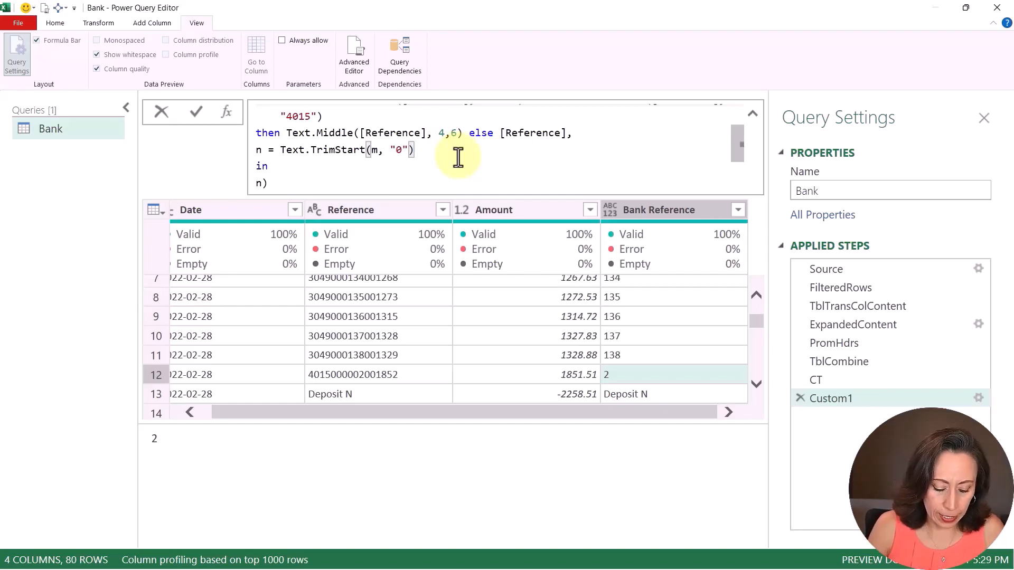
type(",")
key("Return")
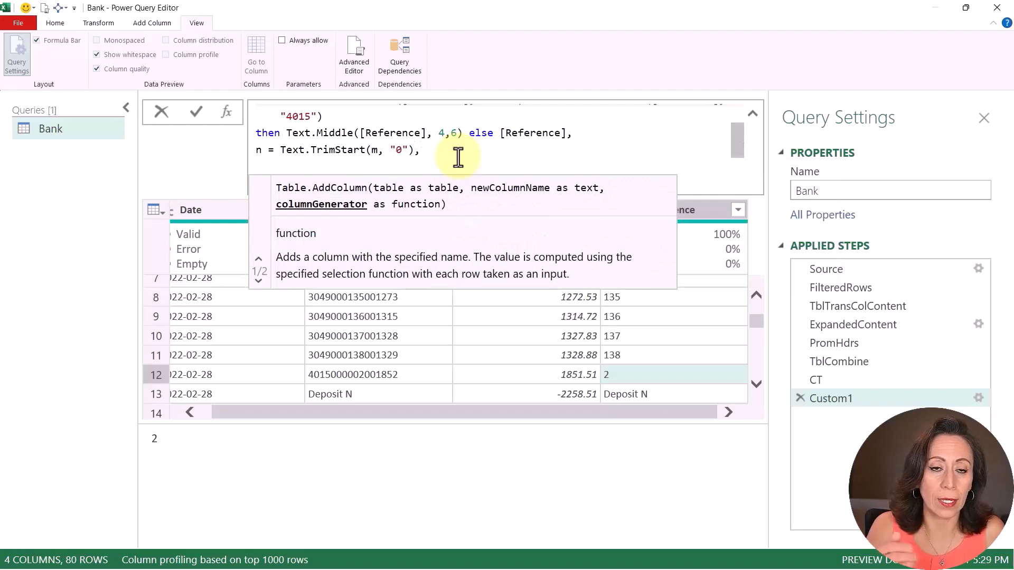
type("o = ")
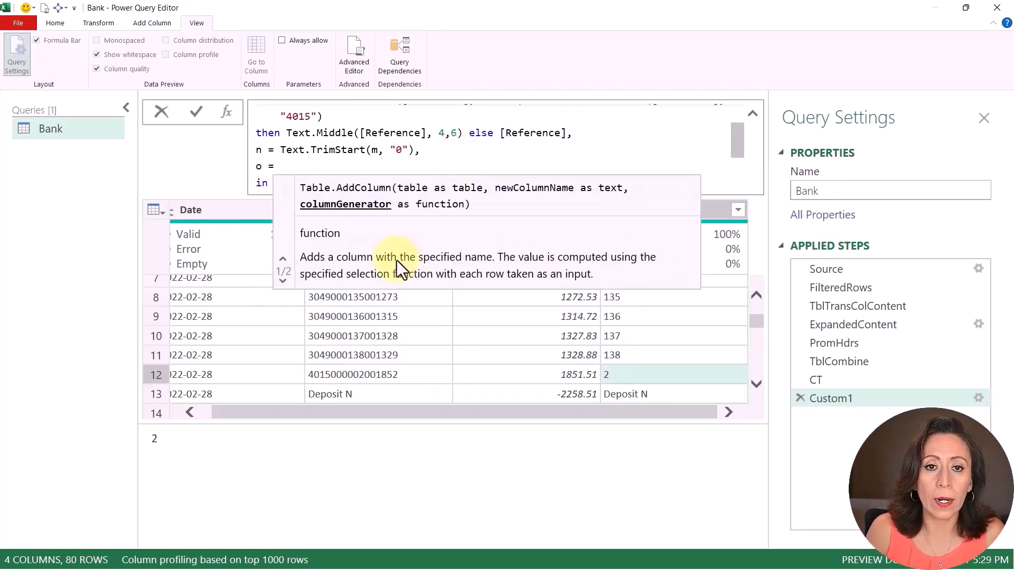
type("i")
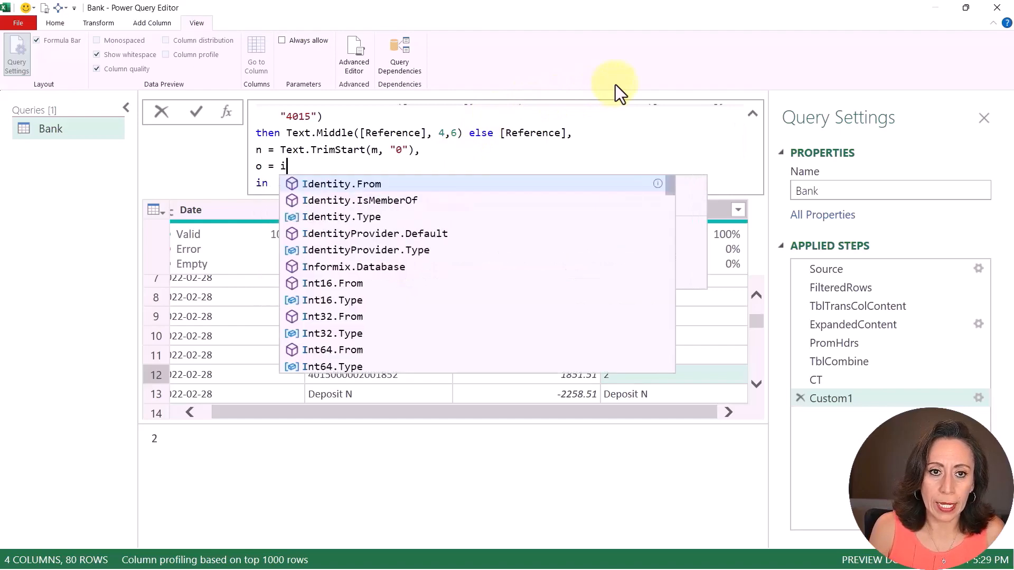
type("f text.start")
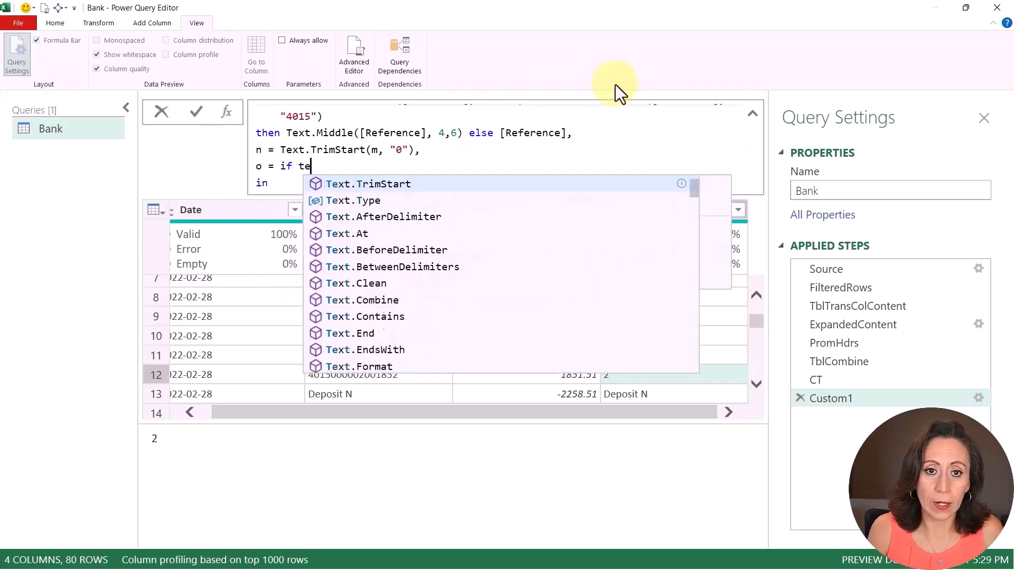
left_click(486, 198)
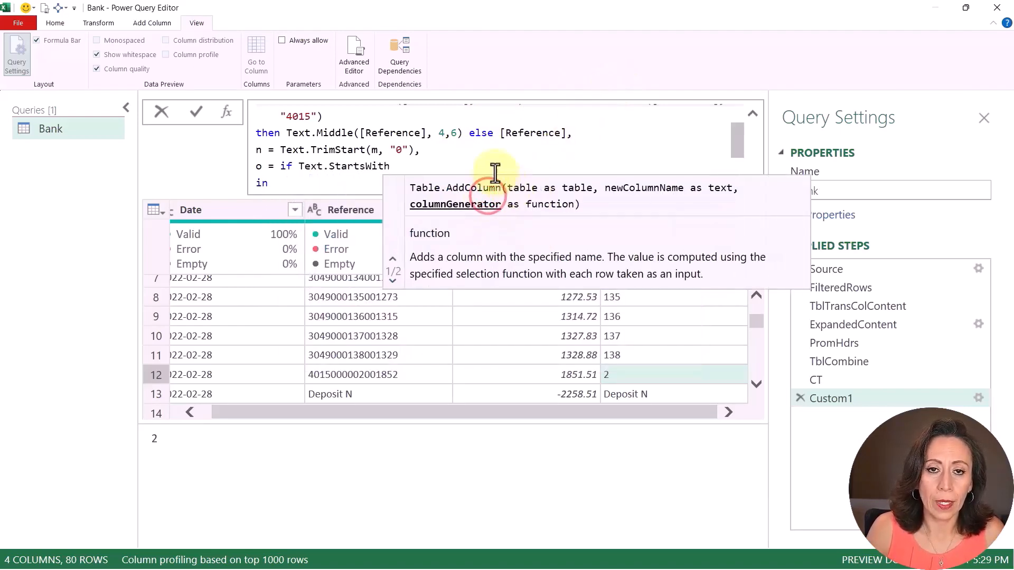
left_click_drag(486, 165, 300, 166)
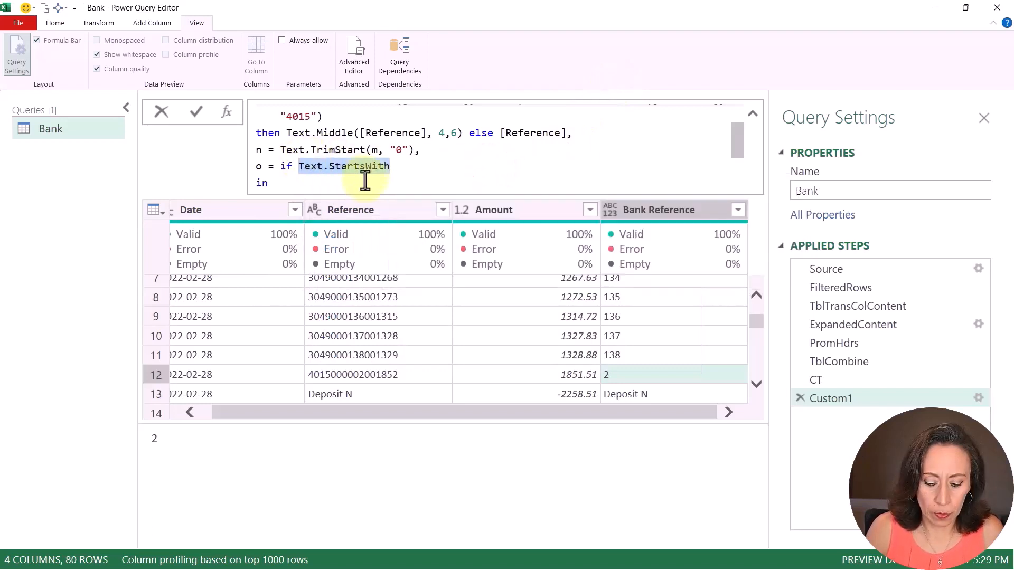
left_click(281, 166, "shift")
key("BackSpace")
- Copy the if Text.StartsWith ([Reference], "3049") condition from the m definition into the o definition, without the trailing or
scroll(393, 163, "up", 1)
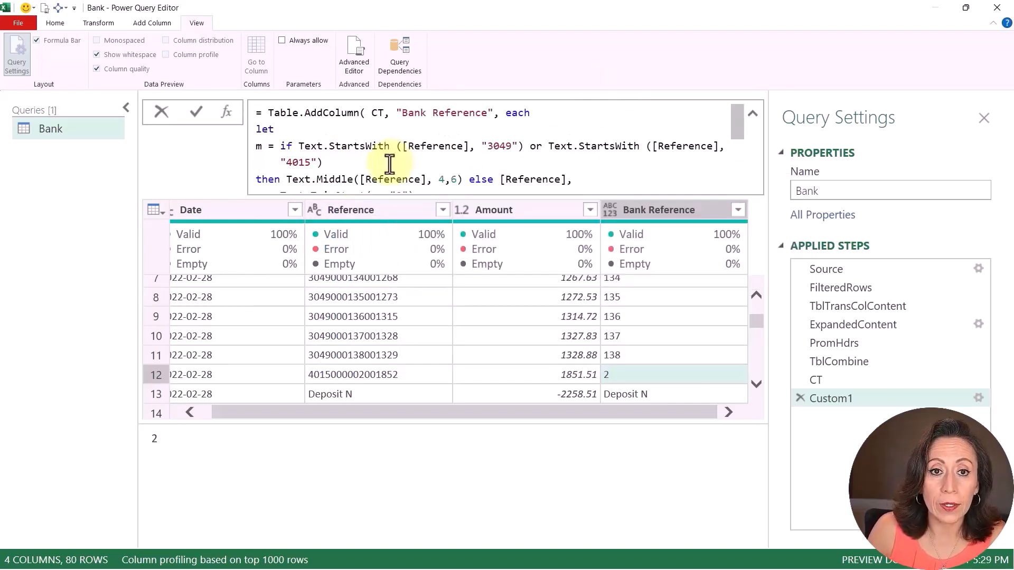
left_click(280, 145)
left_click(534, 146, "shift")
key("ctrl+c")
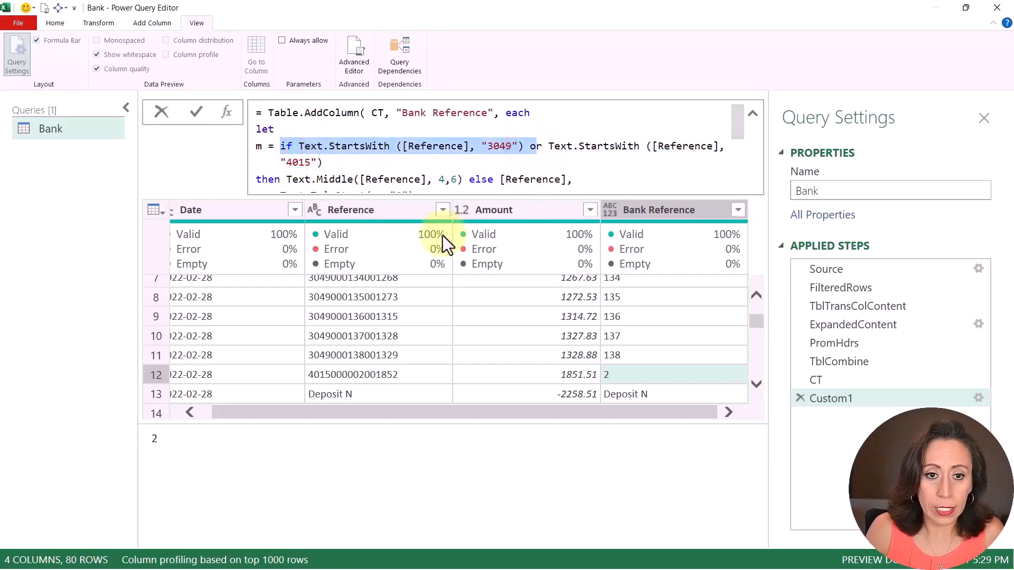
scroll(423, 190, "down", 2)
scroll(351, 161, "up", 1)
left_click(347, 166)
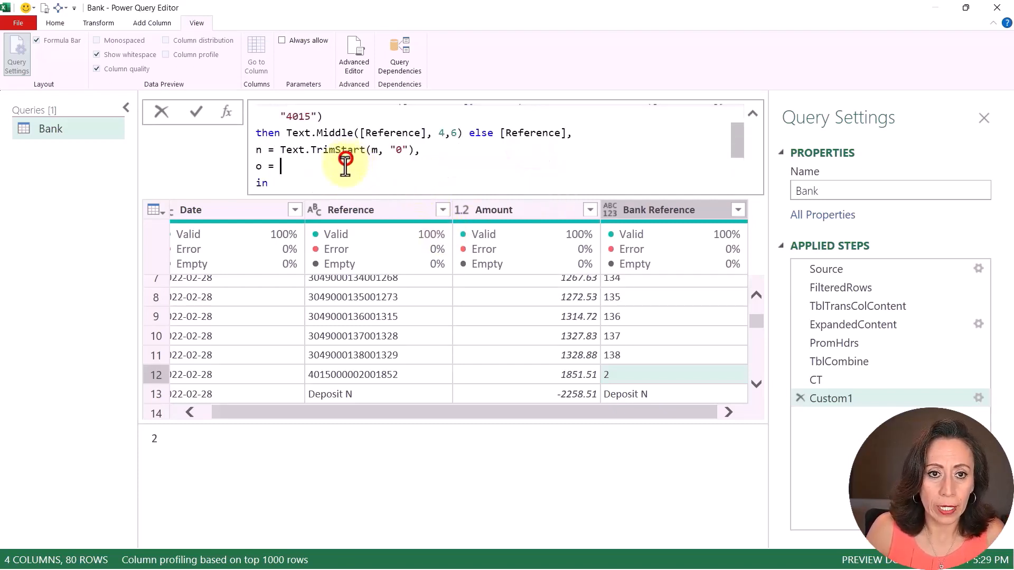
key("ctrl+v")
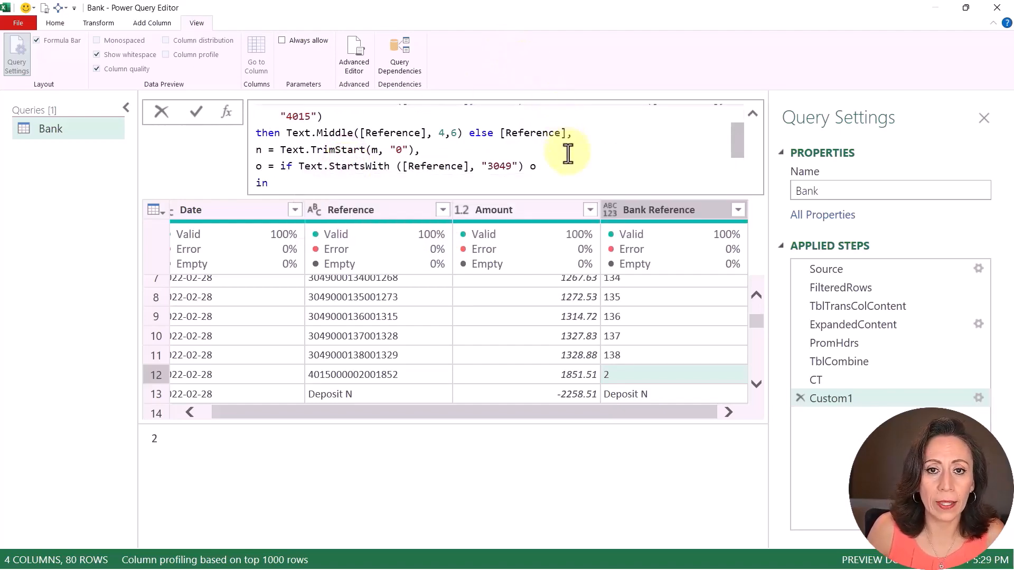
key("BackSpace")
- Complete the 3049 condition in o with then "EFT " & n else
type("then ")
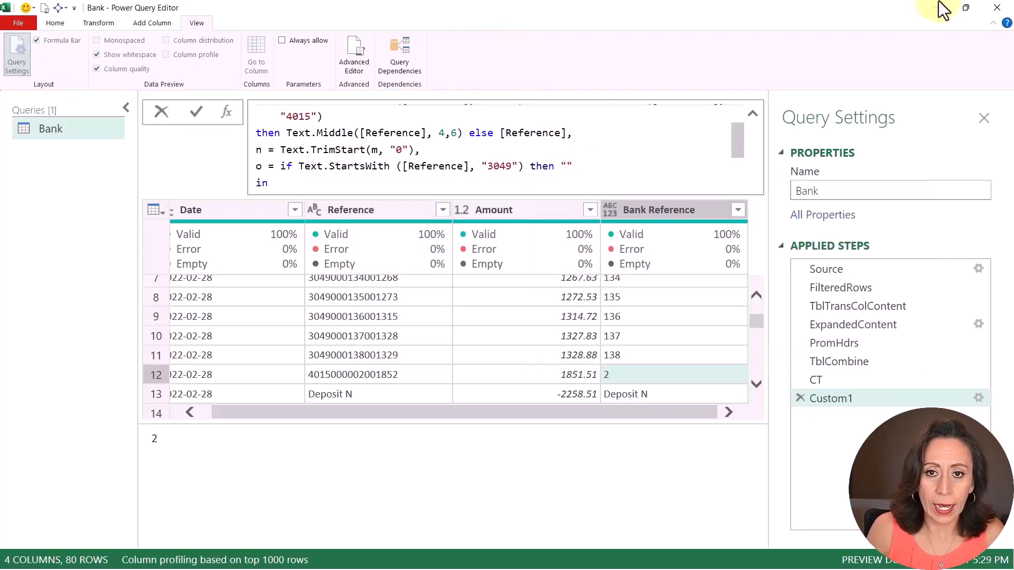
type("\"EFT")
mouse_move(955, 3)
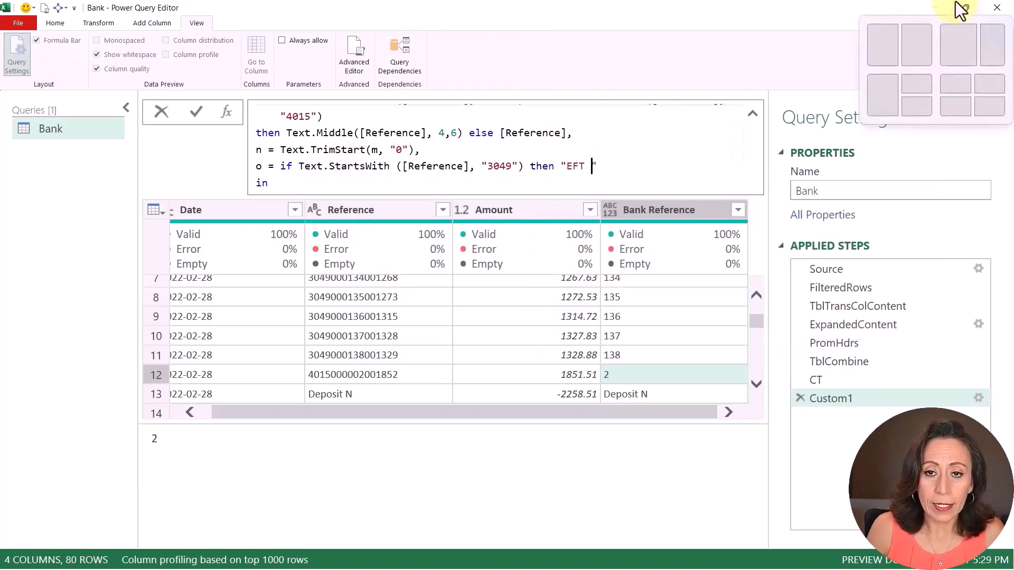
type("\" ")
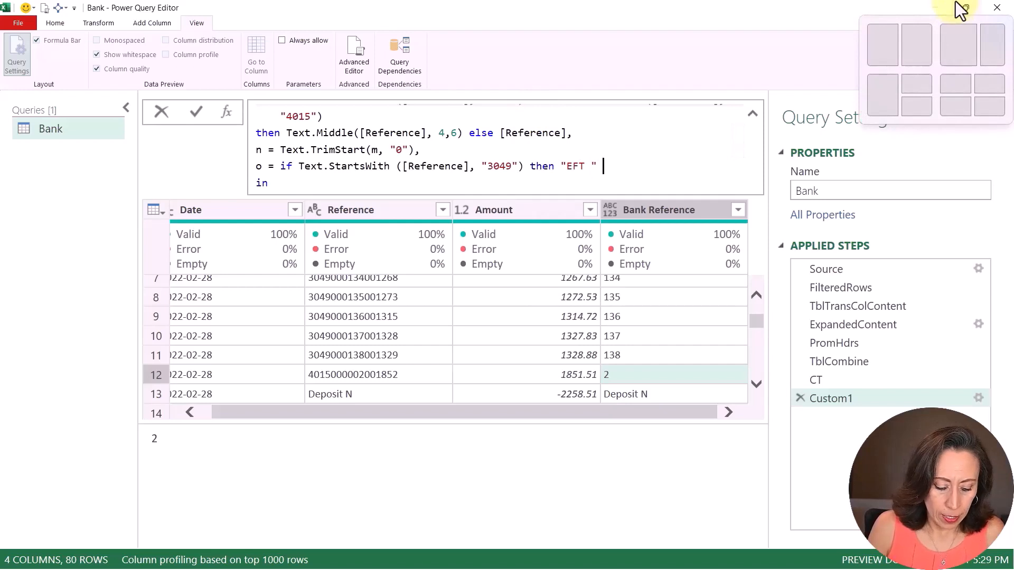
type("&")
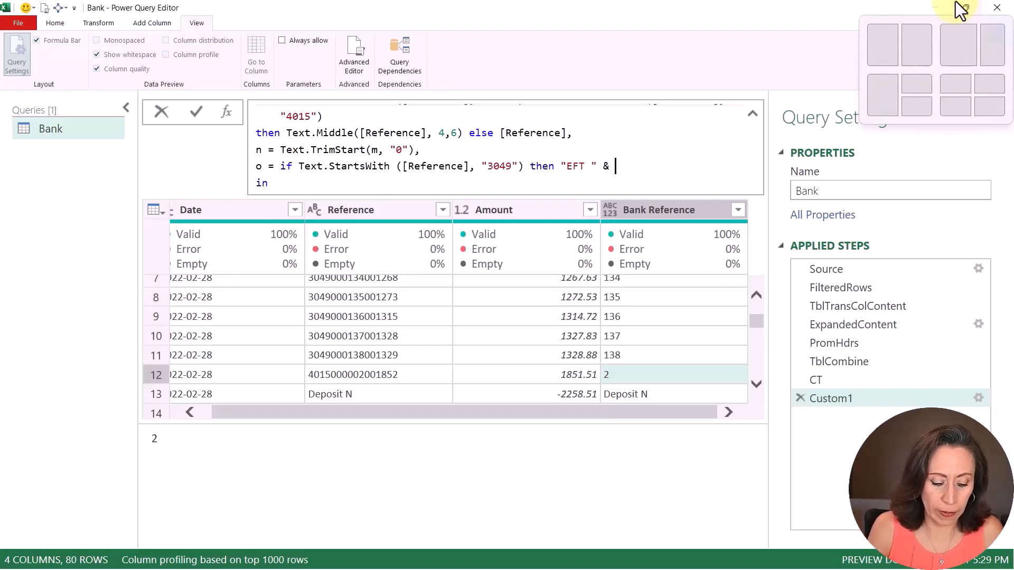
type("n")
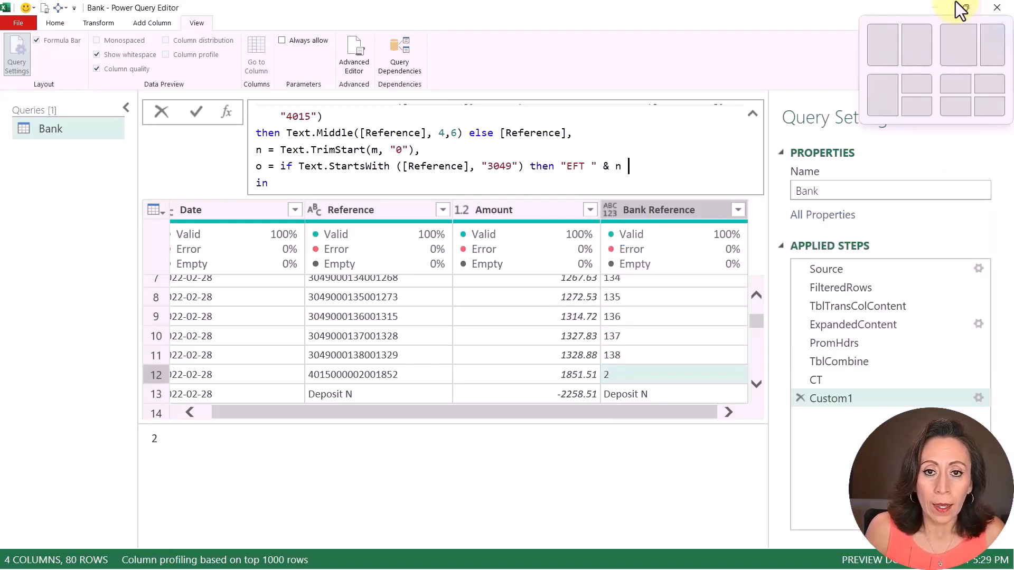
type(" e")
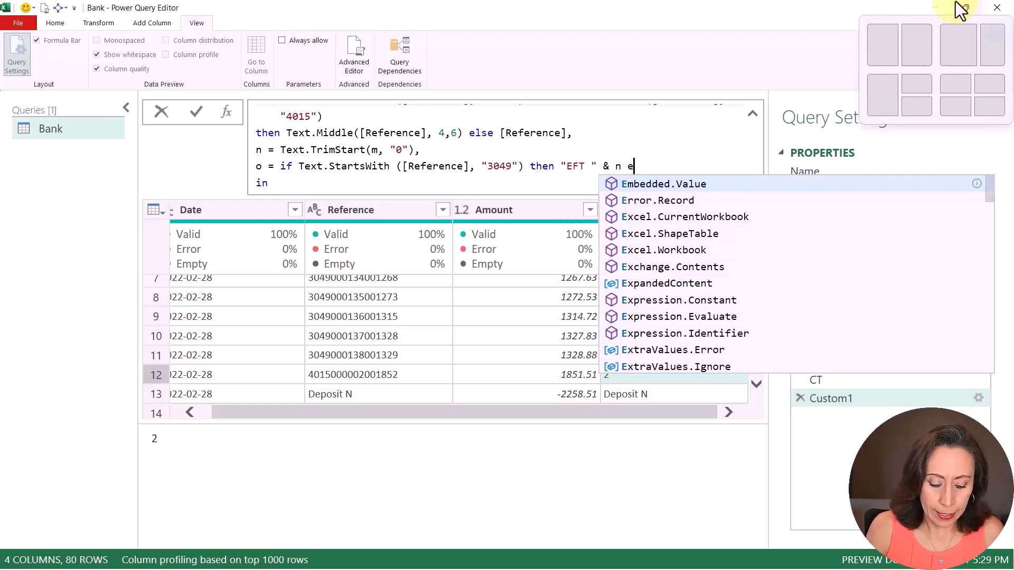
type("lse")
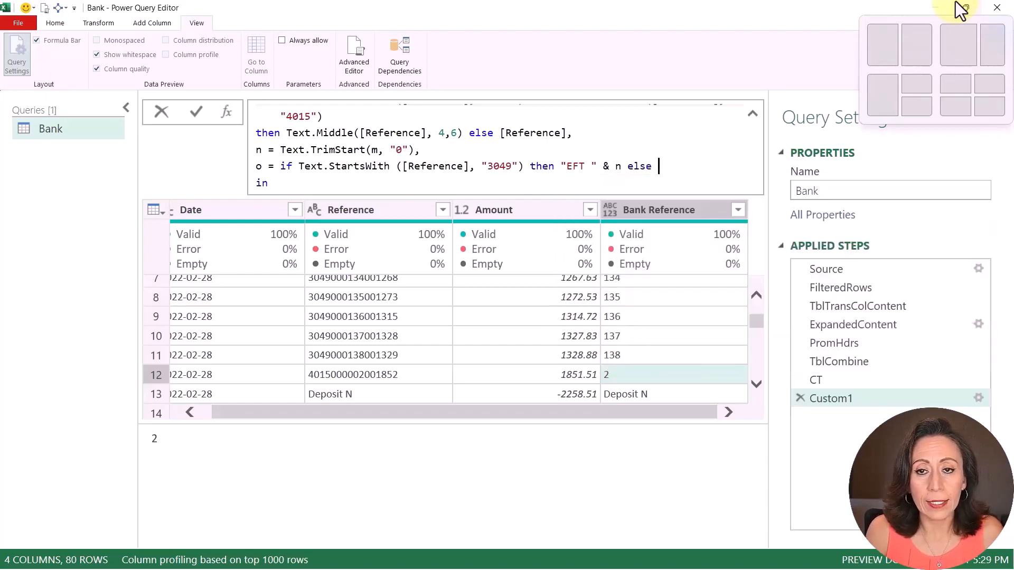
- On an indented new line after else, enter if and paste the copied if Text.StartsWith condition without the stray o
key("Return")
key("Tab")
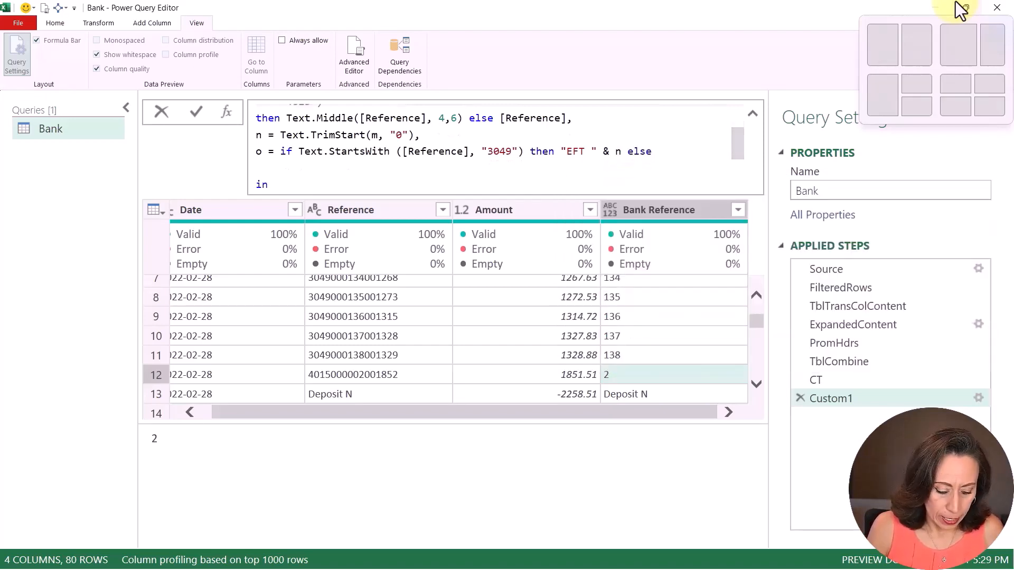
type("o")
key("BackSpace")
type("if")
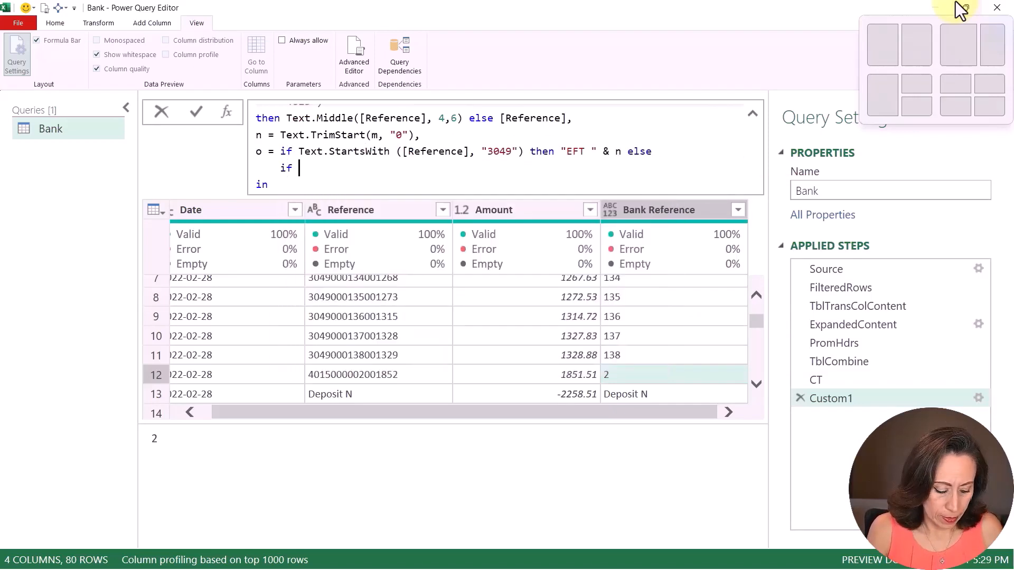
type("if Text.StartsWith ([Reference], \"3049\")")
type("o")
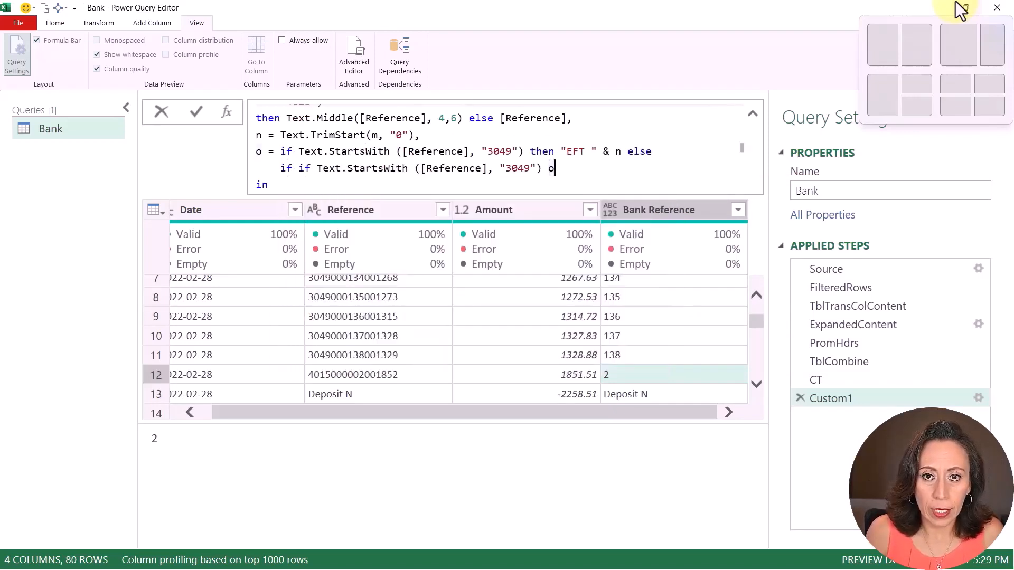
key("BackSpace")
key("BackSpace")
- Set the prefix in the second Text.StartsWith condition of o to "4015"
key("Left")
key("Left")
key("BackSpace")
key("BackSpace")
key("BackSpace")
key("BackSpace")
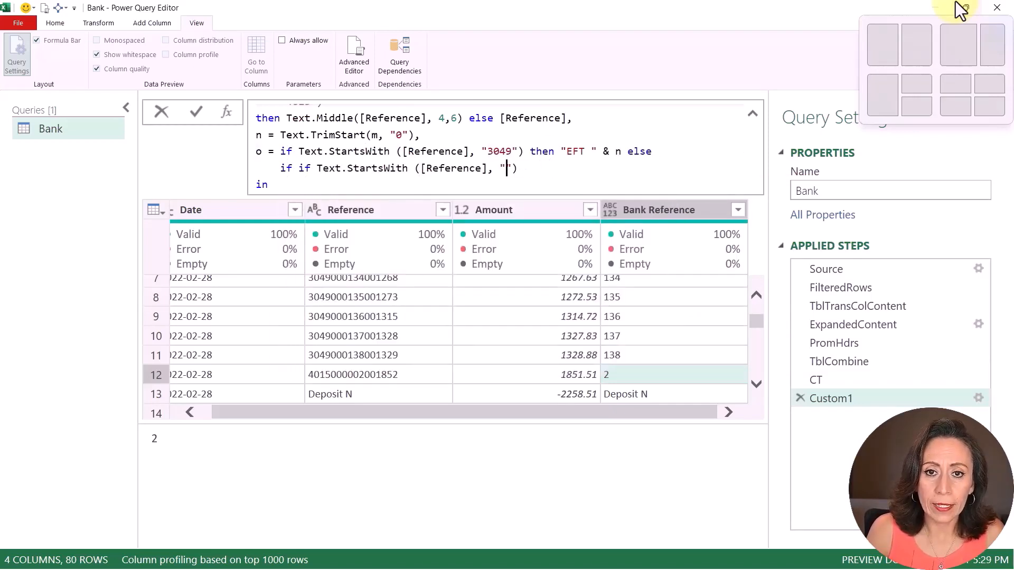
type("4015\")")
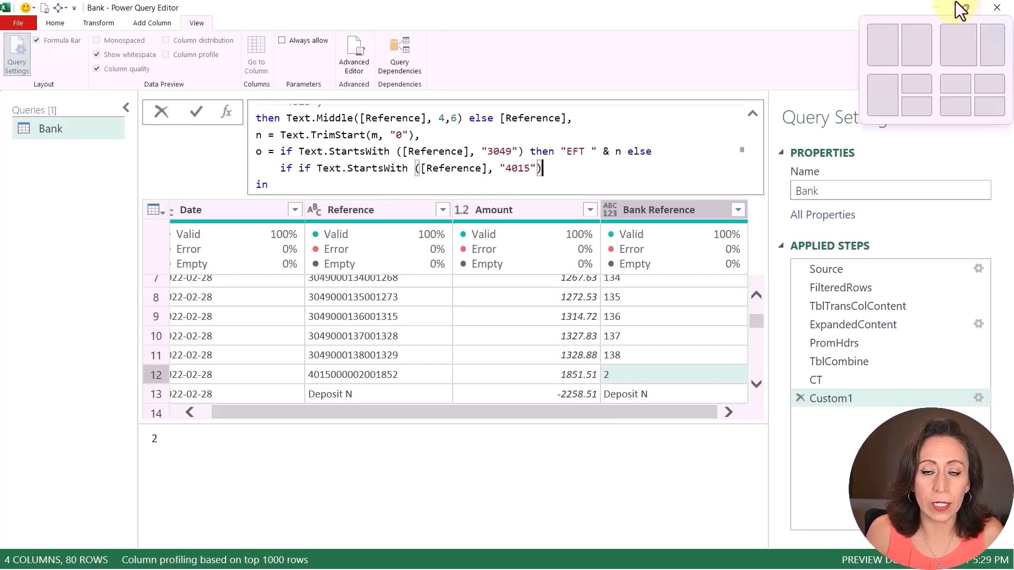
- Add then "Wire " & n to the 4015 condition and start a new line below it
type(" th")
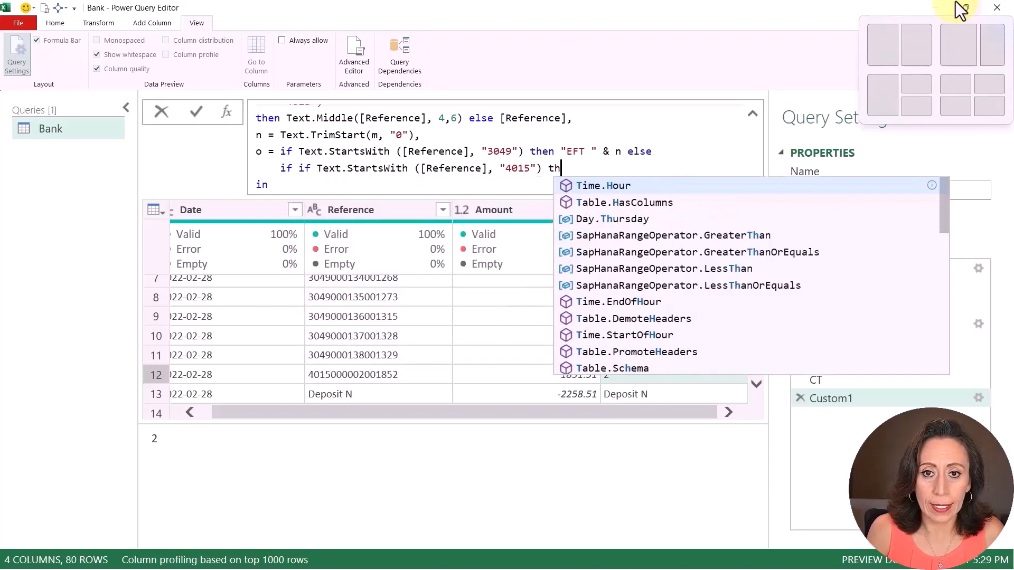
type("en \"Wire")
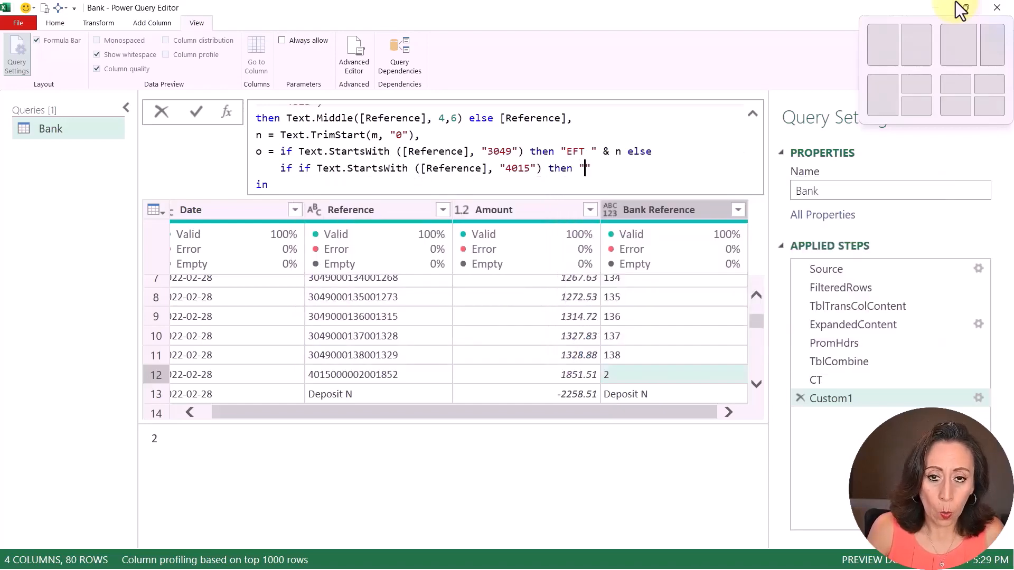
type(" \"")
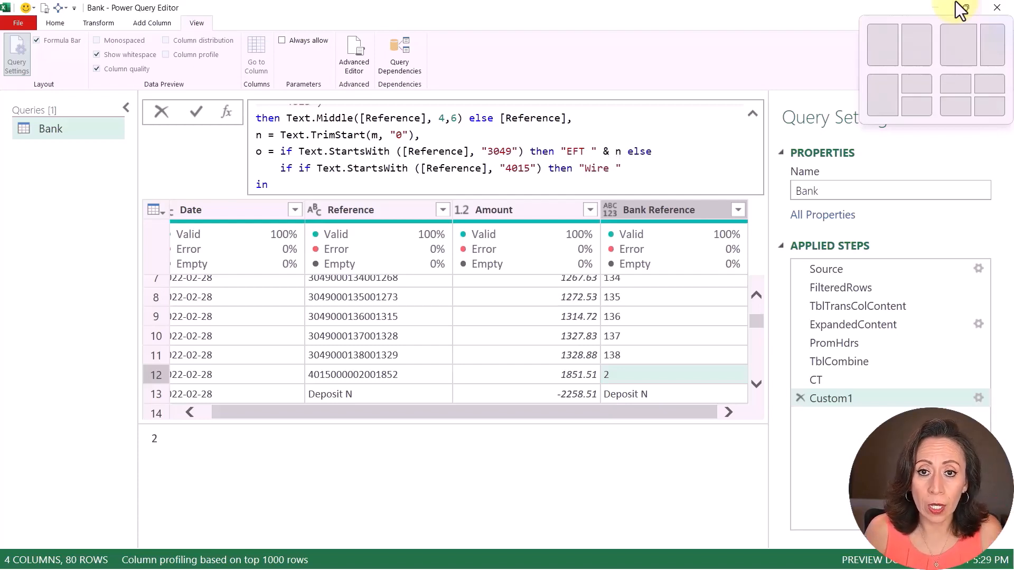
type("&")
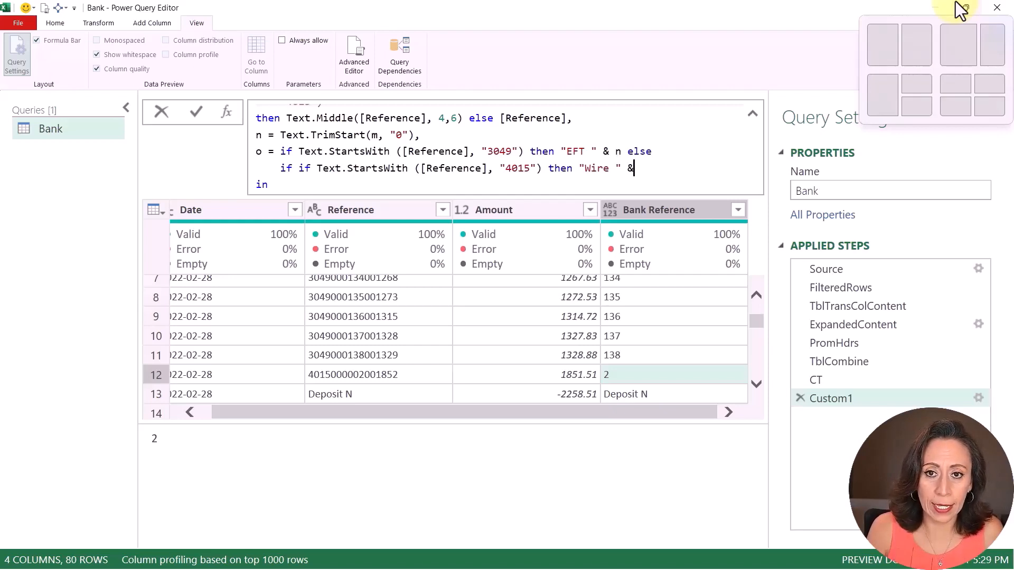
type(" n")
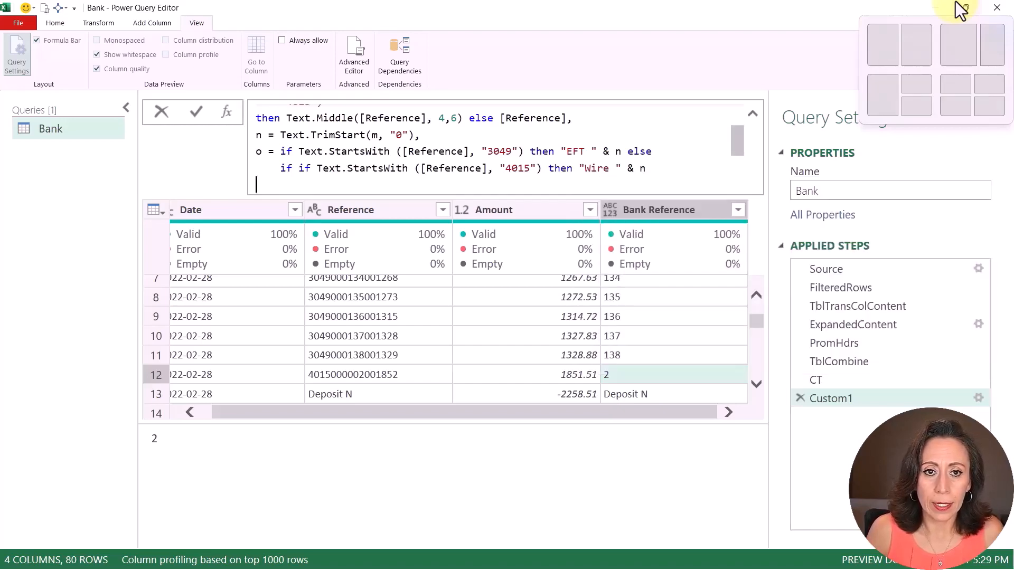
key("Return")
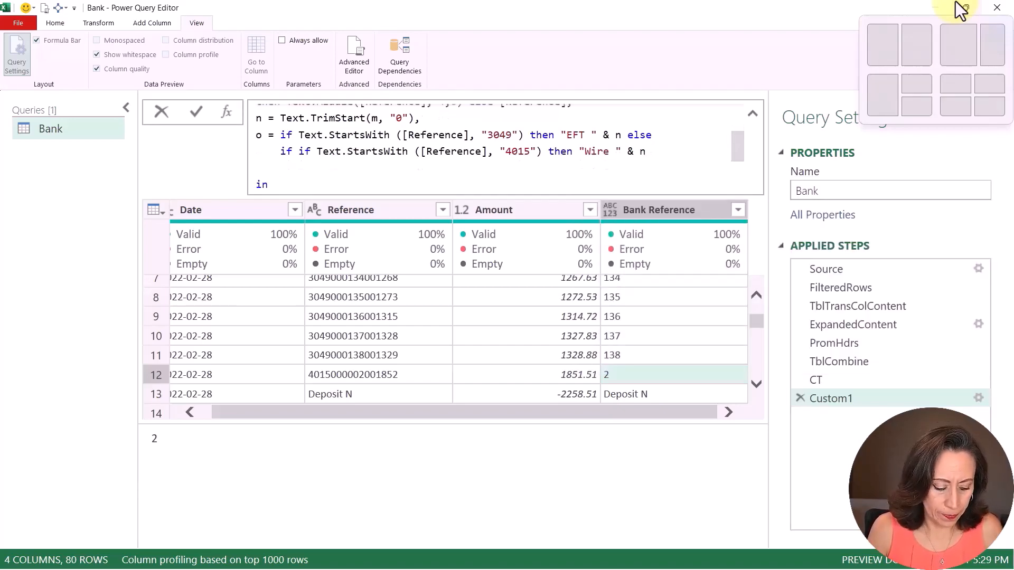
- End the o expression with else n, return o instead of n after in, and apply the formula
type("else n")
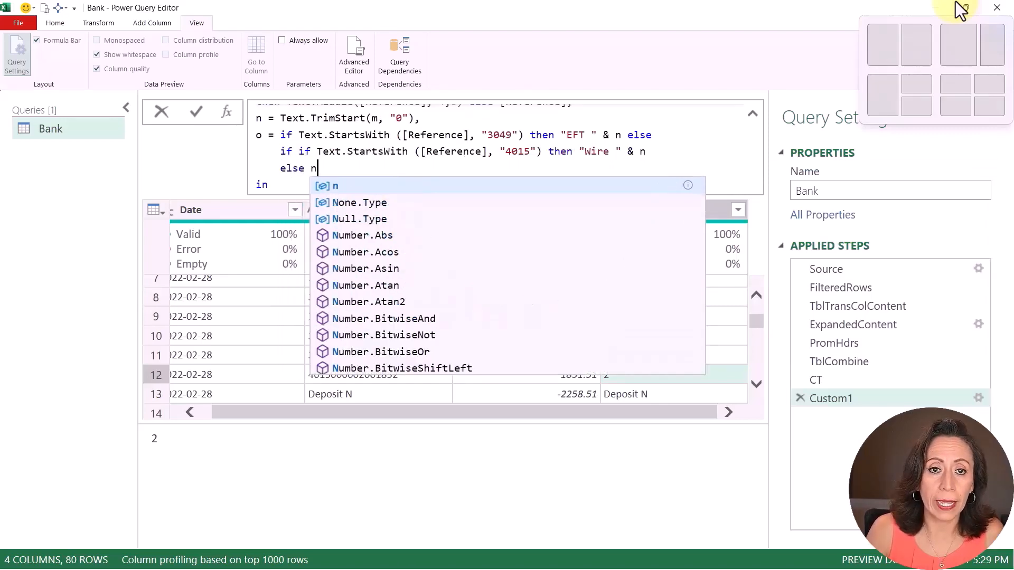
key("Left")
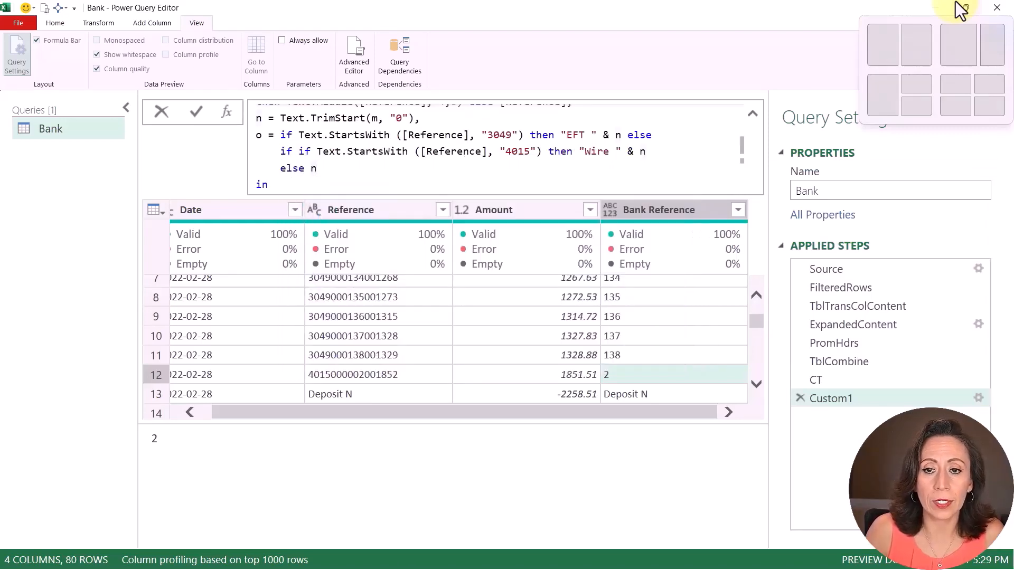
key("Down")
key("Down")
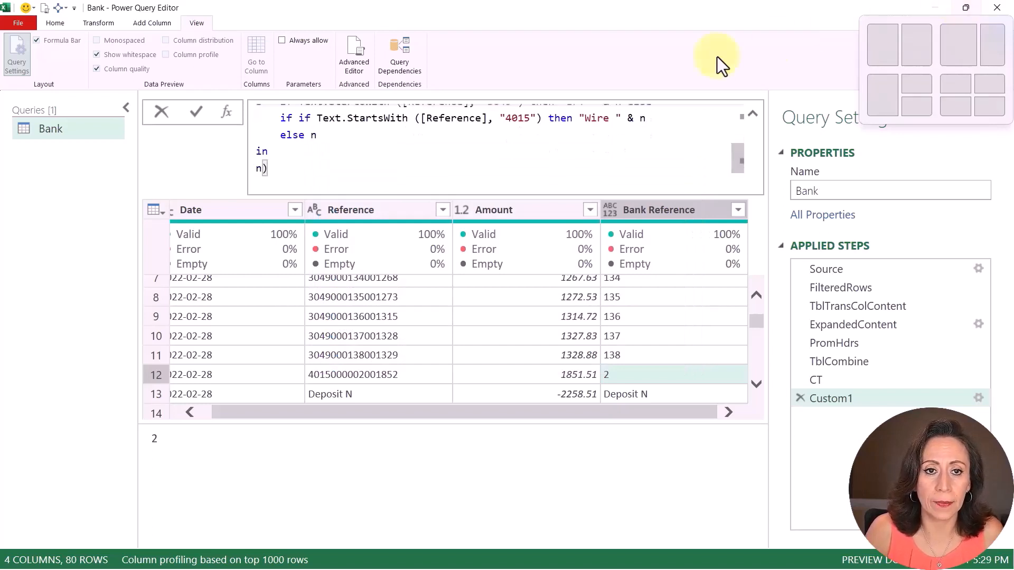
left_click(261, 167)
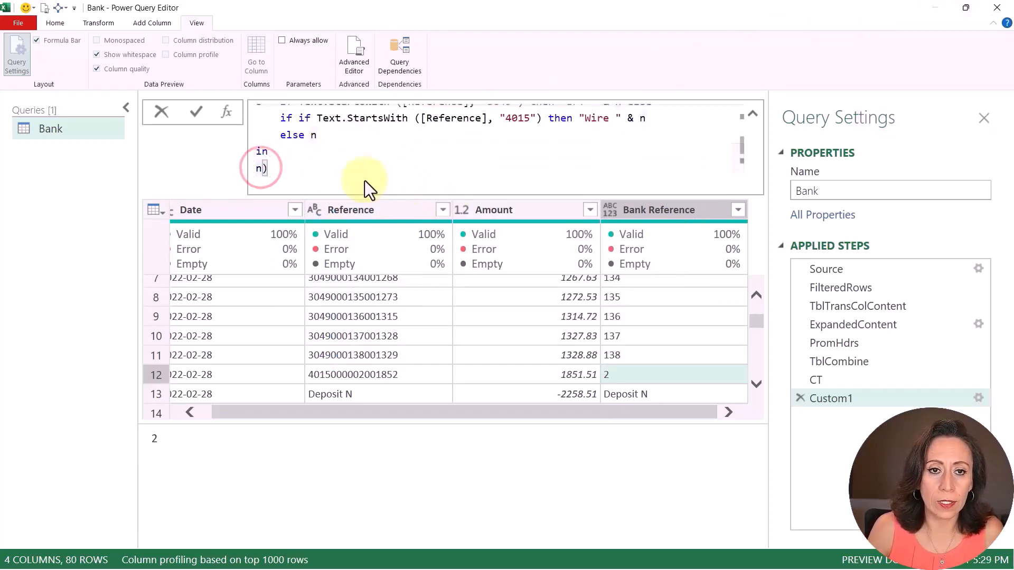
key("BackSpace")
type("o")
left_click(196, 113)
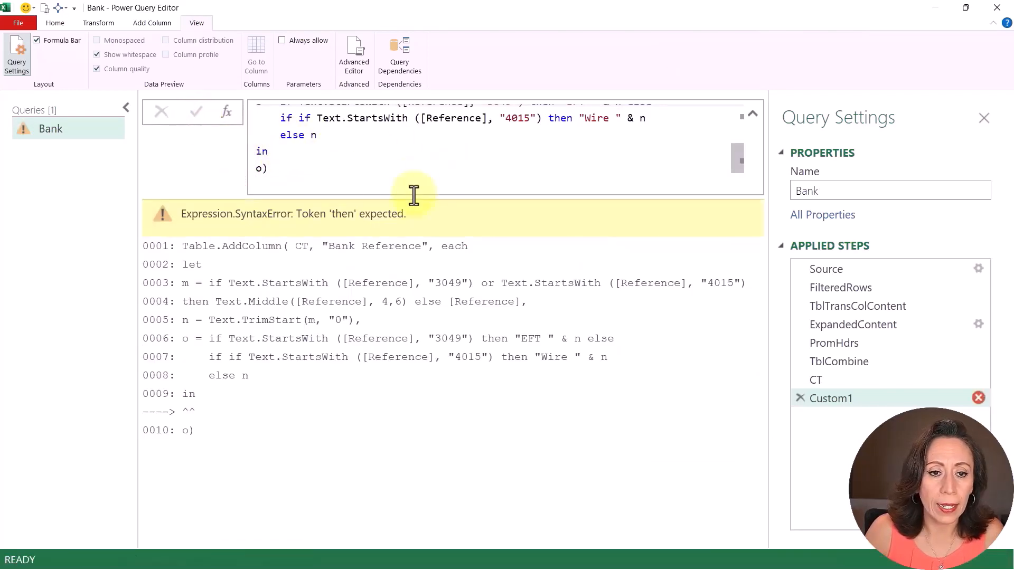
- Remove the duplicate if before the 4015 Text.StartsWith condition and apply the corrected formula
scroll(360, 167, "up", 1)
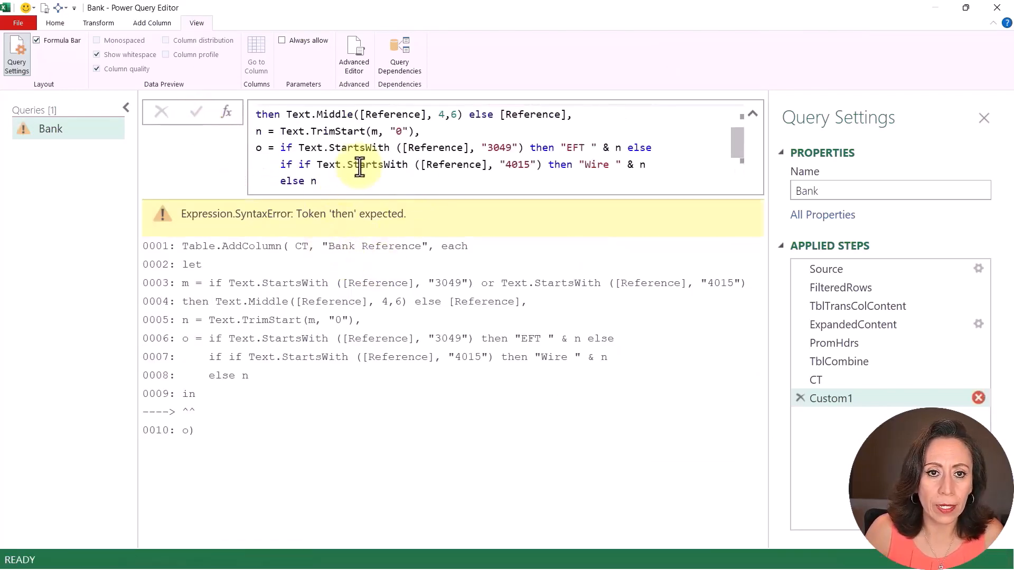
left_click(311, 164)
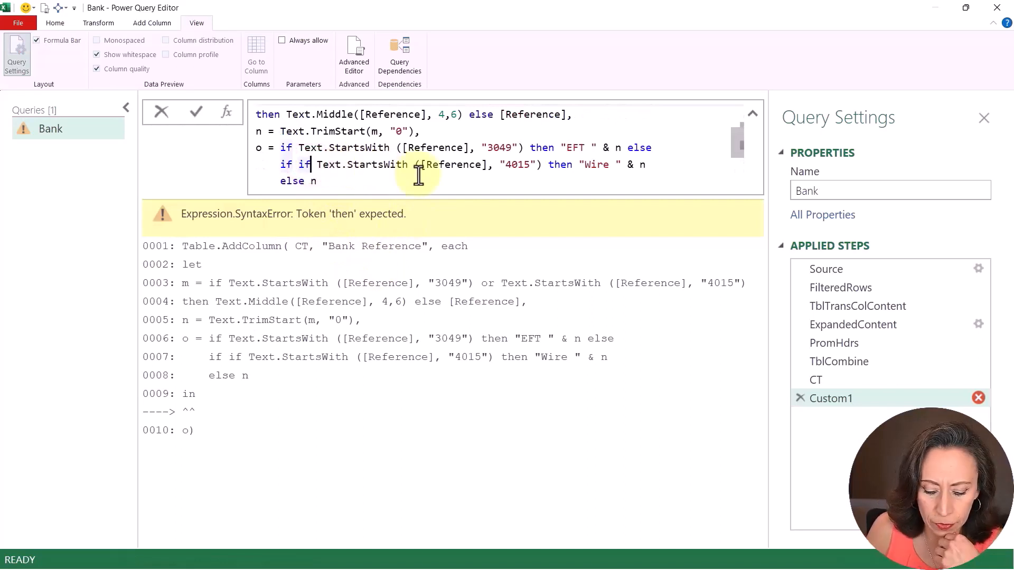
key("BackSpace")
key("BackSpace")
key("BackSpace")
key("Return")
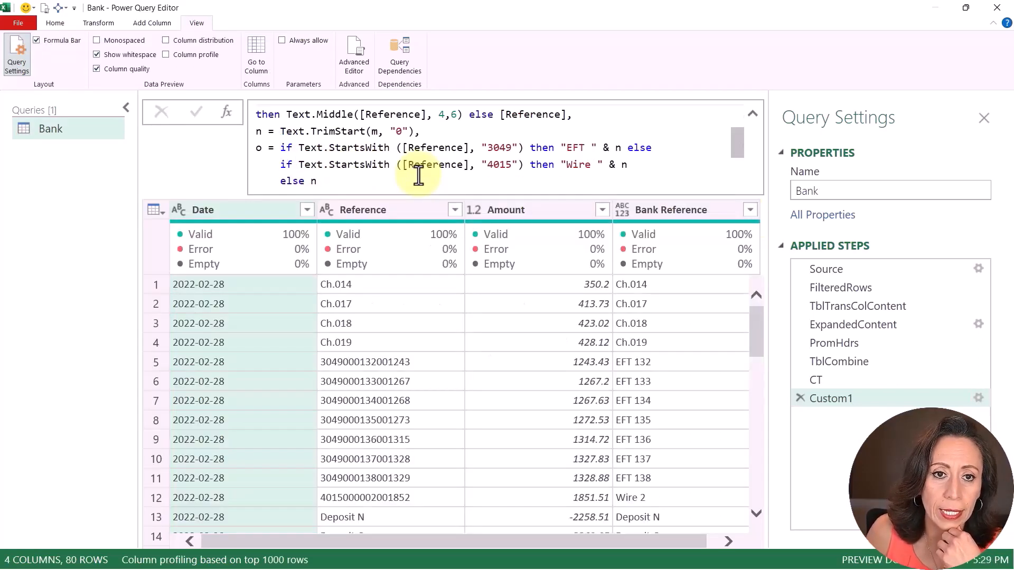
- Compare the Bank Reference values with the original Reference values for the 3049, 4015 and other rows
left_click_drag(495, 541, 635, 537)
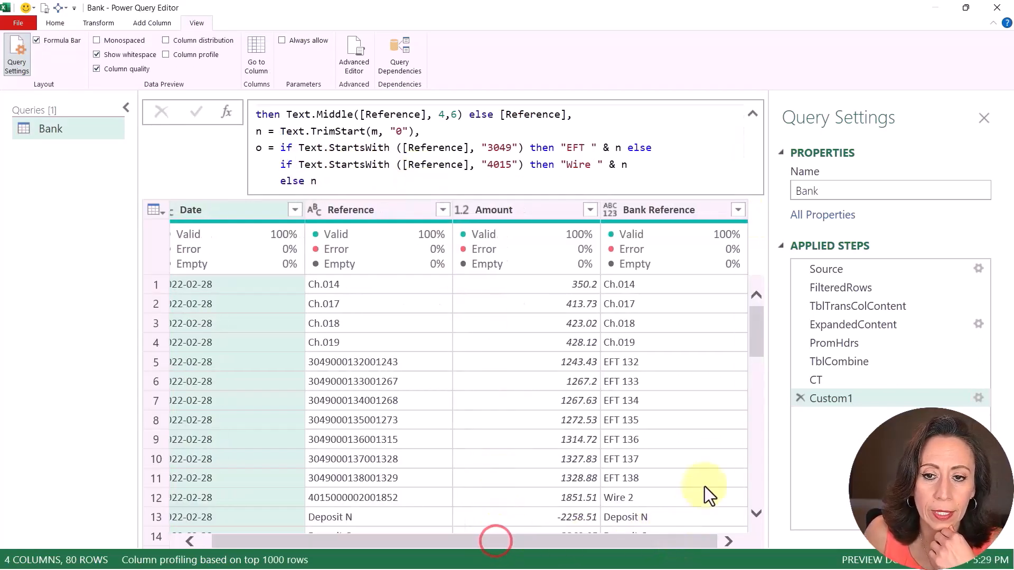
left_click(696, 366)
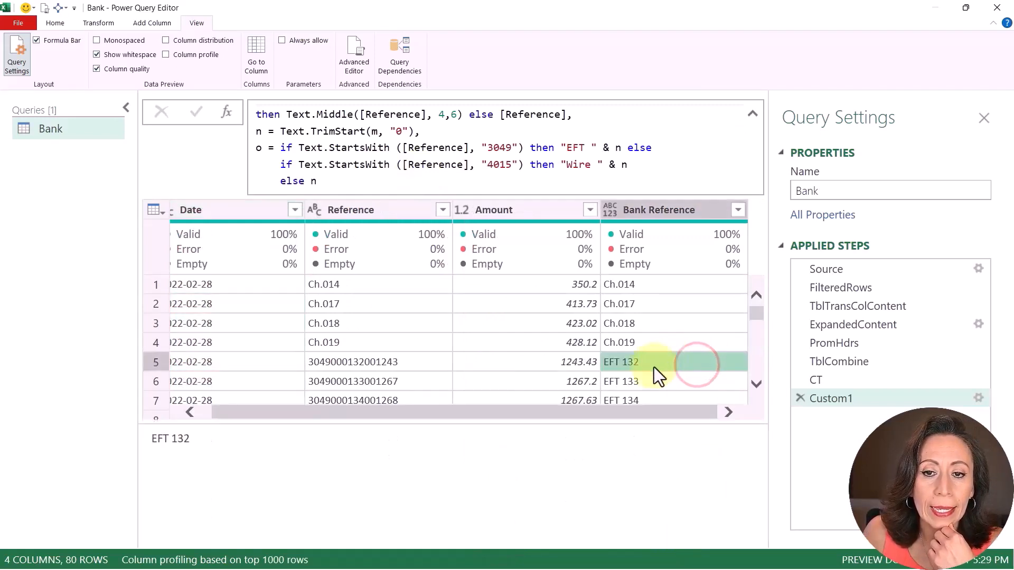
left_click(369, 362)
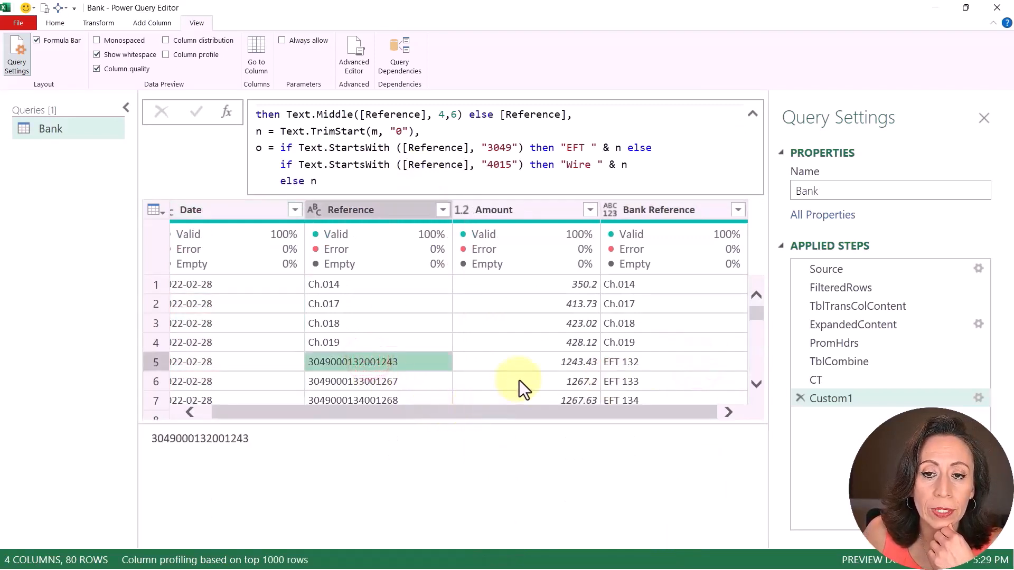
scroll(518, 380, "down", 3)
left_click(652, 365)
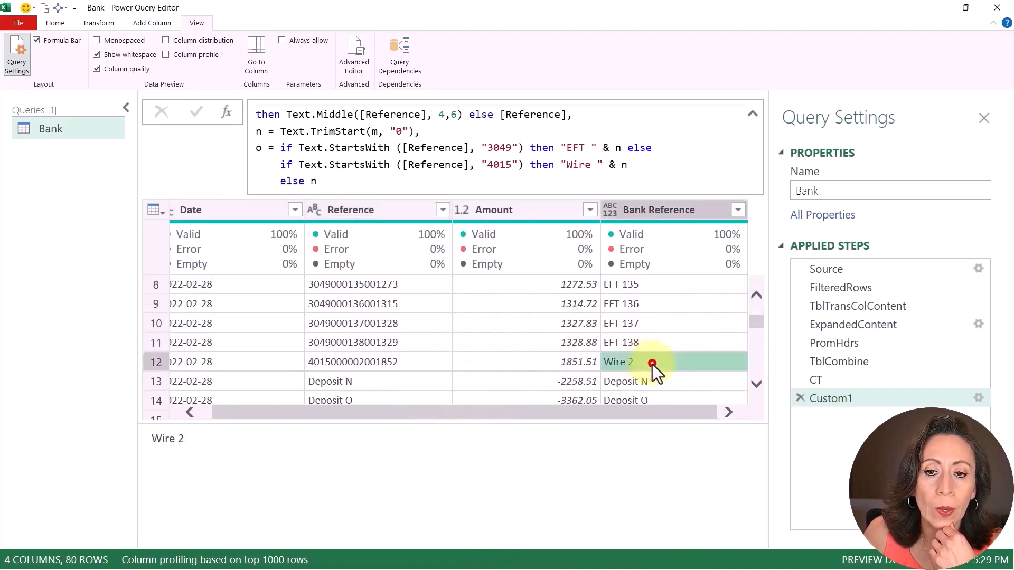
left_click(378, 361)
scroll(424, 349, "down", 2)
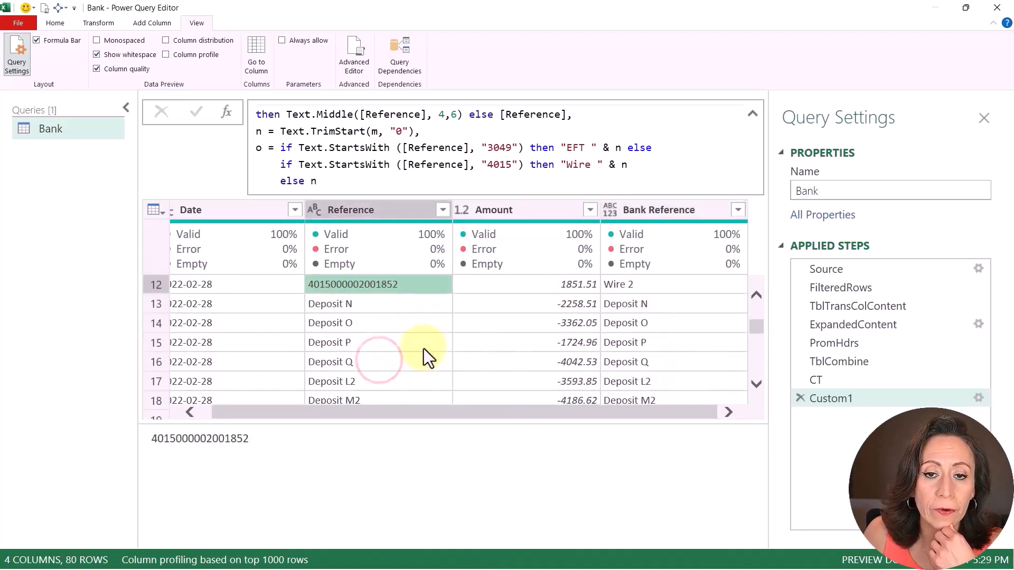
scroll(423, 346, "down", 4)
scroll(425, 348, "down", 6)
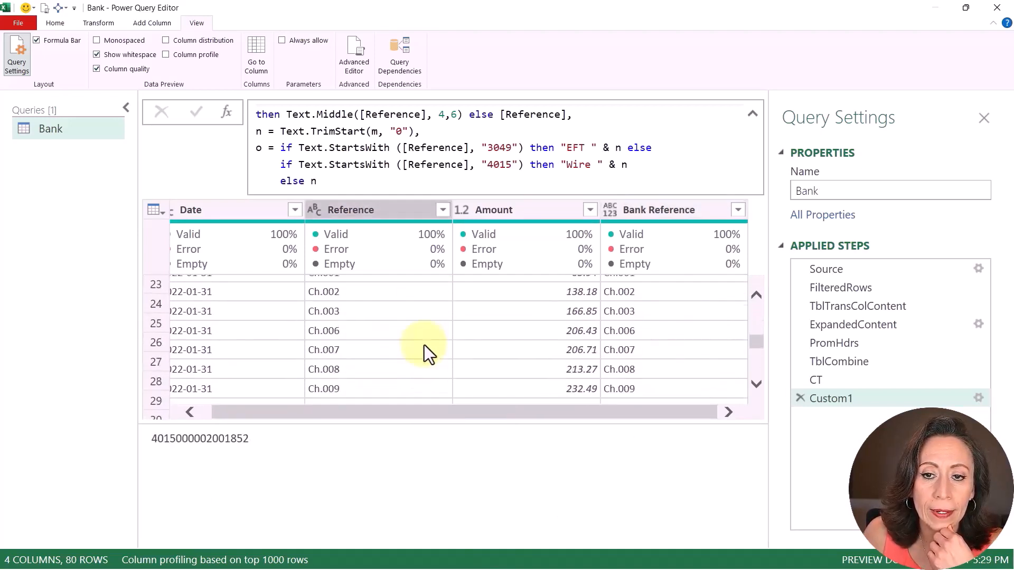
left_click(639, 302)
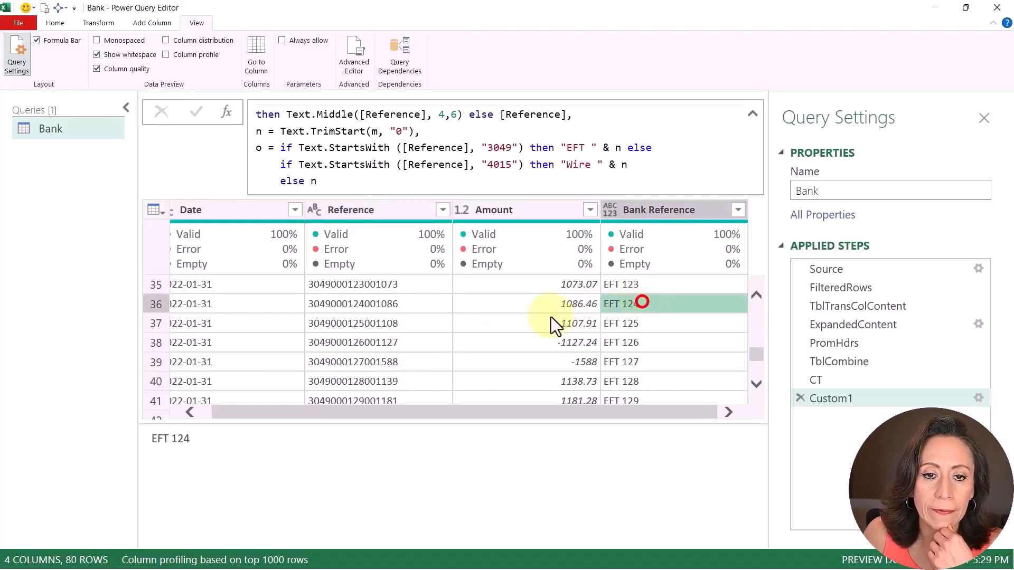
scroll(613, 351, "down", 2)
left_click(647, 360)
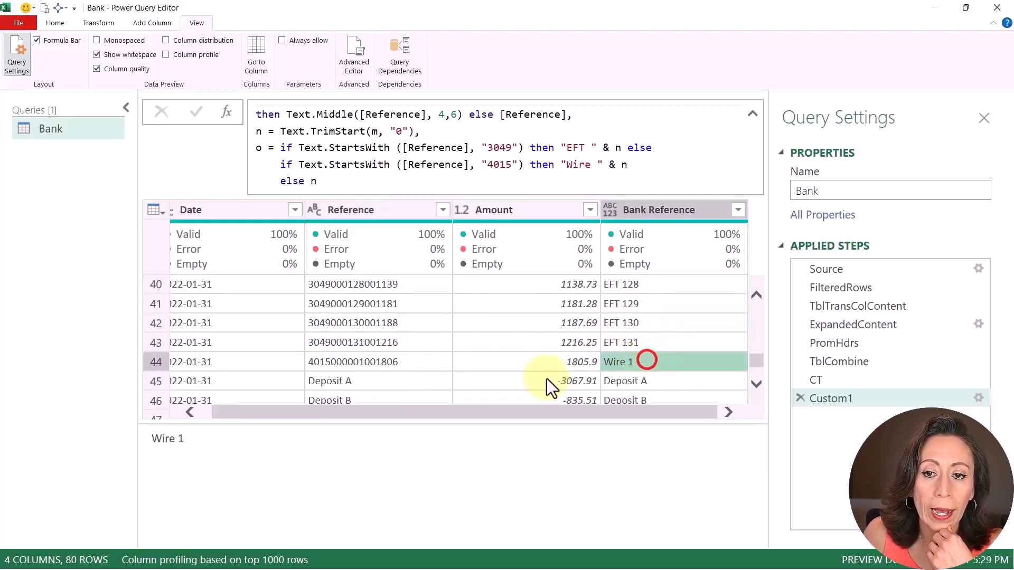
left_click(420, 363)
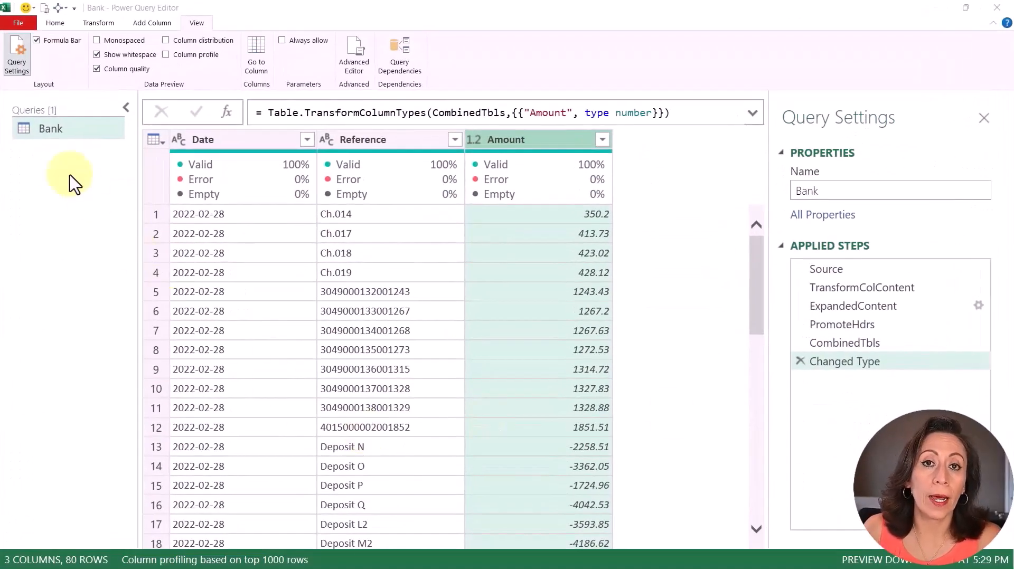
- Start a new query that uses a folder as its file source
right_click(55, 172)
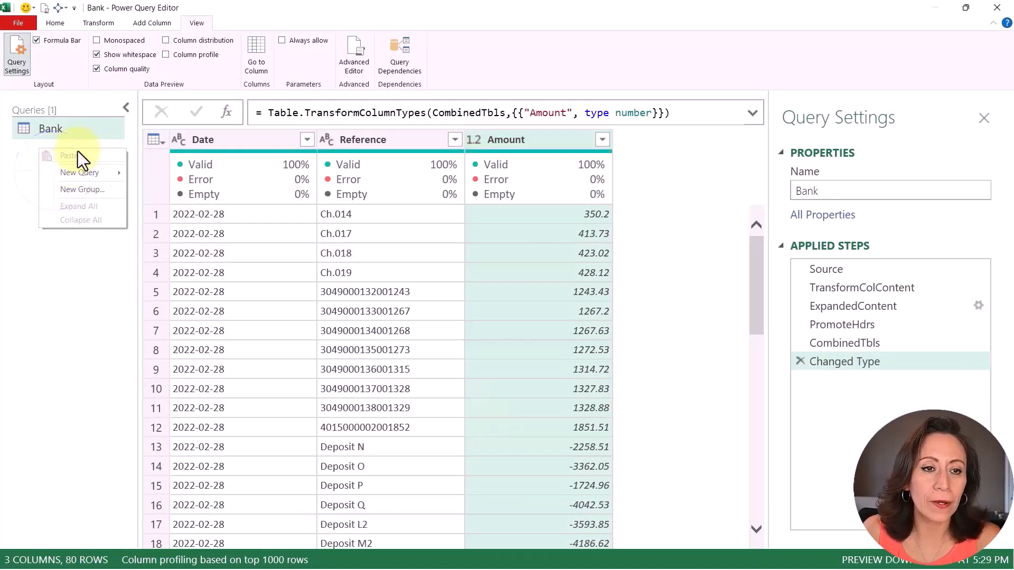
left_click(43, 264)
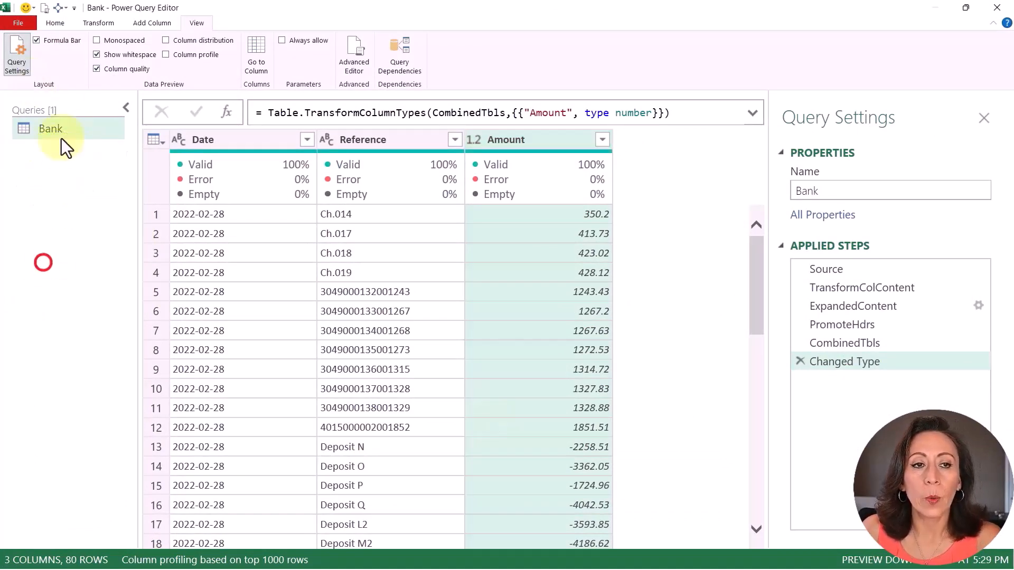
right_click(57, 160)
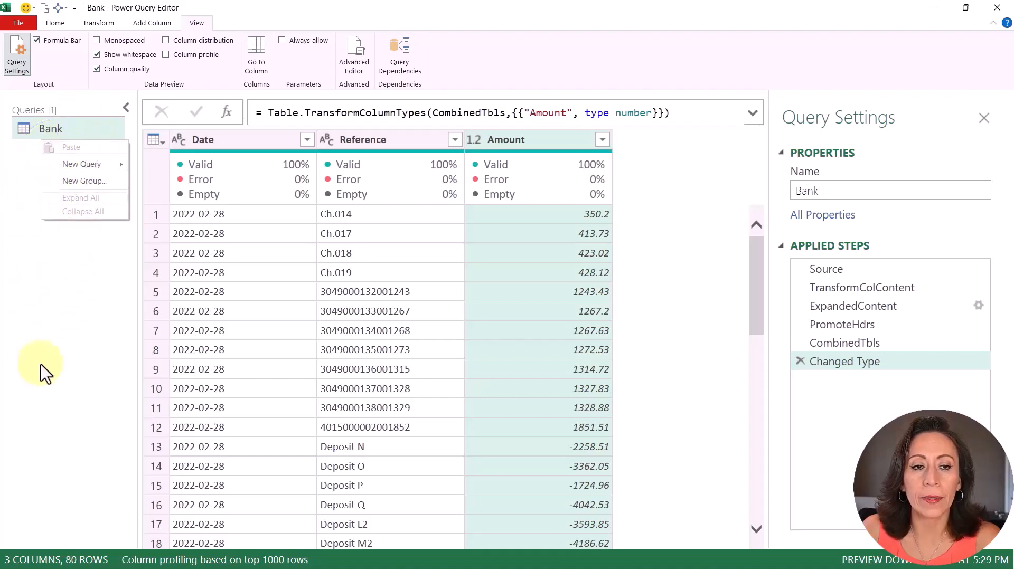
left_click(64, 163)
mouse_move(137, 166)
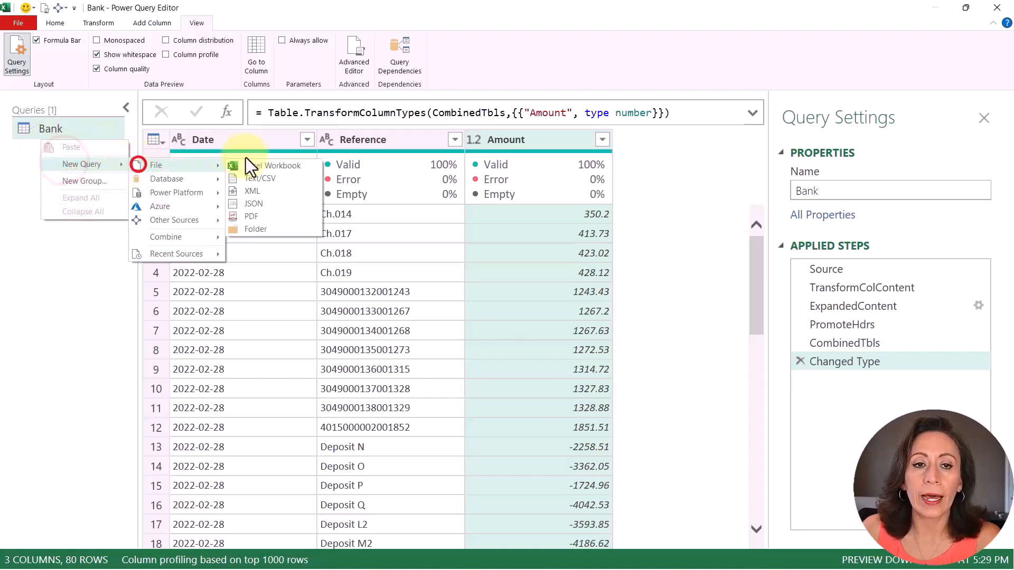
left_click(250, 228)
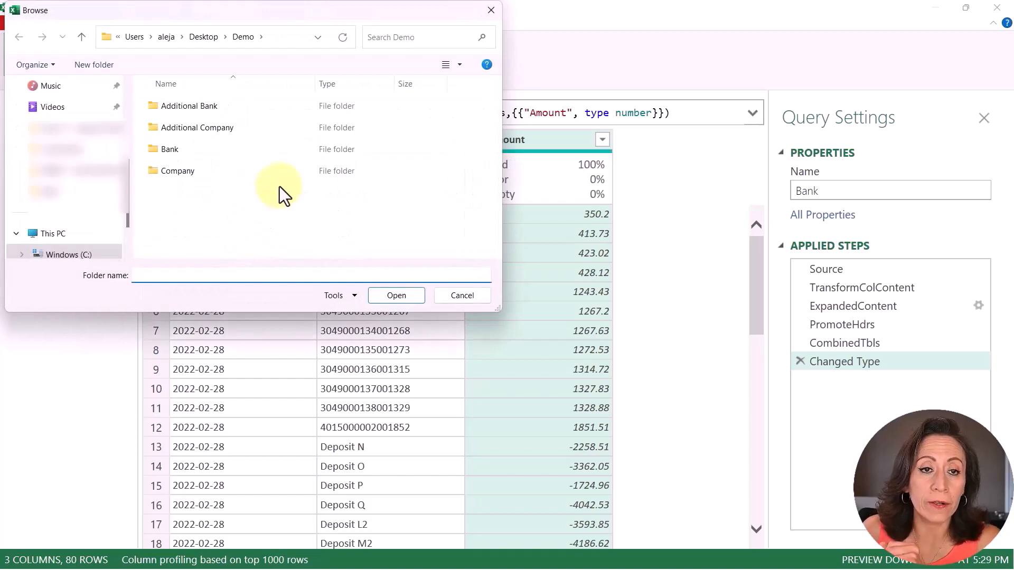
- Select the Company folder in Demo as the source and load its file list for transformation without combining the files
left_click(209, 170)
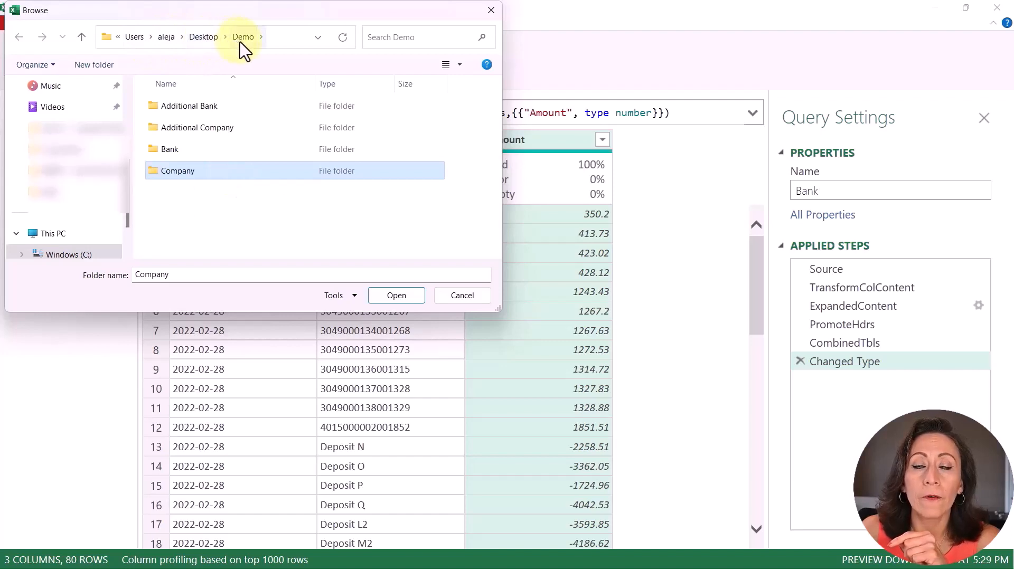
double_click(173, 176)
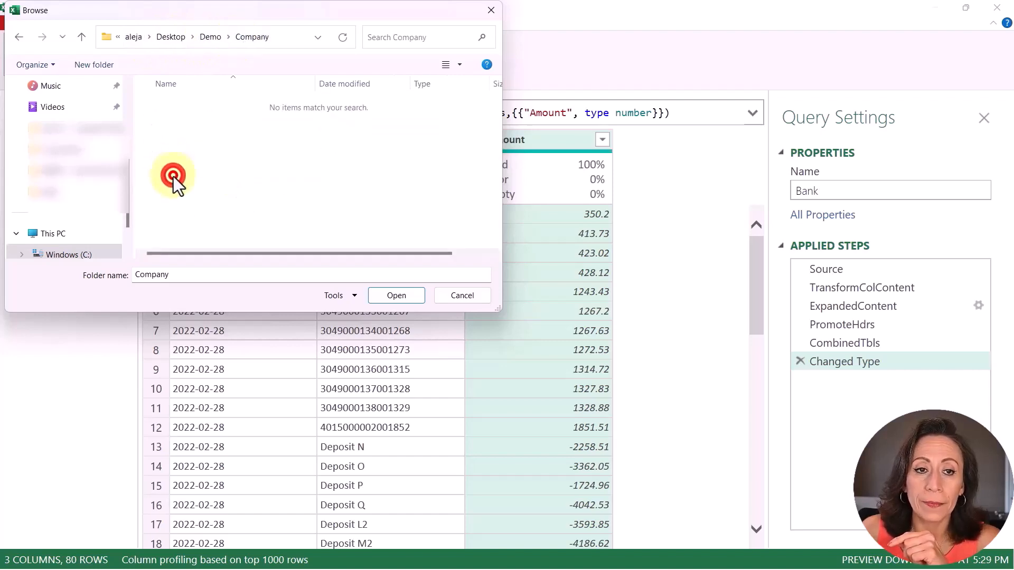
left_click(407, 296)
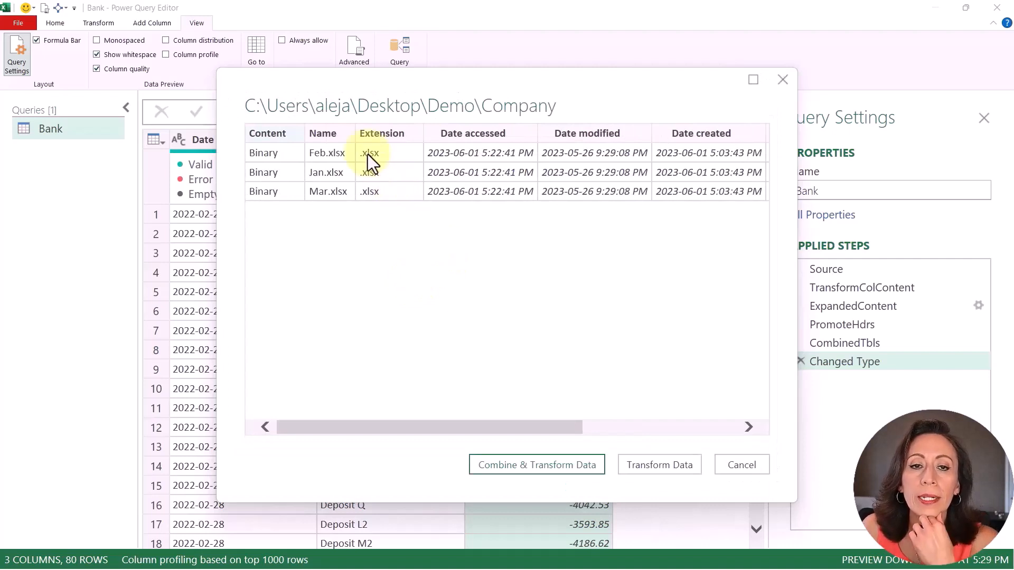
left_click(340, 176)
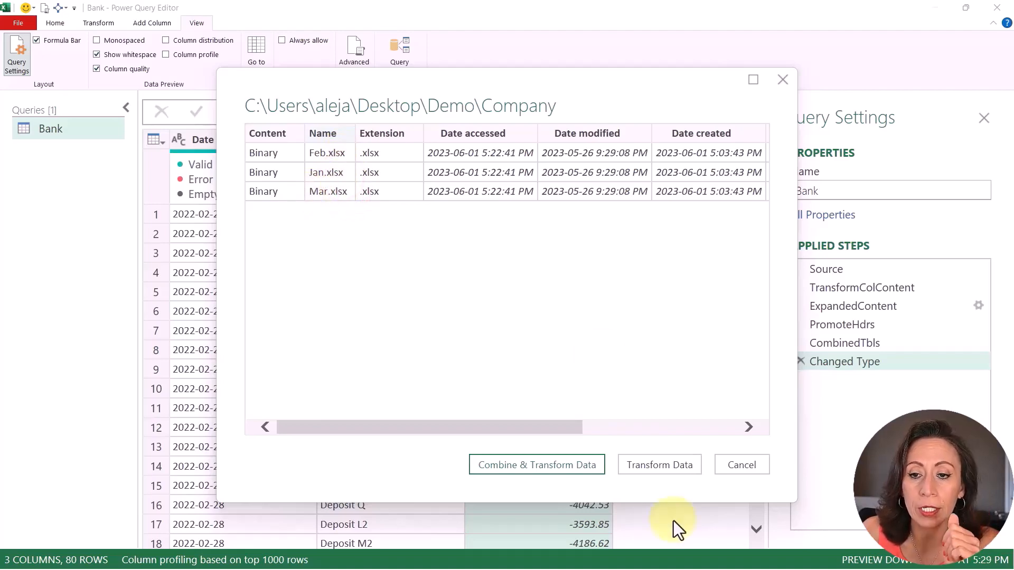
left_click_drag(591, 86, 491, 64)
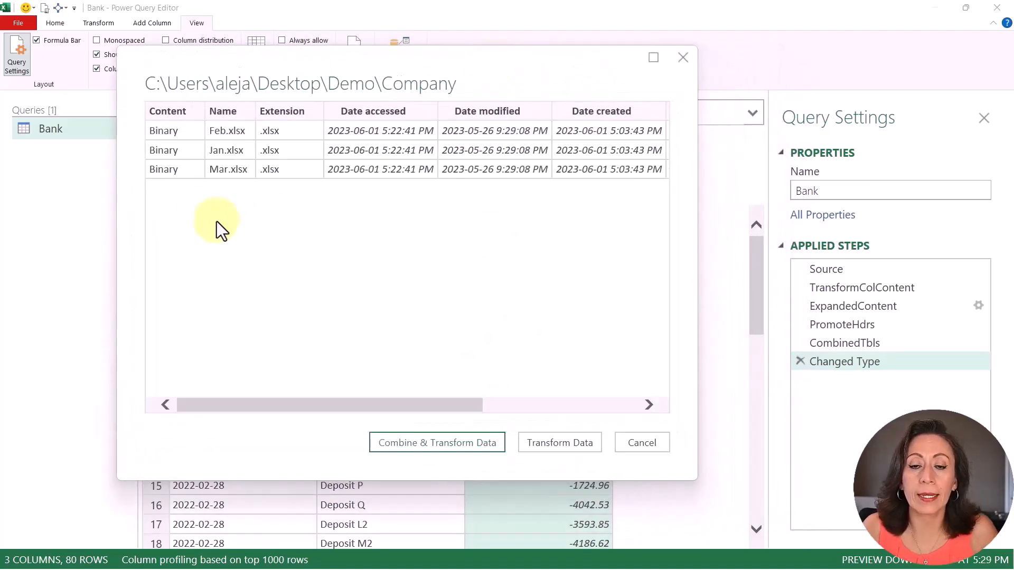
left_click(565, 444)
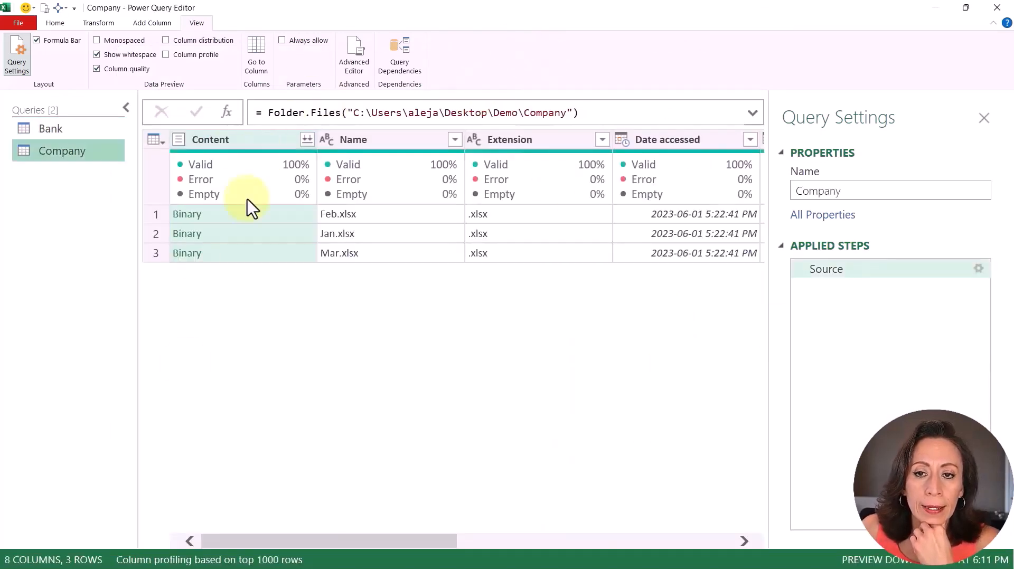
- Look over the Company folder's file list and preview the first Binary value in the Content column
left_click(337, 541)
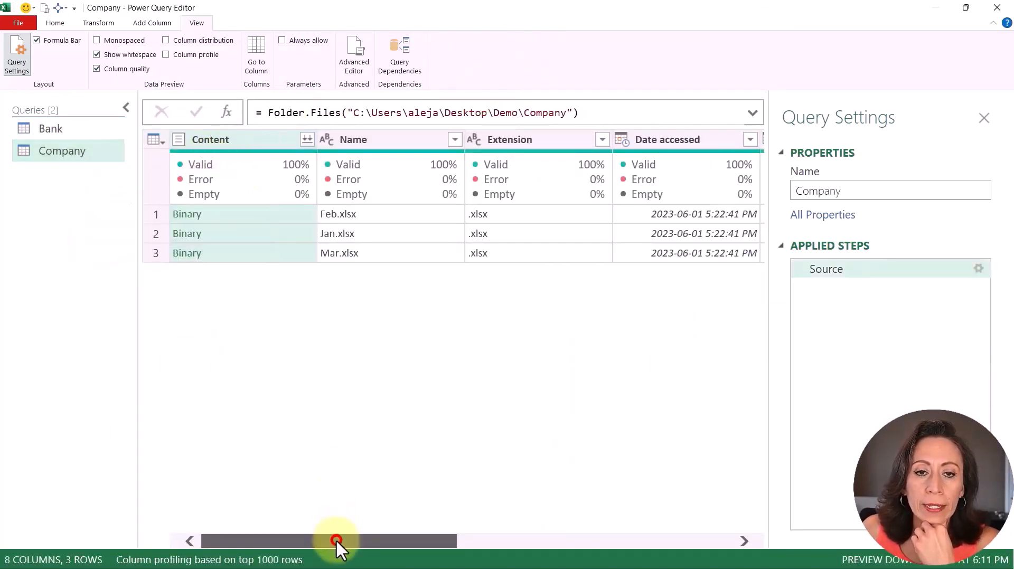
left_click_drag(338, 540, 321, 523)
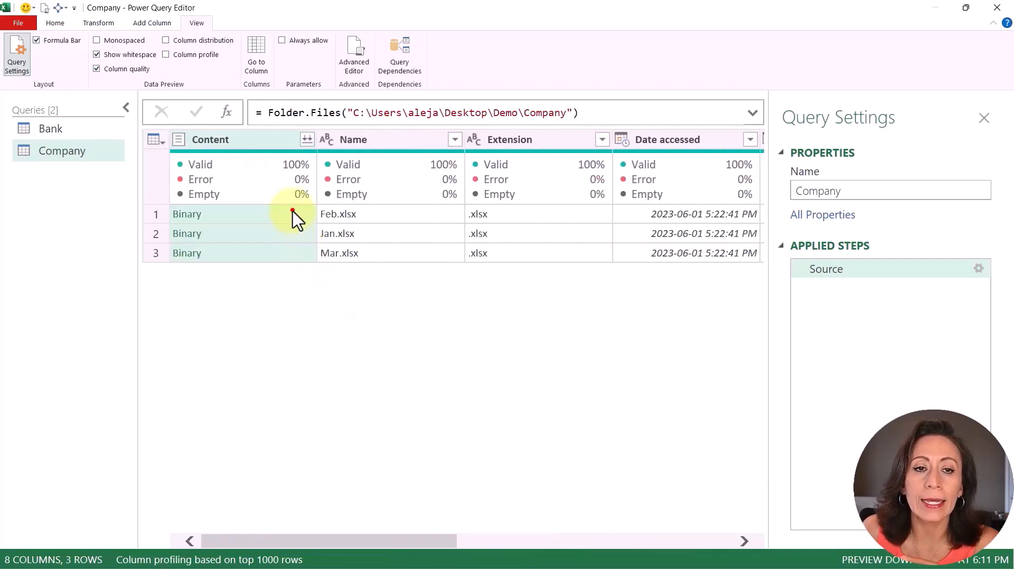
left_click(293, 211)
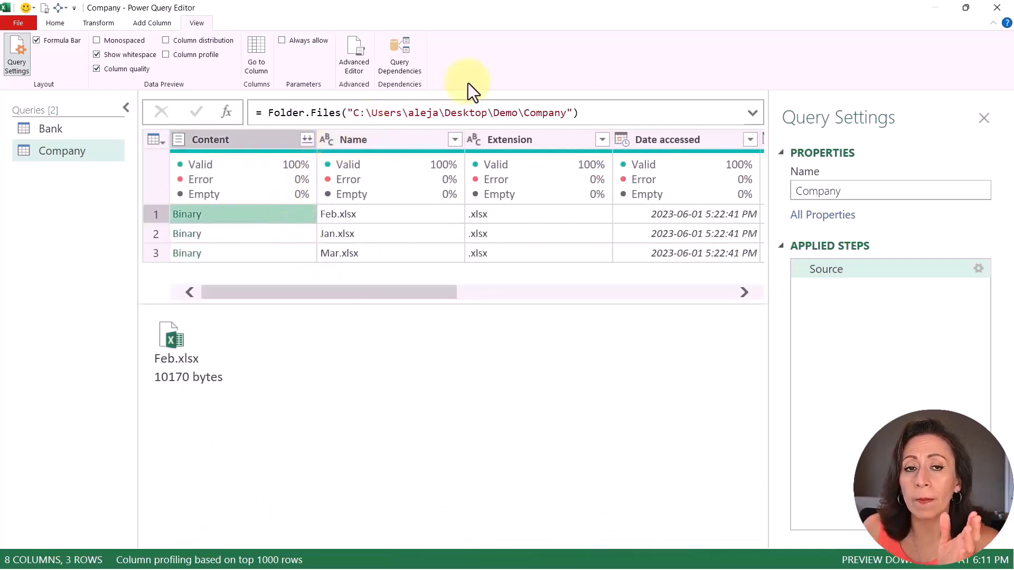
- Append [[Content], [Name]] to the Folder.Files source formula to keep only those two columns, and apply it
left_click(647, 110)
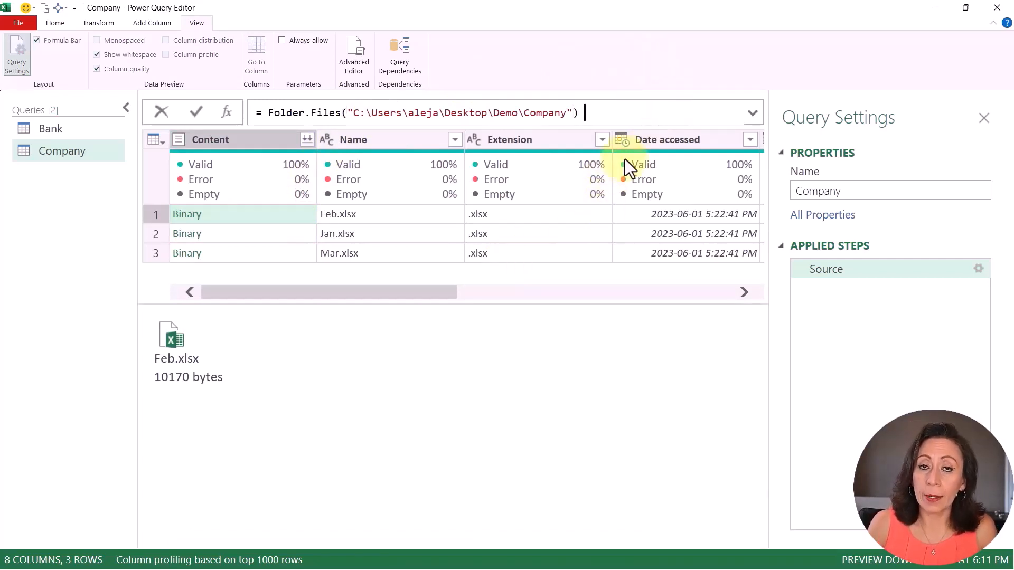
type("[[")
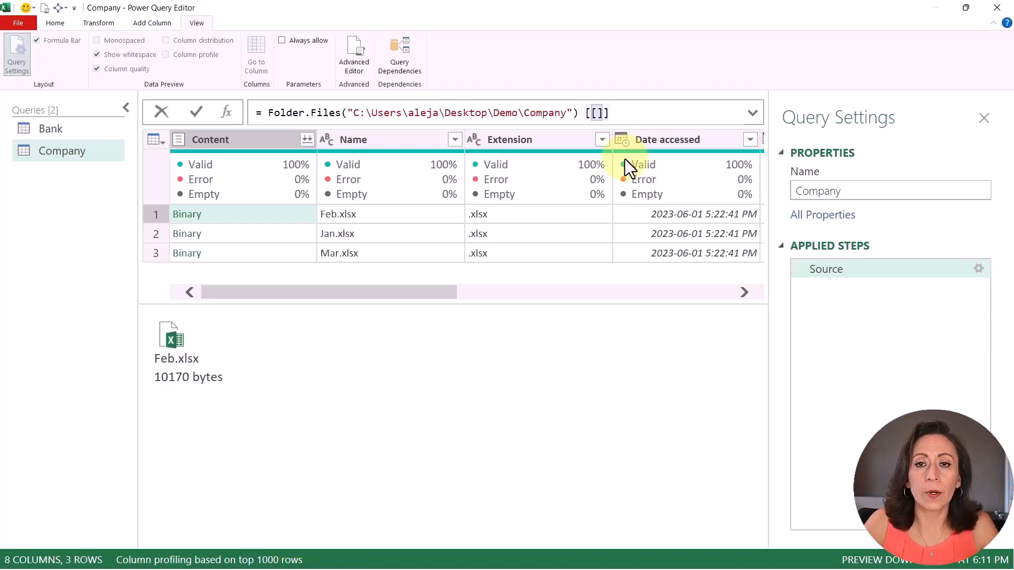
type("Conten")
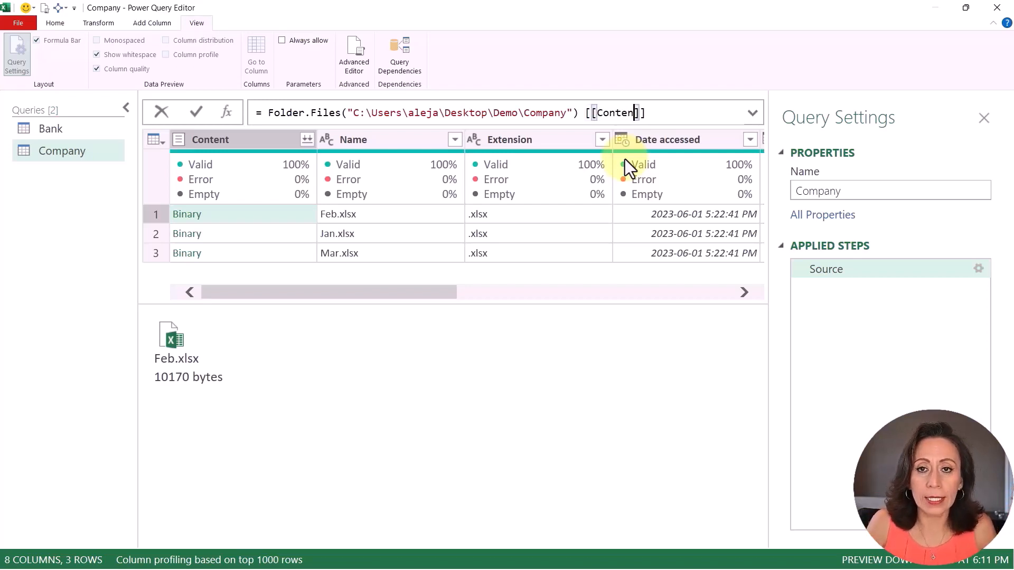
type("t")
key("Right")
key("Right")
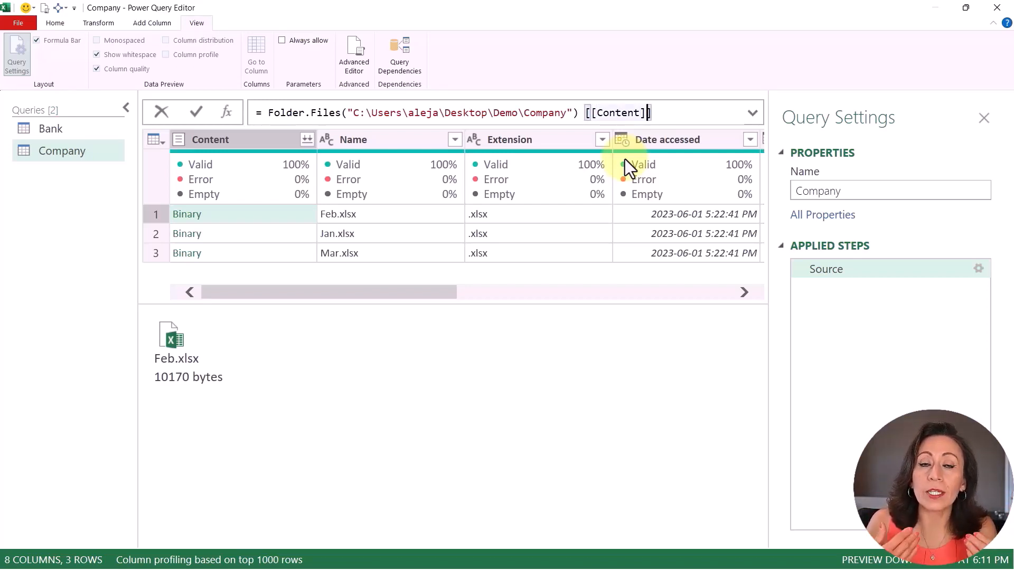
type(", ")
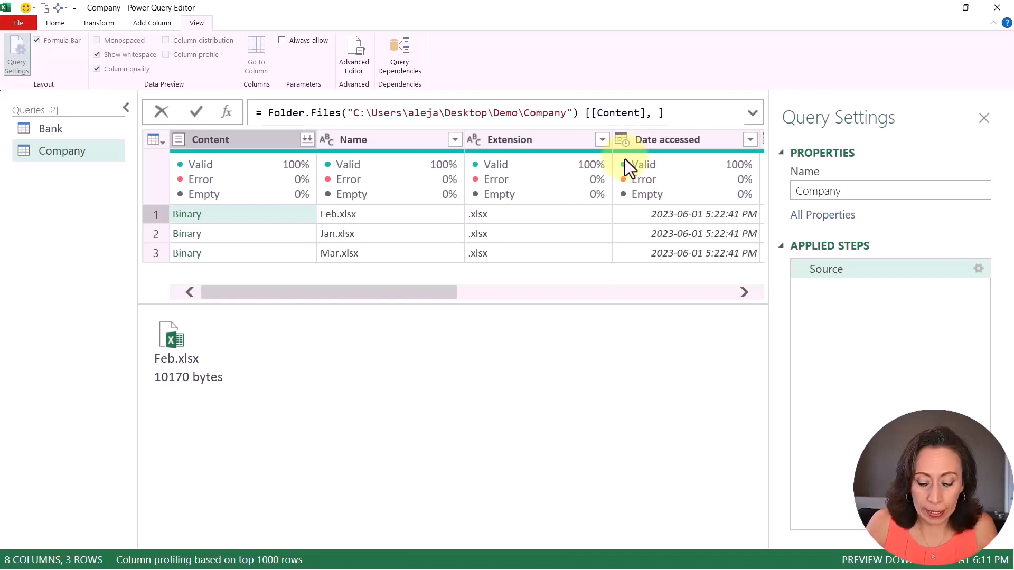
type("[]")
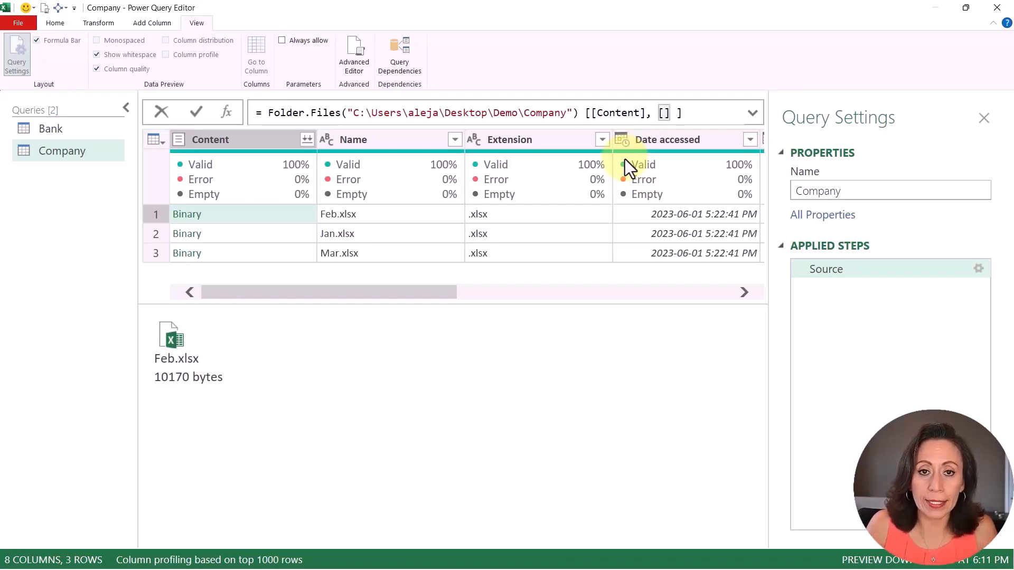
type("Name")
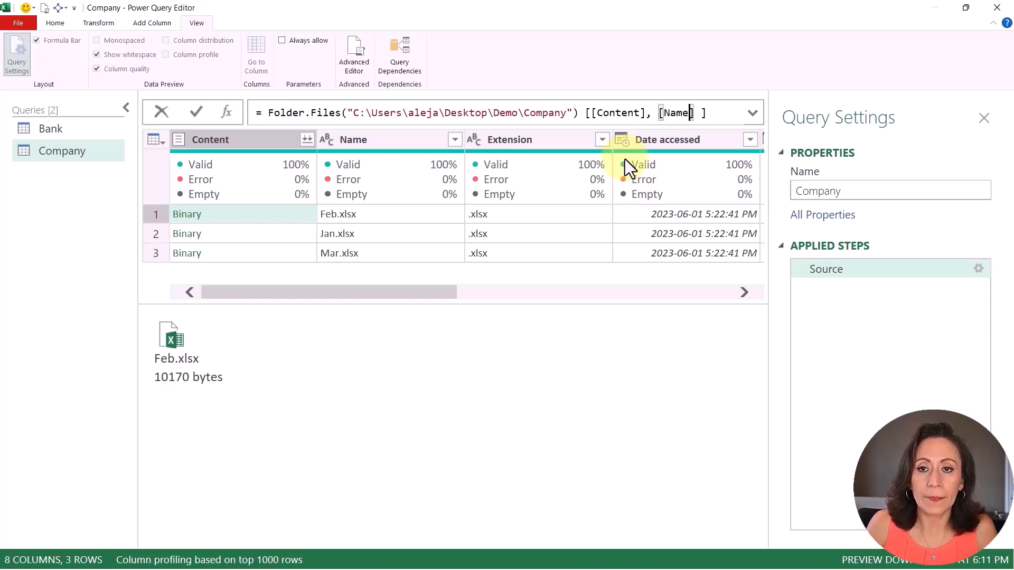
key("Return")
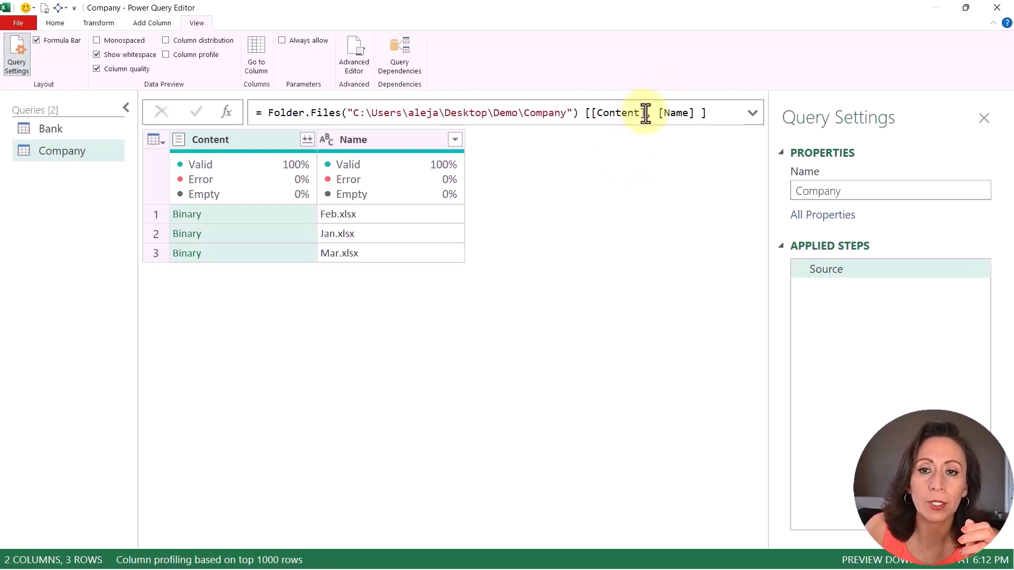
- Remove [Name] from the source formula's column selection so it keeps only [[Content]], and apply it
left_click_drag(646, 113, 702, 118)
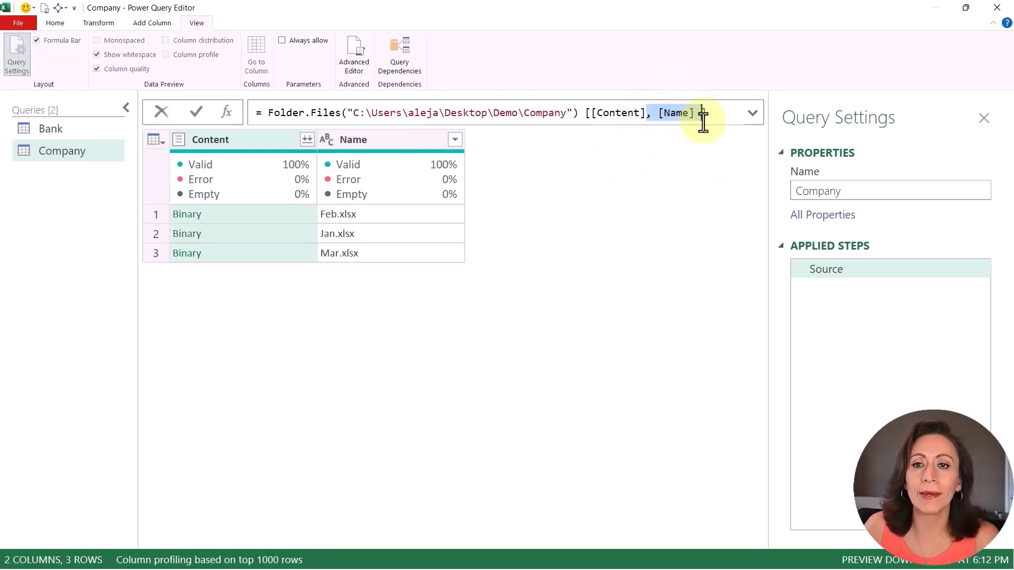
key("BackSpace")
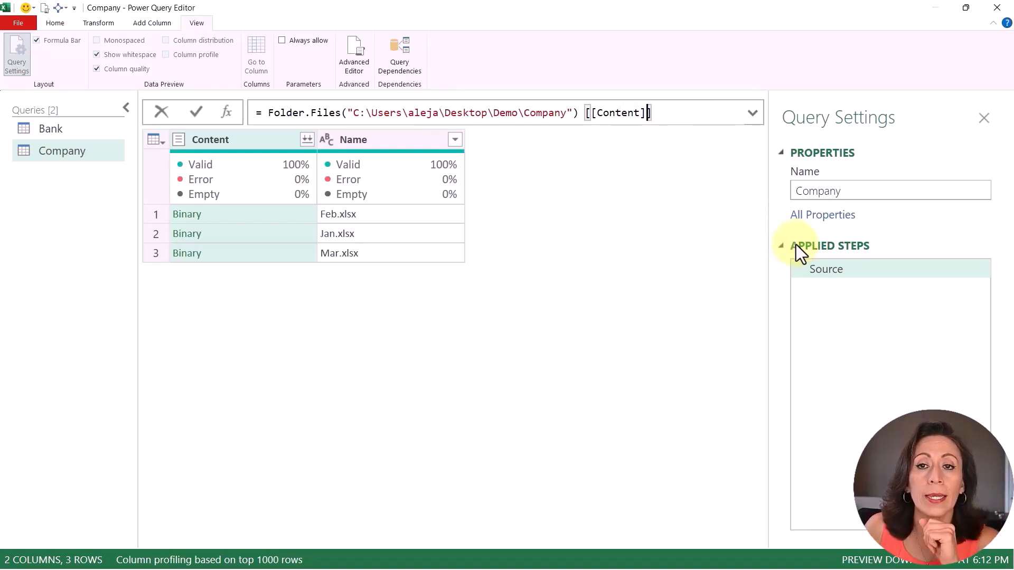
key("Return")
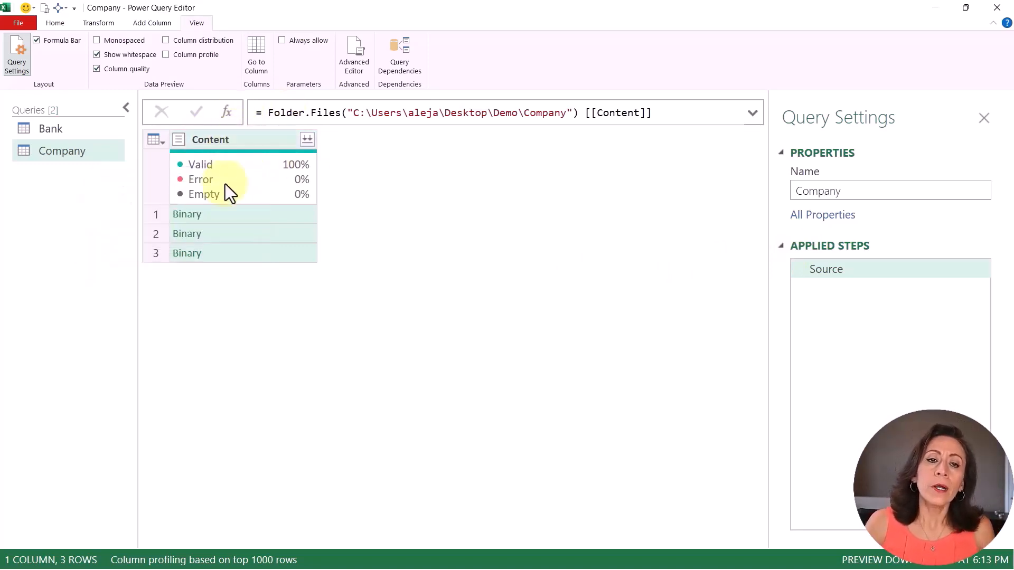
- Preview the workbook file behind each of the three Binary values in the Content column
left_click(277, 216)
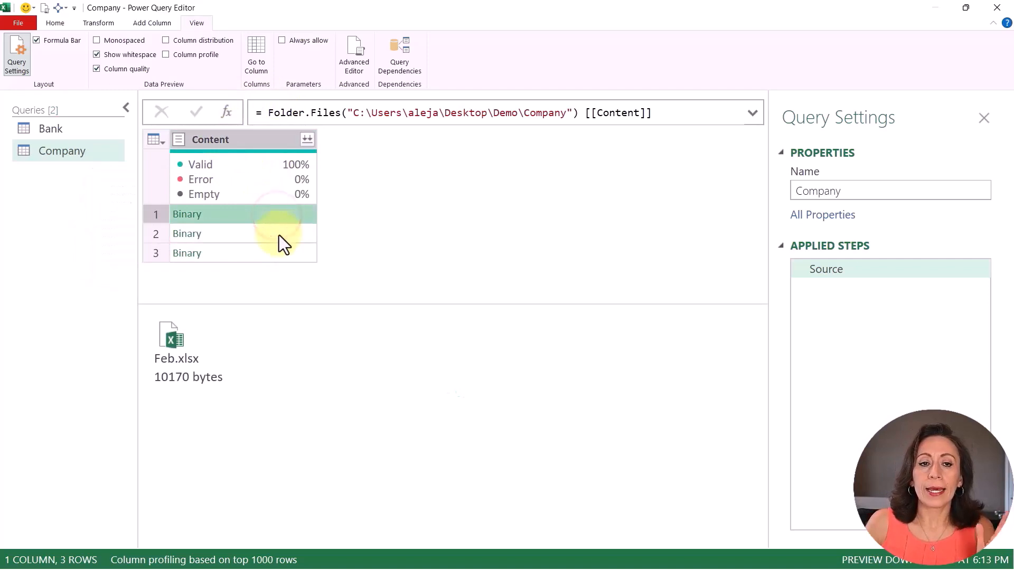
left_click(278, 234)
left_click(281, 252)
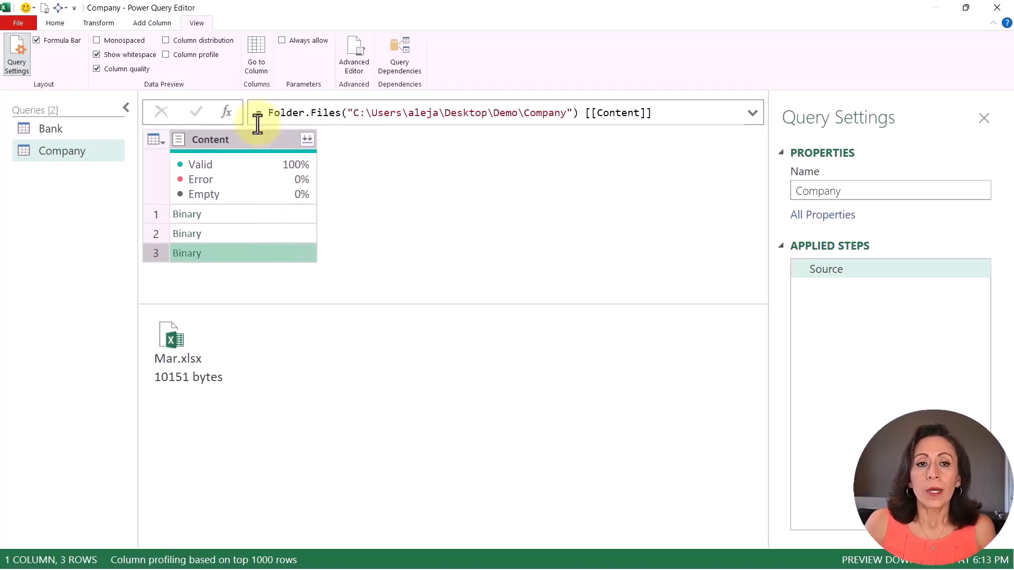
- Add a custom step after Source and begin its formula as Table.TransformColumns on Source, targeting the "Content" column
left_click(225, 113)
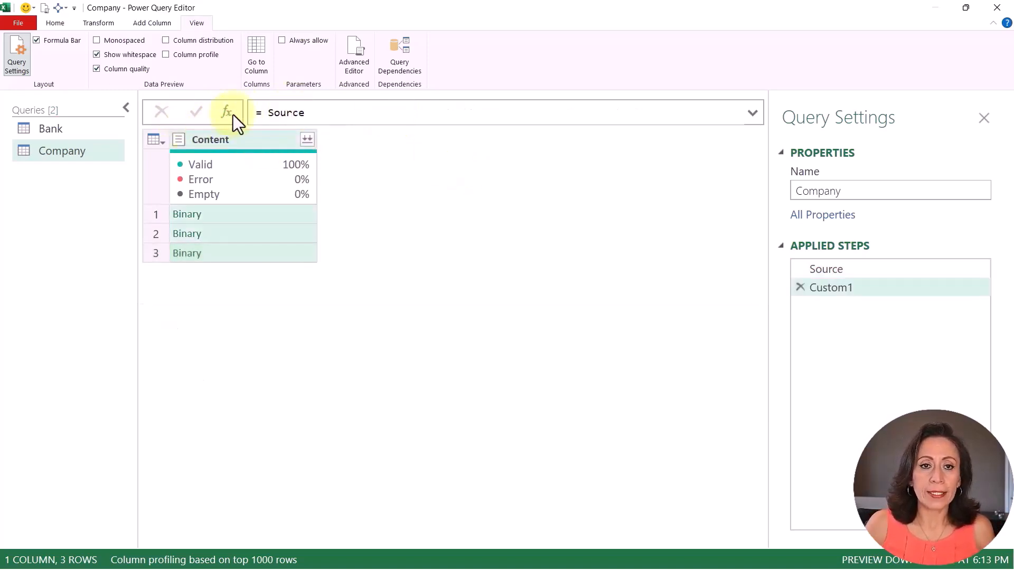
left_click(264, 113)
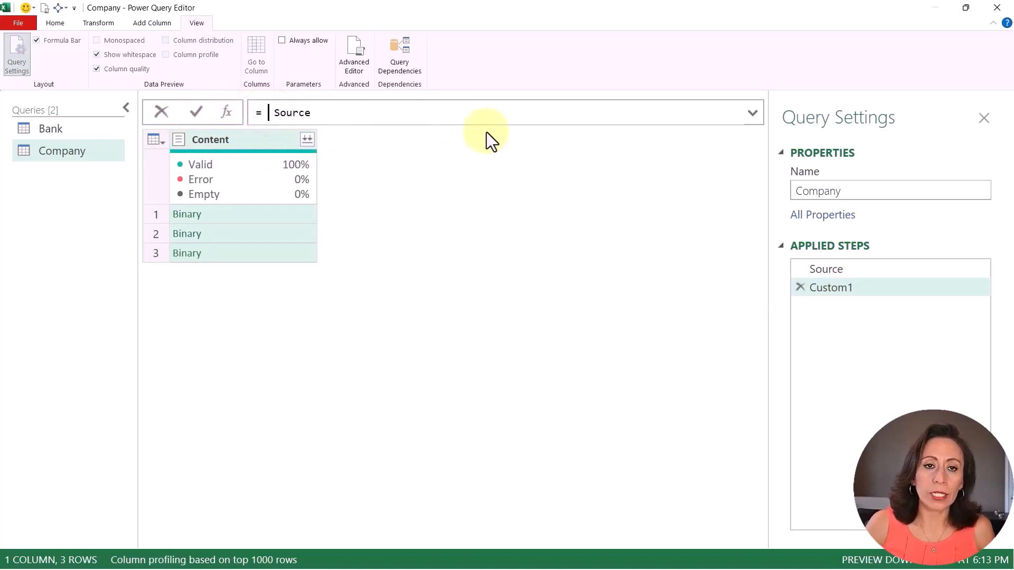
type("tatr")
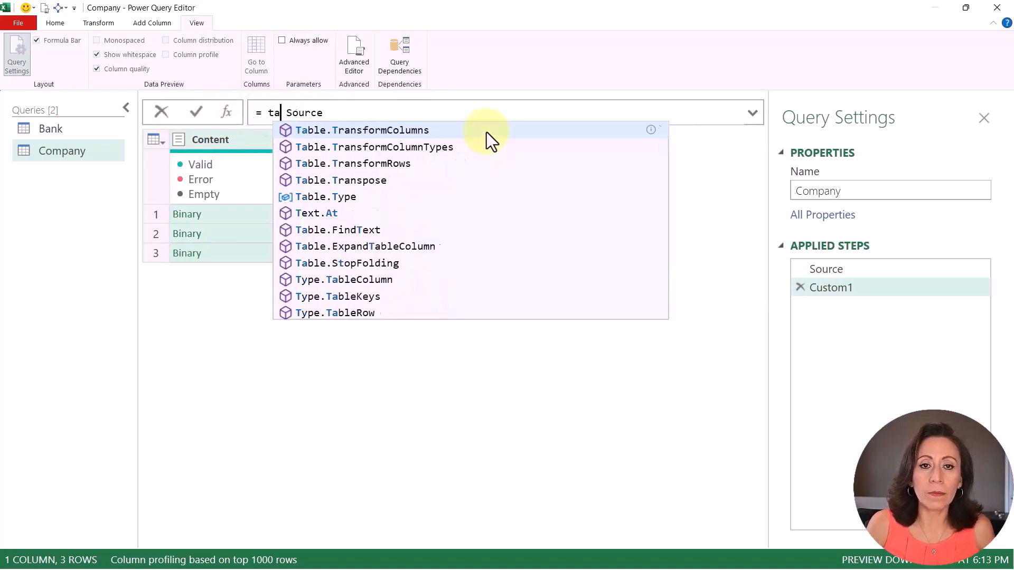
key("Tab")
key("Right")
type("(")
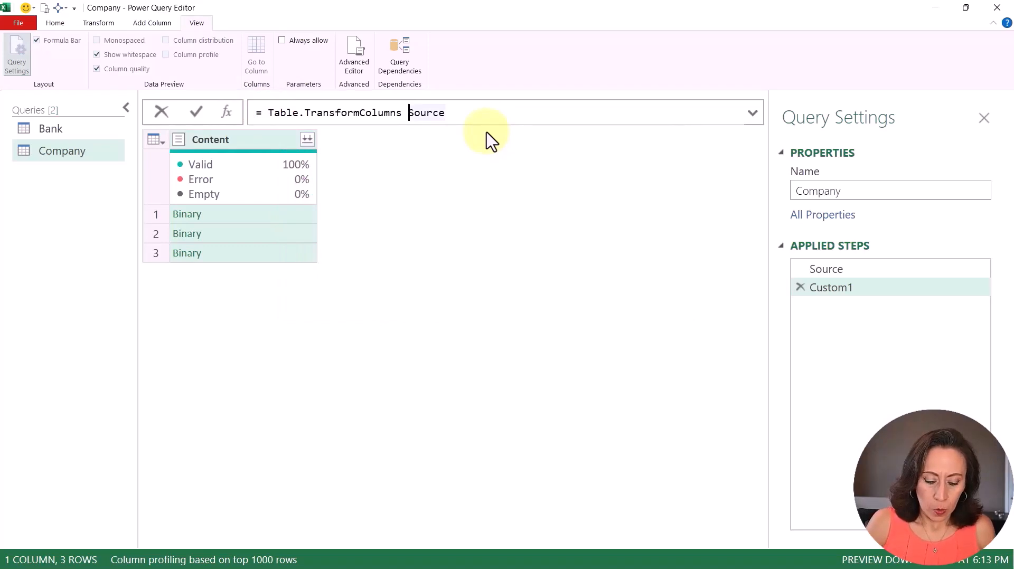
key("End")
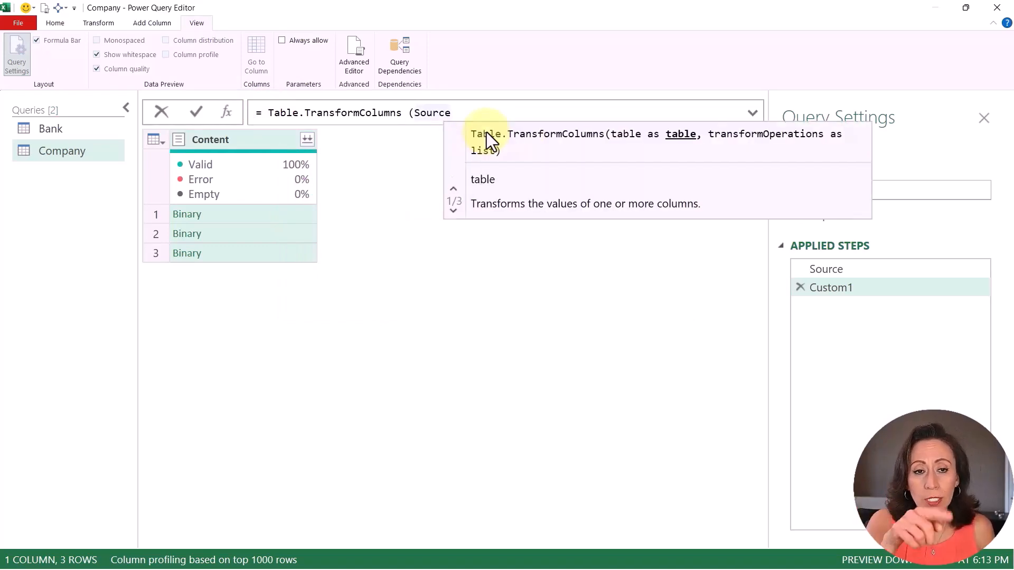
type(",")
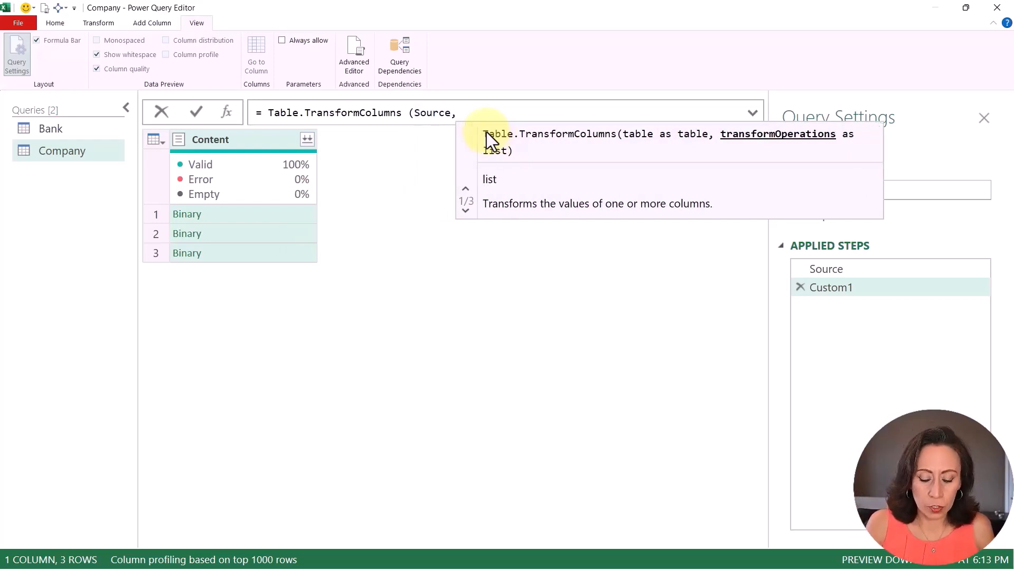
type(" {\"")
type("Cont")
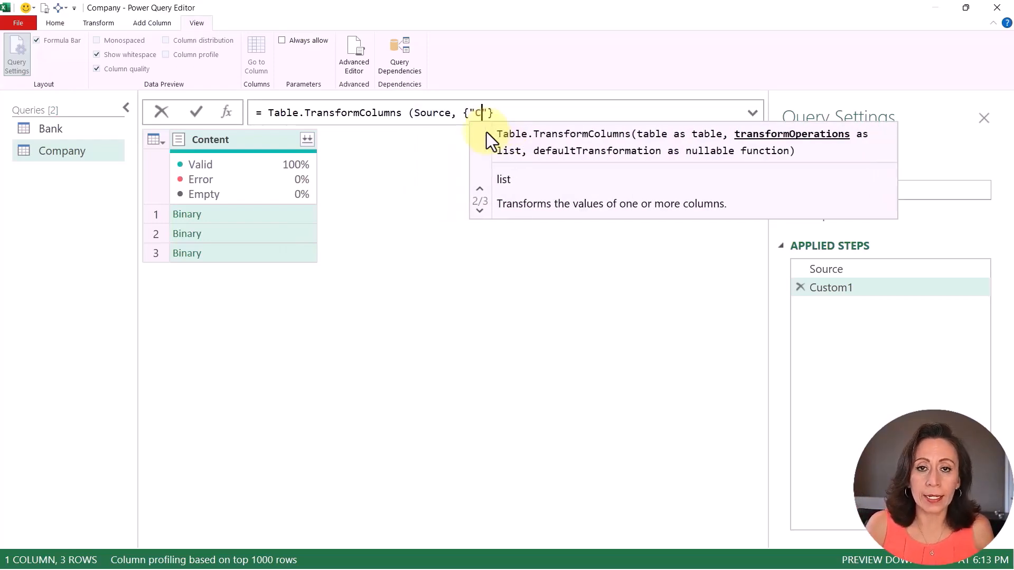
type("ent\"")
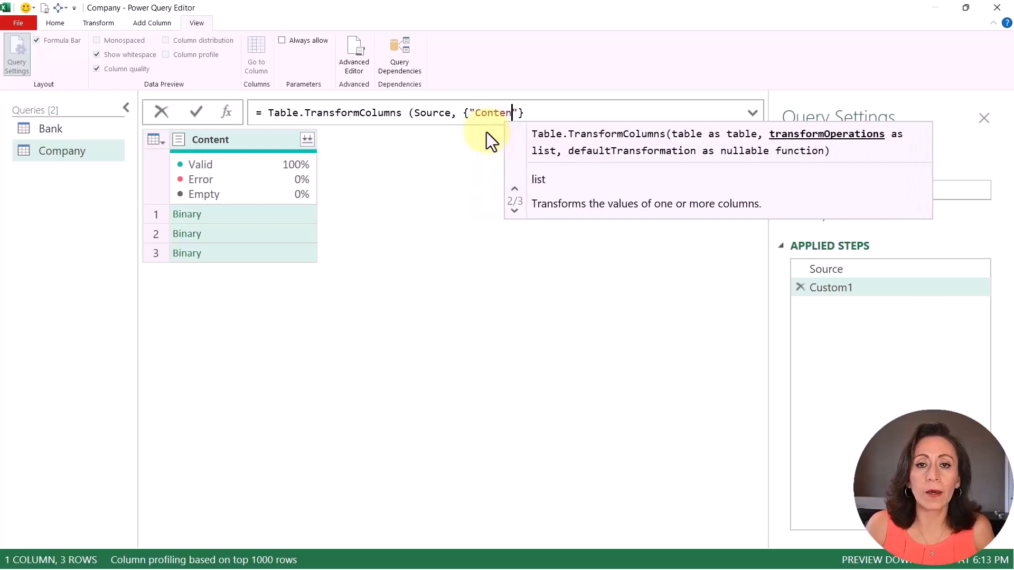
type(", ")
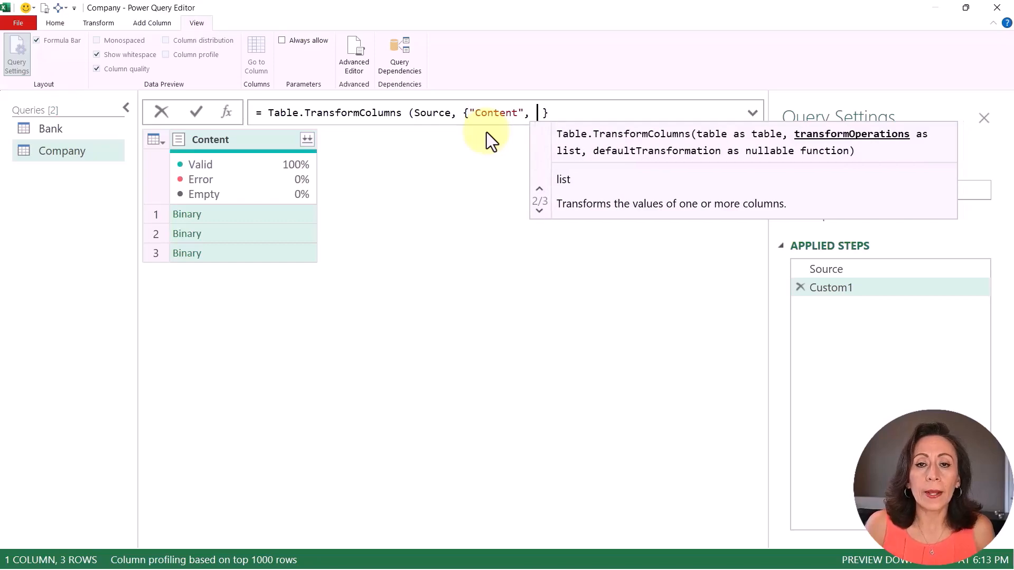
- Complete the Content transformation with each Excel.Workbook(_), close the formula and apply it
type("each ex")
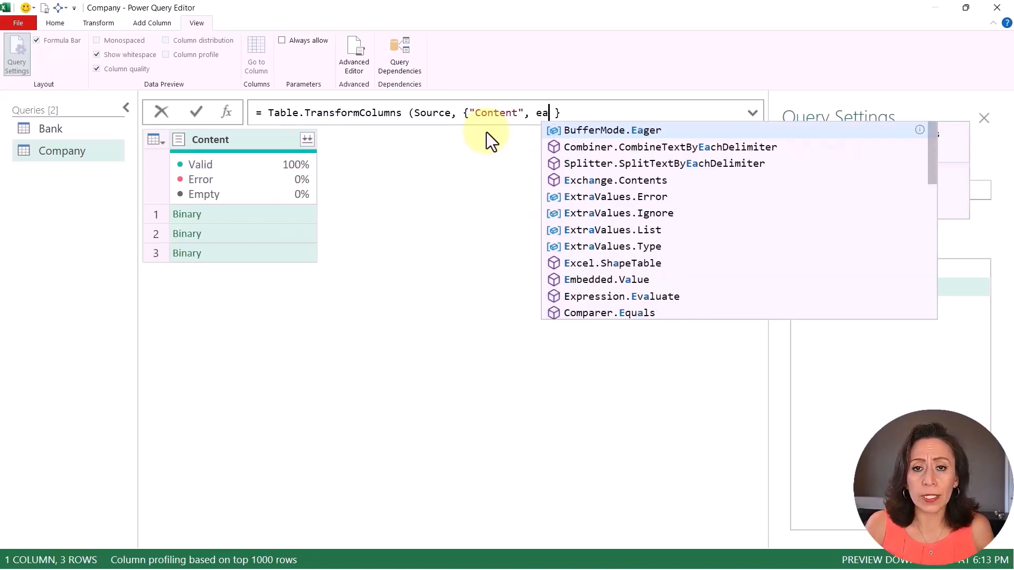
type("c")
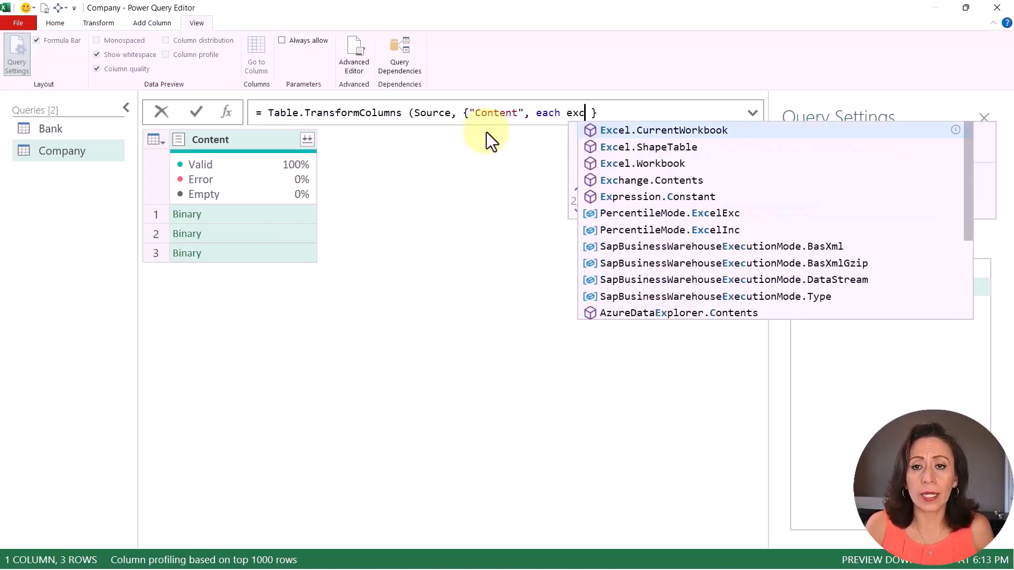
key("Down")
key("Down")
key("Tab")
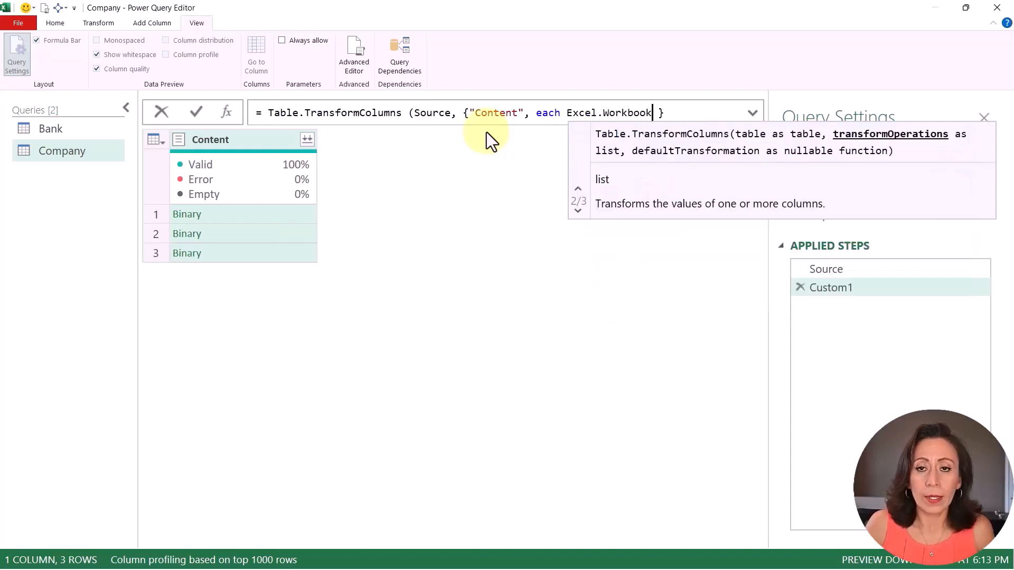
type("(")
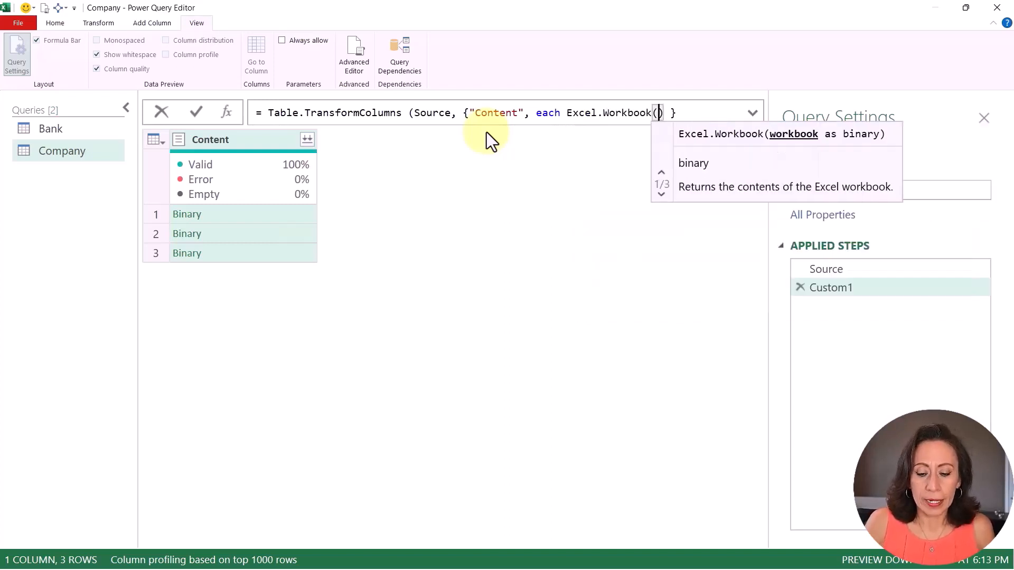
type("_")
key("Right")
key("Right")
key("Right")
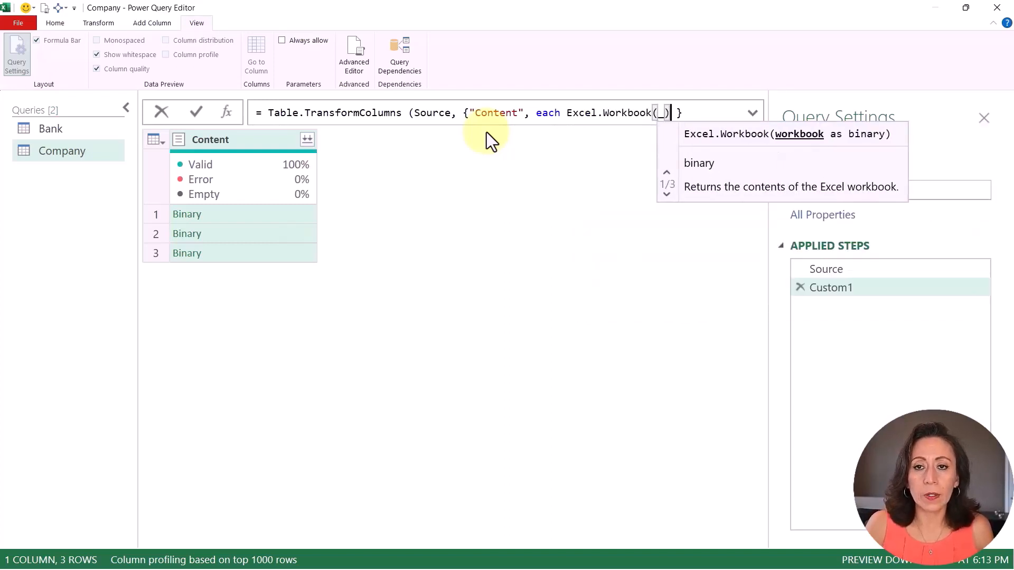
type(")")
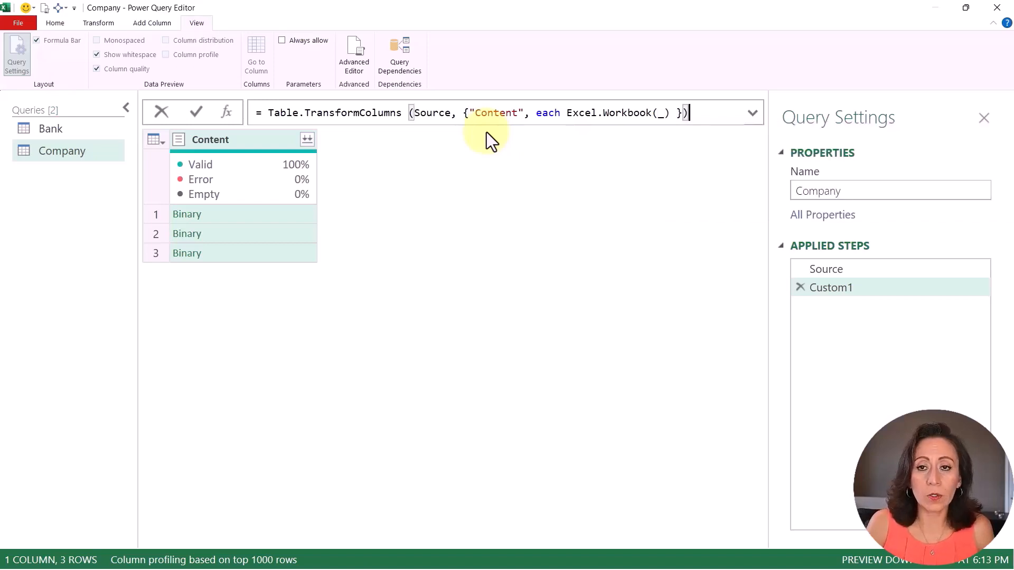
key("Return")
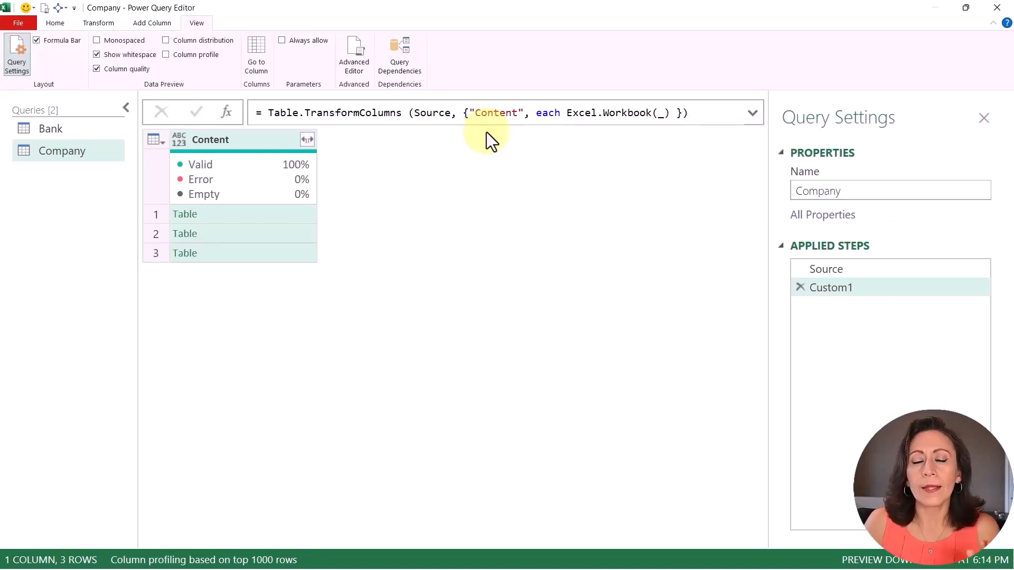
- Preview the nested tables in the Content column to examine each workbook's sheet listing
left_click(275, 217)
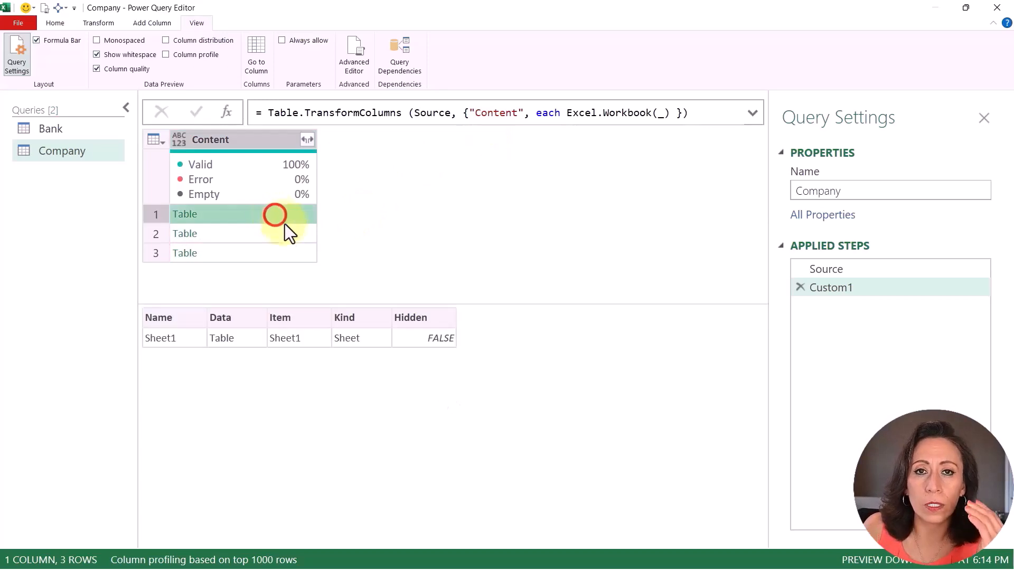
left_click(286, 232)
left_click(285, 255)
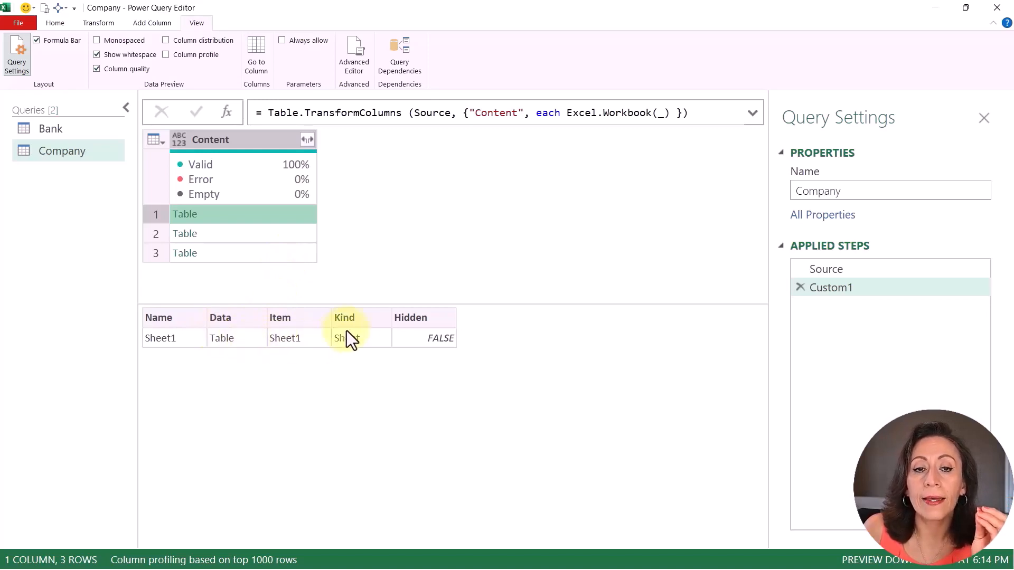
left_click(287, 230)
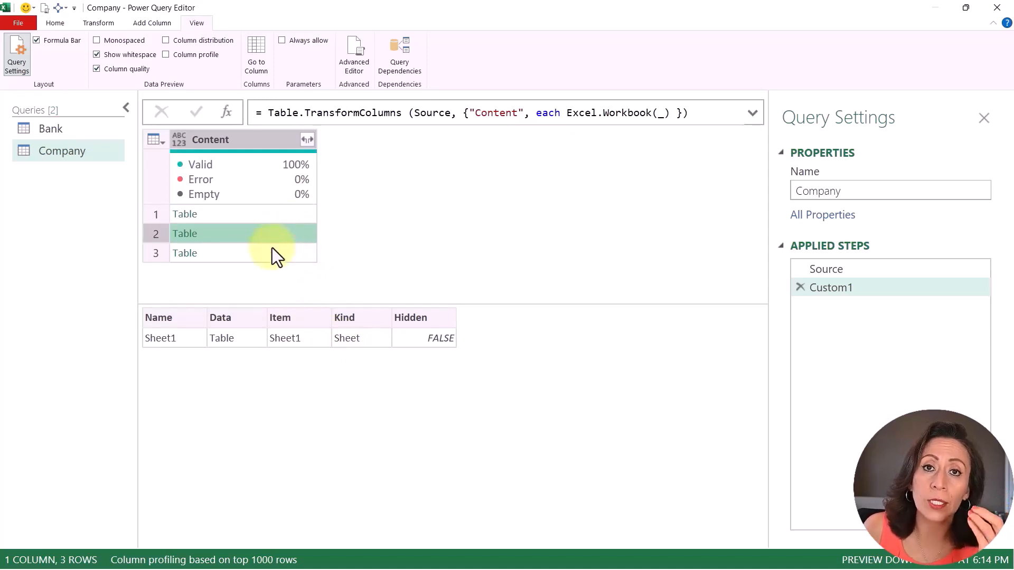
- Expand the Content column's nested tables, keeping only the Data field without the original column name as prefix
left_click(272, 248)
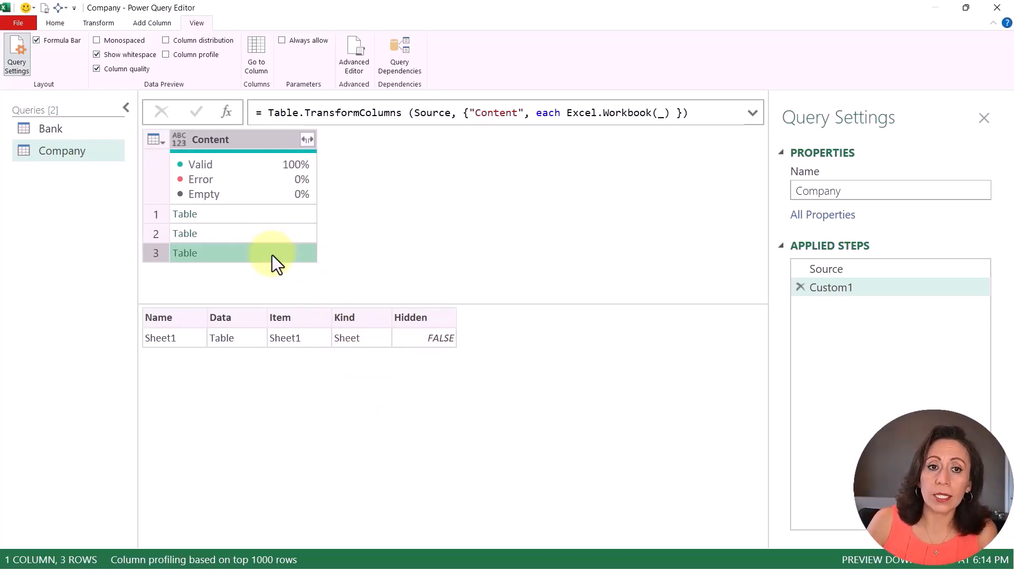
left_click(308, 140)
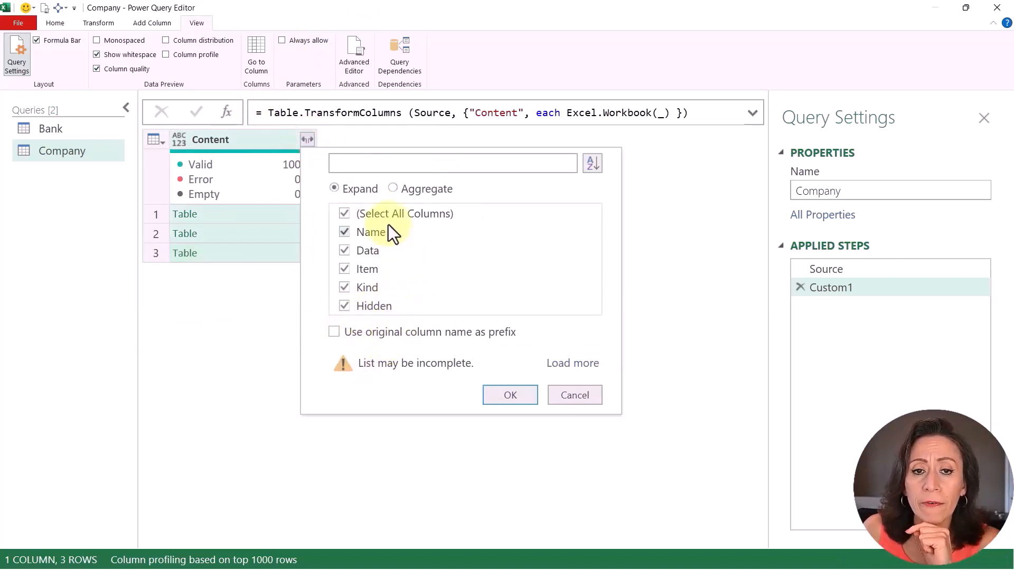
left_click(345, 214)
left_click(344, 253)
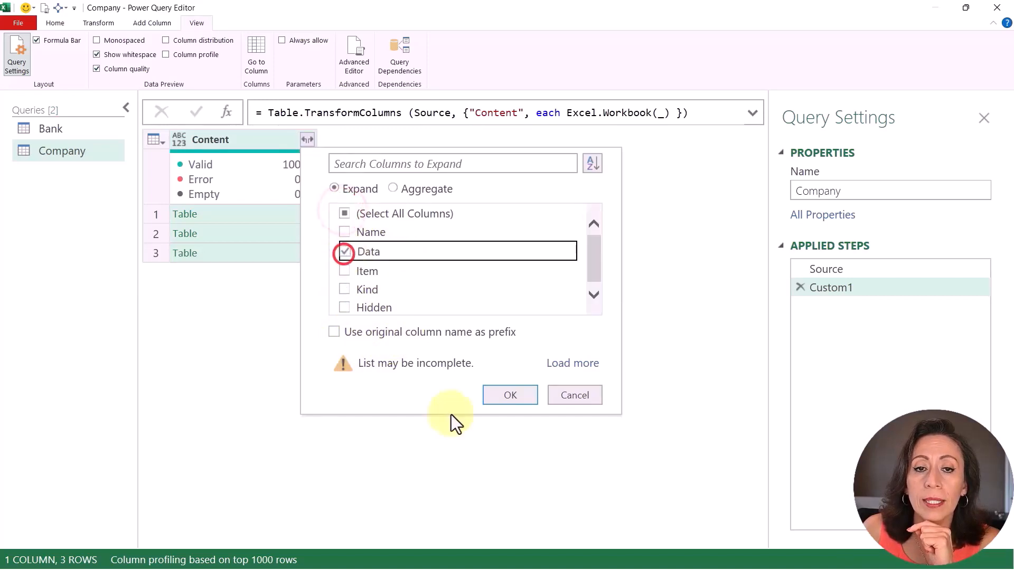
left_click(495, 395)
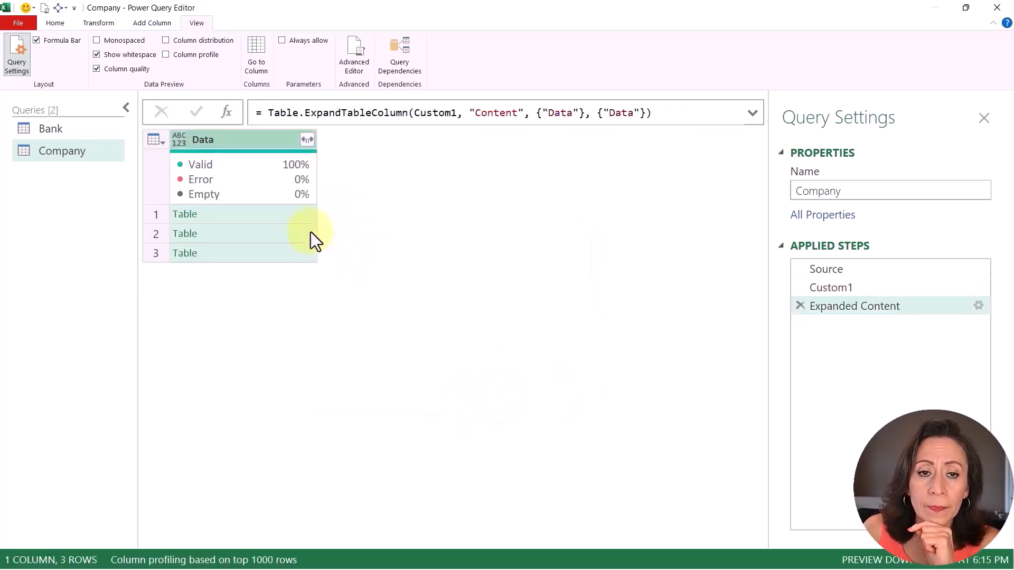
- Preview each nested table in the Data column to examine its column headings and first row
left_click(306, 217)
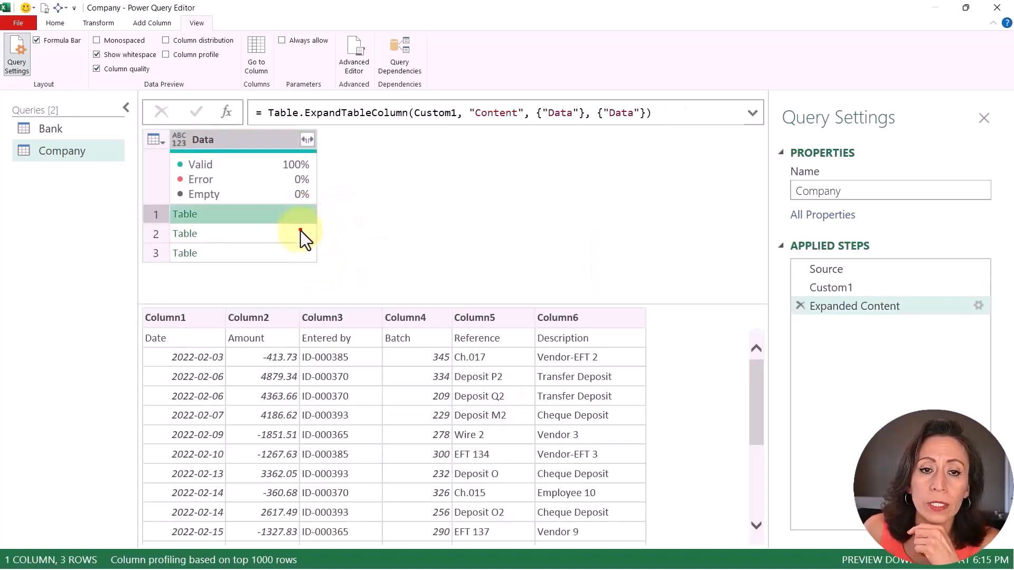
left_click(300, 232)
left_click(293, 252)
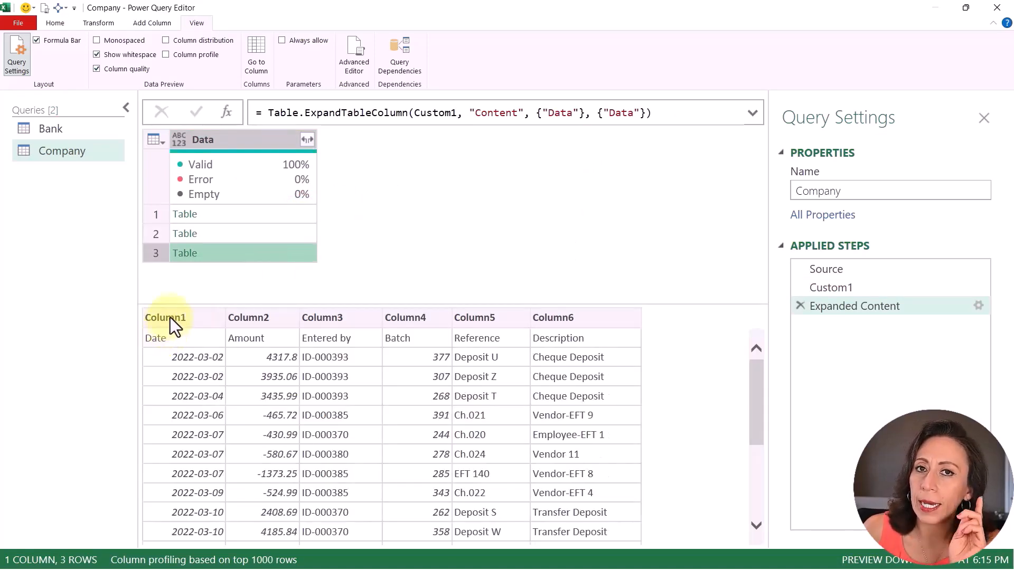
left_click(297, 233)
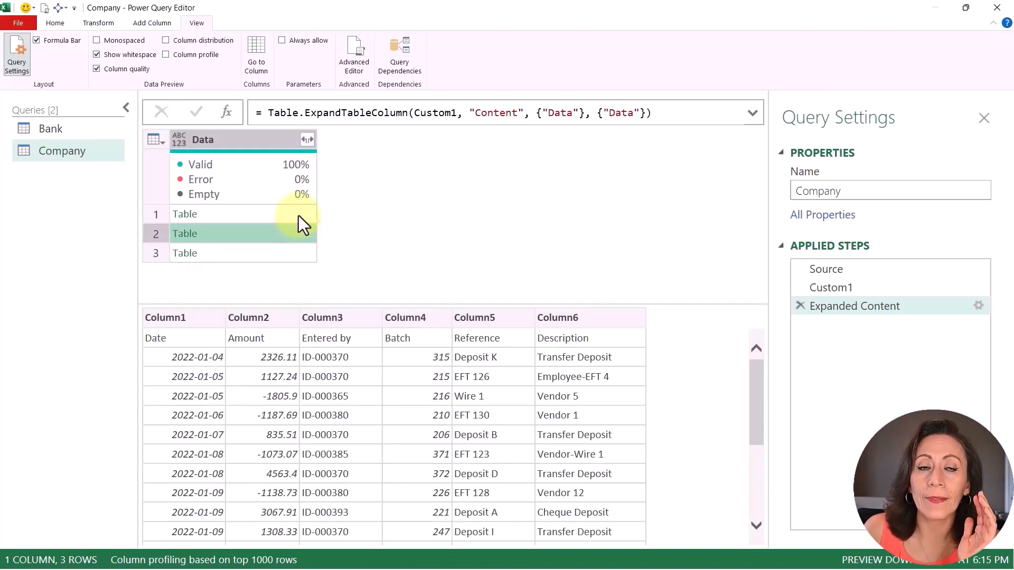
left_click(299, 212)
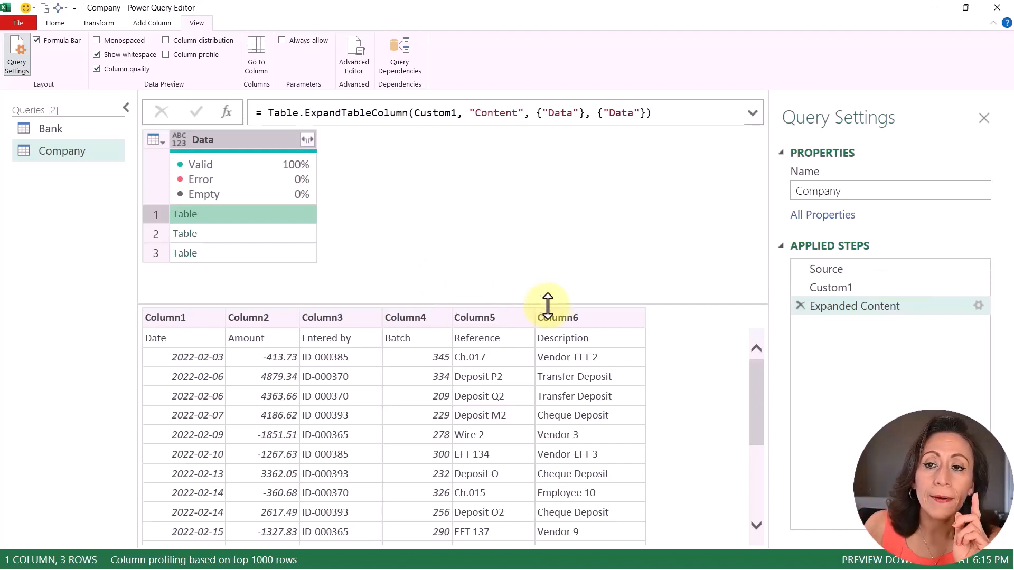
- Edit the Custom1 step's formula to add true as the second argument of Excel.Workbook, giving Excel.Workbook(_, true), and apply it
left_click(885, 283)
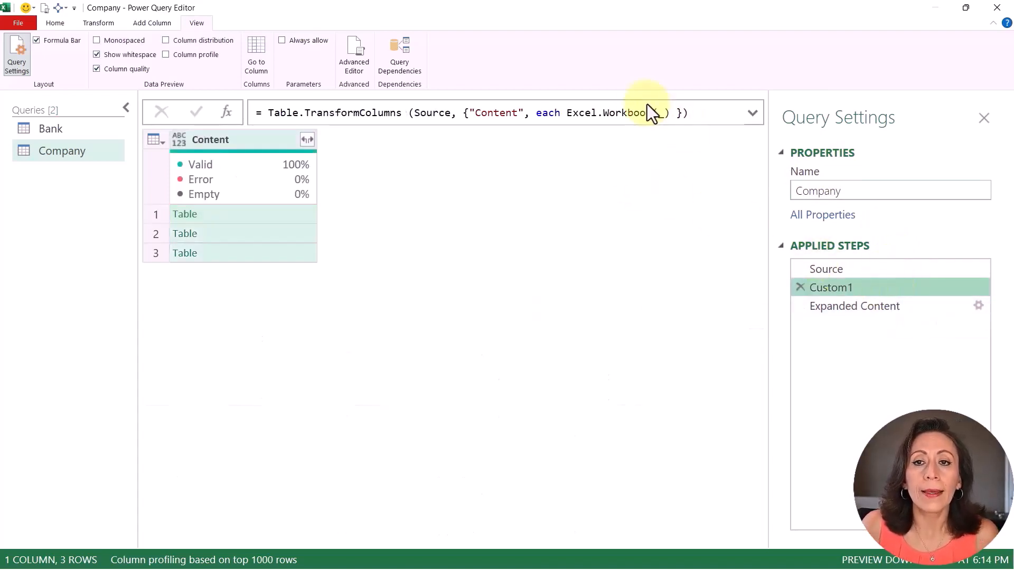
left_click_drag(566, 113, 667, 112)
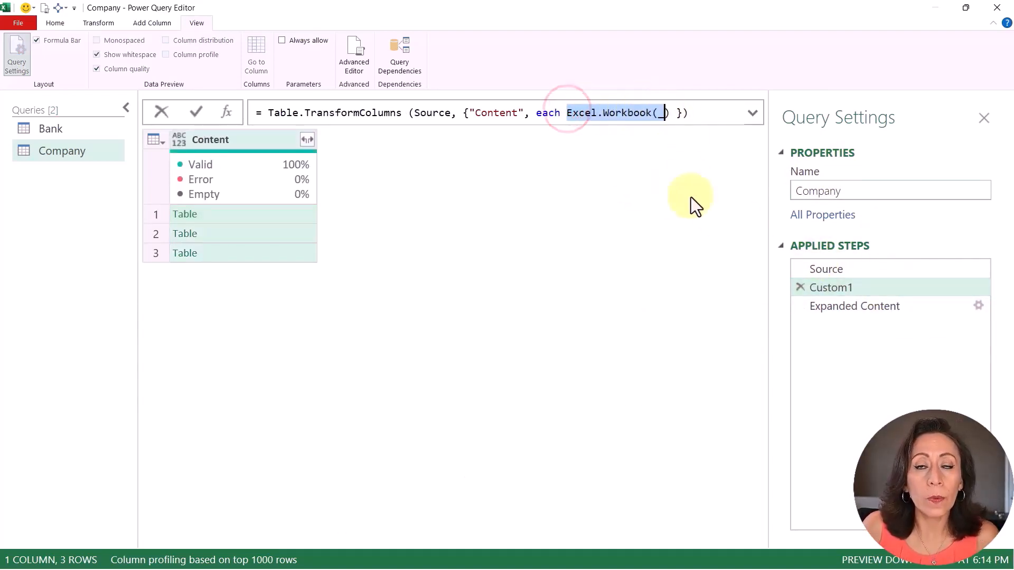
left_click(665, 113)
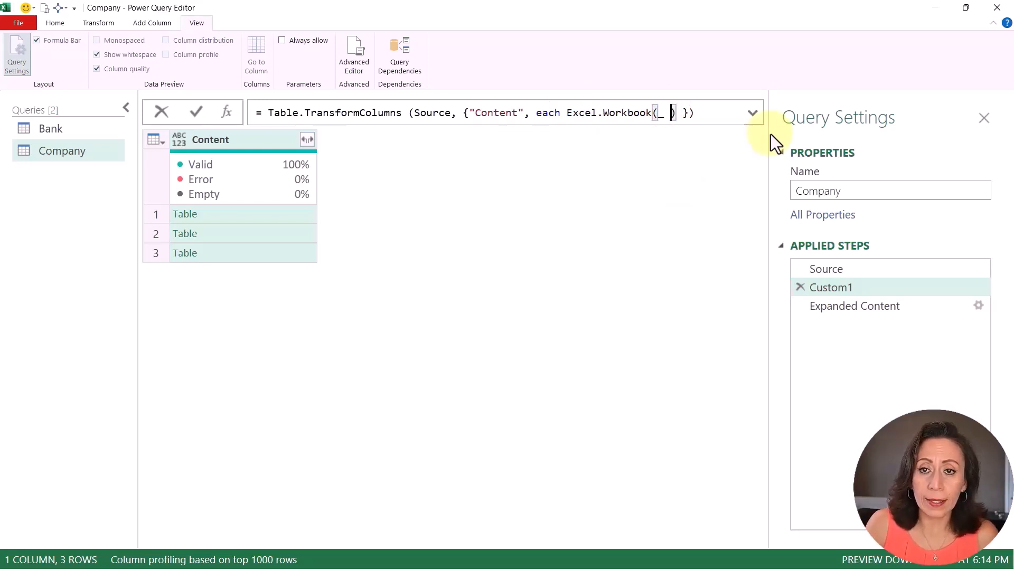
key("Left")
type(", ")
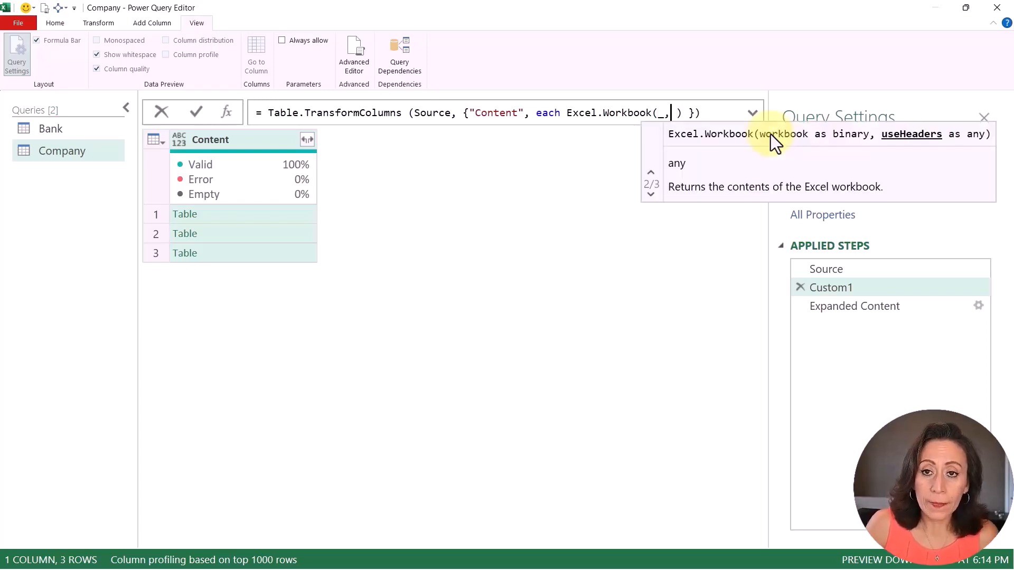
type("tru")
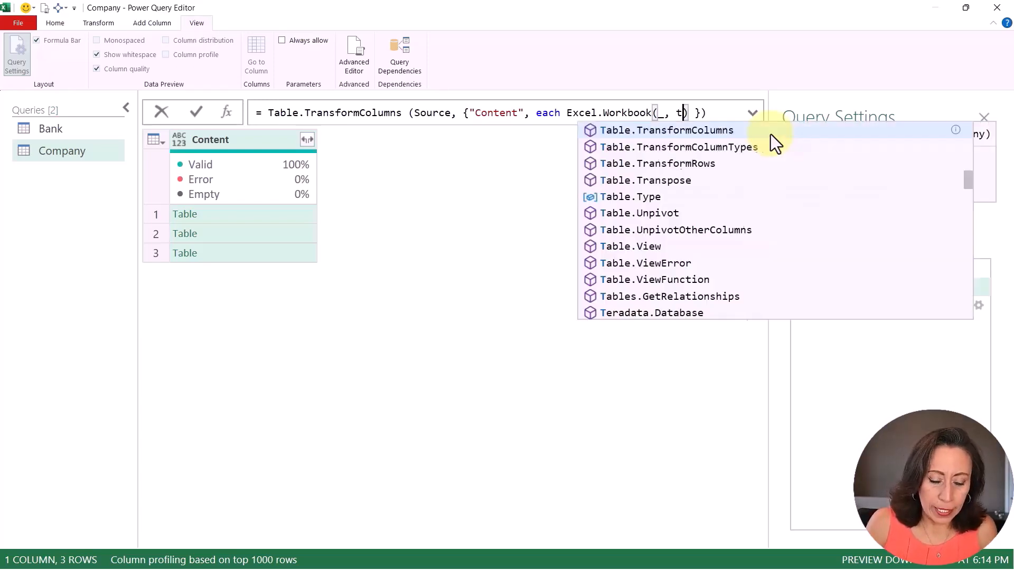
type("e")
key("Escape")
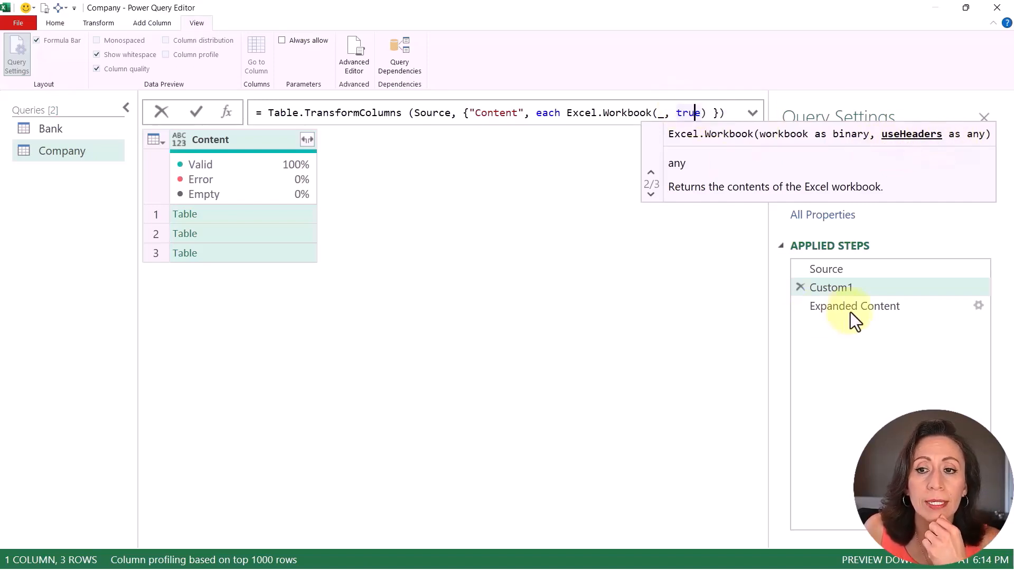
left_click(861, 288)
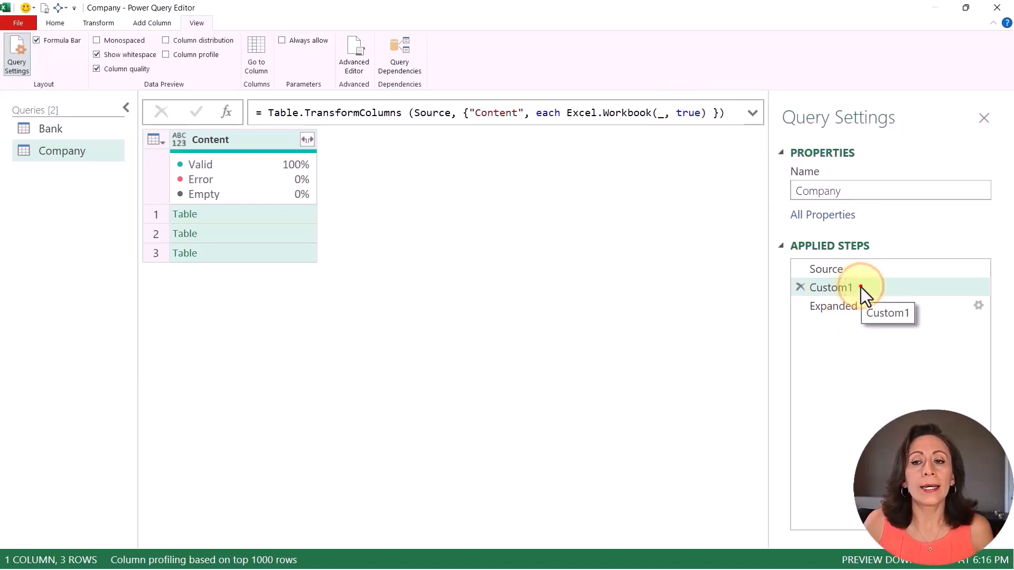
- Rename the Custom1 step as TransformContent
left_click(861, 287)
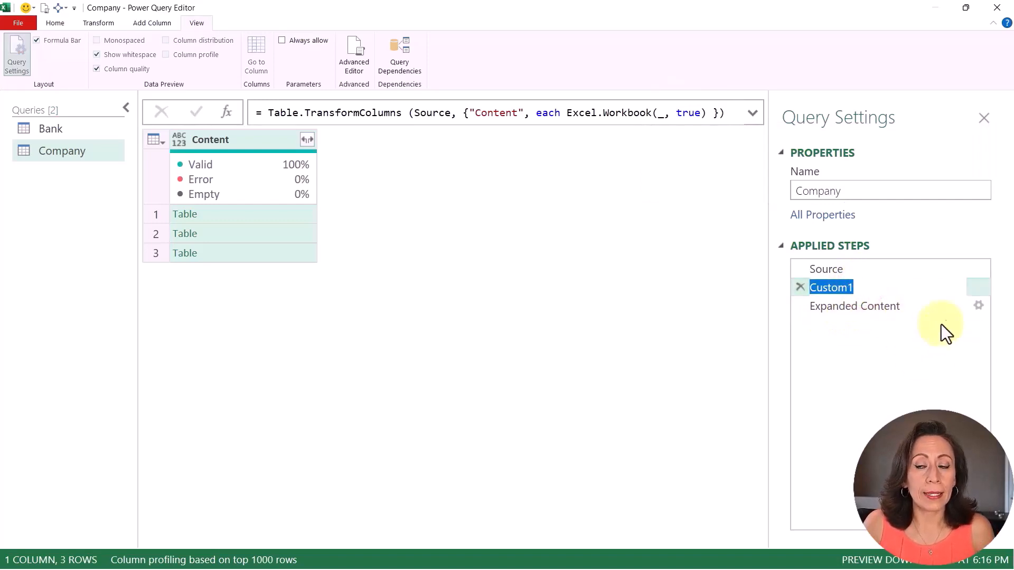
type("E")
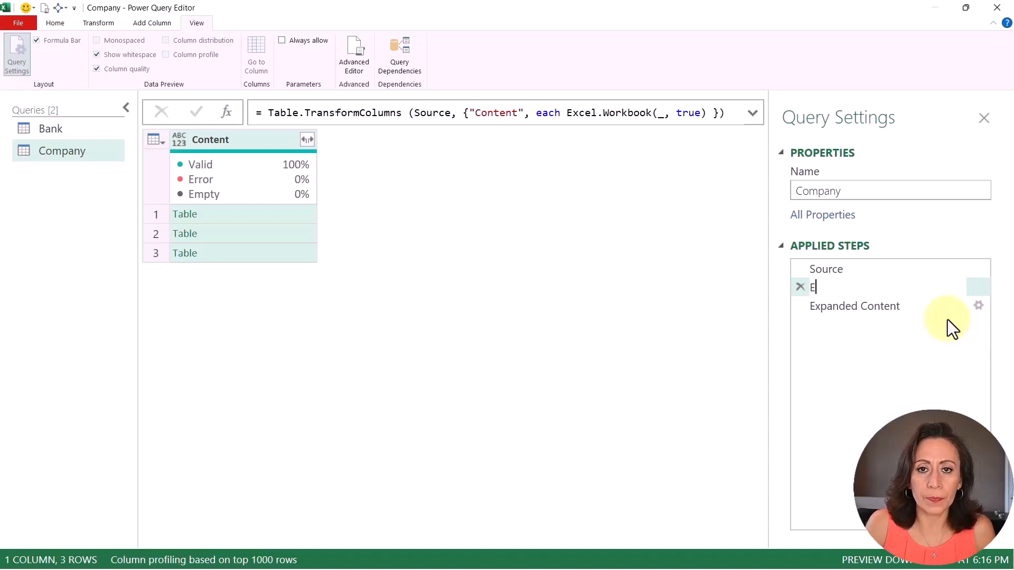
key("BackSpace")
type("TransformContent")
key("Return")
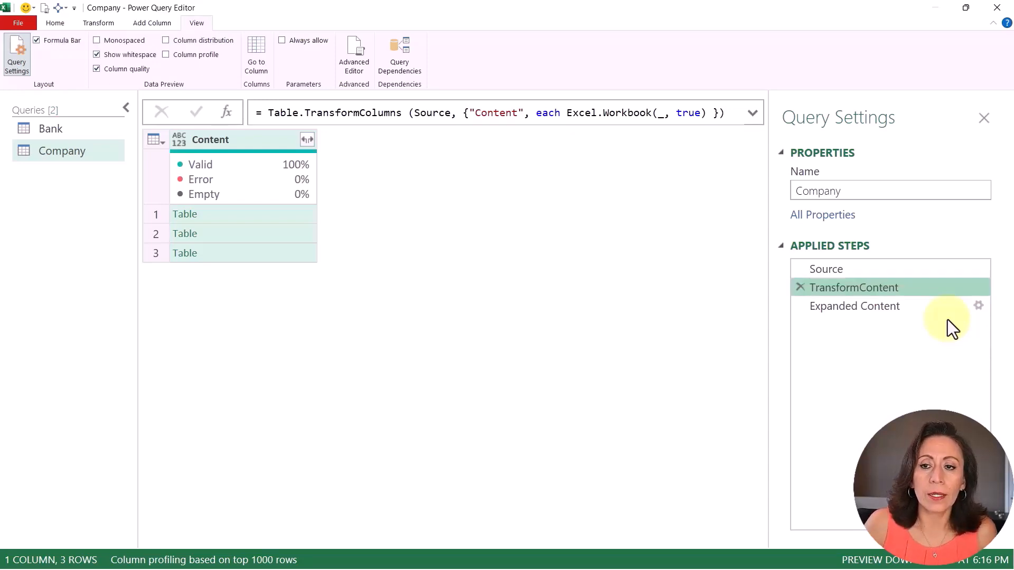
- Rename the Expanded Content step as ExpandedContent, without the space
left_click(899, 308)
left_click(898, 308)
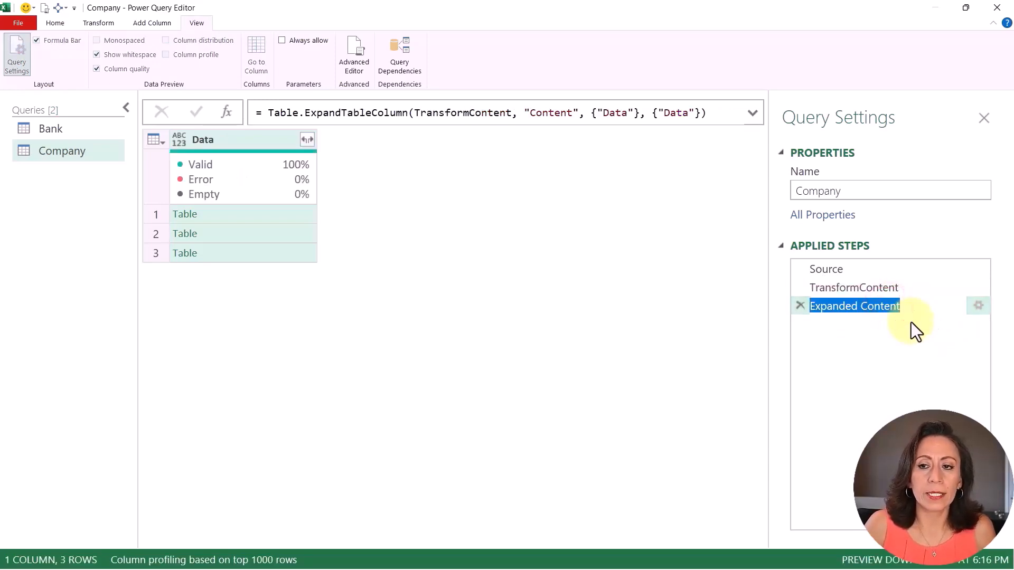
key("Right")
key("Left")
key("Left")
key("Left")
key("Left")
key("Left")
key("Left")
key("Left")
key("BackSpace")
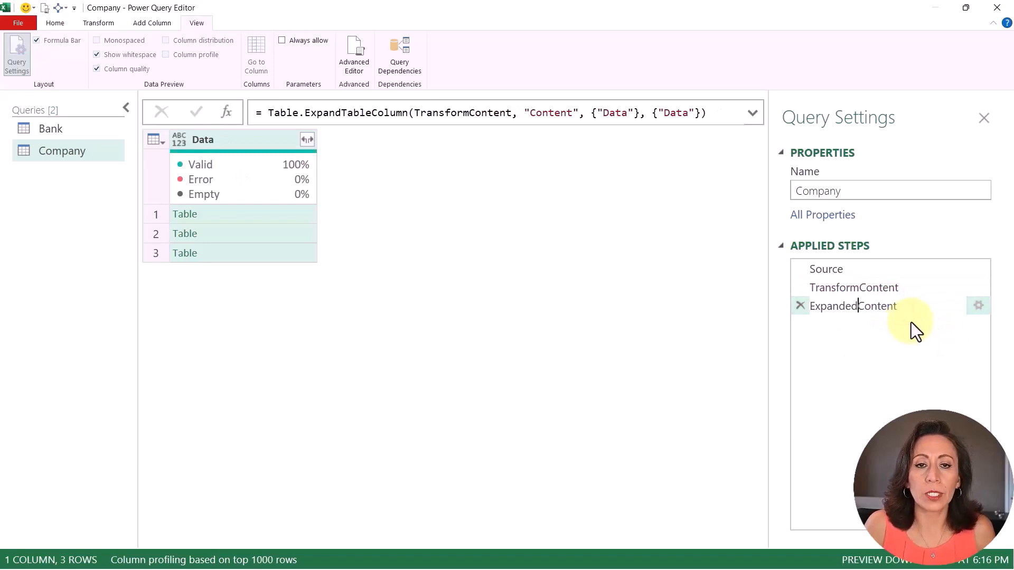
key("Return")
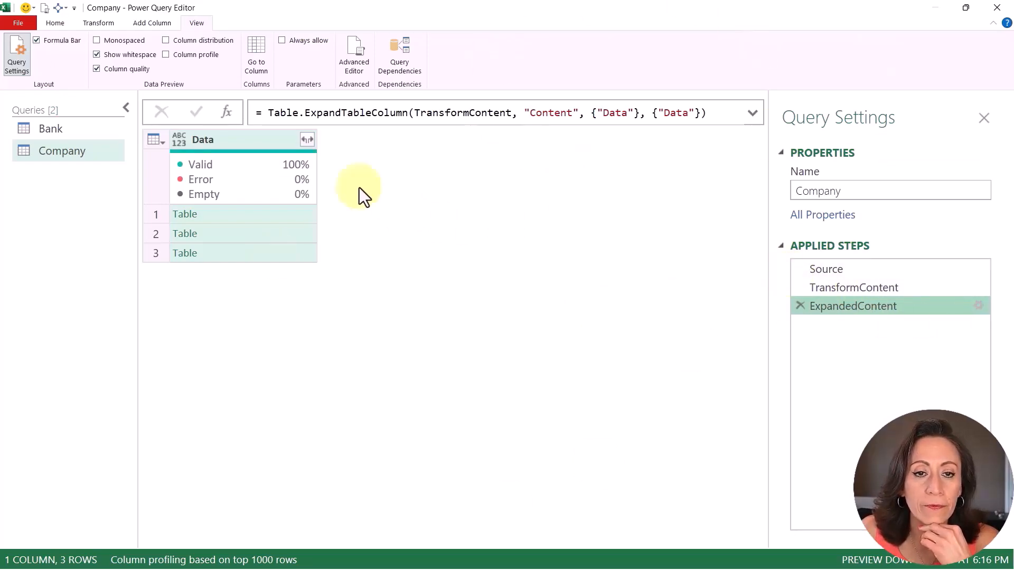
- Preview the three nested tables in the Data column again to check their column headers
left_click(287, 218)
left_click(287, 230)
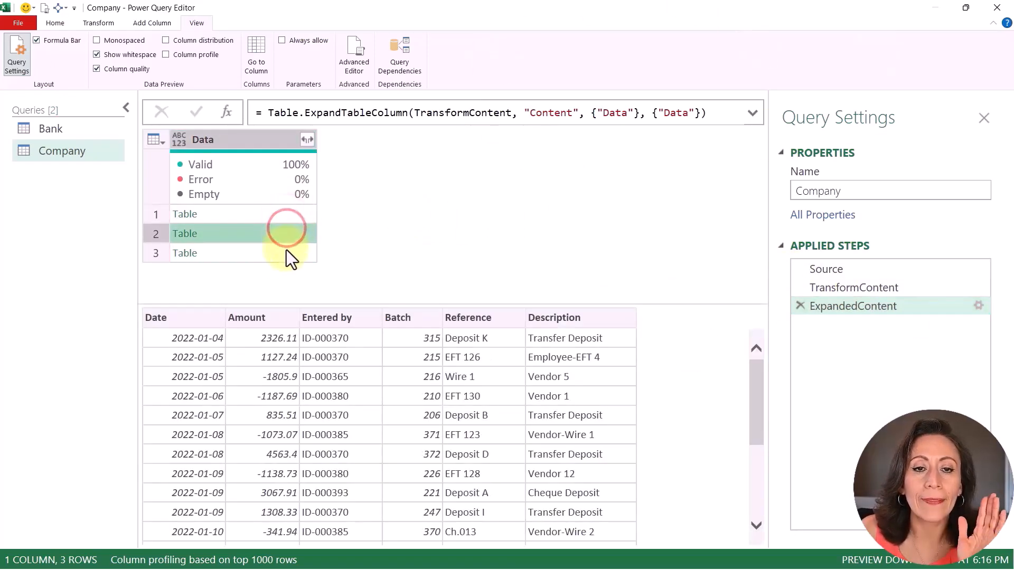
left_click(286, 253)
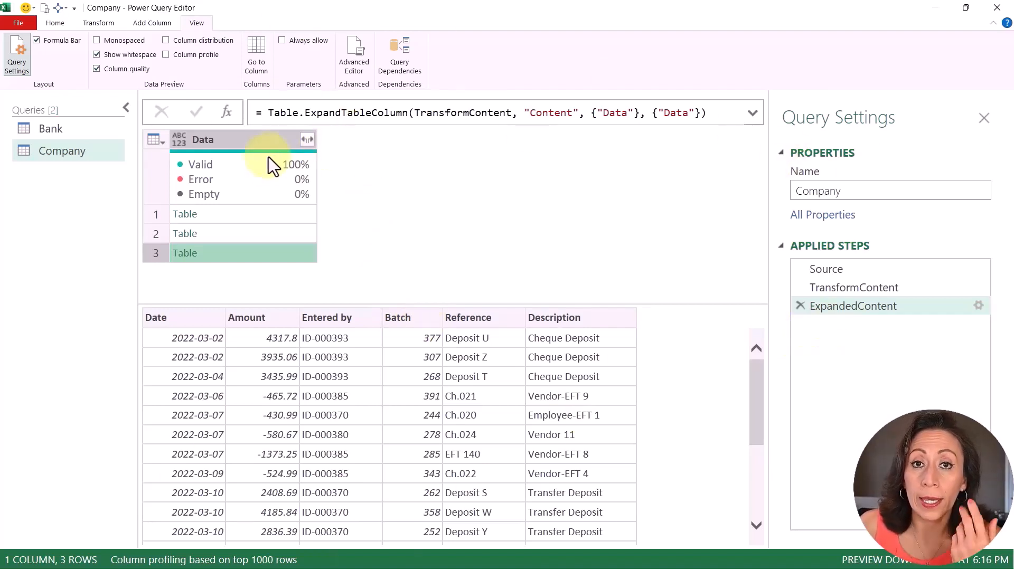
- Add a custom step after ExpandedContent with the formula = Table.Combine (ExpandedContent[Data]) to append the nested tables
left_click(227, 113)
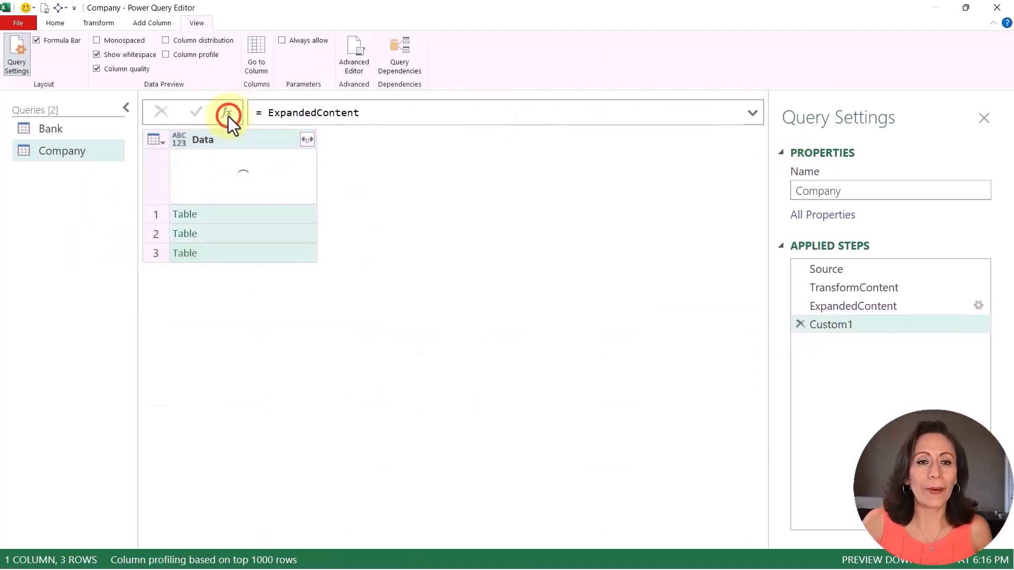
left_click(263, 113)
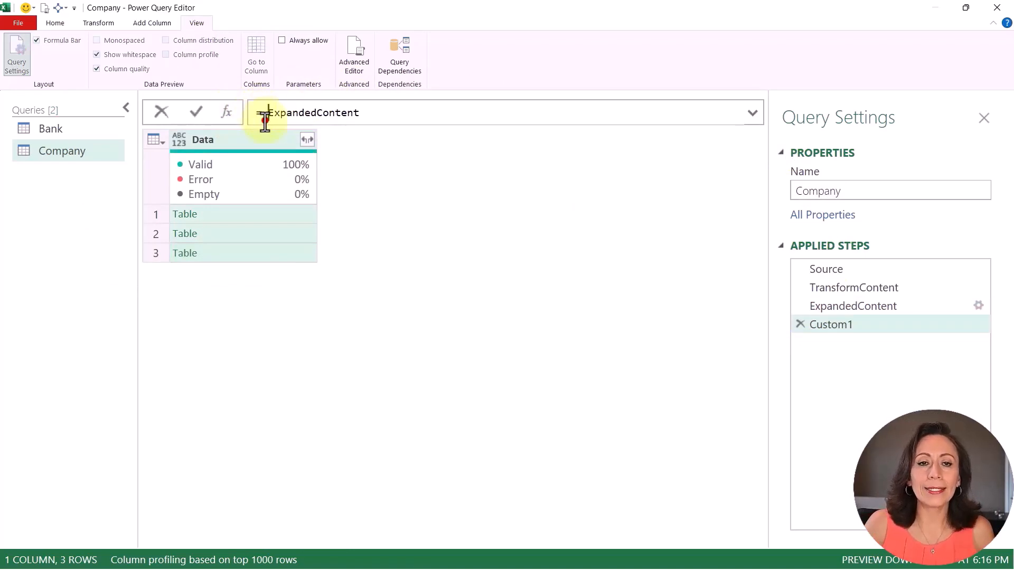
type("ys")
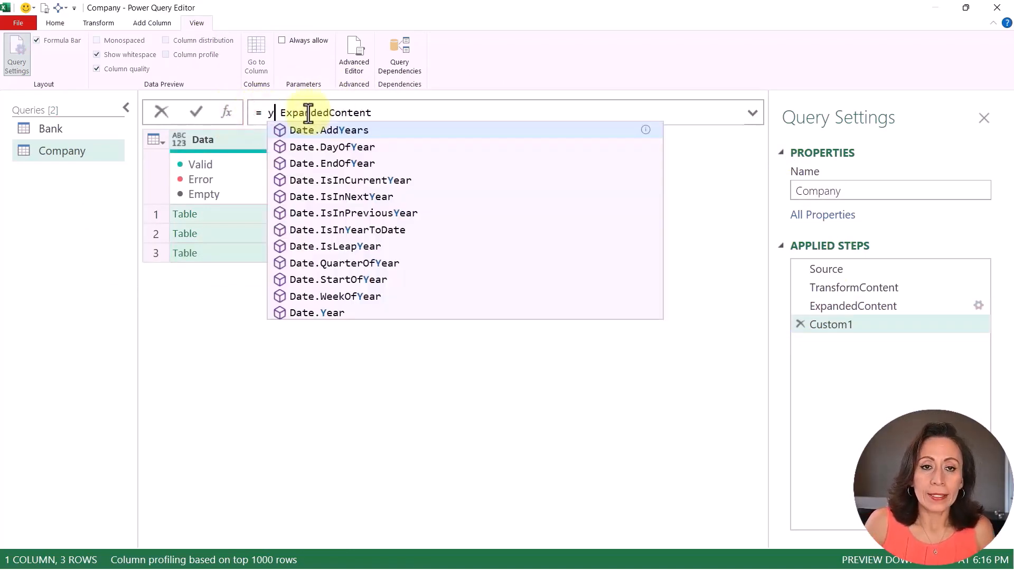
key("BackSpace")
key("BackSpace")
type("tabcom")
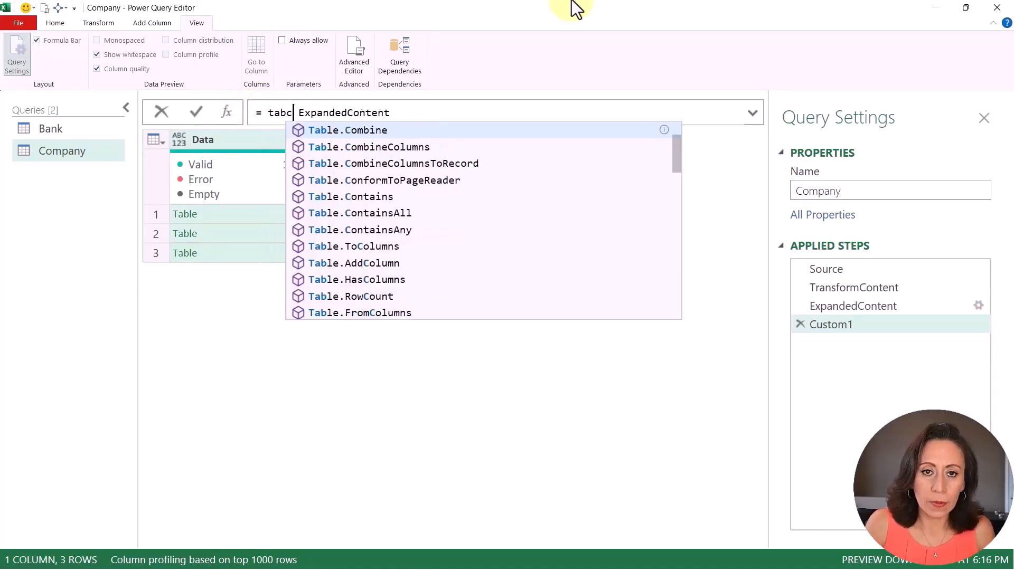
key("Tab")
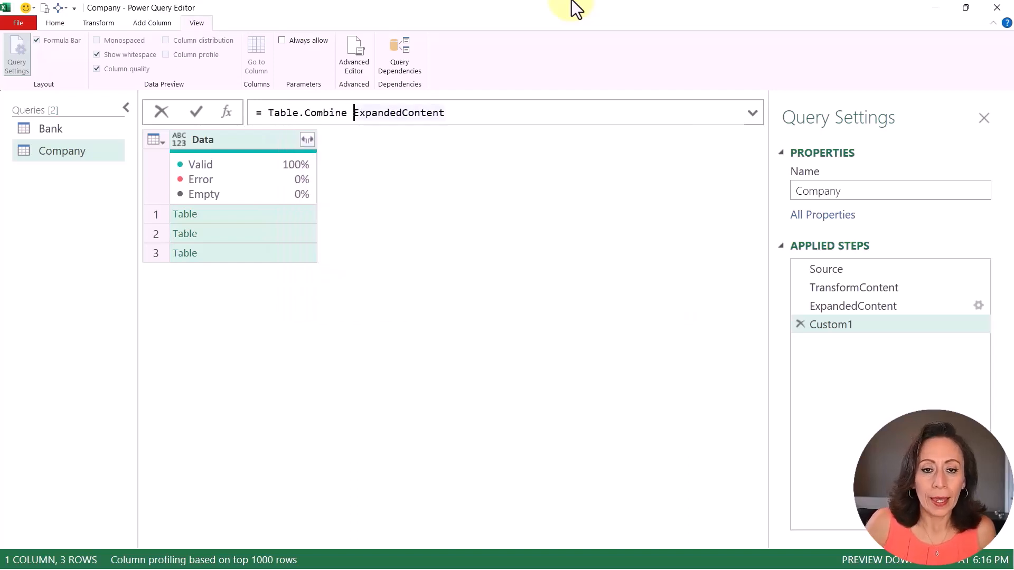
type("(")
key("End")
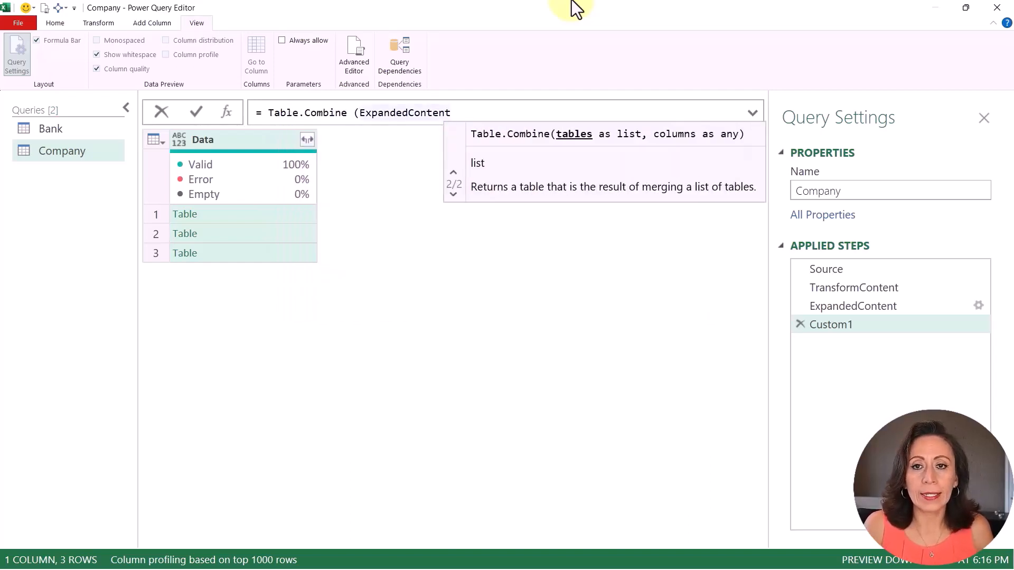
type("[")
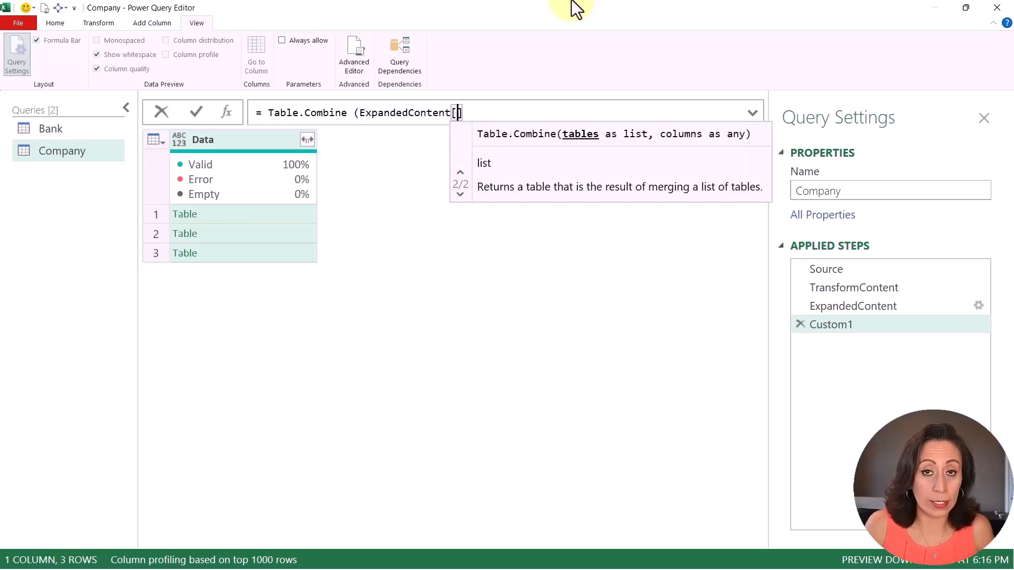
type("Data]")
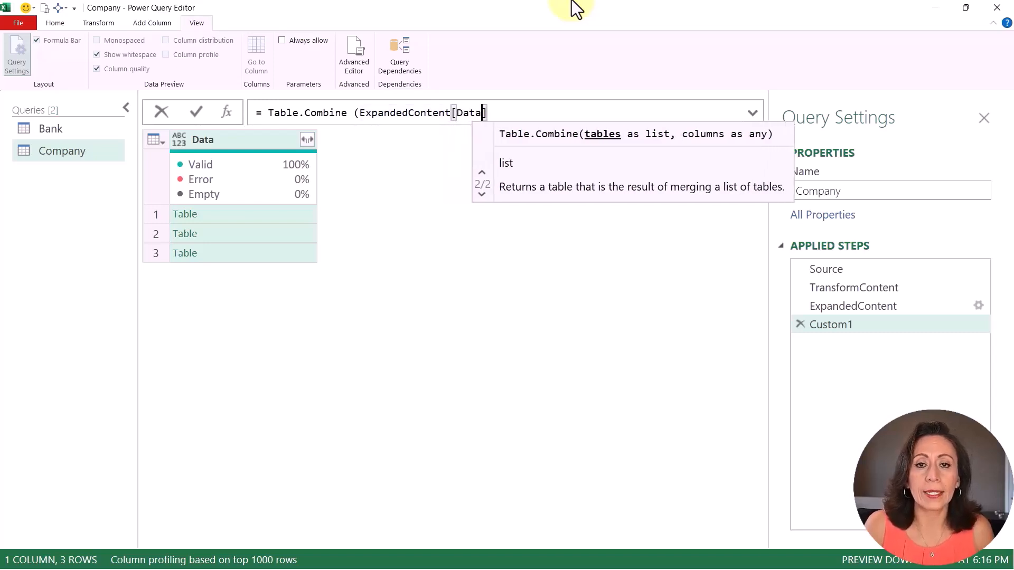
type(")")
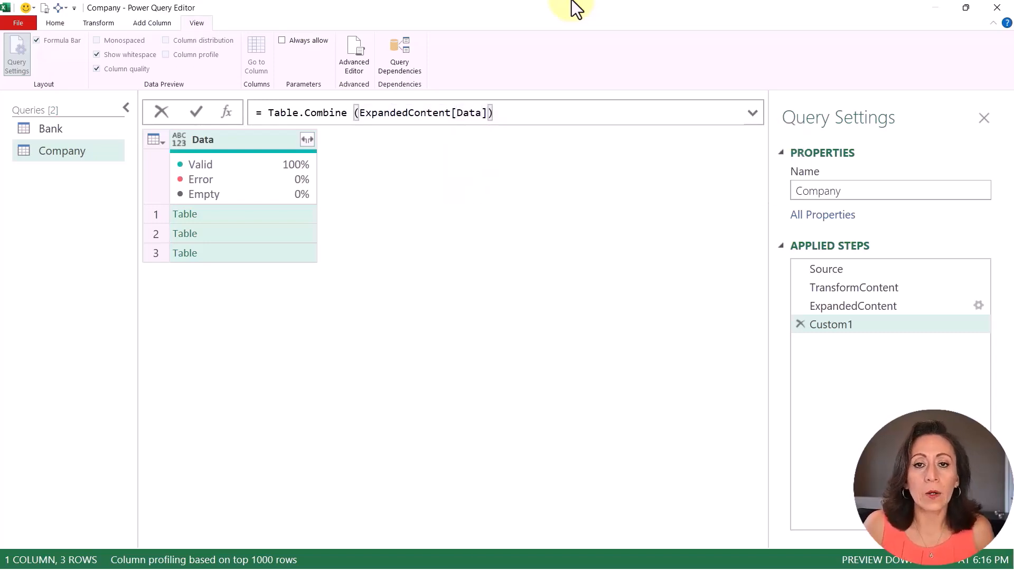
key("Return")
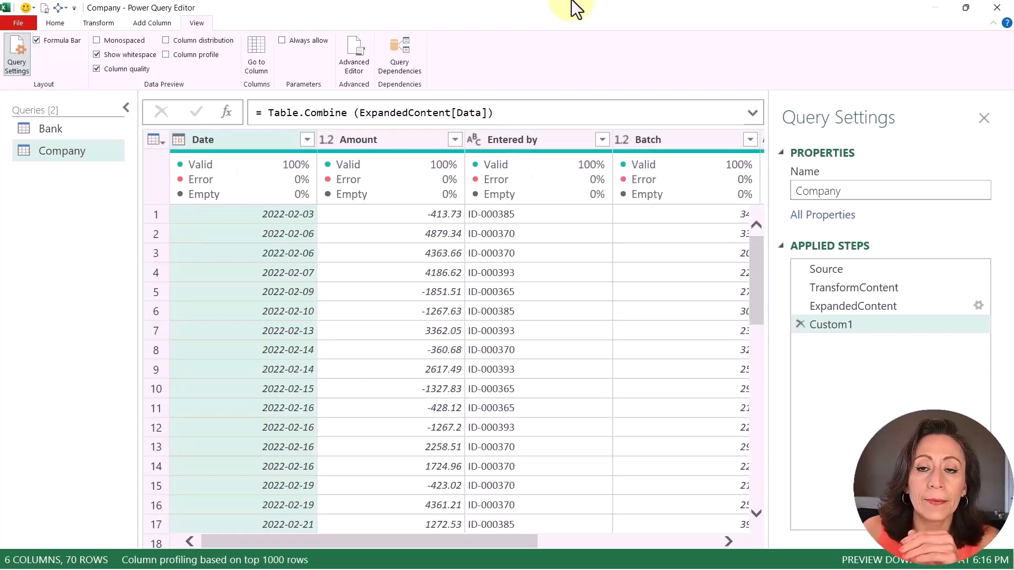
- Look through the combined rows and collapse the list of queries to give the data preview more width
scroll(689, 350, "down", 10)
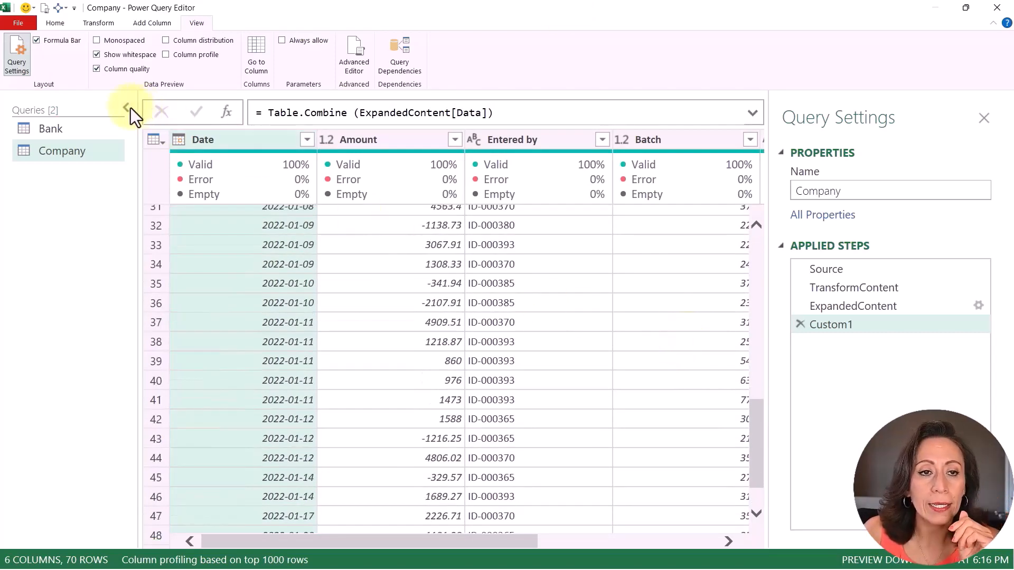
left_click(126, 109)
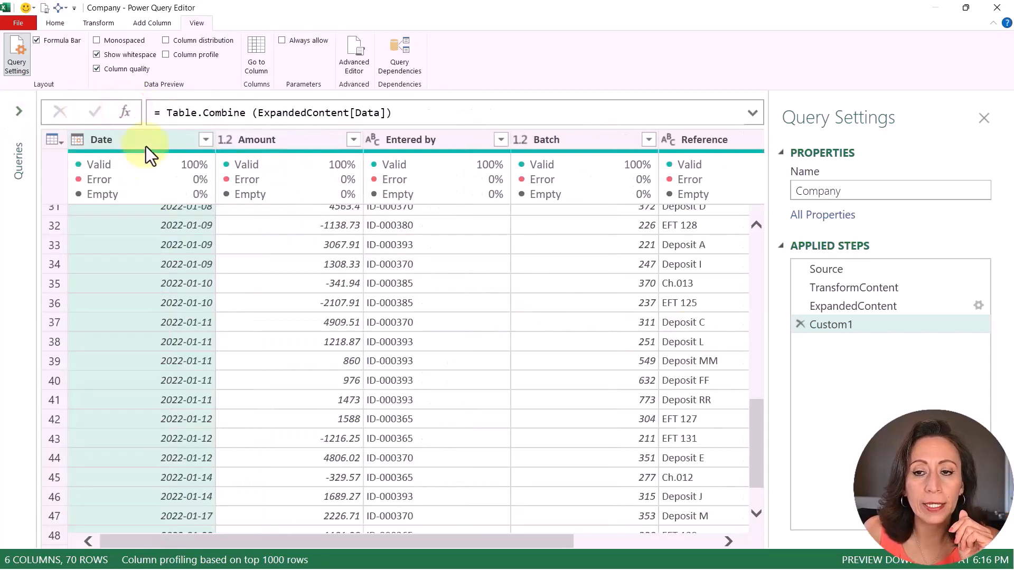
- Review the columns of the combined Company table, from Date and Amount through Entered by, Reference and Description
left_click_drag(334, 538, 174, 514)
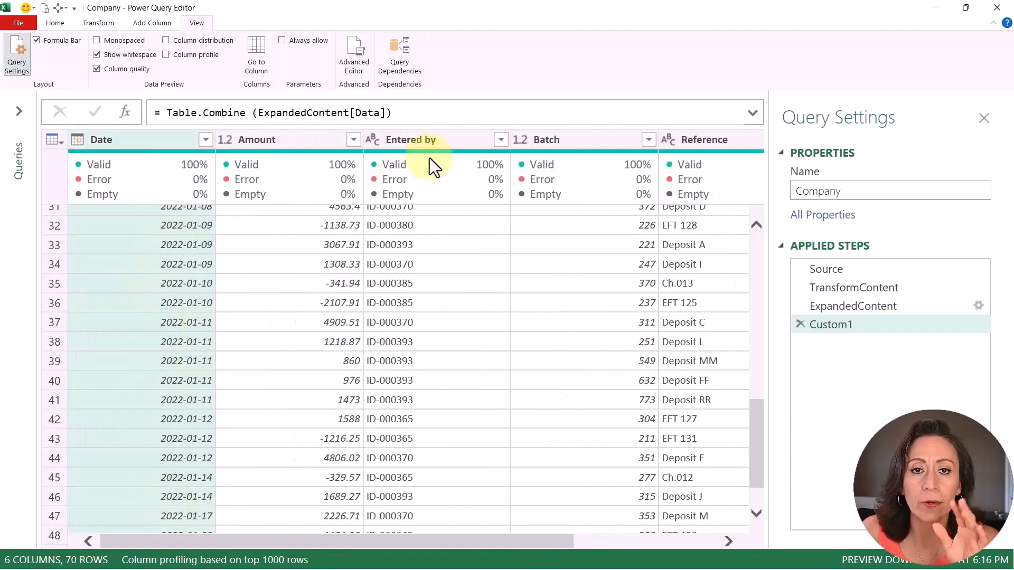
left_click(442, 141)
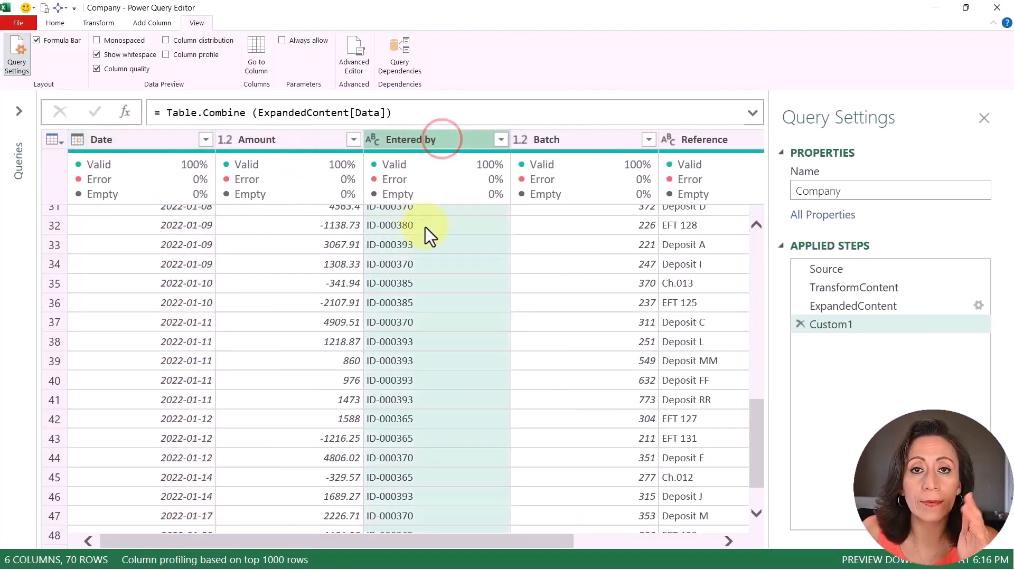
left_click_drag(512, 542, 670, 554)
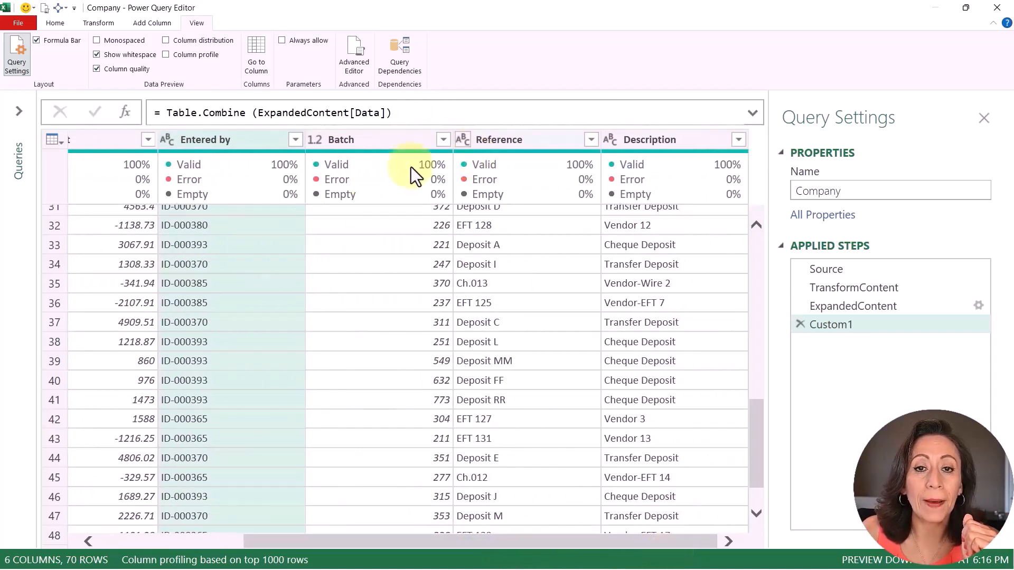
left_click(540, 137)
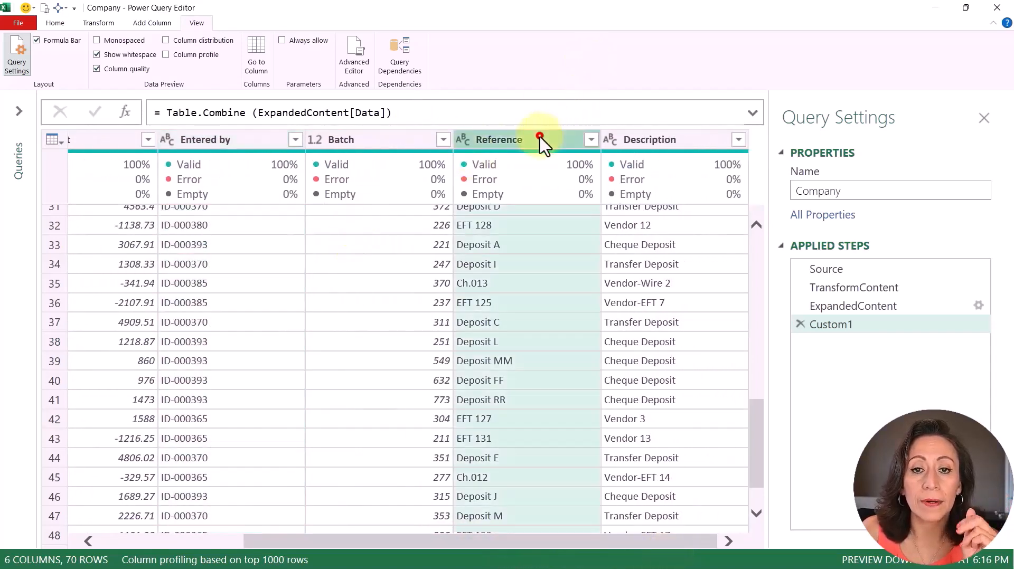
left_click(633, 138)
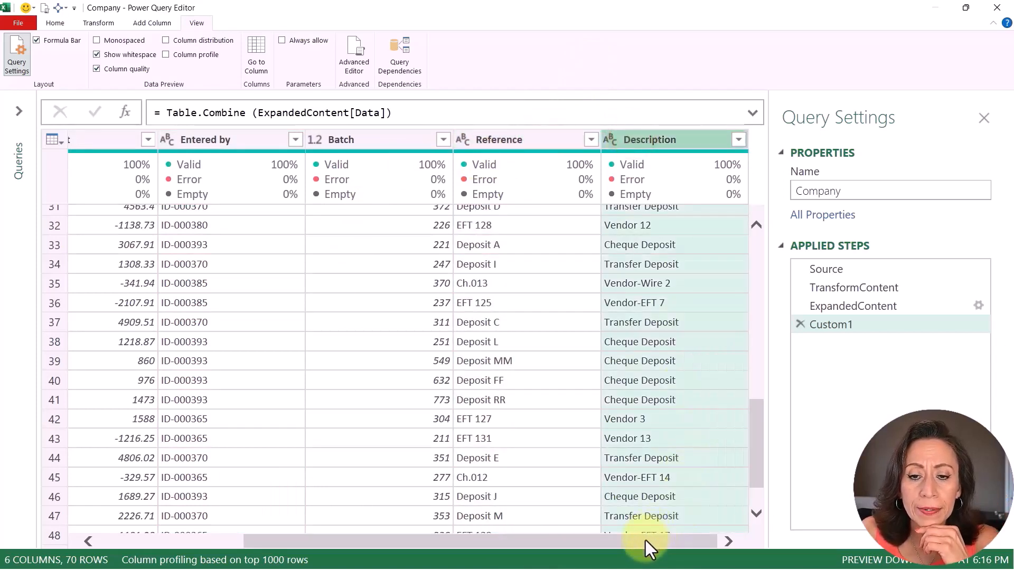
left_click_drag(645, 540, 410, 494)
left_click(167, 144)
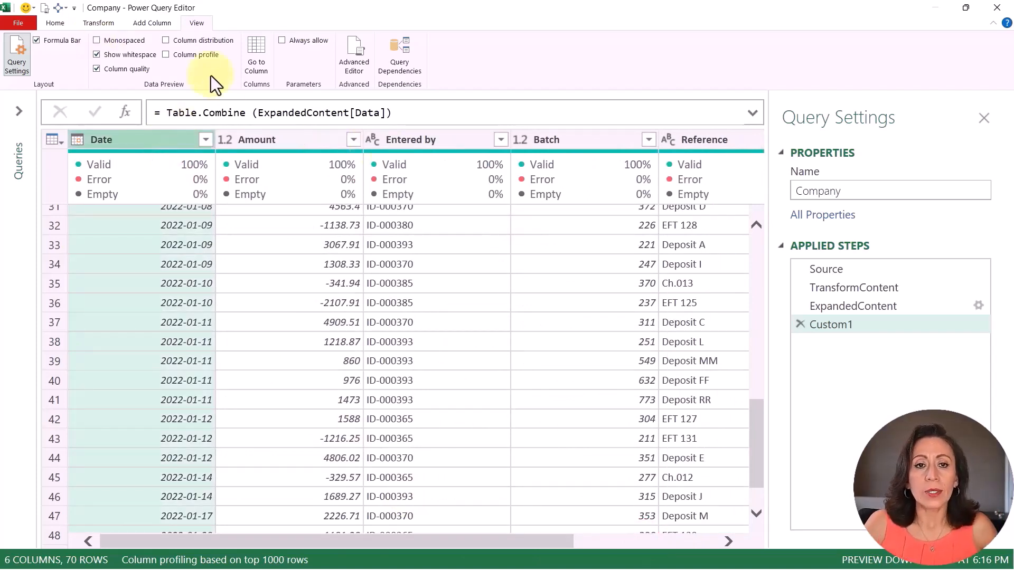
left_click(303, 143)
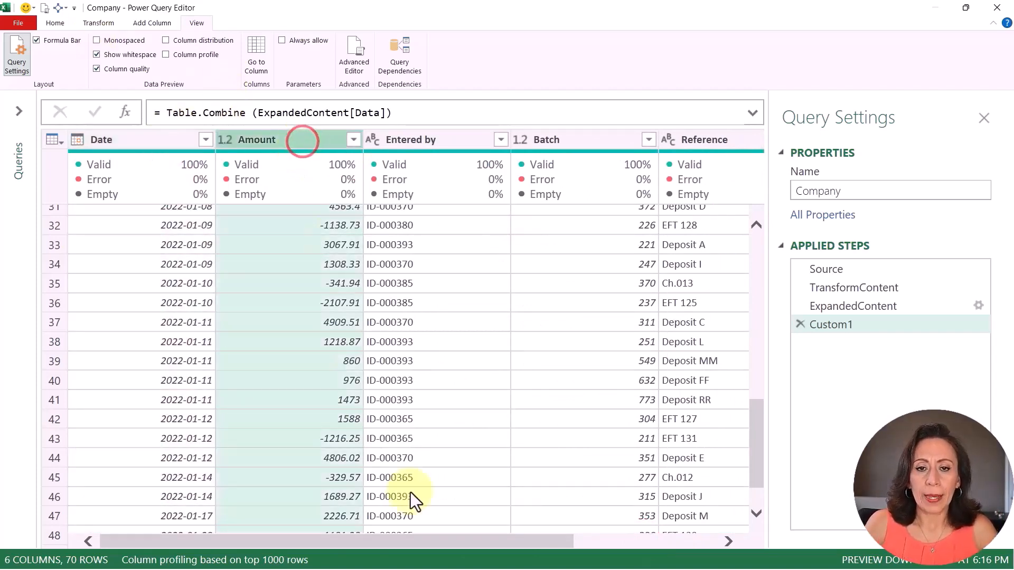
left_click_drag(420, 536, 515, 541)
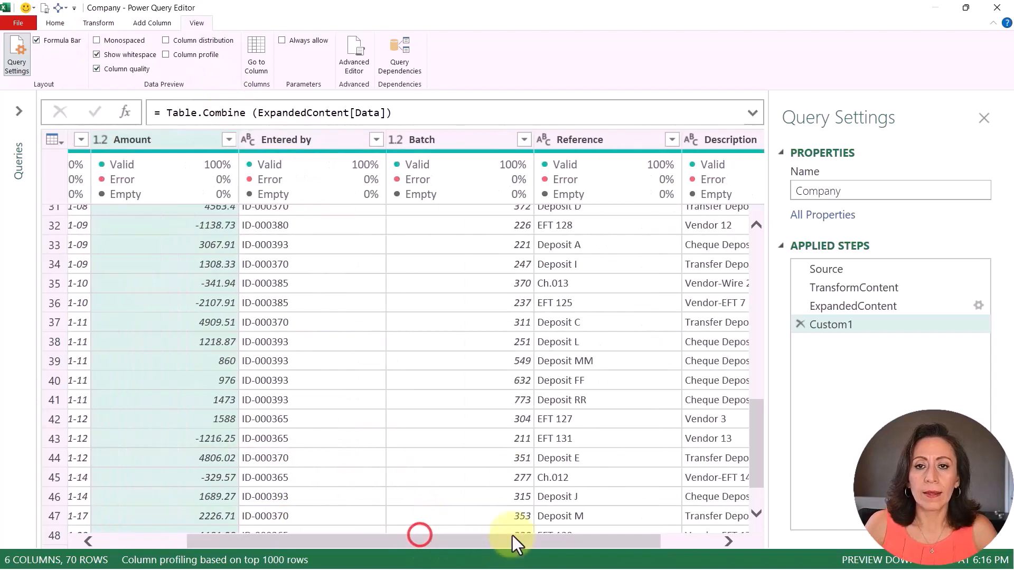
left_click(585, 134)
scroll(499, 438, "right", 3)
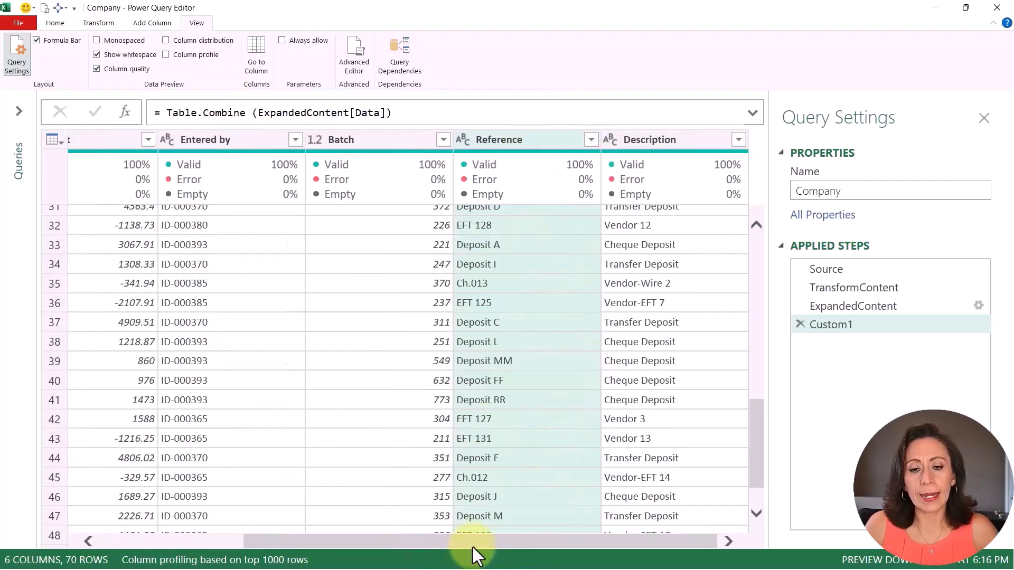
left_click_drag(473, 542, 295, 540)
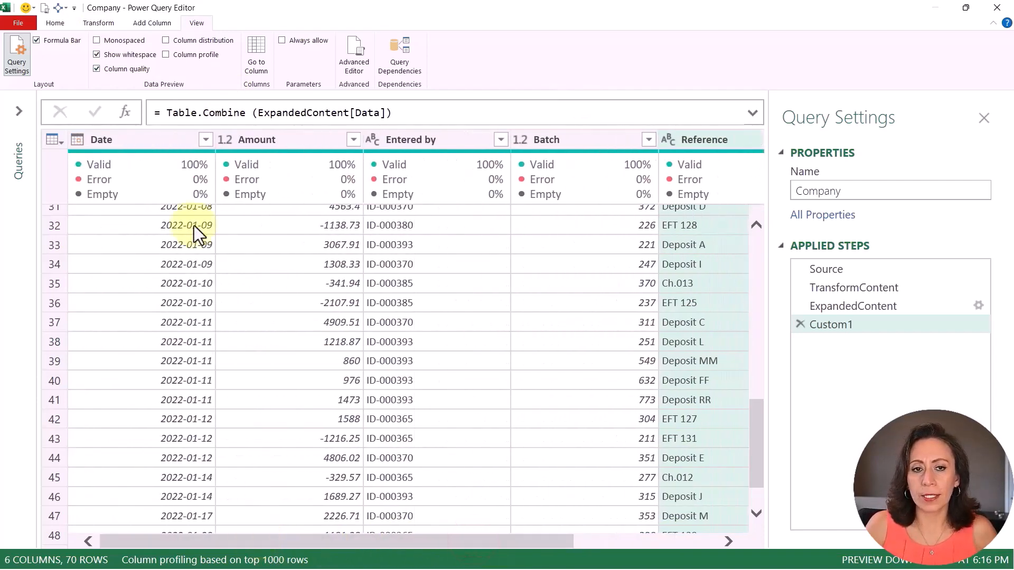
left_click(154, 141)
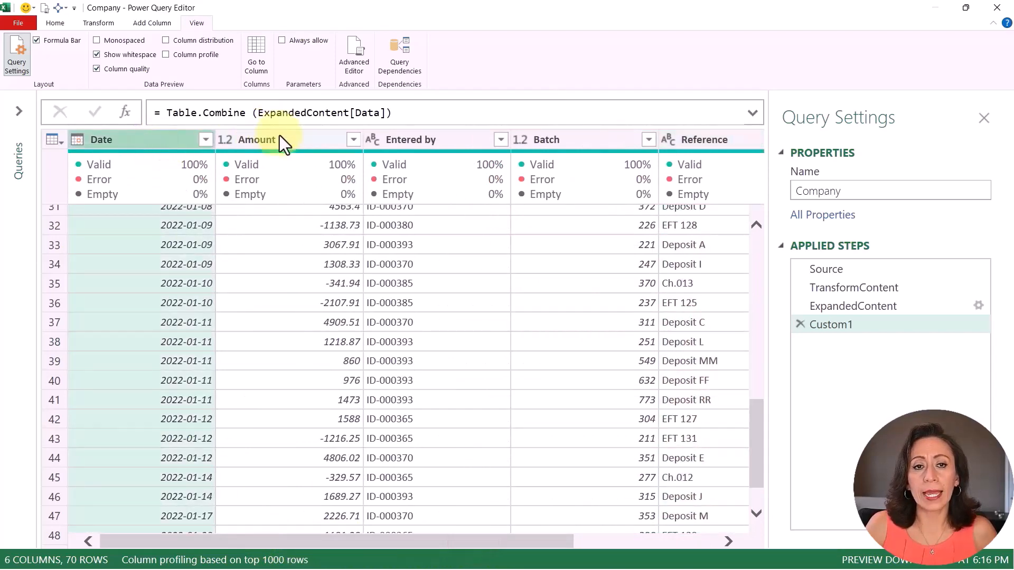
left_click(281, 136, "ctrl")
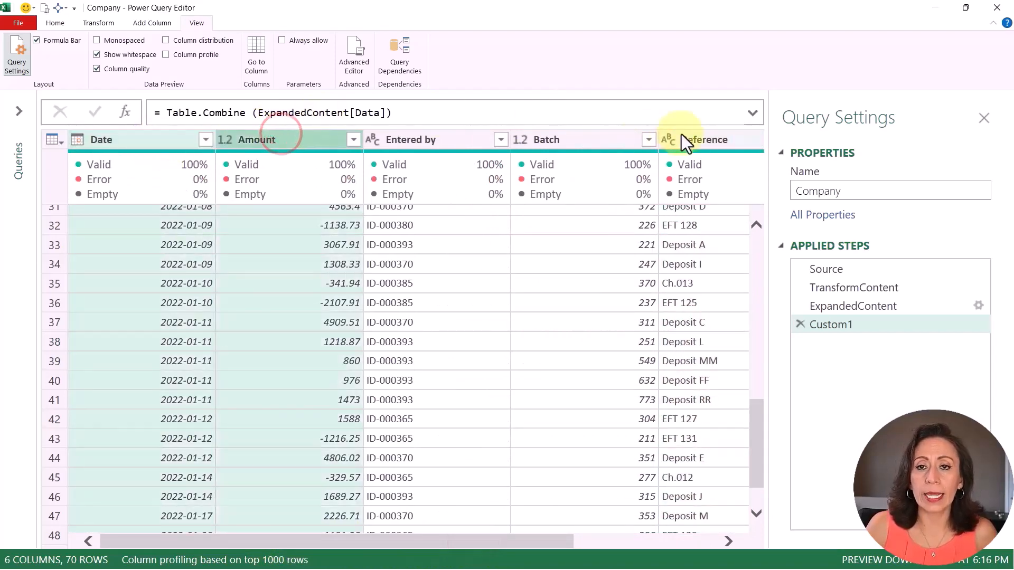
left_click(711, 138, "ctrl")
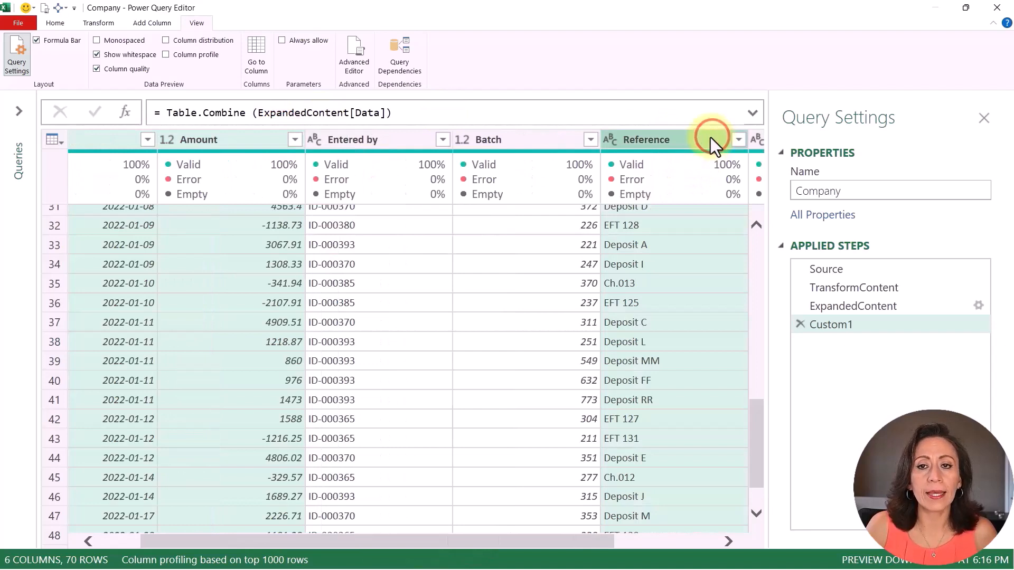
right_click(711, 138)
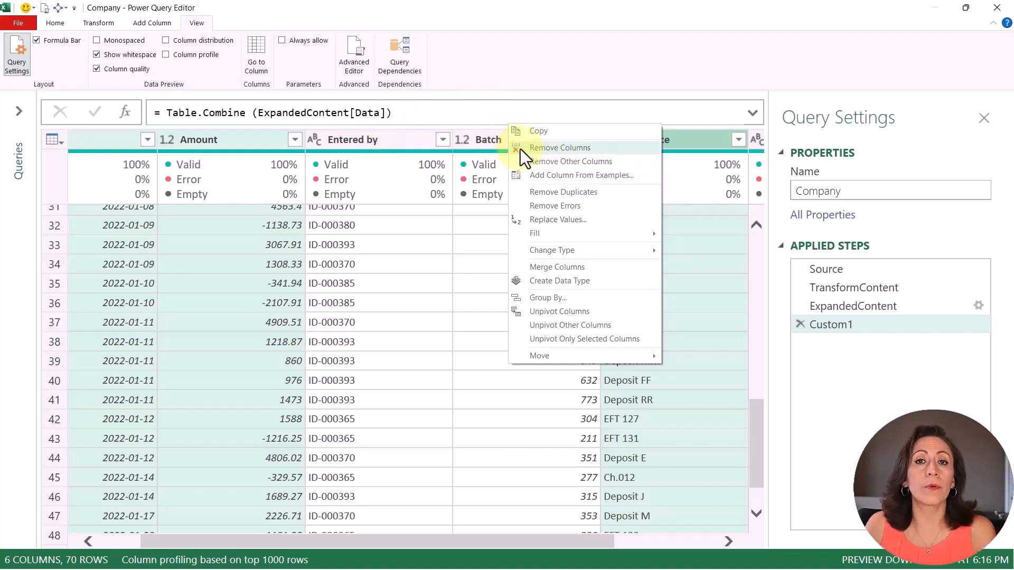
left_click(670, 67)
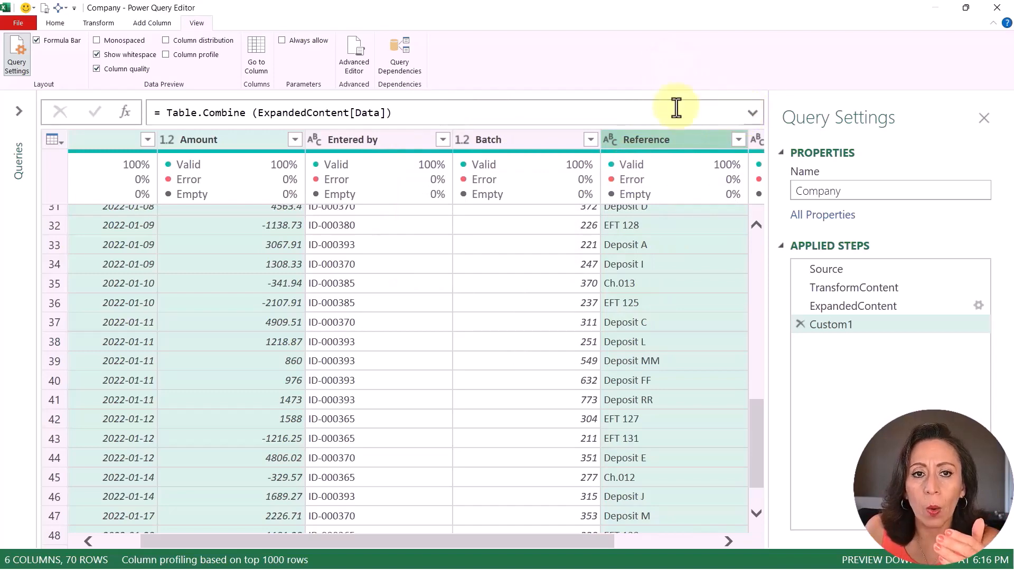
- Append the projection [[Date], [Reference], [Amount] ] to the Table.Combine formula to keep only those three columns in that order
left_click(477, 112)
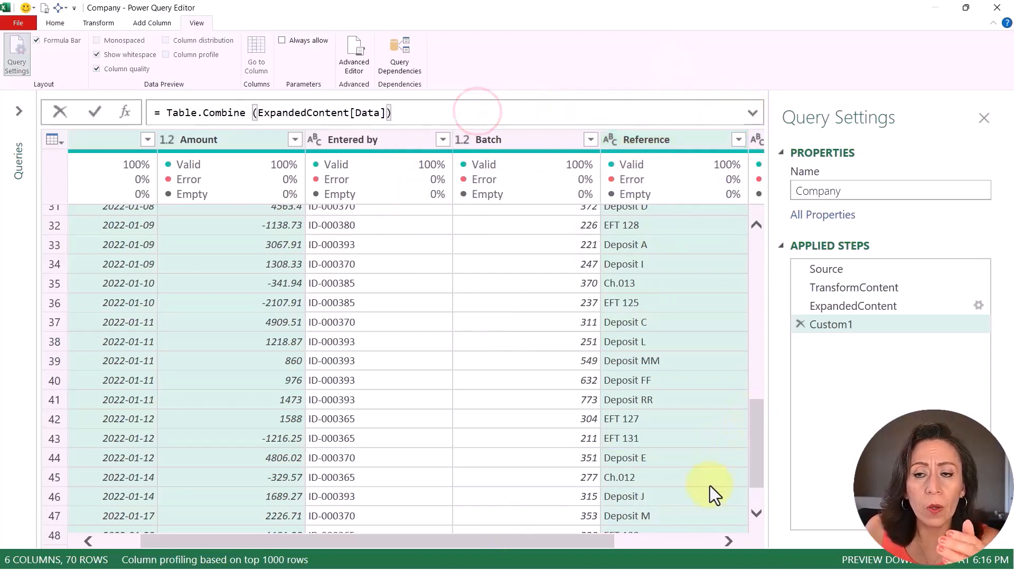
left_click_drag(438, 536, 304, 528)
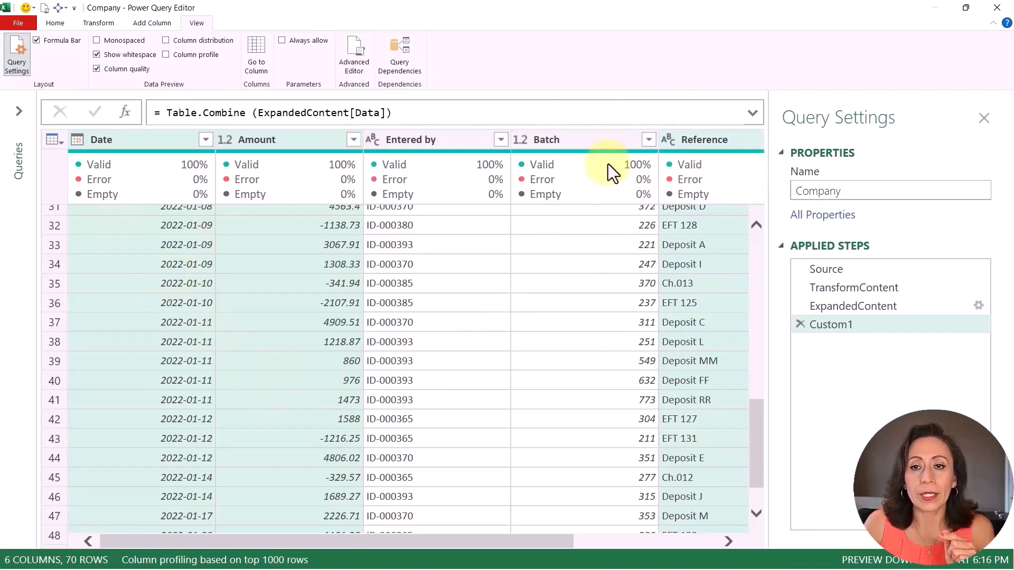
left_click(433, 112)
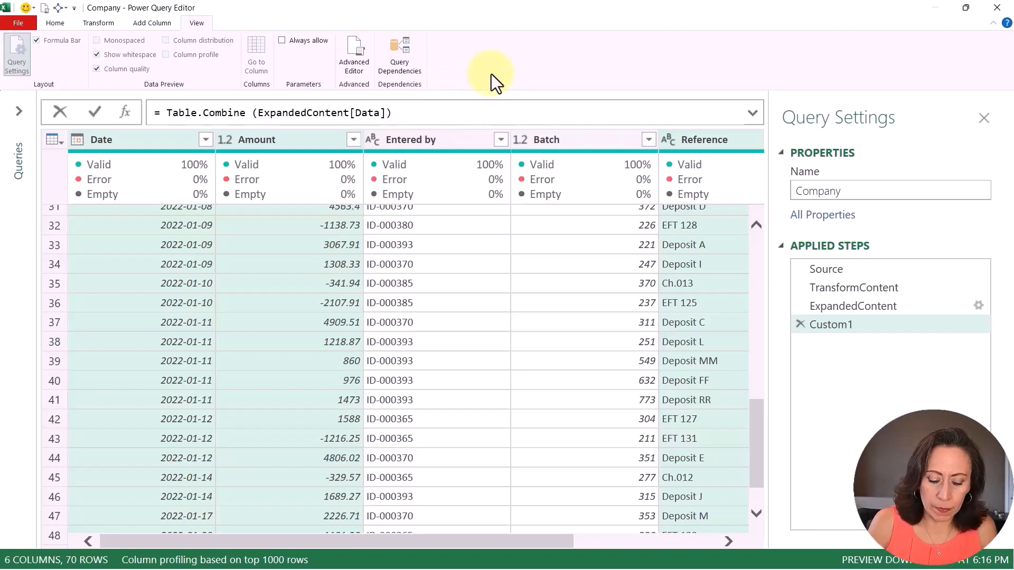
type("[[")
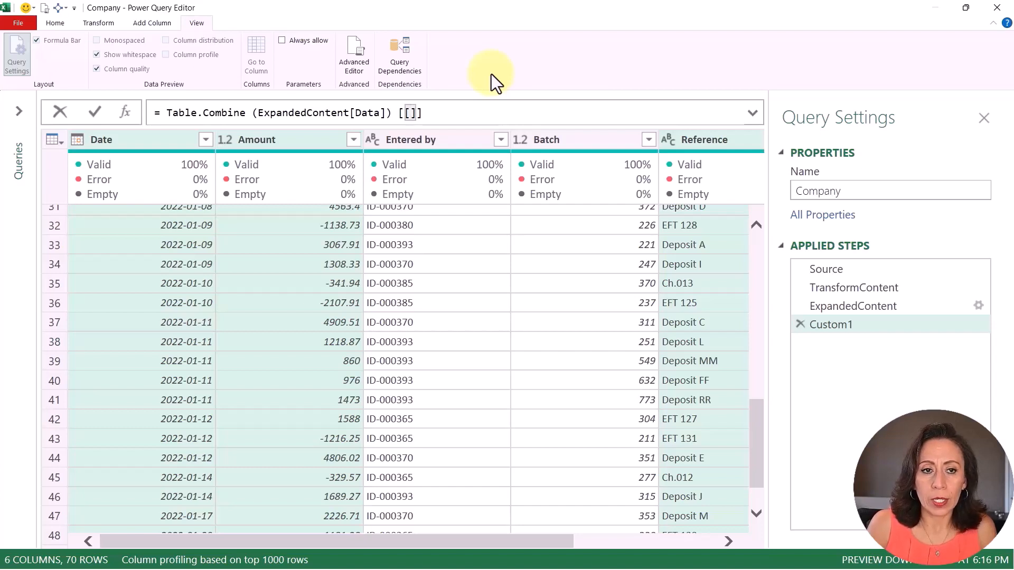
type("Date], ")
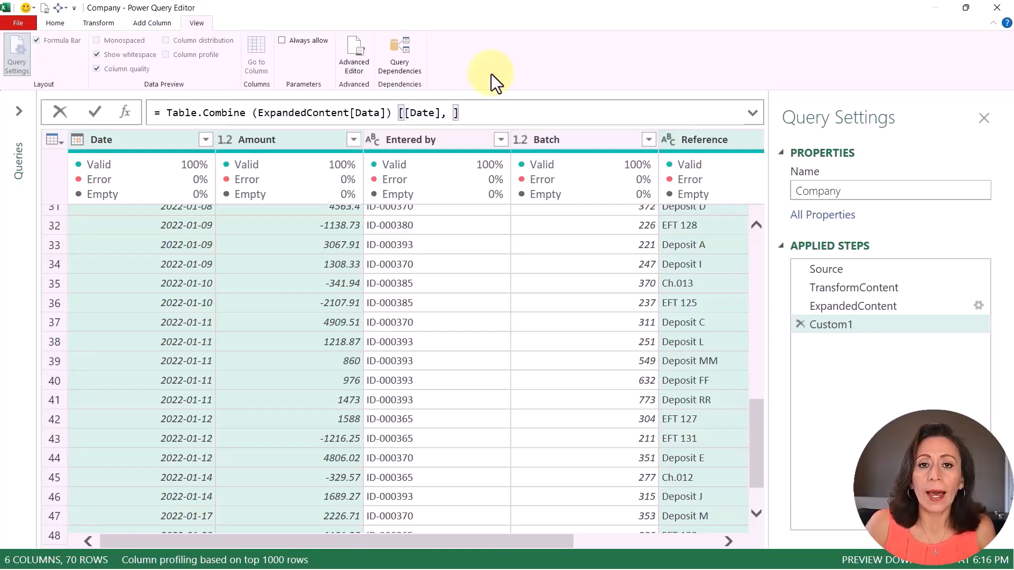
type("[[")
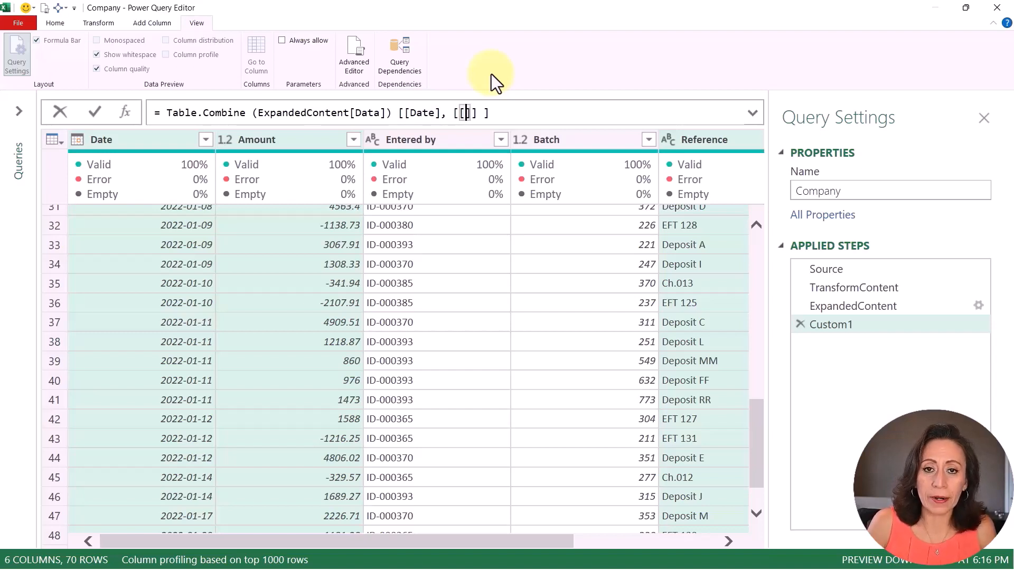
type("Referen")
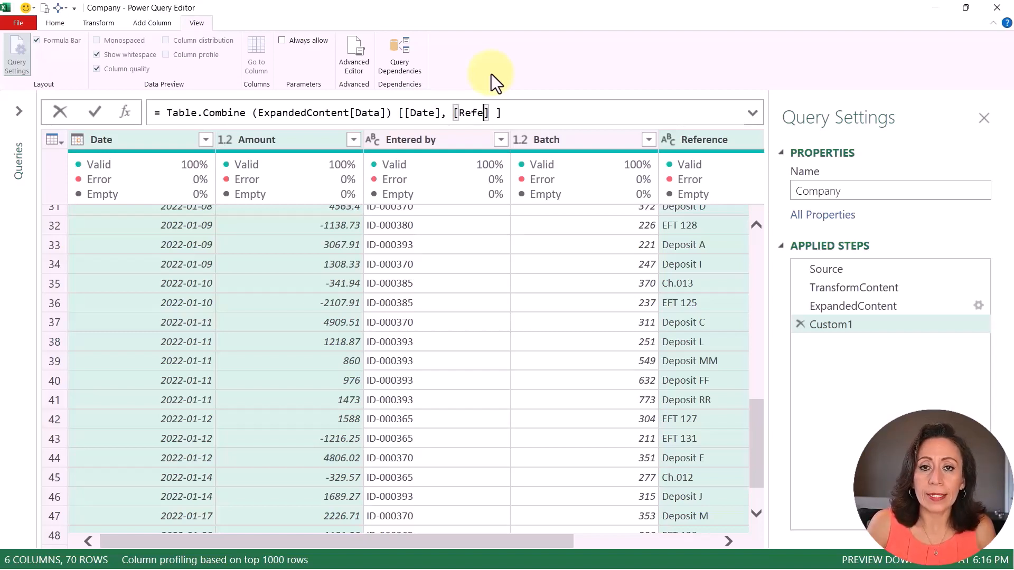
type("ce]")
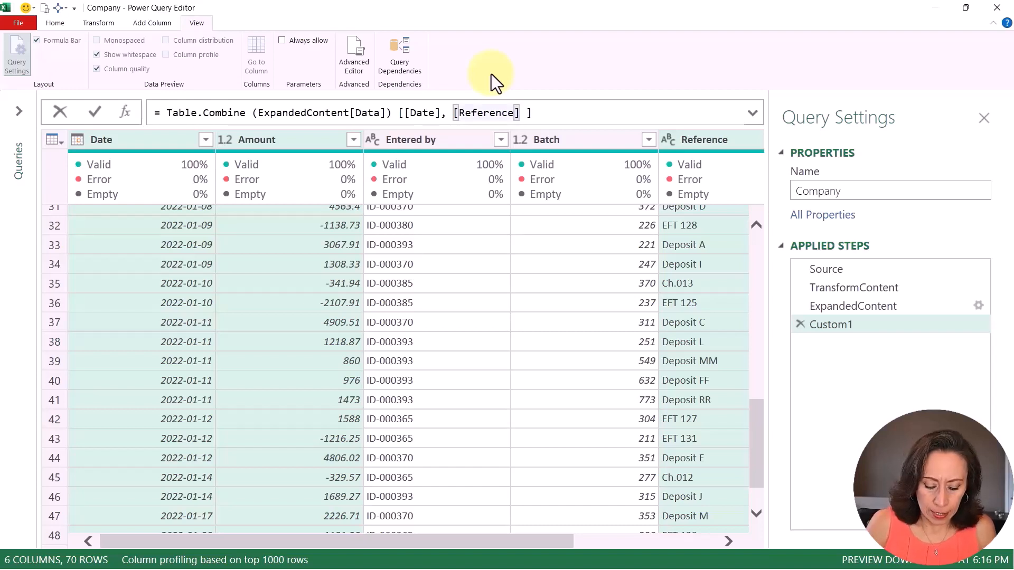
type(", [Amount")
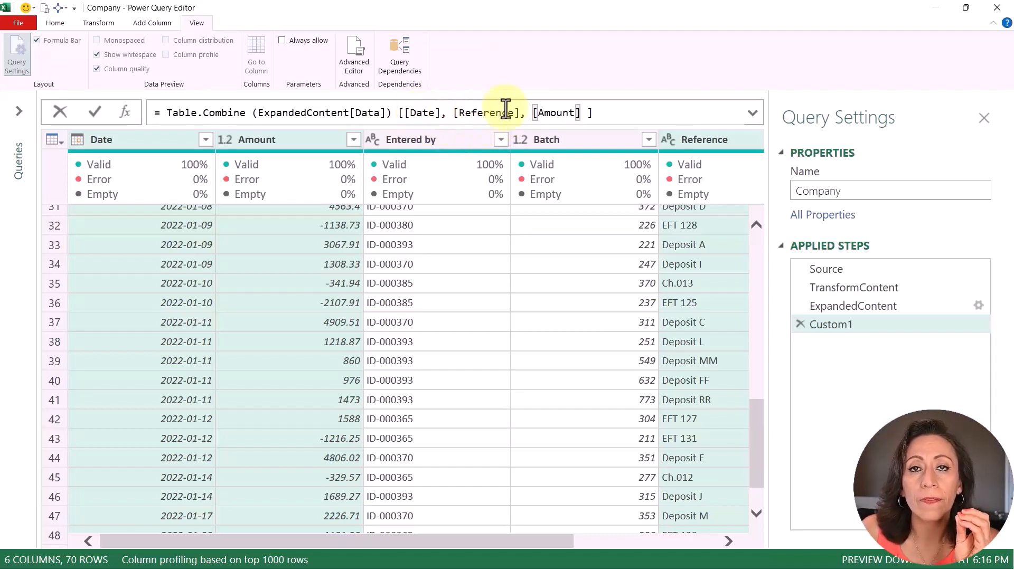
left_click(601, 109)
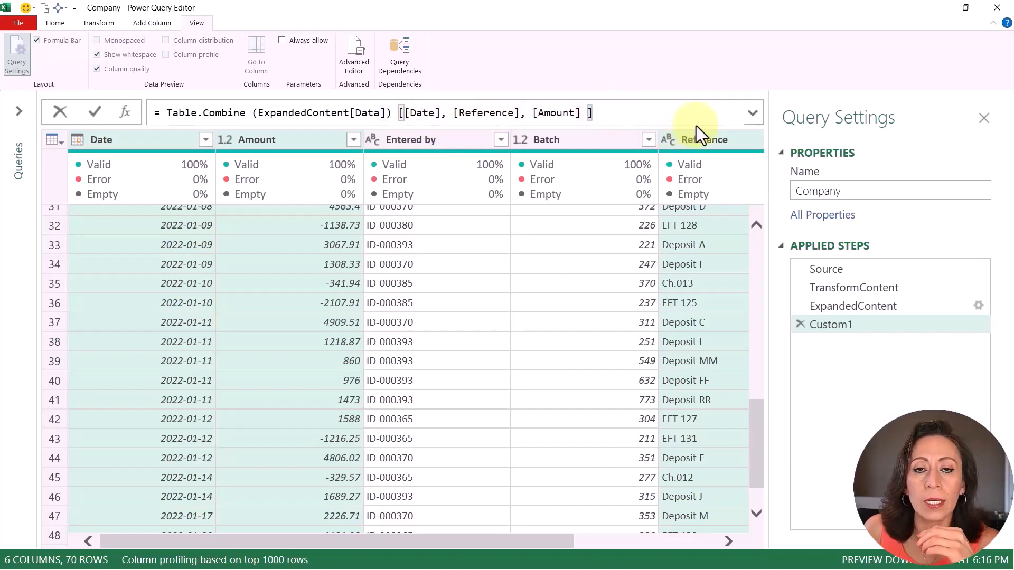
key("Return")
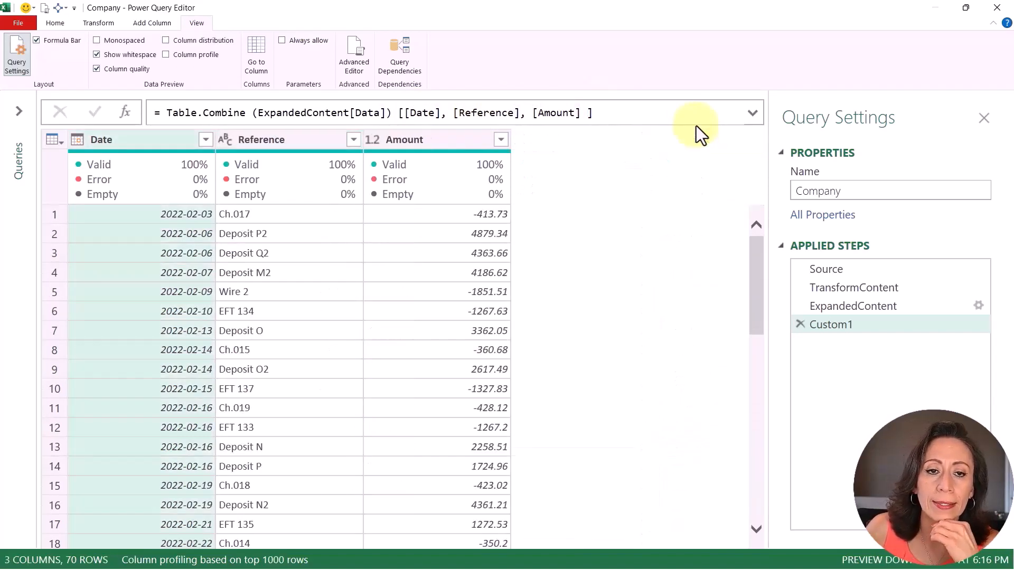
- Compare the column order listed in the Table.Combine formula with the columns in the data preview
left_click(170, 140)
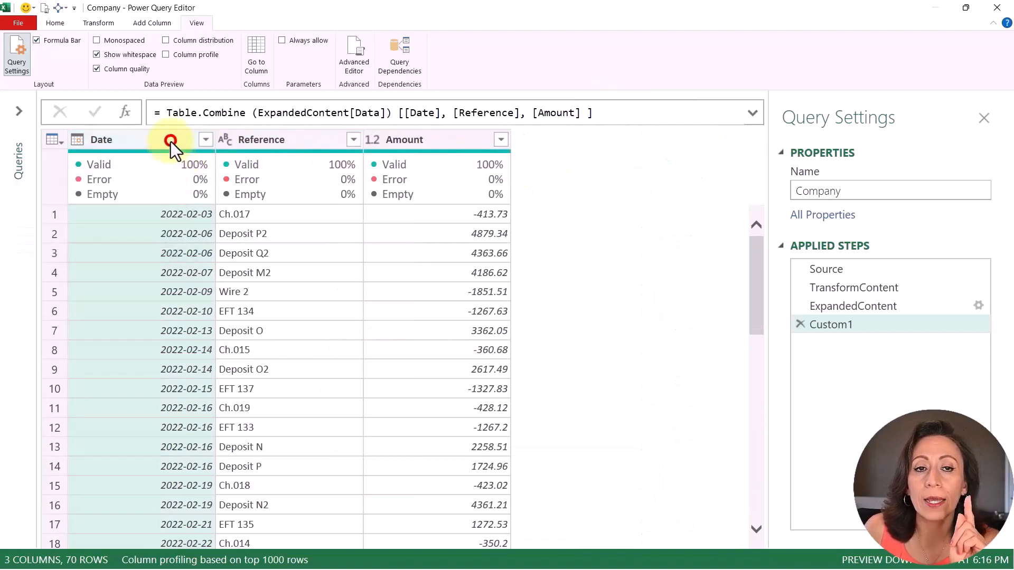
left_click(452, 113)
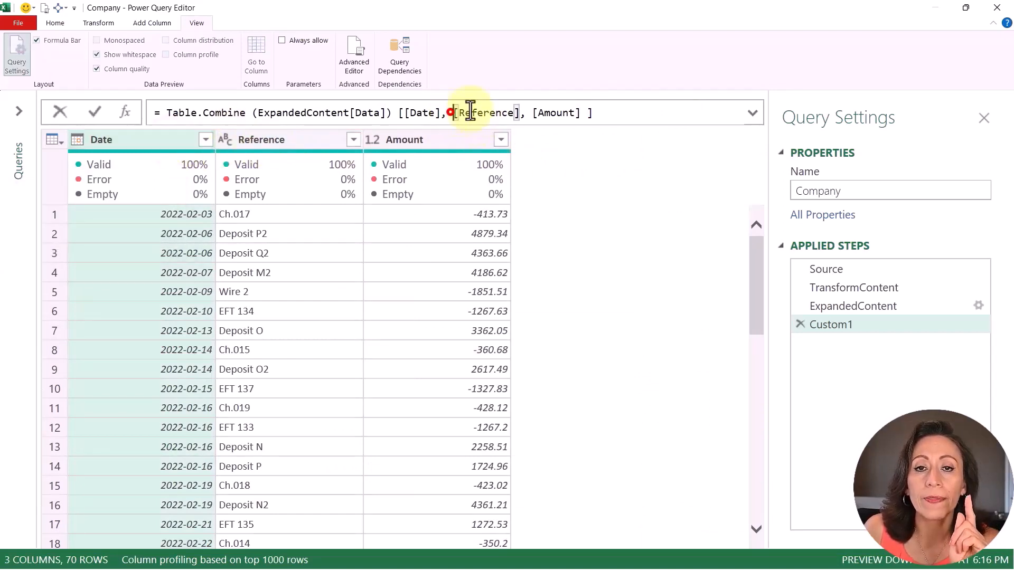
left_click(598, 114)
left_click_drag(599, 114, 520, 113)
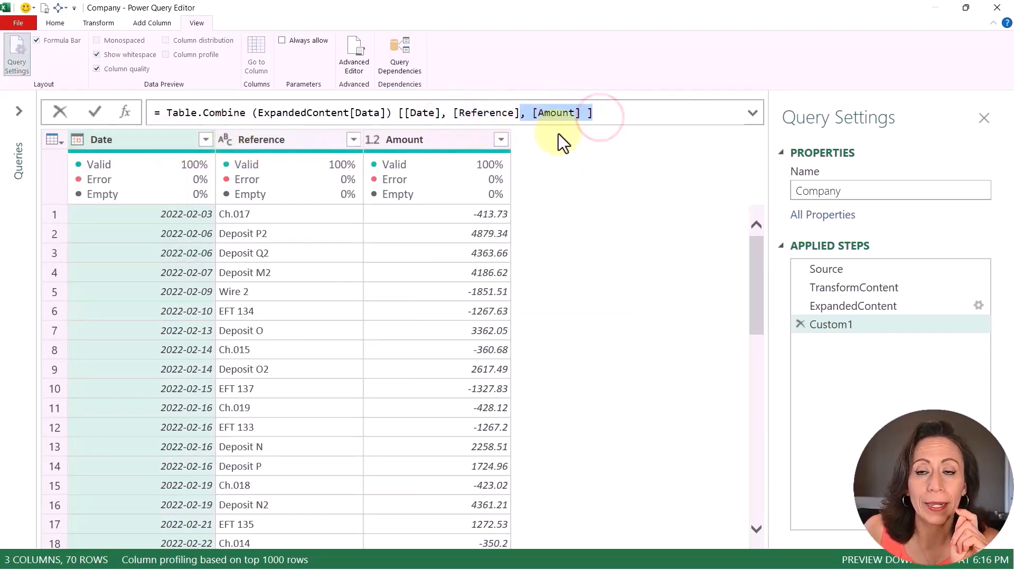
left_click(619, 108)
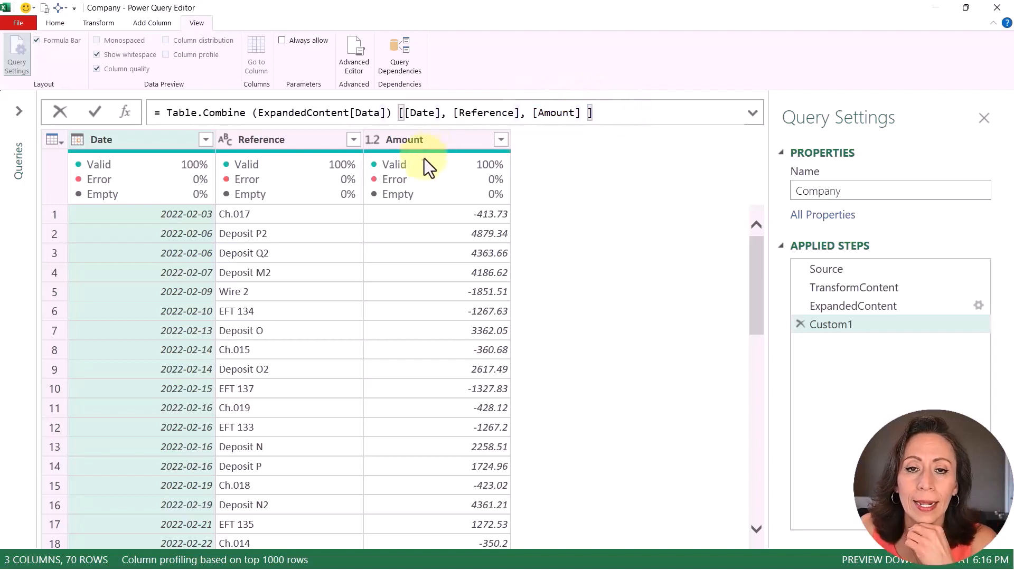
- Rename the Custom1 step of the Company query as TblCombine
left_click(882, 321)
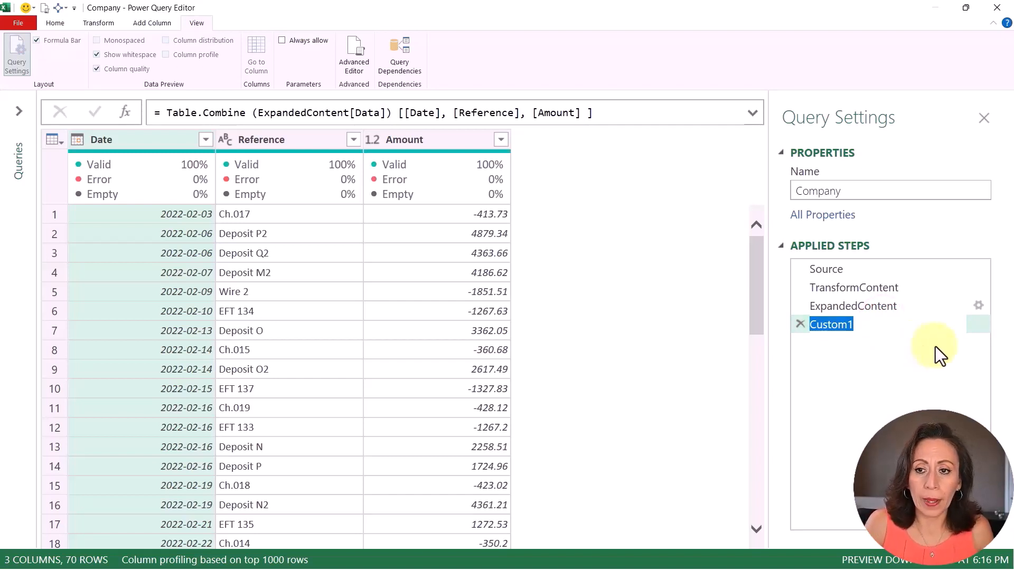
type("TblCombine")
key("Return")
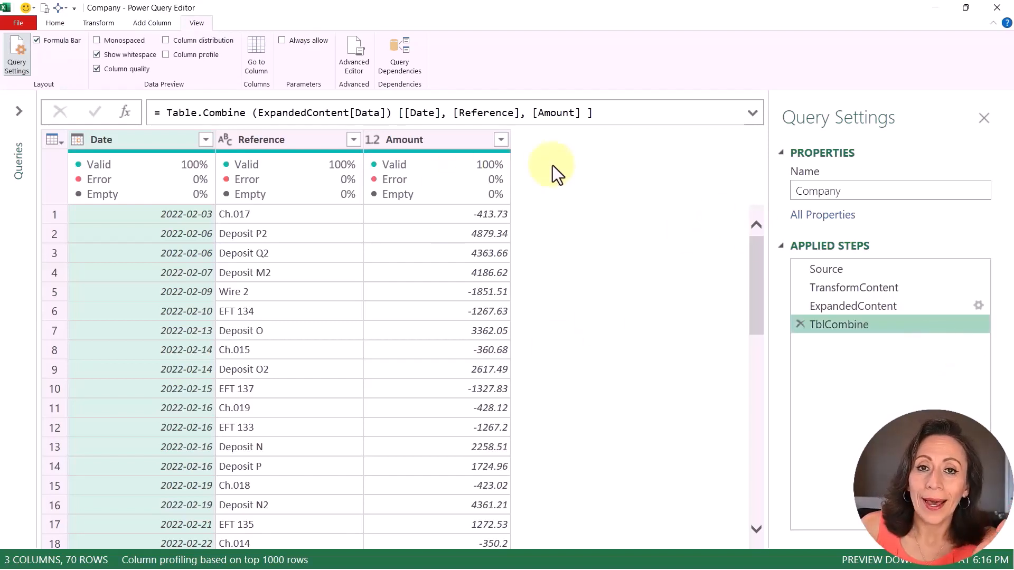
mouse_move(491, 153)
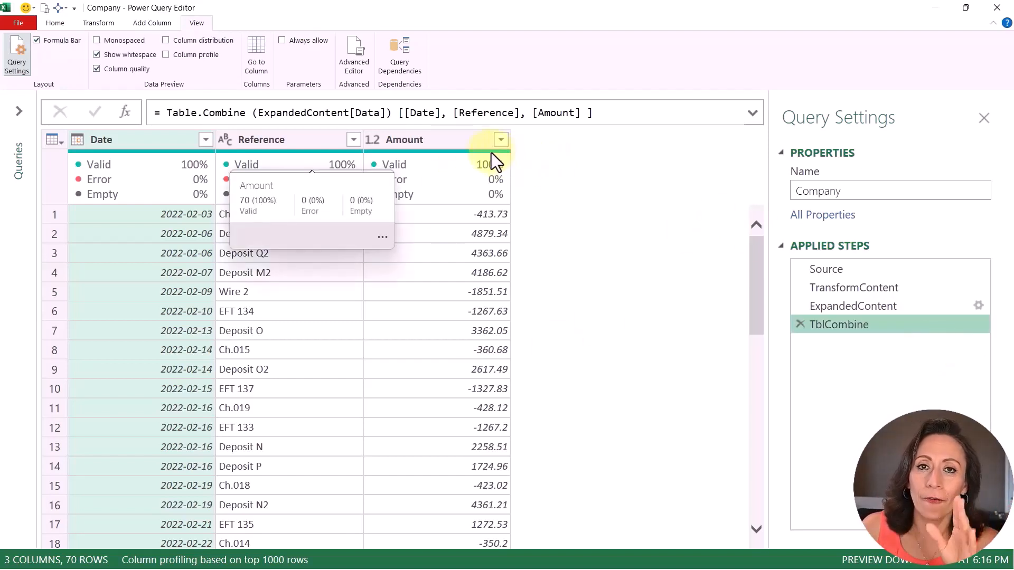
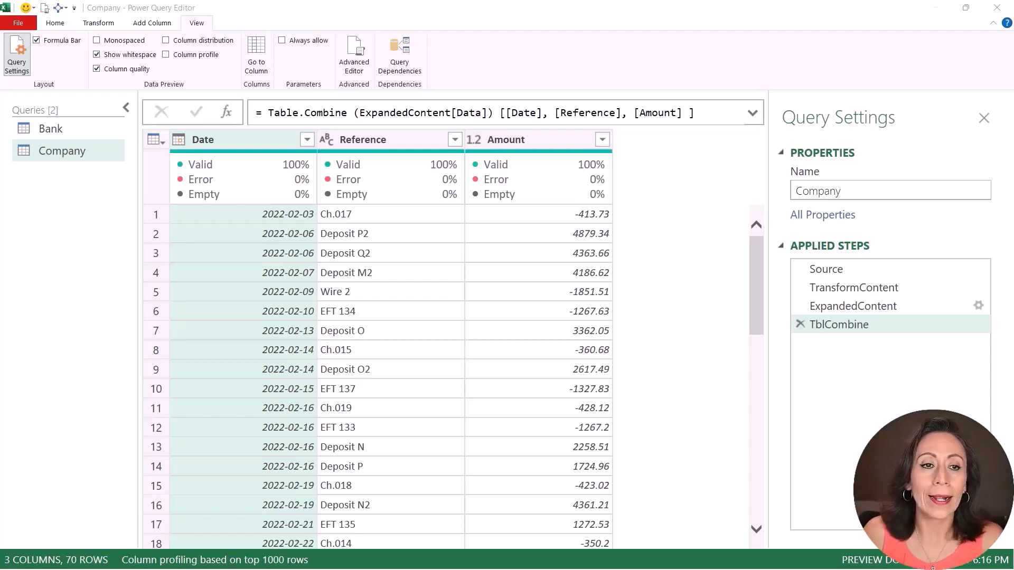
left_click(62, 125)
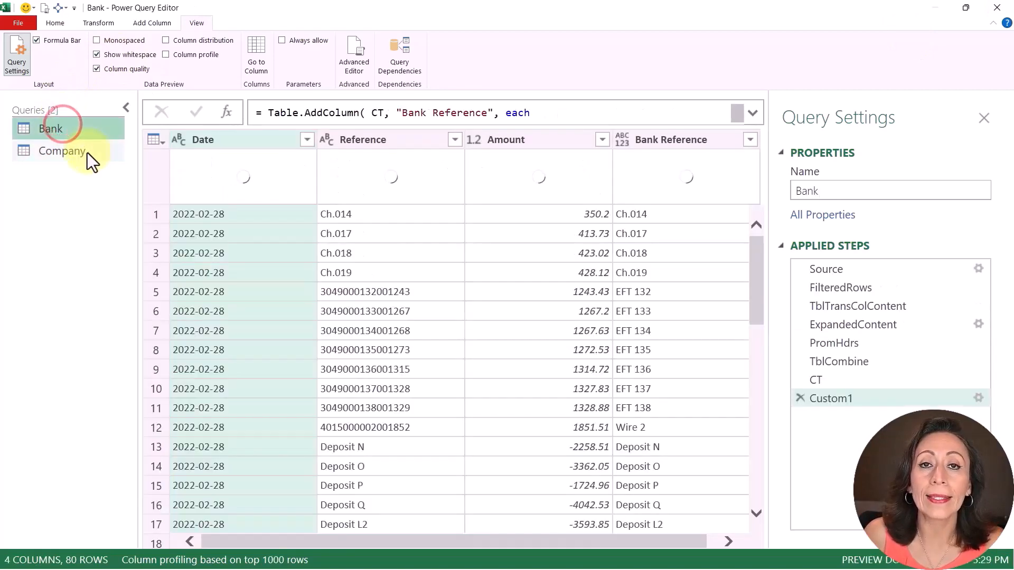
left_click(87, 153)
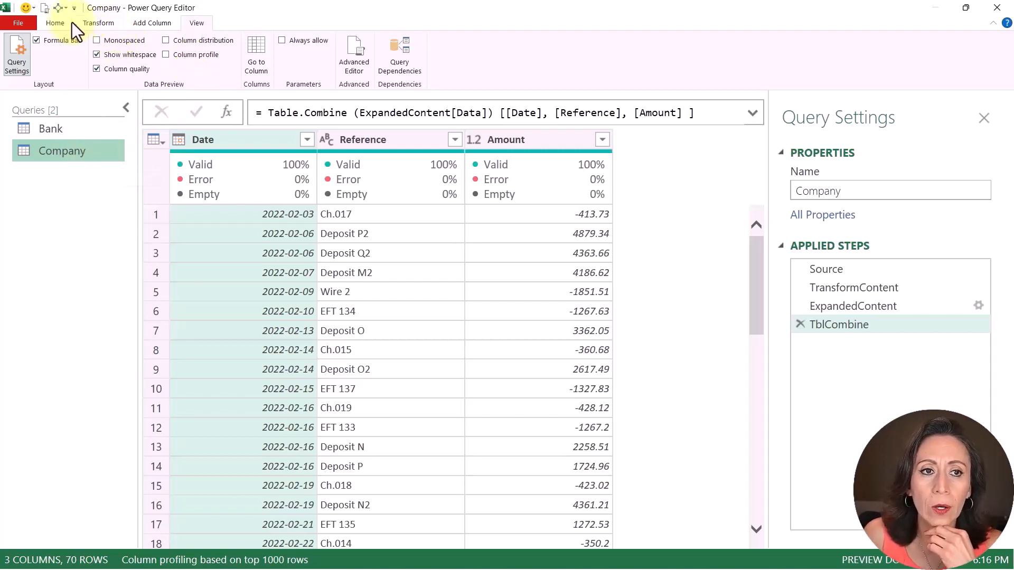
left_click(55, 22)
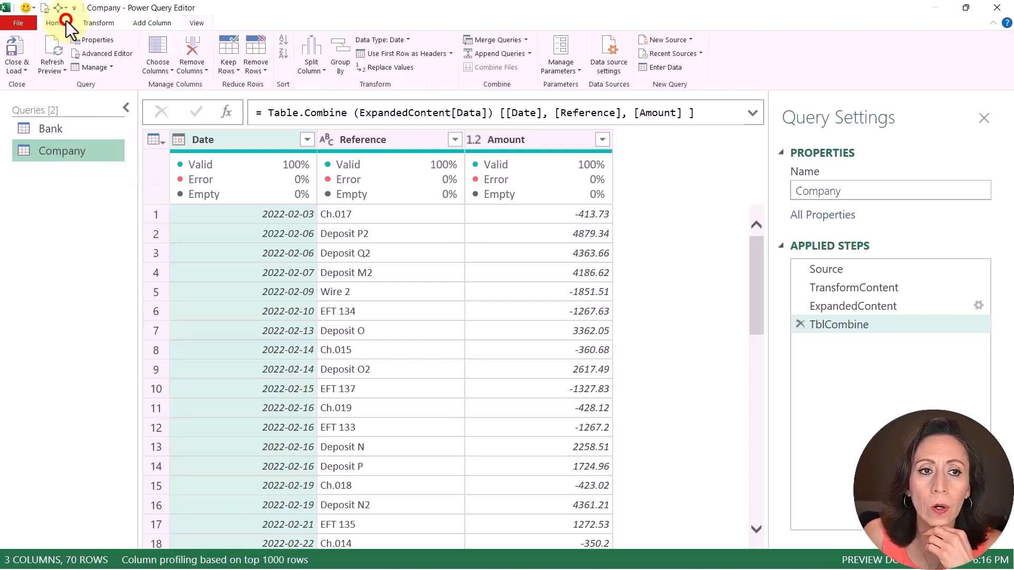
left_click(525, 44)
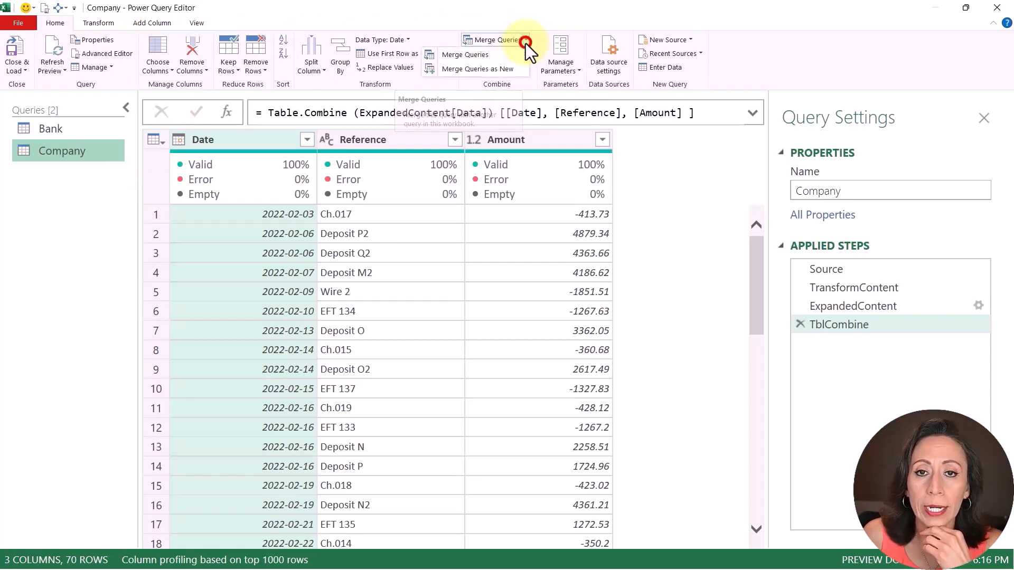
left_click(490, 74)
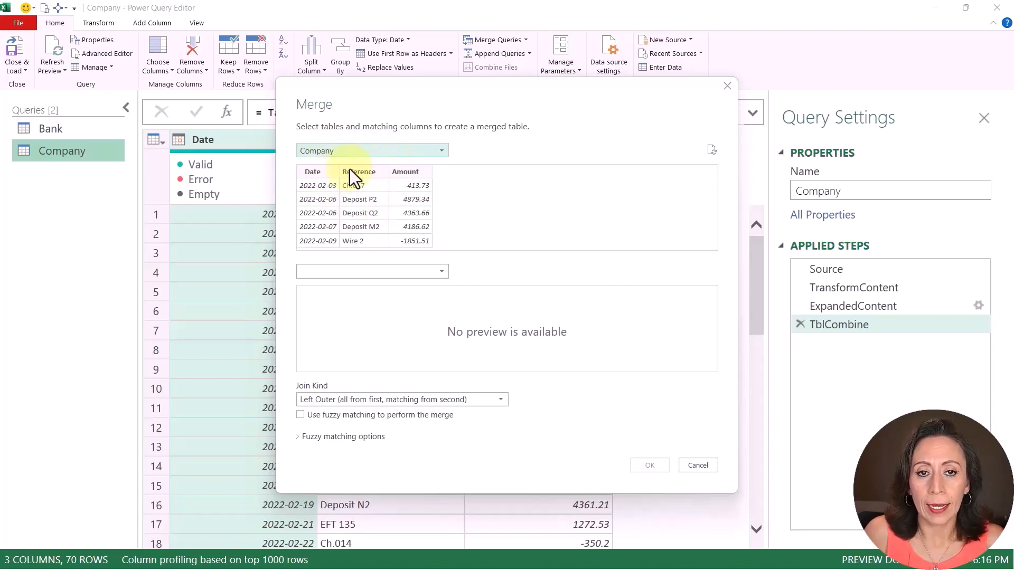
left_click(379, 273)
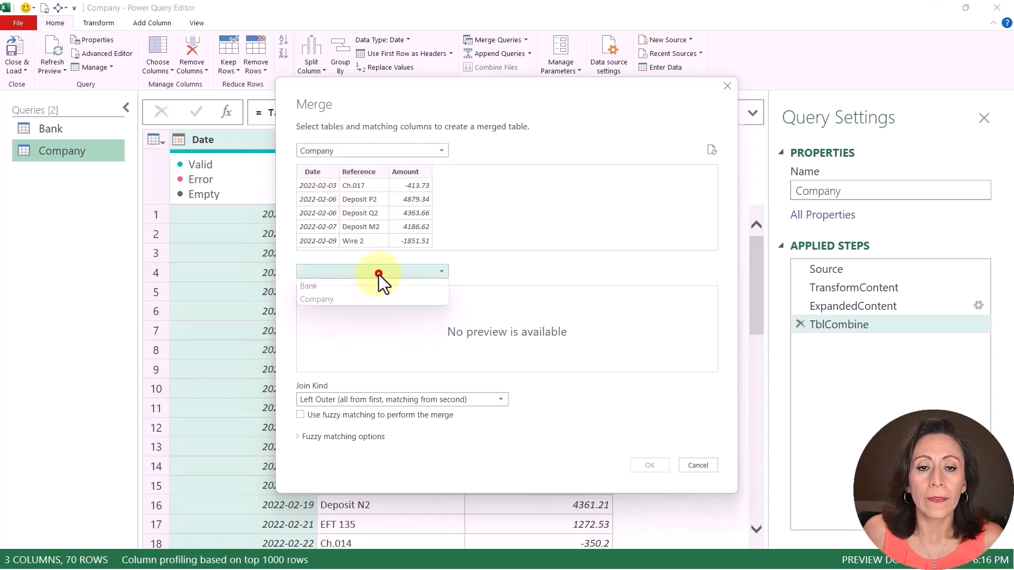
left_click(361, 287)
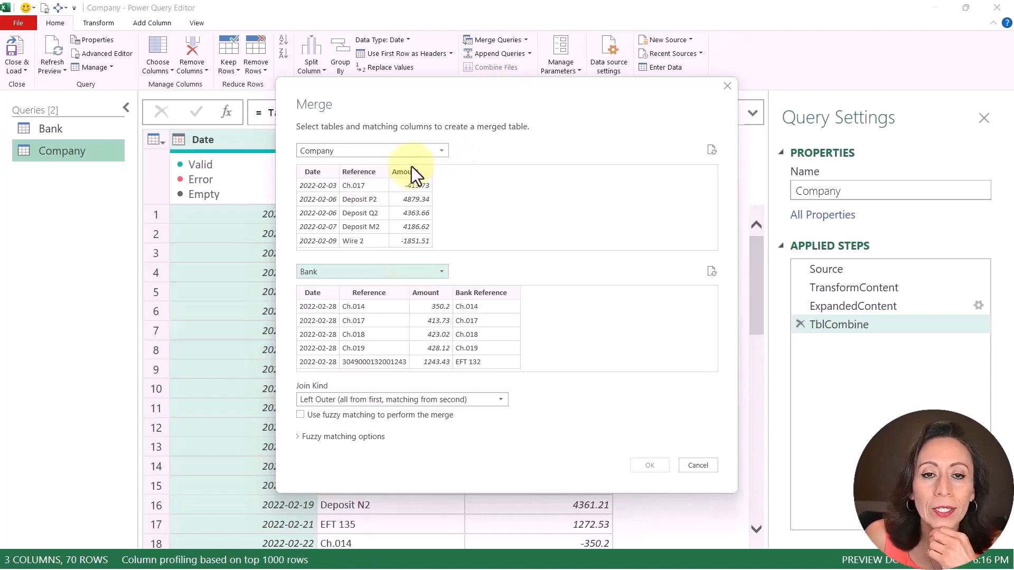
left_click(371, 173)
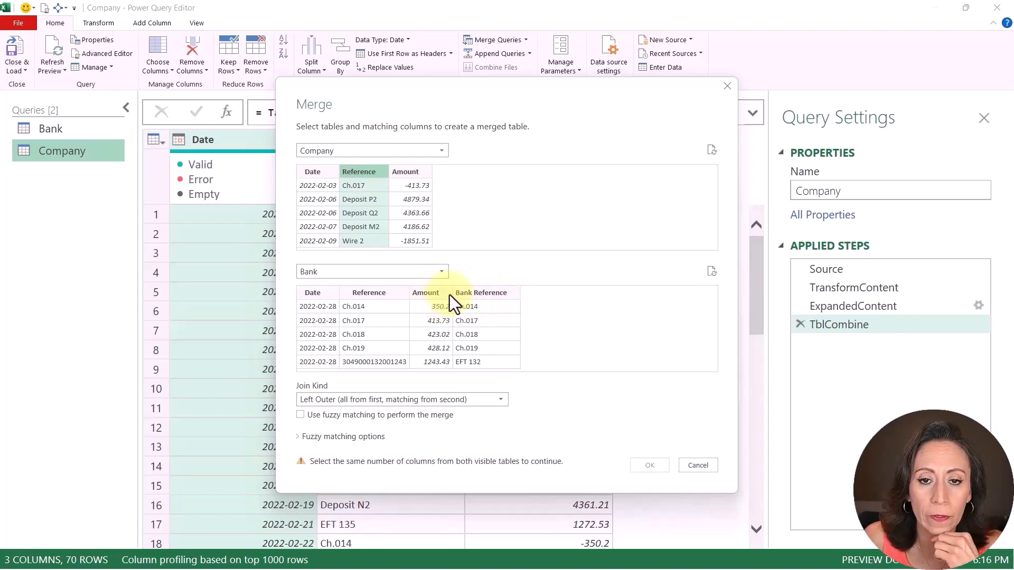
left_click(486, 294)
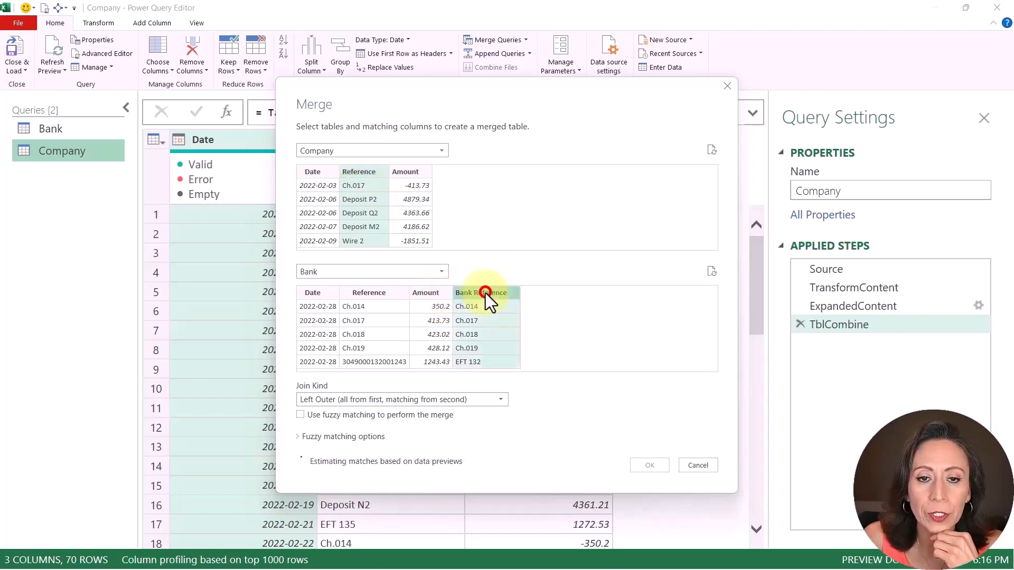
left_click(377, 294)
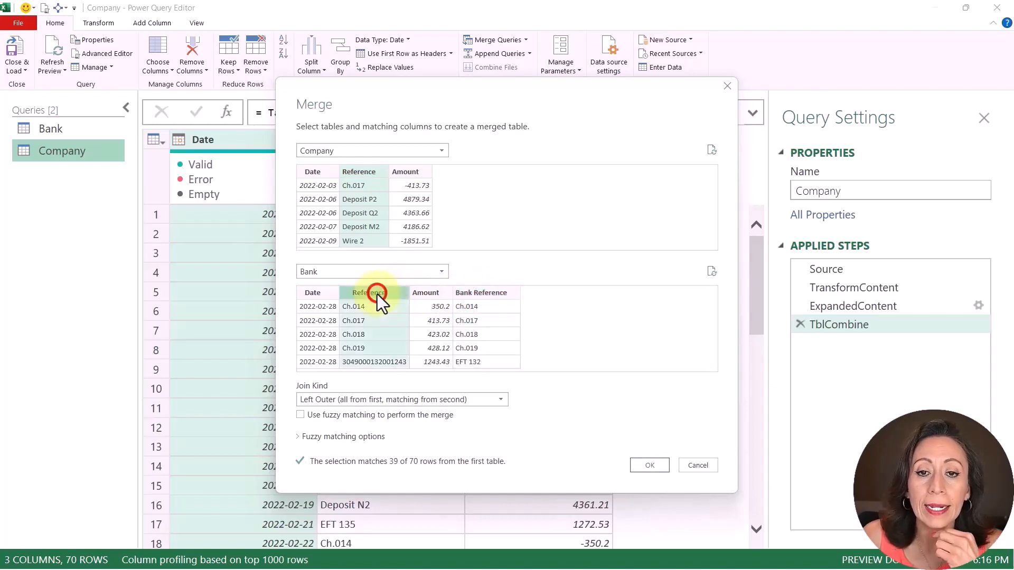
left_click(498, 292)
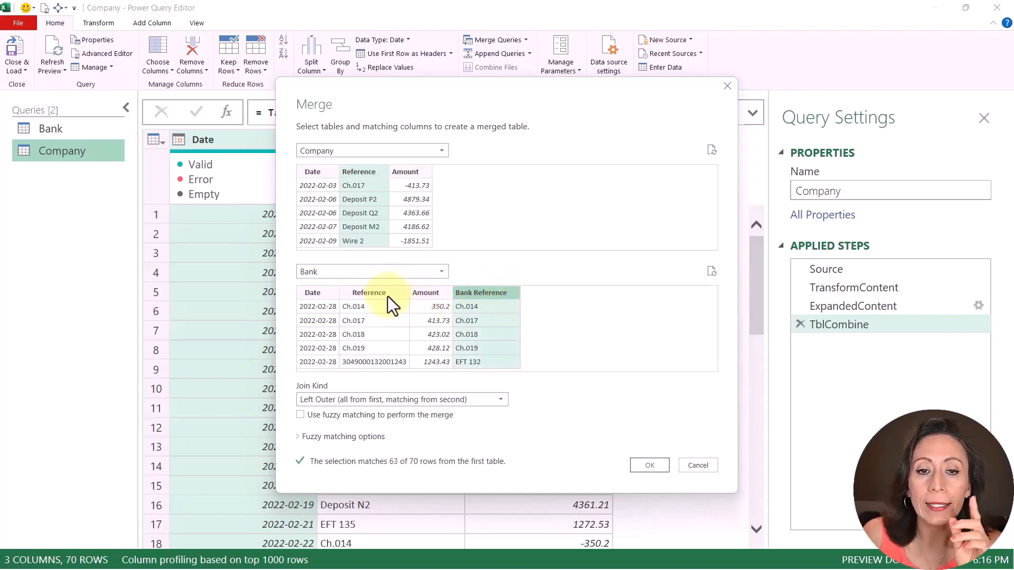
left_click(361, 364)
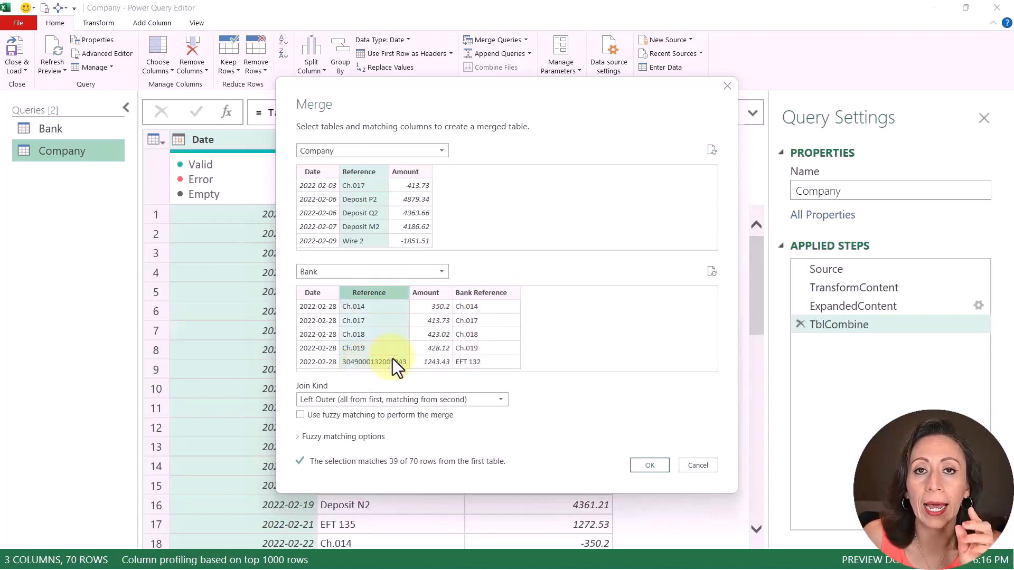
left_click(488, 363)
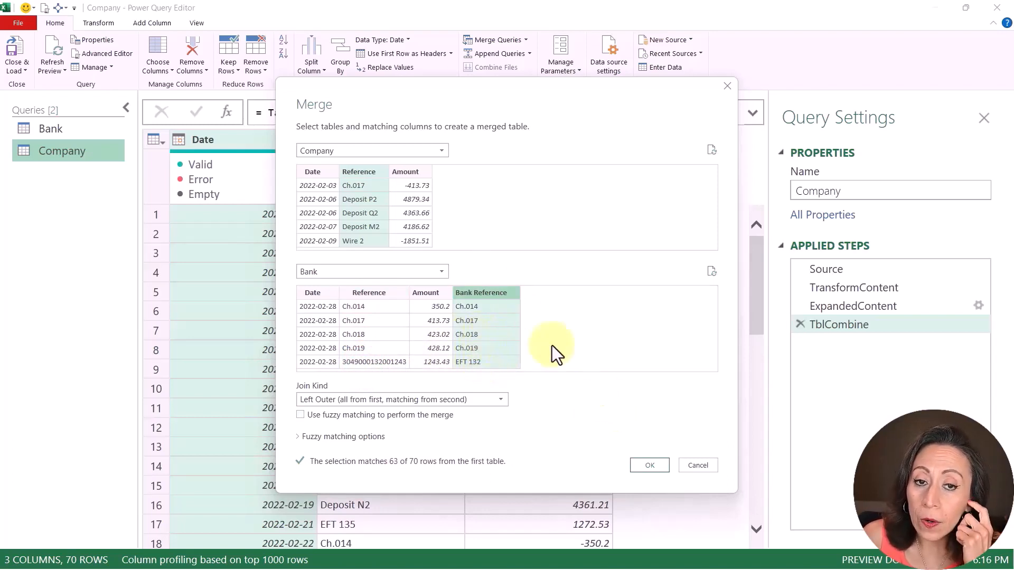
left_click(314, 294)
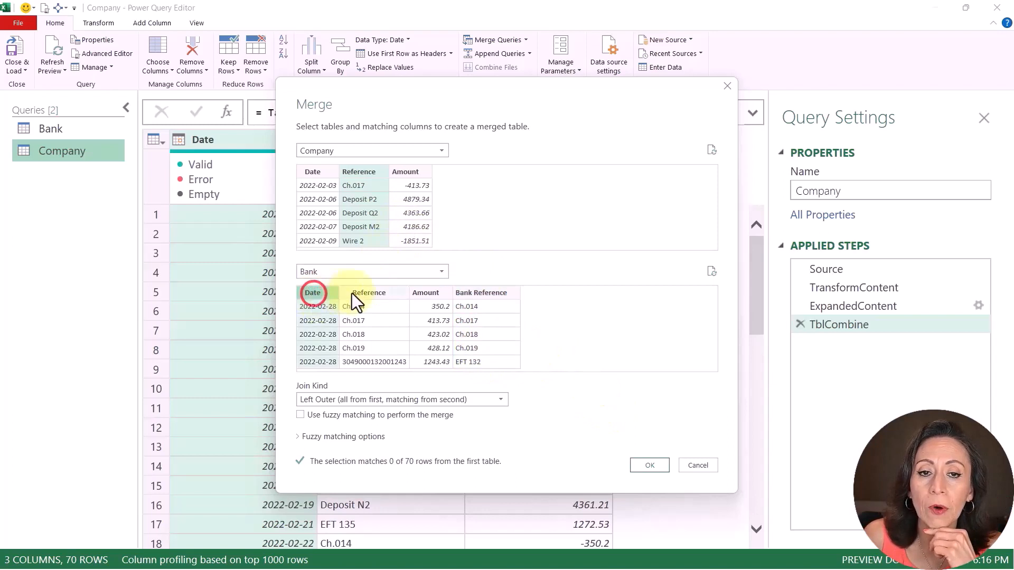
left_click(352, 294)
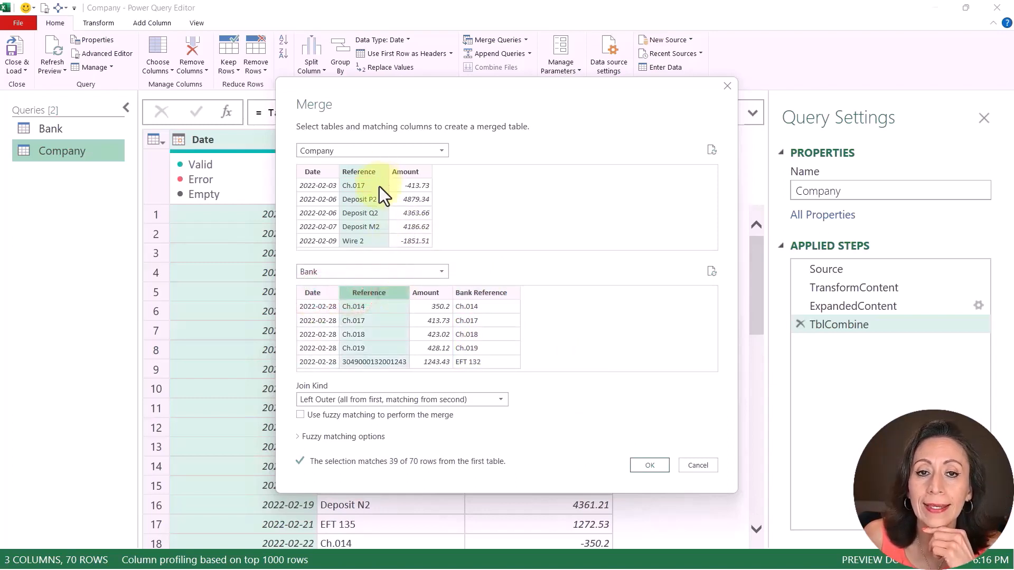
left_click(421, 296)
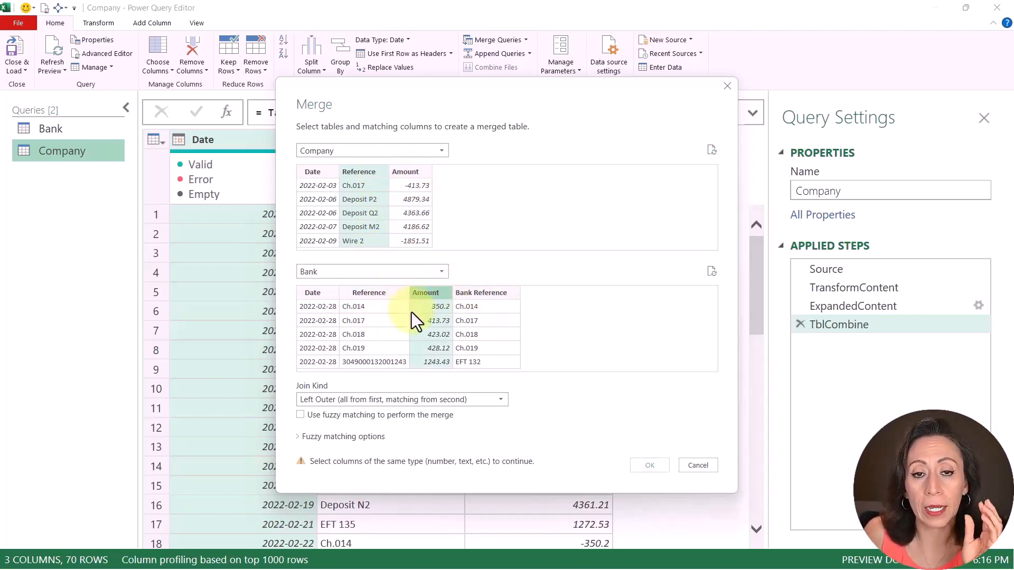
left_click(698, 465)
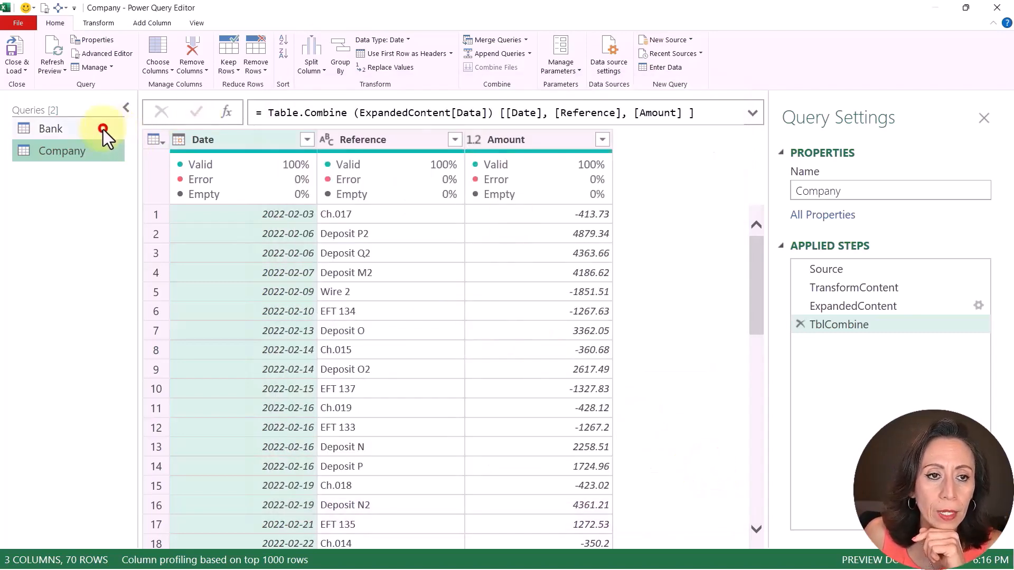
- Remove the original Reference column from the Bank query, keeping the Bank Reference column
left_click(103, 129)
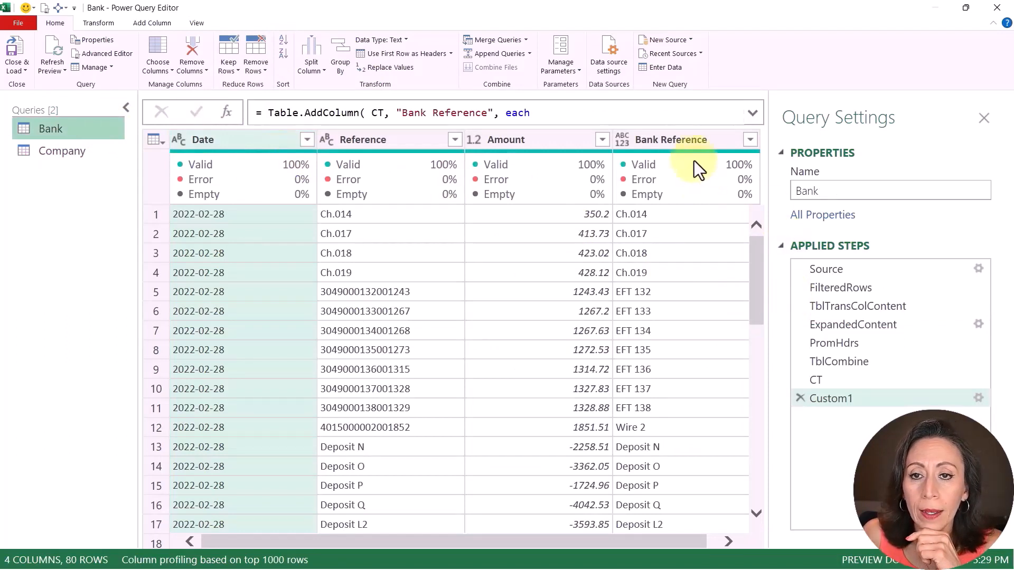
left_click(675, 141)
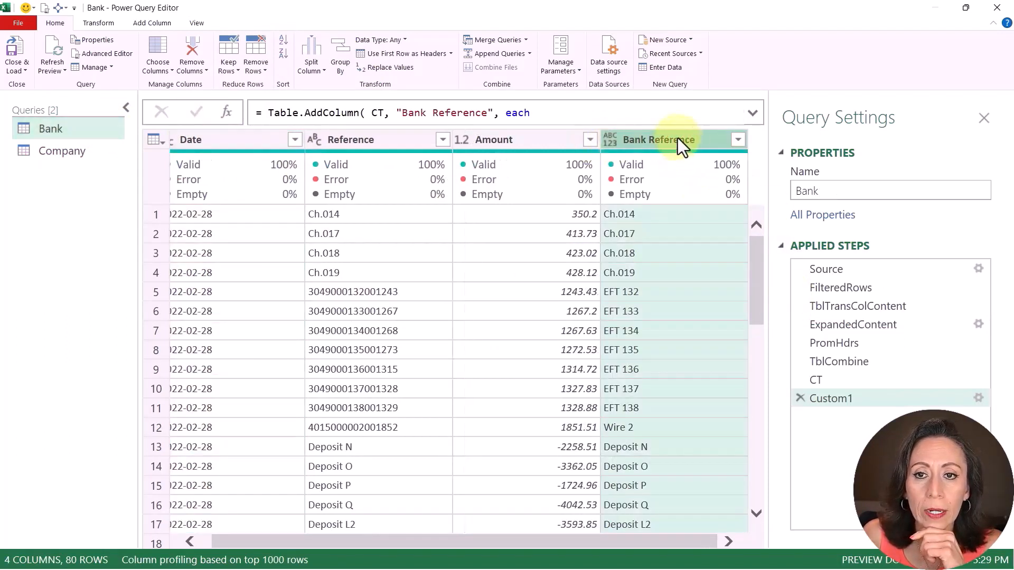
left_click(354, 144)
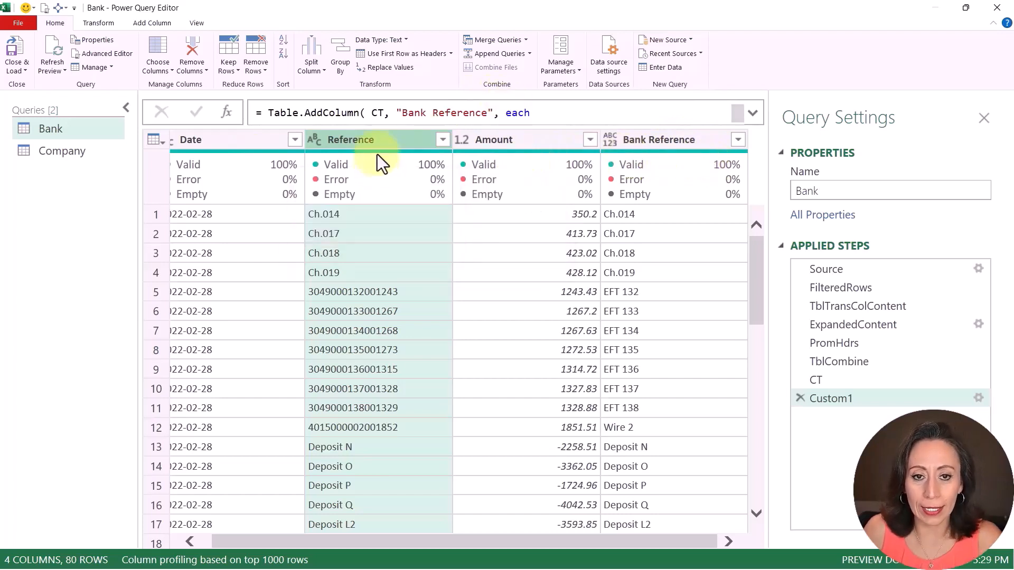
key("Delete")
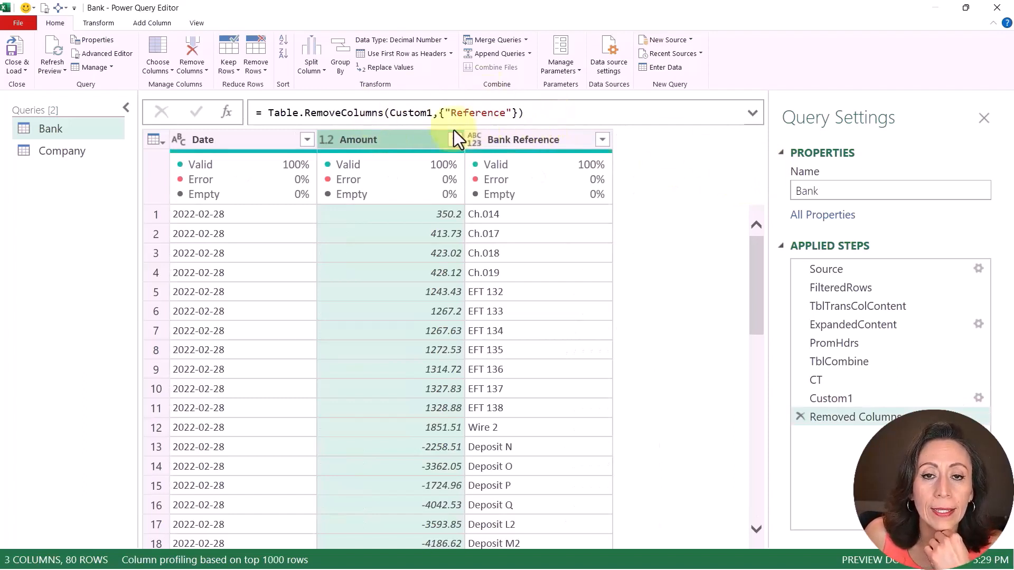
- Rename the Bank query's Date column as Bank Date and its Amount column as Bank Amount
double_click(258, 139)
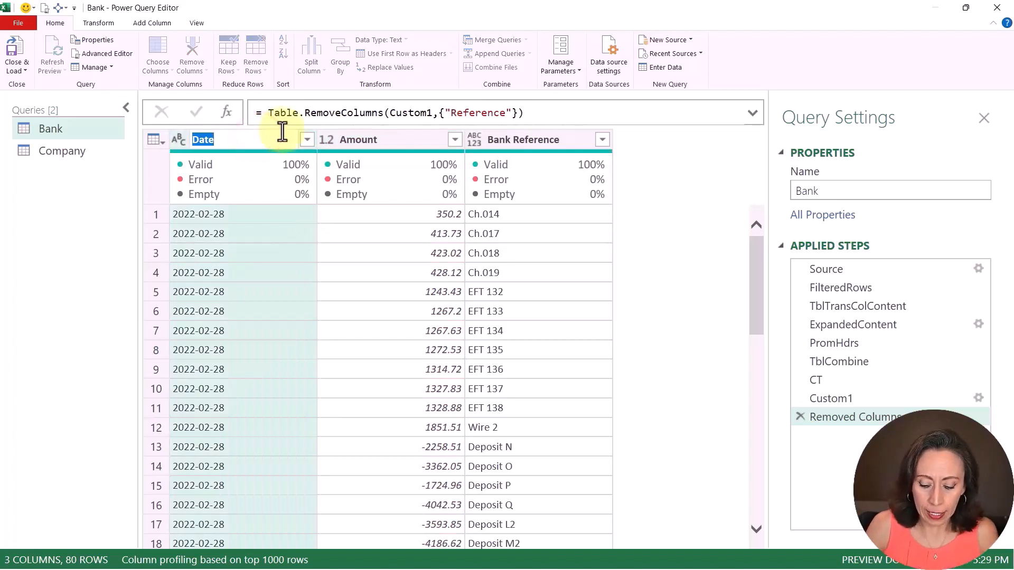
key("Home")
type("Bank")
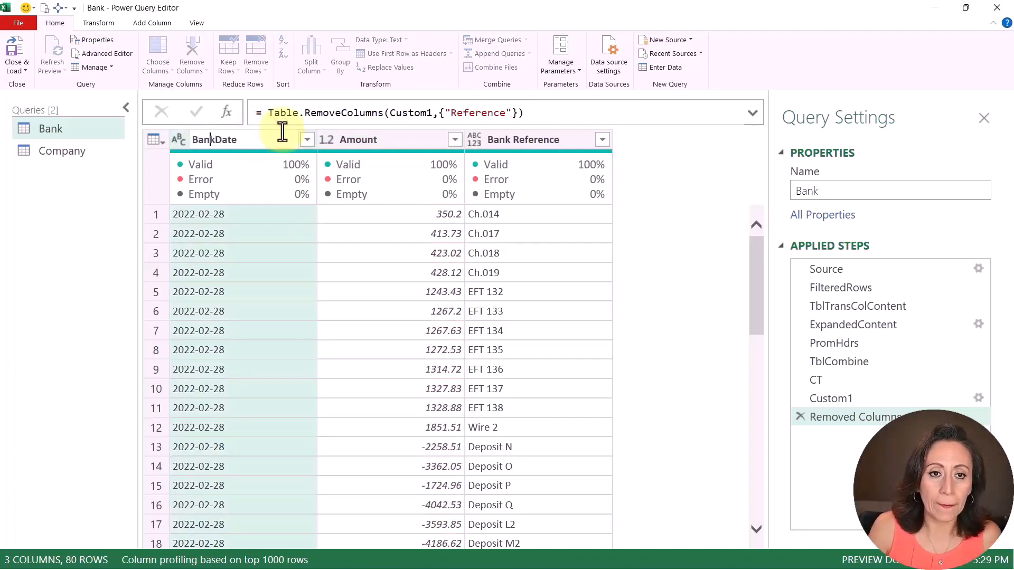
key("Return")
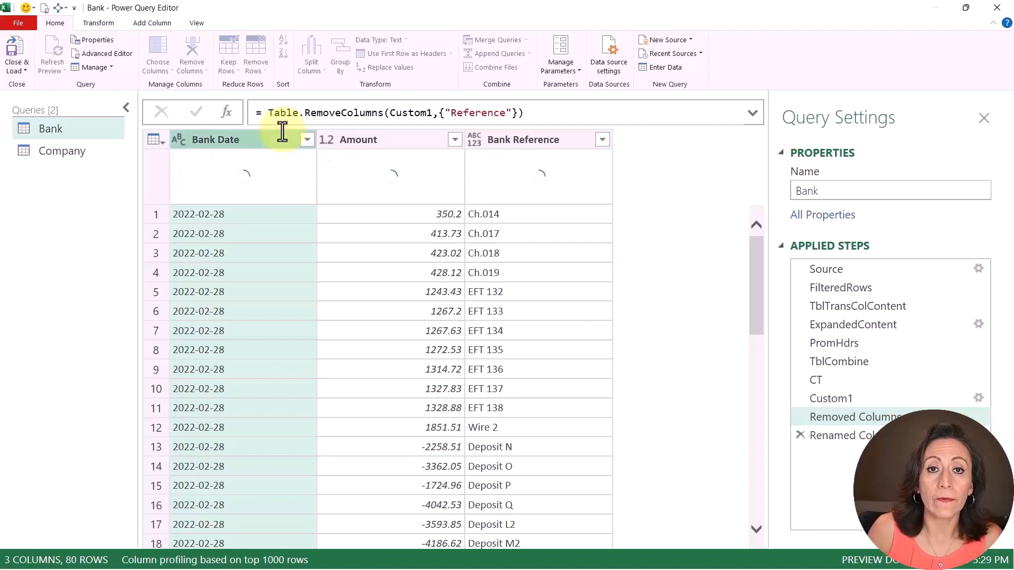
double_click(374, 136)
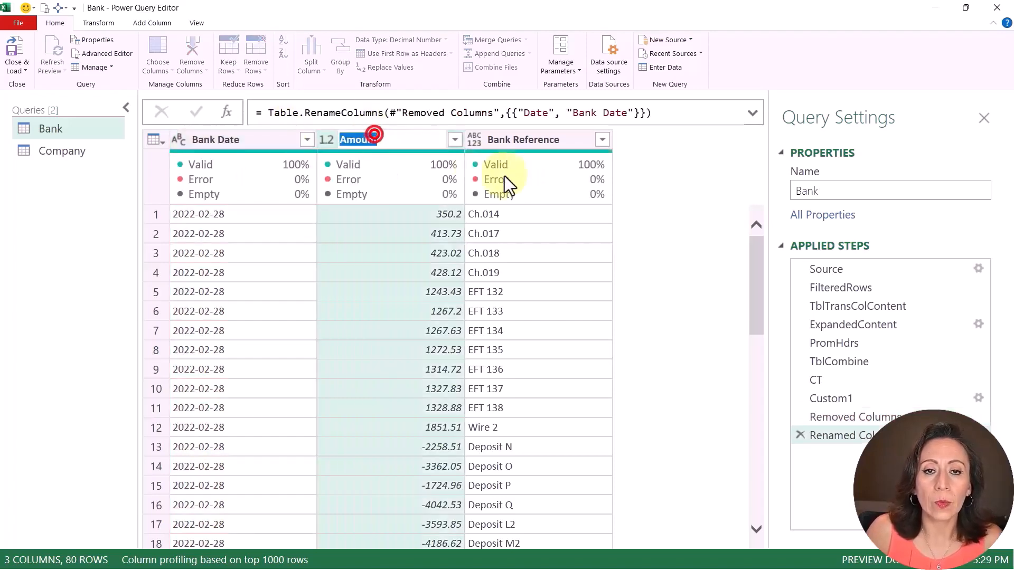
key("Home")
type("Bank")
key("Return")
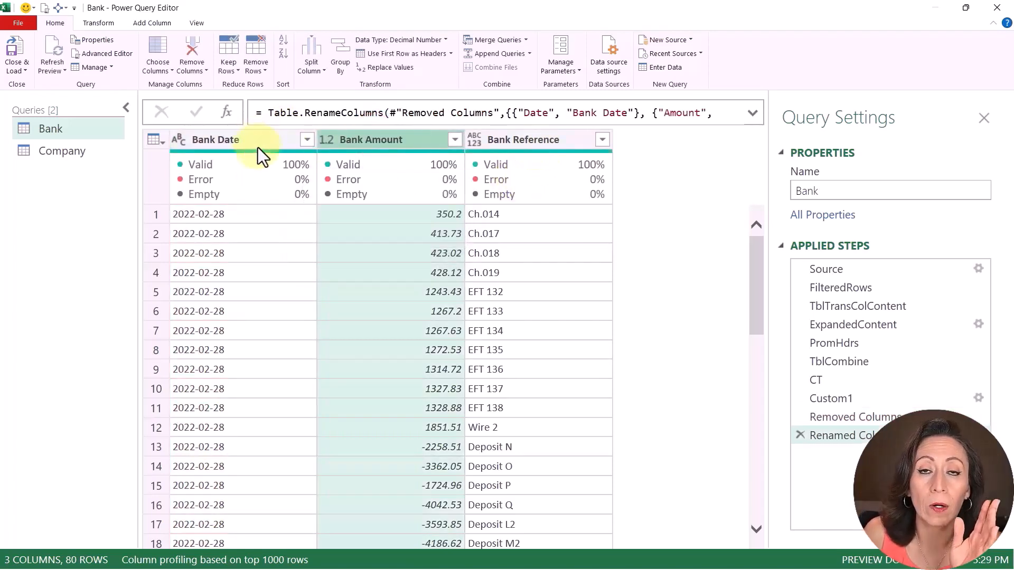
- Compare the column names of the Company query with the renamed columns of the Bank query
left_click(55, 159)
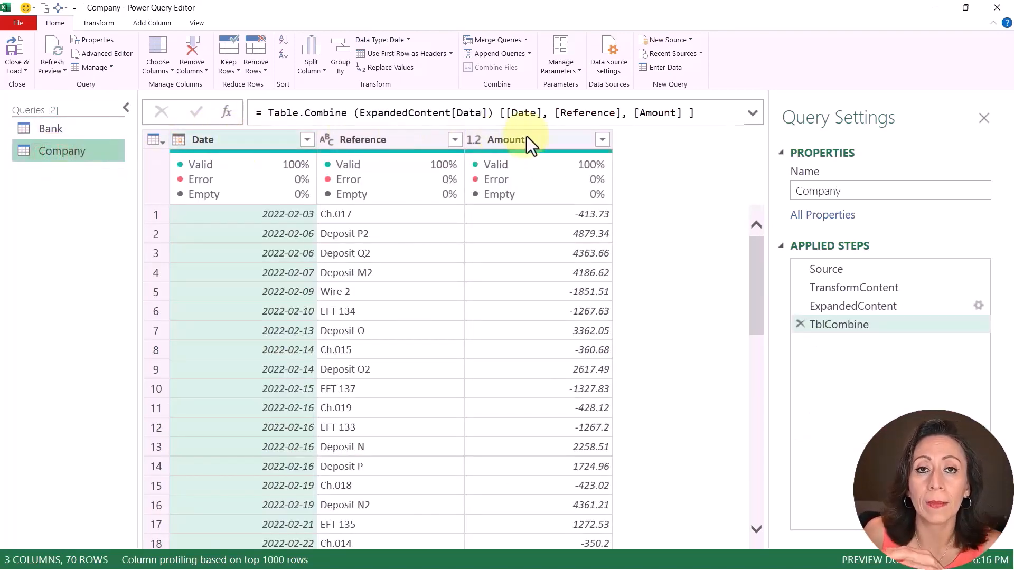
left_click(248, 140)
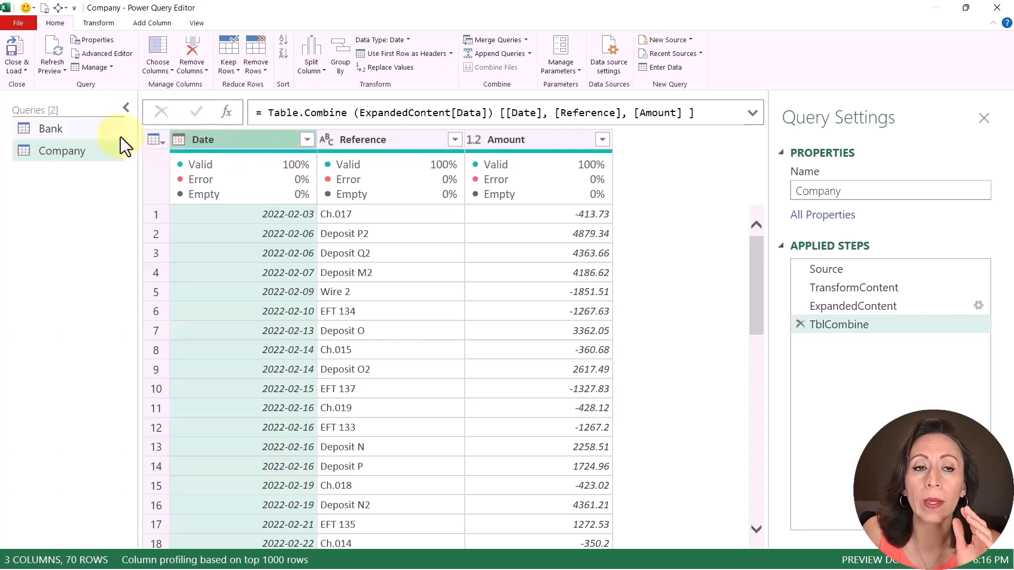
left_click(93, 127)
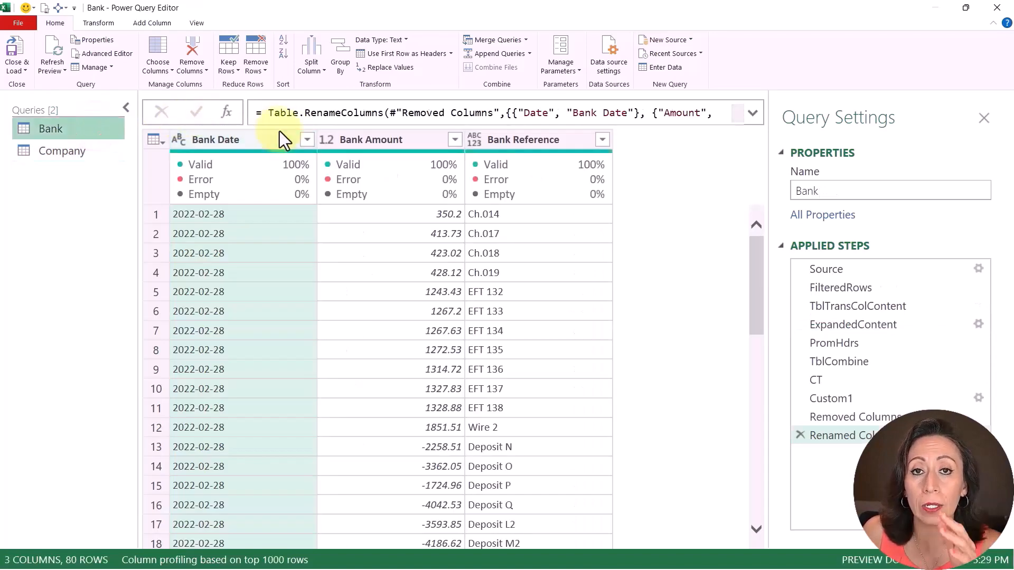
mouse_move(268, 185)
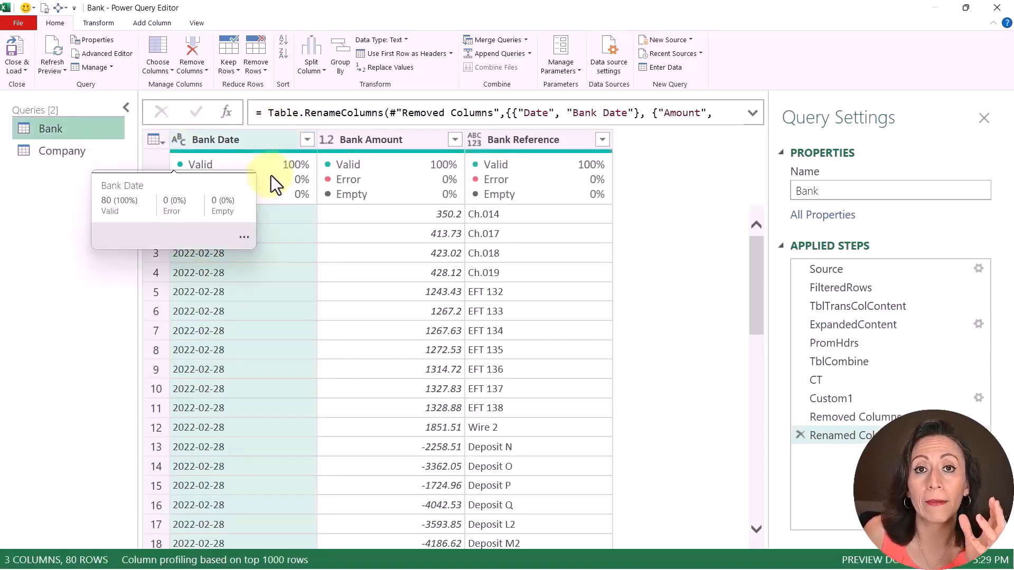
left_click(39, 187)
- Start a merge as a new query with Company as the first table and Bank as the second
left_click(60, 25)
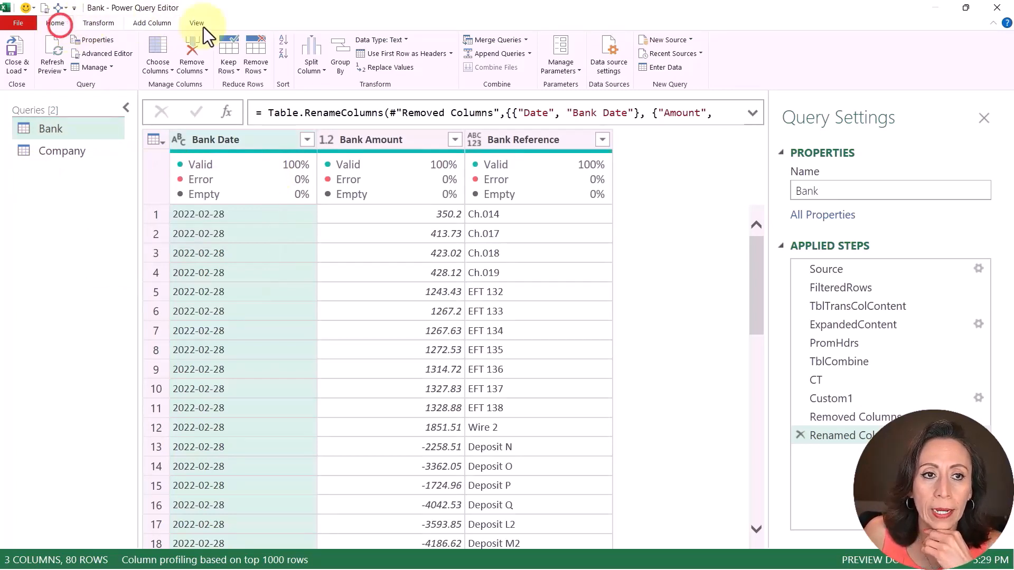
left_click(526, 41)
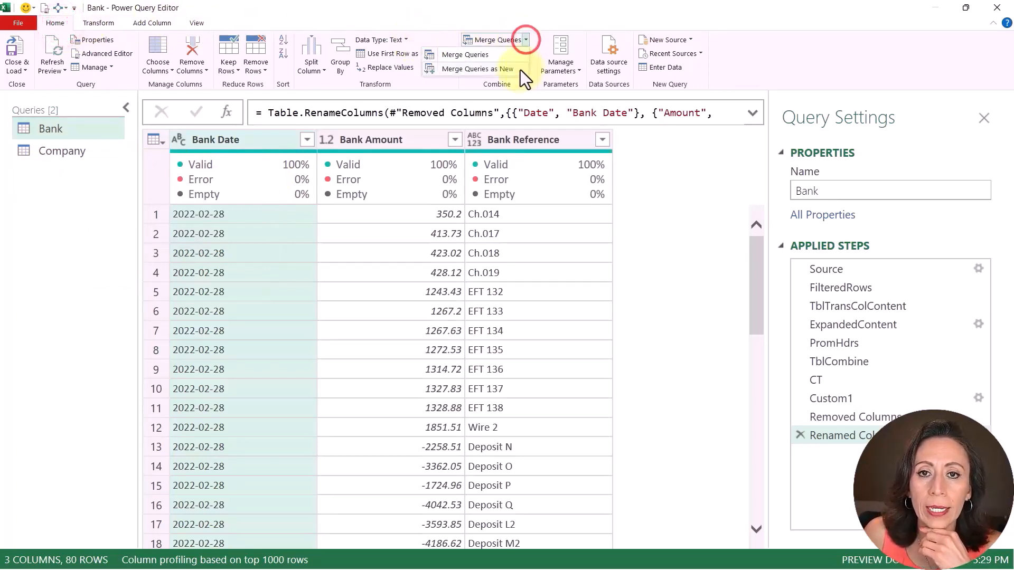
left_click(521, 70)
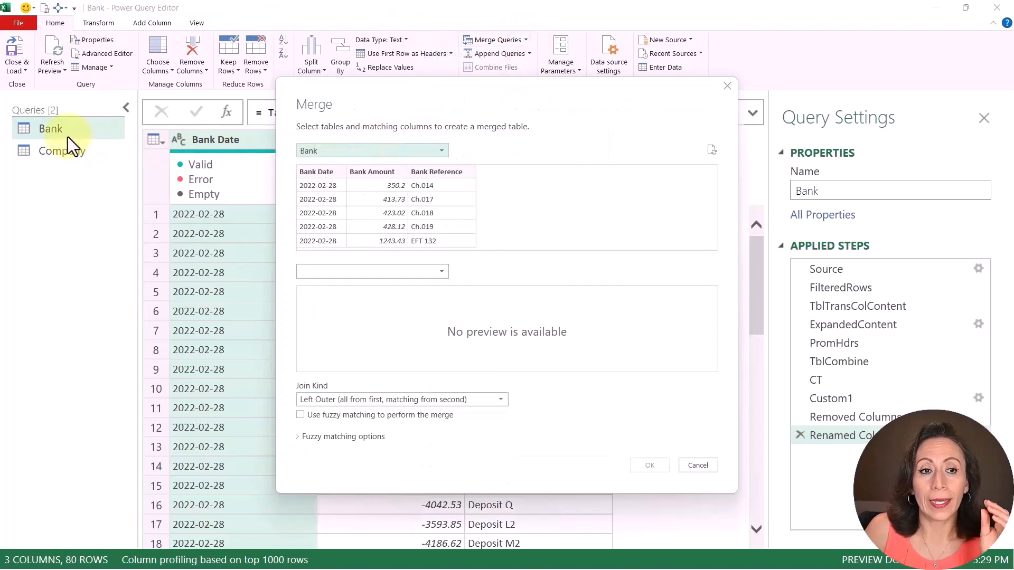
left_click(324, 152)
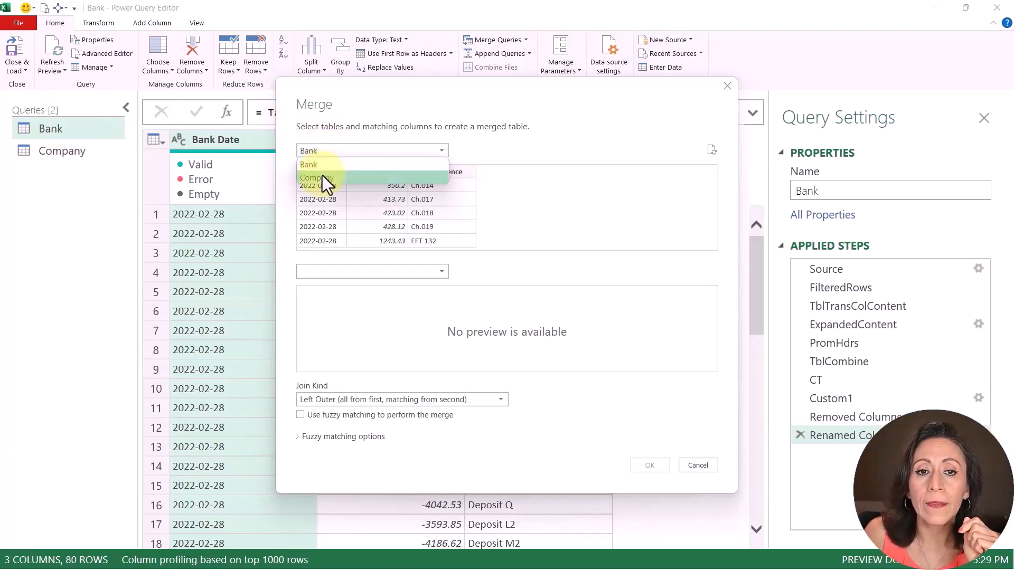
left_click(322, 177)
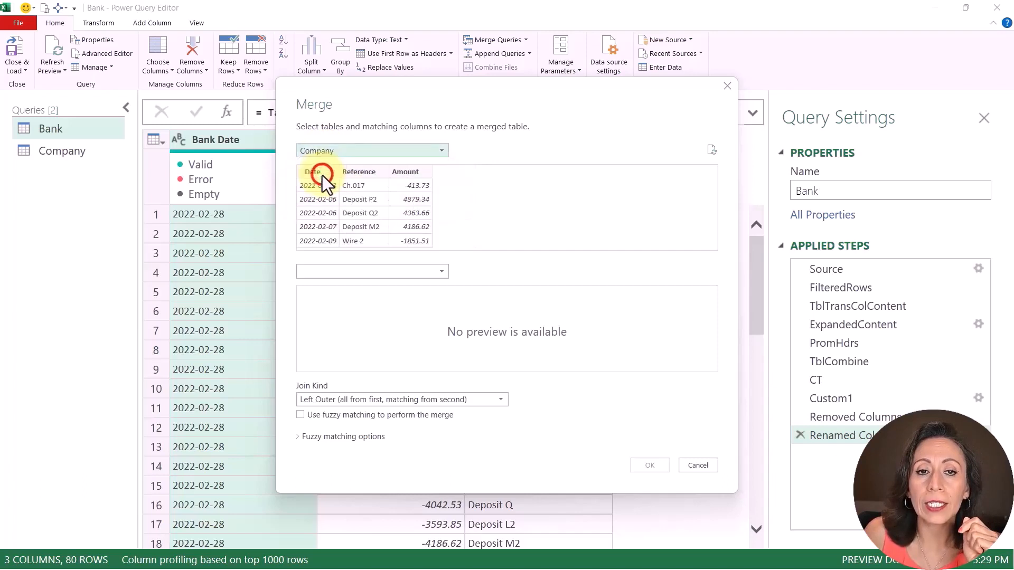
left_click(355, 269)
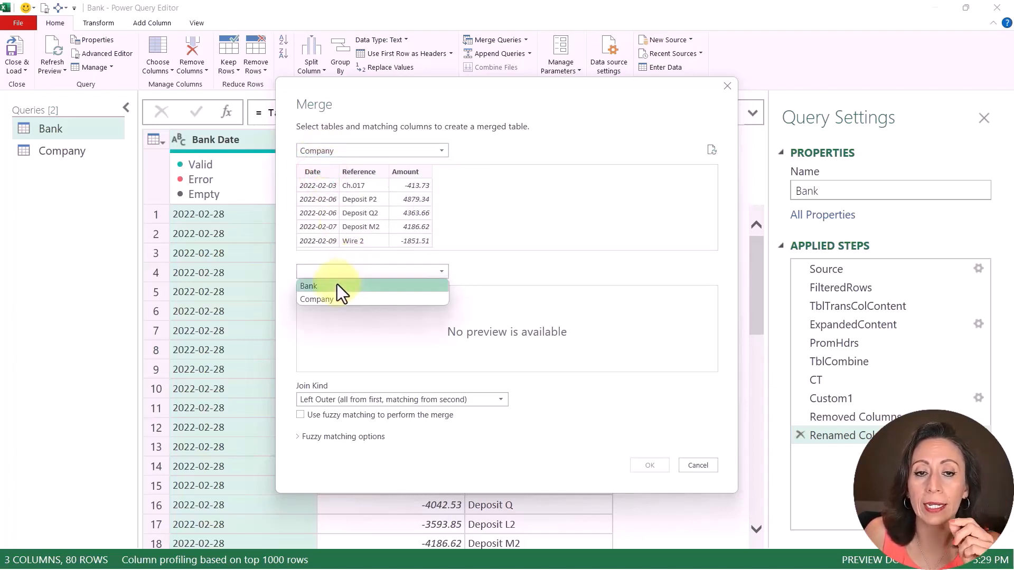
left_click(337, 286)
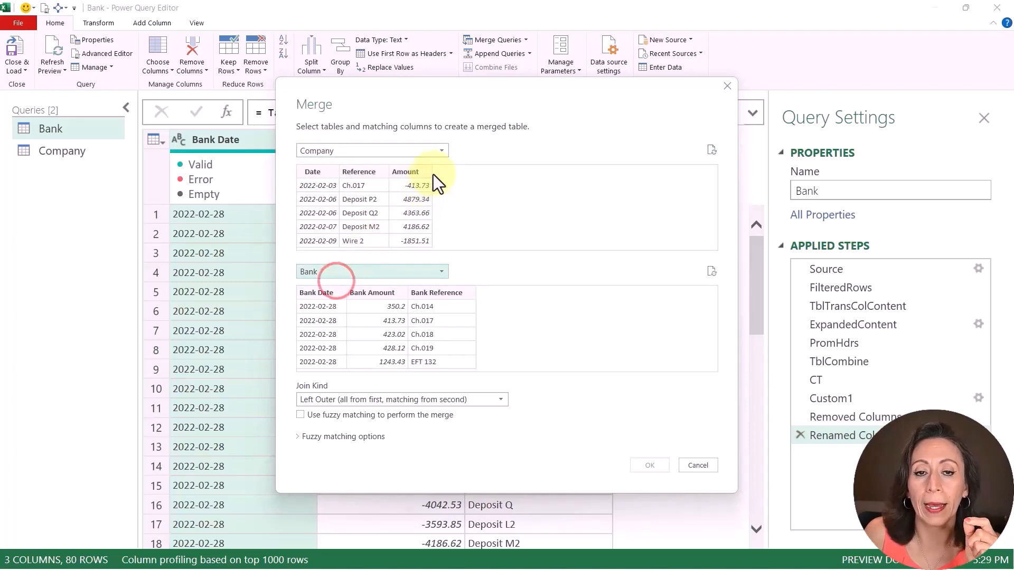
- Match Reference with Bank Reference and create the merge with a Full Outer join
left_click(363, 173)
left_click(448, 292)
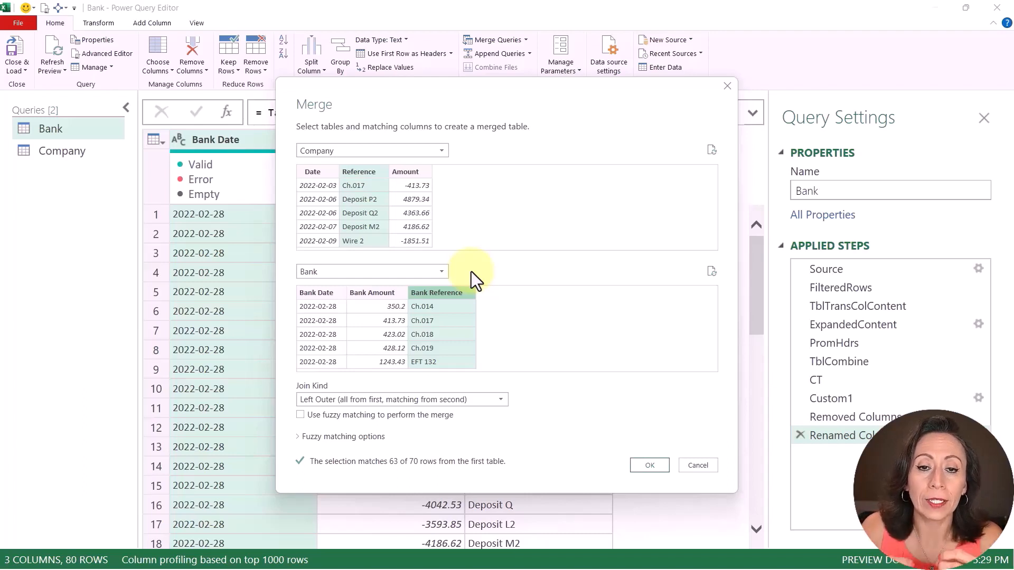
left_click(502, 399)
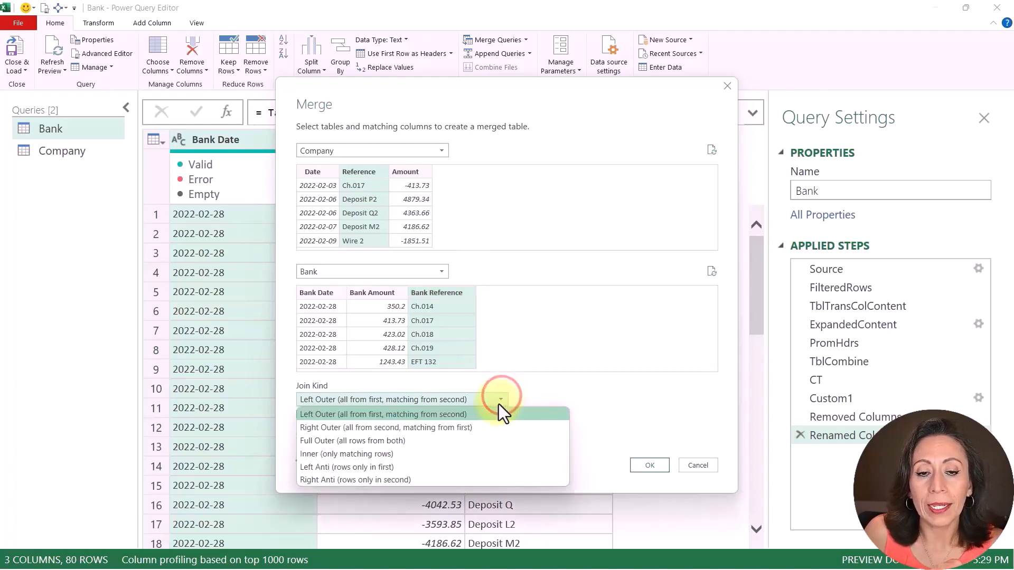
left_click(431, 440)
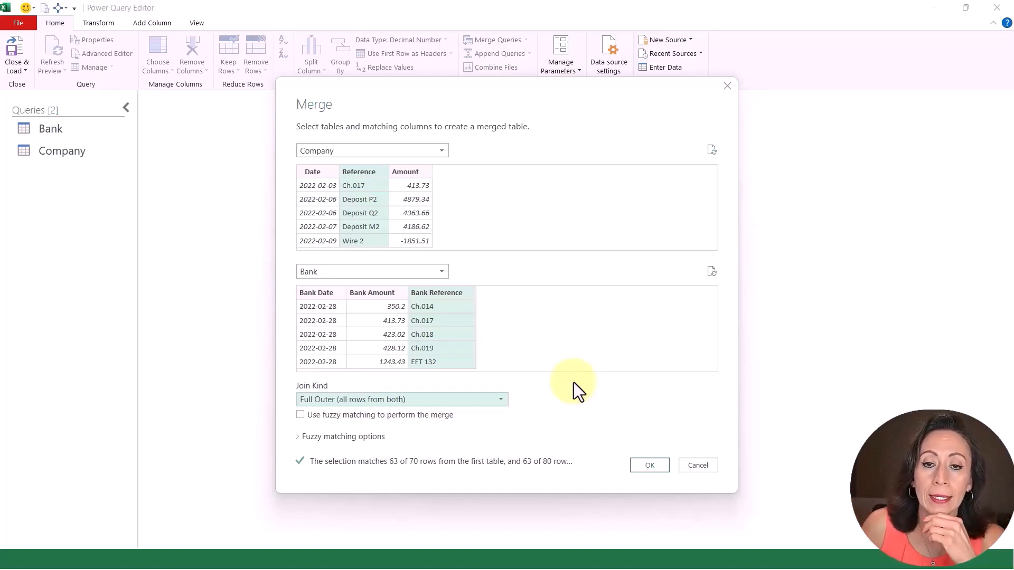
left_click(651, 466)
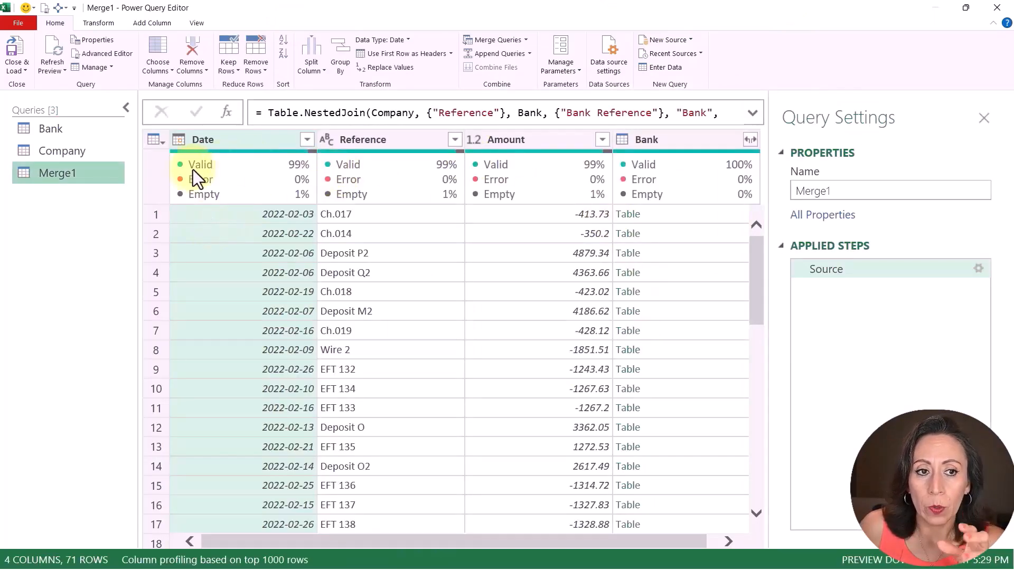
- Rename the merged query as Final
double_click(105, 177)
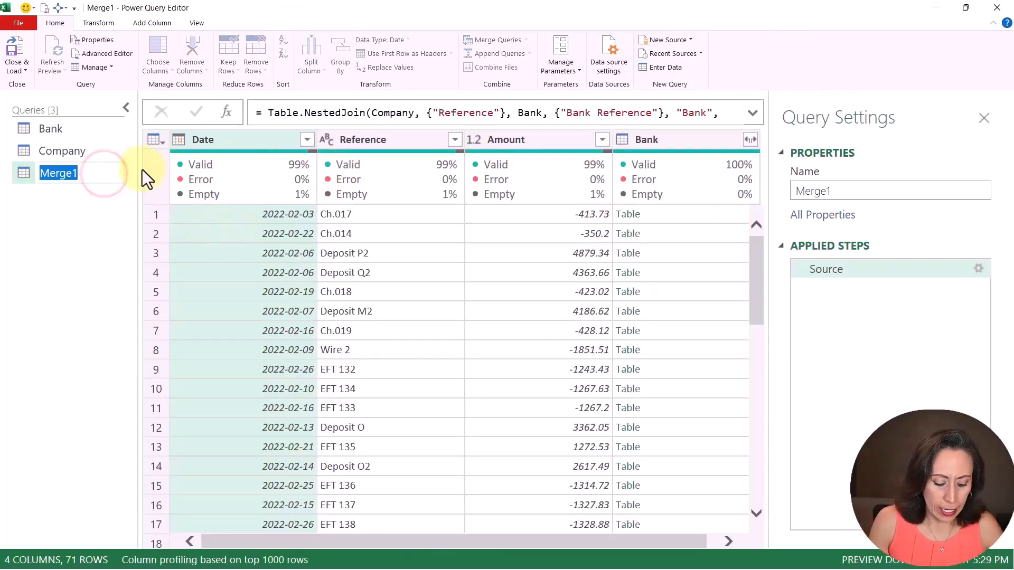
type("Final")
key("Return")
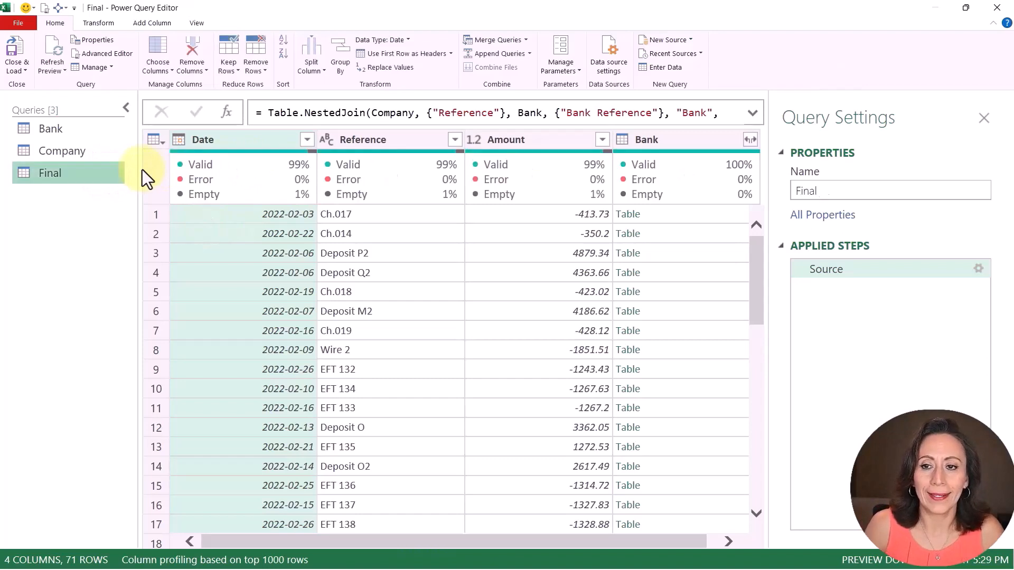
- Preview the first two nested Bank tables and expand the column into Bank Date, Bank Amount and Bank Reference, without a prefix
left_click(669, 140)
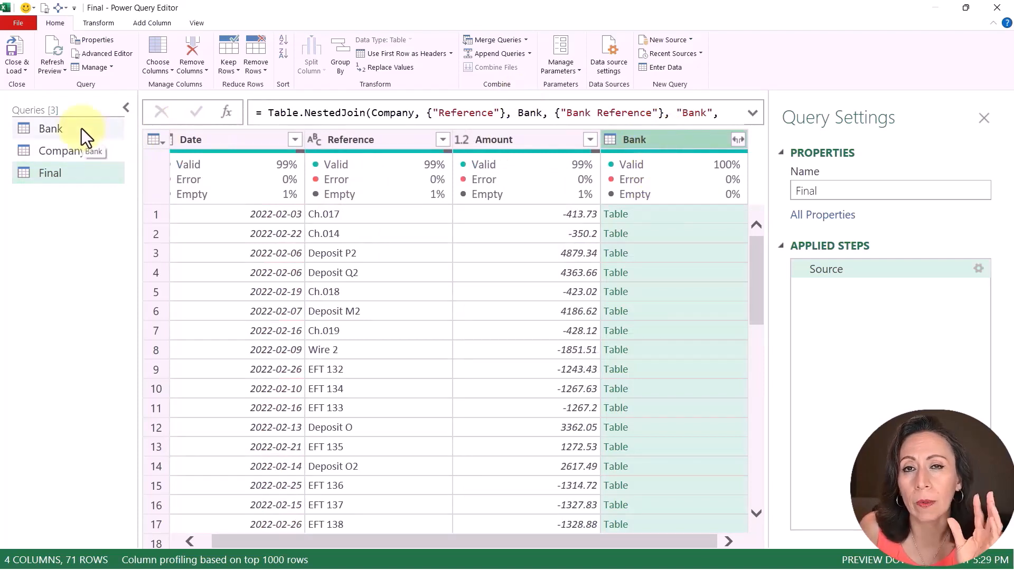
left_click(679, 211)
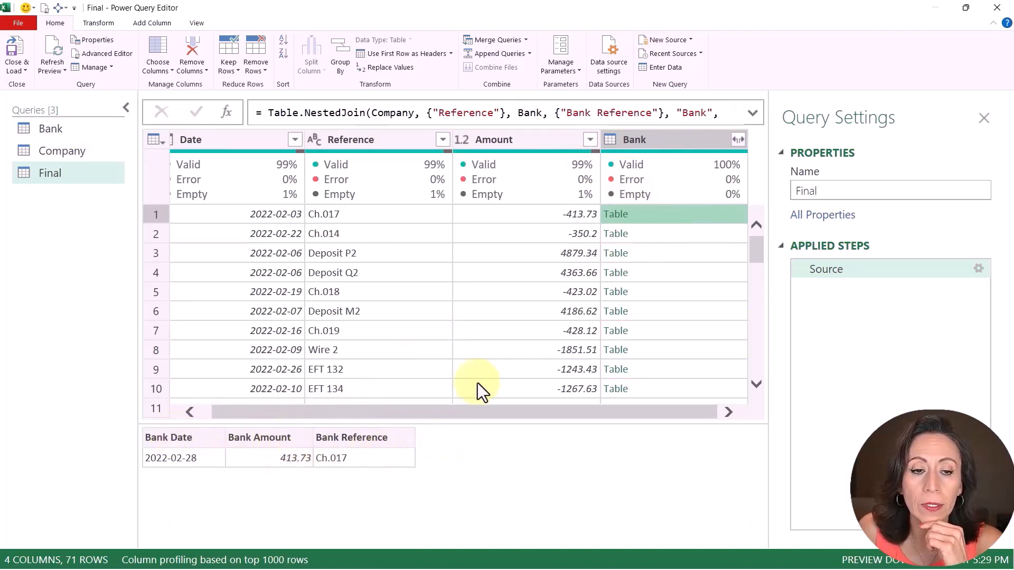
key("Down")
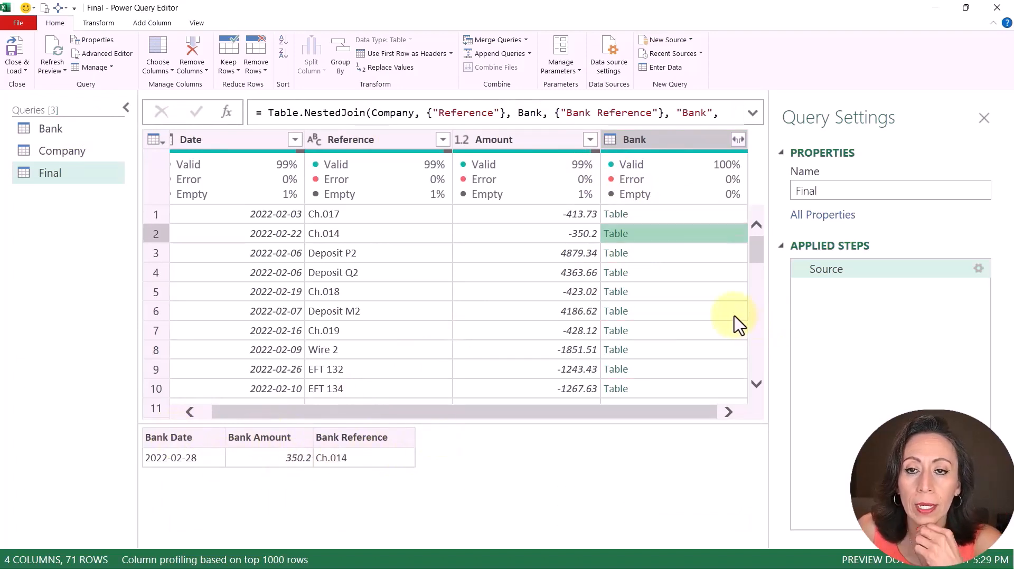
left_click(739, 140)
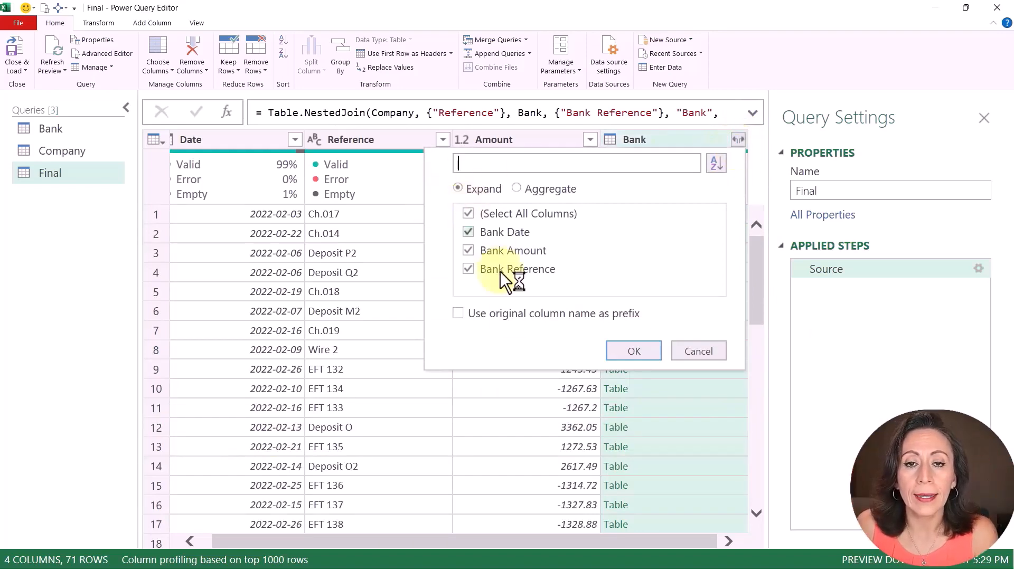
left_click(621, 347)
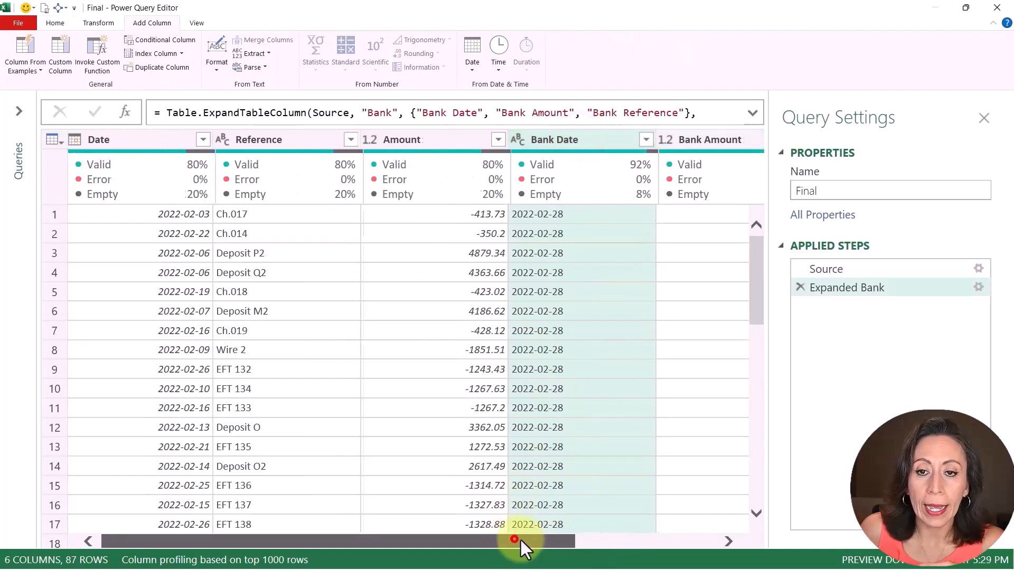
- Examine the expanded rows, comparing the company columns with the bank columns for entries without a match
left_click_drag(520, 540, 416, 539)
left_click_drag(227, 540, 226, 534)
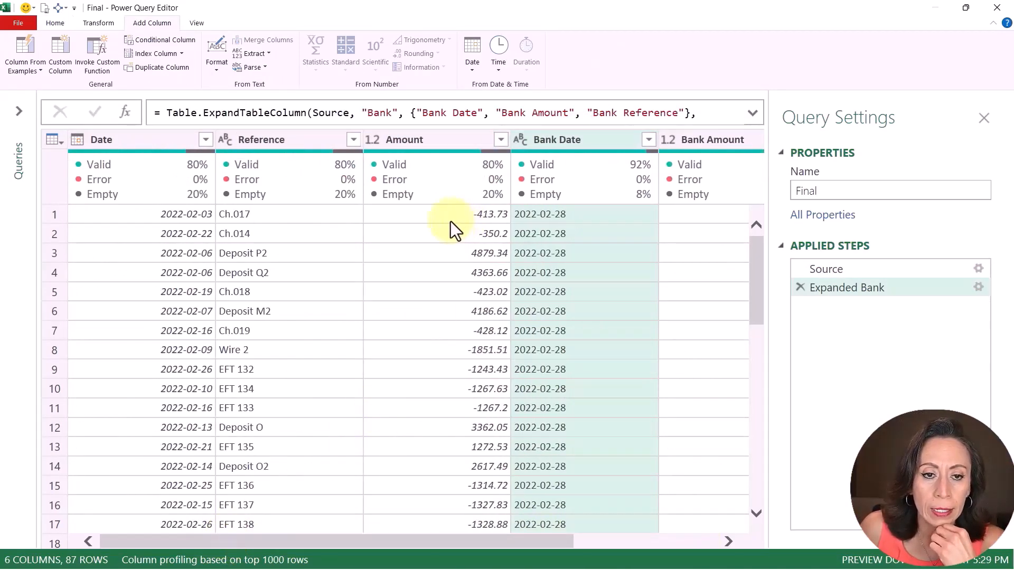
scroll(412, 251, "down", 7)
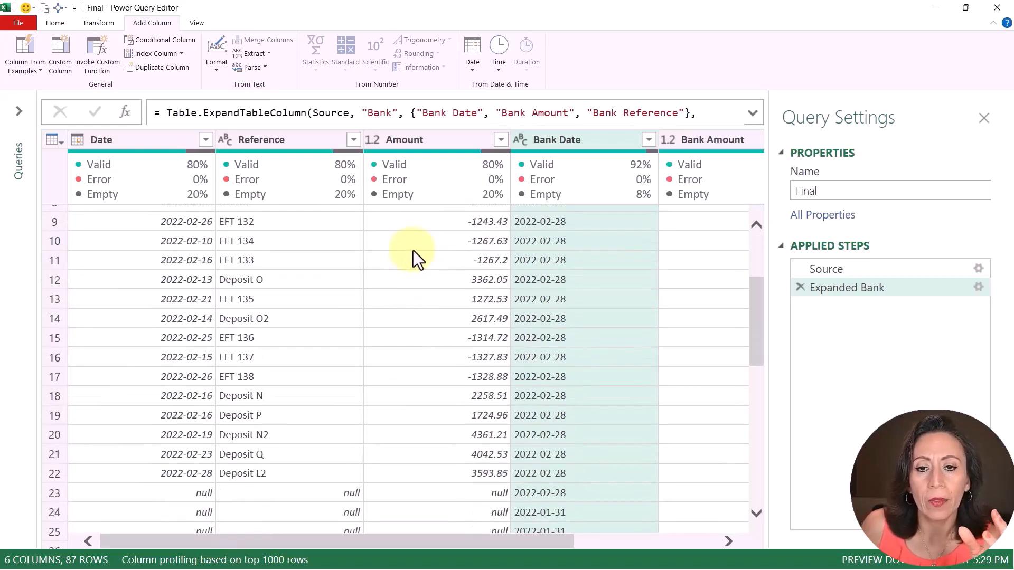
left_click(140, 250)
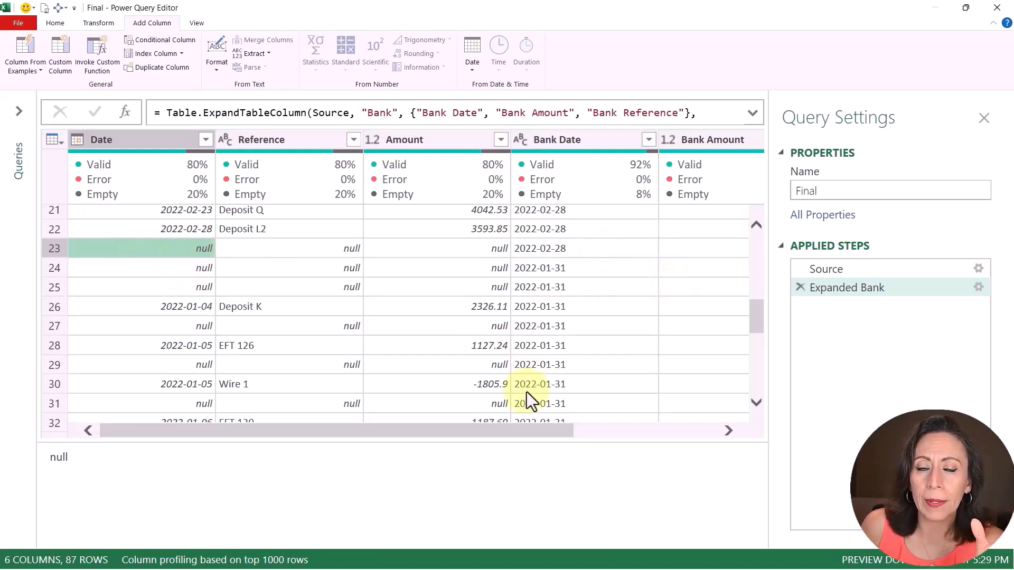
left_click_drag(533, 433, 713, 419)
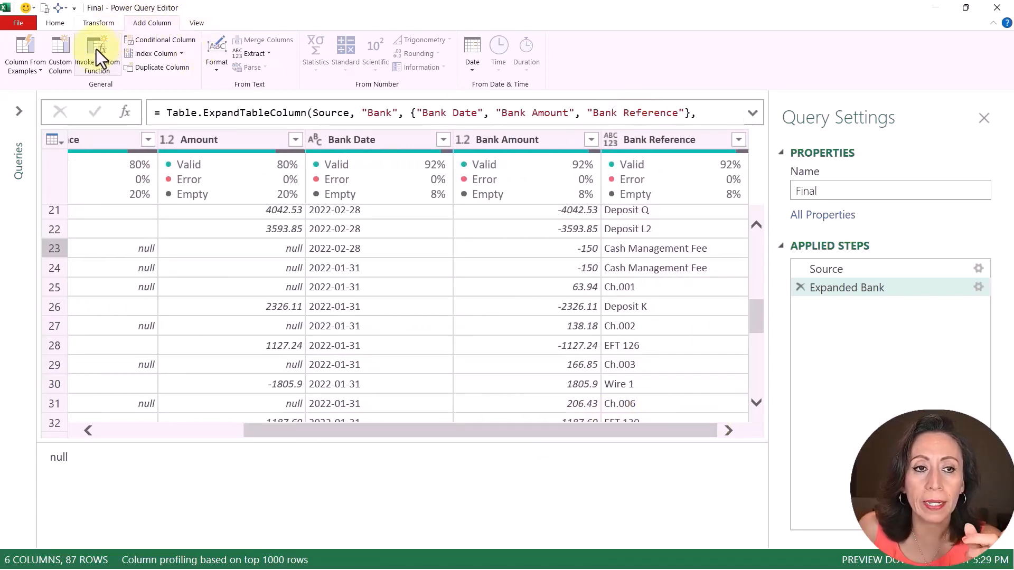
- Add a custom step after the Bank expansion and rename the expansion step as ExpandedBank
left_click(124, 113)
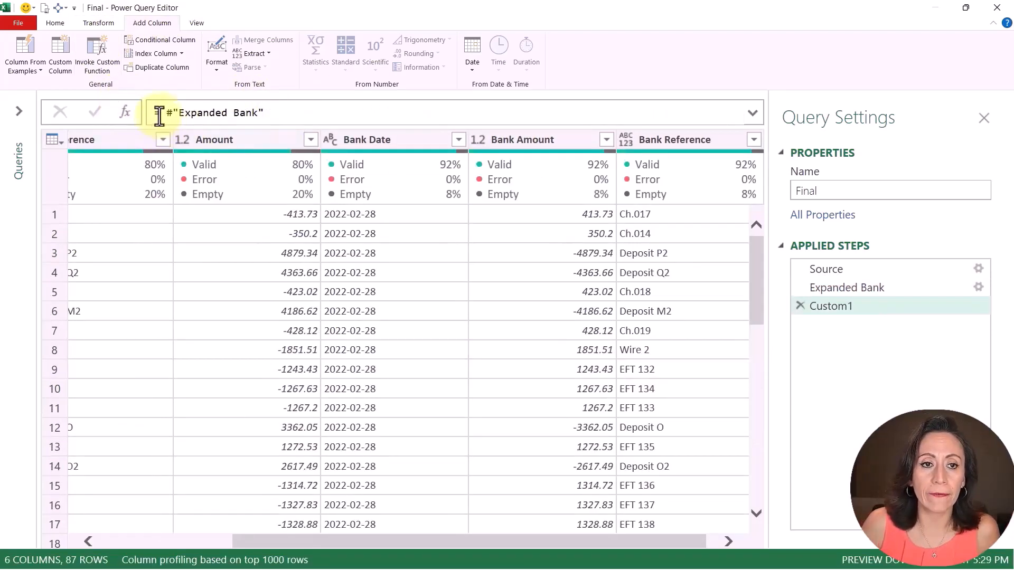
left_click(864, 289)
key("F2")
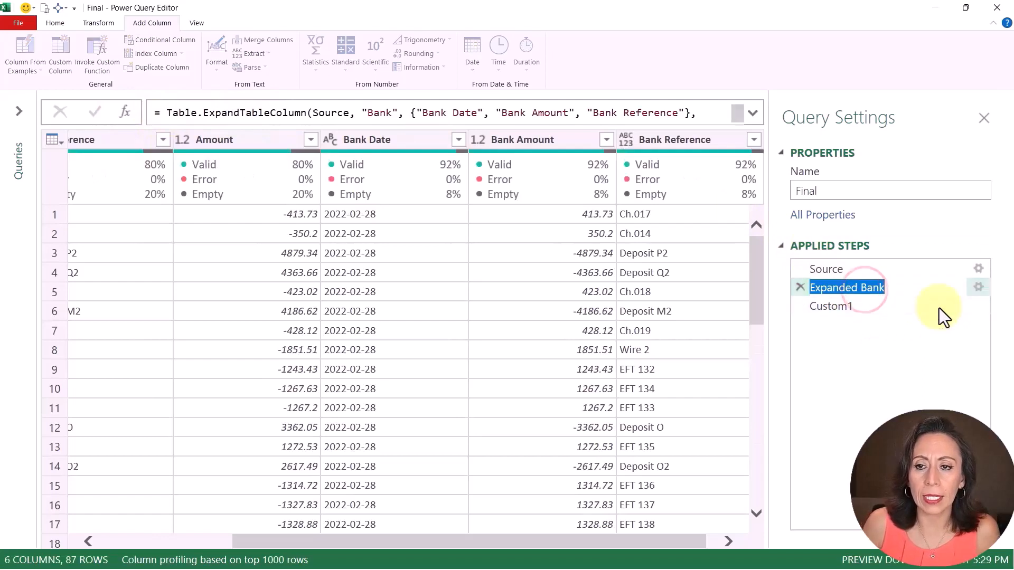
key("End")
key("Left")
key("Left")
key("Left")
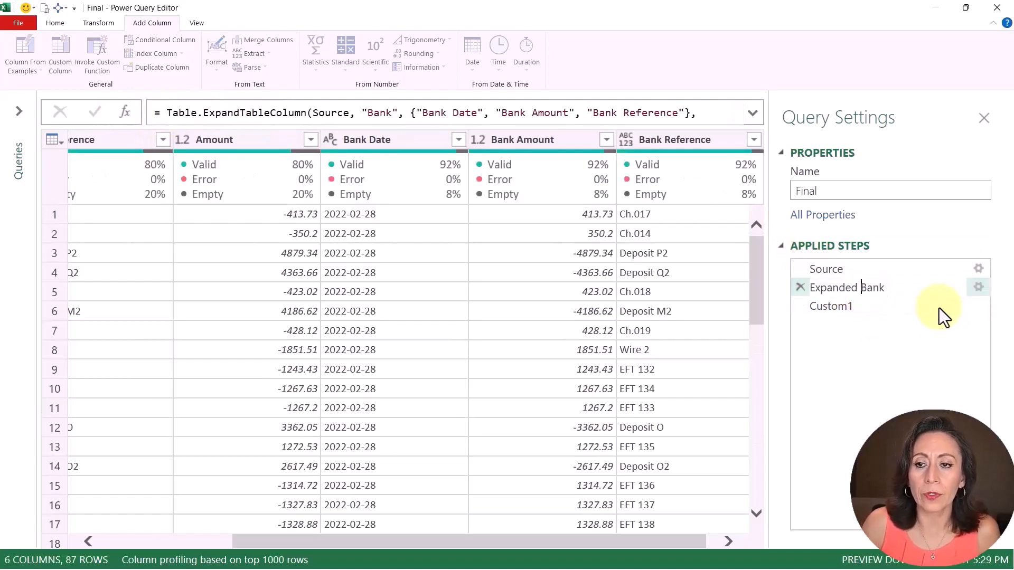
key("BackSpace")
key("Return")
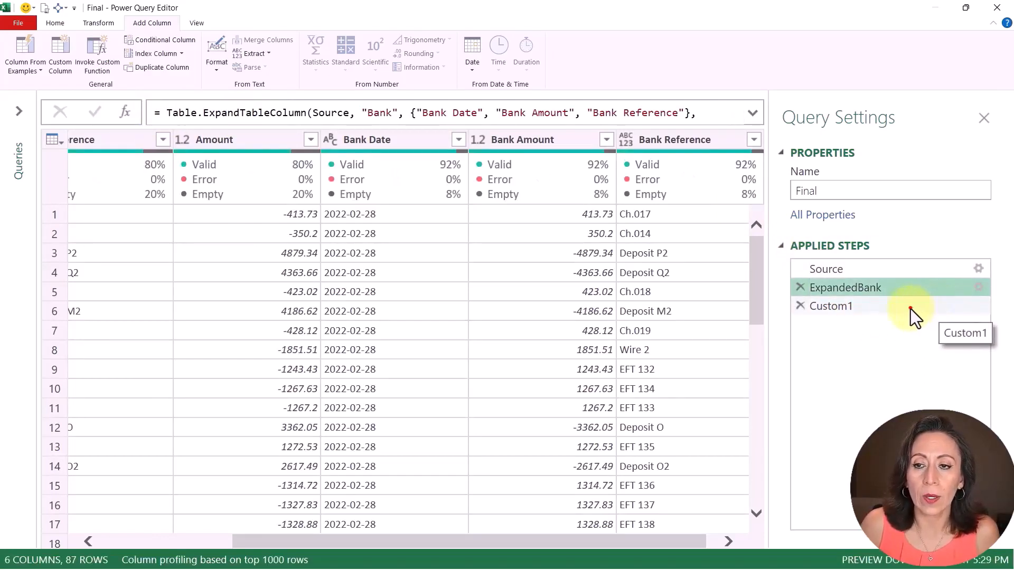
- Begin a Table.AddColumn call in the Custom1 step's formula, with ExpandedBank as its table argument
left_click(910, 309)
left_click(159, 113)
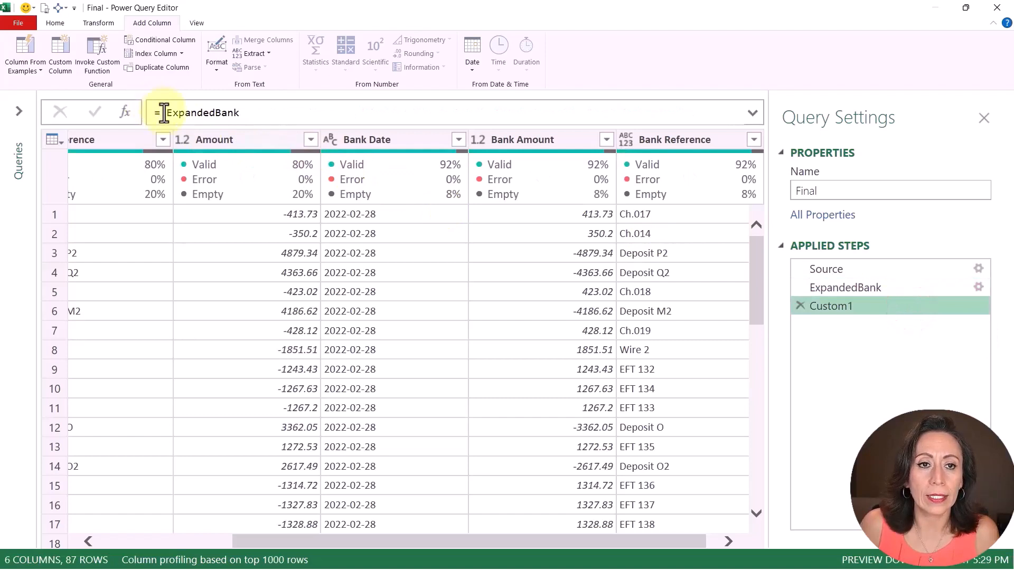
left_click(271, 105)
left_click(160, 110)
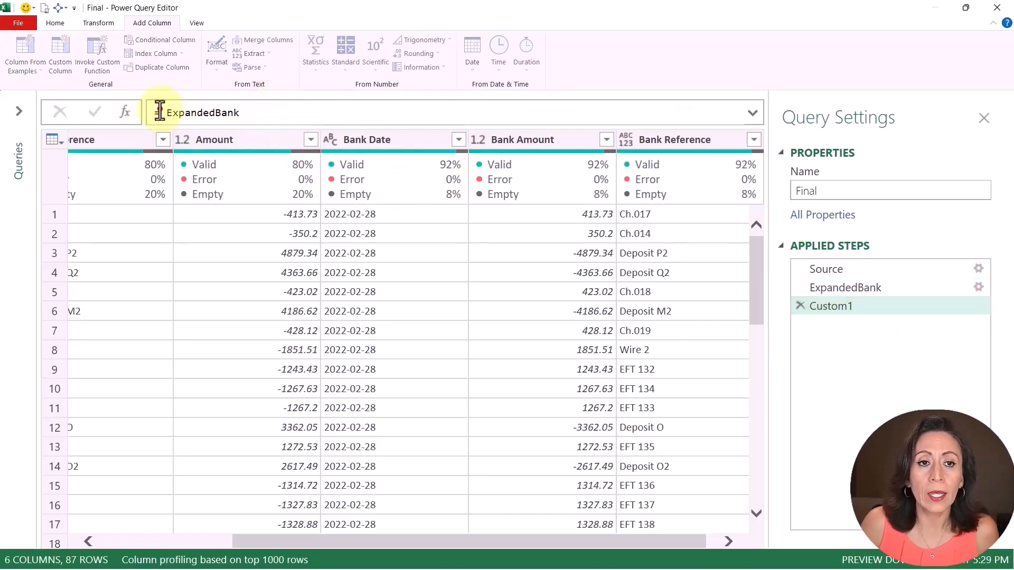
type("y")
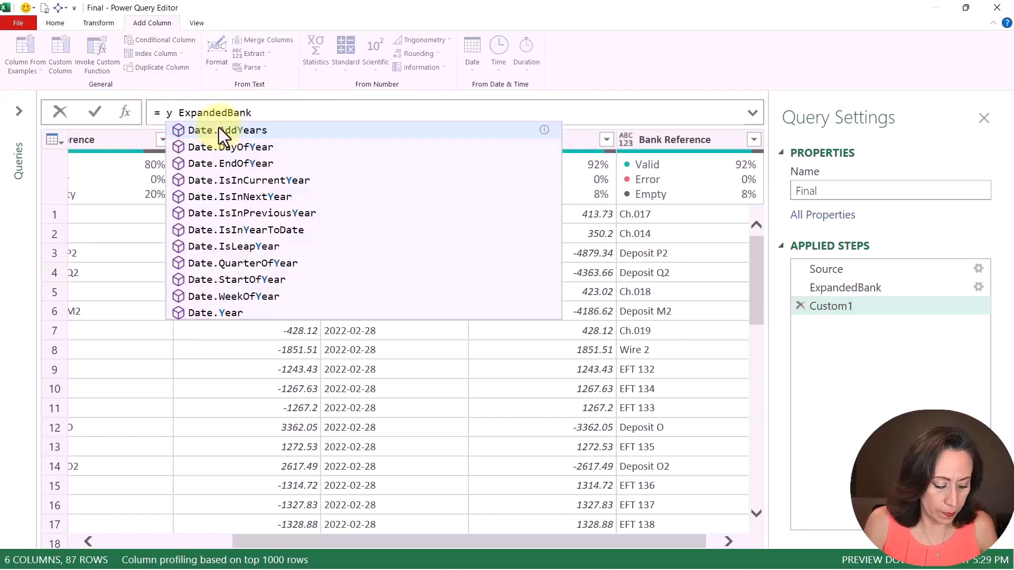
key("BackSpace")
type("tab")
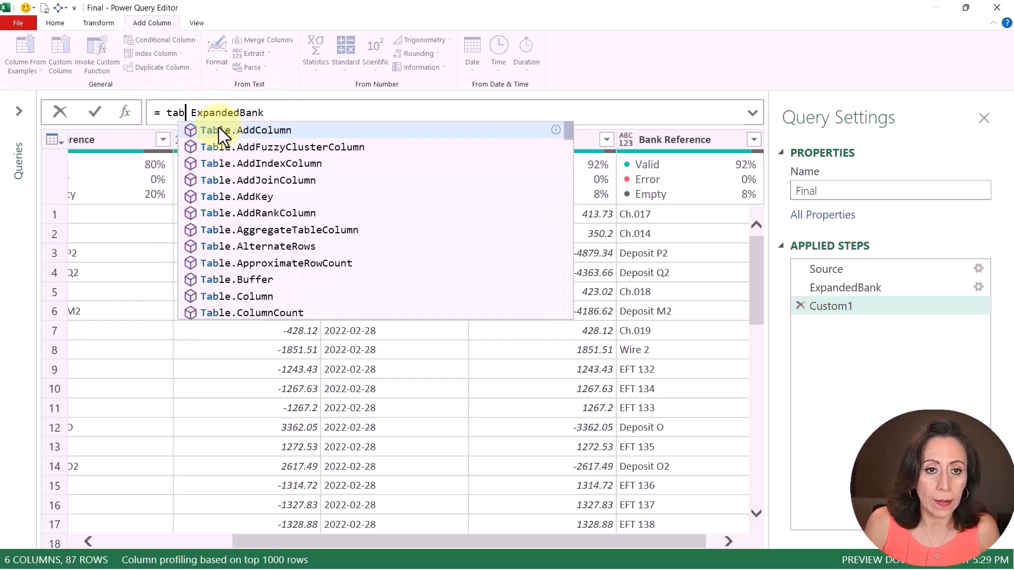
type("l")
key("Tab")
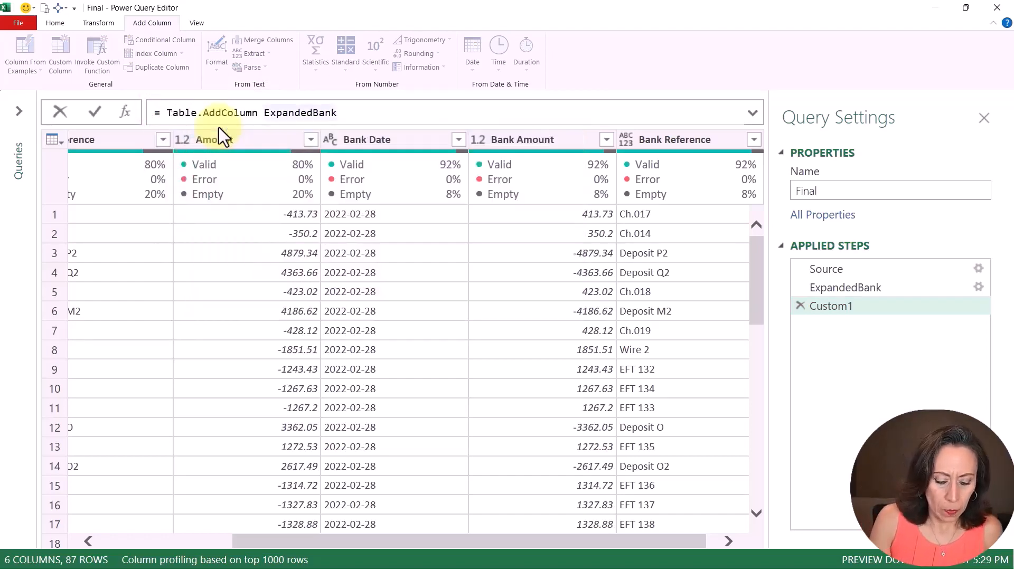
type("(")
key("End")
type(",")
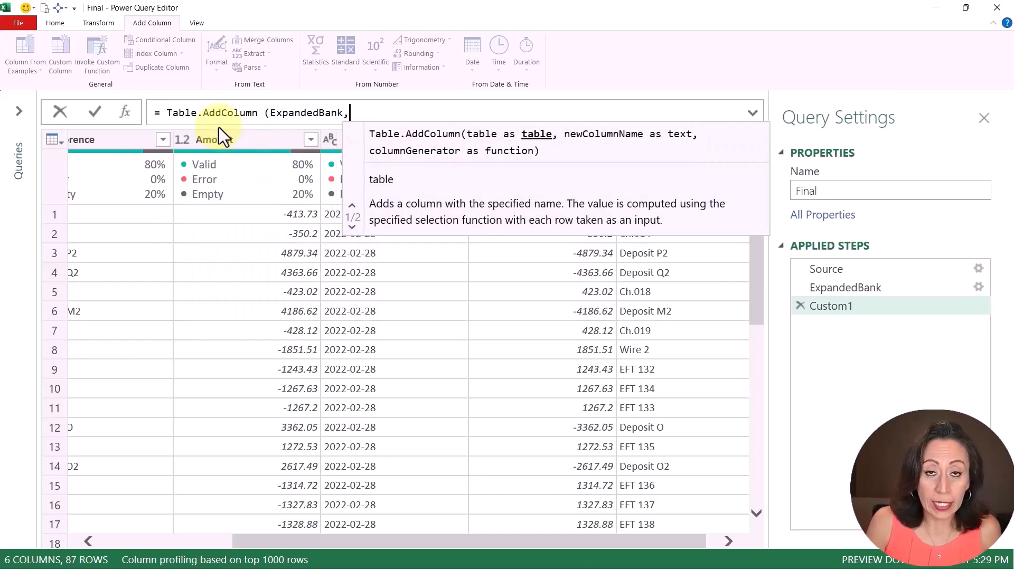
- Enter "Reference" as the new column name argument of the Table.AddColumn call, followed by a comma
type(" \"")
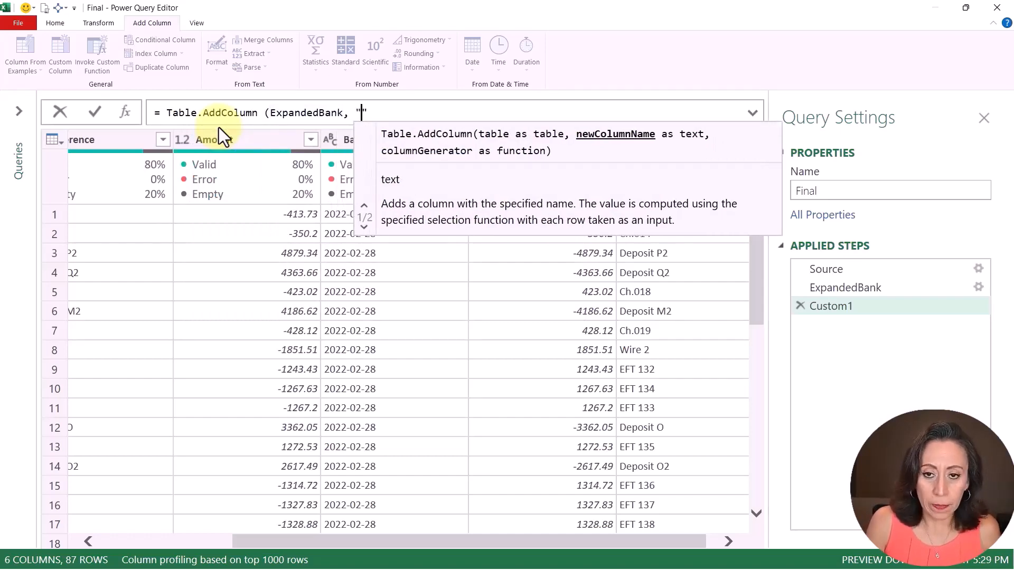
type("Refer")
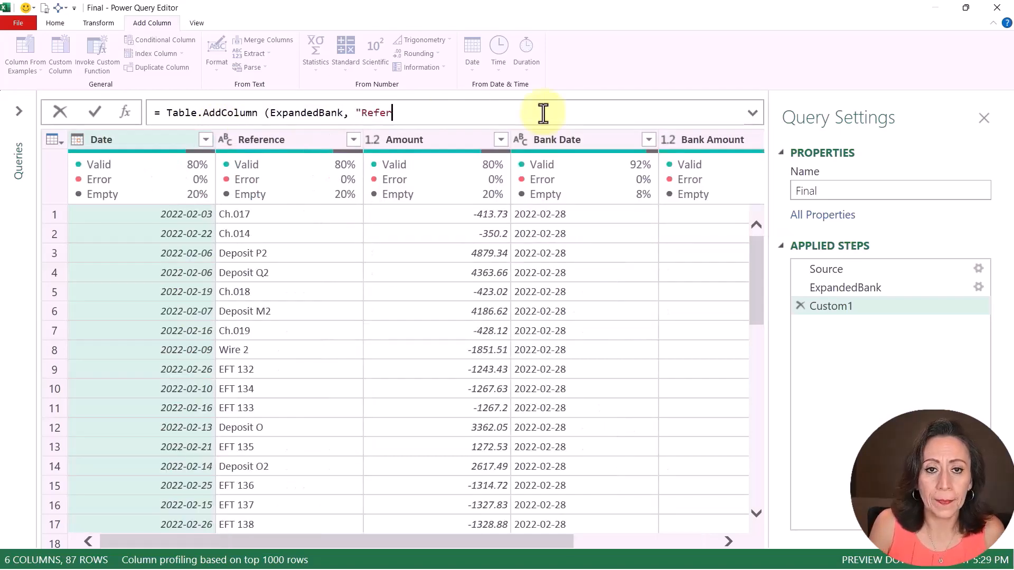
type("ence")
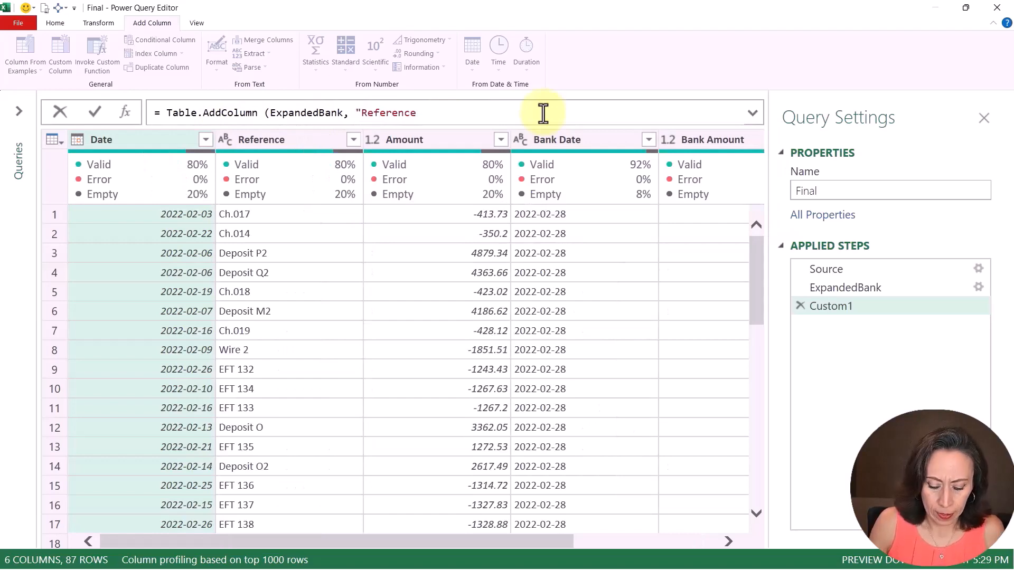
type("\",")
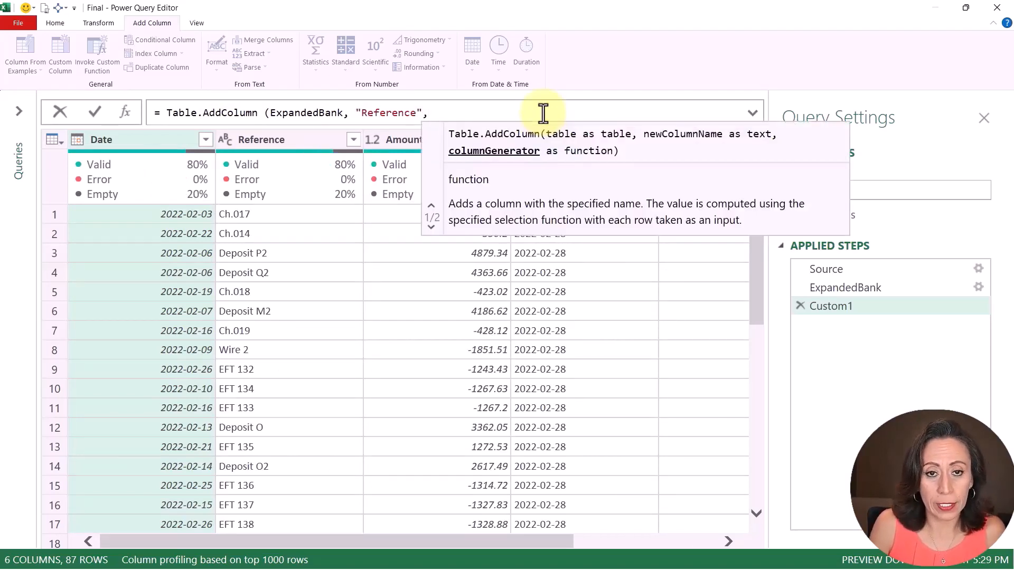
- Begin the column generator argument with the condition each if [Date] = null, with a space on both sides of the equals sign
type(" eac")
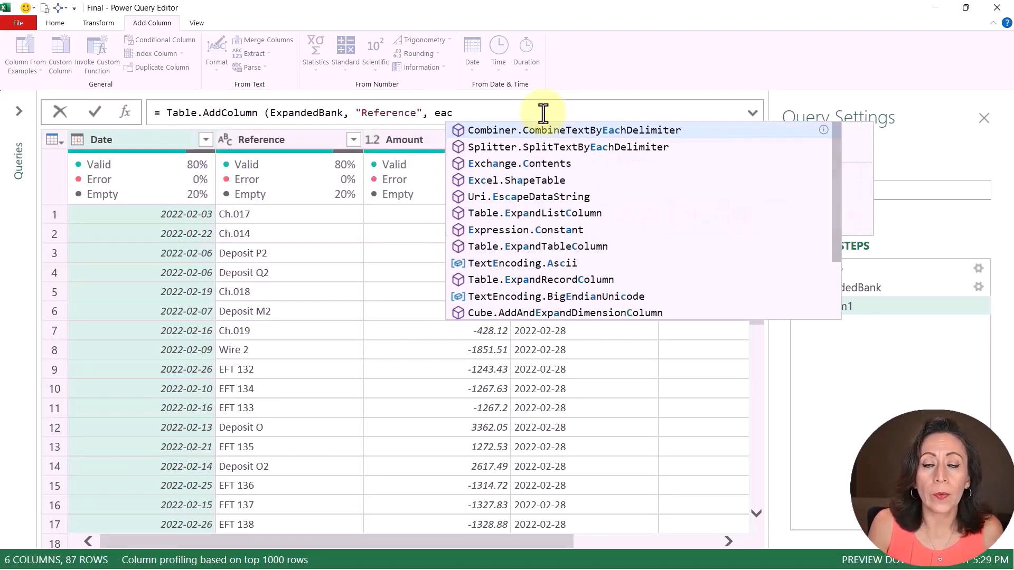
type("h ")
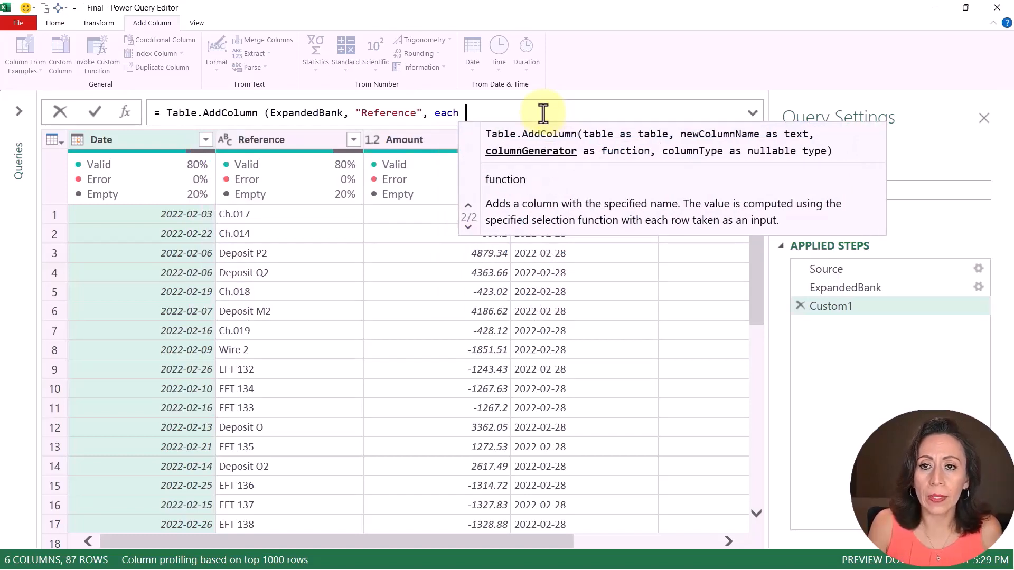
type("if ")
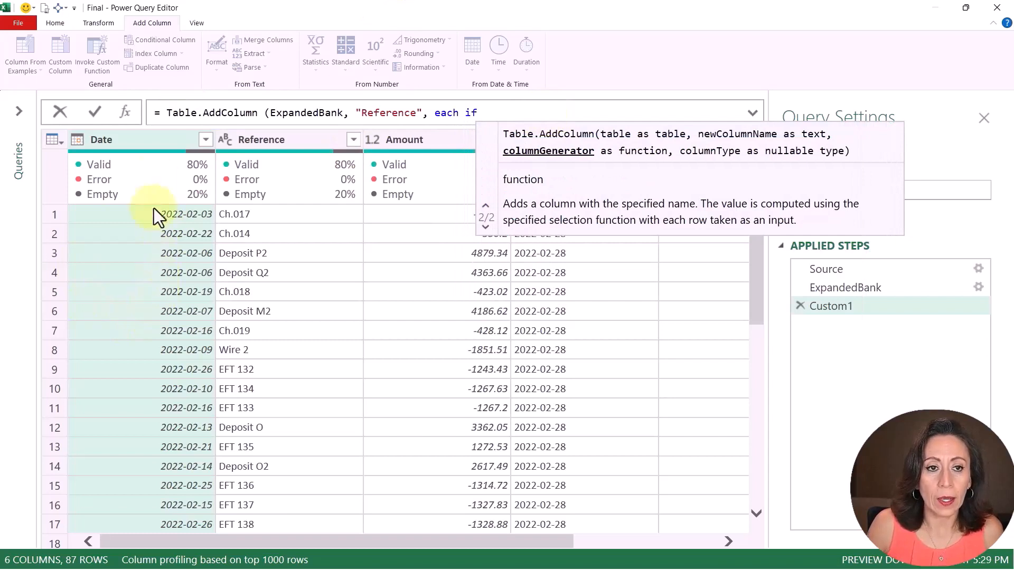
type("[Date]")
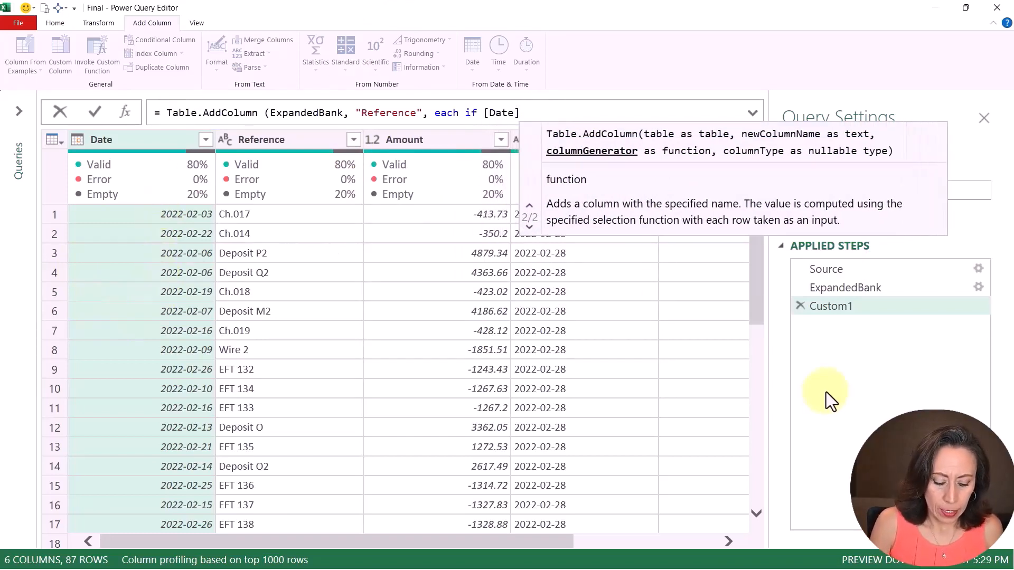
type(" =null")
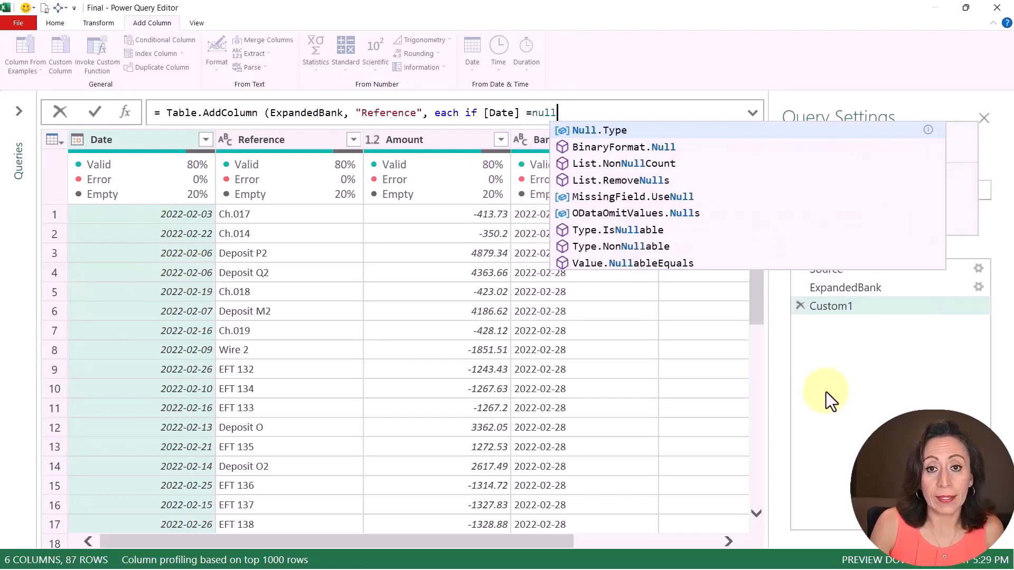
key("Left")
key("Left")
key("Left")
key("Left")
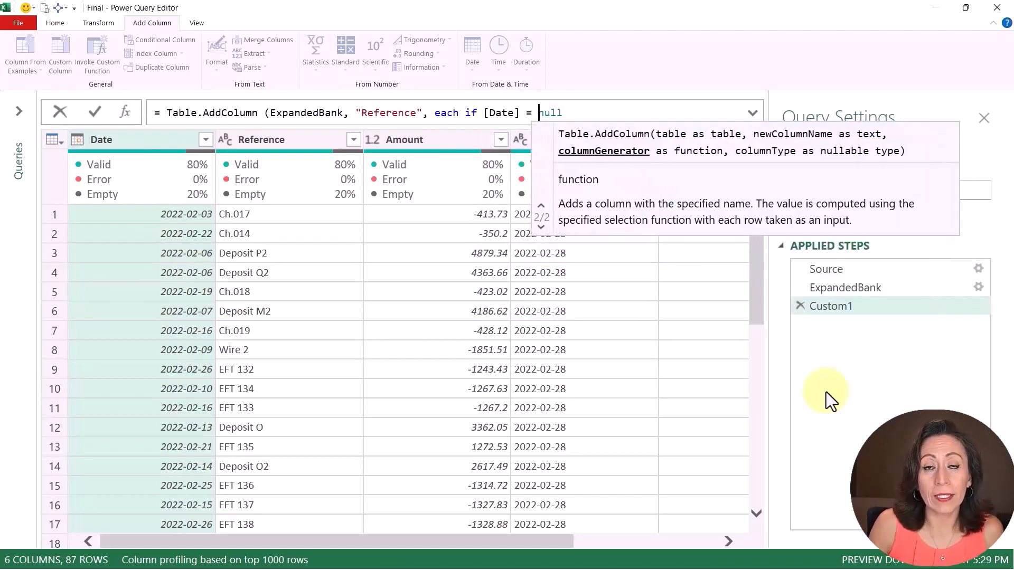
key("End")
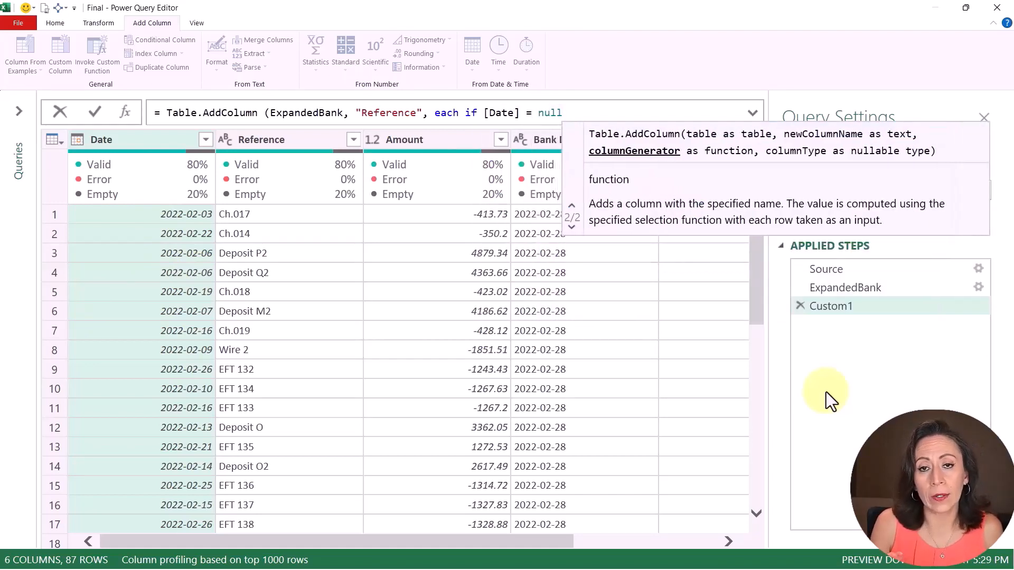
- Complete the Table.AddColumn formula so null [Date] rows return "Bank Statement" and all other rows return 1
type("then ")
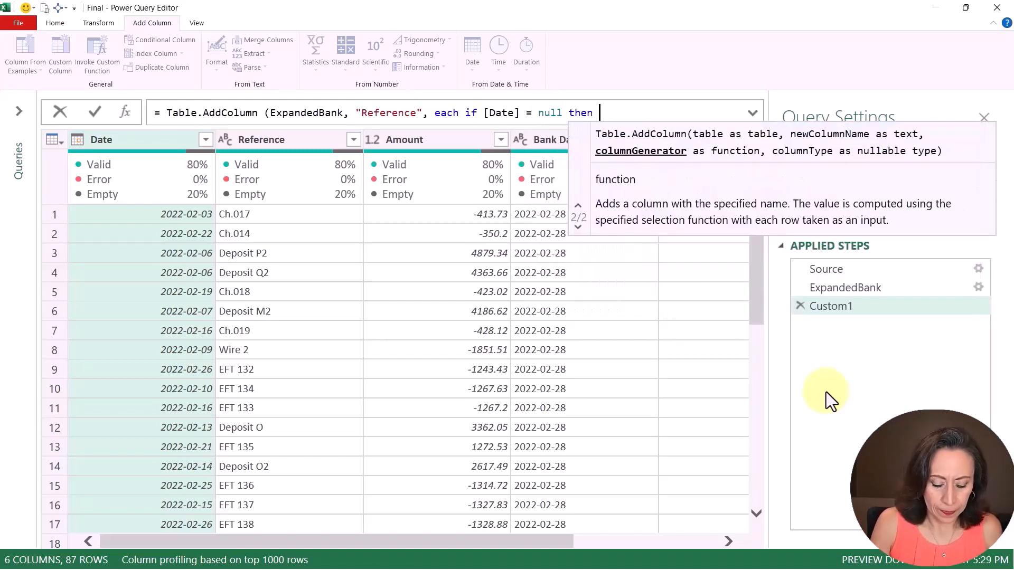
type("\"\"")
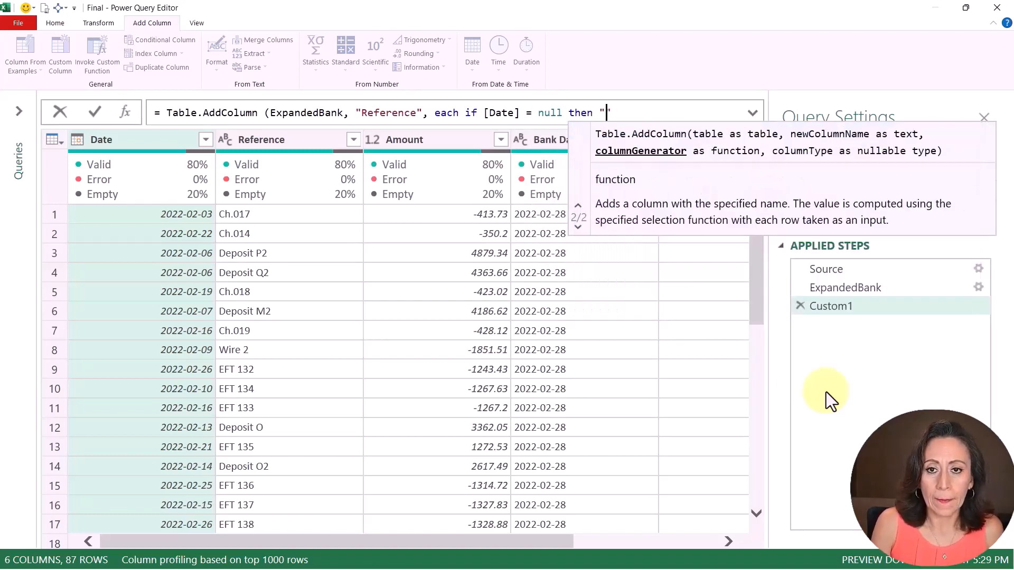
type("Bank Sta")
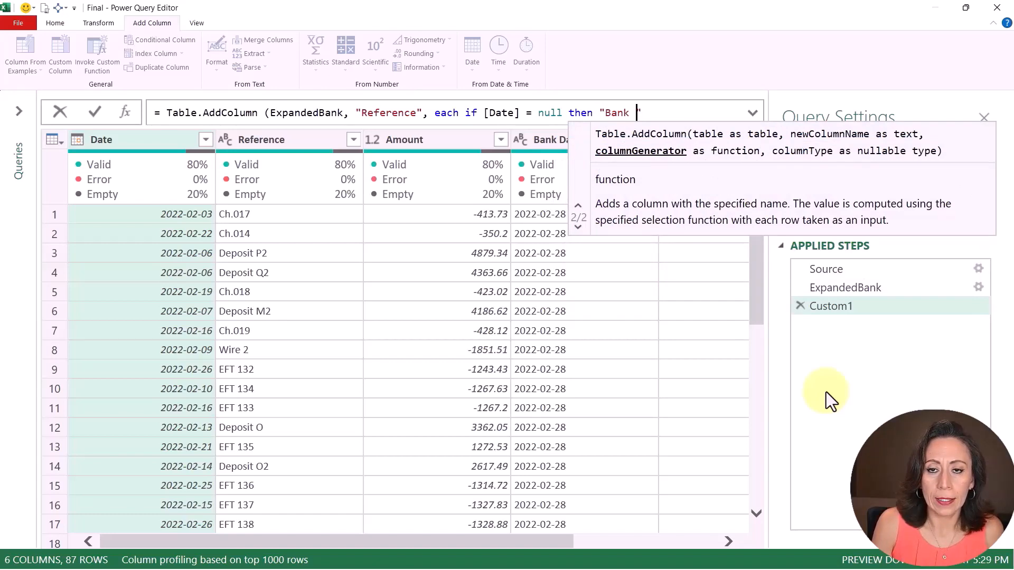
type("tement\" else")
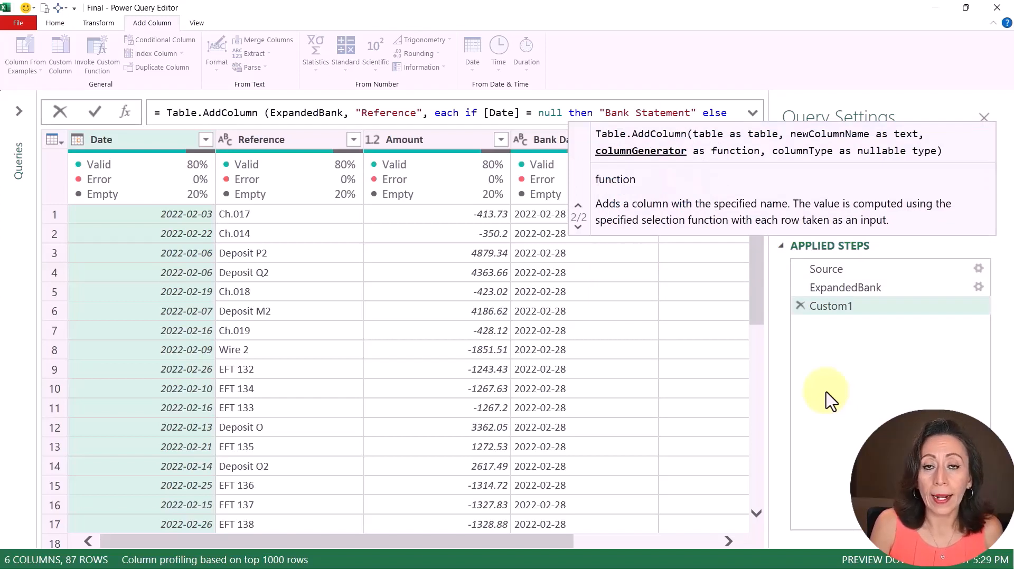
type("1)")
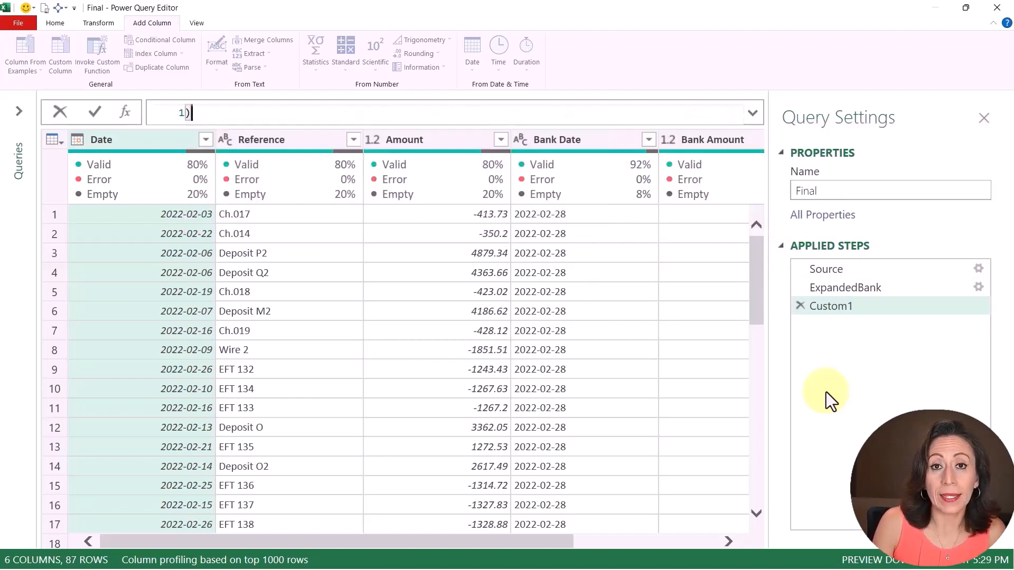
key("Return")
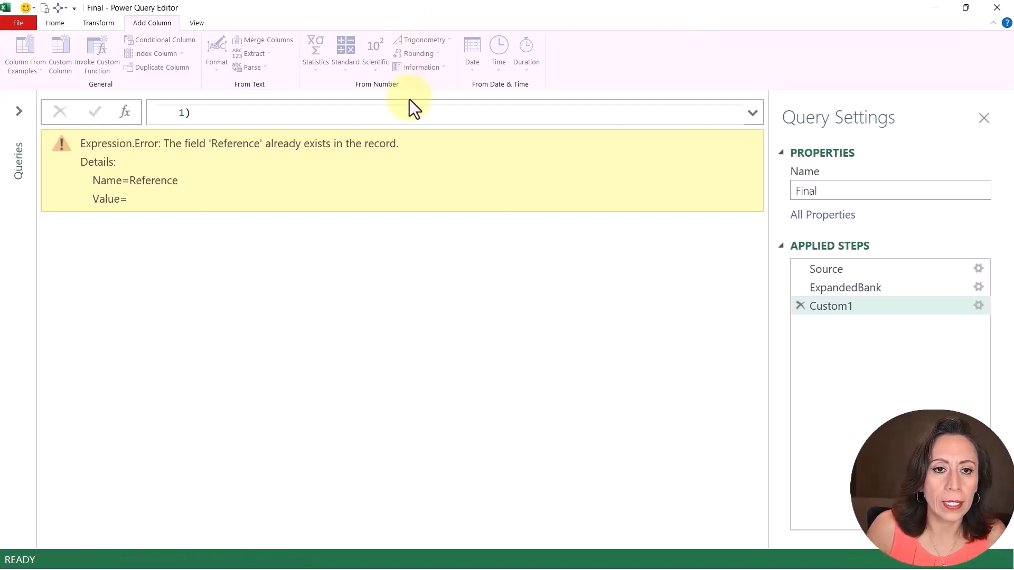
- Change the new column's name in the Table.AddColumn formula to "Difference ID"
left_click(758, 115)
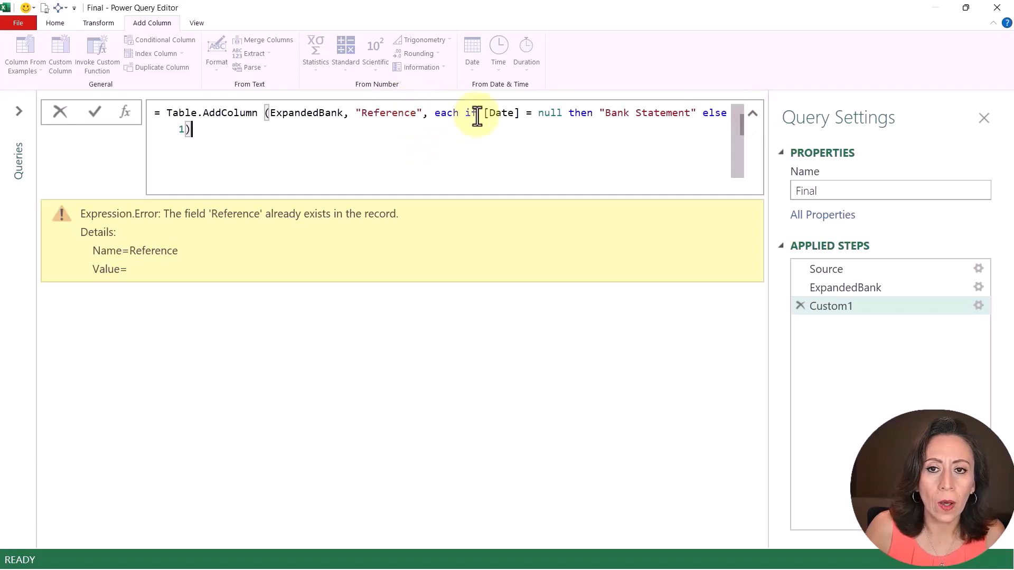
left_click_drag(364, 116, 418, 113)
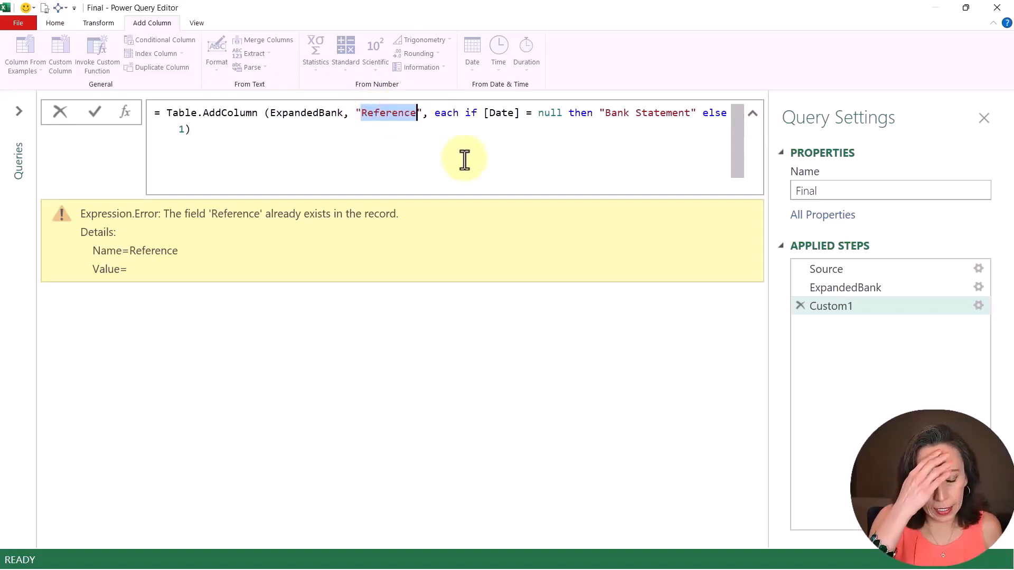
key("BackSpace")
type("Differenc")
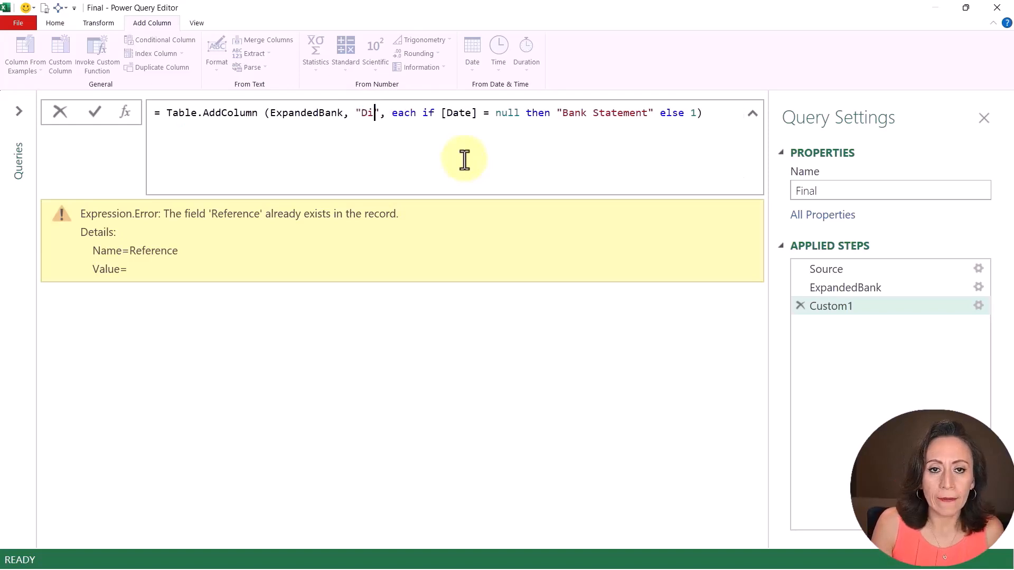
type("e ")
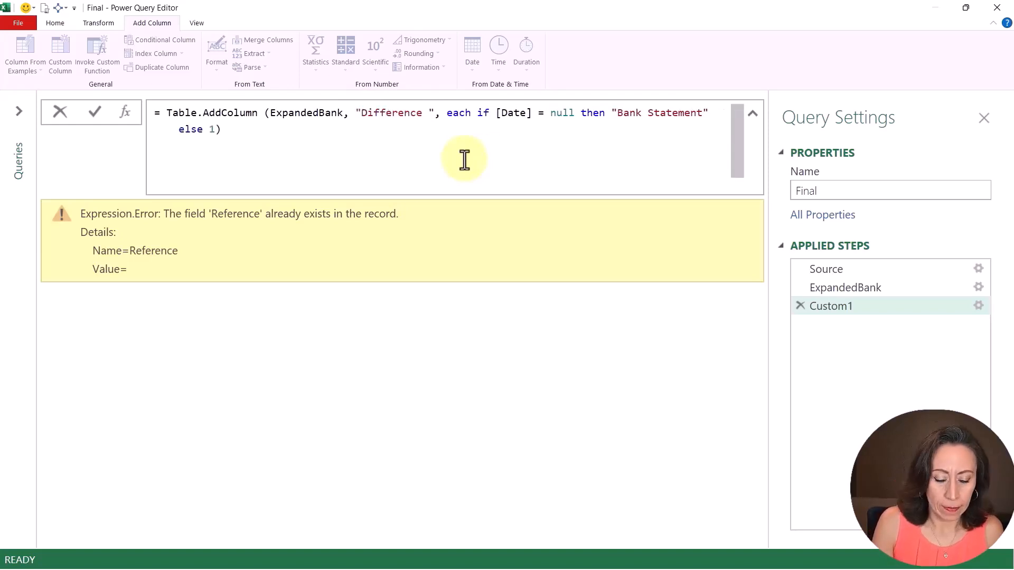
type("ID")
key("Return")
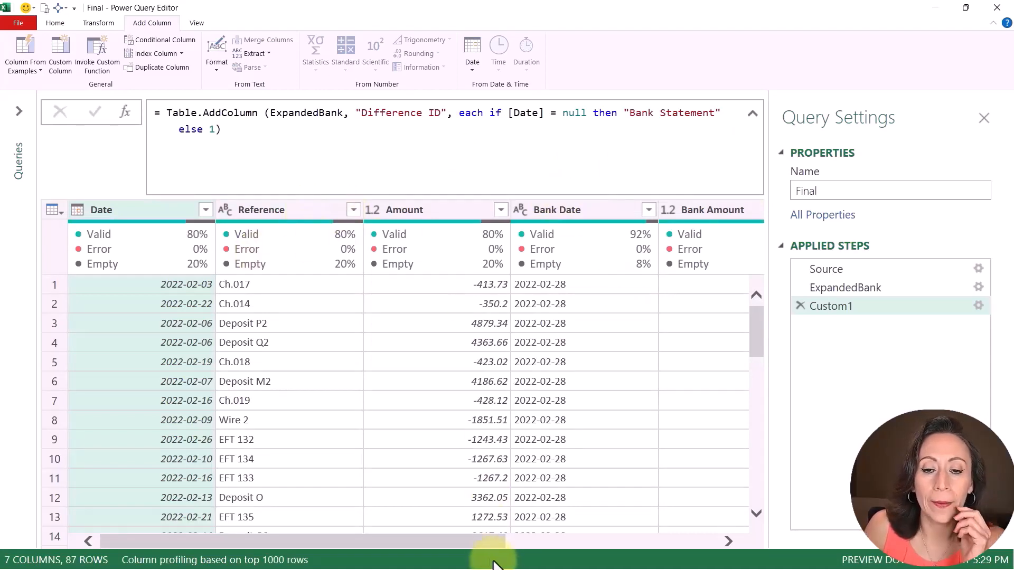
- Examine row 23, where Date is null, and check its value in the Difference ID column
left_click_drag(480, 541, 737, 563)
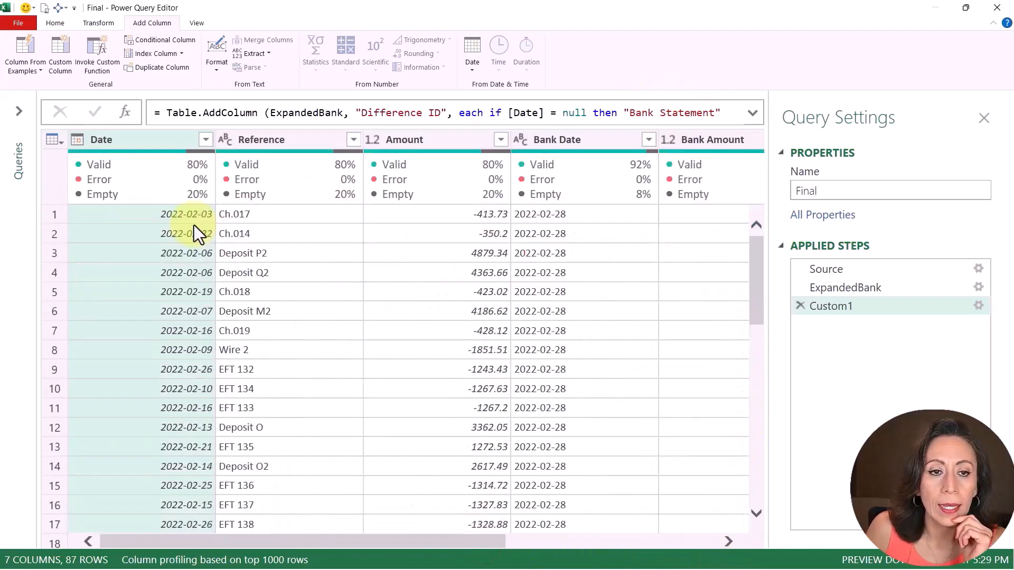
scroll(194, 226, "down", 5)
scroll(194, 232, "down", 2)
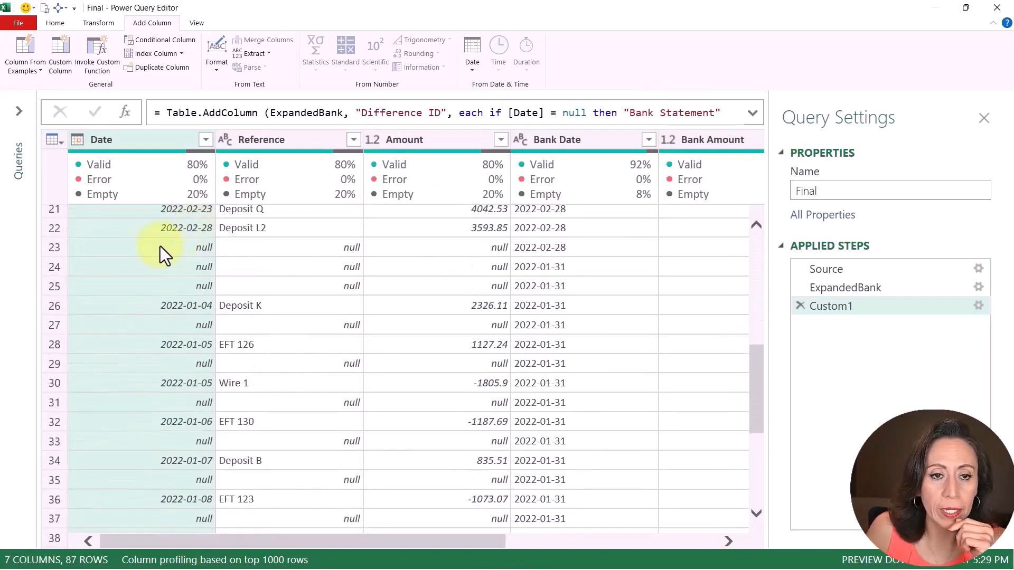
left_click(47, 247)
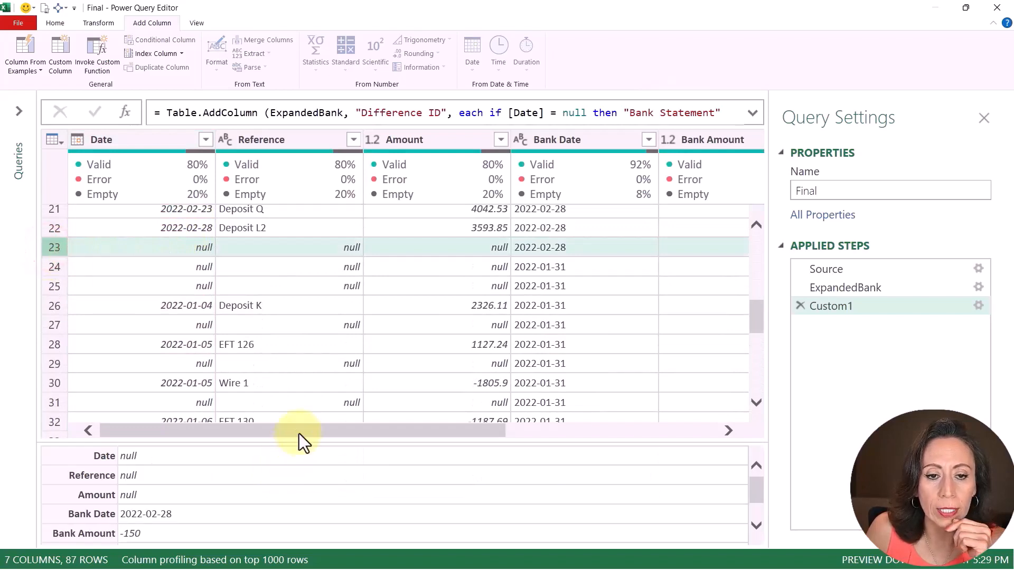
left_click_drag(299, 433, 626, 446)
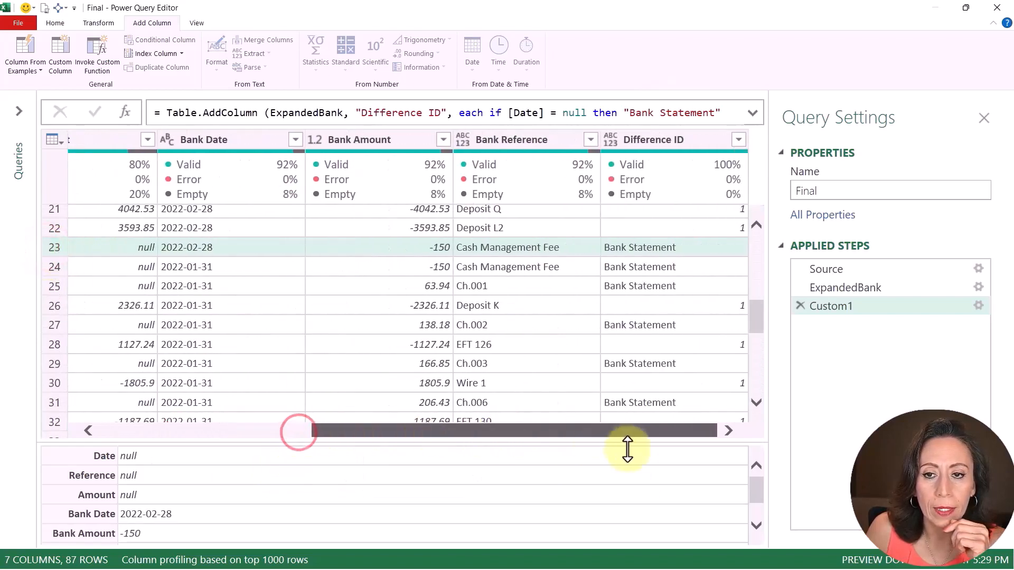
left_click(700, 247)
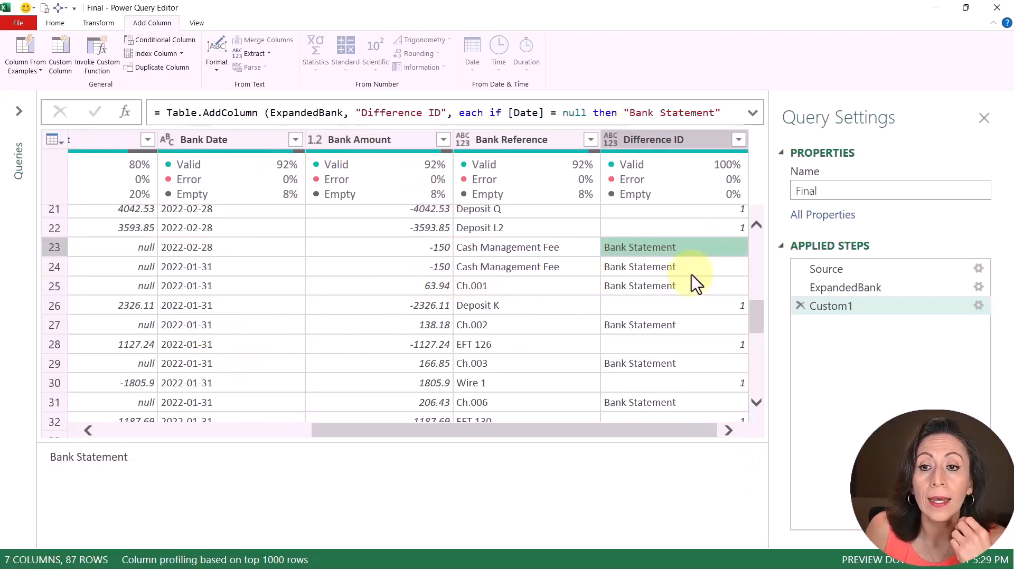
- Extend the Difference ID formula with else if [Bank Date] = null then "Our Books", keeping else 1 as the fallback
left_click(751, 115)
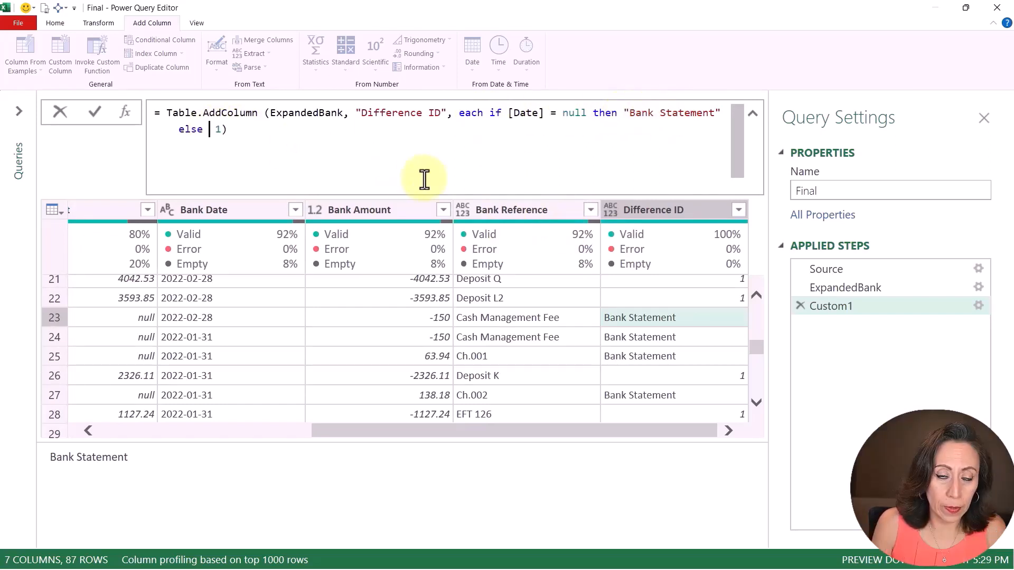
type("if ")
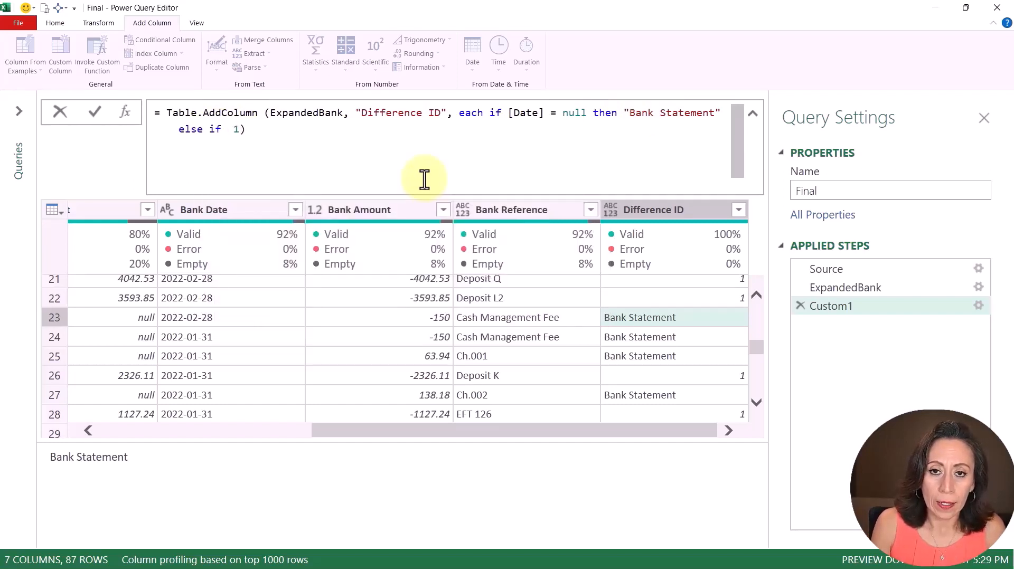
type("[Bank")
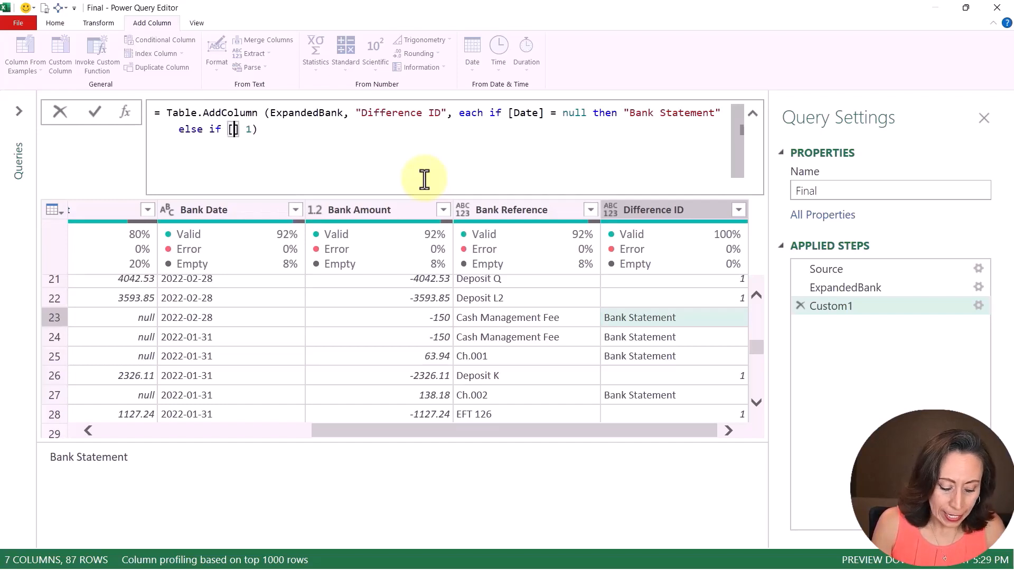
type(" Date")
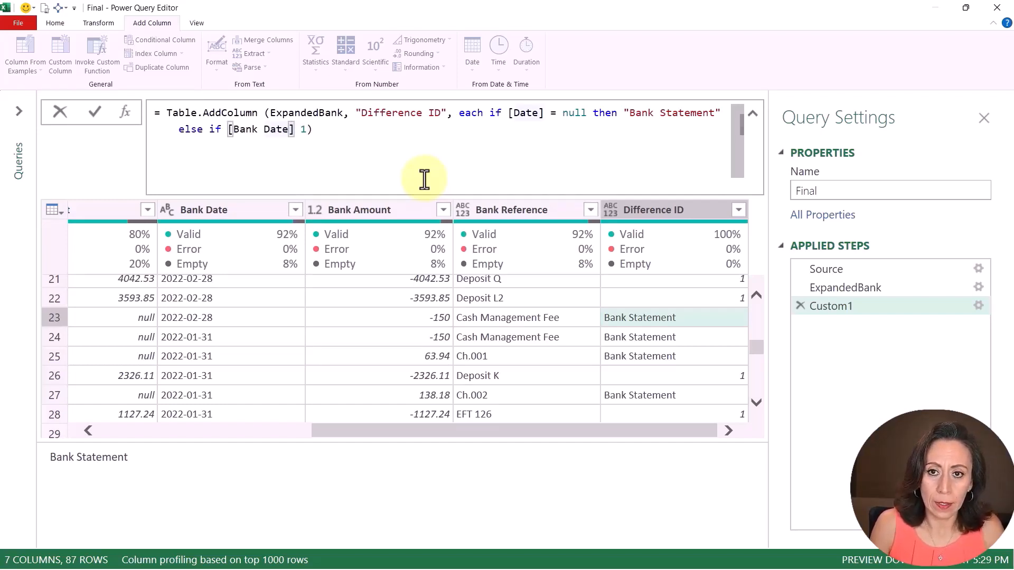
type("] ")
type("= nu")
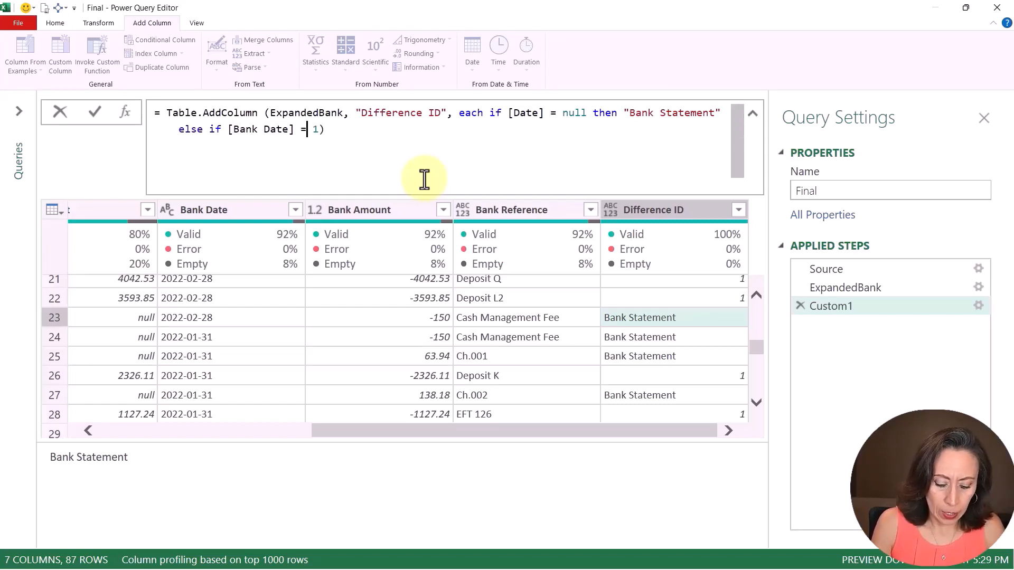
type("ll ")
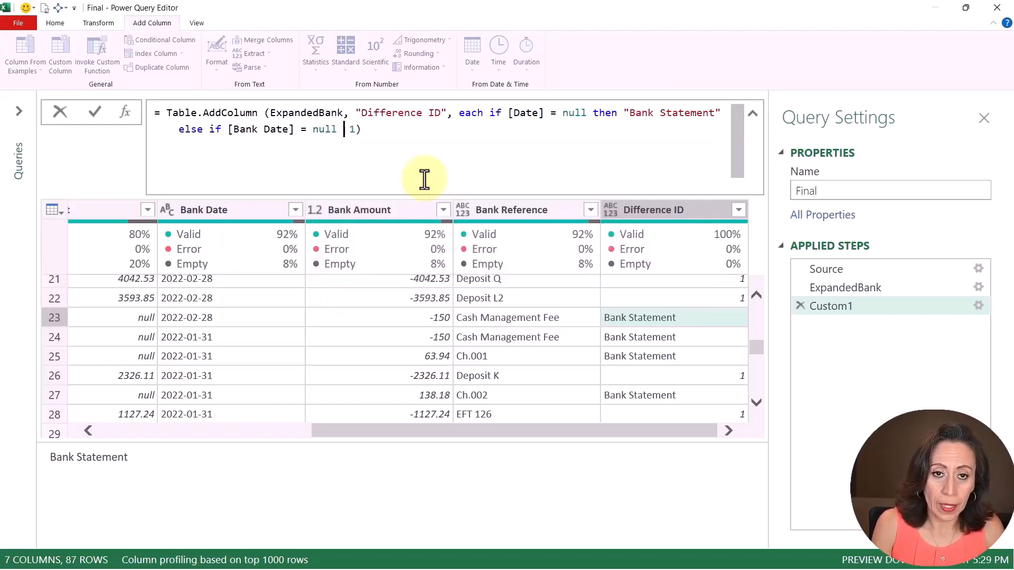
type("then ")
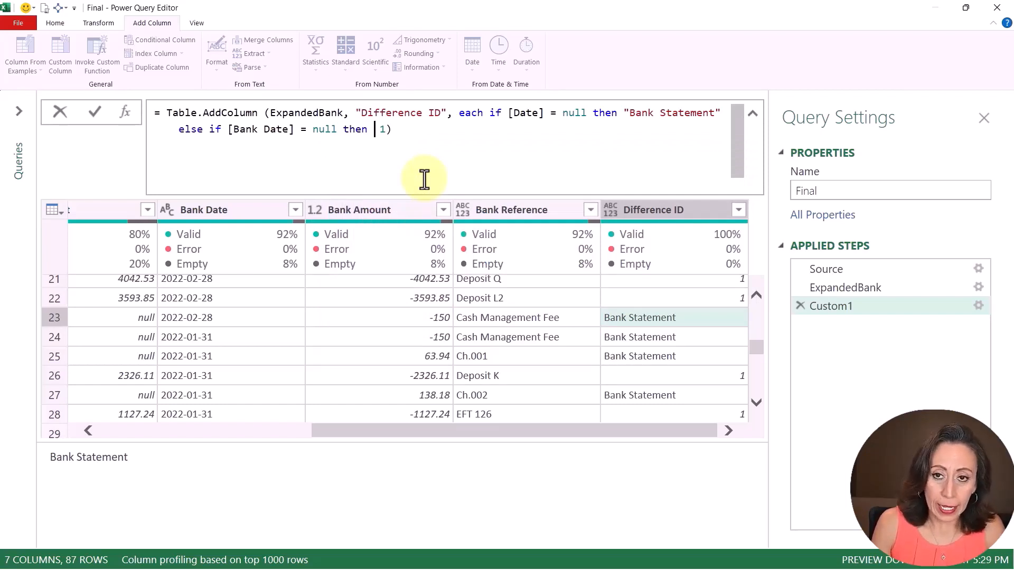
type("\"")
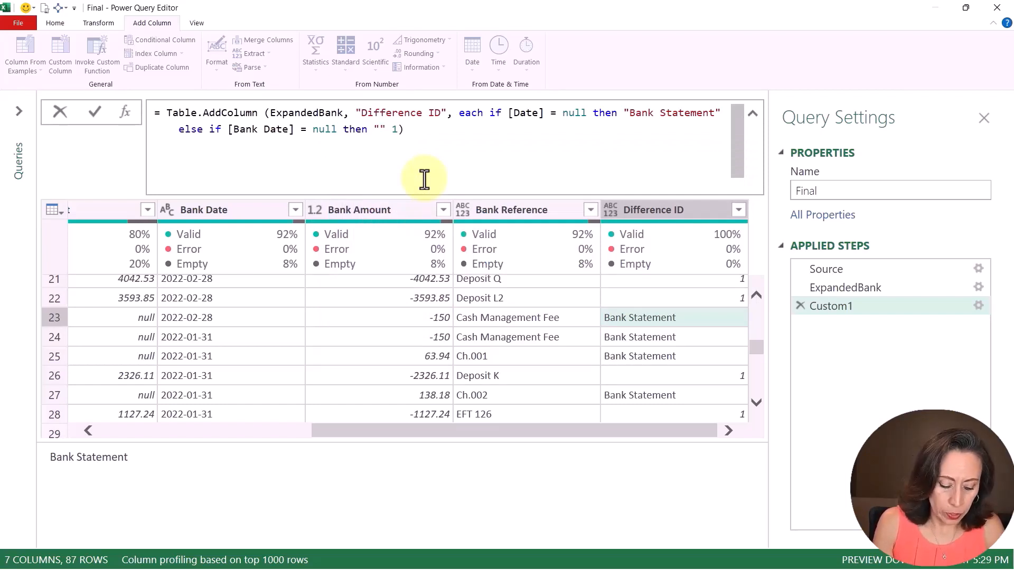
type("Our Book")
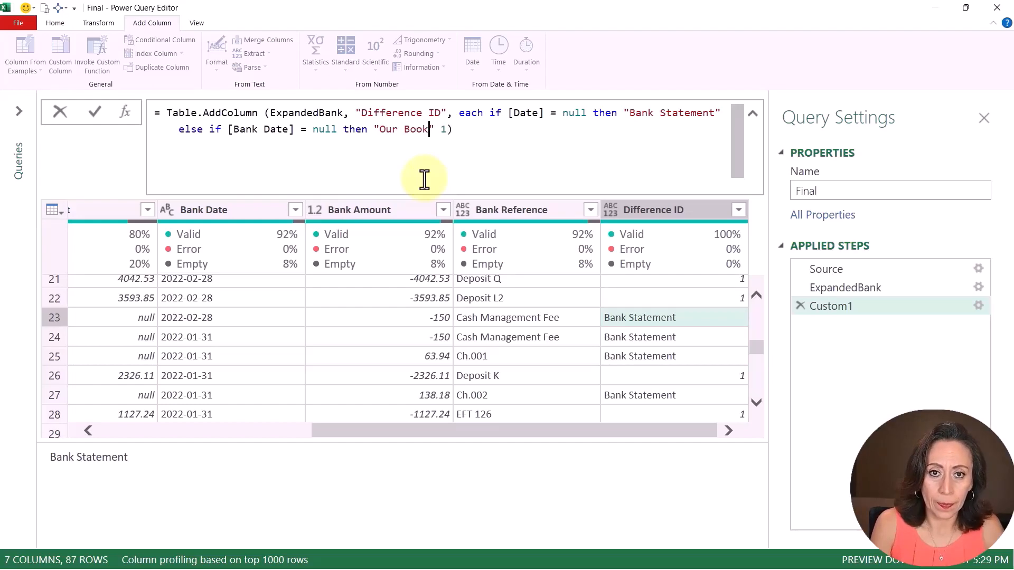
type("s\" else")
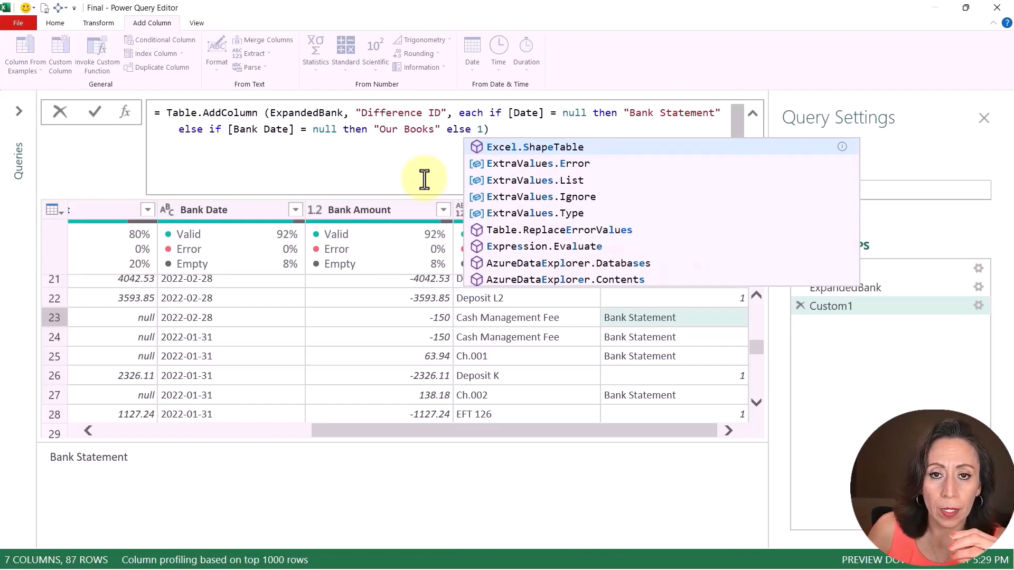
key("Return")
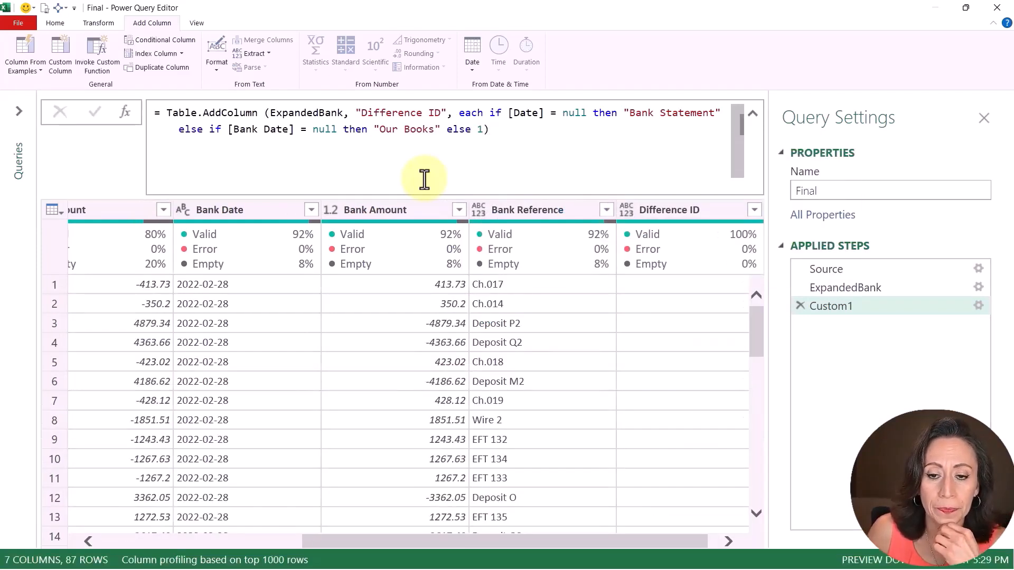
- Check the Difference ID values down to the last rows, inspecting row 81 where Bank Date is null
left_click_drag(676, 540, 687, 540)
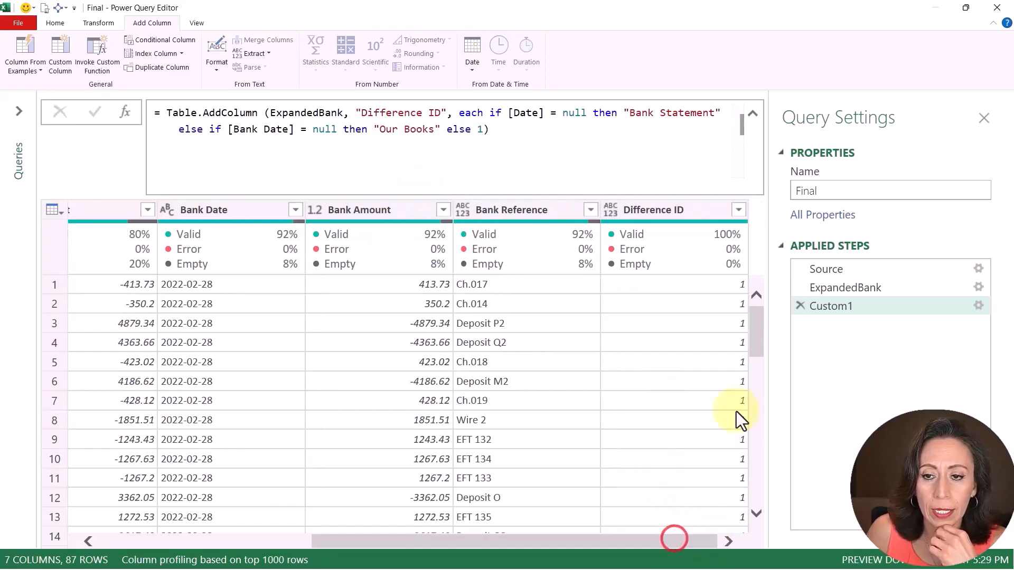
left_click_drag(757, 331, 756, 401)
scroll(609, 424, "down", 14)
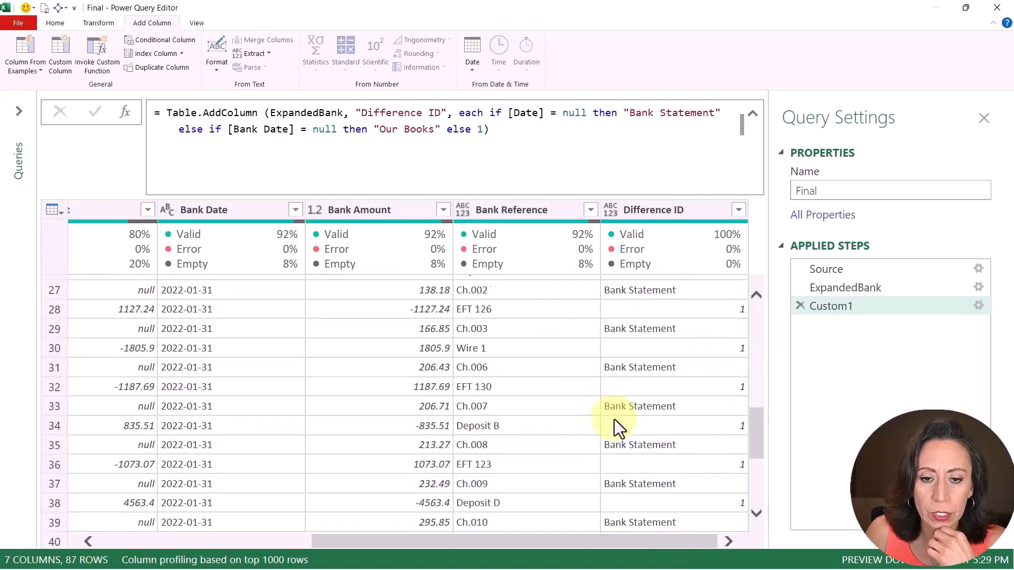
scroll(607, 427, "down", 5)
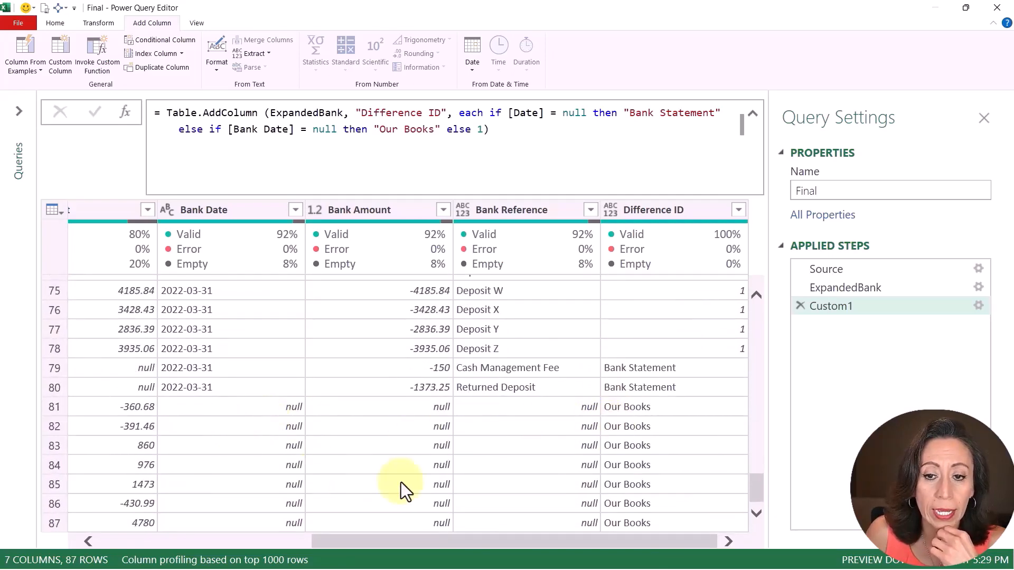
left_click(663, 412)
left_click(59, 409)
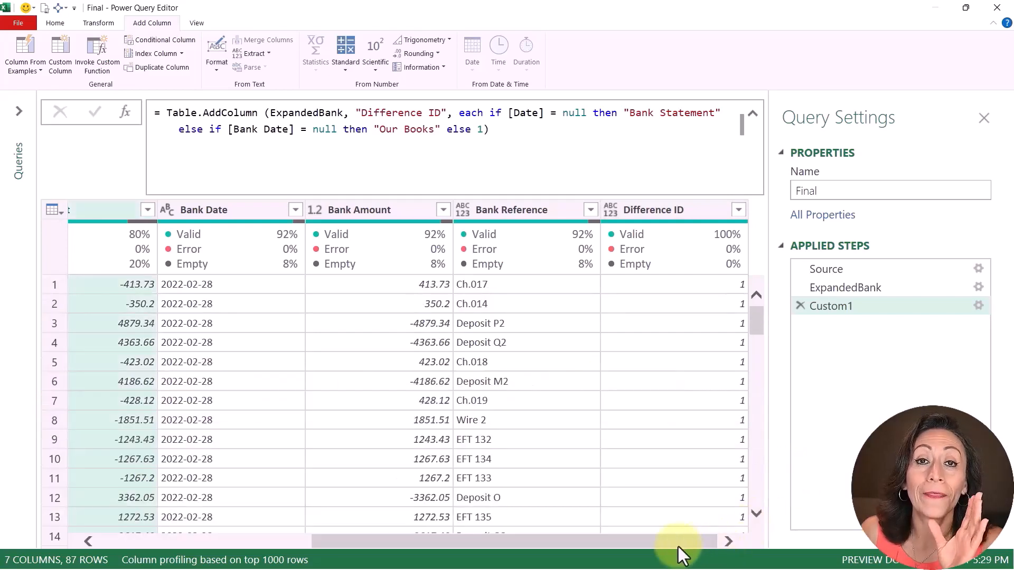
- Compare the values in the Amount and Bank Amount columns row by row
left_click_drag(678, 547, 467, 549)
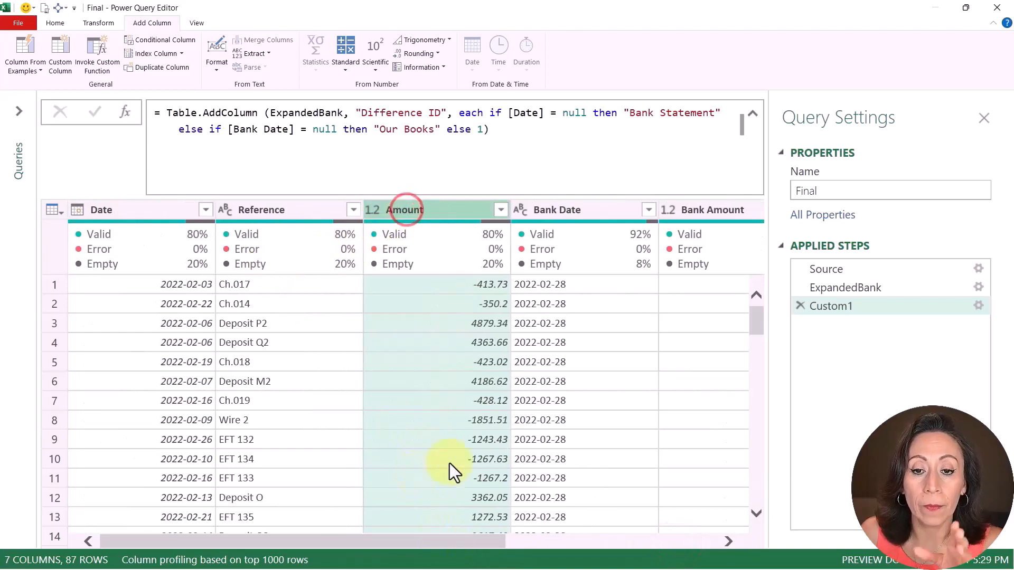
left_click(721, 211)
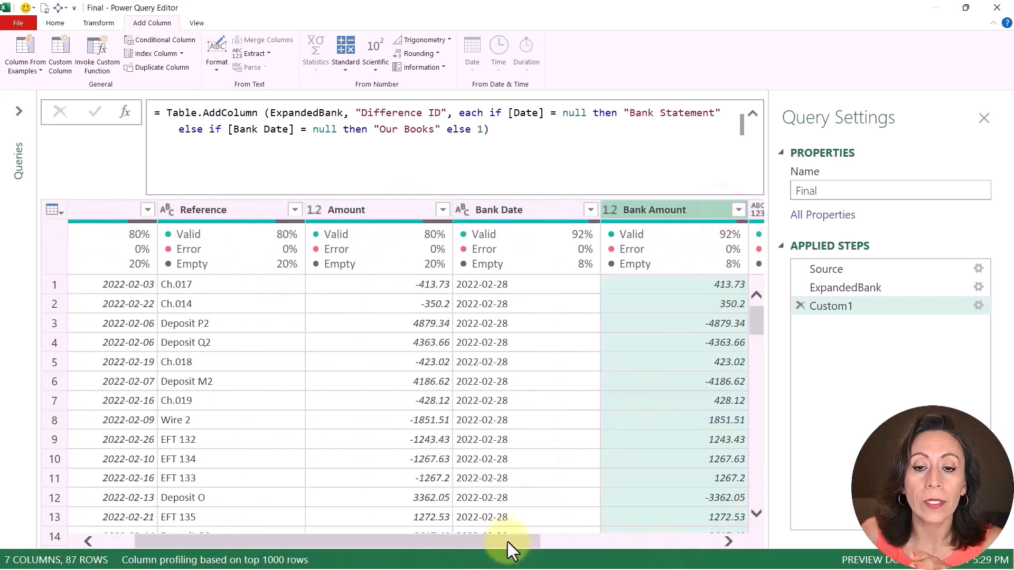
left_click_drag(508, 538, 542, 536)
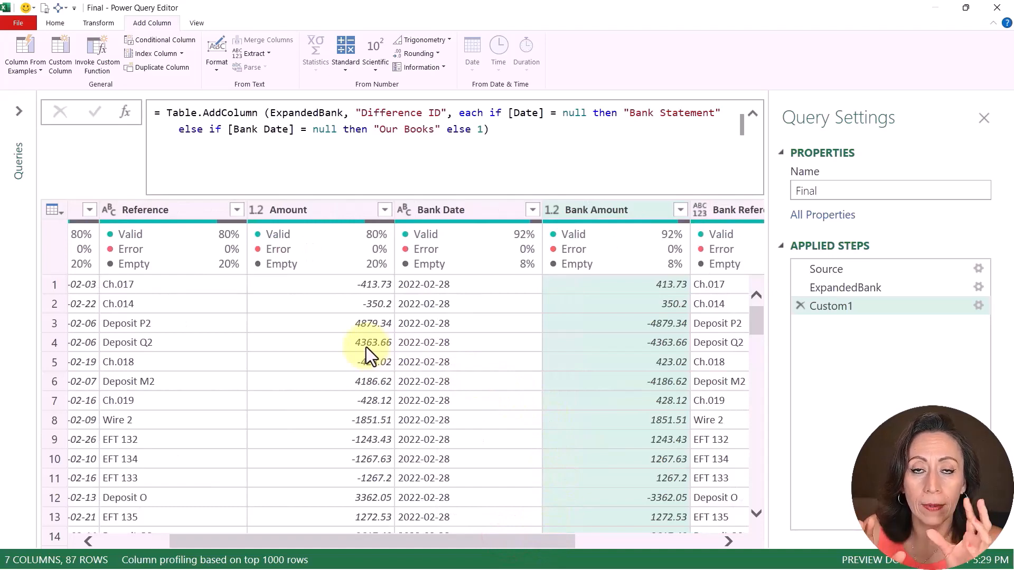
scroll(370, 346, "down", 7)
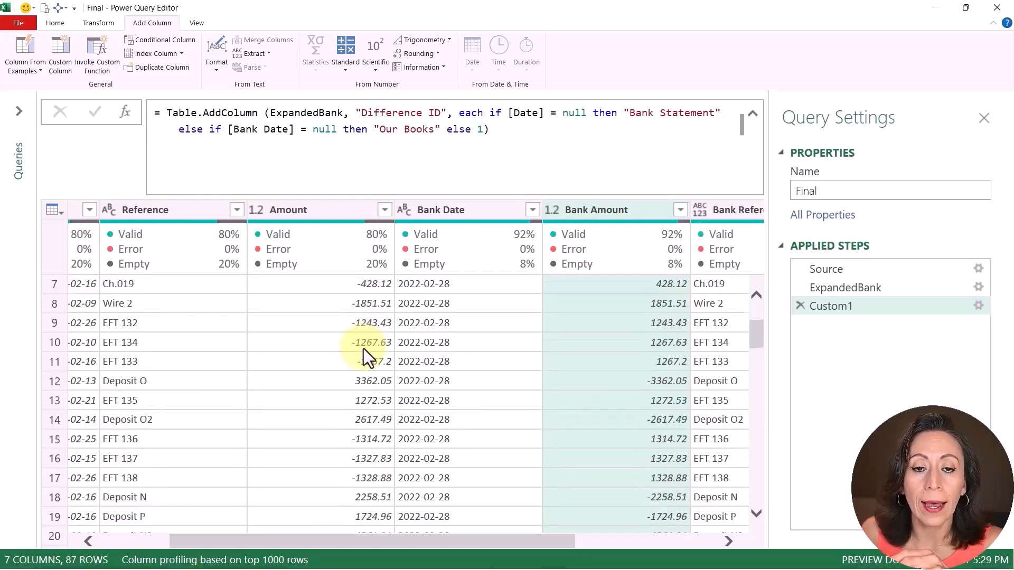
- Replace the null values in the Amount column with 0
left_click(362, 327)
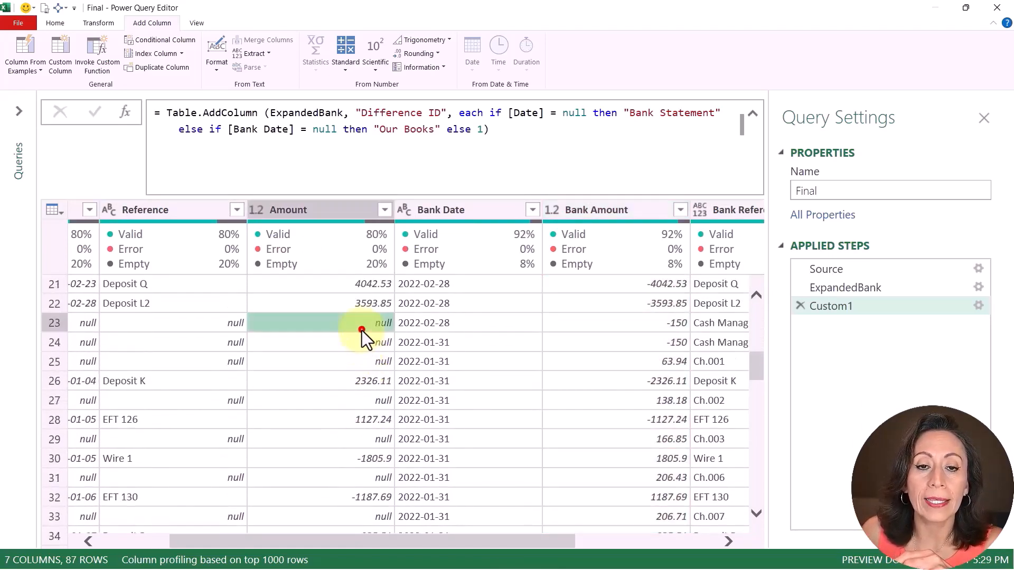
left_click(347, 344)
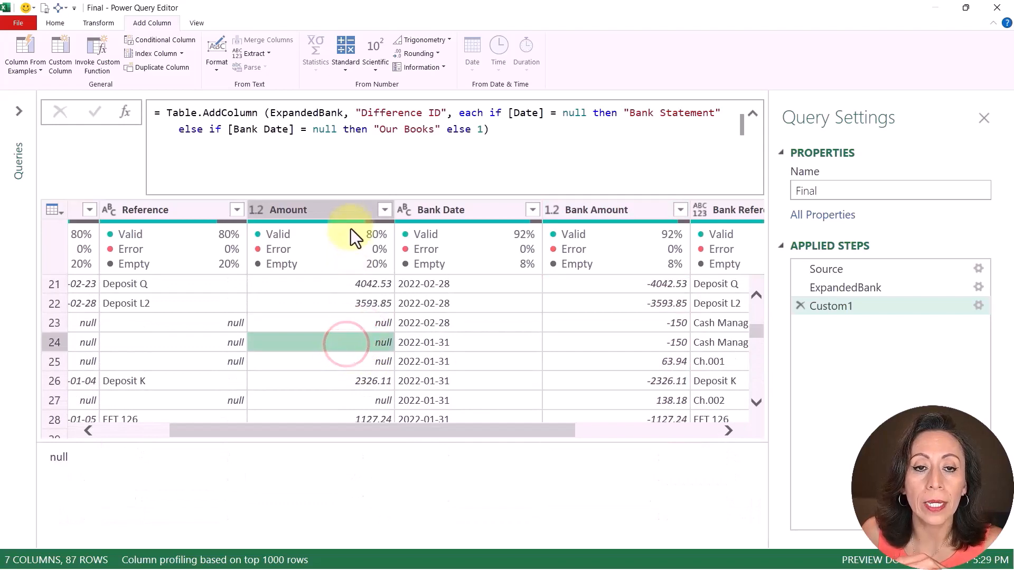
left_click(348, 210)
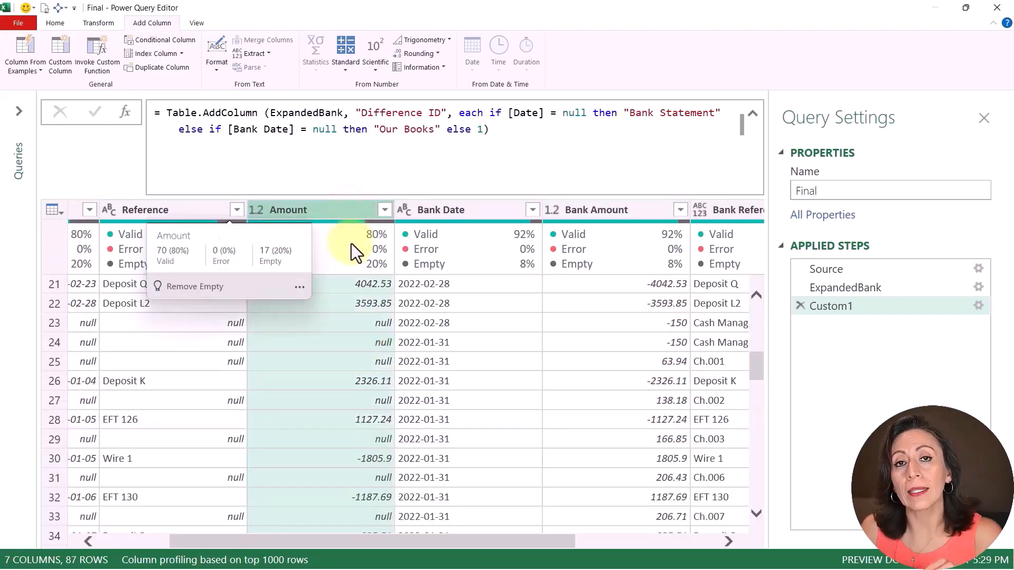
mouse_move(398, 235)
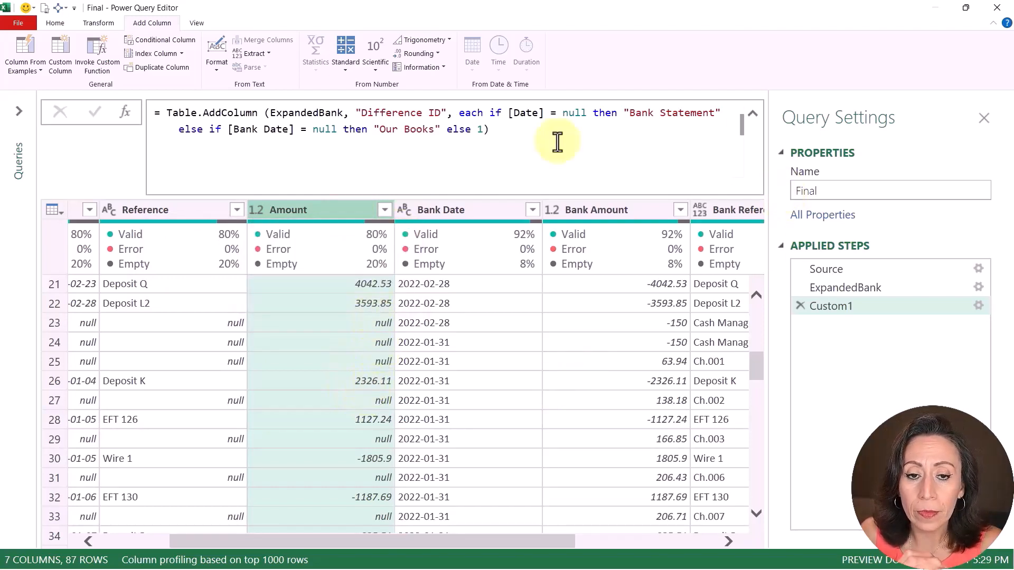
right_click(330, 211)
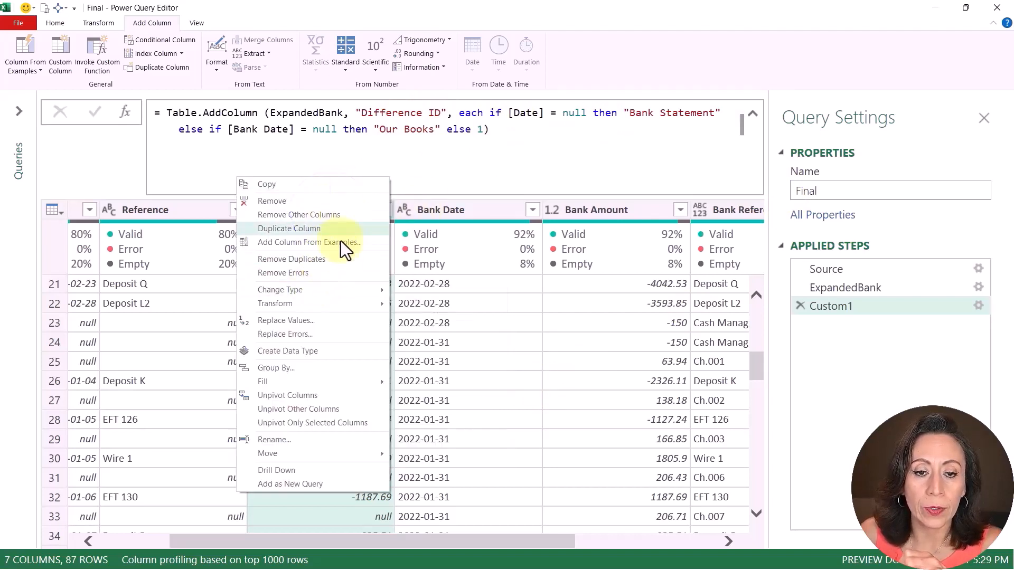
left_click(321, 321)
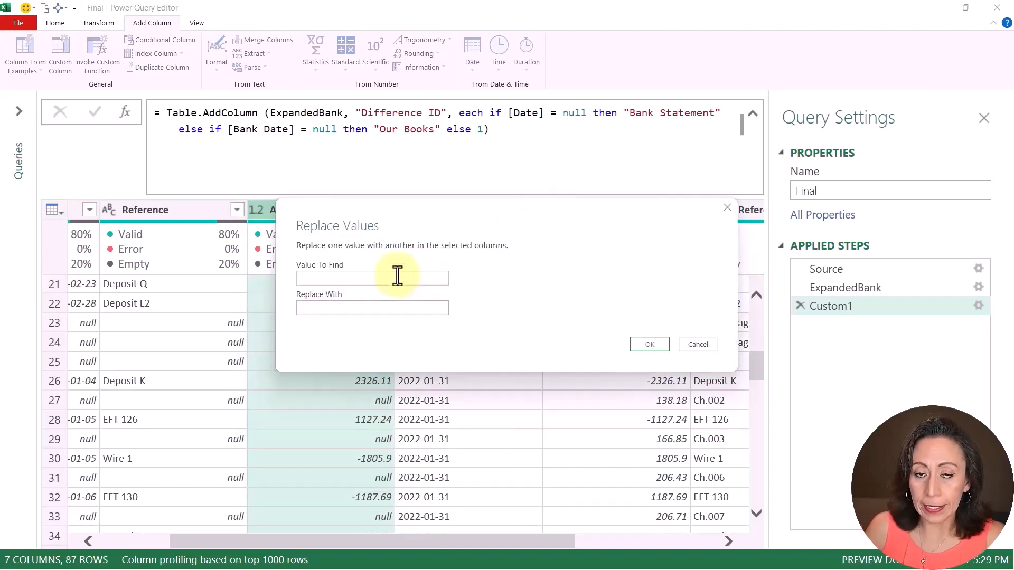
type("0")
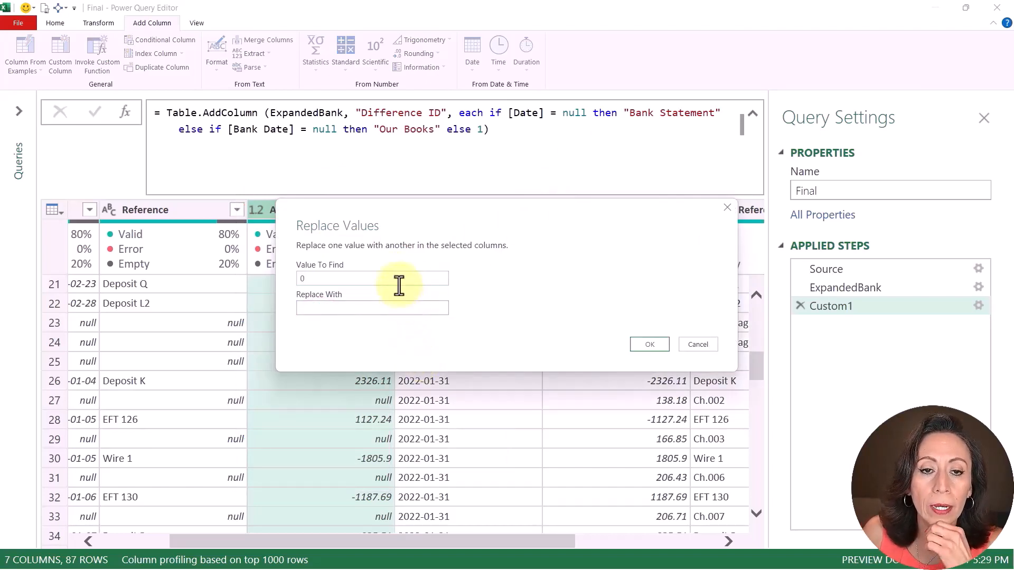
key("BackSpace")
type("null")
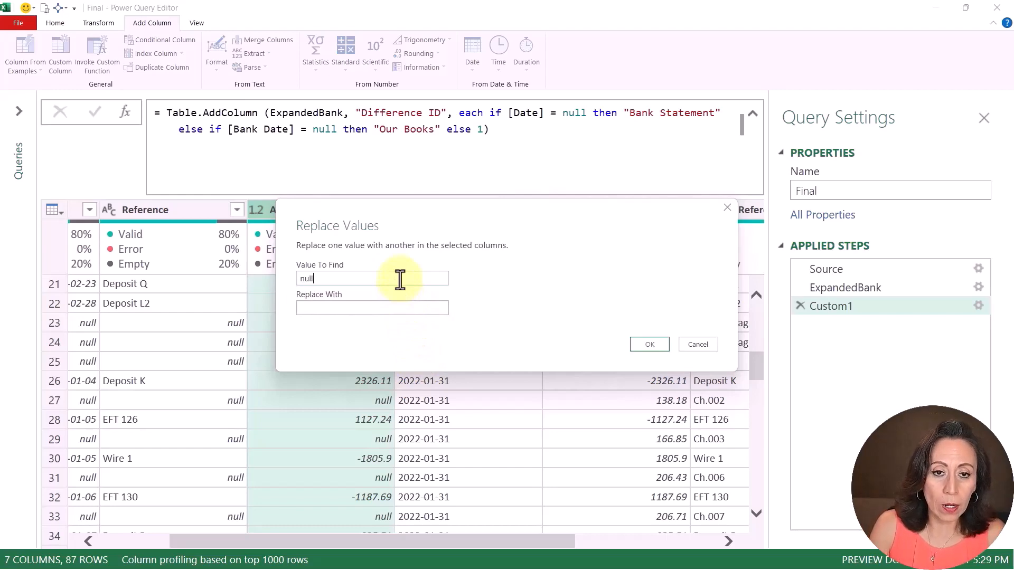
key("Tab")
type("0")
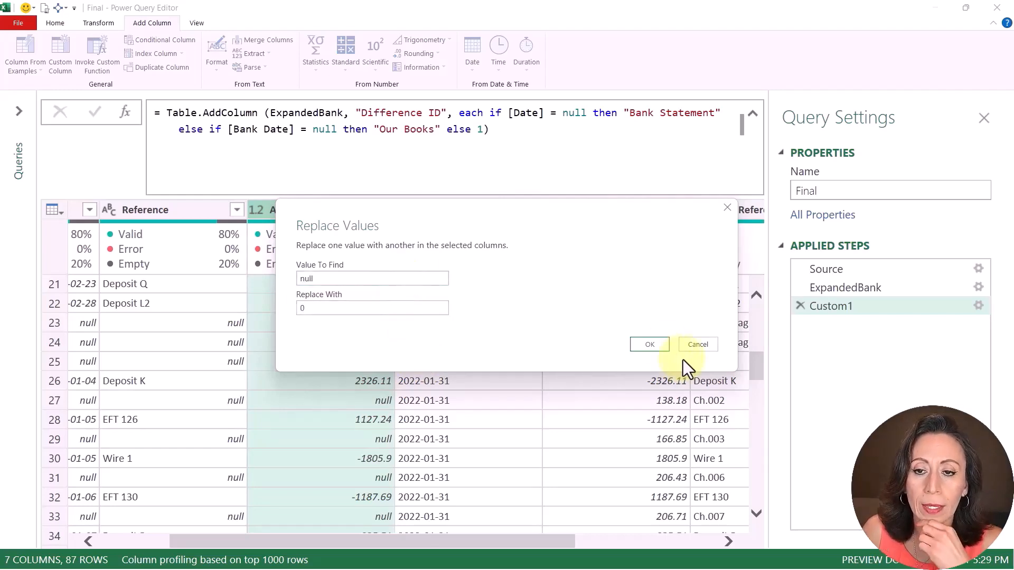
left_click(664, 341)
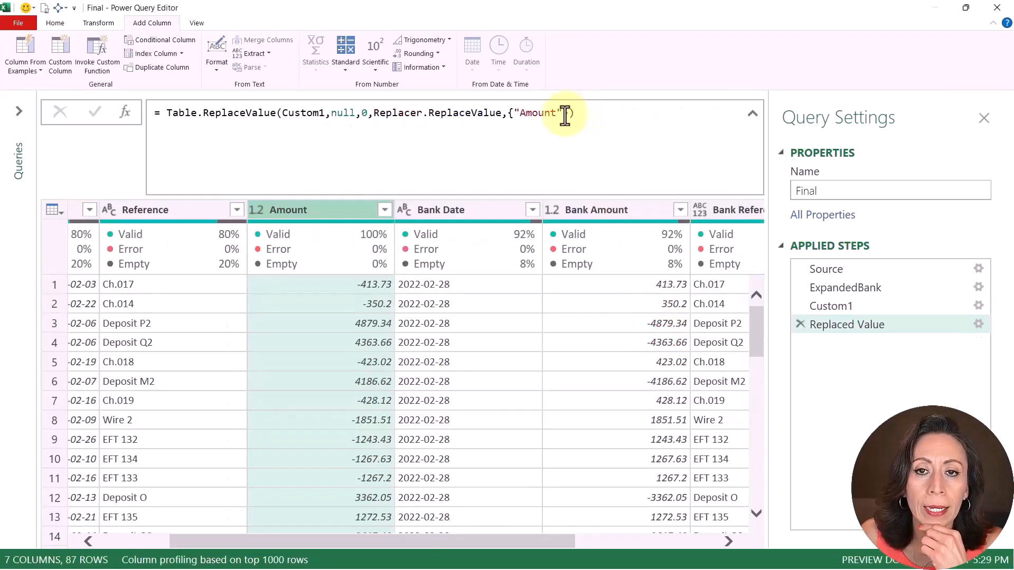
- Add "Bank Amount" to the column list in the Table.ReplaceValue formula so its nulls are also replaced with 0
left_click(561, 115)
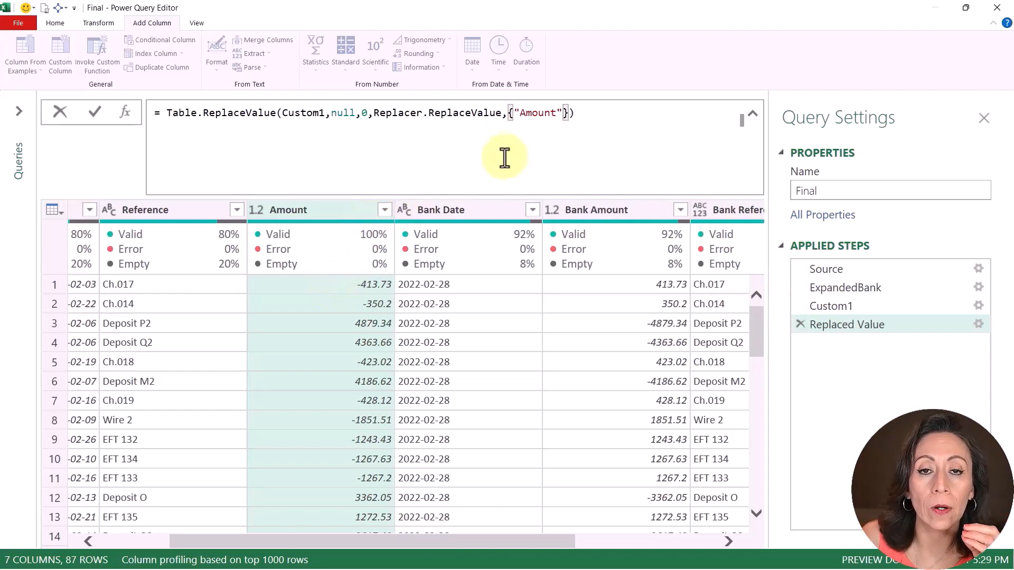
left_click(524, 112)
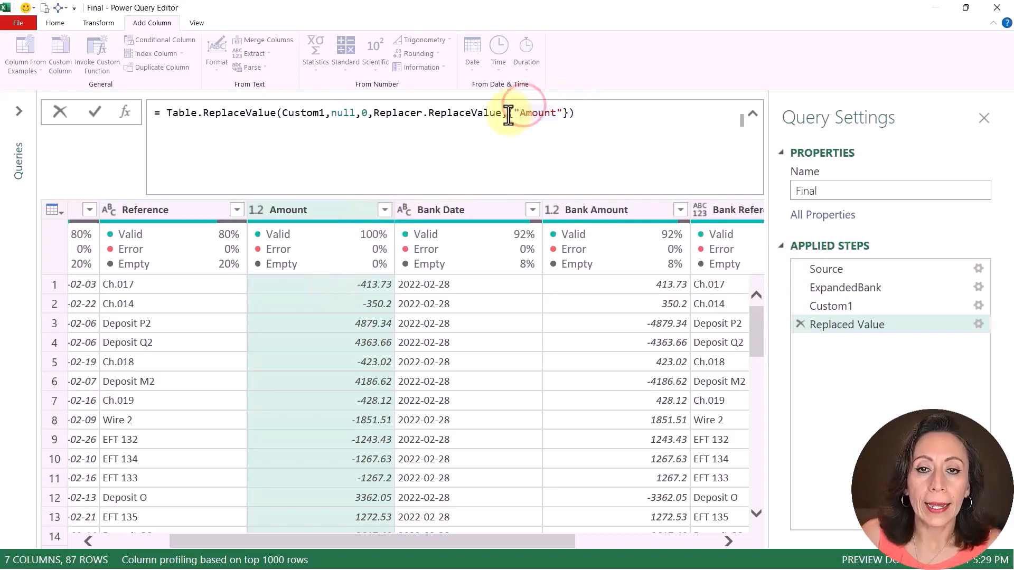
left_click_drag(509, 112, 568, 115)
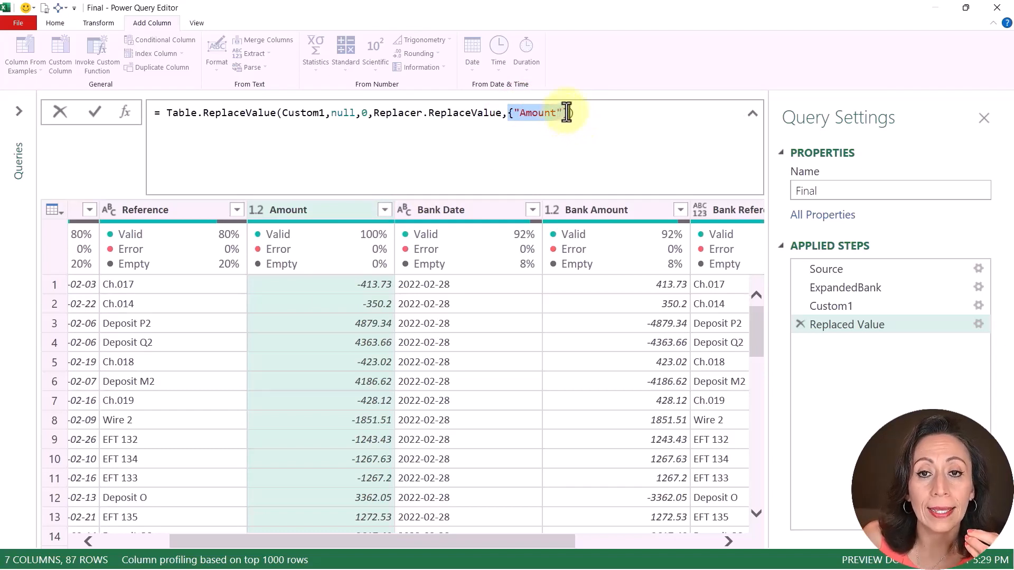
left_click(566, 112)
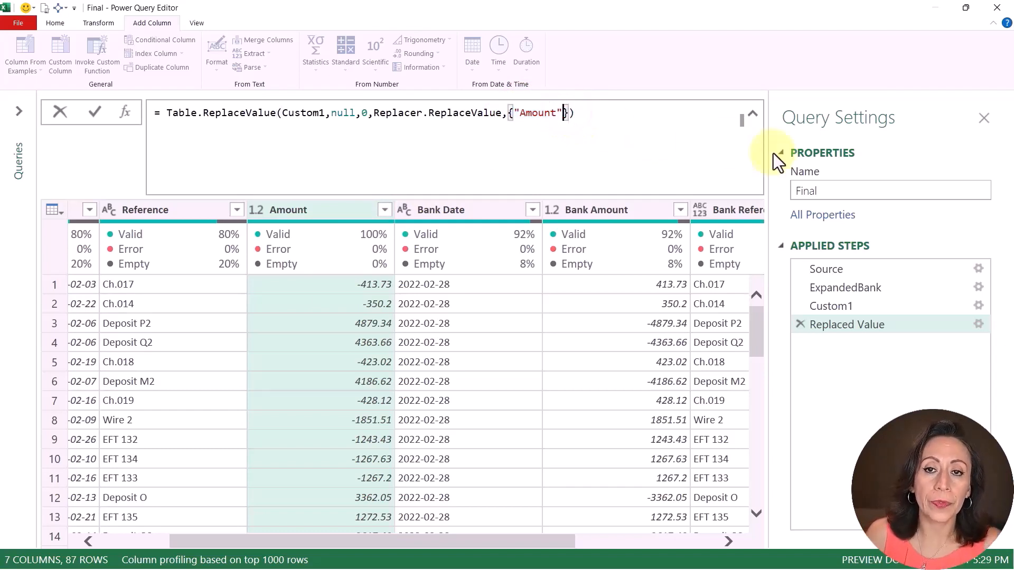
type(", ")
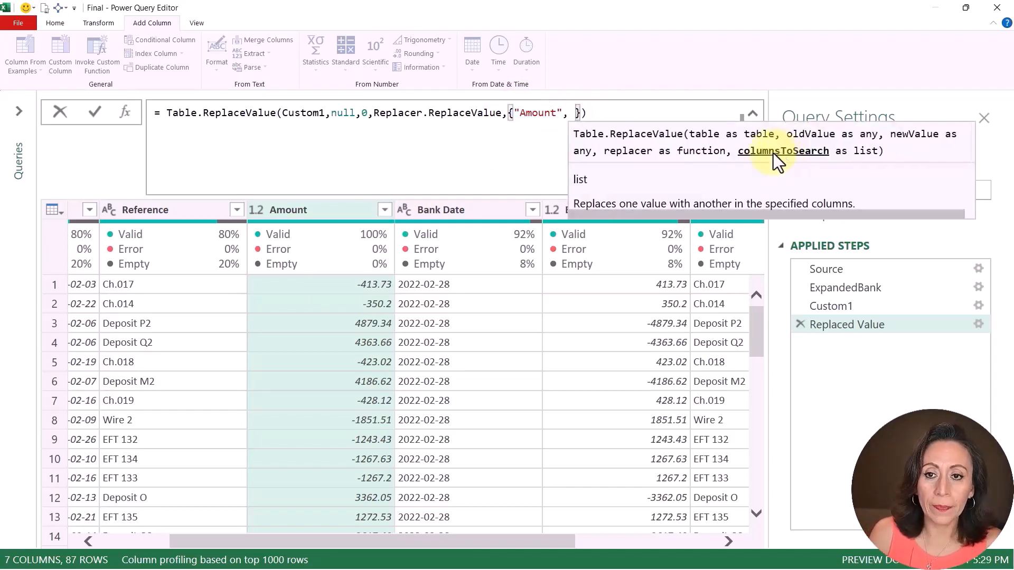
type("\"\"")
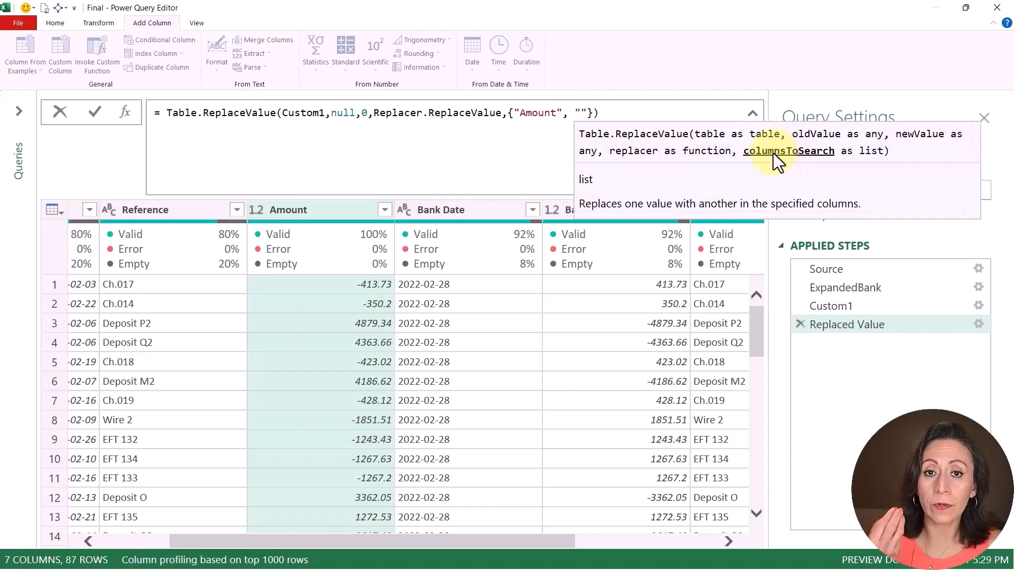
type("Ban")
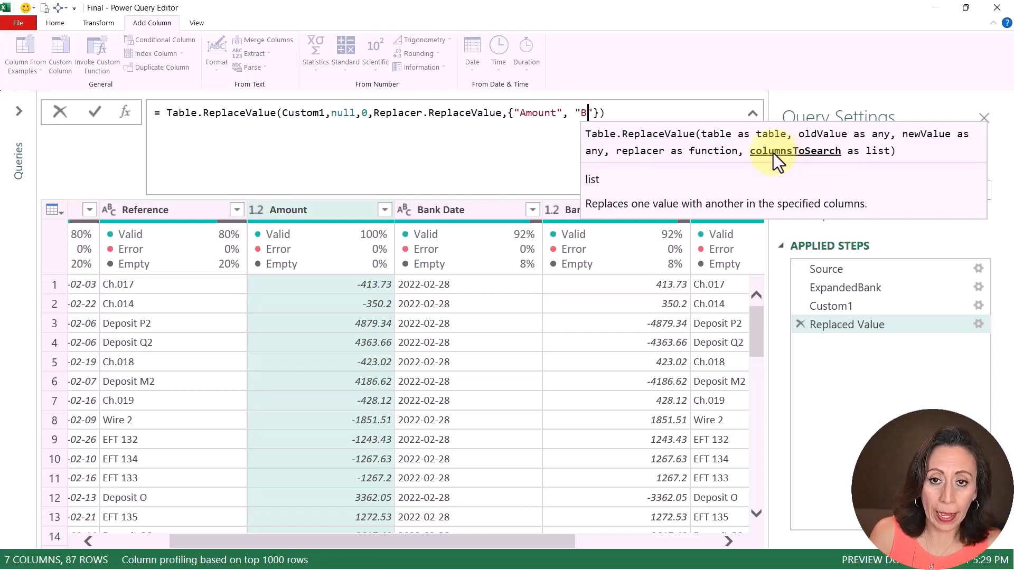
type("k Amount")
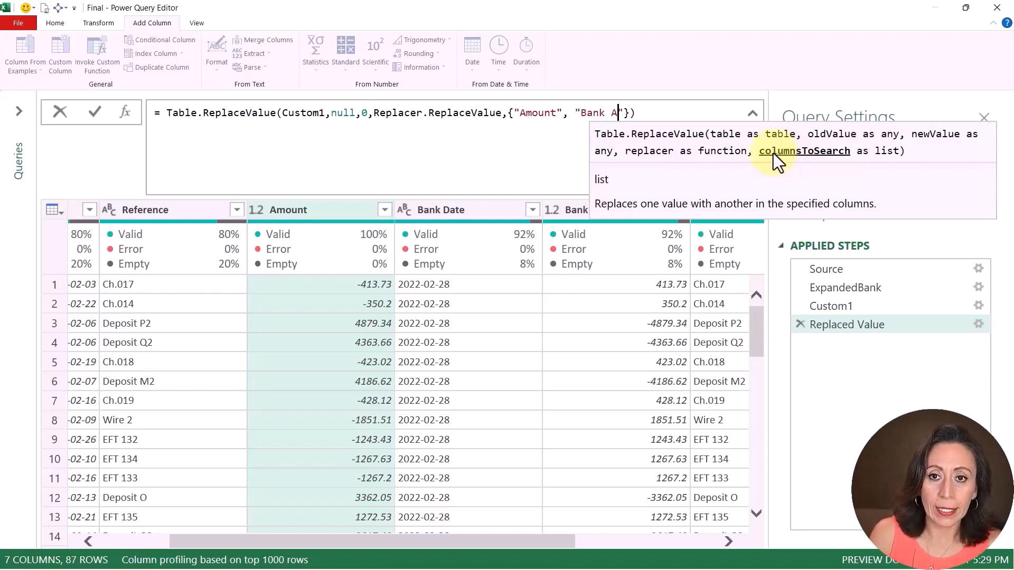
key("Return")
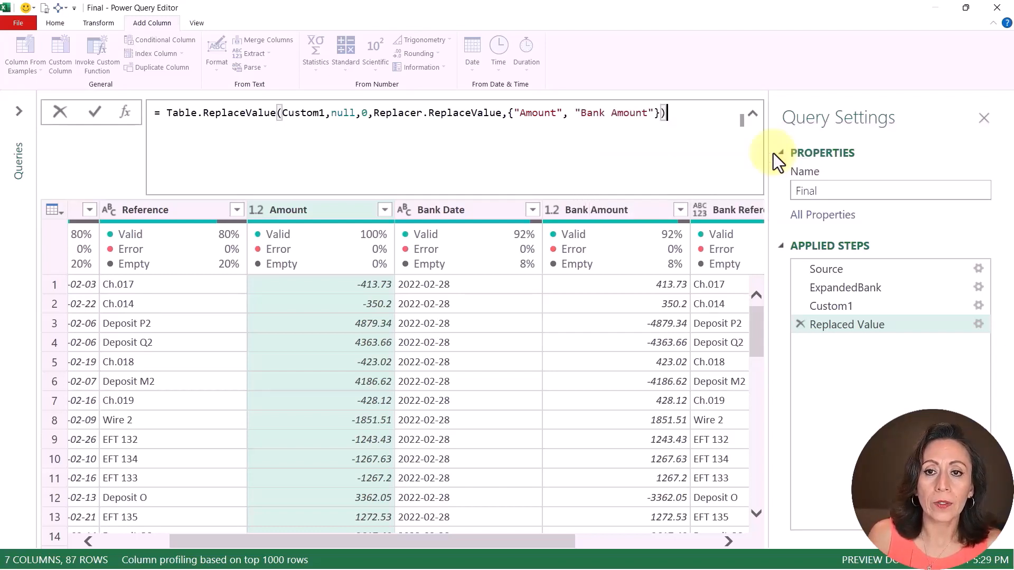
- Check the replaced values in Amount and Bank Amount down to the last rows, inspecting Bank Amount in row 81
scroll(626, 412, "down", 7)
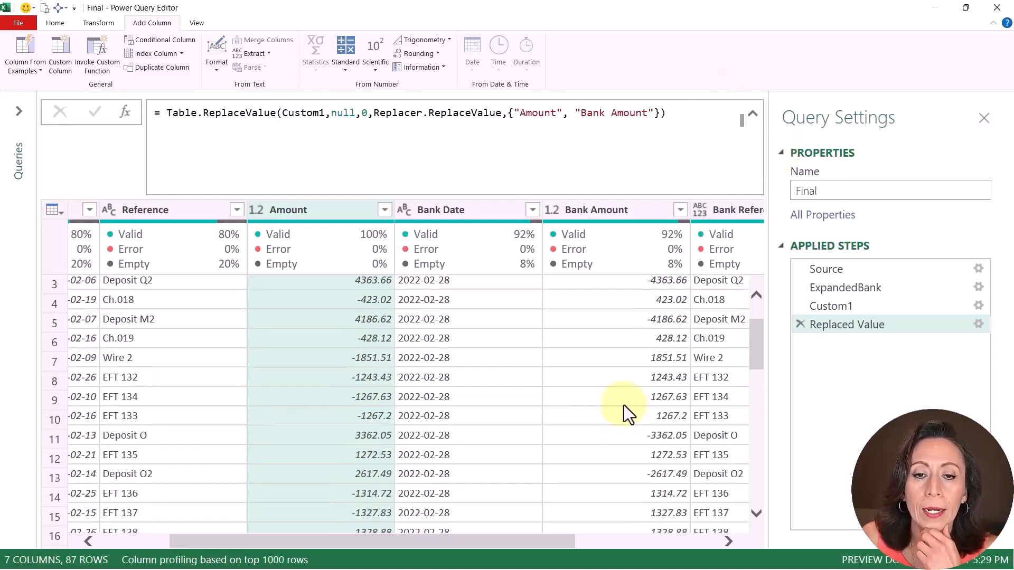
scroll(358, 334, "down", 5)
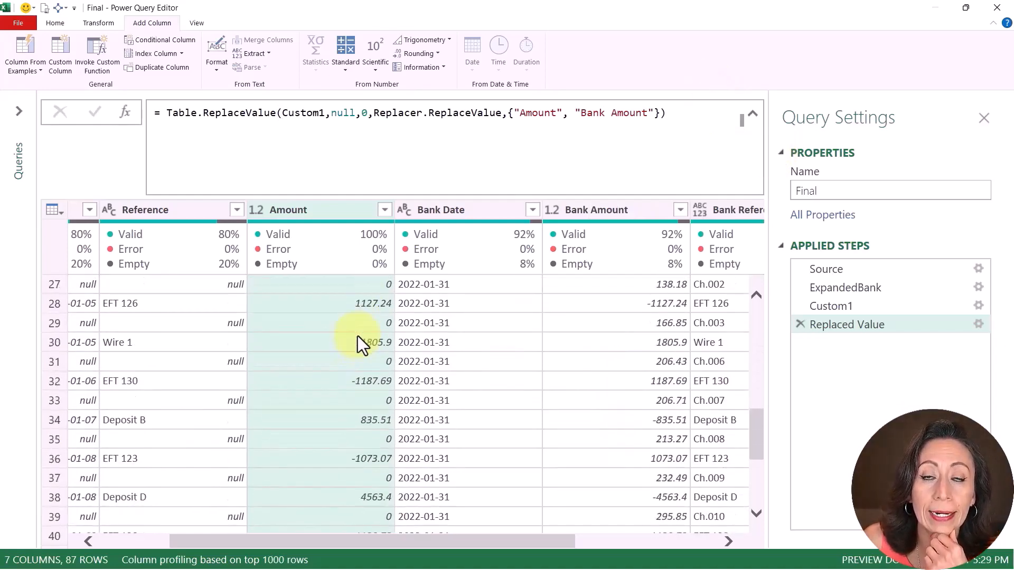
scroll(677, 351, "down", 13)
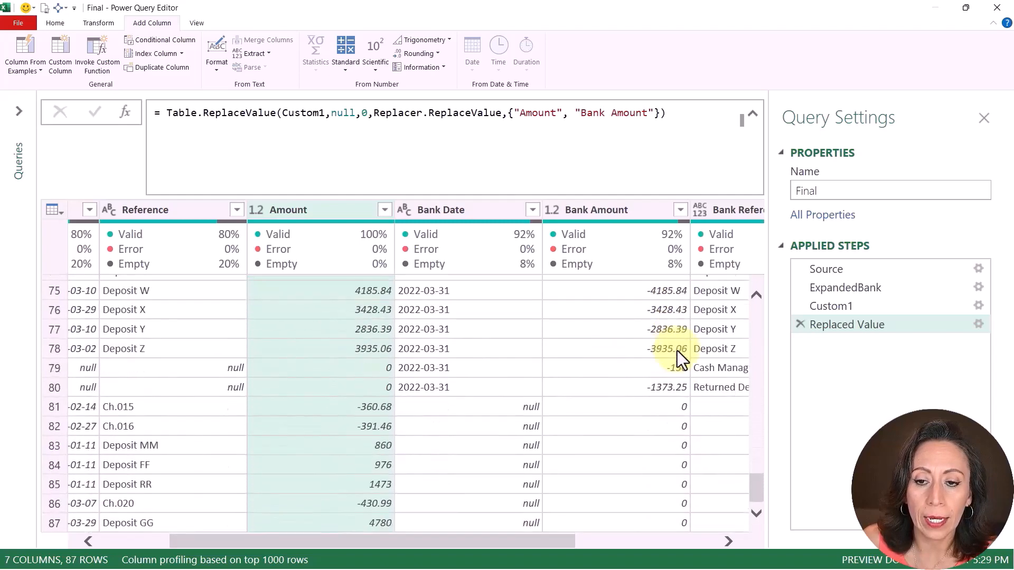
left_click(658, 425)
left_click(655, 379)
left_click(654, 393)
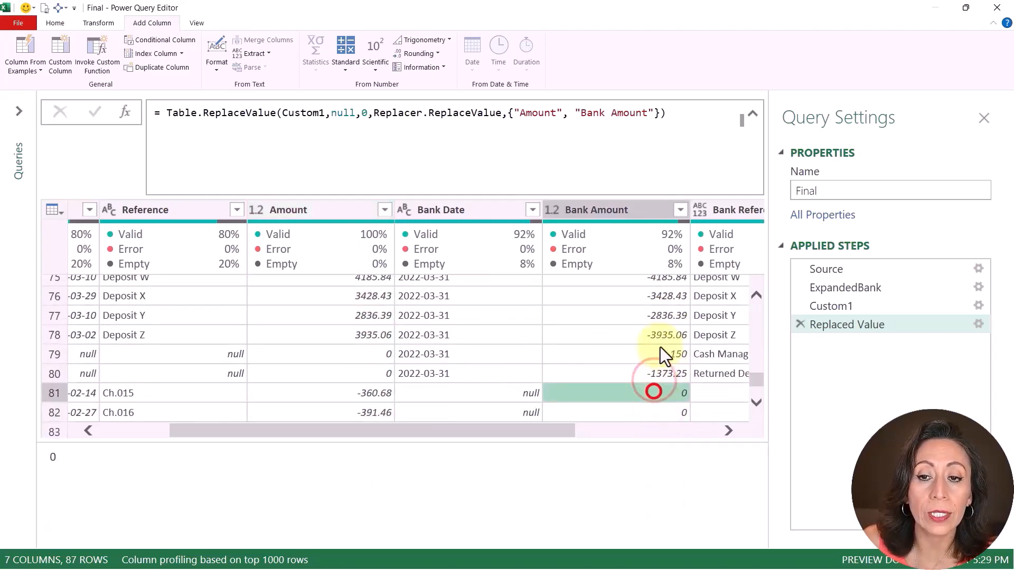
left_click(650, 210)
- Rename the Replaced Value applied step as ReplacedNulls
left_click(873, 324)
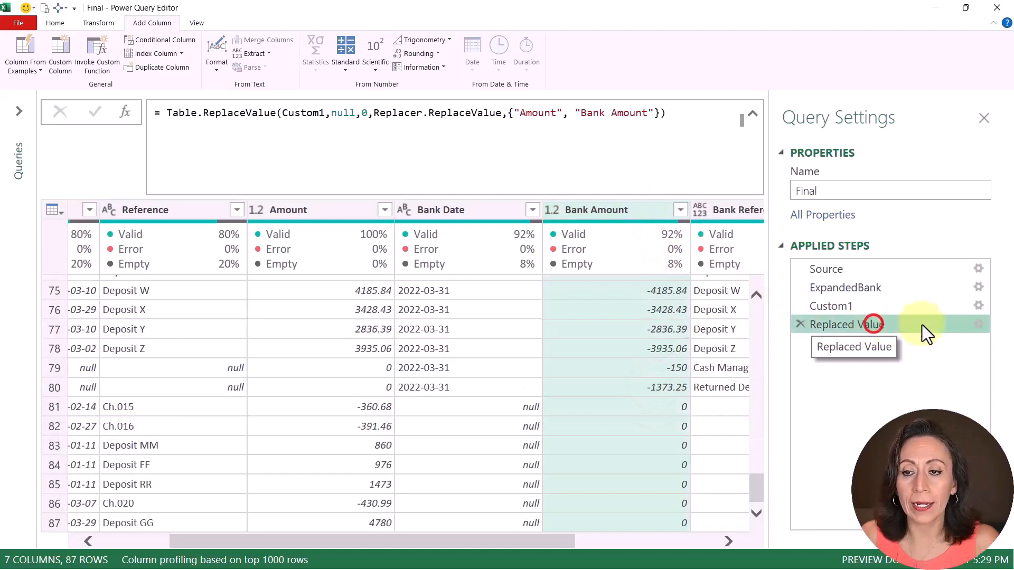
key("F2")
key("BackSpace")
key("BackSpace")
key("BackSpace")
key("BackSpace")
key("BackSpace")
key("BackSpace")
type("Null")
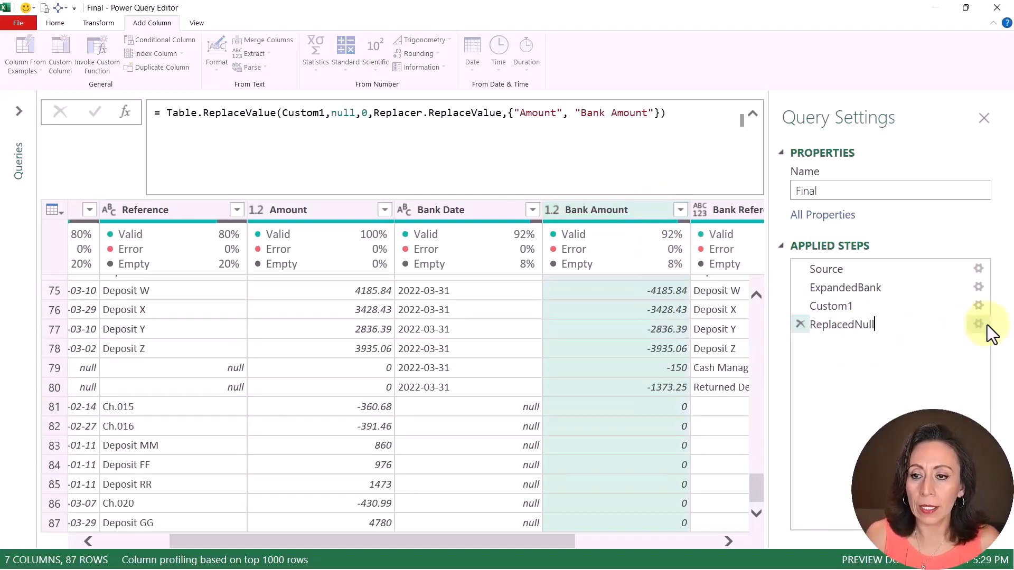
type("s")
key("Return")
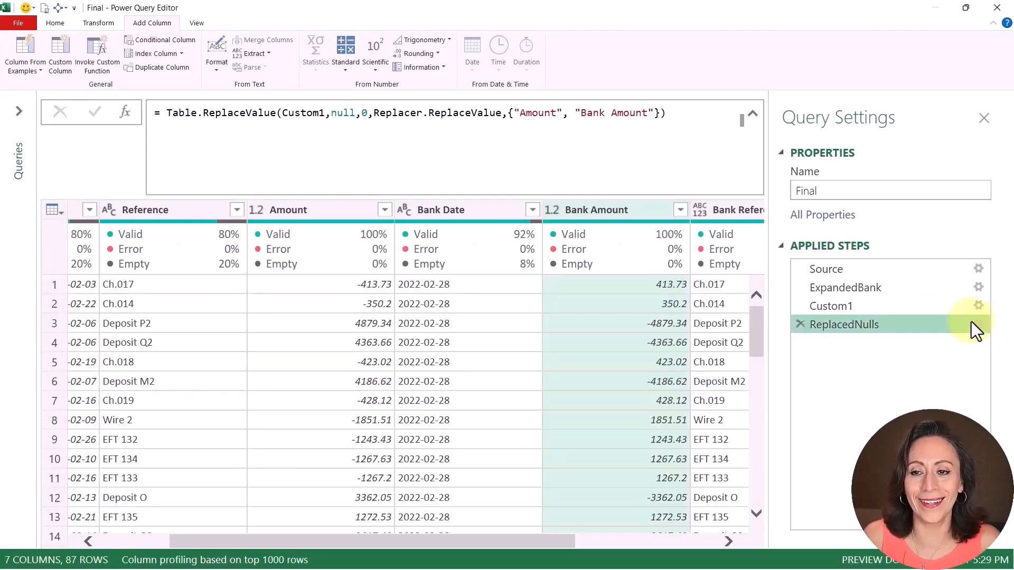
- Rename the Custom1 applied step as AddColDifferenceID
left_click(848, 306)
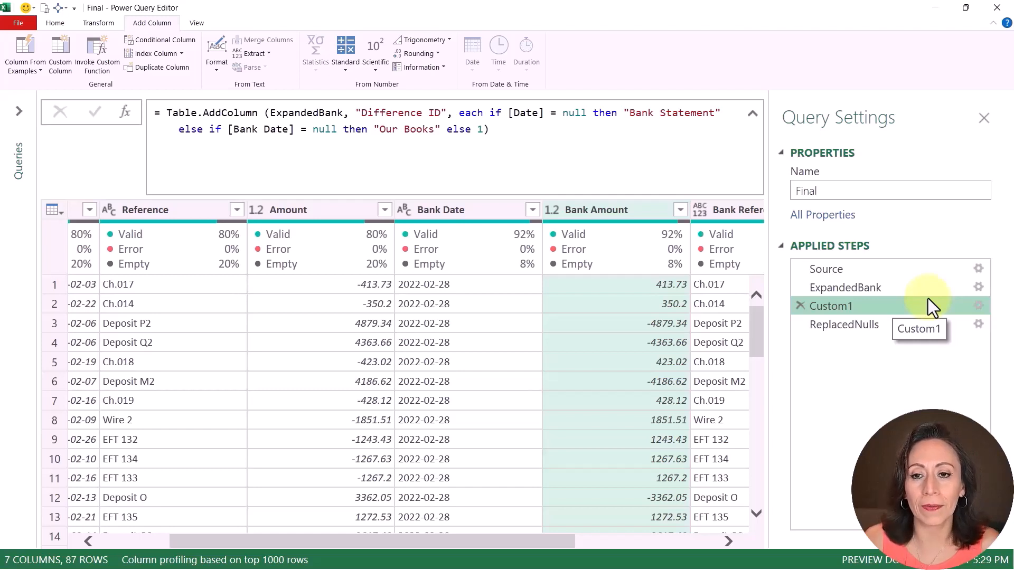
left_click(927, 299)
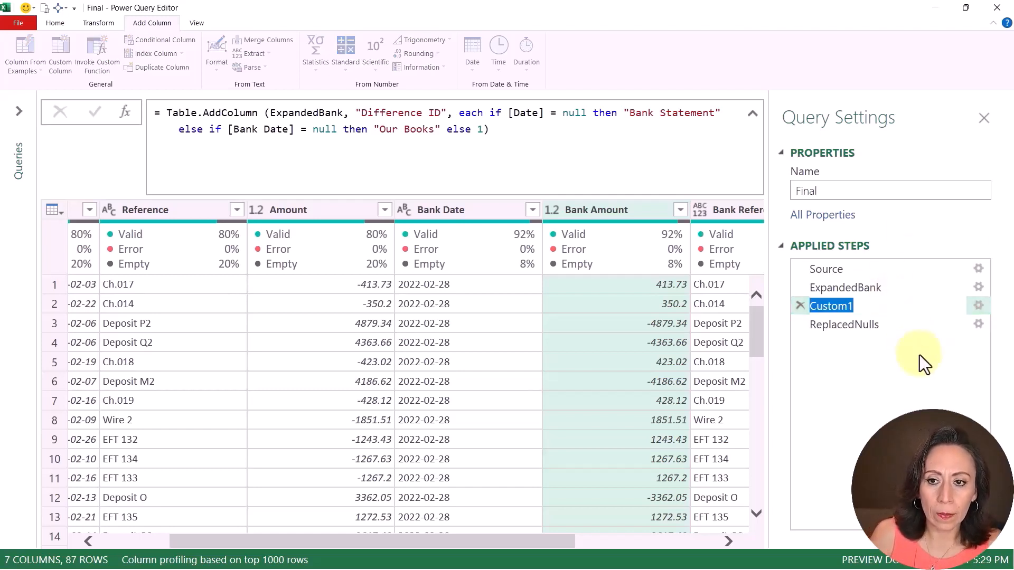
type("Add")
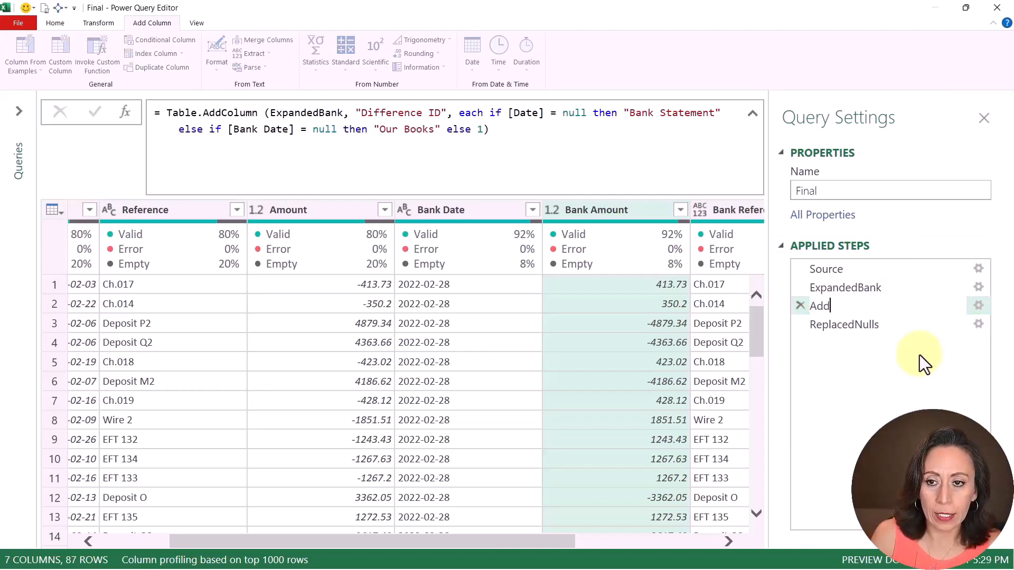
type("ColD")
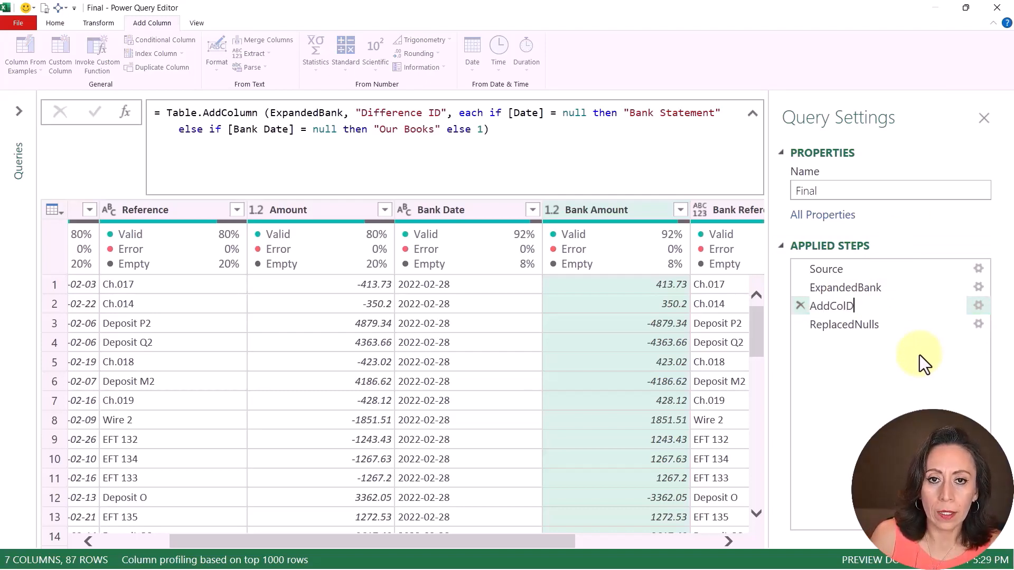
type("ifferenceID")
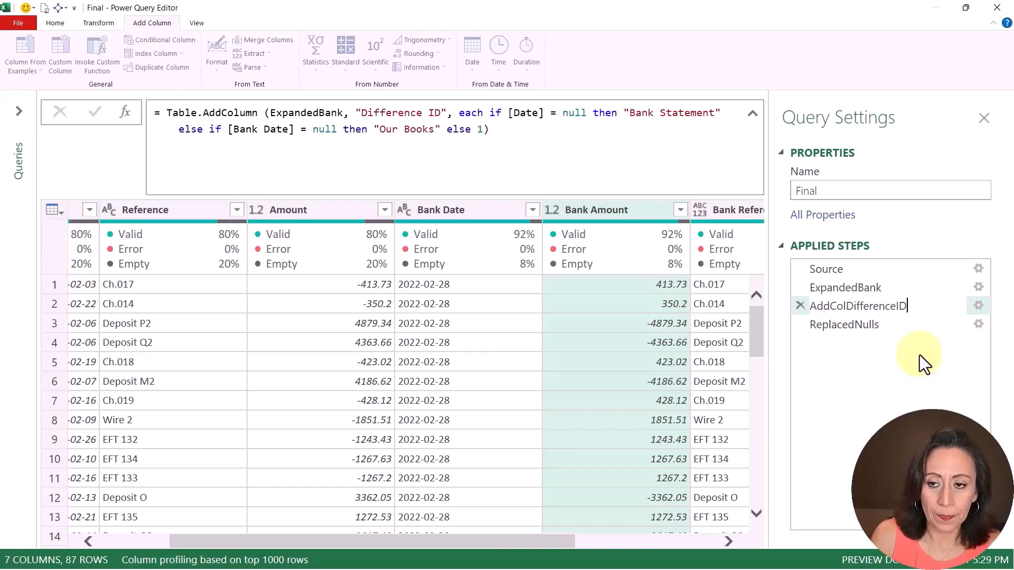
key("Return")
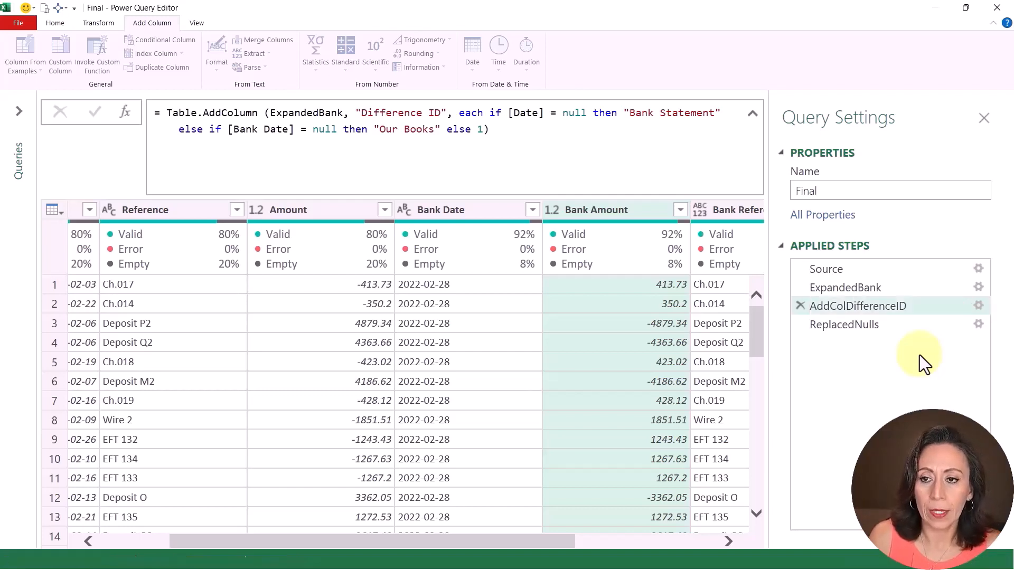
- Add a column that sums Amount and Bank Amount, based on the ReplacedNulls step
left_click(877, 323)
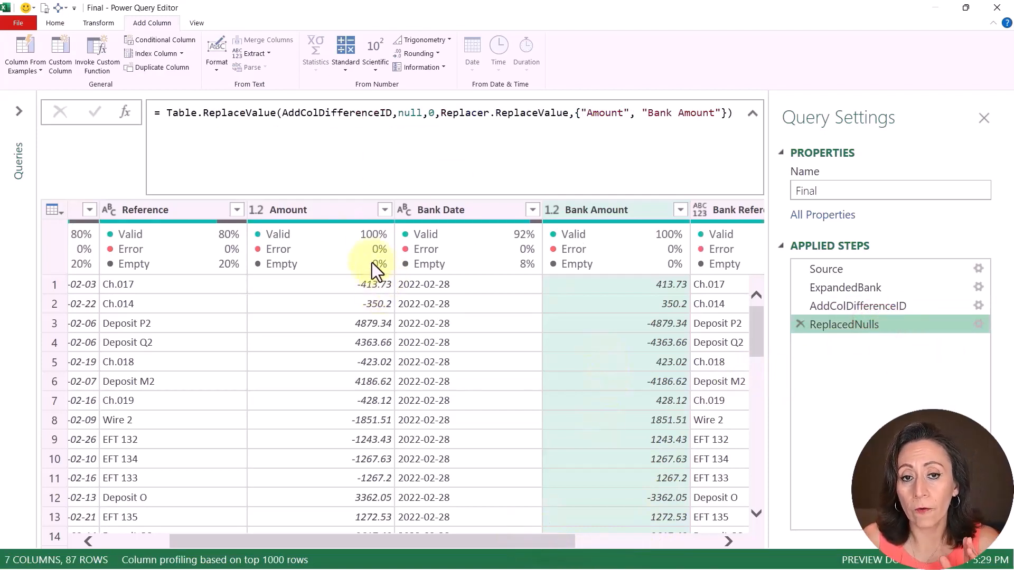
left_click(340, 211)
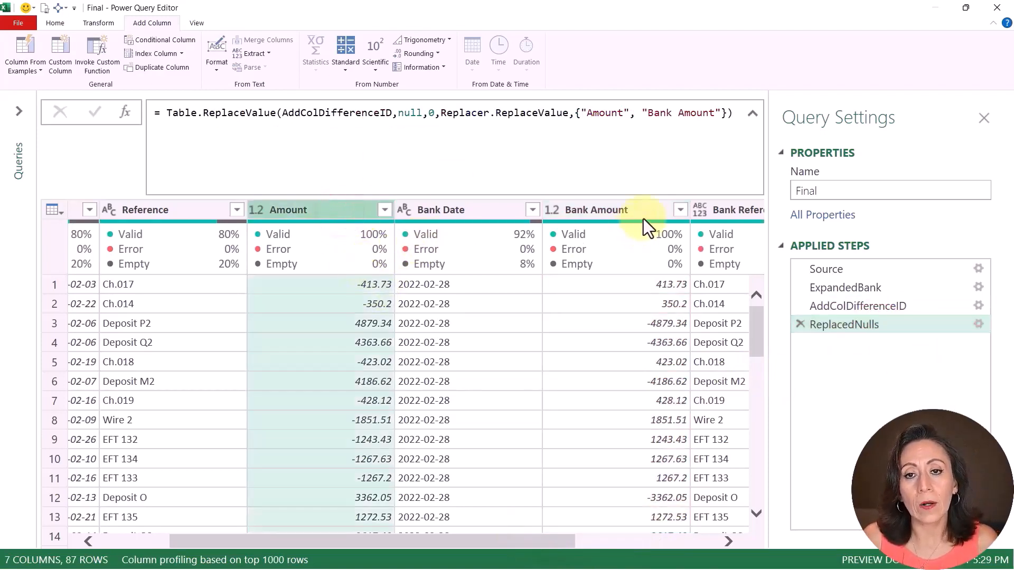
left_click(622, 208, "ctrl")
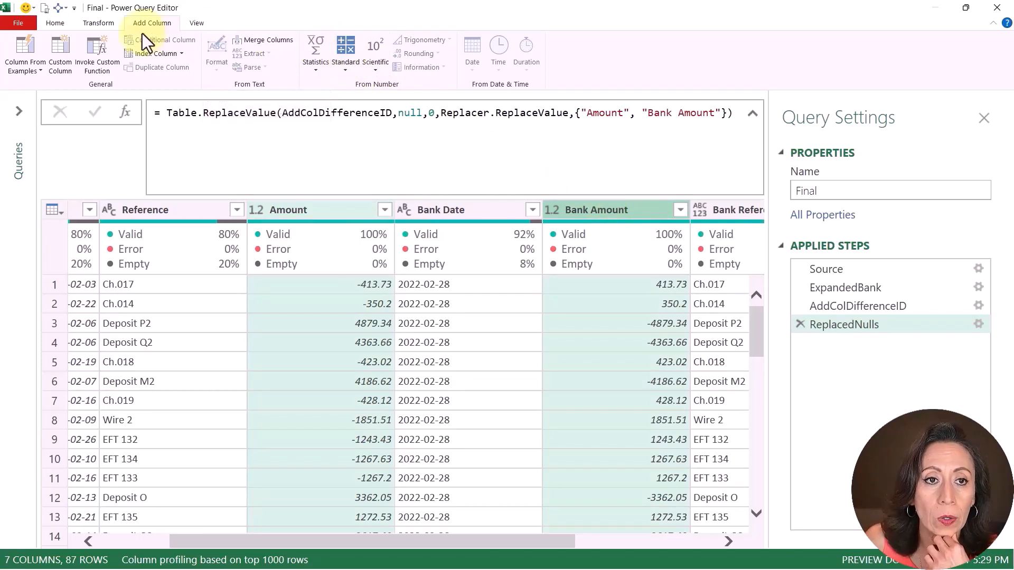
left_click(346, 71)
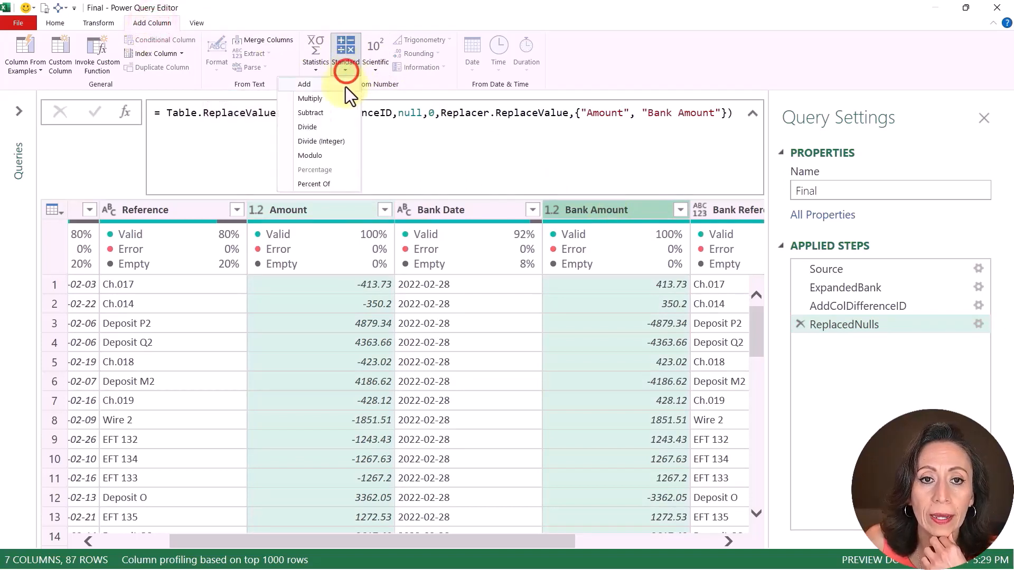
left_click(344, 86)
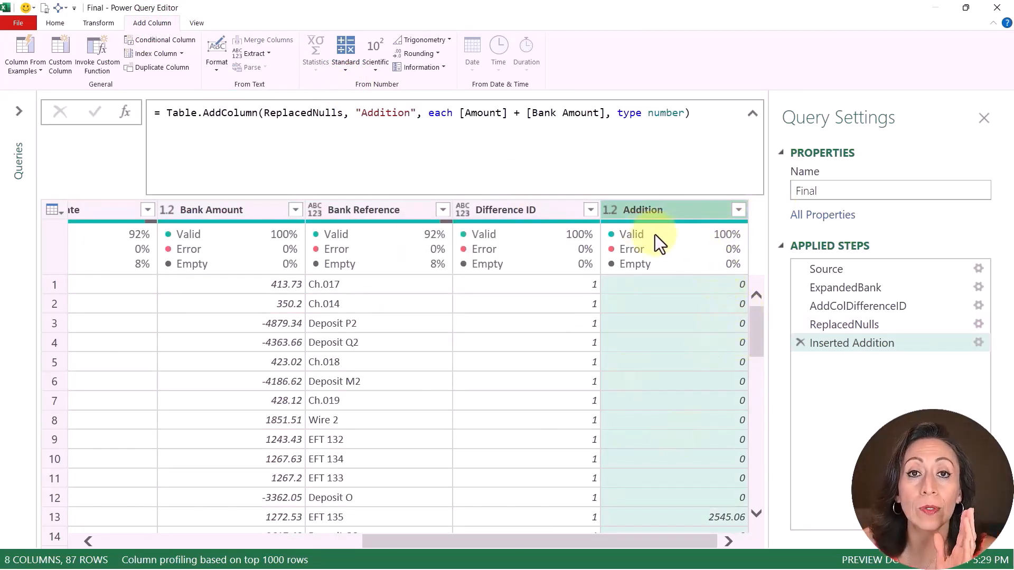
- Examine row 13 in detail, comparing its Addition result with its Amount, Bank Amount and Bank Reference values
mouse_move(687, 235)
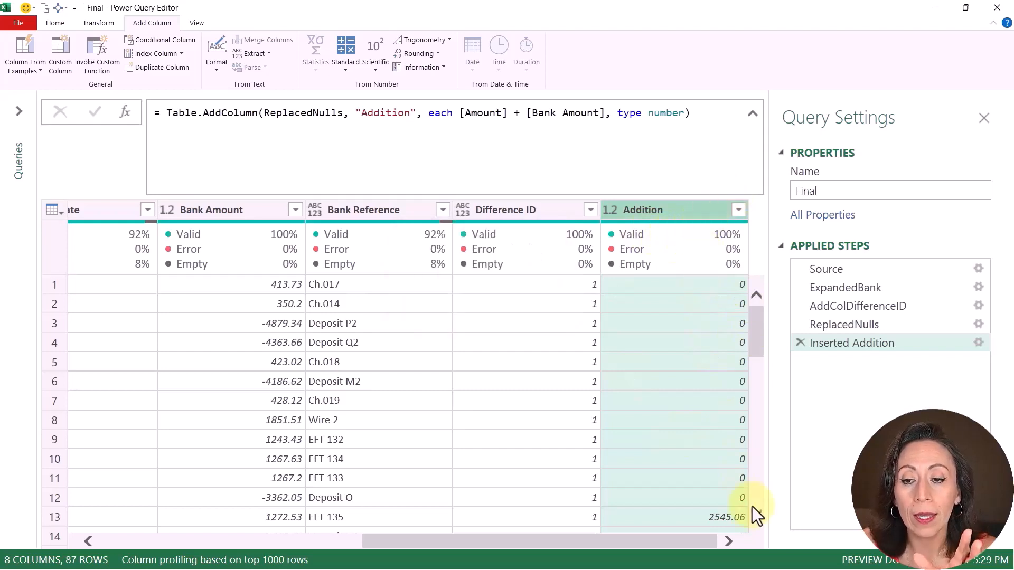
scroll(745, 505, "down", 1)
left_click(713, 479)
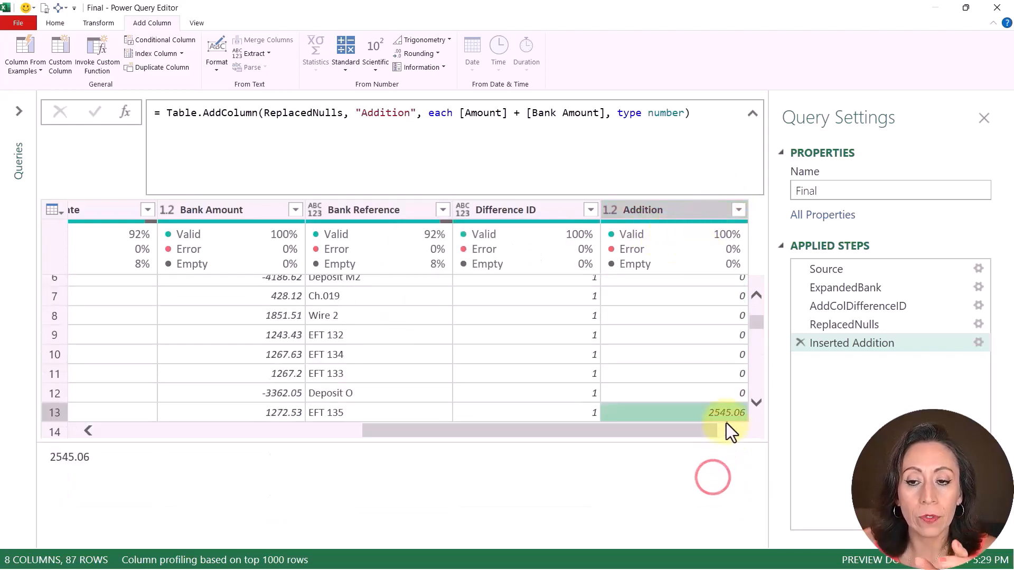
left_click(694, 433)
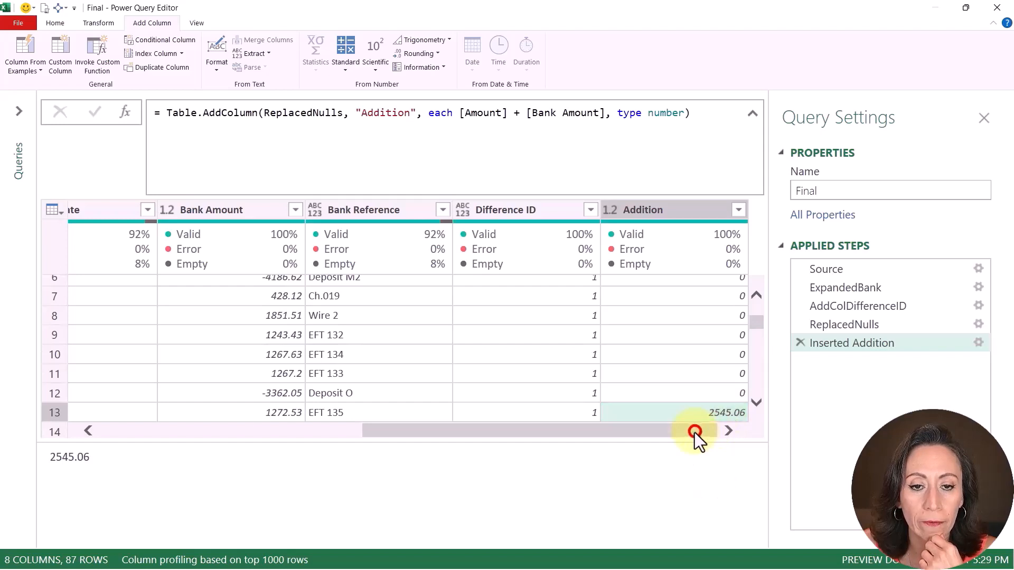
left_click(62, 412)
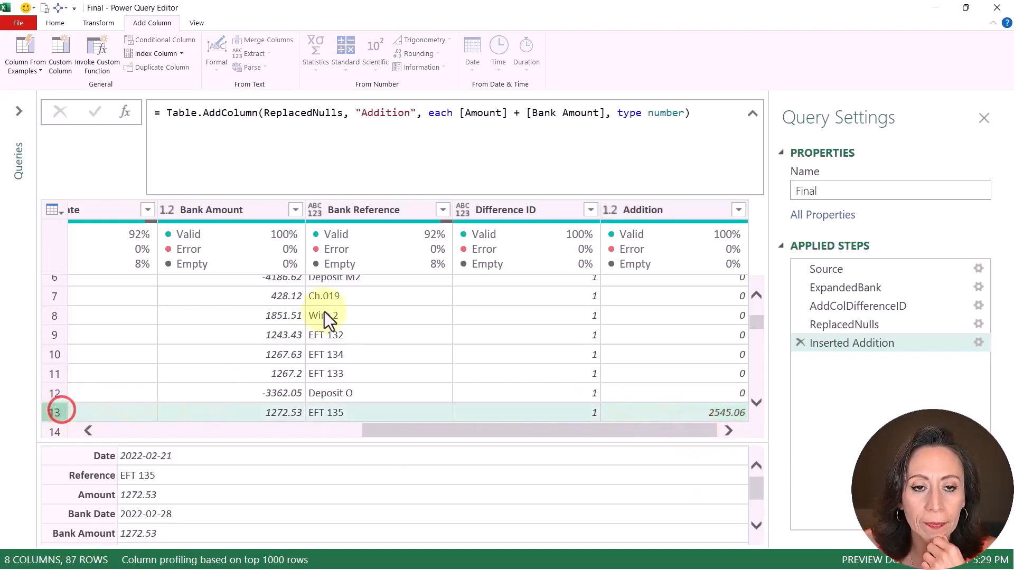
left_click(753, 115)
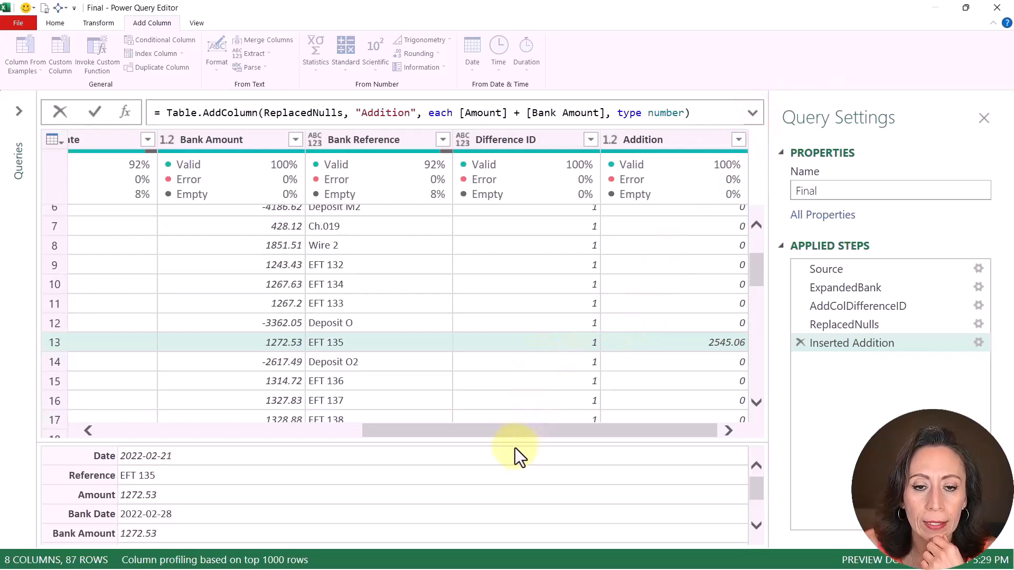
left_click_drag(518, 432, 308, 419)
left_click(210, 345)
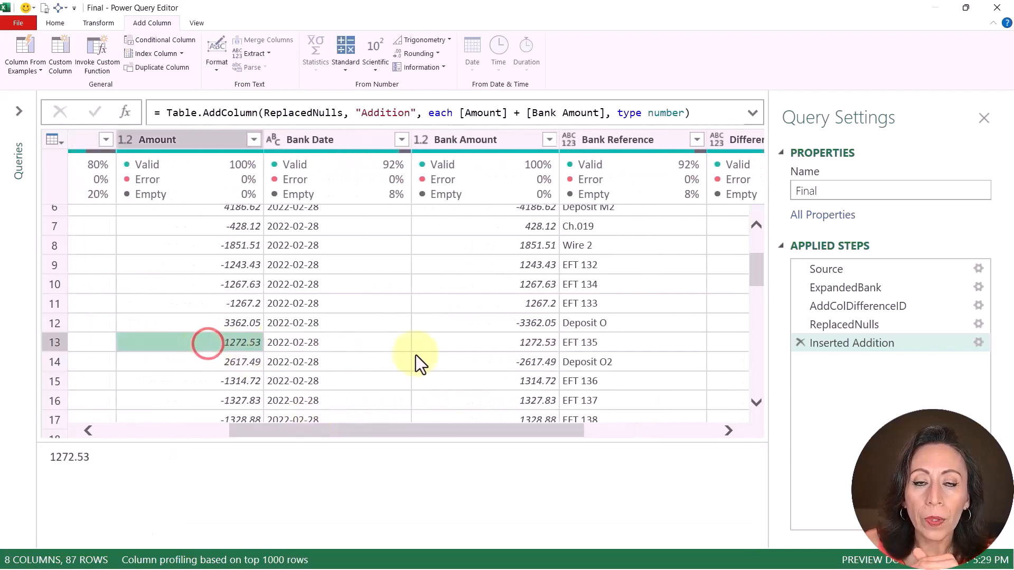
left_click(513, 341)
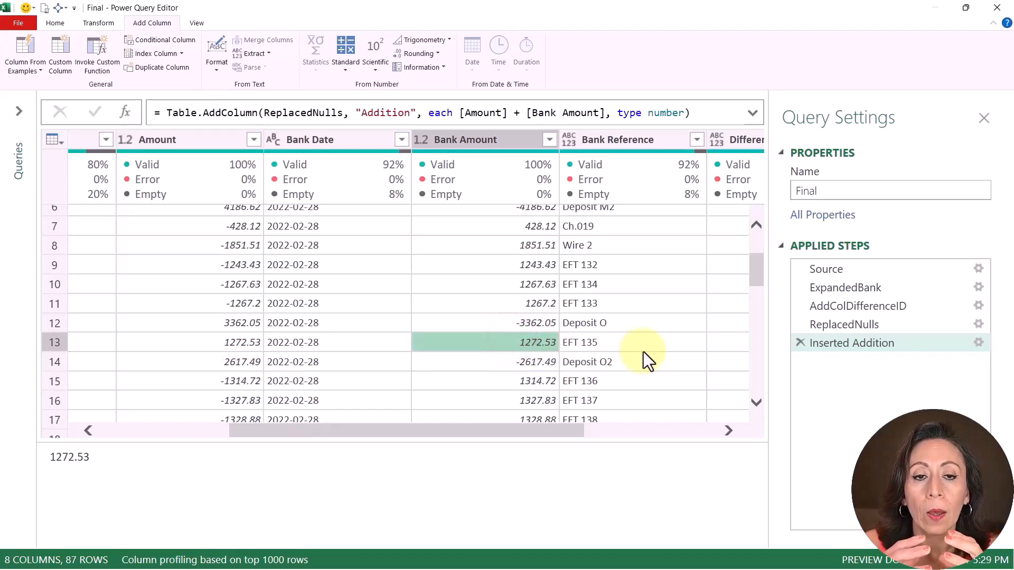
left_click(633, 348)
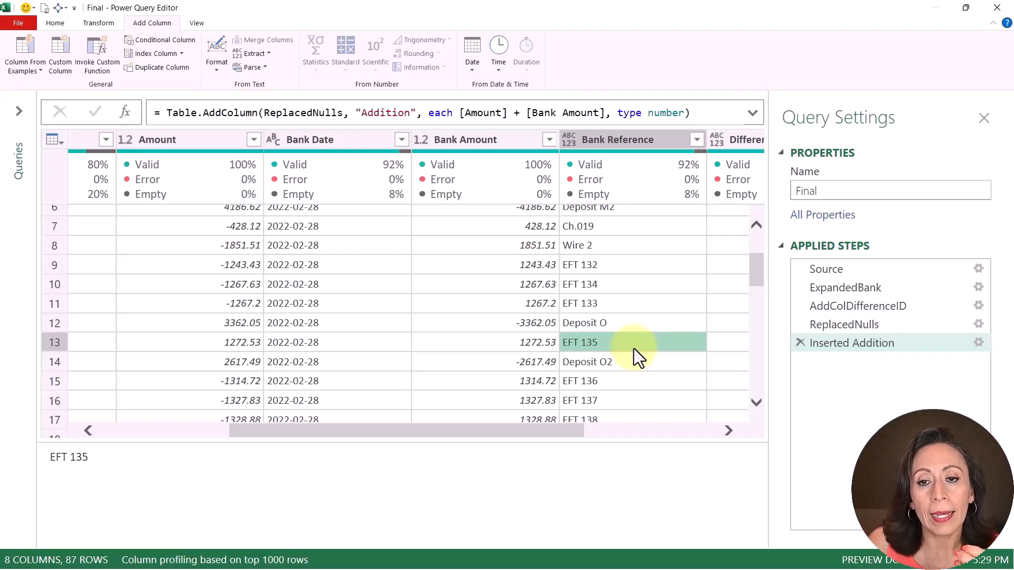
left_click(475, 342)
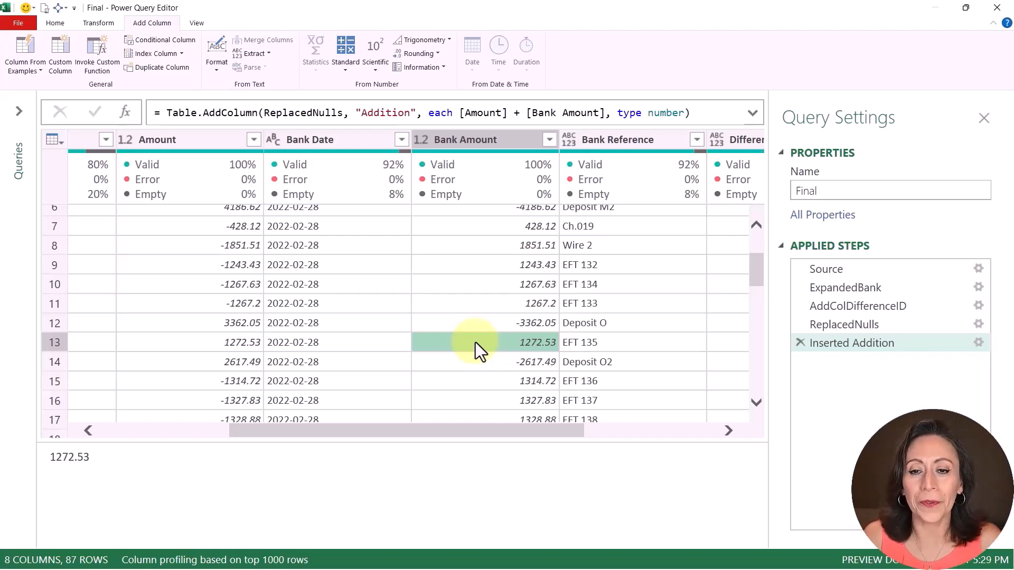
left_click(207, 346)
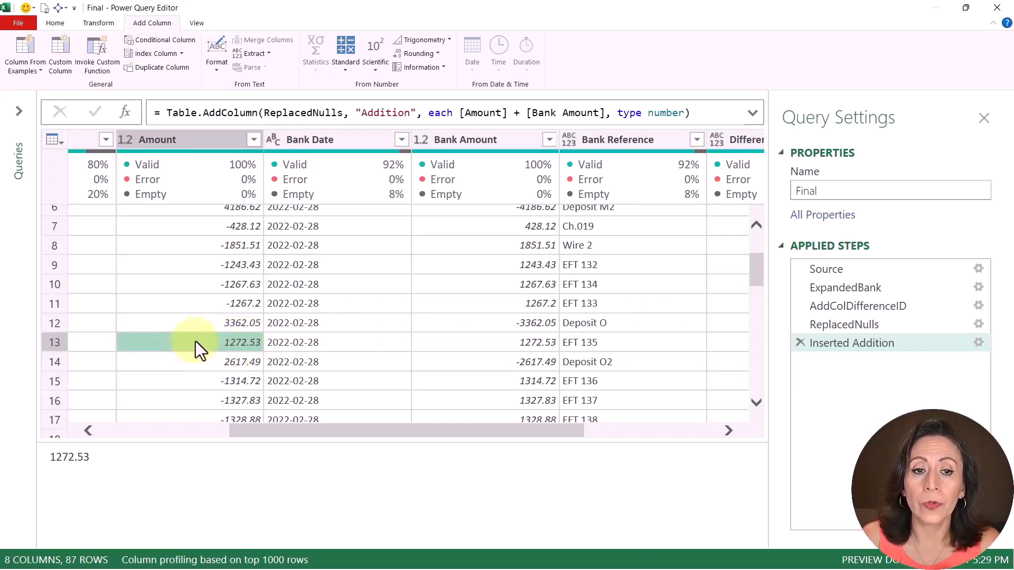
- Compare the Addition and Difference ID values across the rows, inspecting the Cash Management Fee entries in rows 23 and 24
left_click_drag(491, 428, 701, 355)
scroll(705, 356, "down", 5)
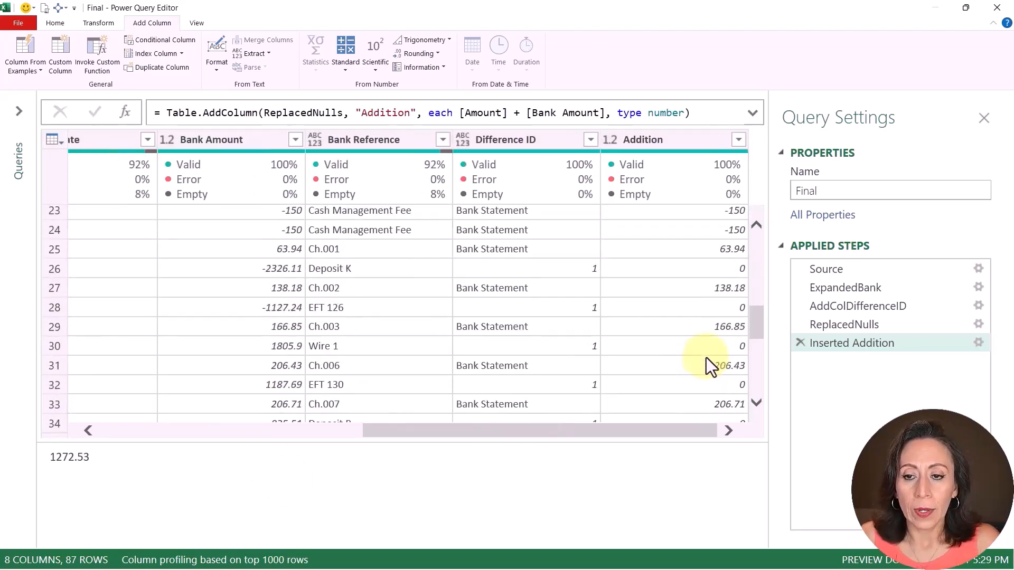
scroll(704, 252, "up", 1)
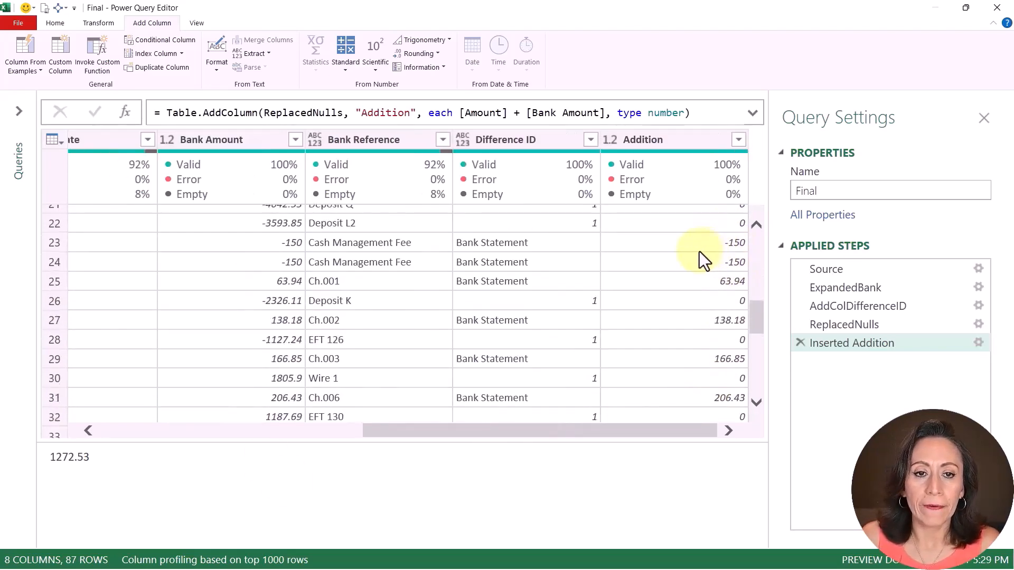
left_click(699, 248)
left_click_drag(487, 430, 650, 432)
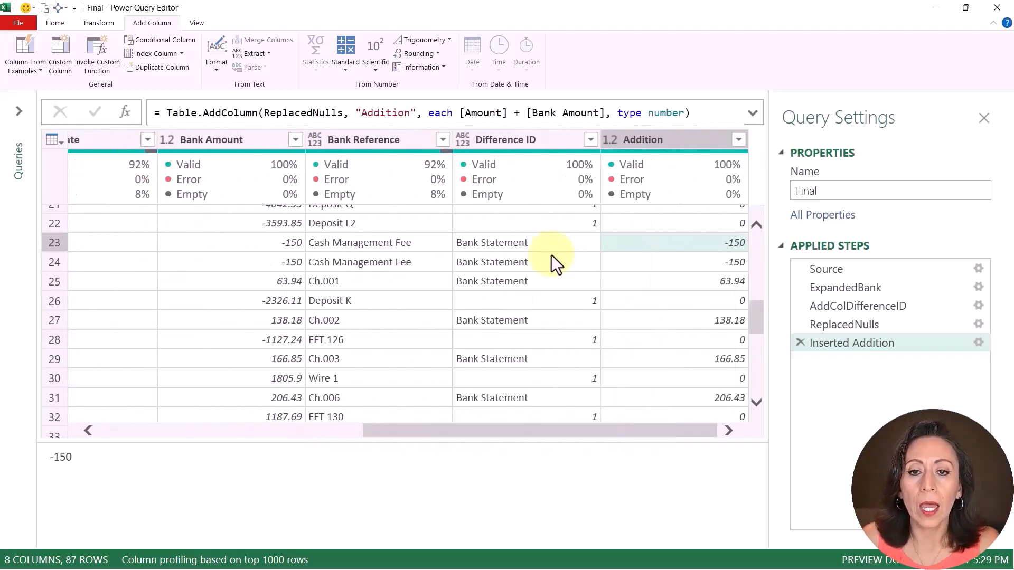
left_click(530, 259)
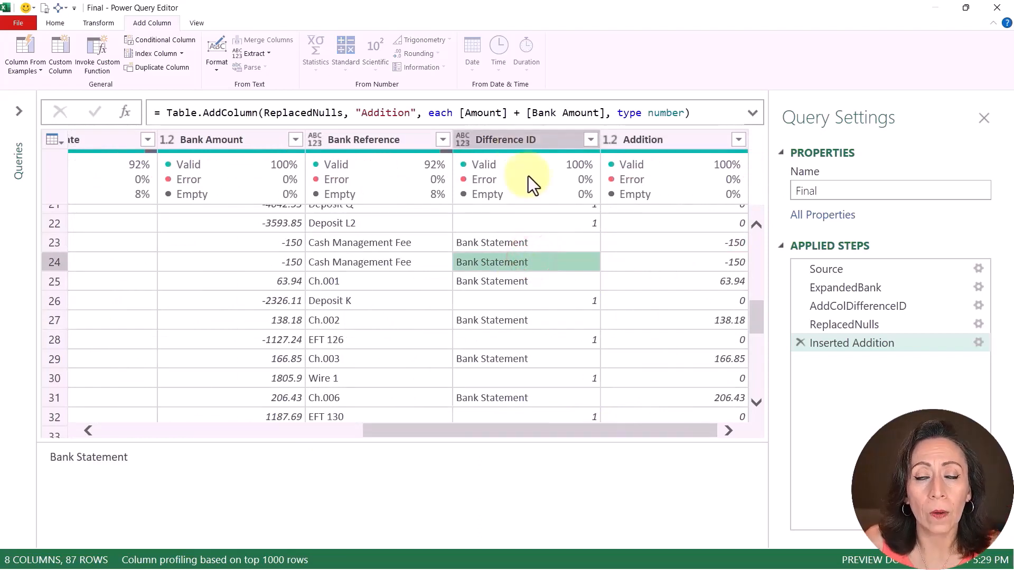
mouse_move(528, 176)
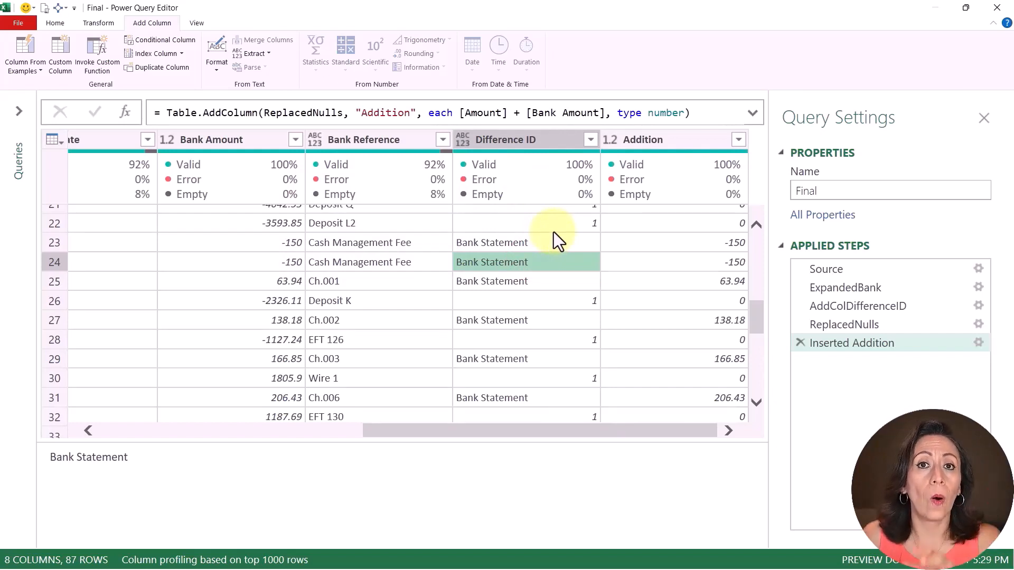
scroll(714, 286, "up", 5)
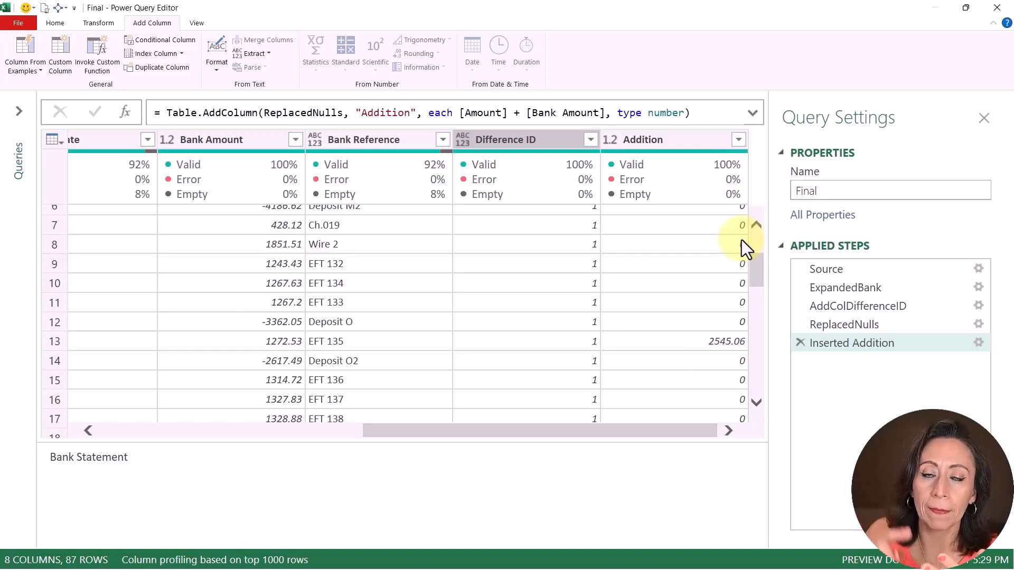
- Replace the column name "Addition" with "Difference" in the Table.AddColumn formula of the Inserted Addition step
left_click(666, 144)
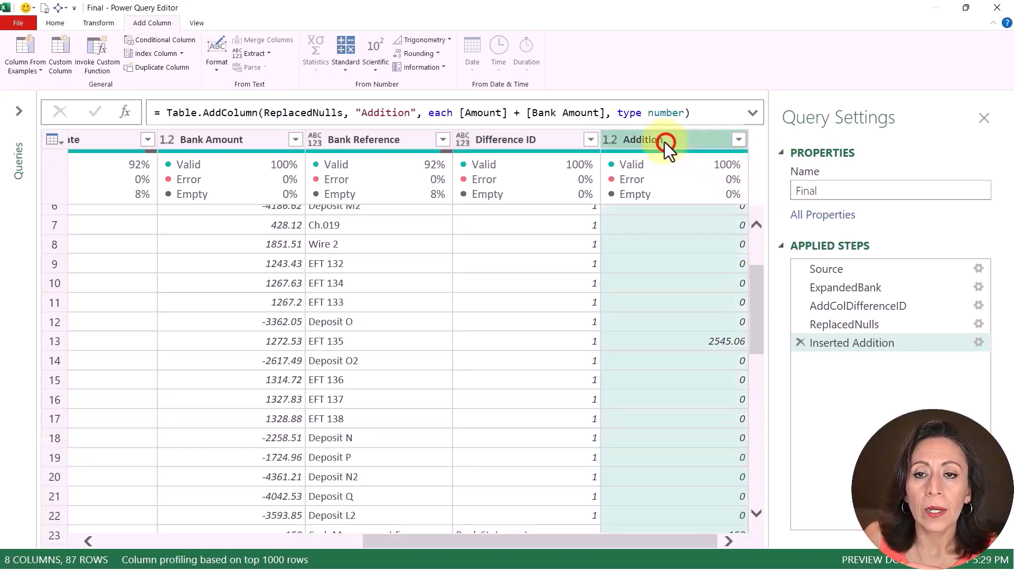
left_click(869, 344)
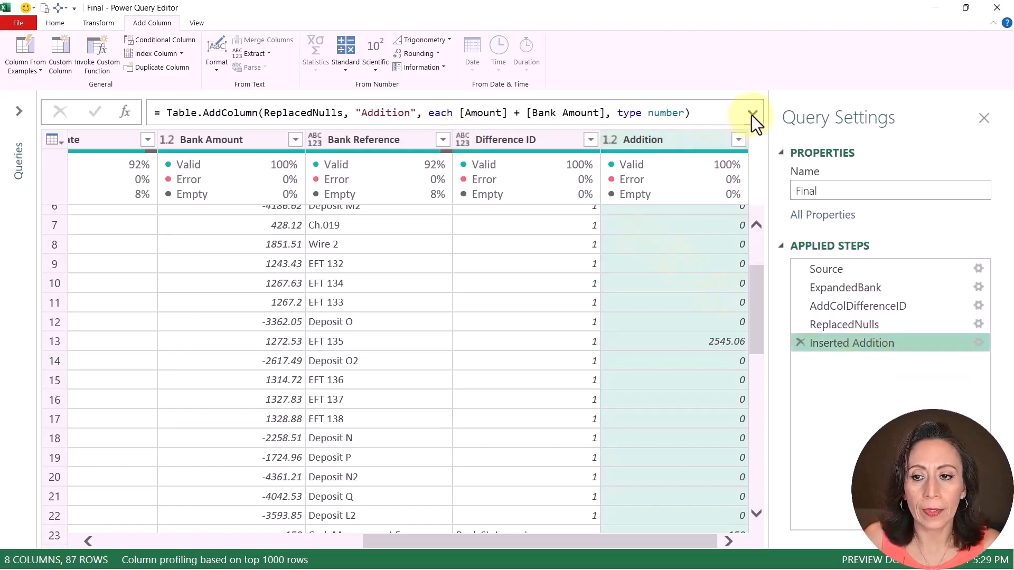
left_click(752, 115)
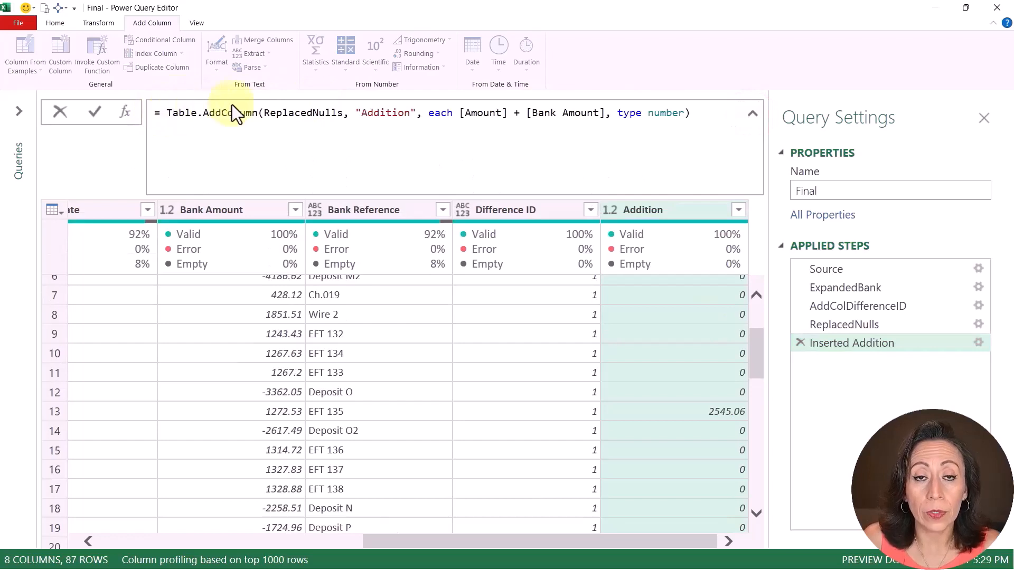
left_click(363, 113)
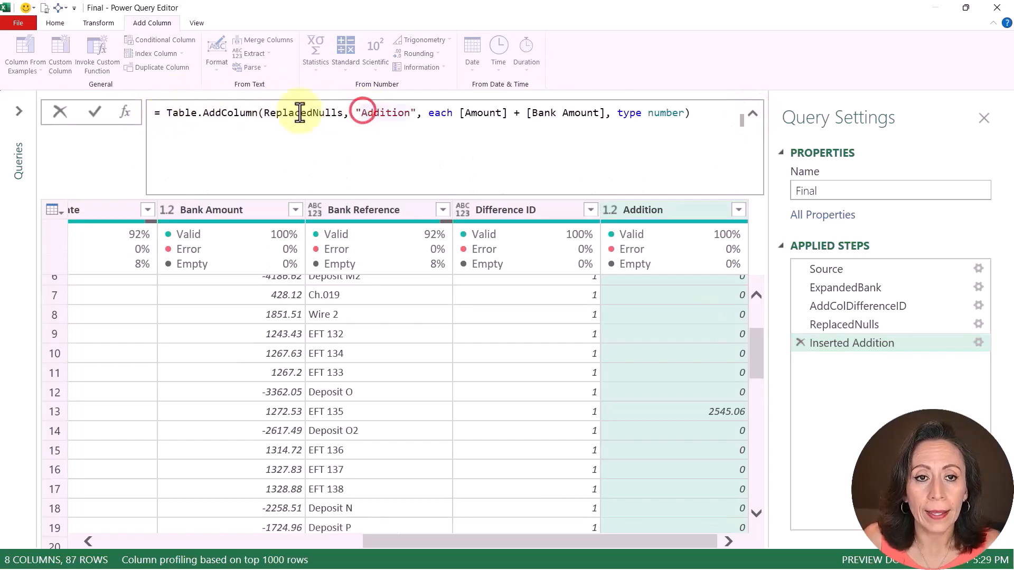
left_click(210, 113)
left_click(288, 108)
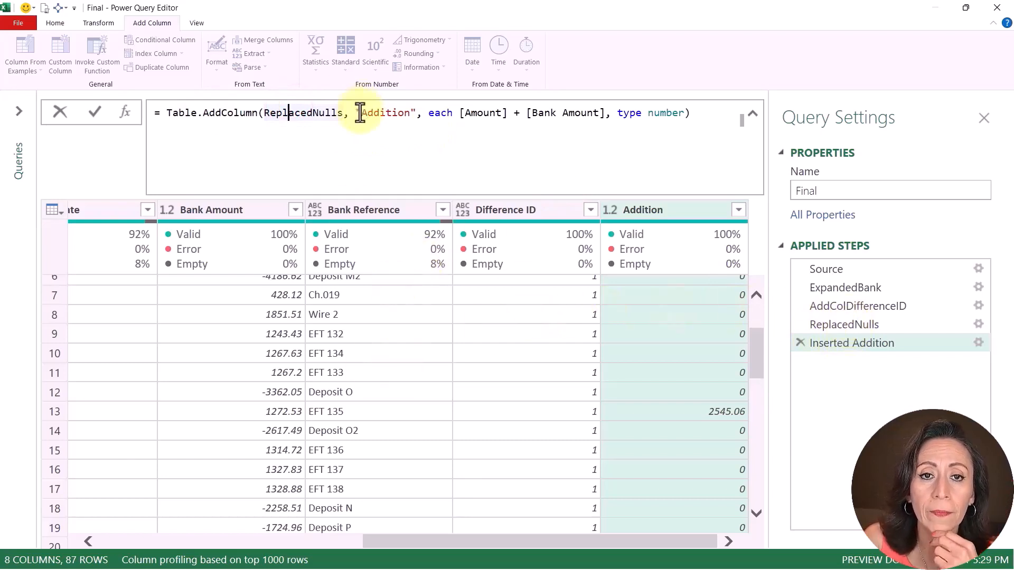
left_click_drag(356, 112, 412, 113)
type("D")
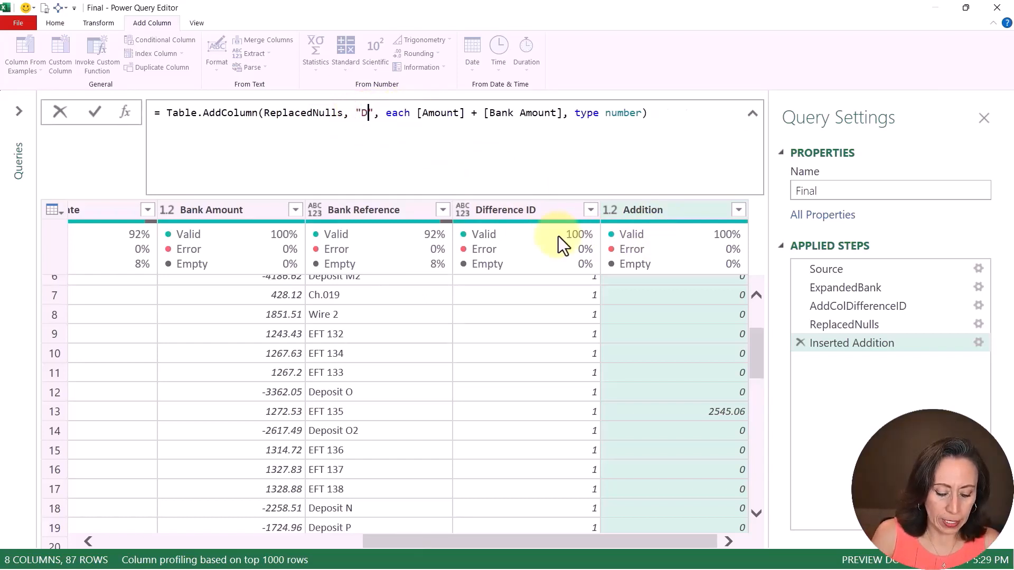
type("ifference")
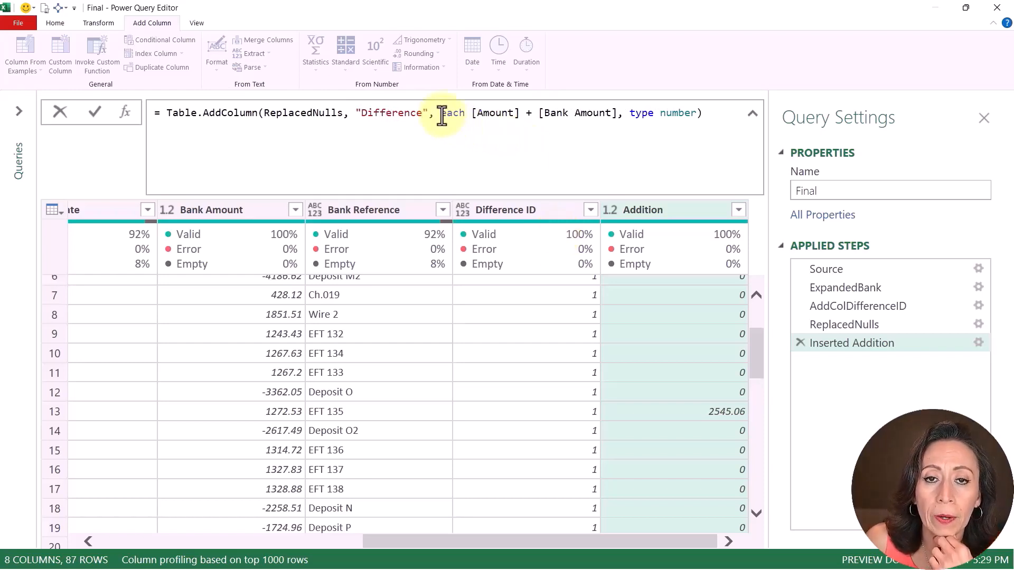
- Review the [Amount] + [Bank Amount] expression, apply the edited formula and check the Difference column
left_click_drag(441, 113, 465, 112)
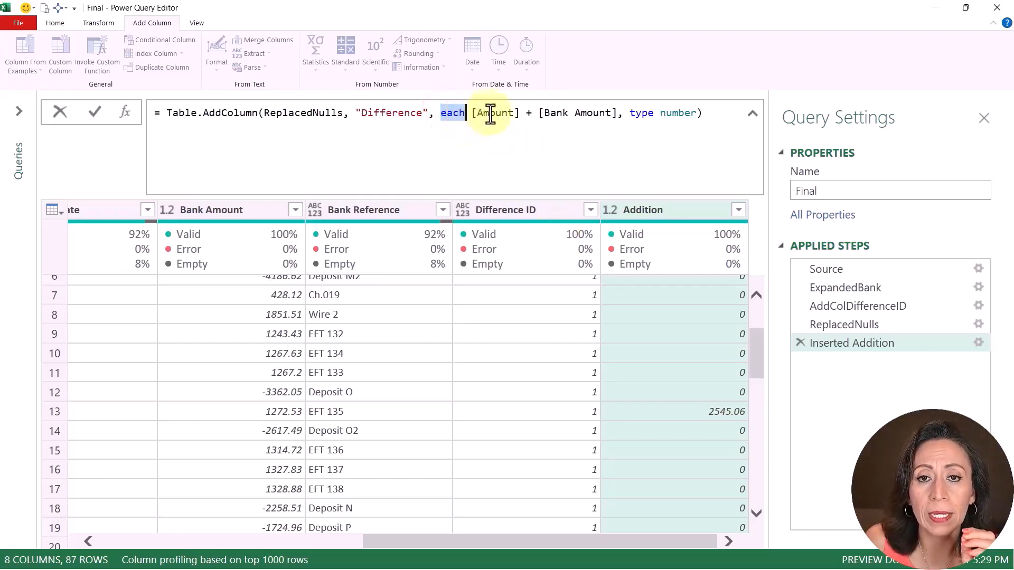
left_click(491, 112)
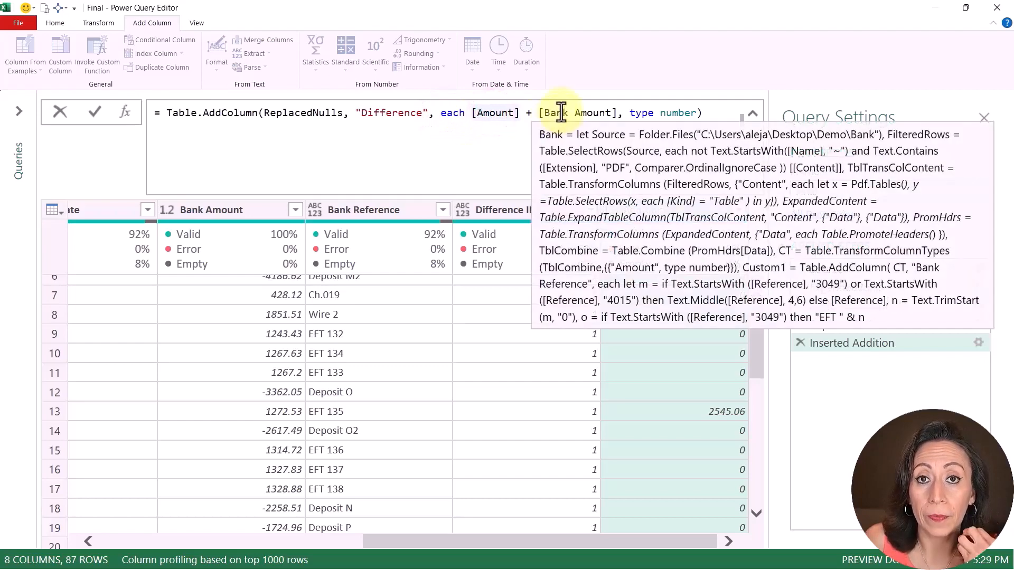
left_click(579, 114)
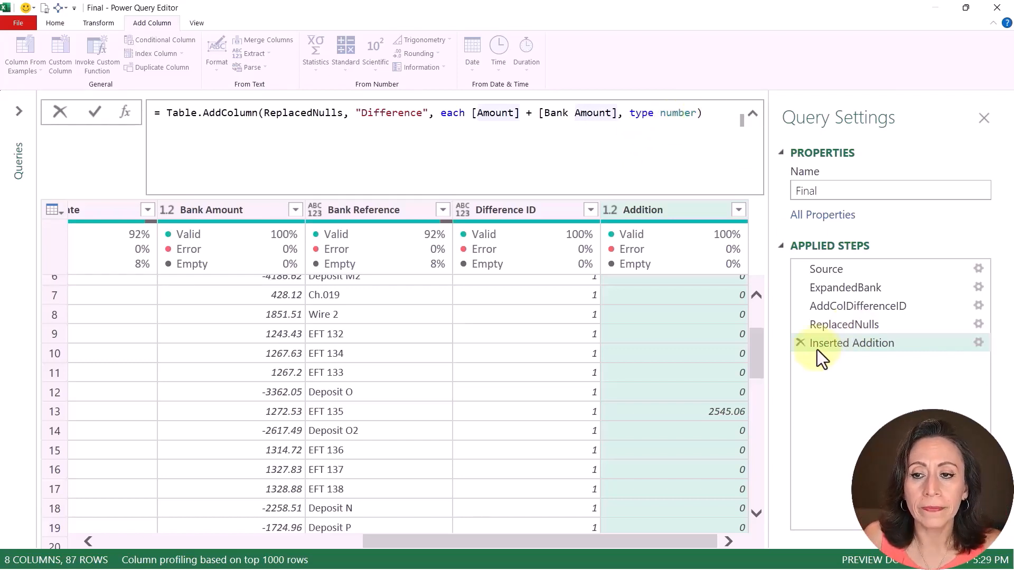
left_click(714, 113)
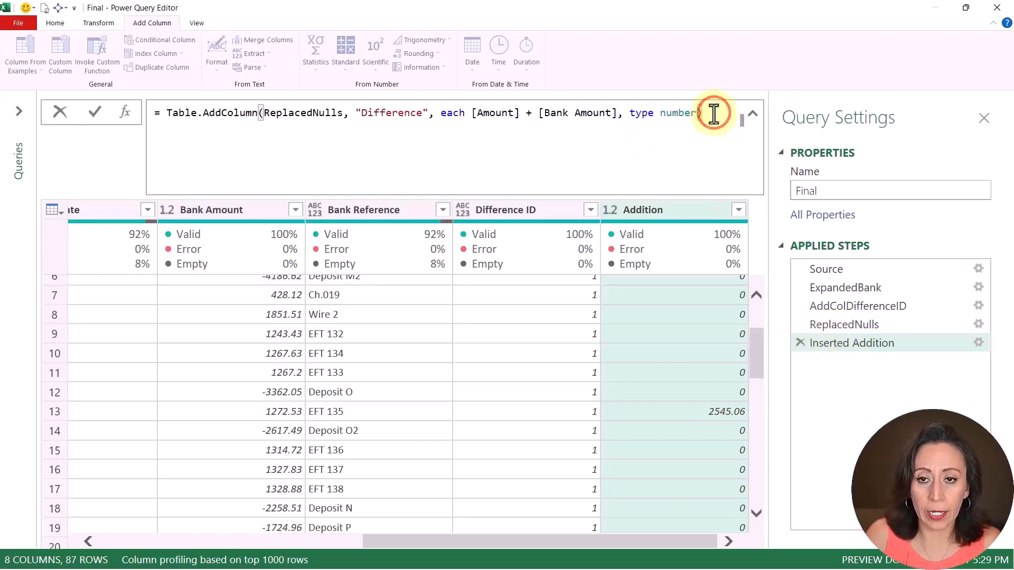
key("Return")
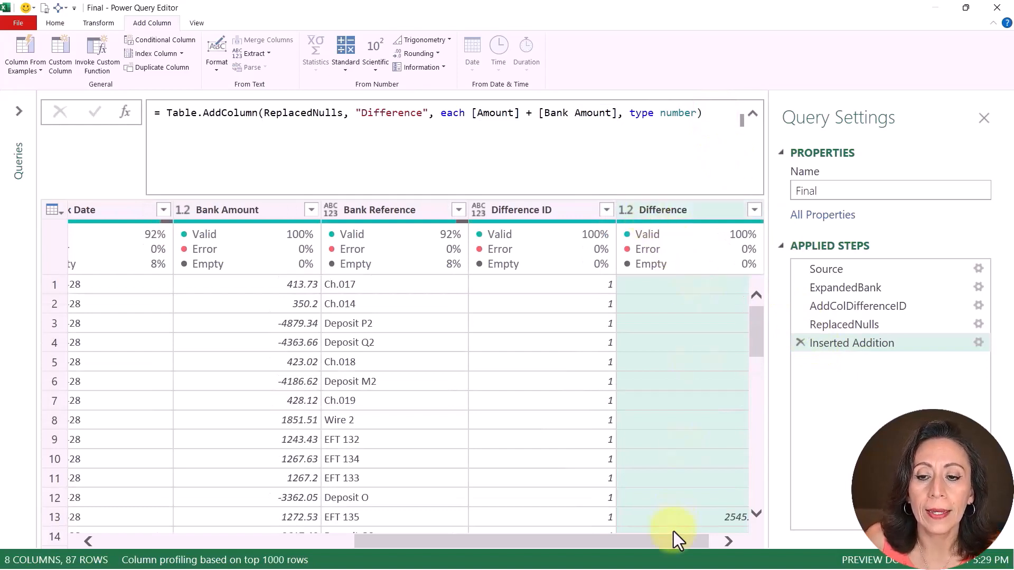
left_click_drag(672, 540, 681, 540)
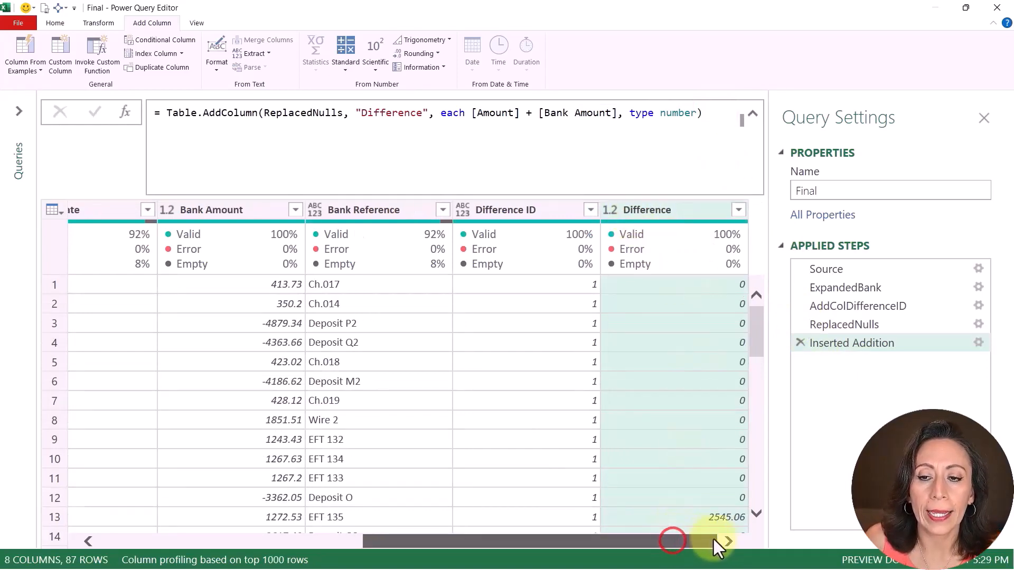
left_click(659, 214)
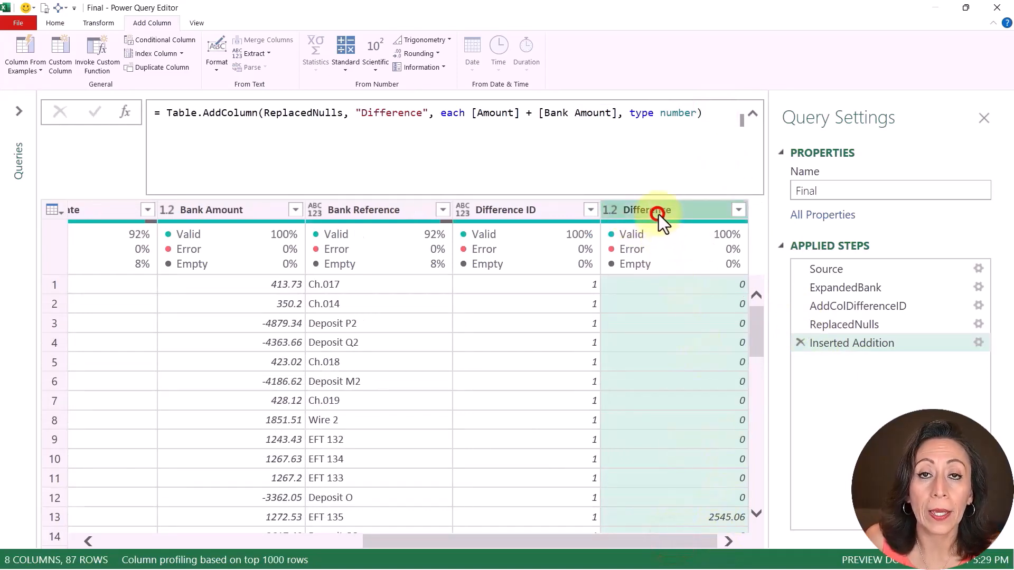
- Filter the Difference column to exclude rows with a value of 0
left_click(738, 212)
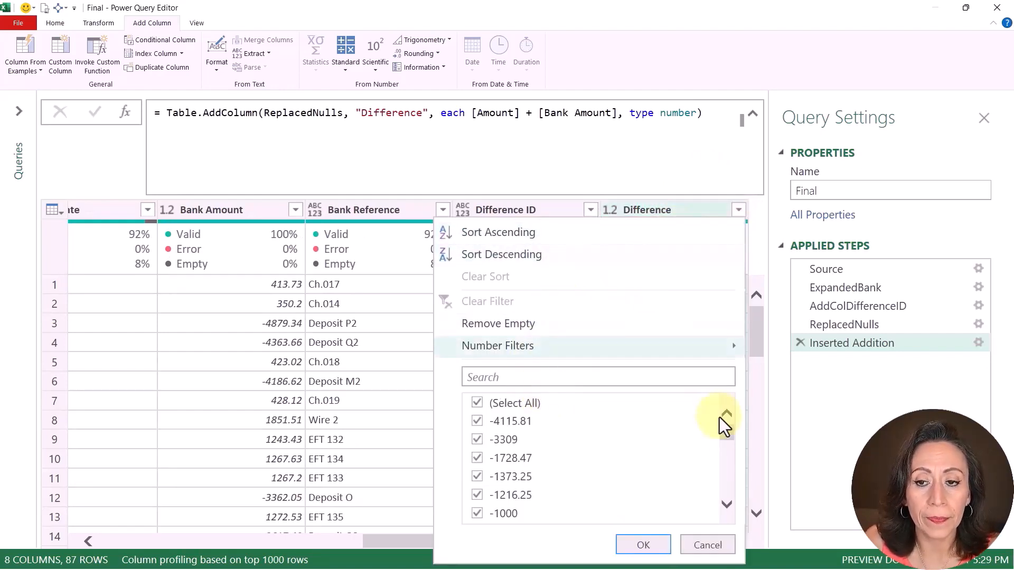
scroll(608, 454, "down", 5)
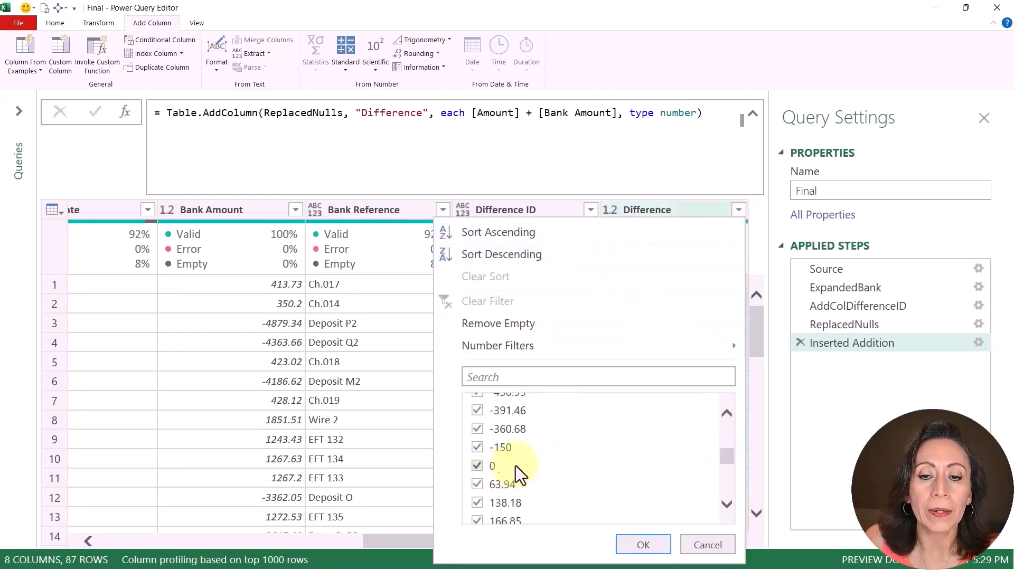
left_click(477, 466)
left_click(644, 547)
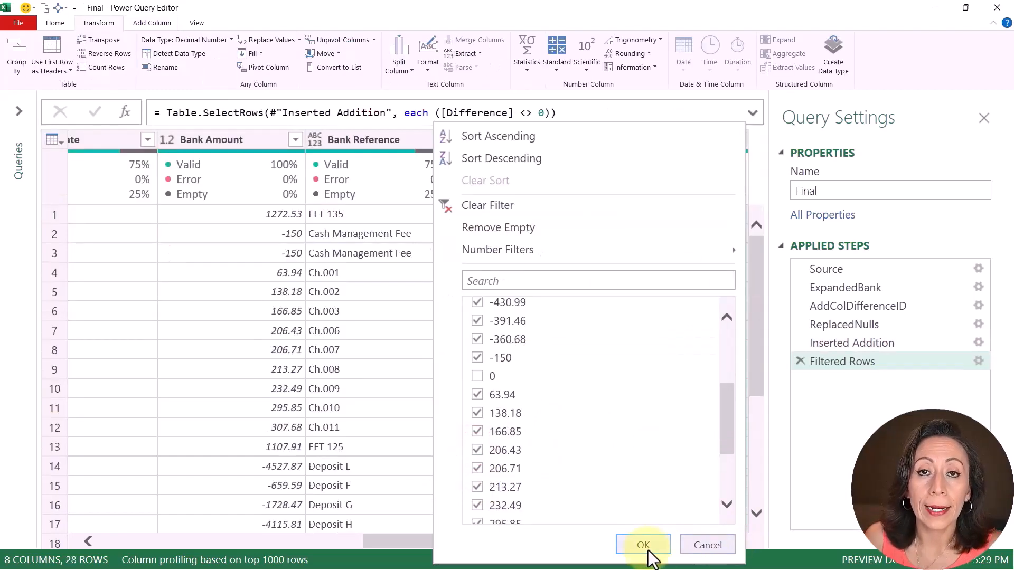
left_click_drag(648, 539, 731, 520)
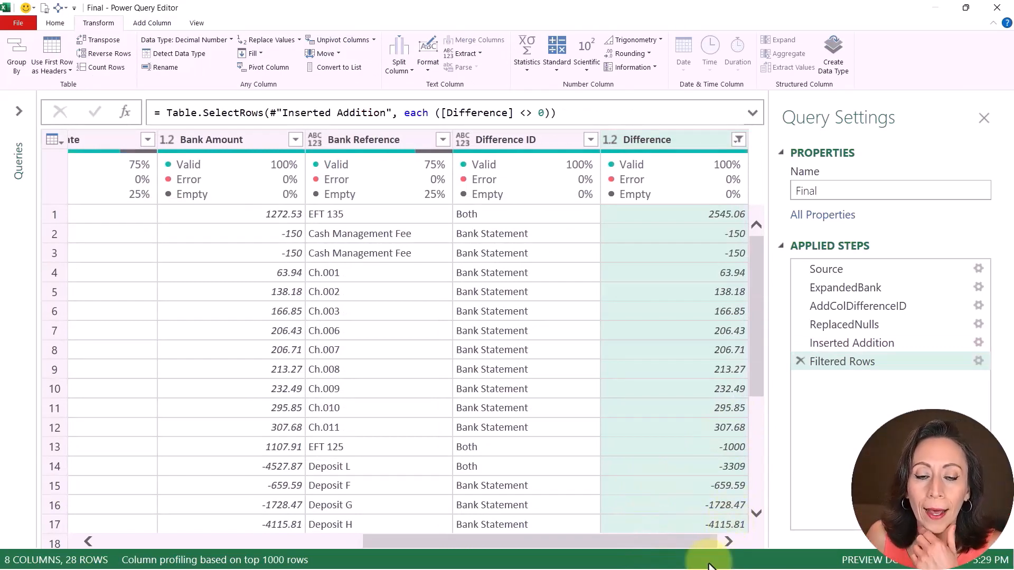
- Examine the Date and Reference columns of the filtered rows, comparing them with the Bank Date and Bank Reference columns
left_click_drag(526, 544, 227, 555)
left_click(165, 139)
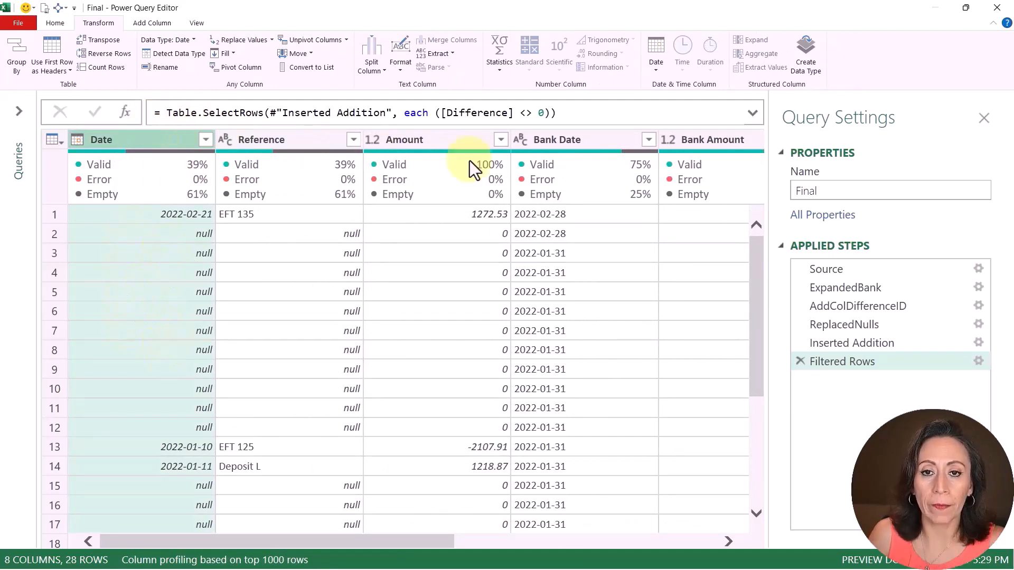
left_click(297, 144)
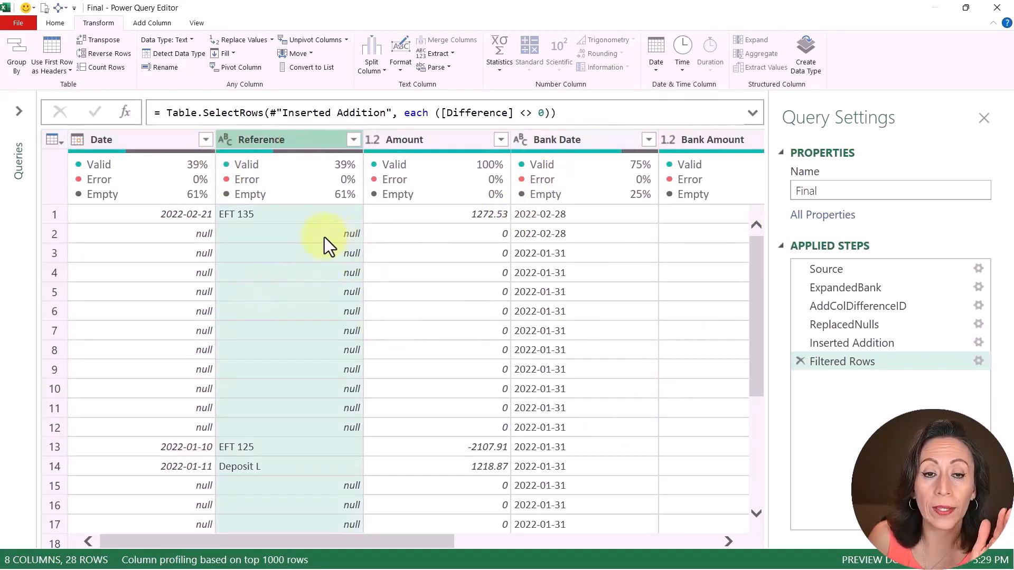
left_click_drag(403, 547, 498, 538)
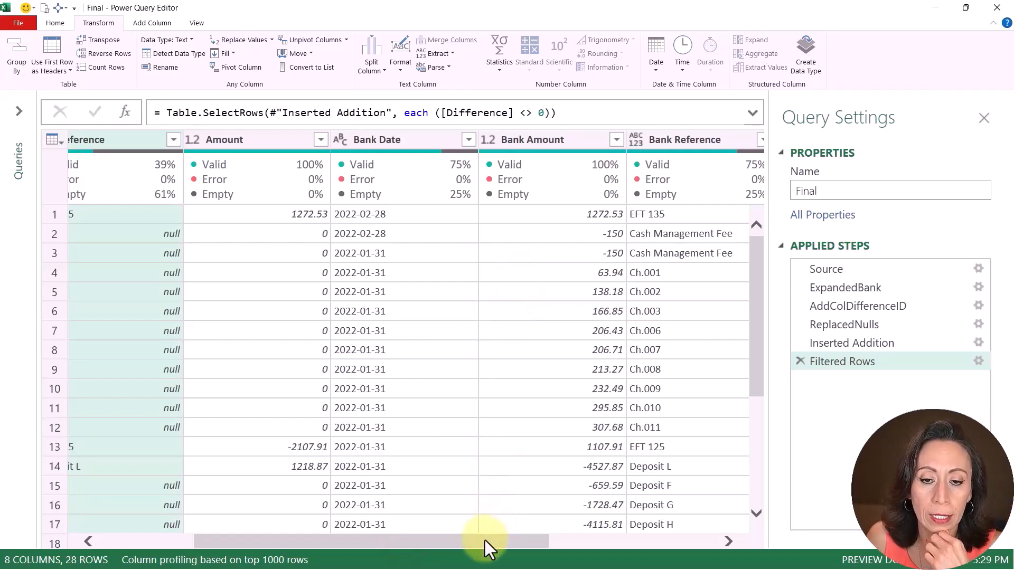
left_click_drag(485, 548, 723, 537)
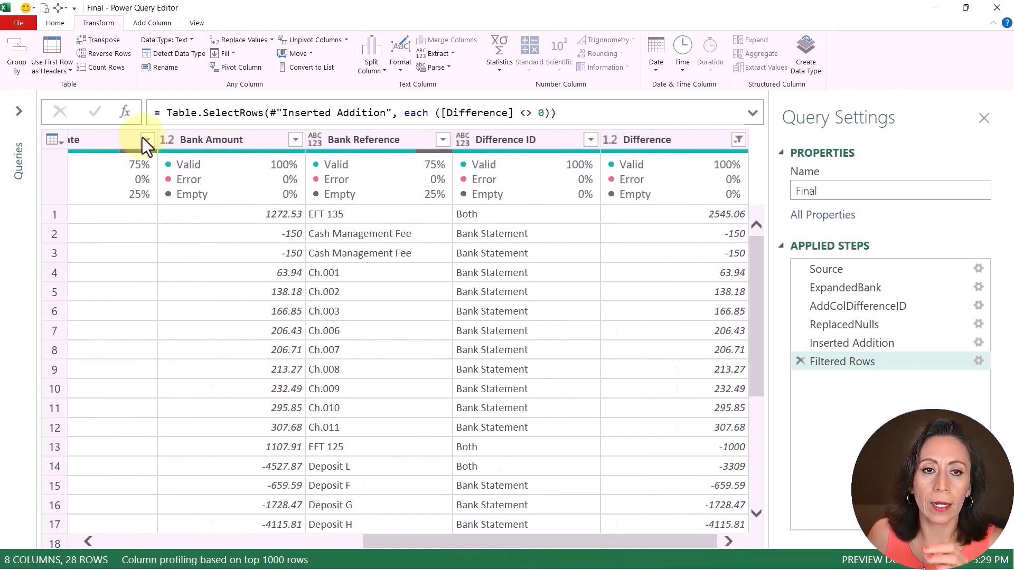
- Add a custom step after Filtered Rows and rename the Filtered Rows step to FilteredRows
left_click(129, 117)
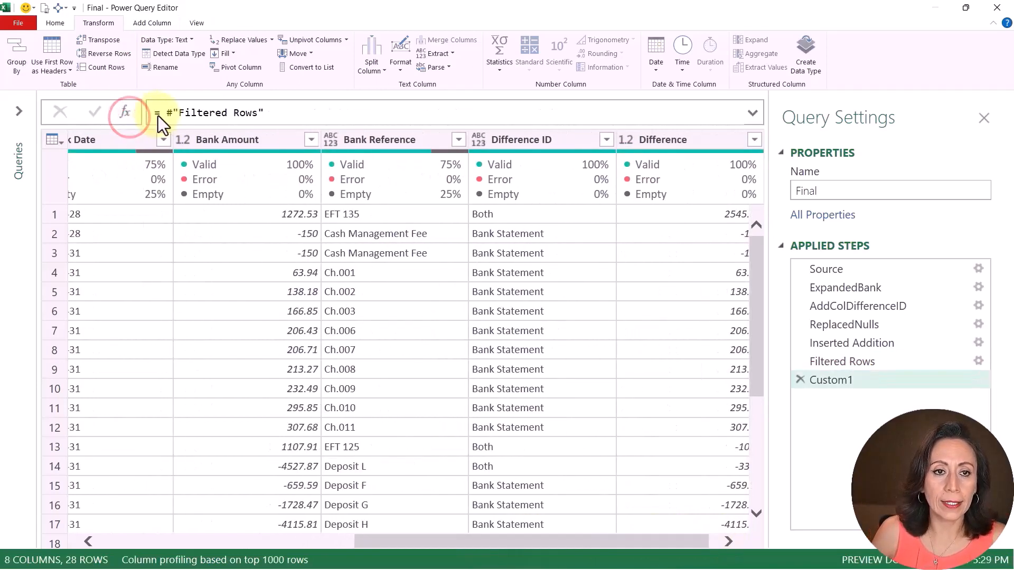
left_click(158, 116)
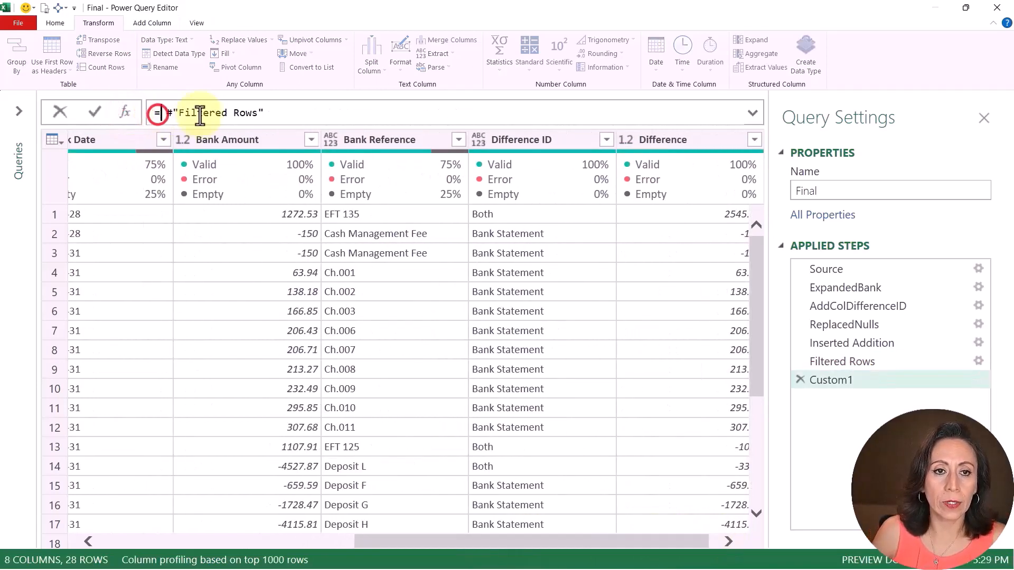
left_click(884, 367)
left_click(884, 367)
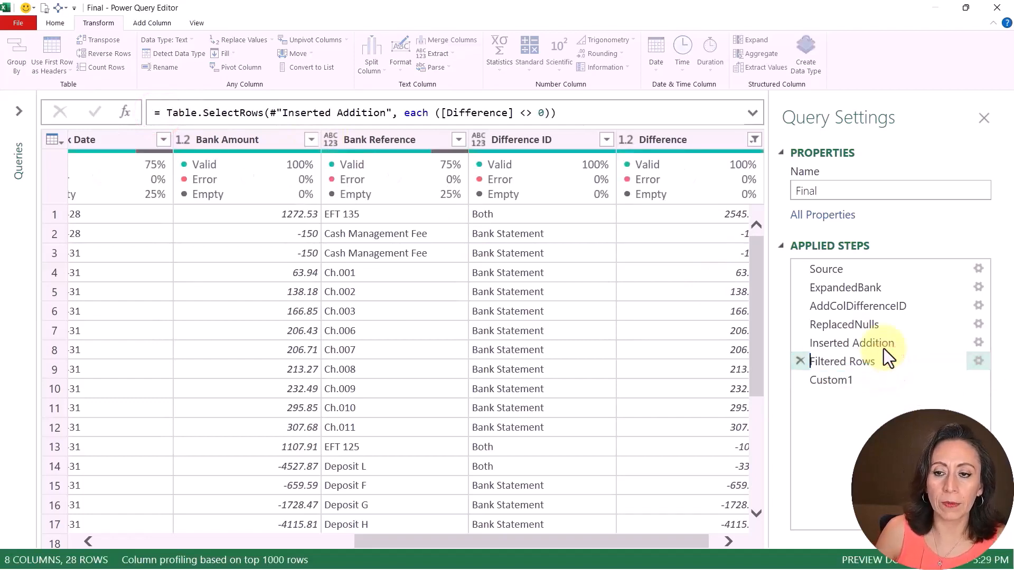
key("Right")
key("Right")
key("Right")
key("Right")
key("Right")
key("Right")
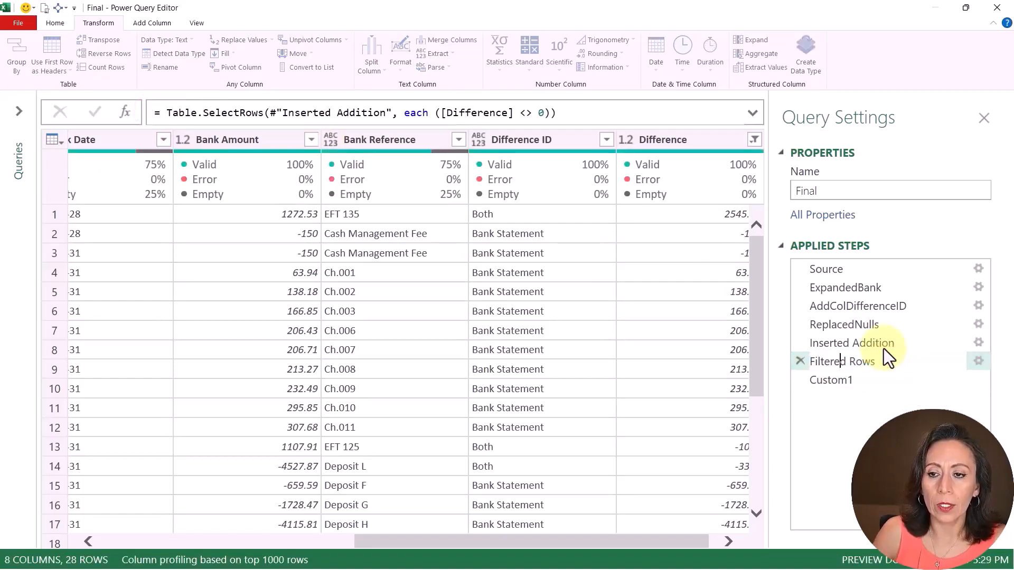
key("Delete")
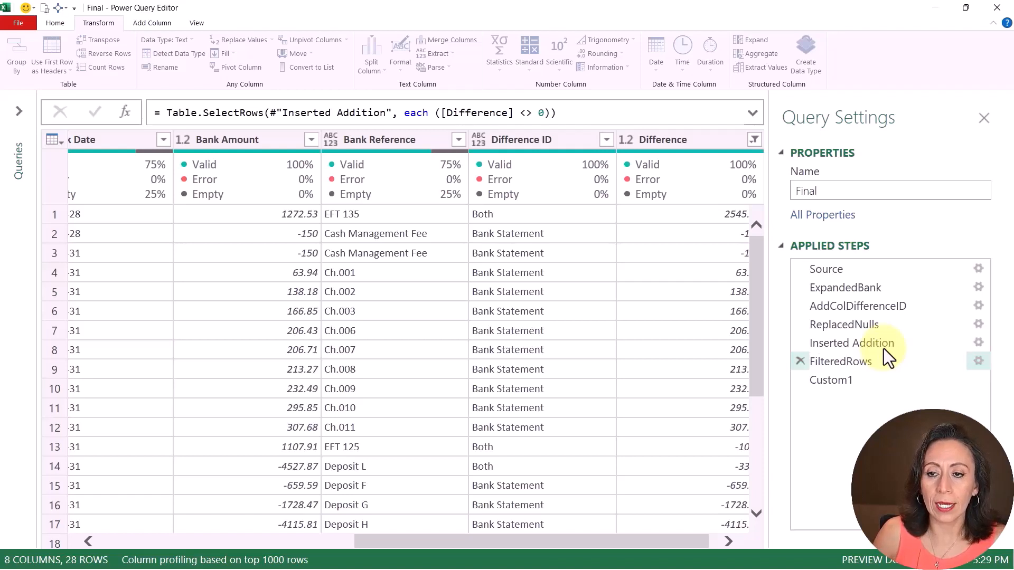
key("Return")
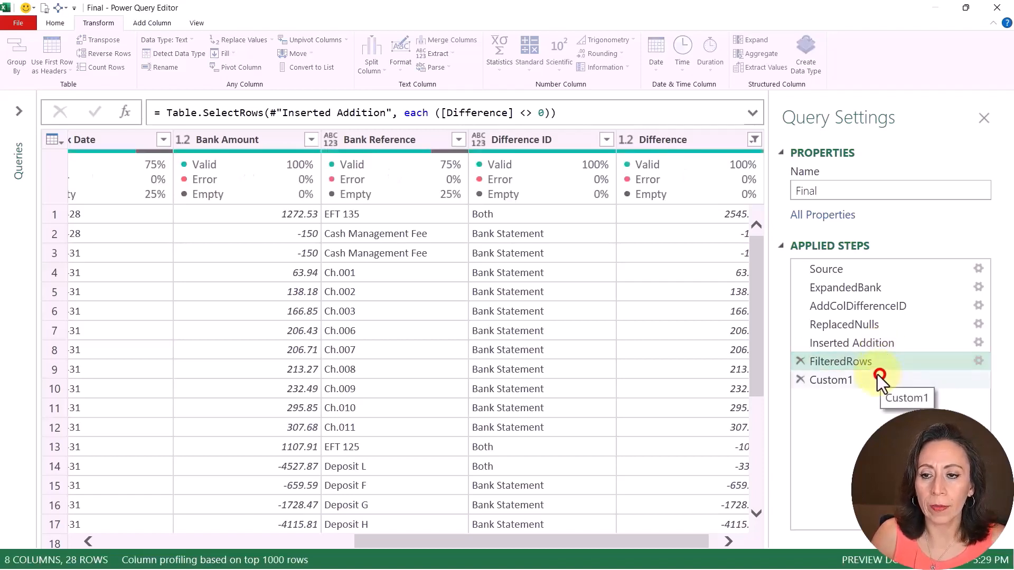
- In the custom step, begin a Table.AddColumn formula on FilteredRows with the new column name "Date Final" and the each keyword
left_click(877, 380)
left_click(162, 112)
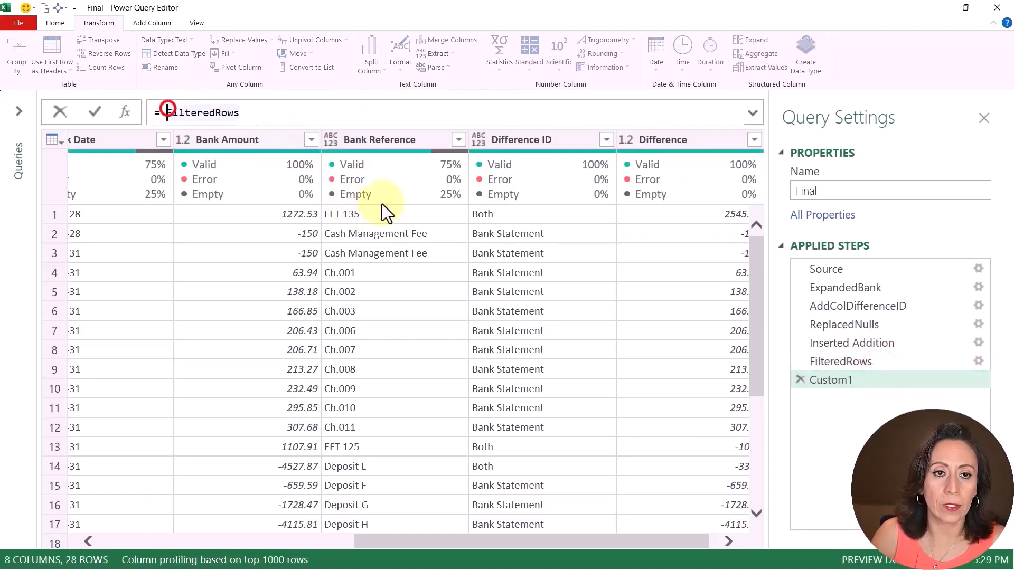
type("tab")
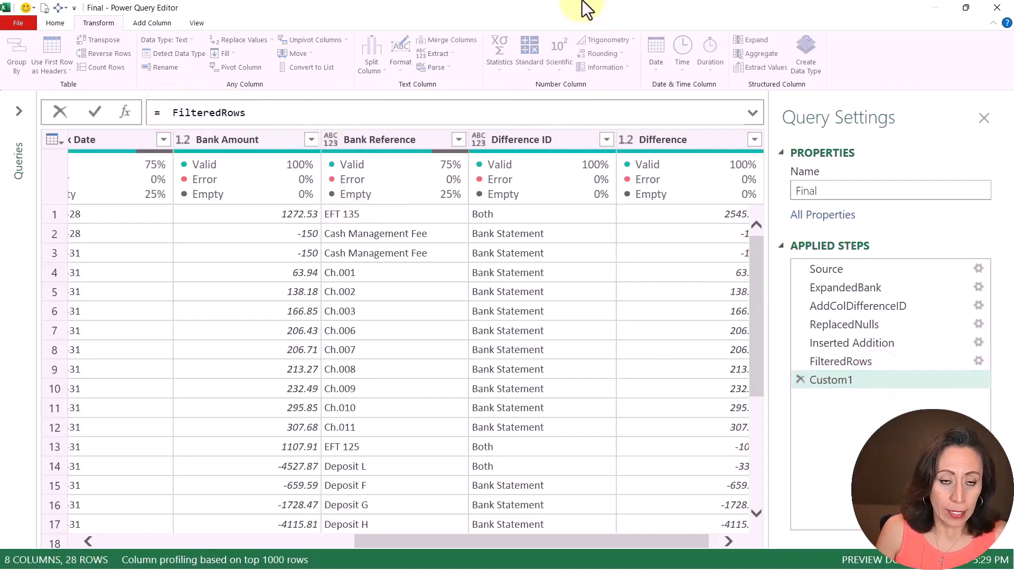
type("adc")
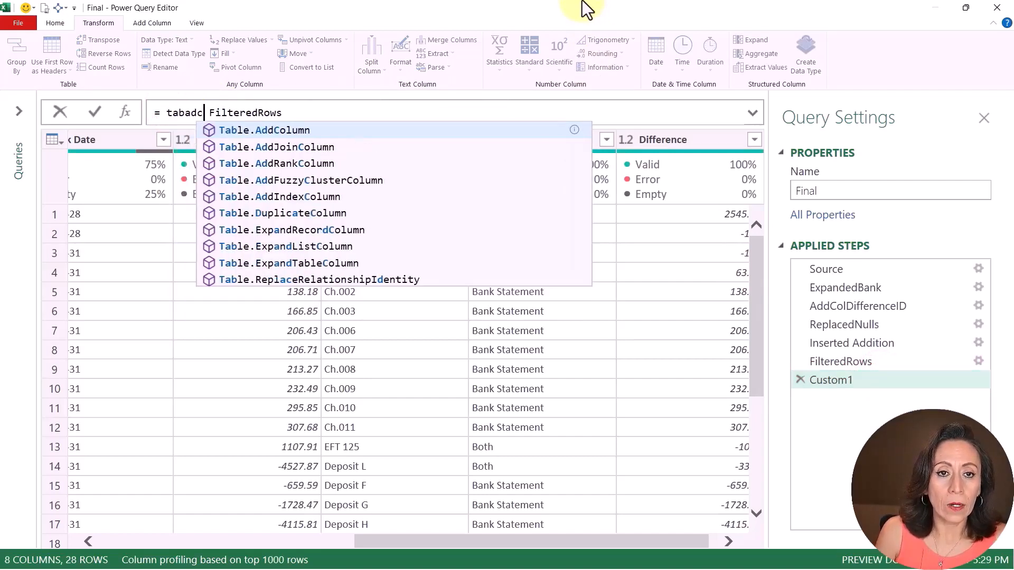
key("Tab")
type("(FilteredRows,")
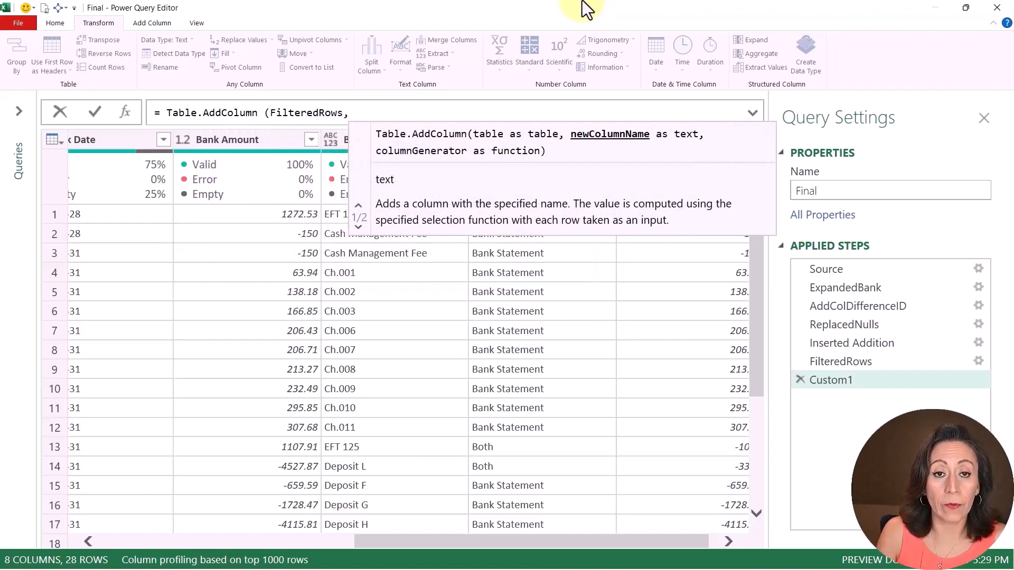
type(" \"")
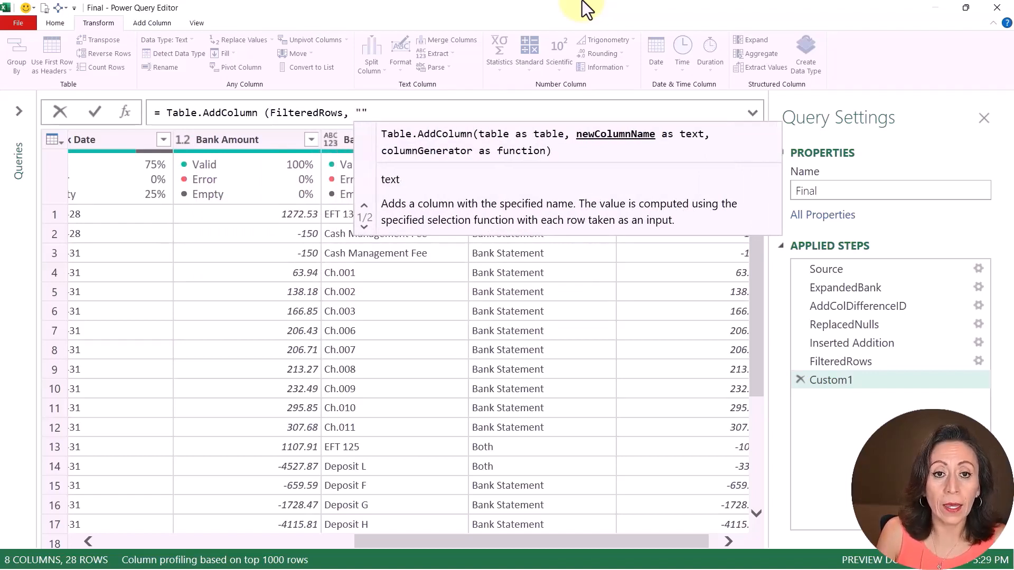
type("Date F")
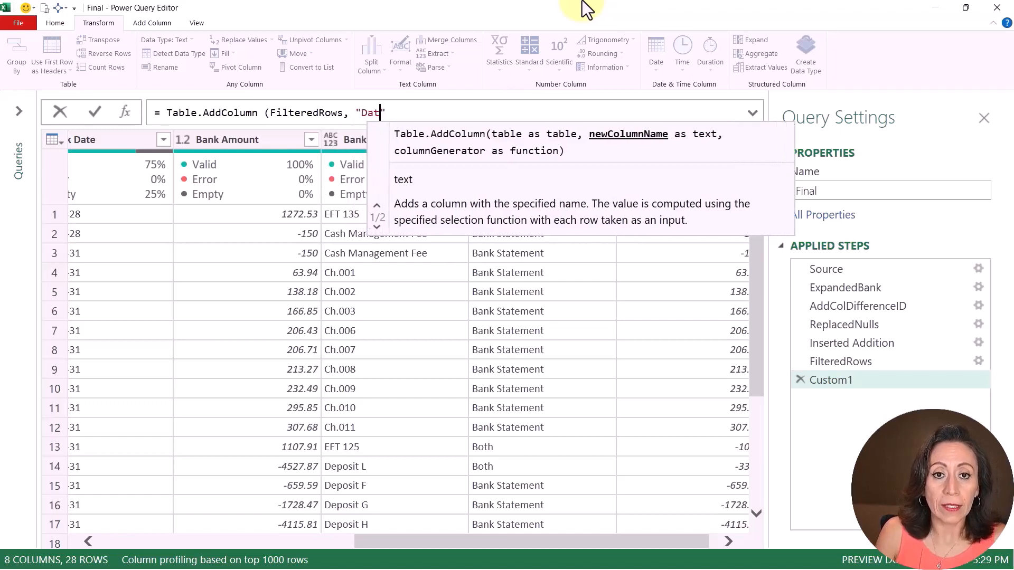
type("inal\"")
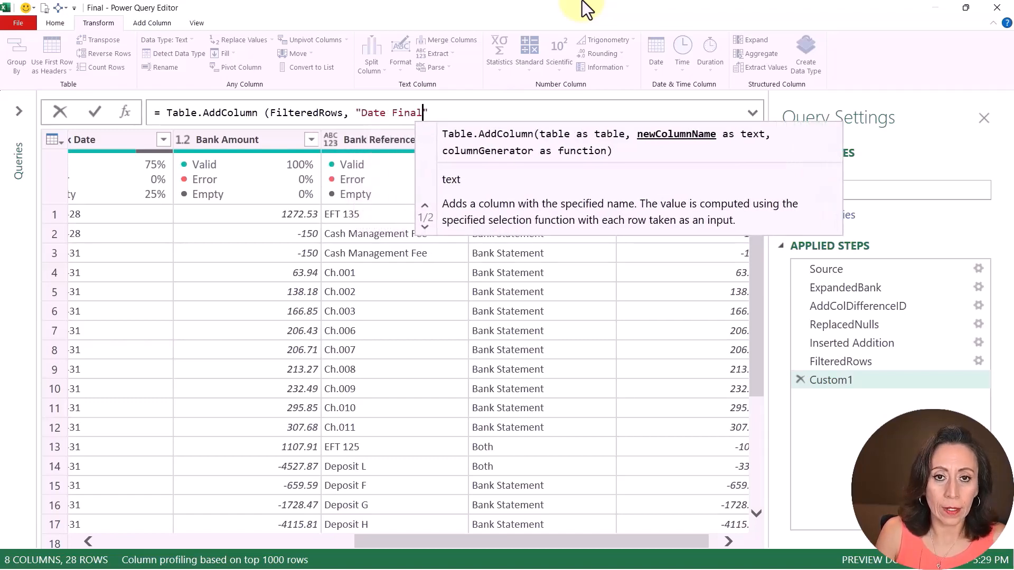
key("BackSpace")
type(", each")
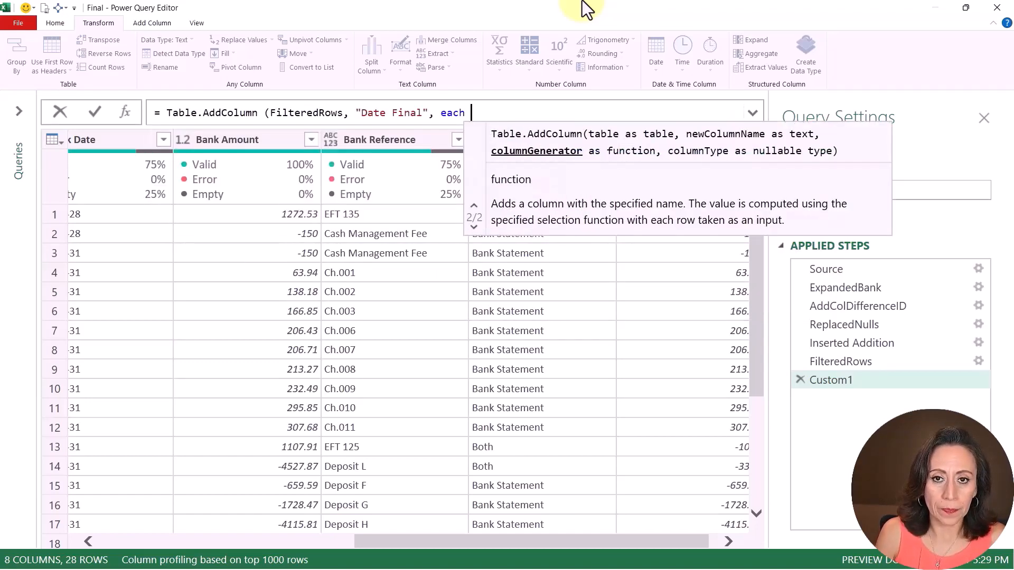
- Complete the Date Final formula with if [Date] = null then [Bank Date] else [Date] and apply it
type("if ")
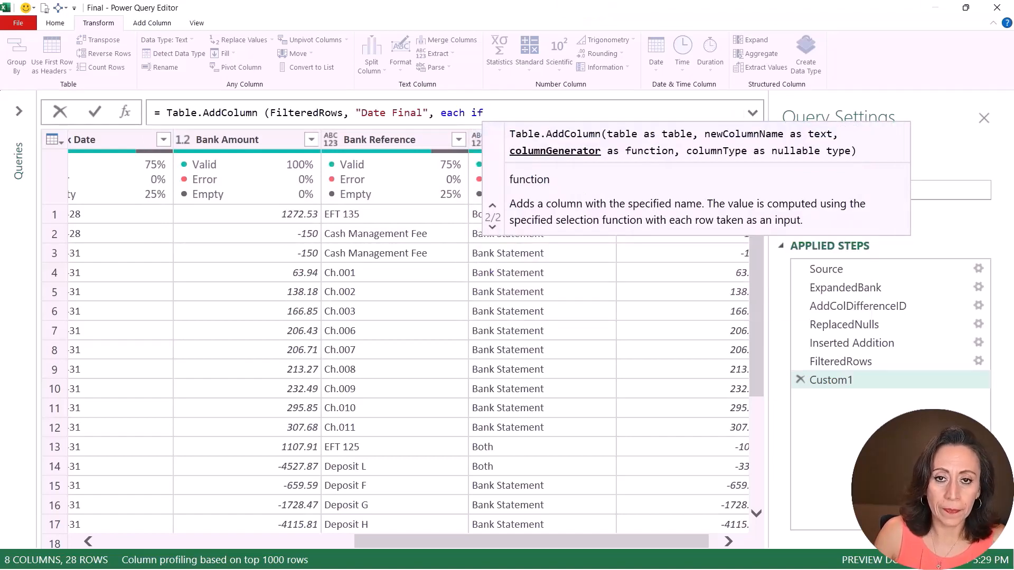
type("[Date]")
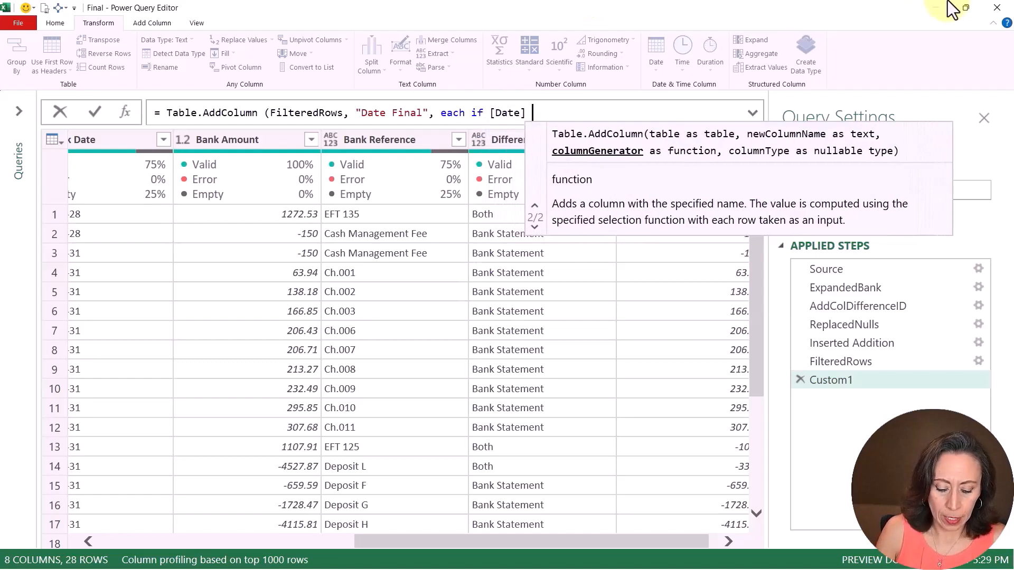
type(" = null  then ")
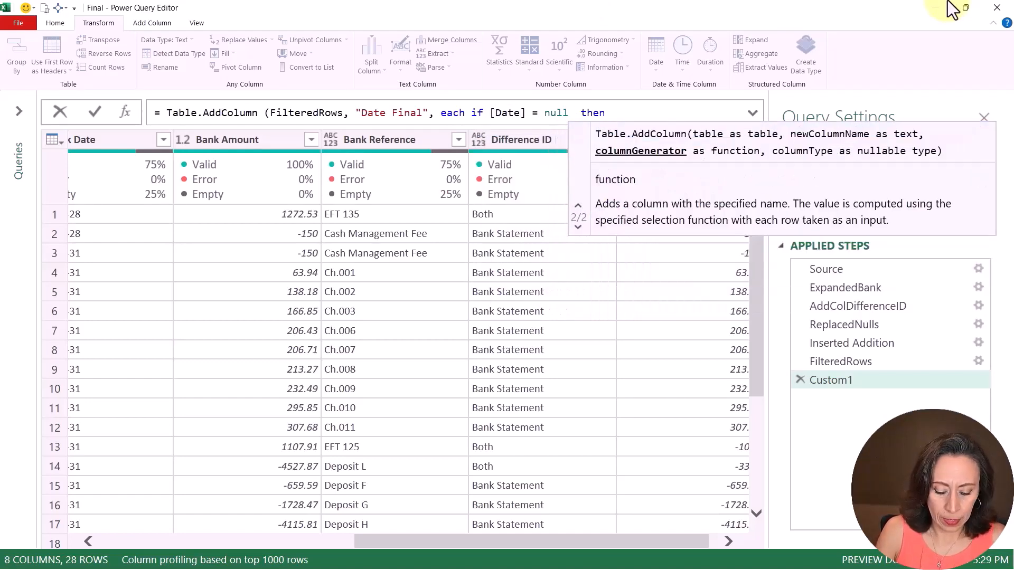
type("[")
type("Bank D")
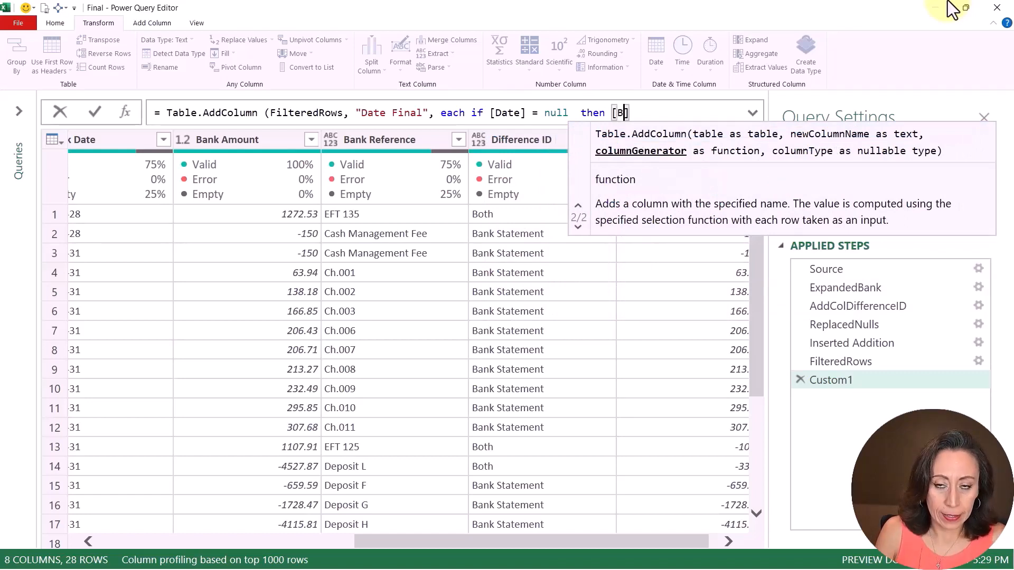
type("ate")
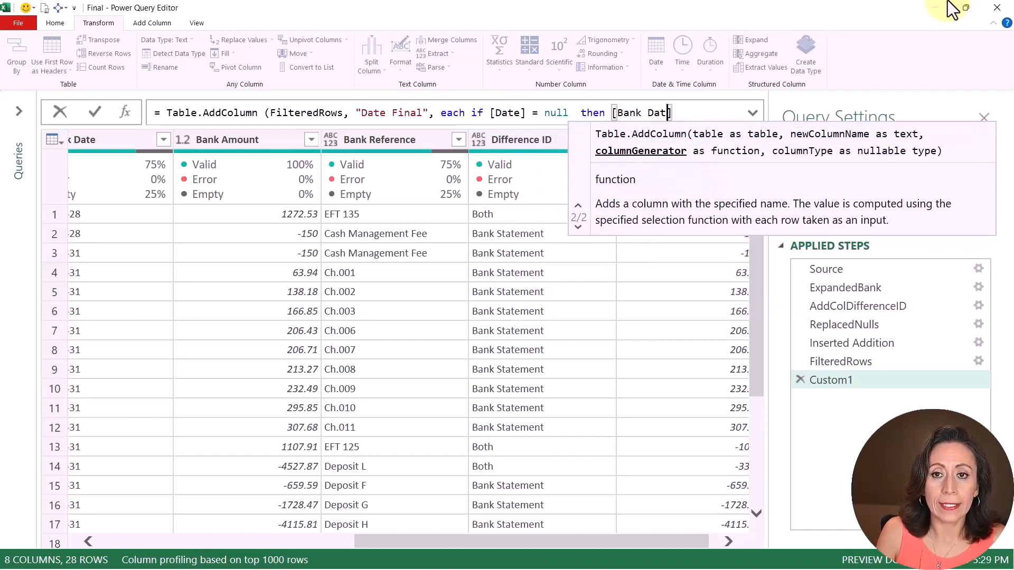
type(" e")
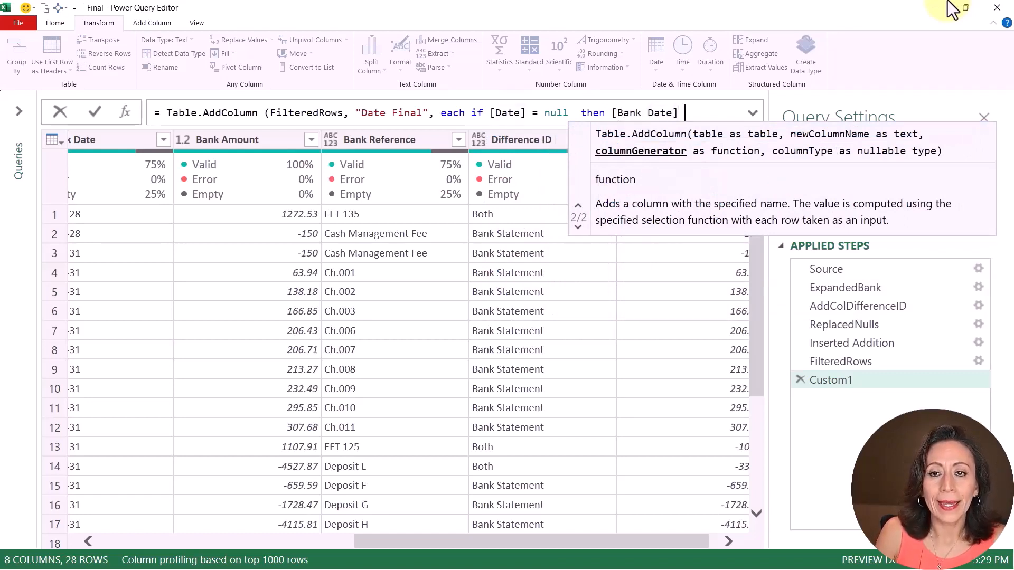
type("lse")
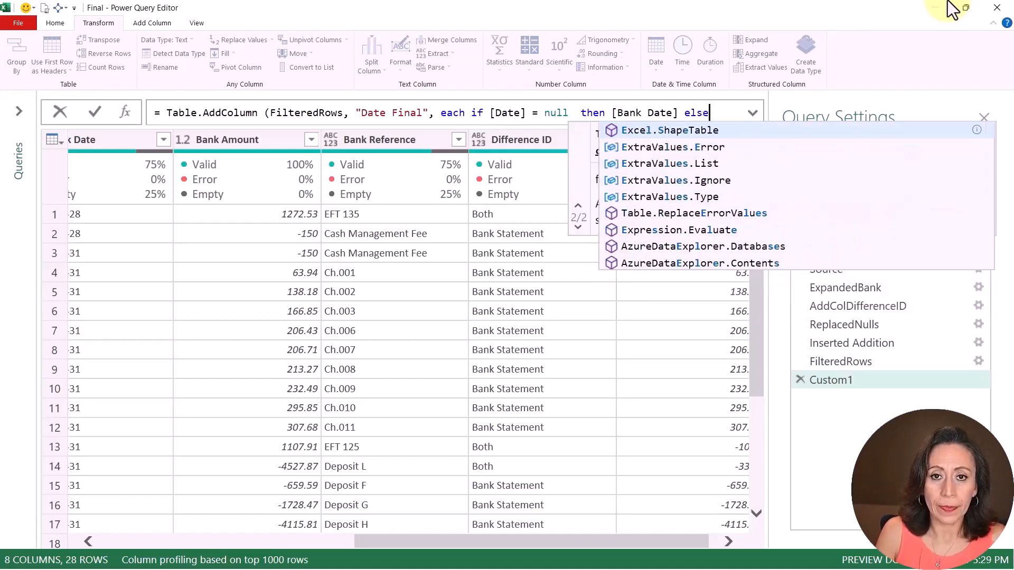
type(" [Date")
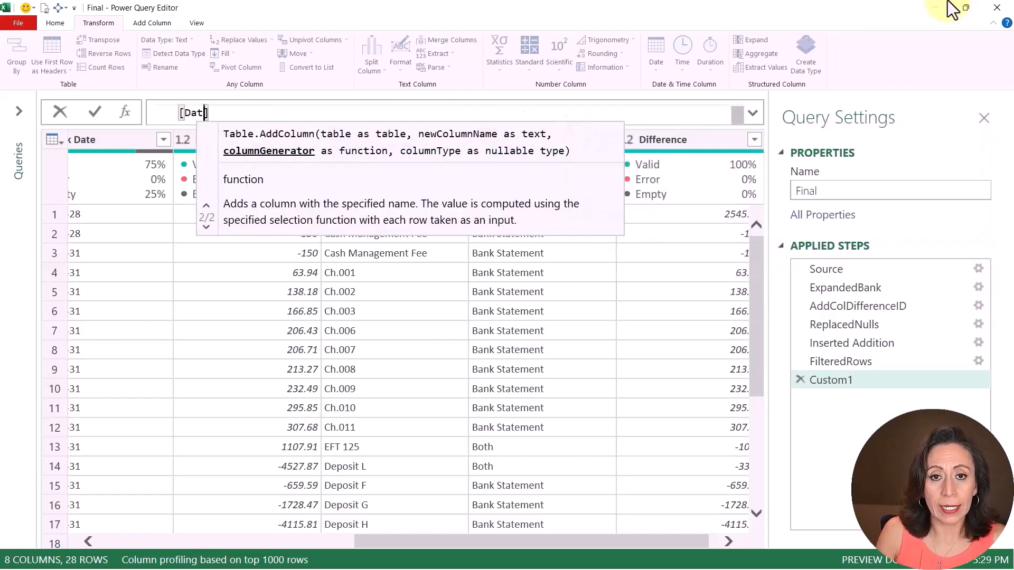
type("]")
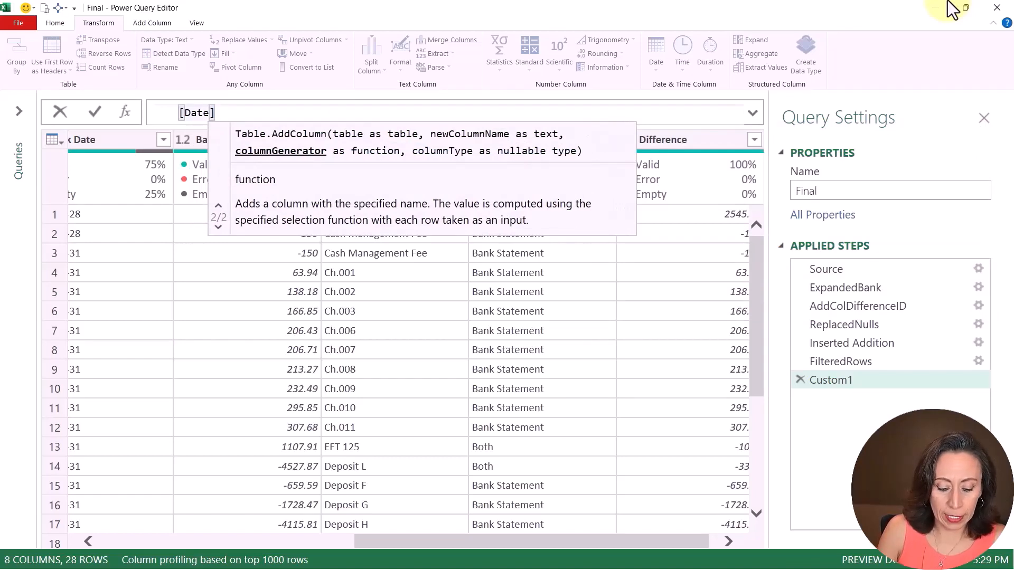
type(")")
key("Return")
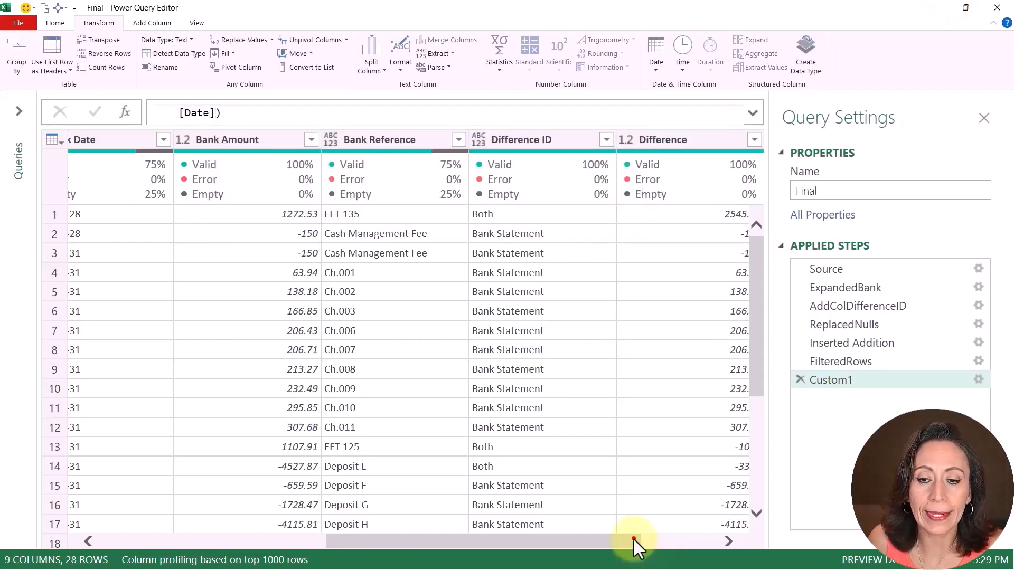
- Check the Date Final column's values and compare them with the Bank Date column
left_click_drag(634, 540, 723, 535)
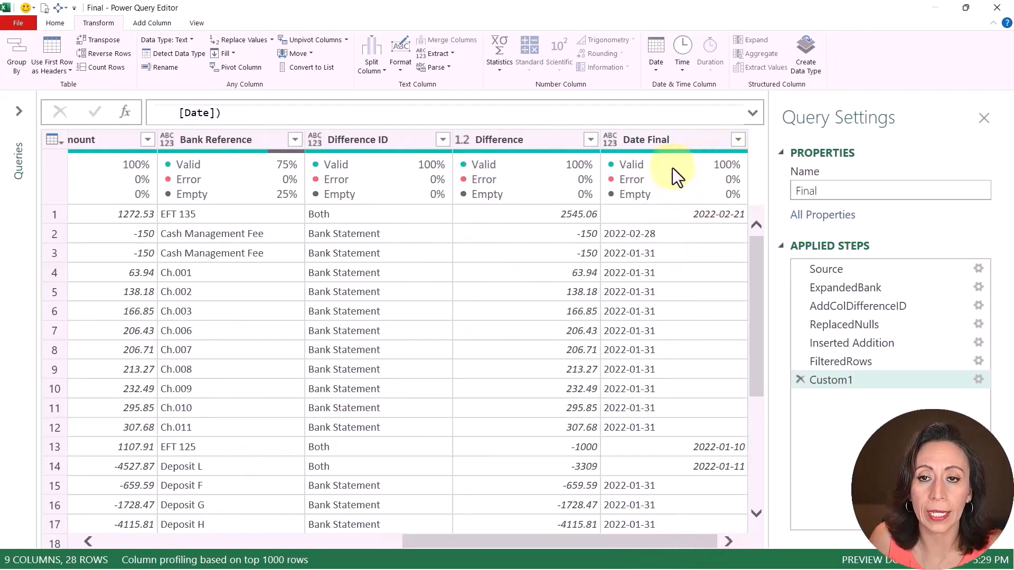
left_click(671, 138)
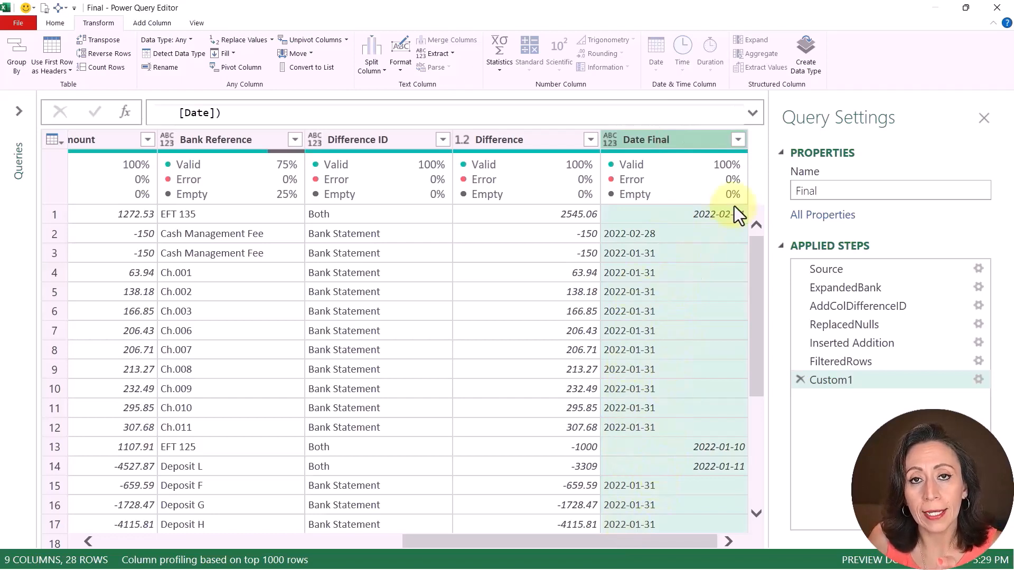
scroll(659, 542, "left", 3)
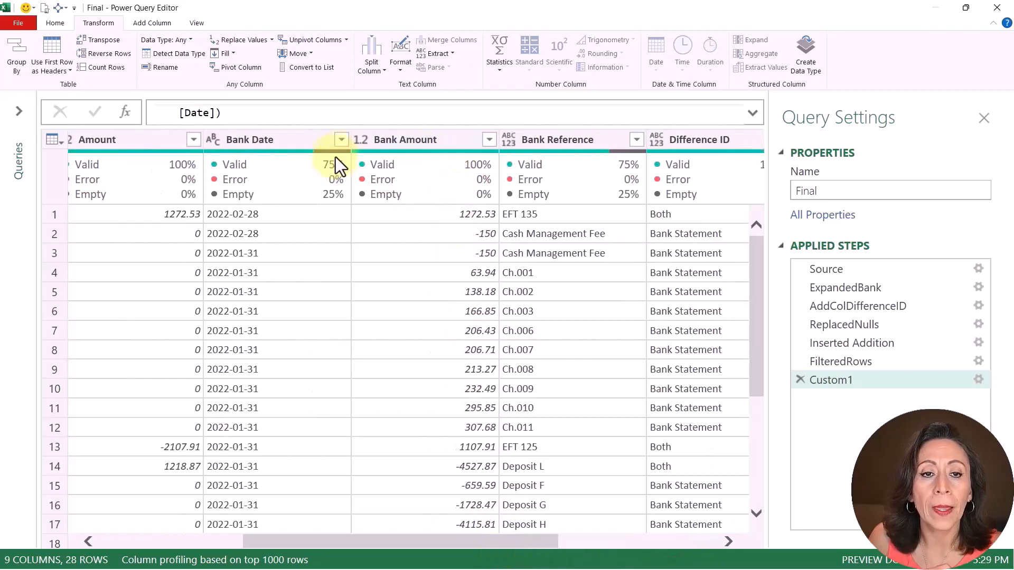
- Compare the Bank Date column with the Date and Date Final columns
left_click(275, 136)
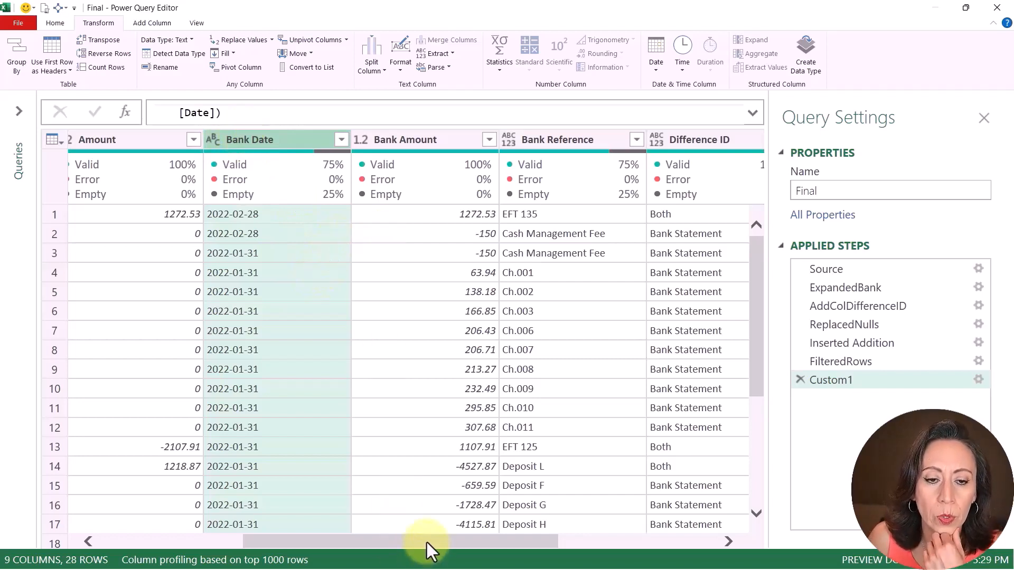
left_click_drag(427, 543, 271, 549)
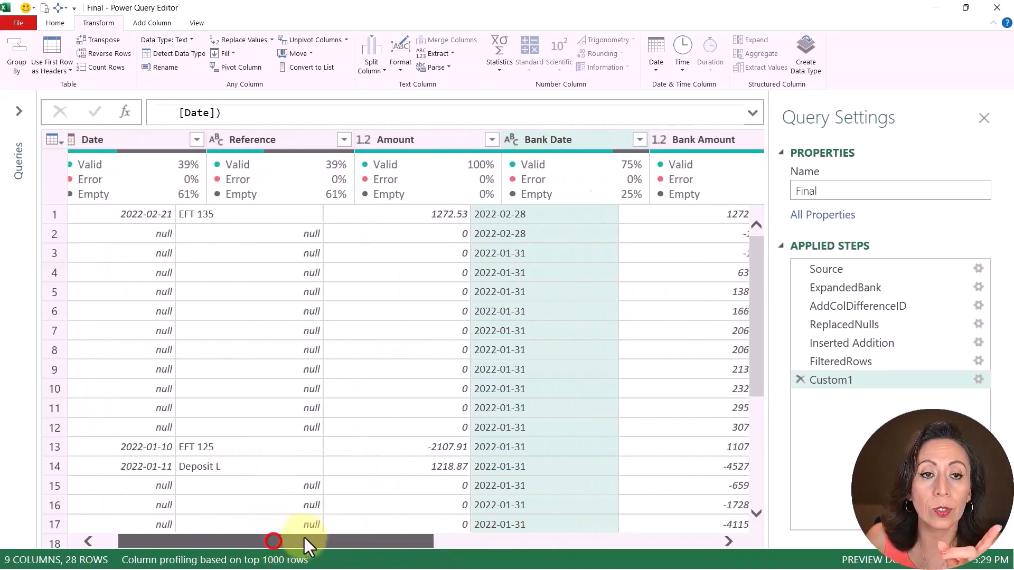
scroll(303, 539, "right", 5)
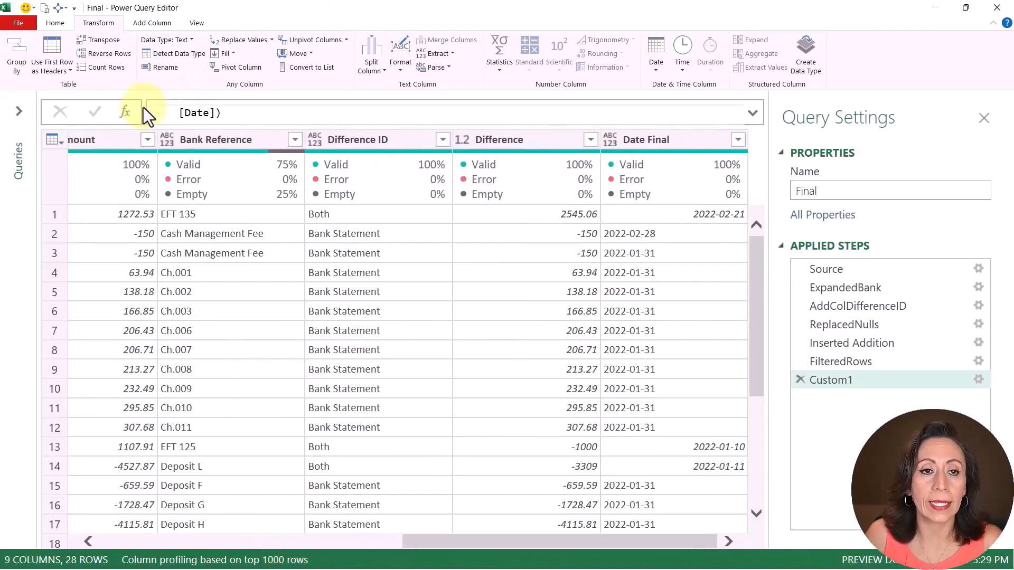
- Add a custom step after Custom1 and begin a Table.AddColumn formula with Custom1 as its table
left_click(126, 113)
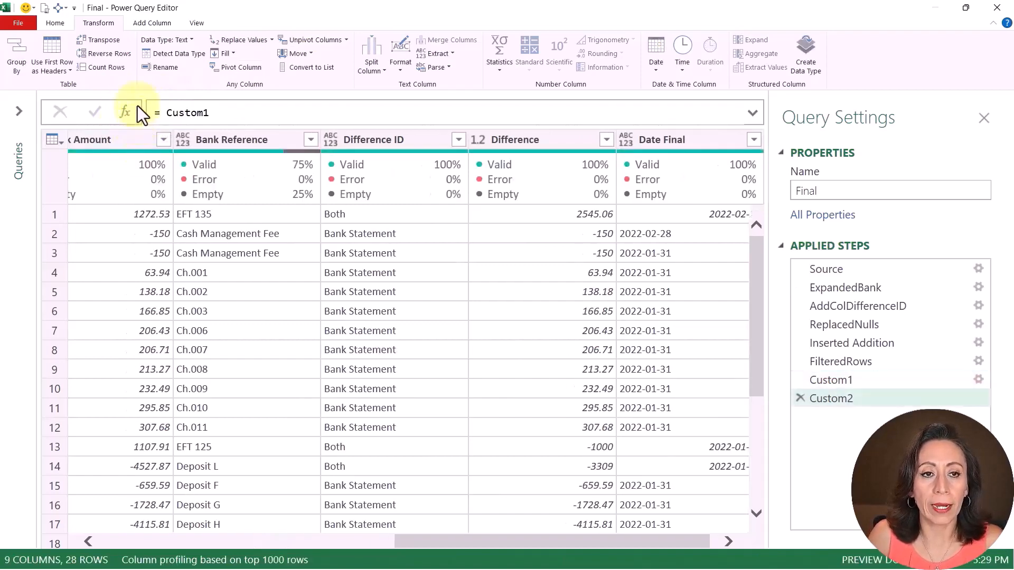
left_click(753, 113)
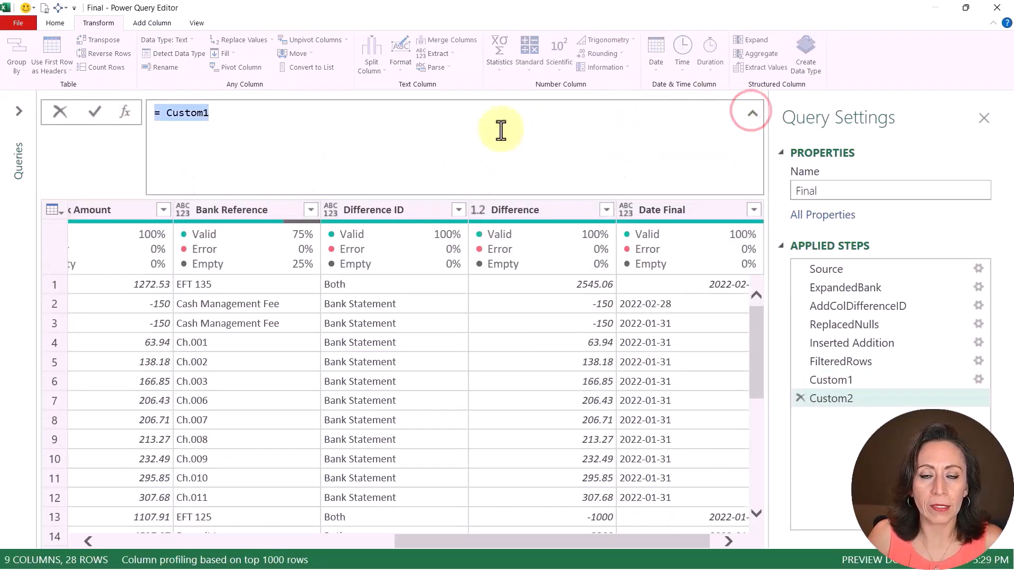
key("Home")
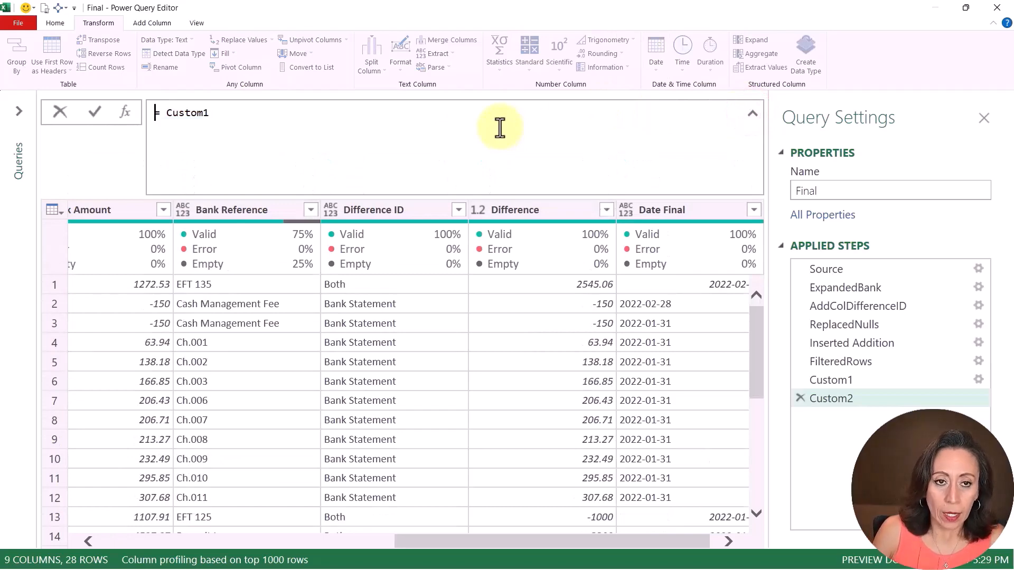
key("Right")
type("ta")
key("Tab")
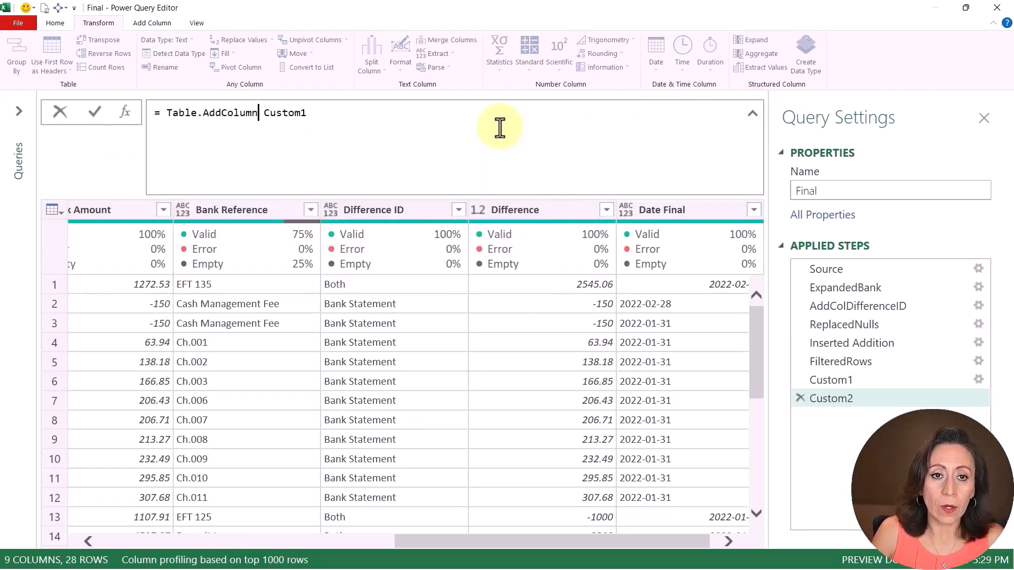
key("Right")
type("(")
key("End")
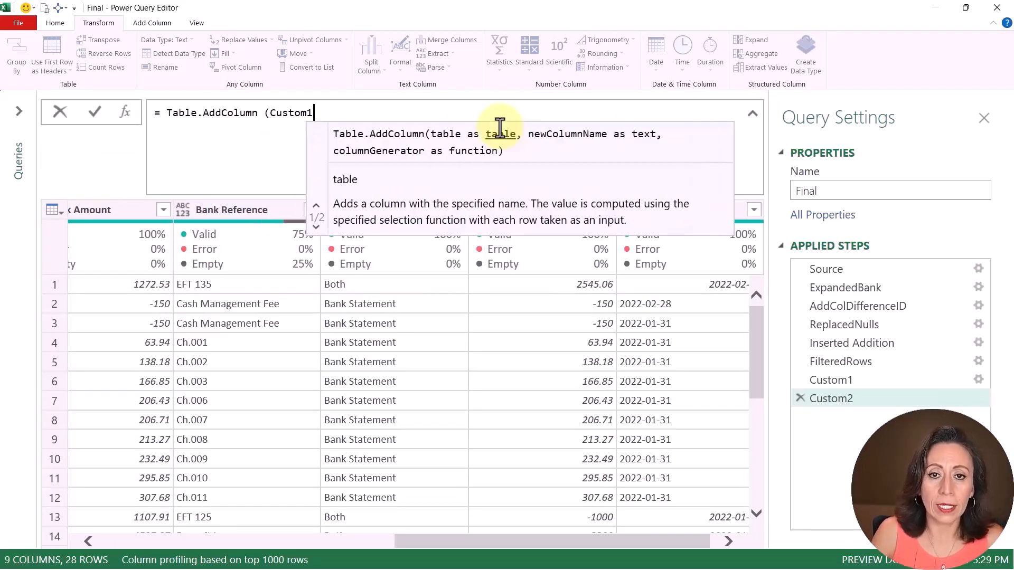
type(", ")
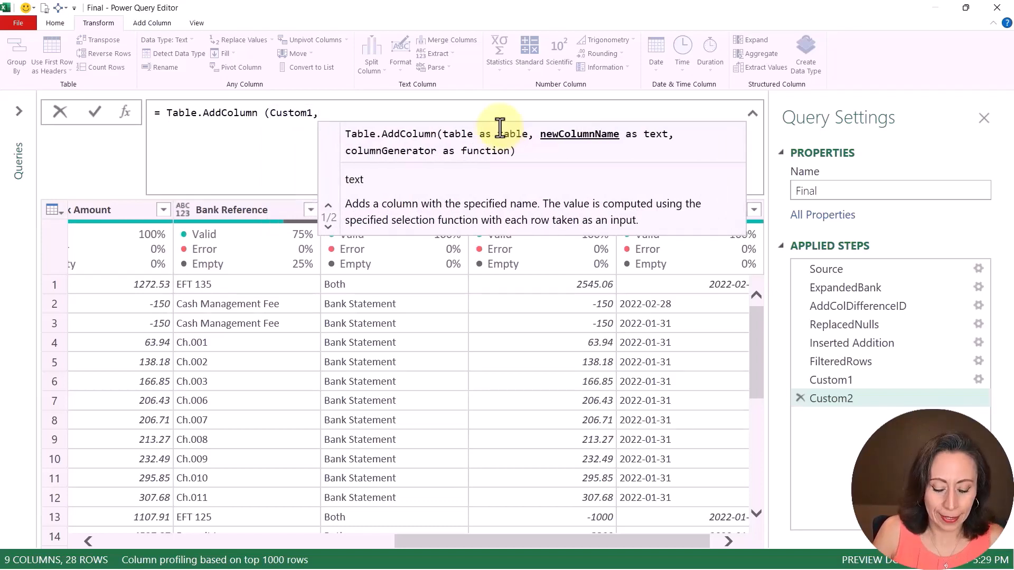
- Enter "Reference Final" as the new column name in the formula, followed by the each keyword
type("\"\"")
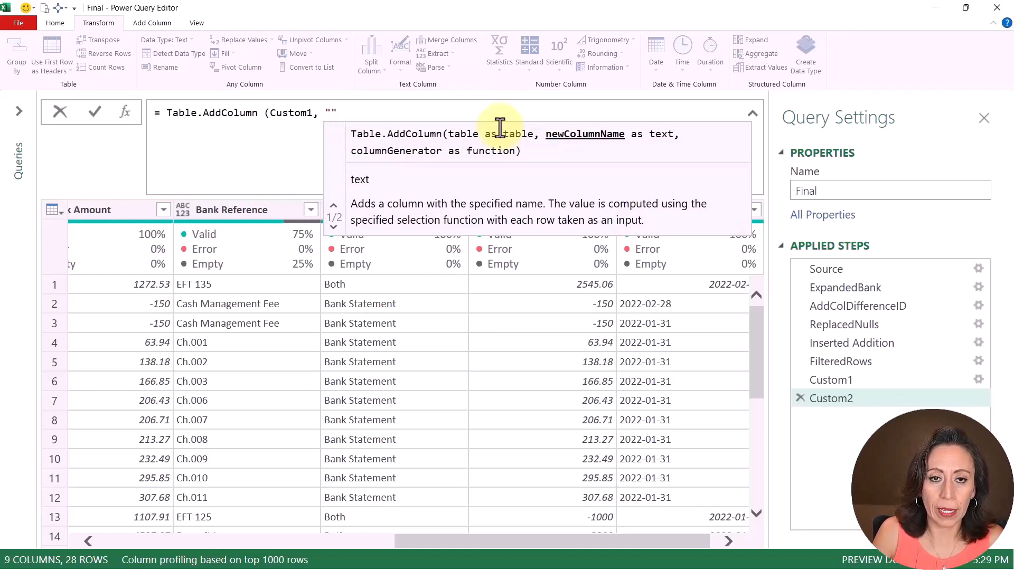
type("Refere")
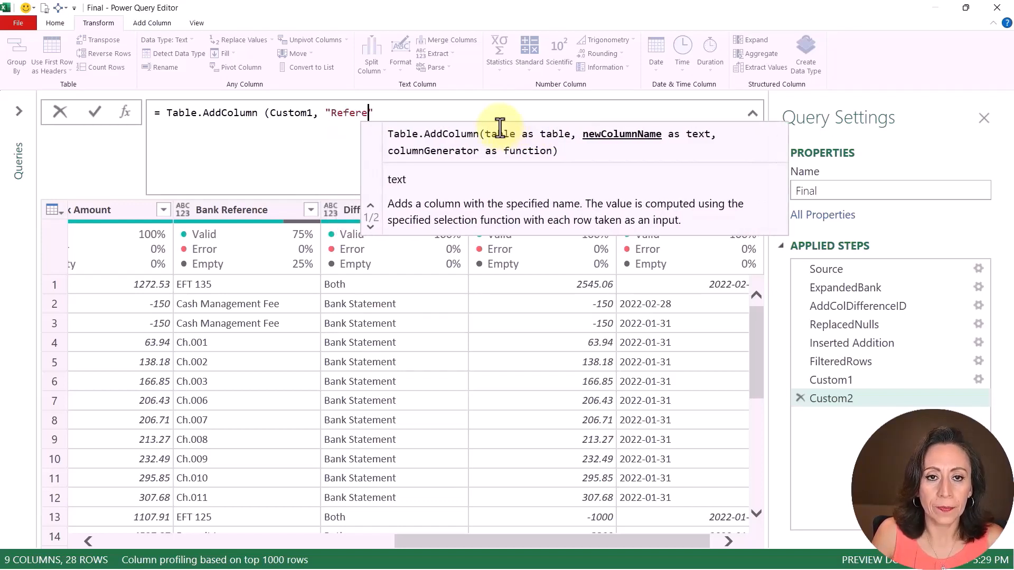
type("nce Fina")
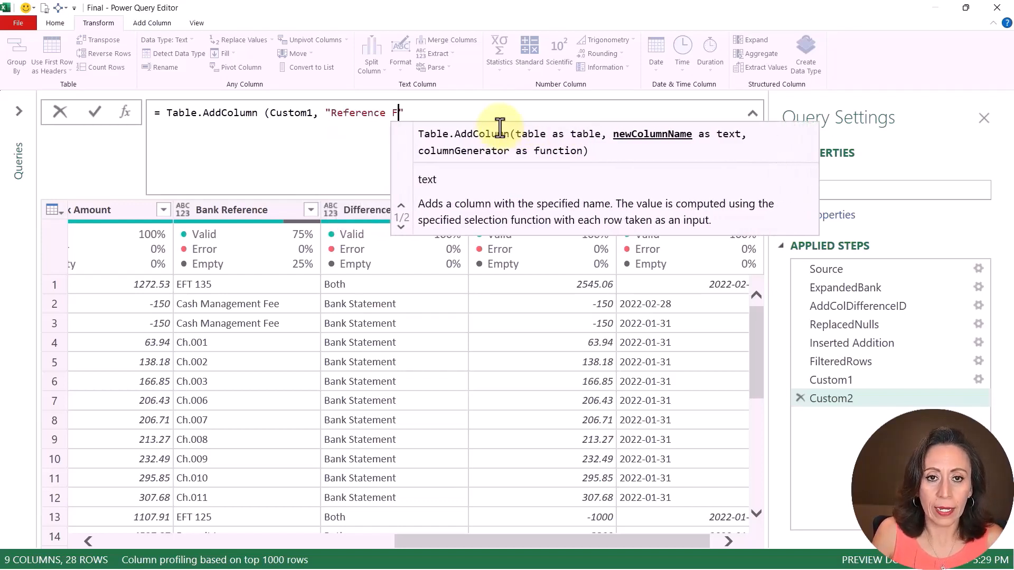
type("l\", ")
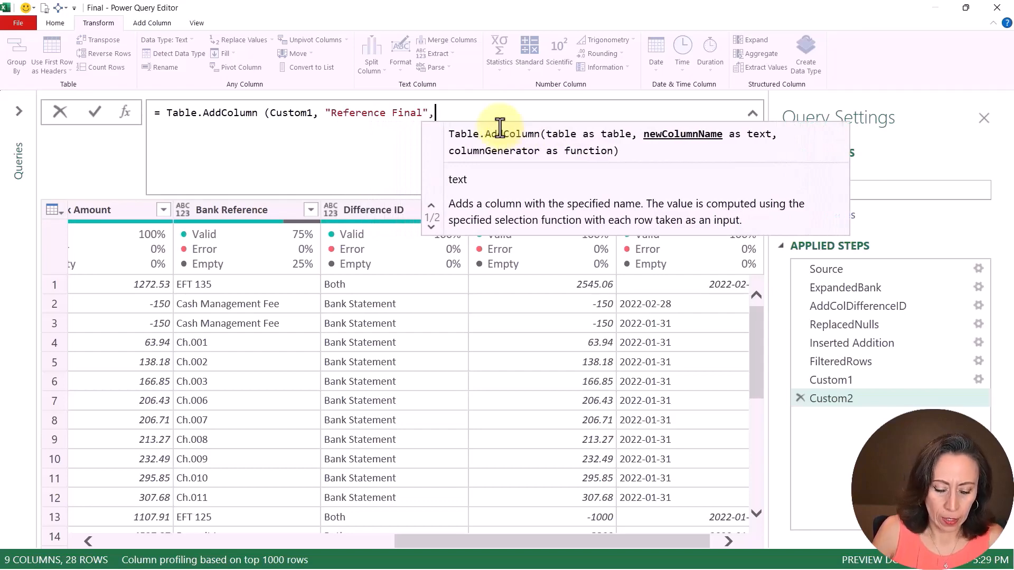
type("each ")
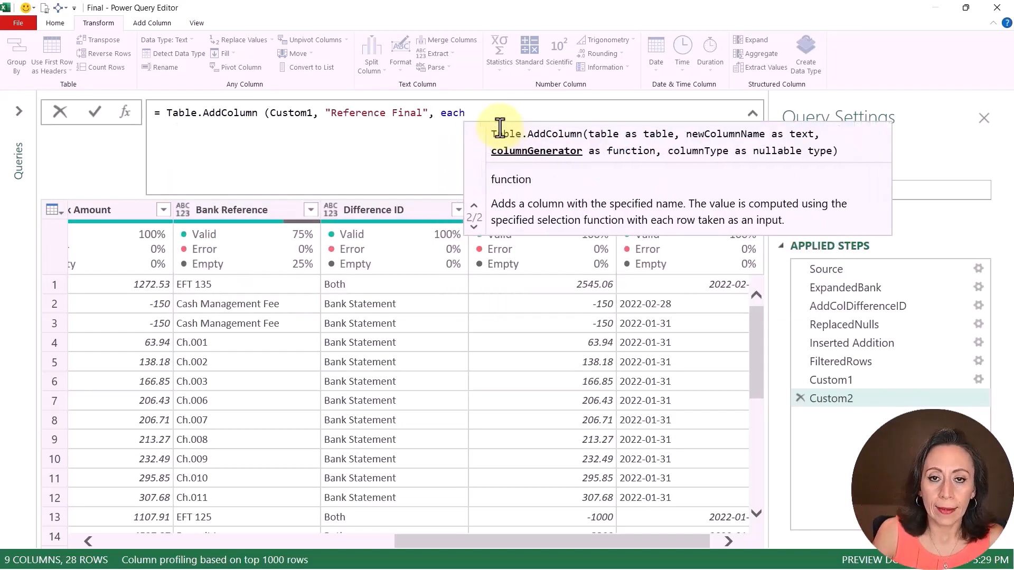
- Add the condition if [Reference] = null then [Bank Reference] to the Reference Final formula
type("if [")
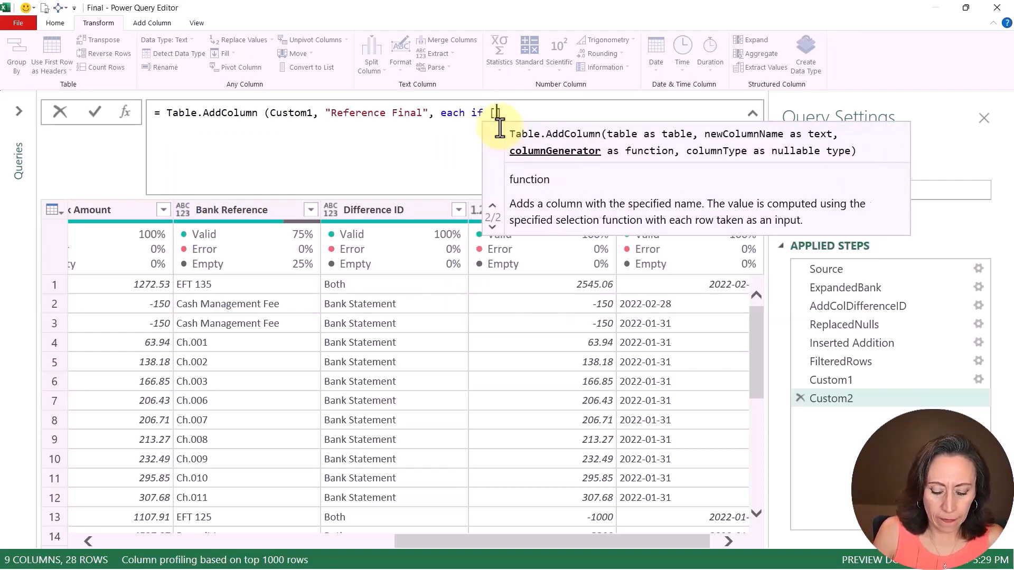
type("Referenc")
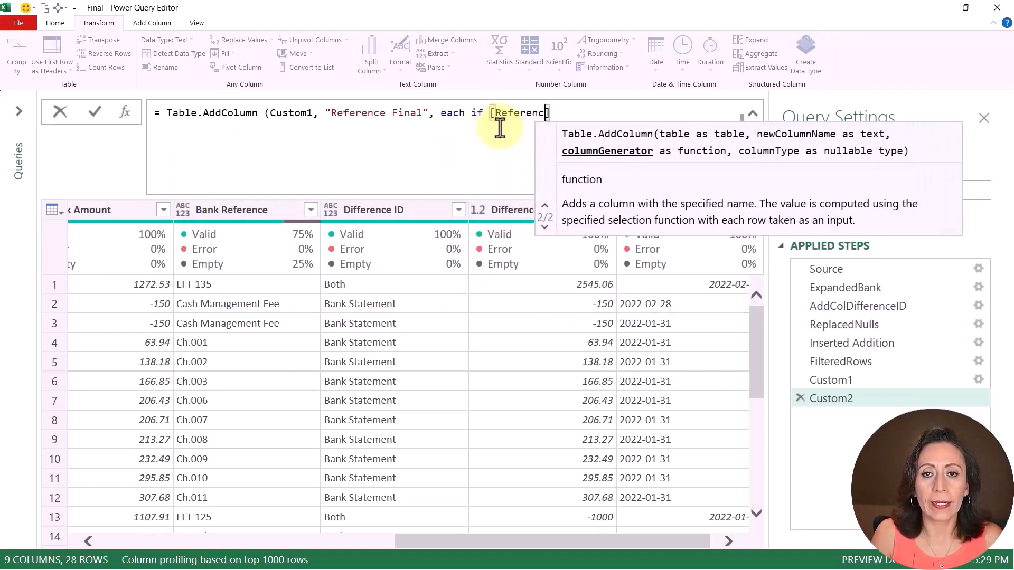
type("e] =n")
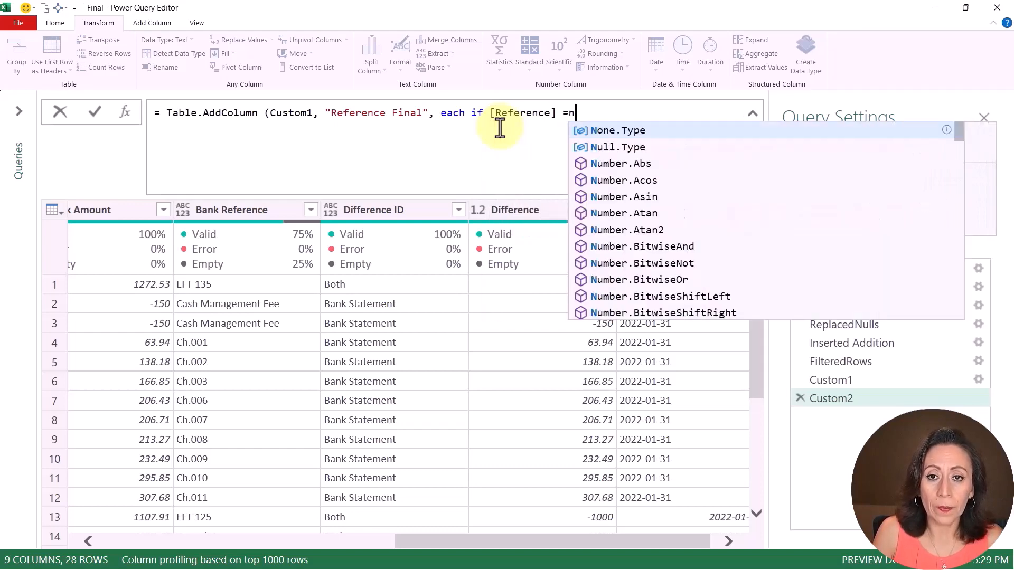
key("BackSpace")
key("BackSpace")
type("= null ")
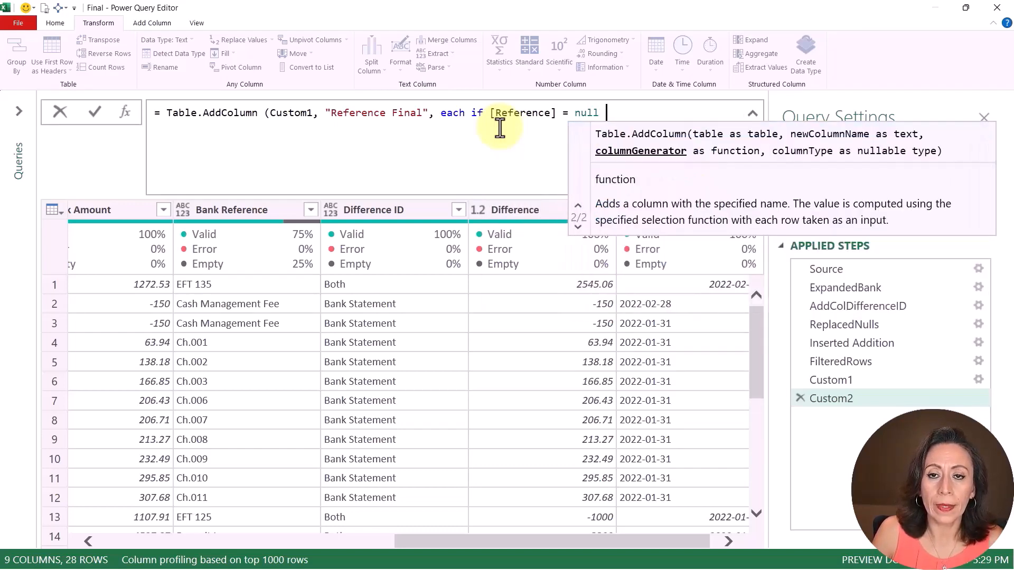
type("then [")
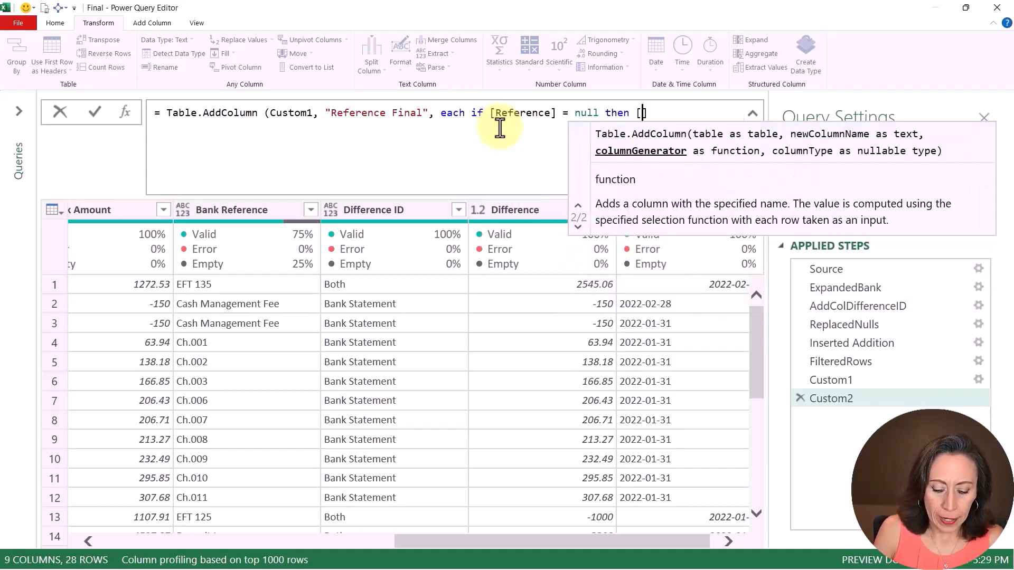
type("Bank ")
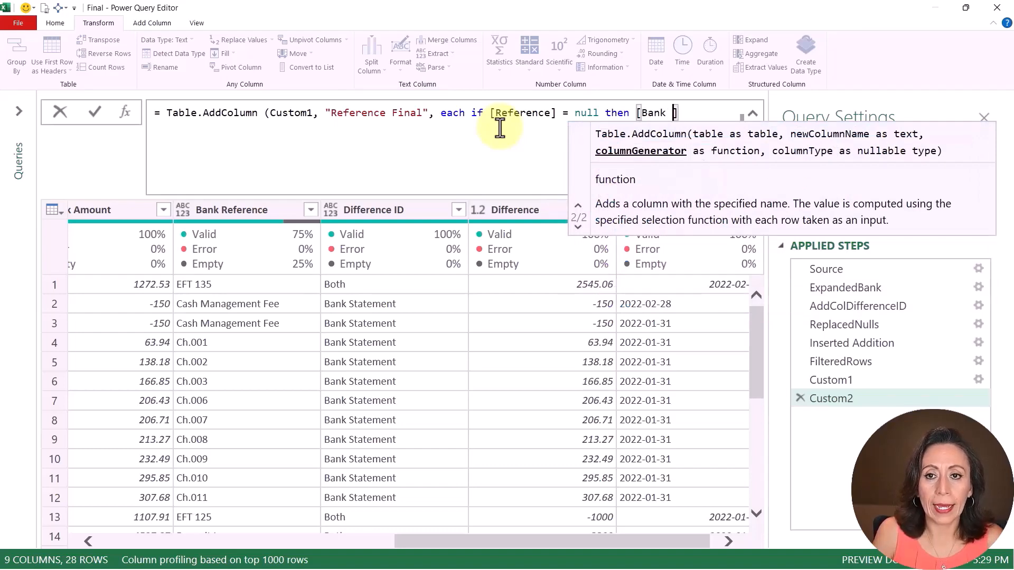
type("Refere")
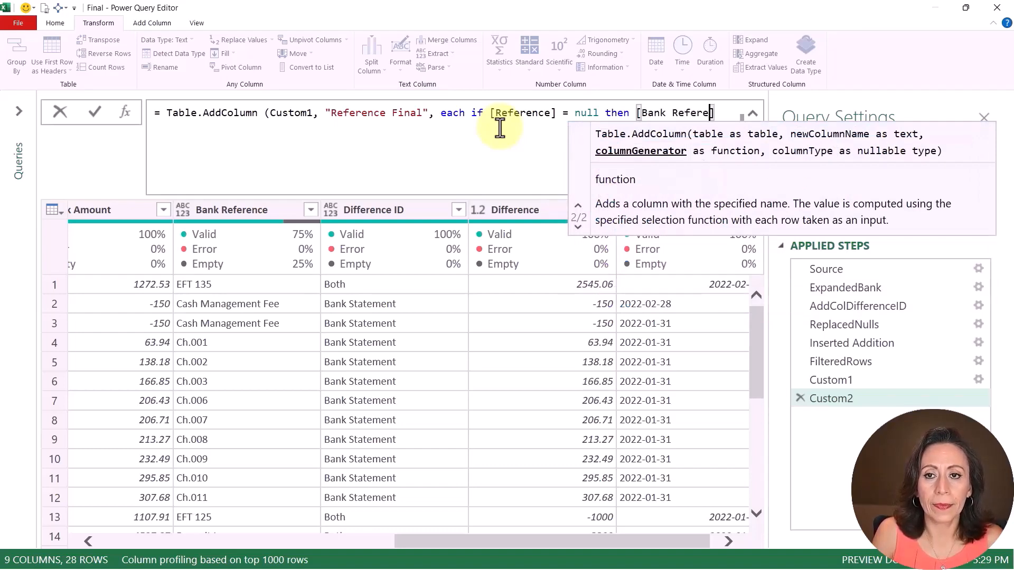
type("nce")
key("Right")
- Complete the Reference Final formula with else [Reference] on a new line and apply it
key("shift+Return")
type("e")
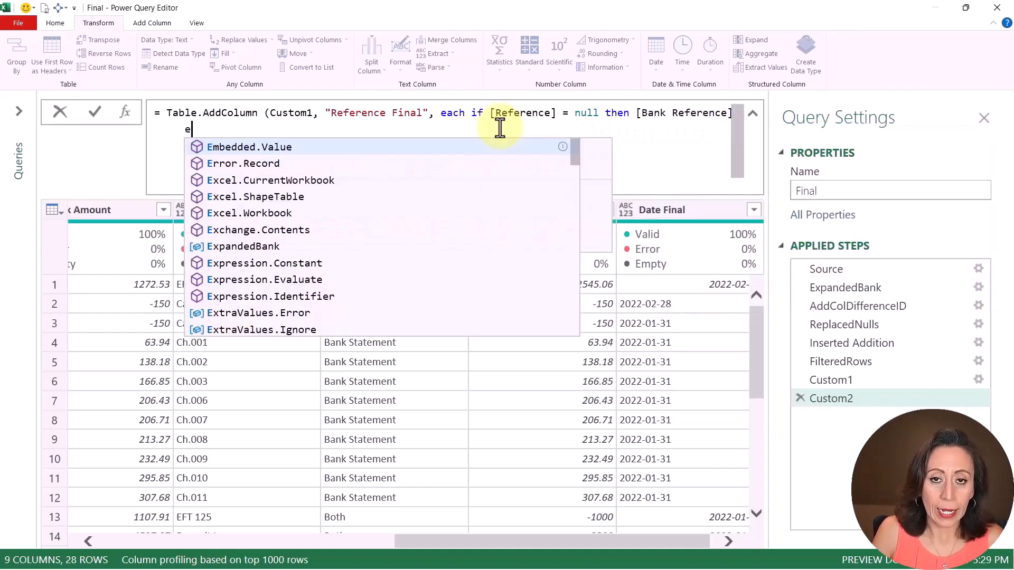
type("lse [")
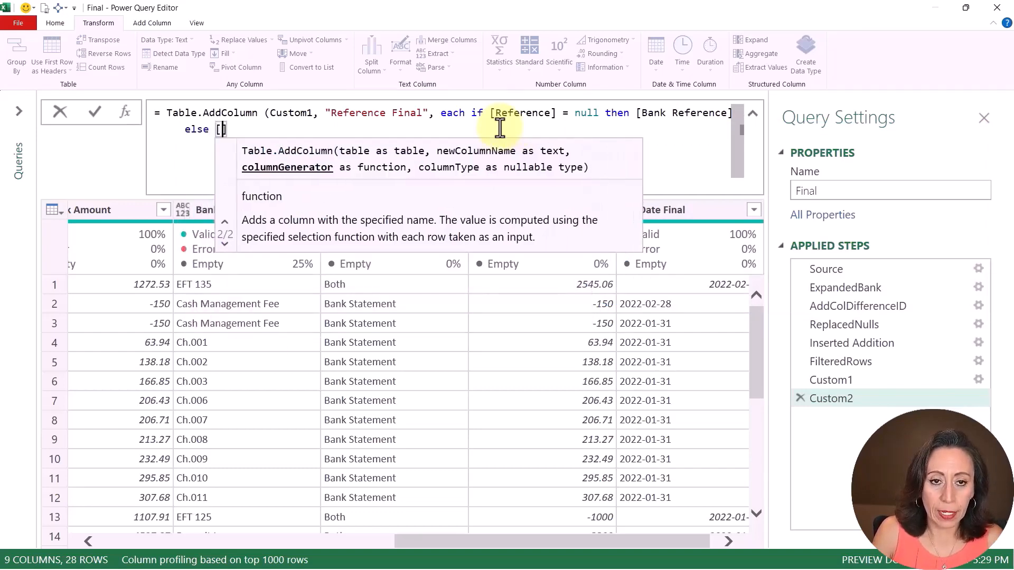
type("Reference")
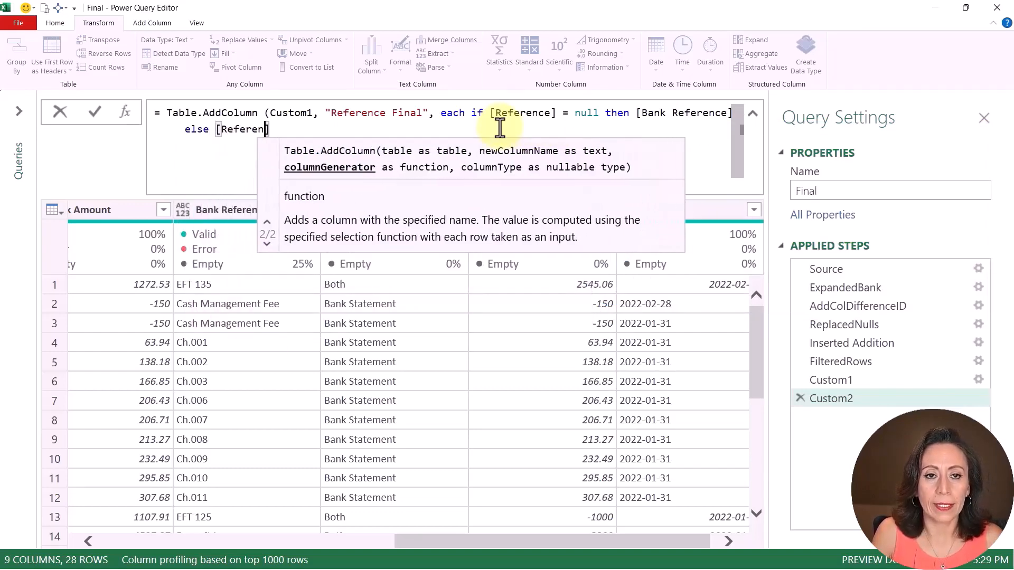
key("Right")
type(")")
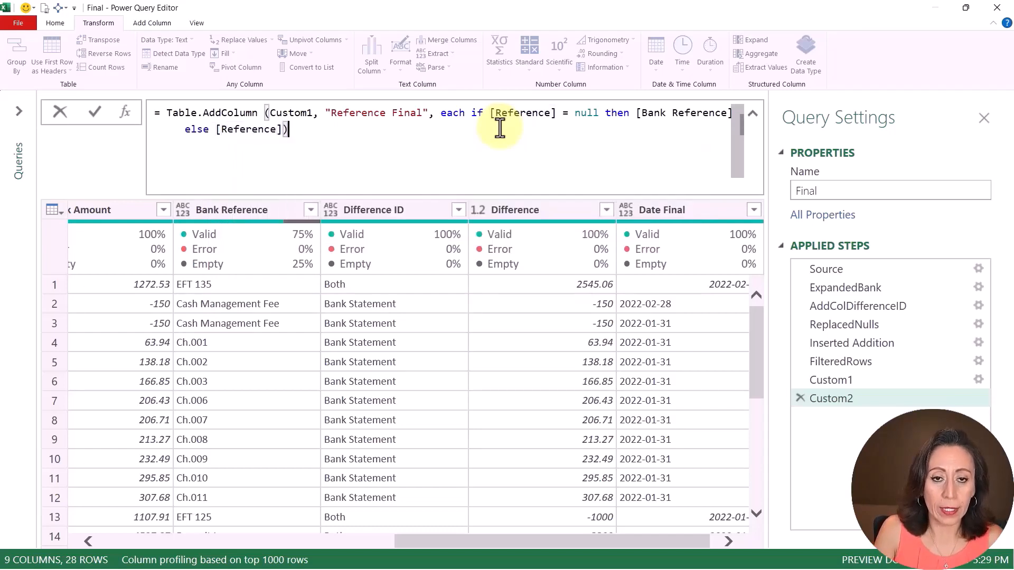
key("Return")
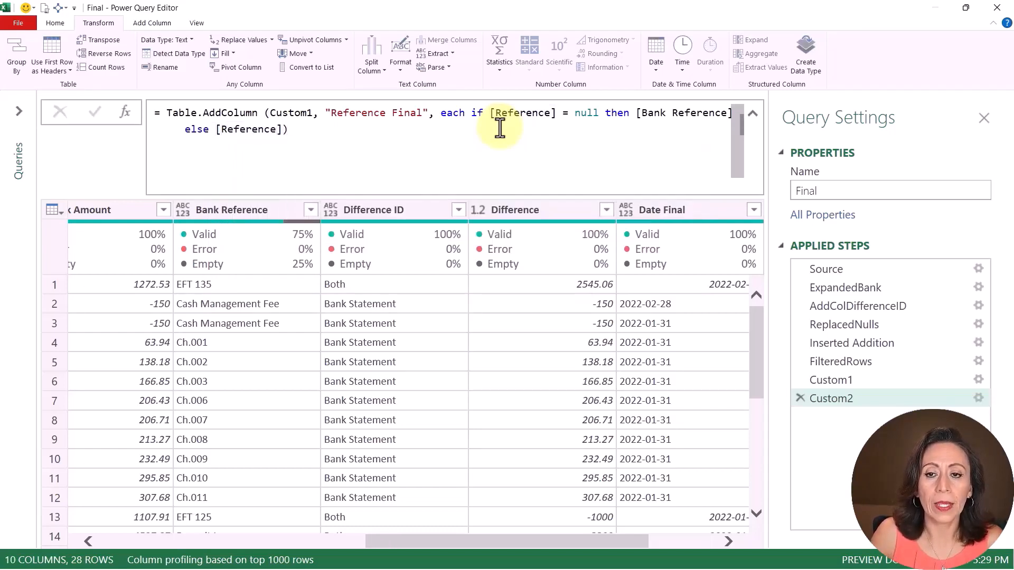
- Check the values in the Reference Final column
left_click_drag(518, 541, 585, 541)
scroll(675, 291, "down", 2)
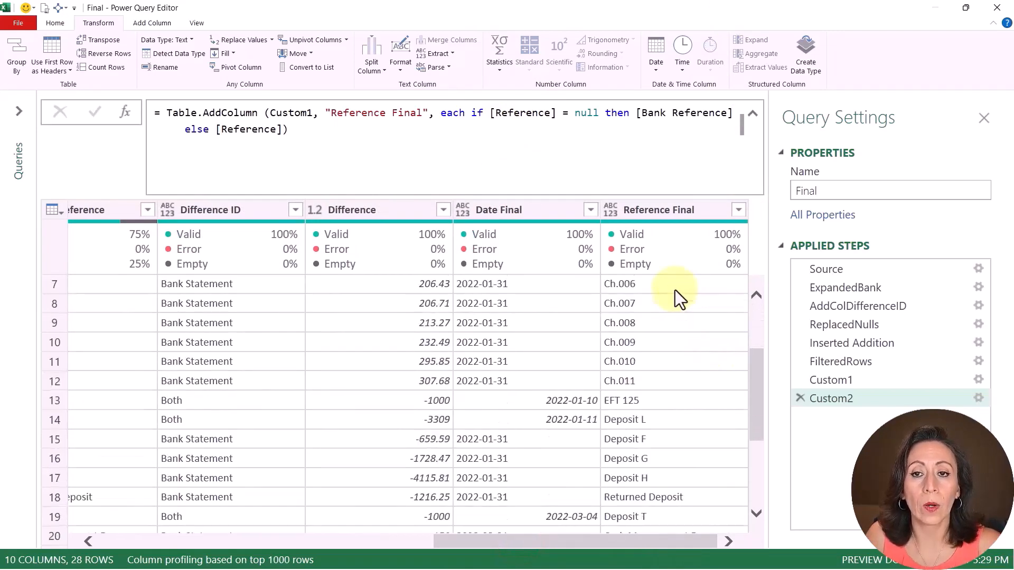
scroll(707, 396, "up", 2)
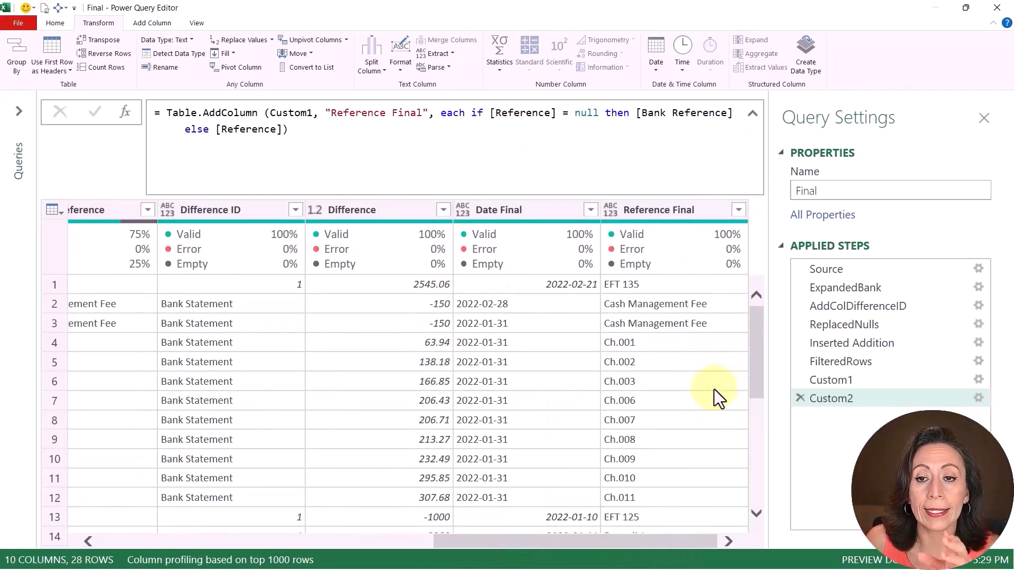
- Remove the Date, Reference, Amount, Bank Date, Bank Amount and Bank Reference columns
left_click_drag(643, 538, 200, 543)
left_click(110, 206)
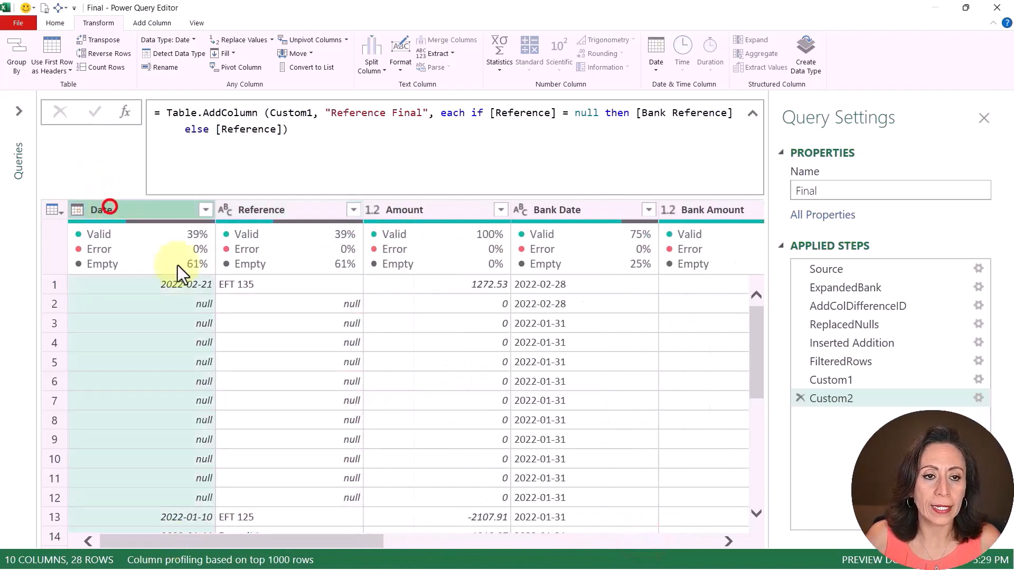
left_click_drag(290, 543, 515, 546)
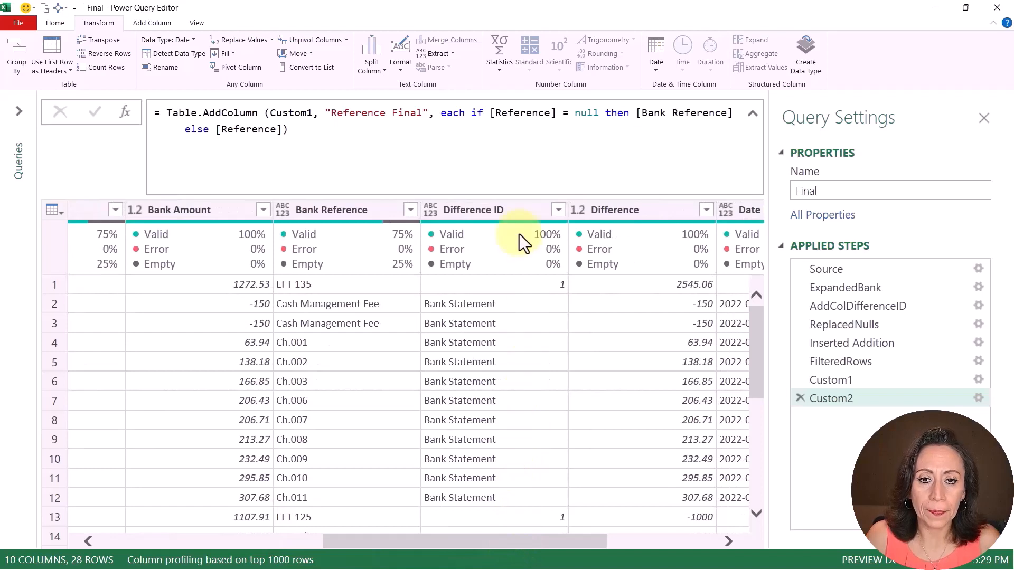
left_click(354, 210, "shift")
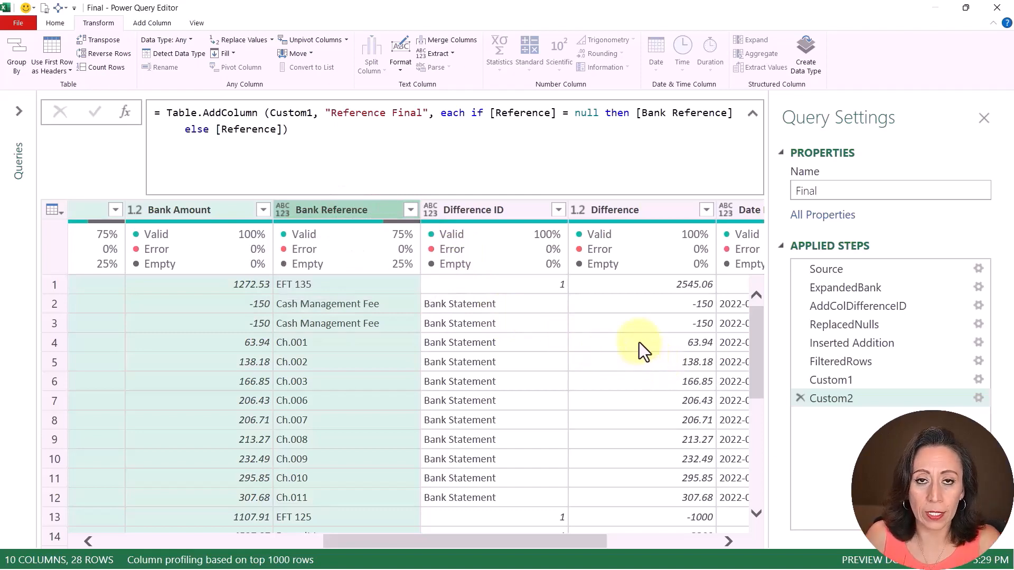
key("Delete")
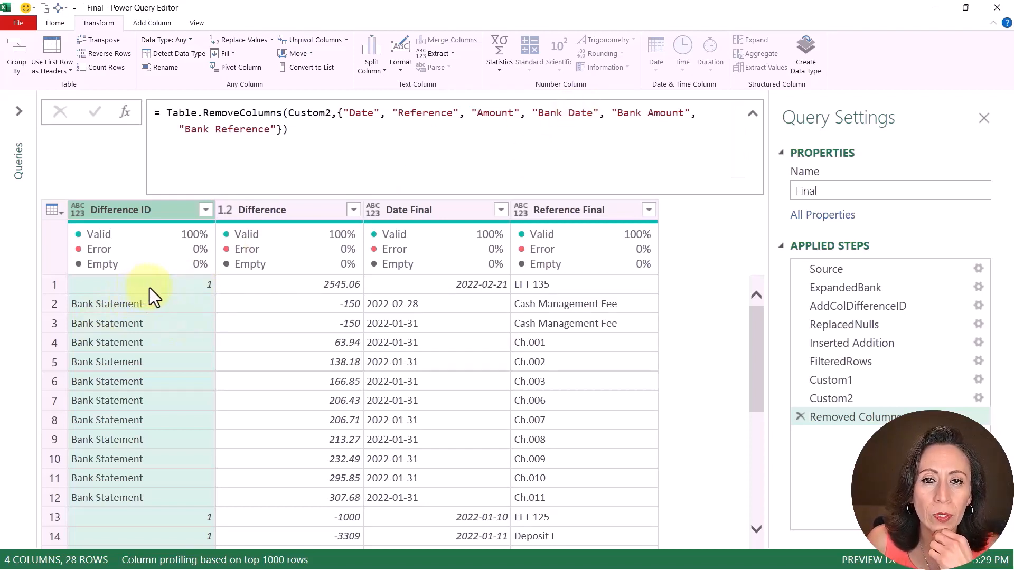
- Change the final else value in the AddColDifferenceID formula to "Both" and check the Difference ID column in the Removed Columns step
left_click(860, 308)
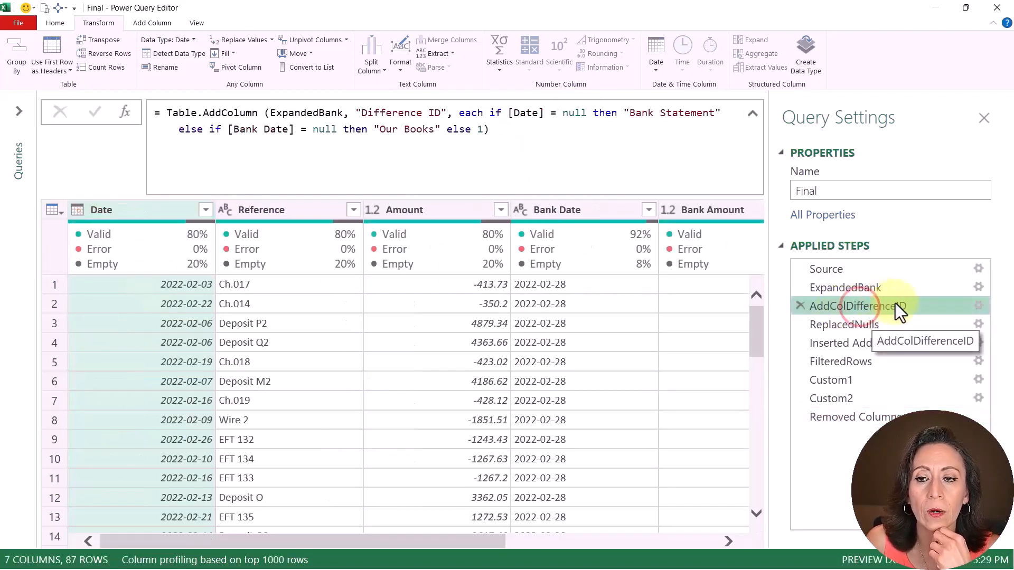
left_click(479, 132)
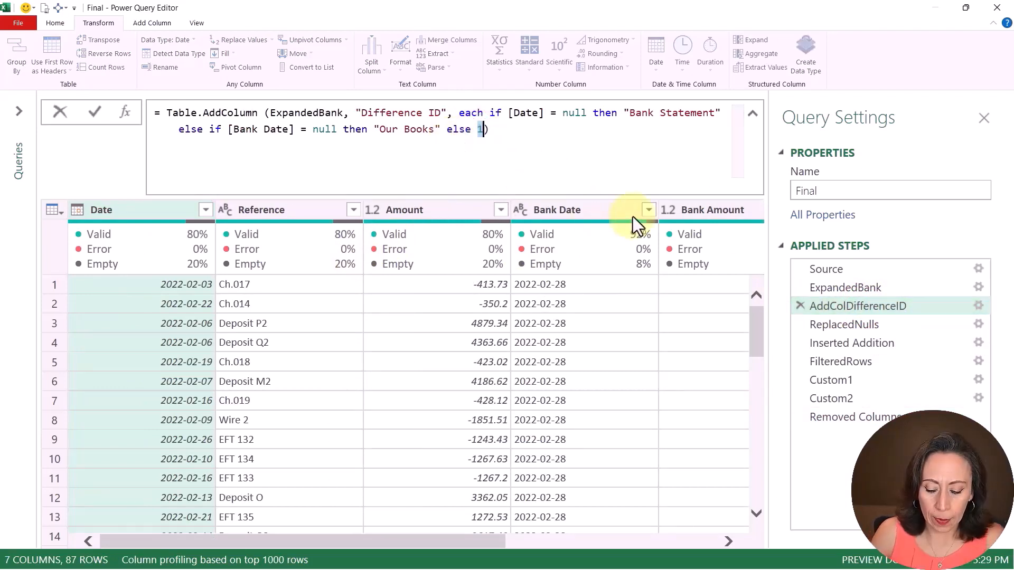
key("shift+Left")
type("\"Both")
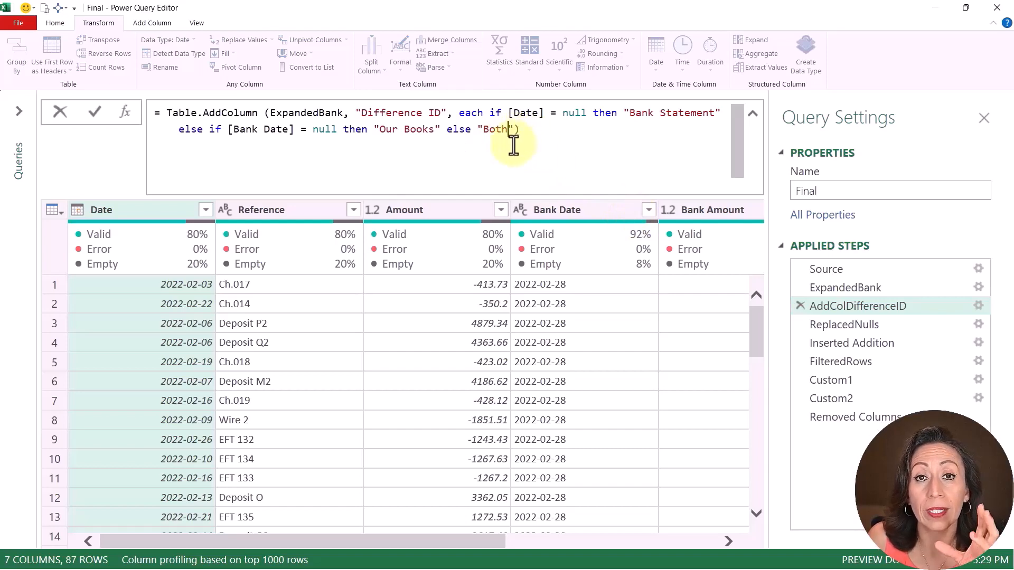
left_click(555, 137)
key("Return")
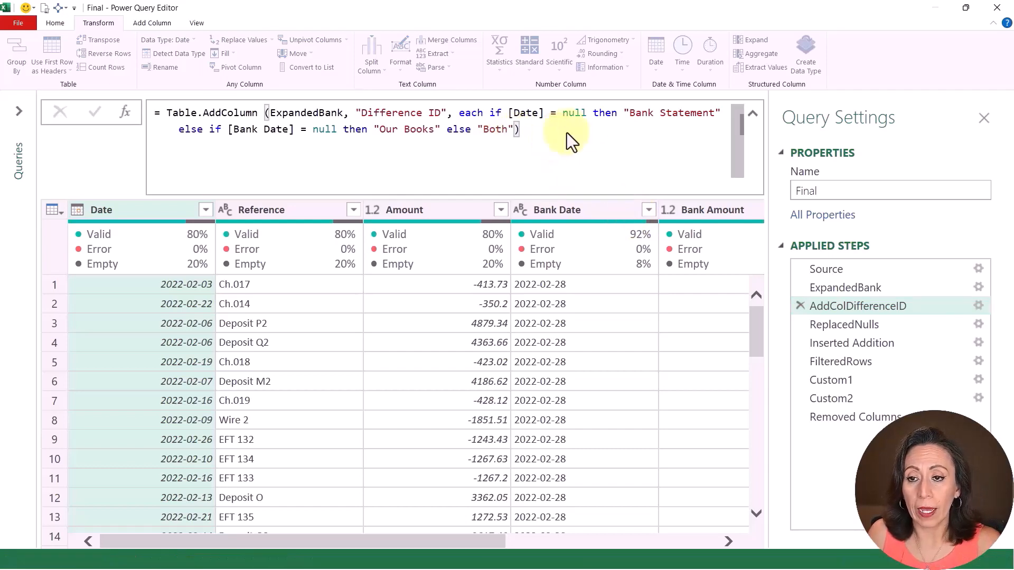
left_click(875, 423)
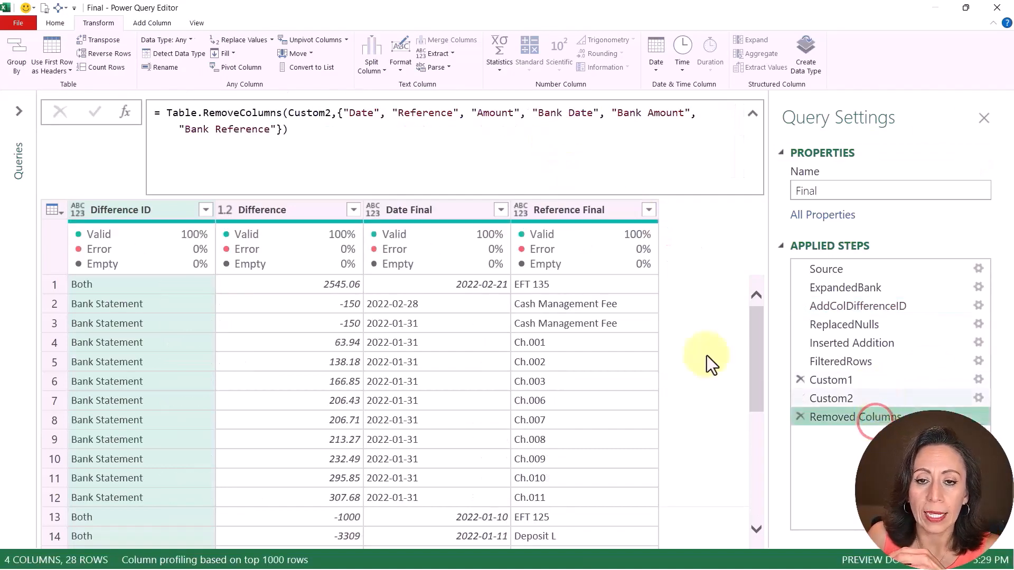
left_click(120, 283)
scroll(110, 331, "down", 3)
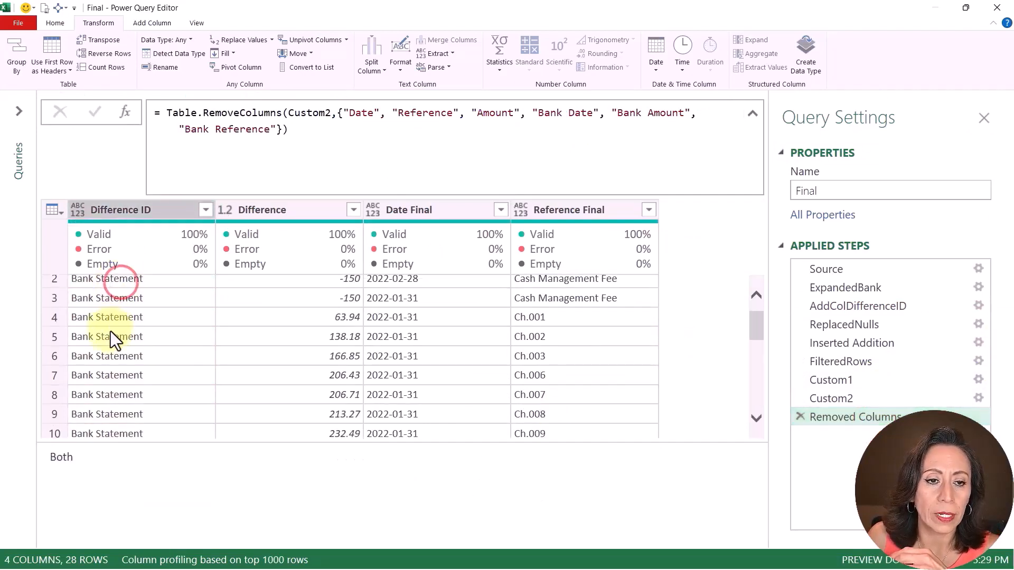
- Detect the data types of all four columns in the Final query
left_click(151, 206)
scroll(147, 391, "down", 6)
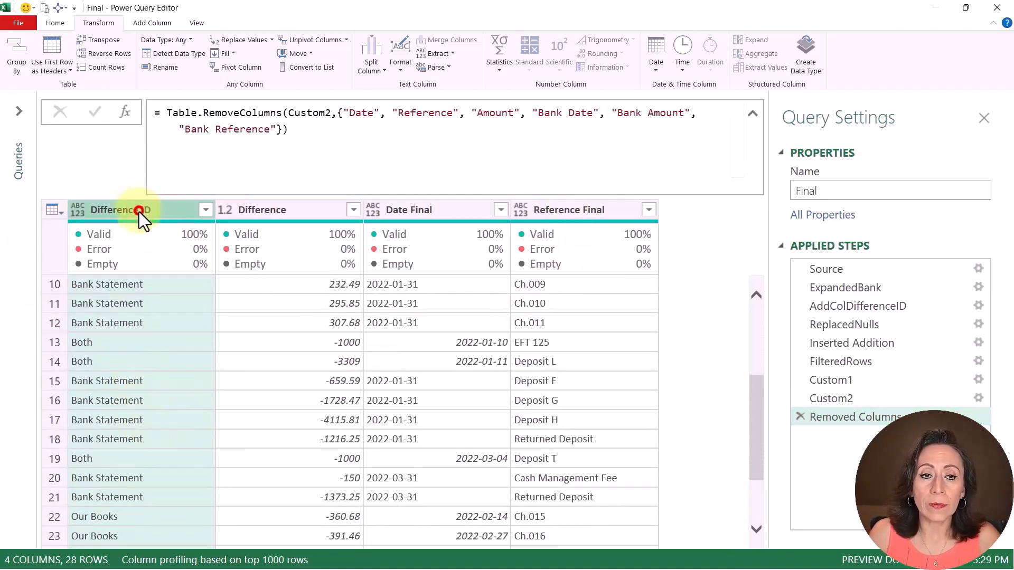
key("ctrl+a")
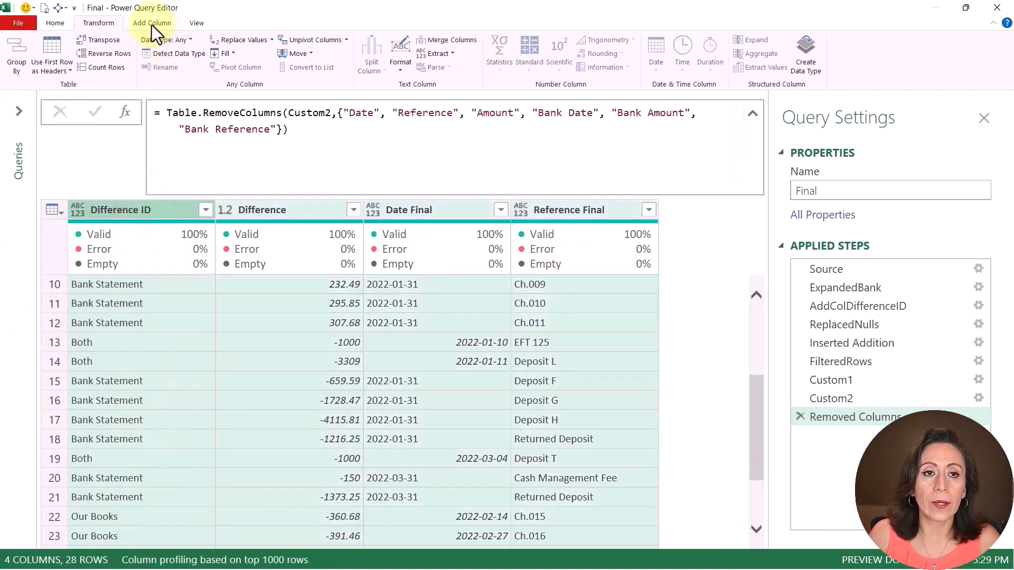
left_click(188, 54)
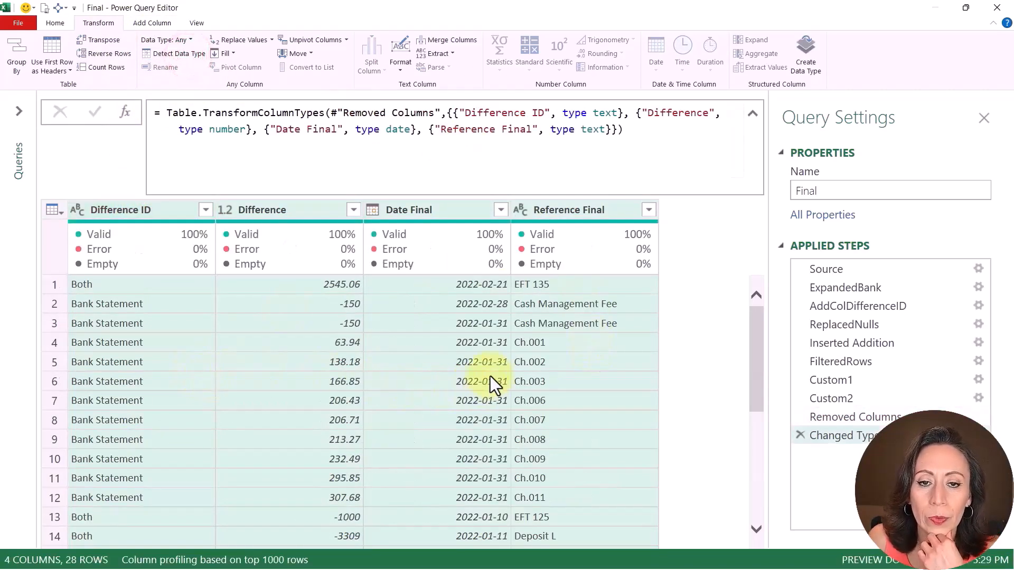
scroll(530, 375, "down", 3)
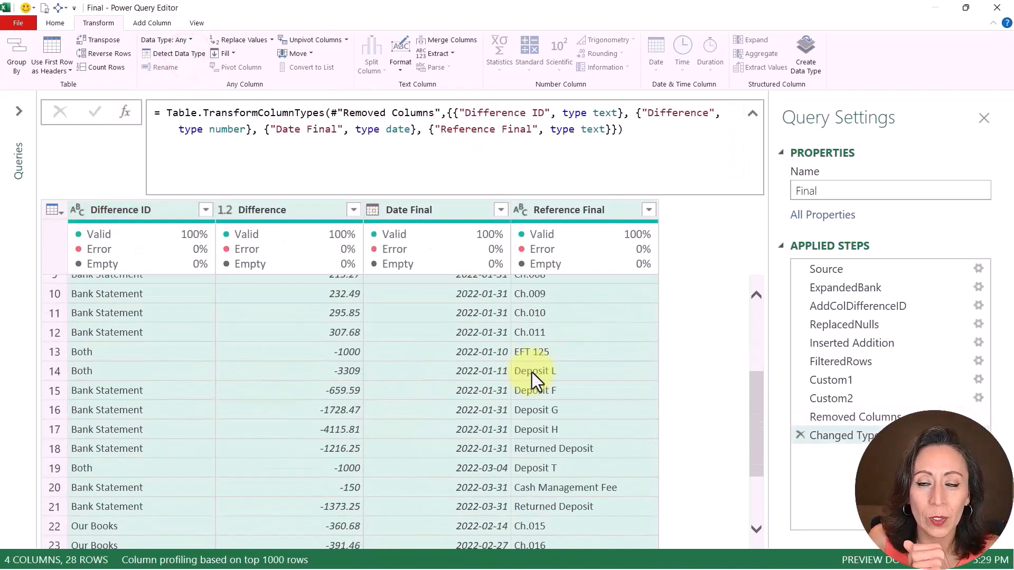
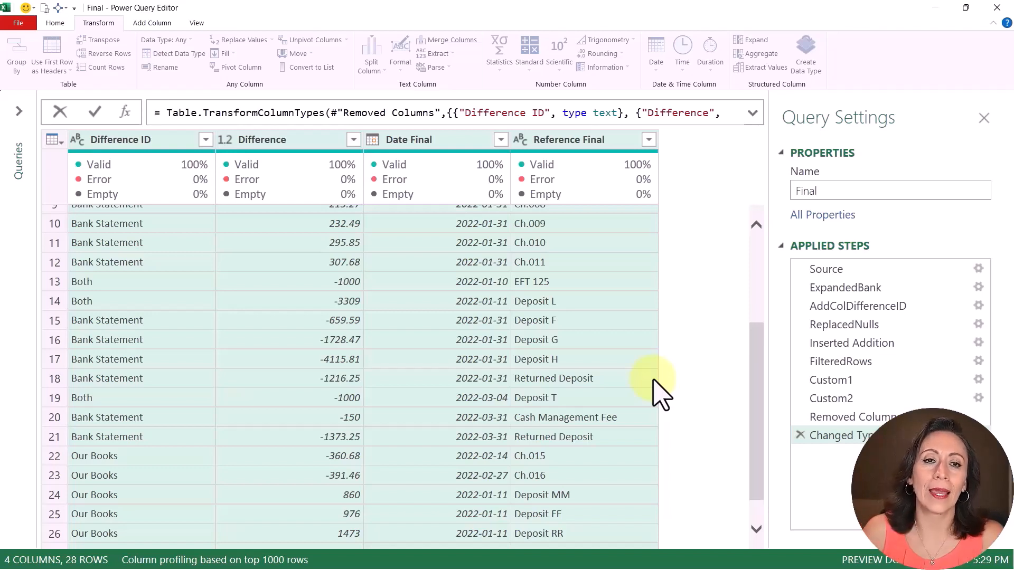
- Close the query editor and load the queries to the workbook as connections only
left_click(55, 23)
left_click(13, 67)
left_click(42, 98)
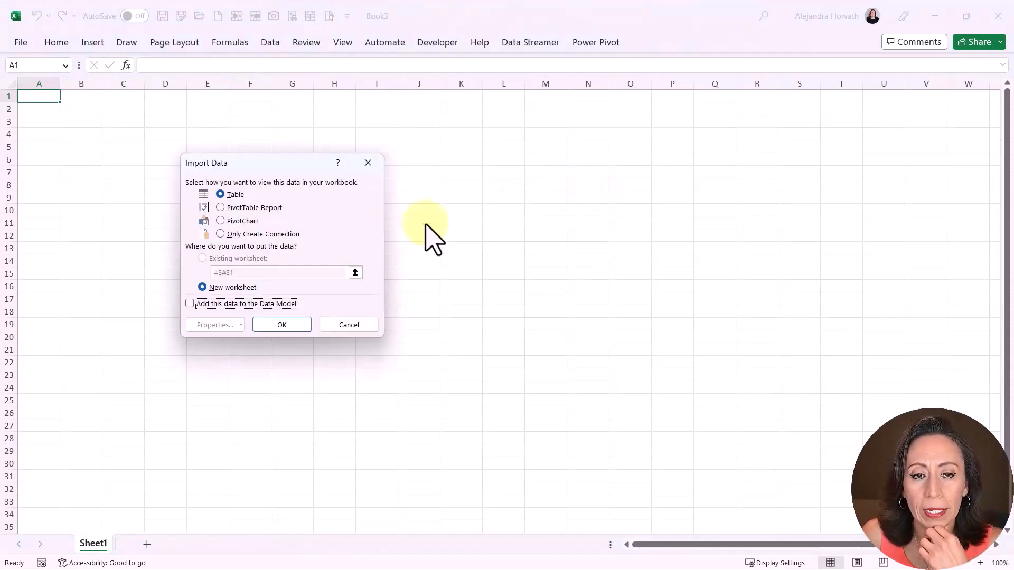
left_click(245, 234)
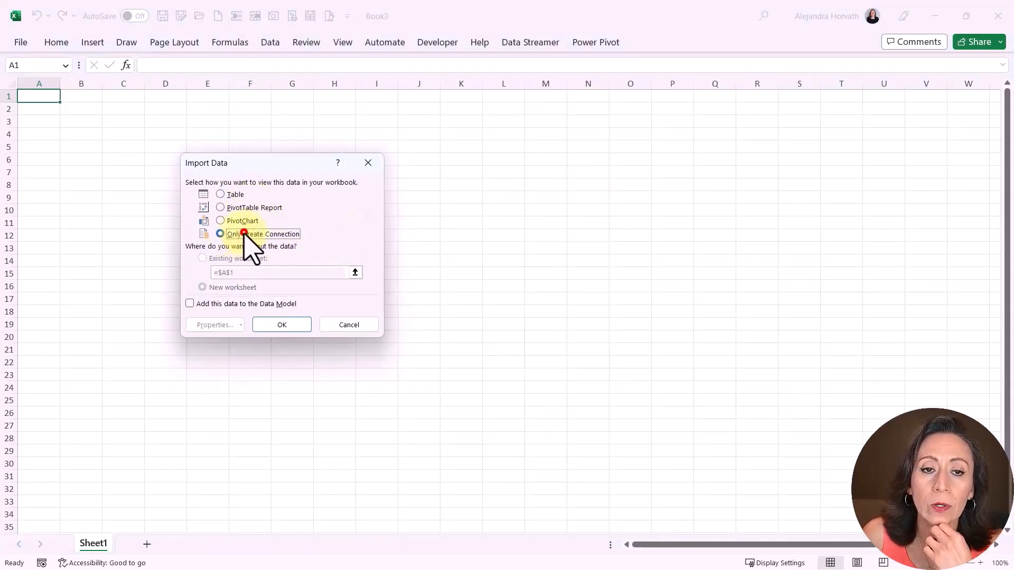
left_click(282, 326)
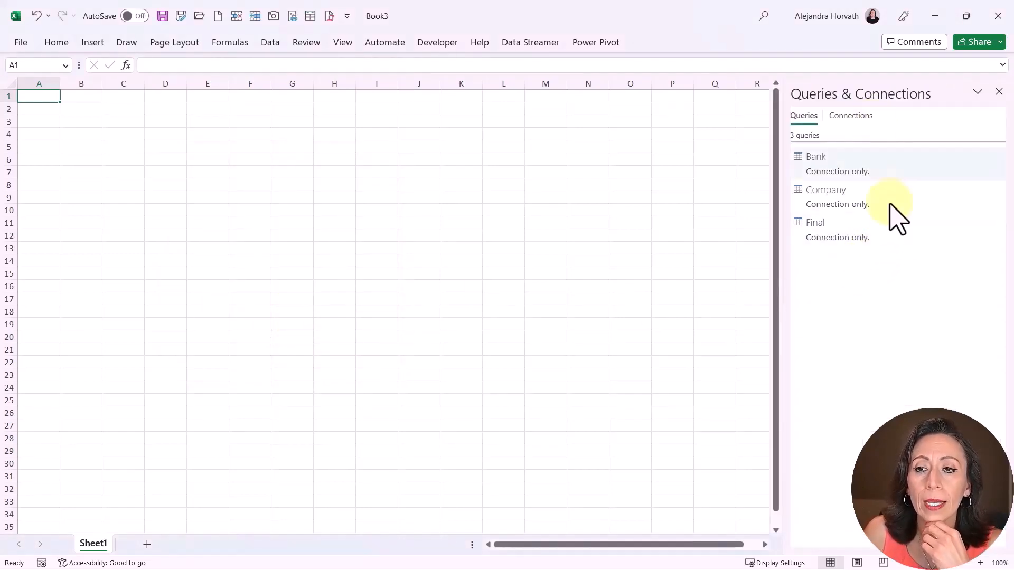
- Load the Final query as a PivotTable report in cell B2 of the existing Sheet1
left_click(891, 231)
right_click(833, 232)
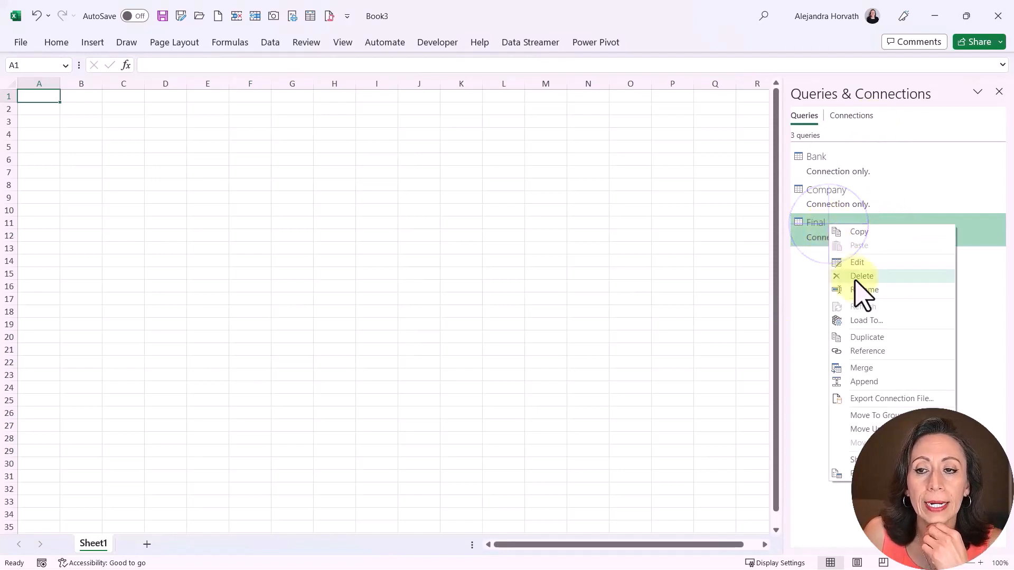
left_click(877, 320)
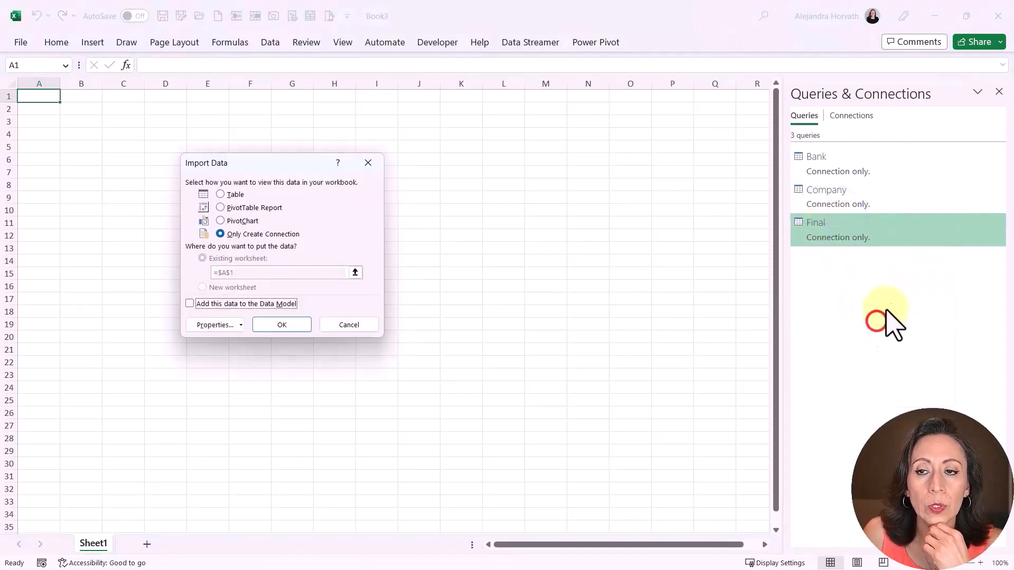
left_click(253, 208)
left_click(85, 108)
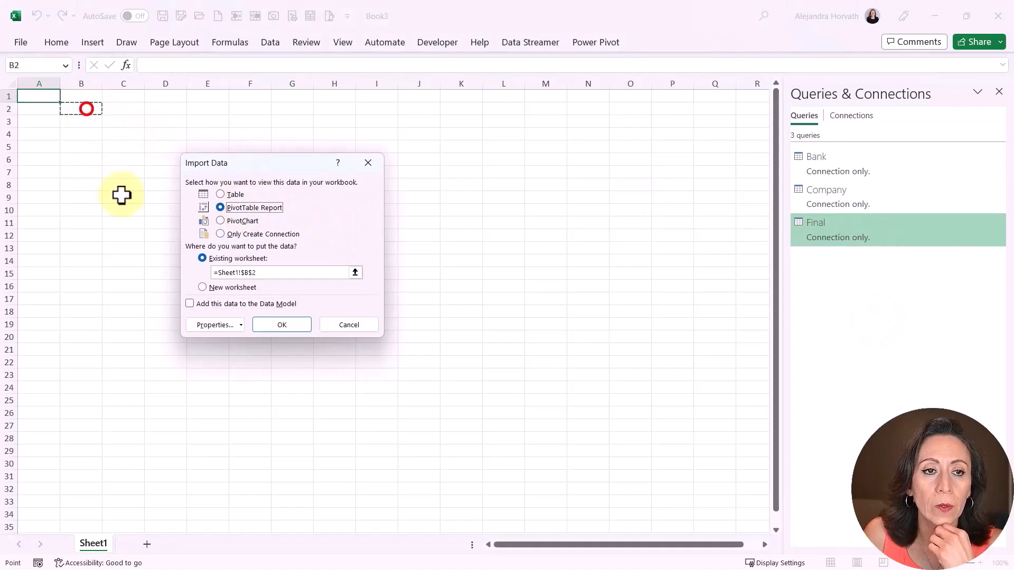
left_click(283, 324)
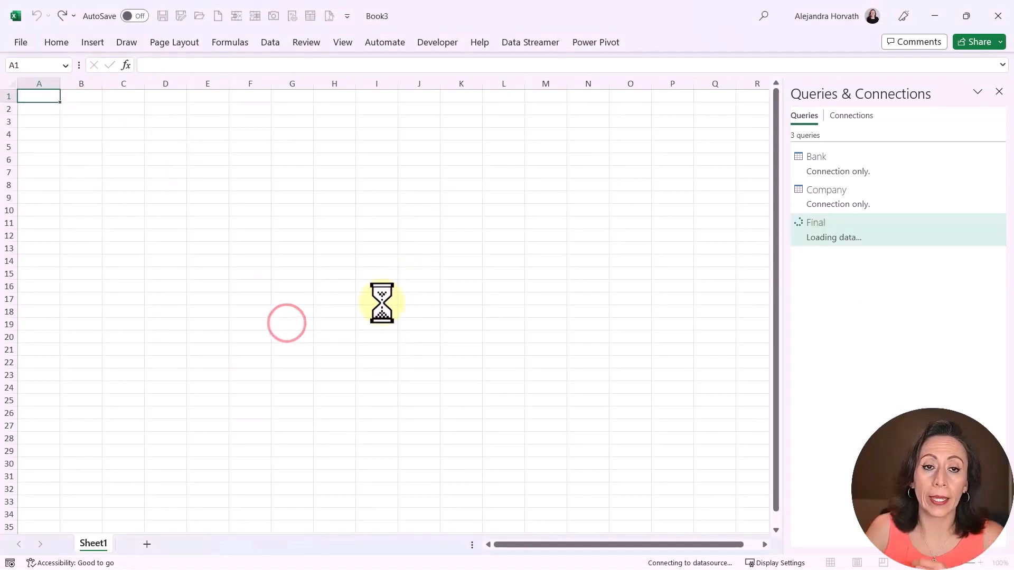
- Add Date Final to the pivot table rows and remove its Months and Days grouping fields
scroll(340, 325, "up", 3)
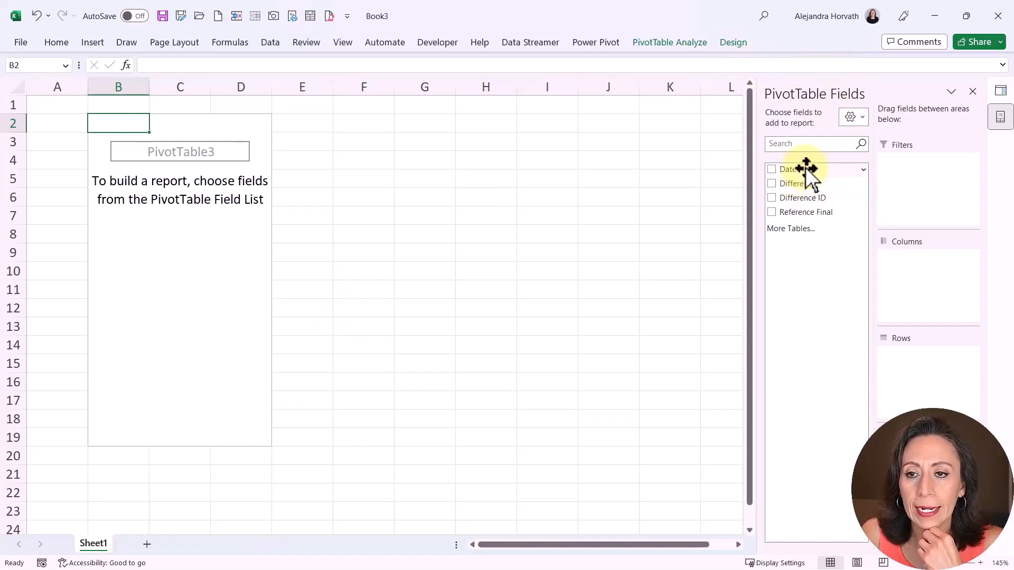
left_click_drag(805, 167, 917, 364)
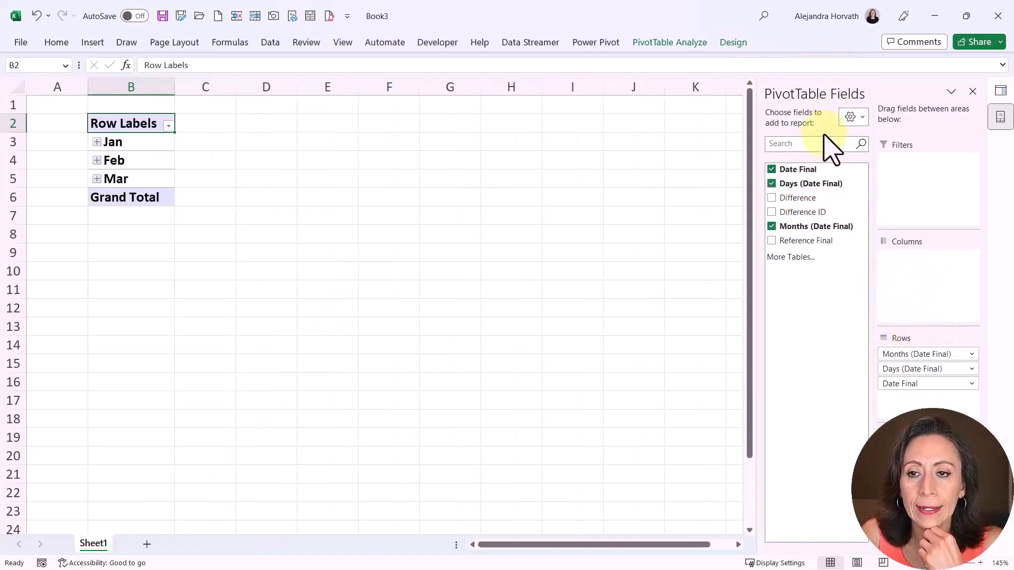
mouse_move(813, 195)
left_mouse_down()
mouse_move(865, 303)
mouse_move(810, 198)
left_mouse_up()
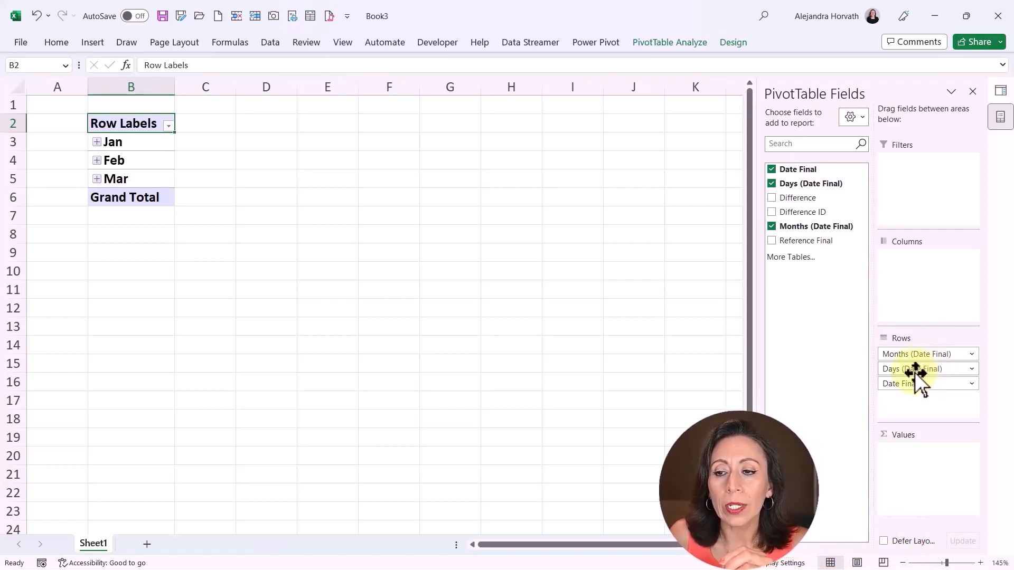
left_click(912, 382)
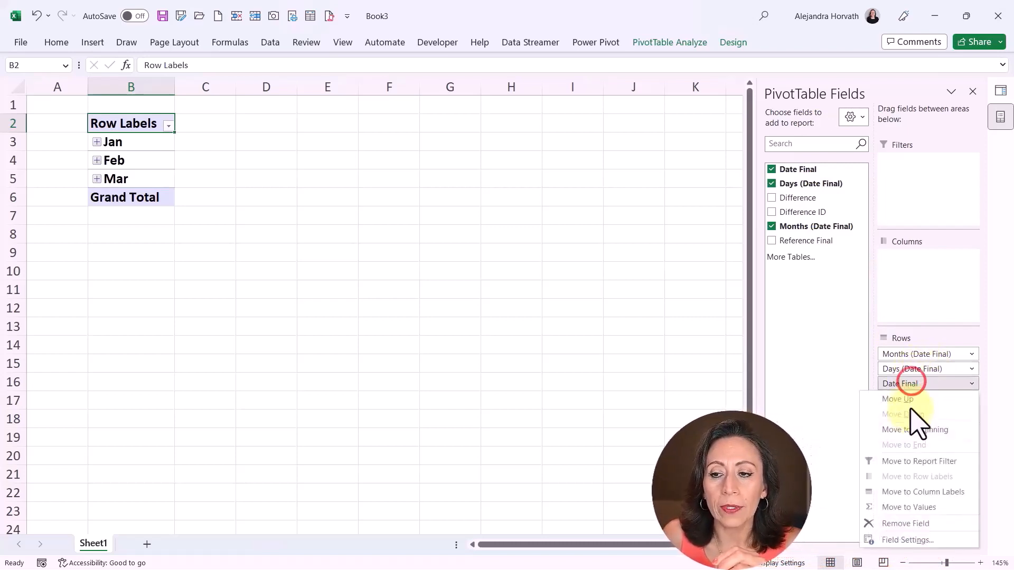
left_click(908, 365)
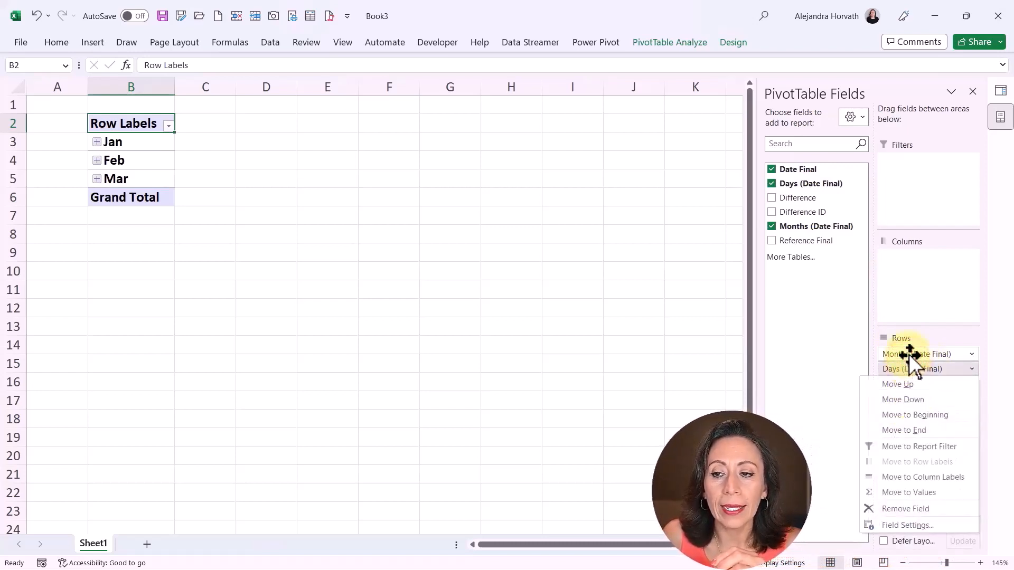
left_click(909, 354)
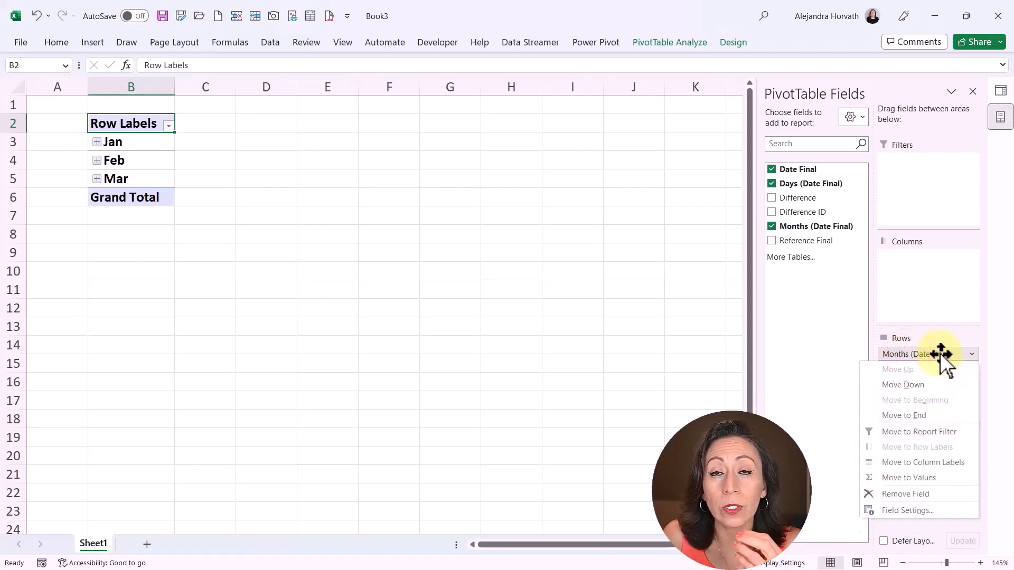
left_click_drag(936, 350, 583, 355)
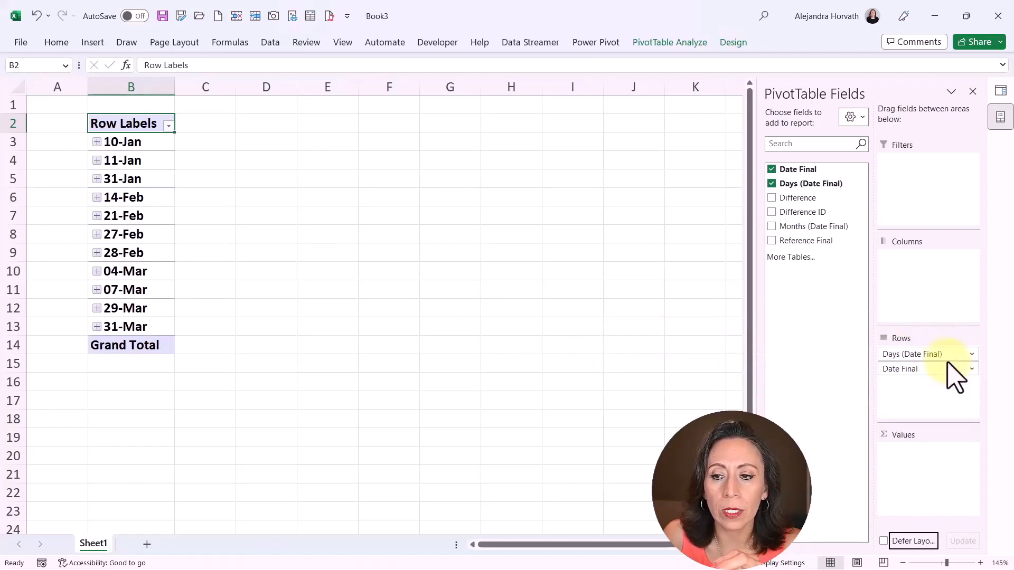
left_click_drag(939, 363, 596, 369)
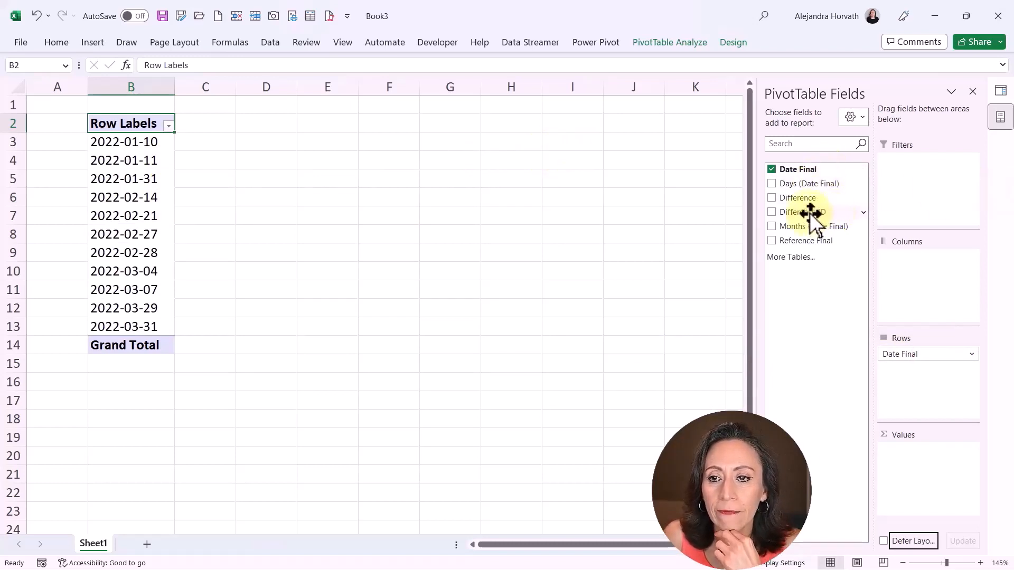
- Add Difference ID as a report filter, Reference Final under Date Final in the rows, and Difference as summed values
left_click_drag(809, 214, 910, 204)
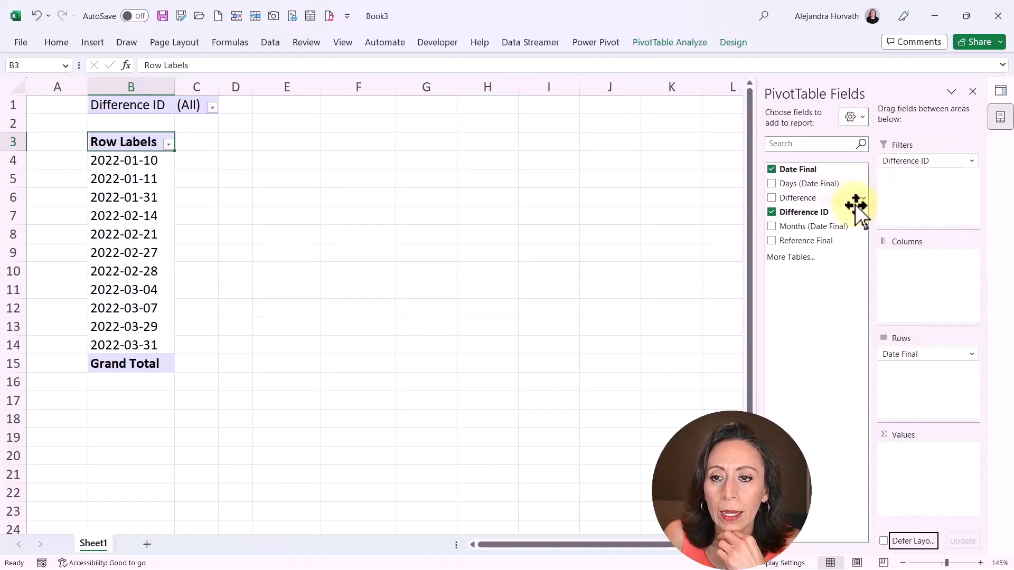
left_click_drag(817, 236, 926, 370)
left_click(924, 368)
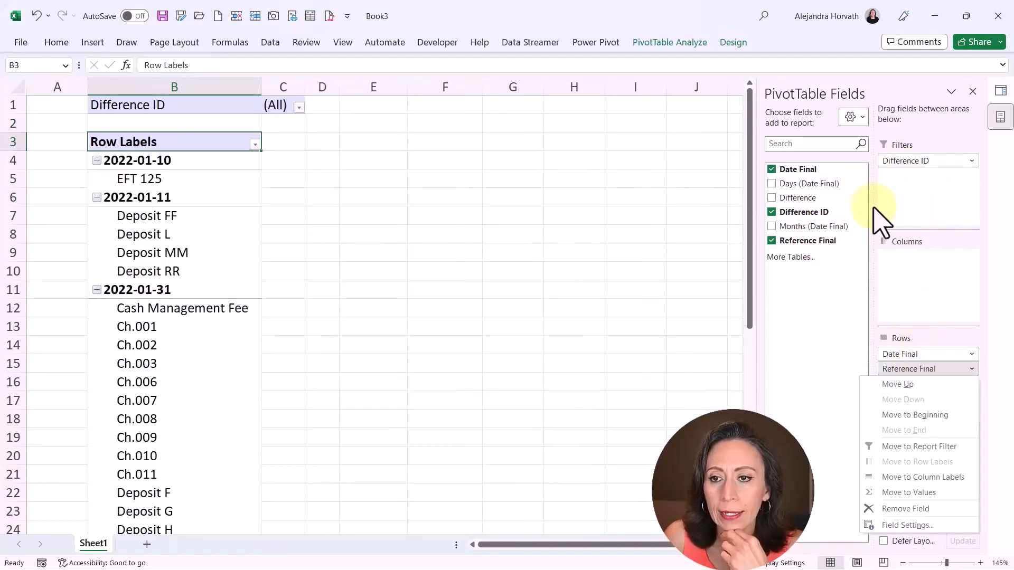
left_click(805, 200)
left_click_drag(805, 200, 930, 489)
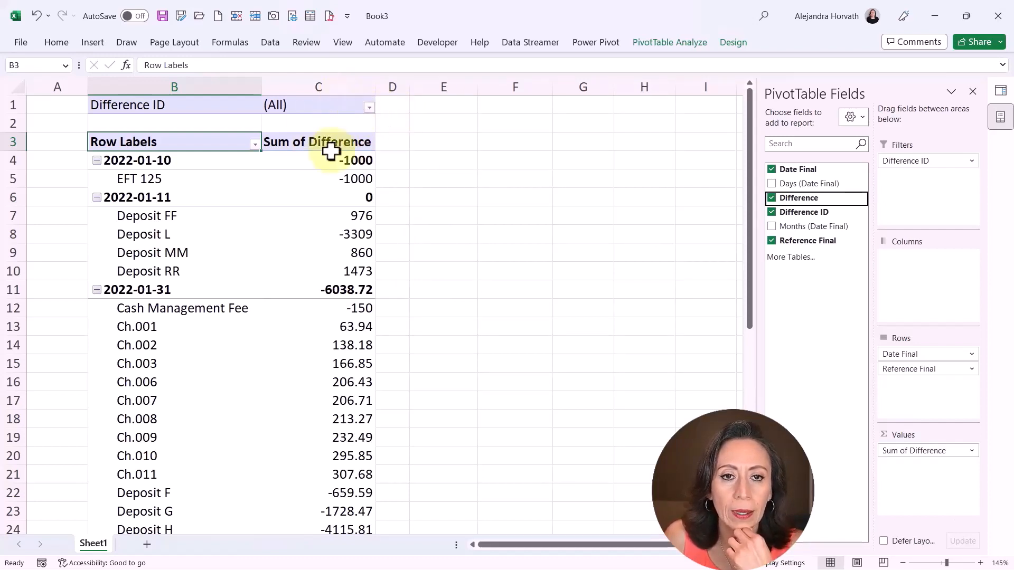
- Show the pivot table in tabular form and review the resulting report rows
left_click(678, 45)
left_click(731, 43)
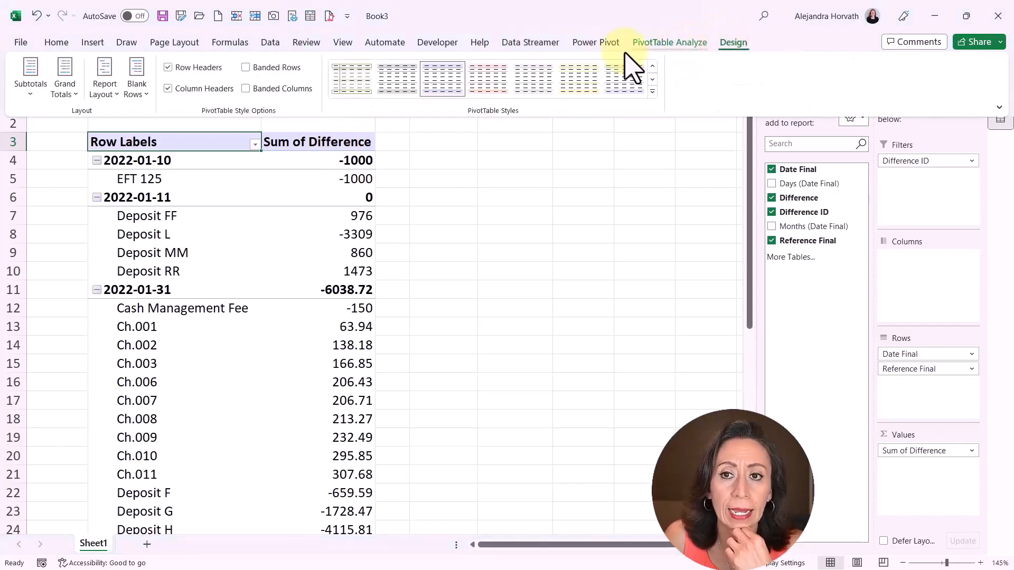
left_click(103, 94)
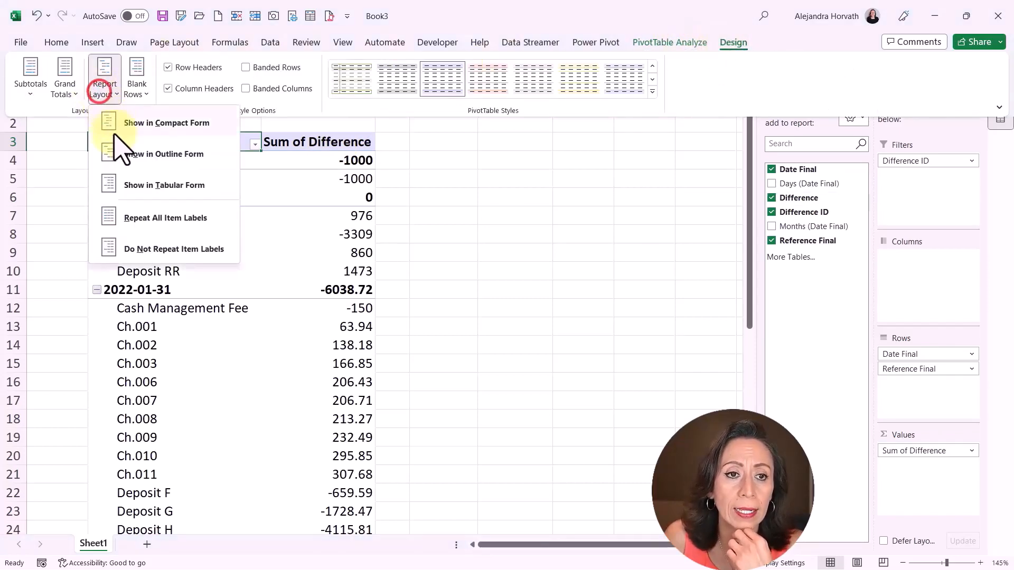
left_click(130, 182)
left_click(289, 216)
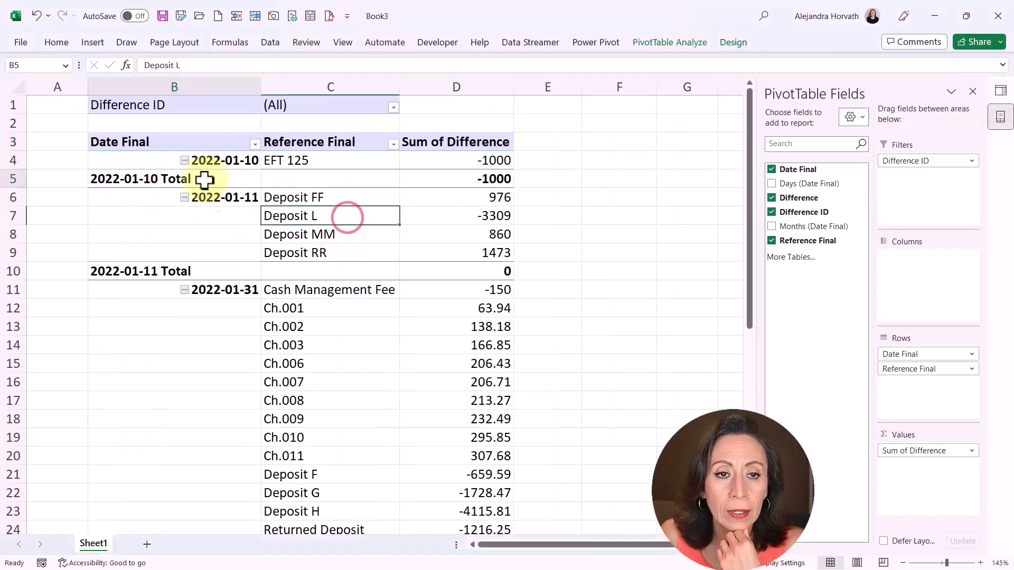
left_click(205, 180)
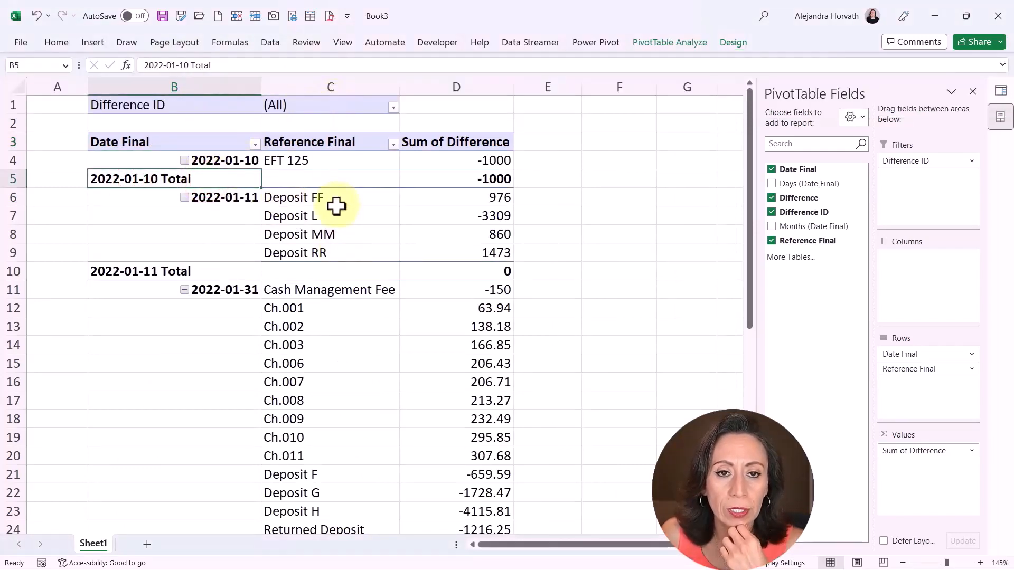
scroll(357, 199, "down", 7)
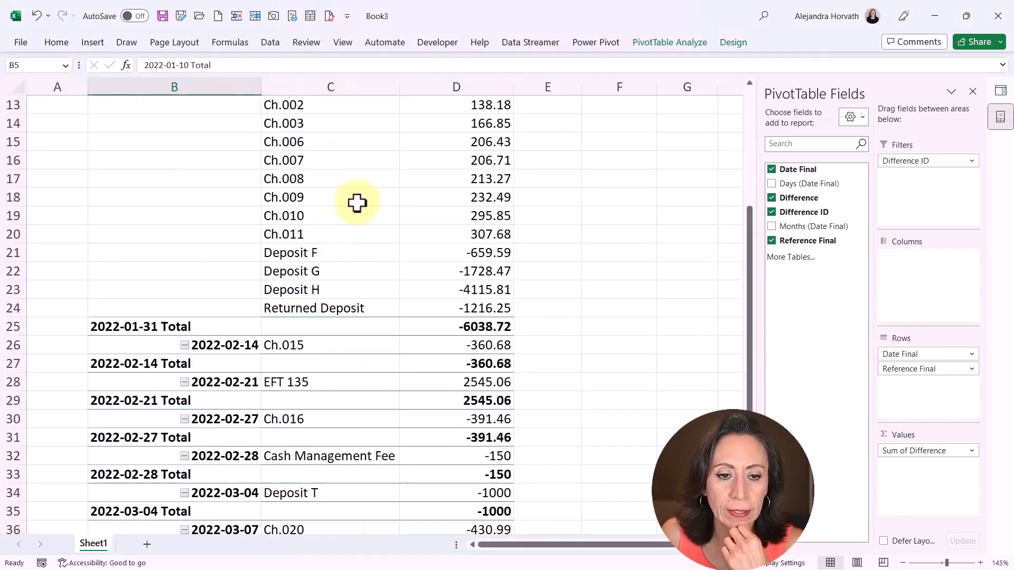
scroll(357, 203, "down", 1)
scroll(356, 203, "up", 8)
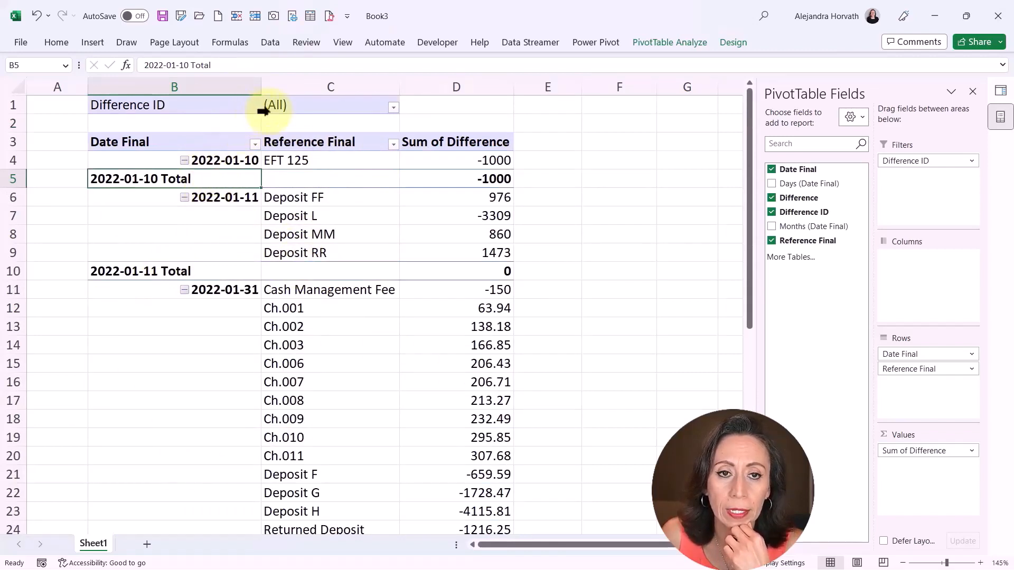
- Filter the pivot table by Difference ID to Both, and after reviewing those rows, switch the filter to Our Books
left_click(392, 107)
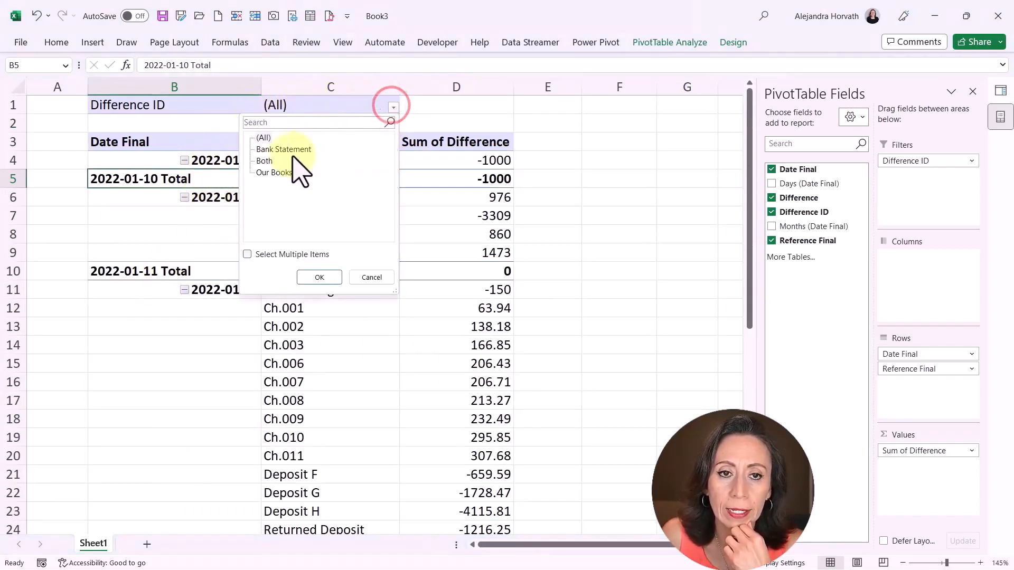
left_click(265, 161)
left_click(317, 277)
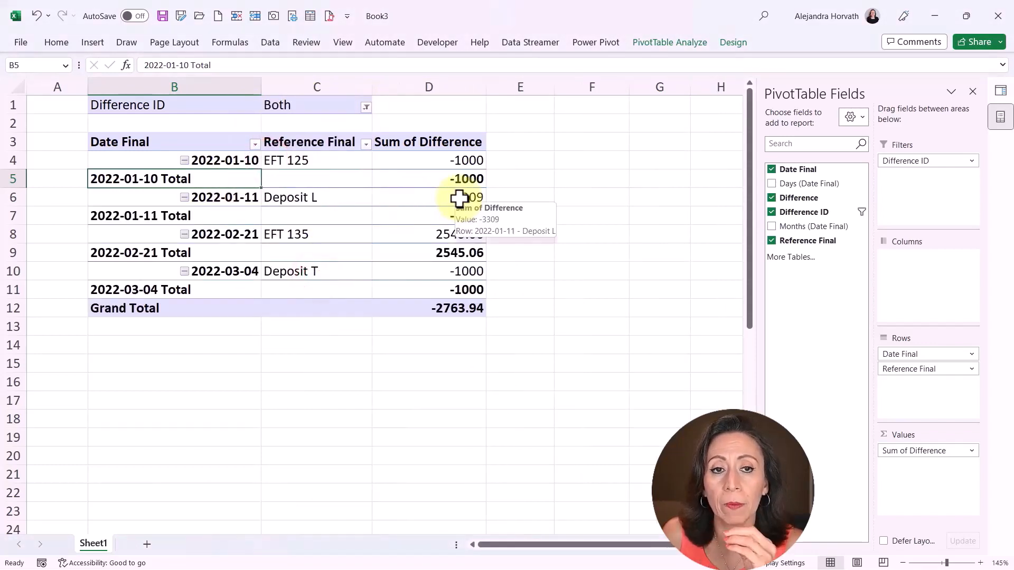
left_click(366, 107)
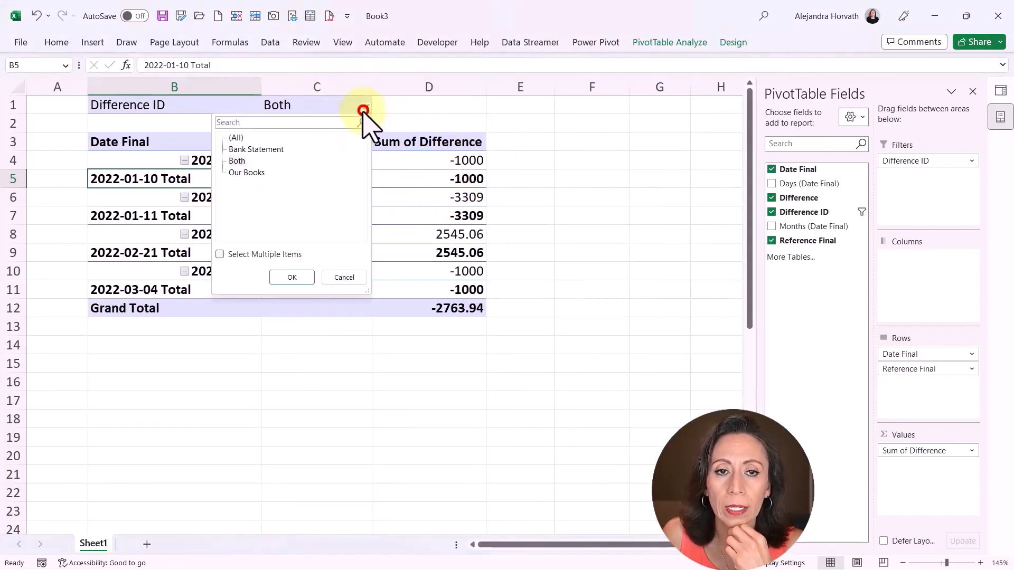
left_click(251, 174)
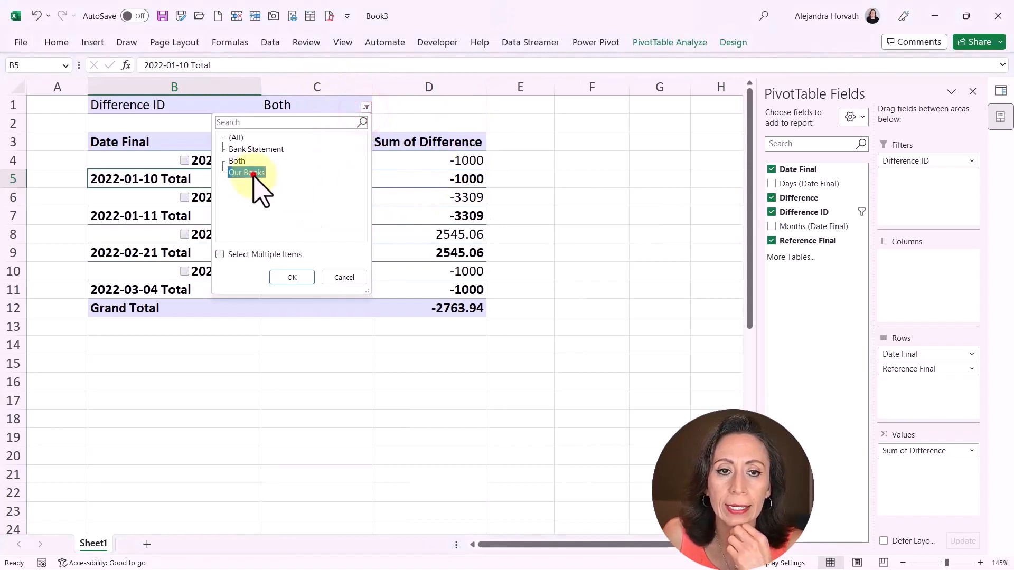
left_click(280, 278)
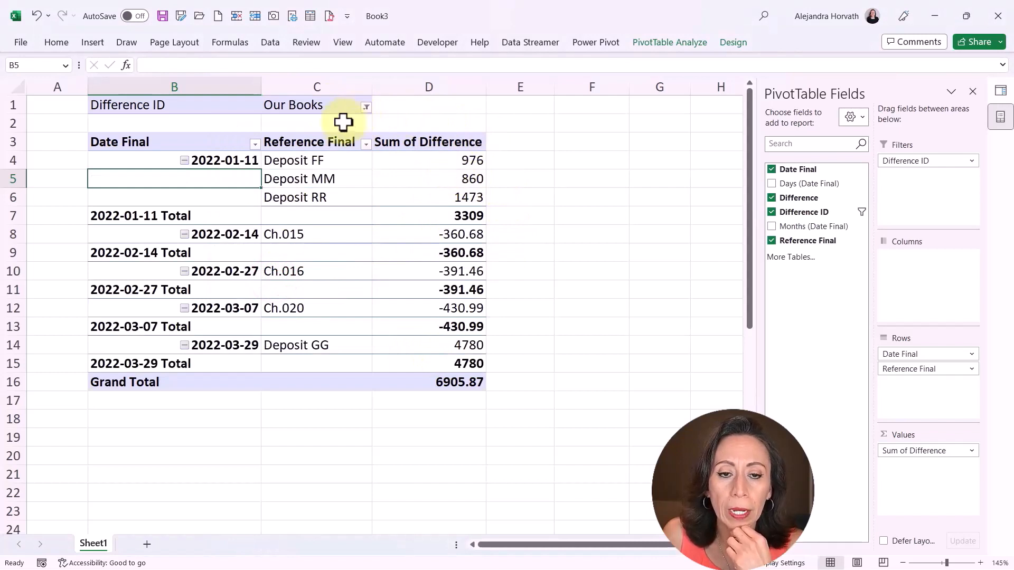
- Reset the Difference ID report filter on Sheet1 to (All)
left_click(306, 107)
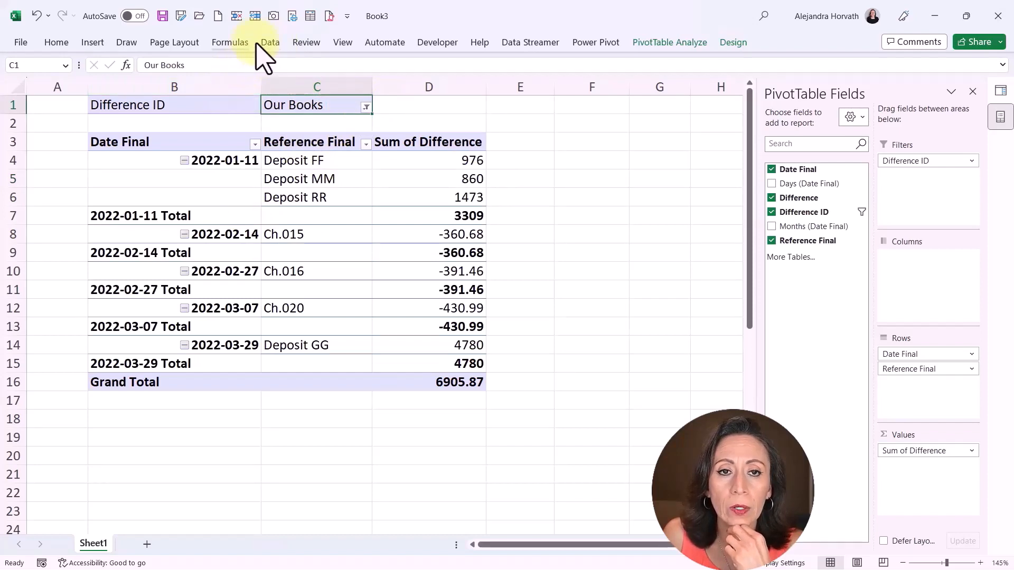
left_click(638, 46)
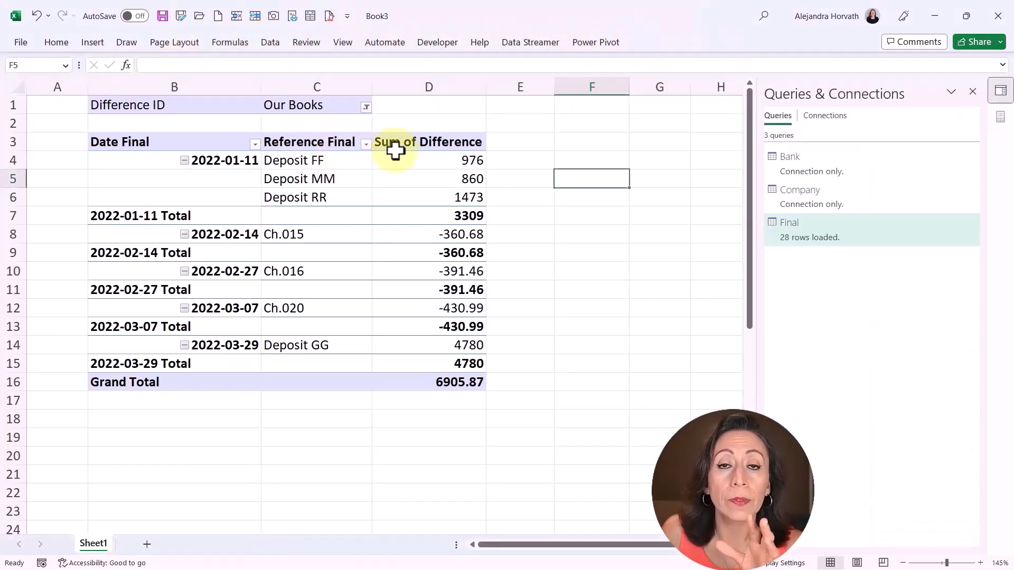
left_click(333, 109)
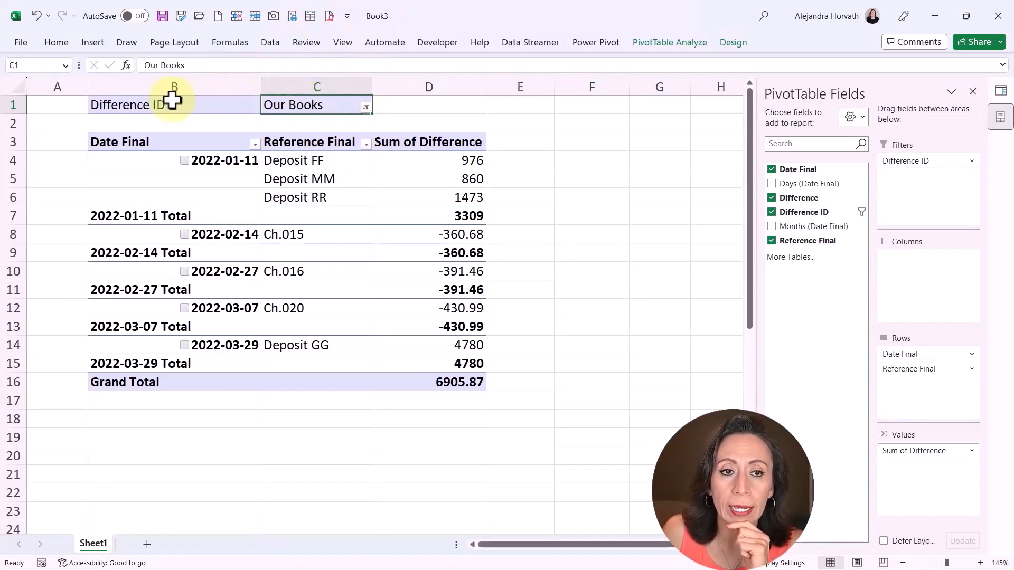
left_click(366, 107)
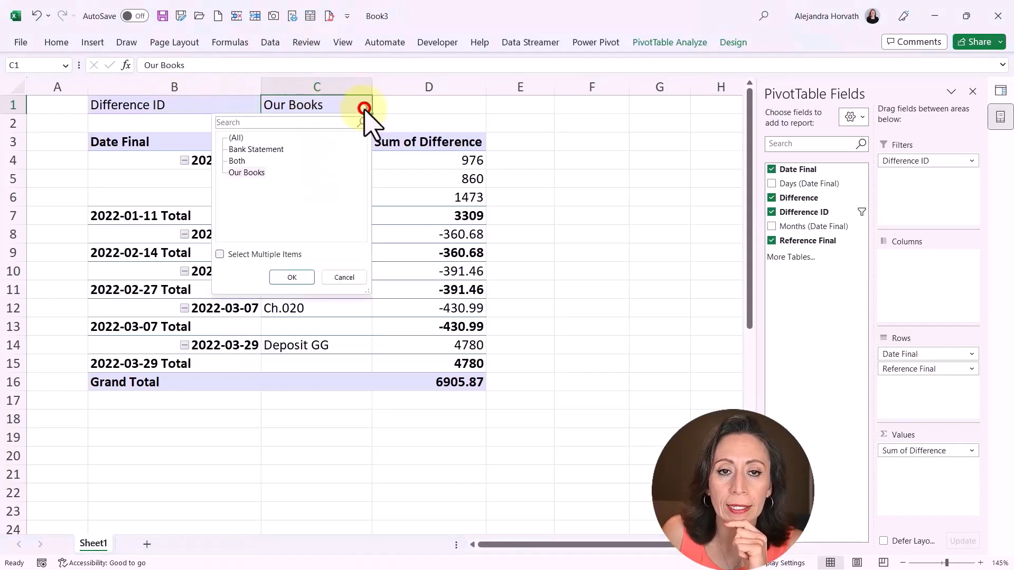
left_click(236, 137)
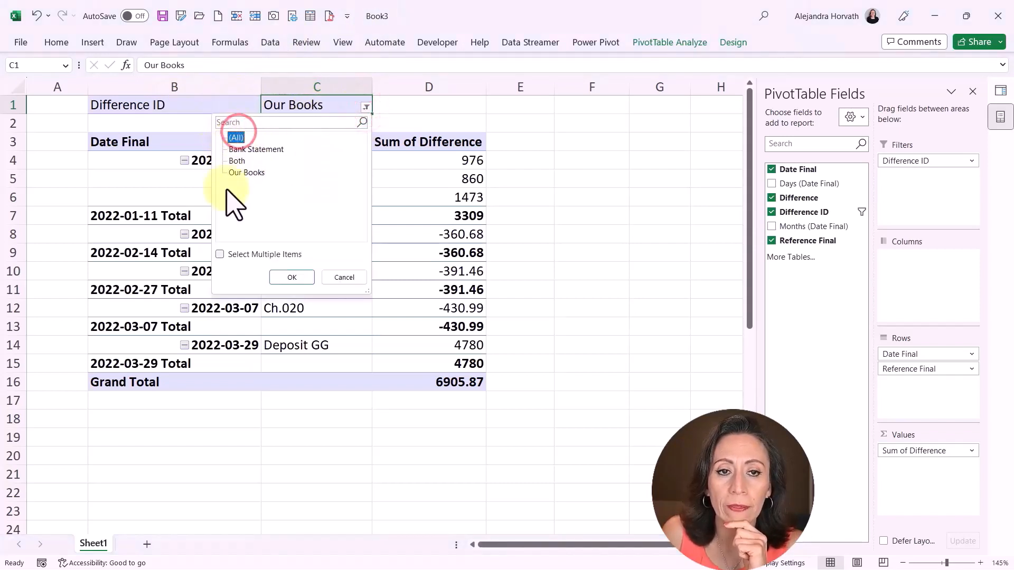
left_click(291, 277)
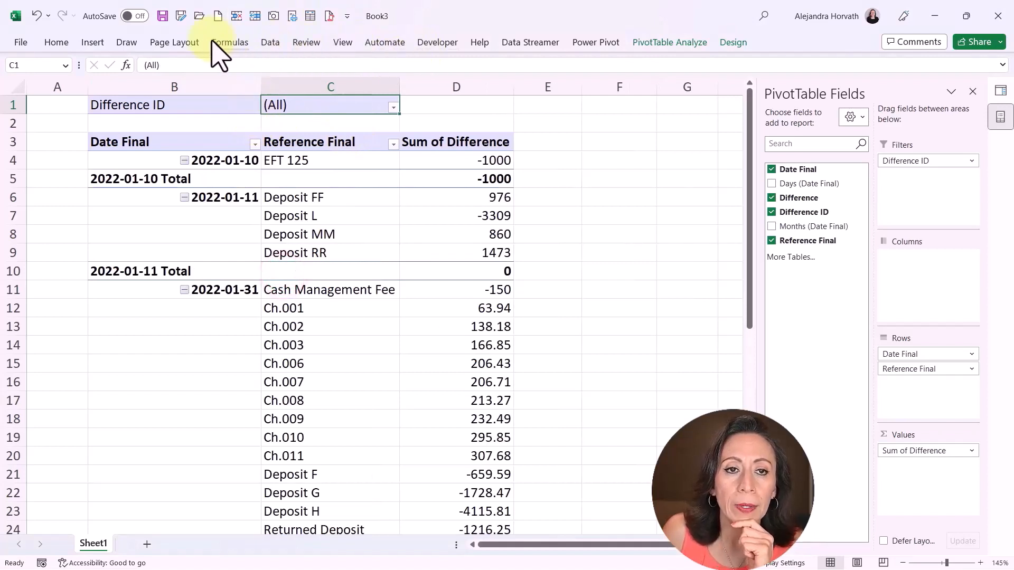
- Generate a separate report filter page for each Difference ID value from the Sheet1 pivot table
left_click(657, 44)
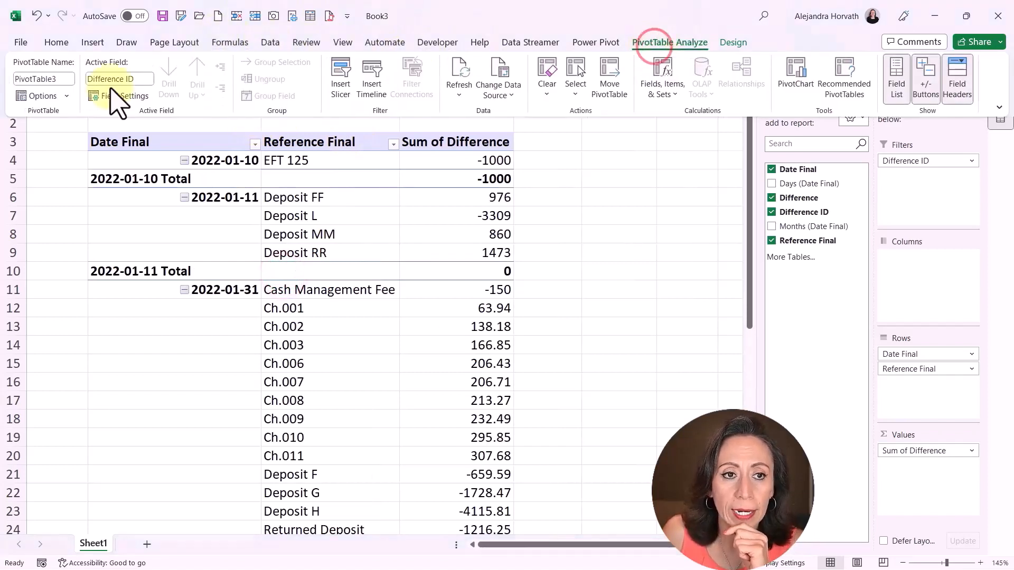
left_click(64, 96)
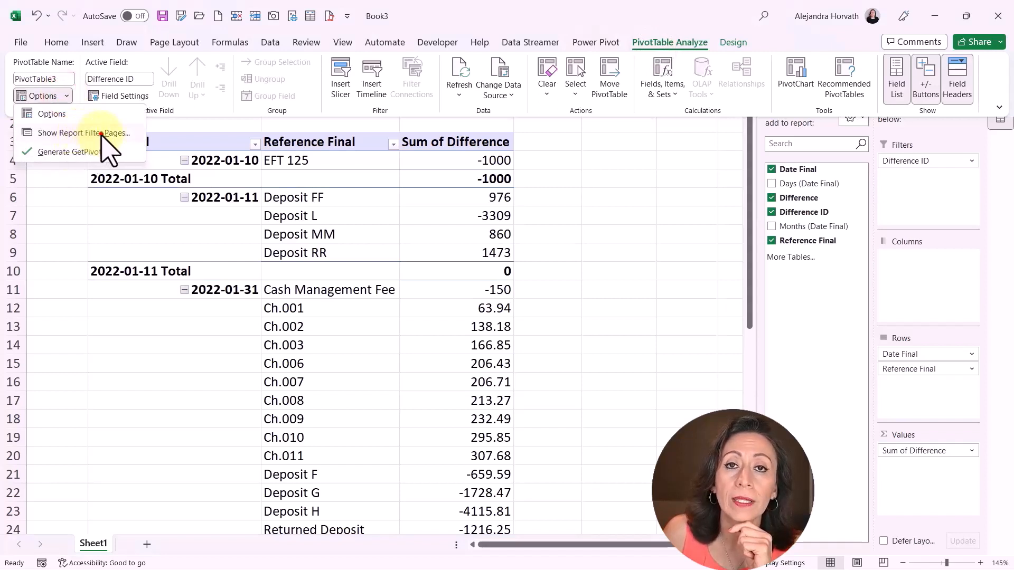
left_click(85, 133)
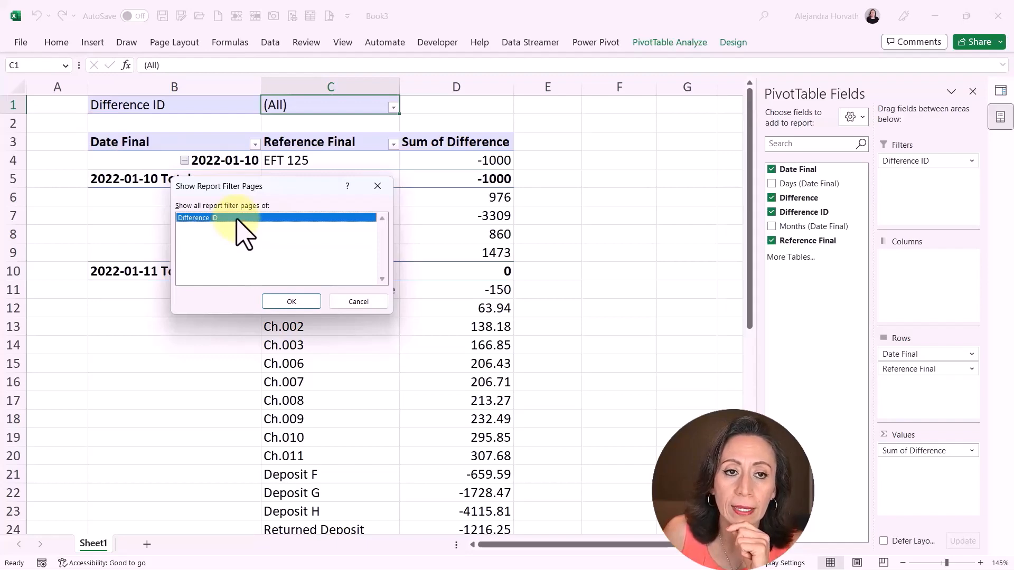
left_click(290, 302)
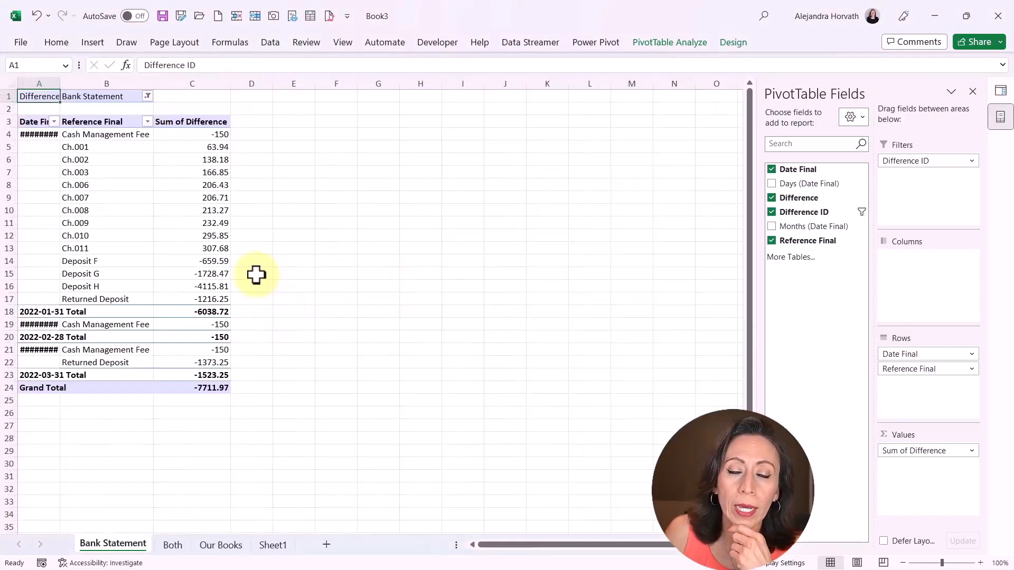
- Review the differences listed on the Bank Statement, Both and Our Books sheets
left_click(170, 549)
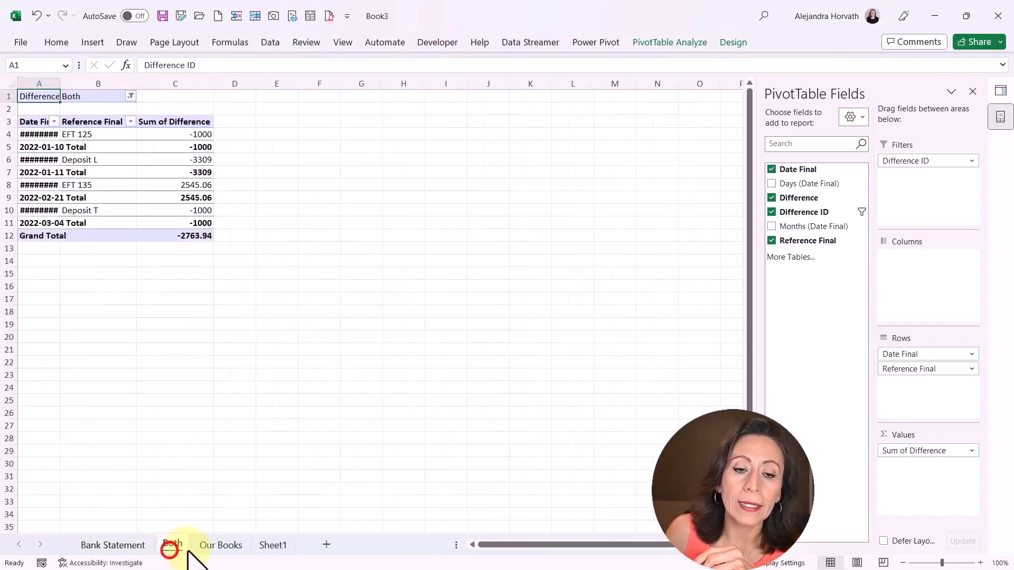
left_click(203, 543)
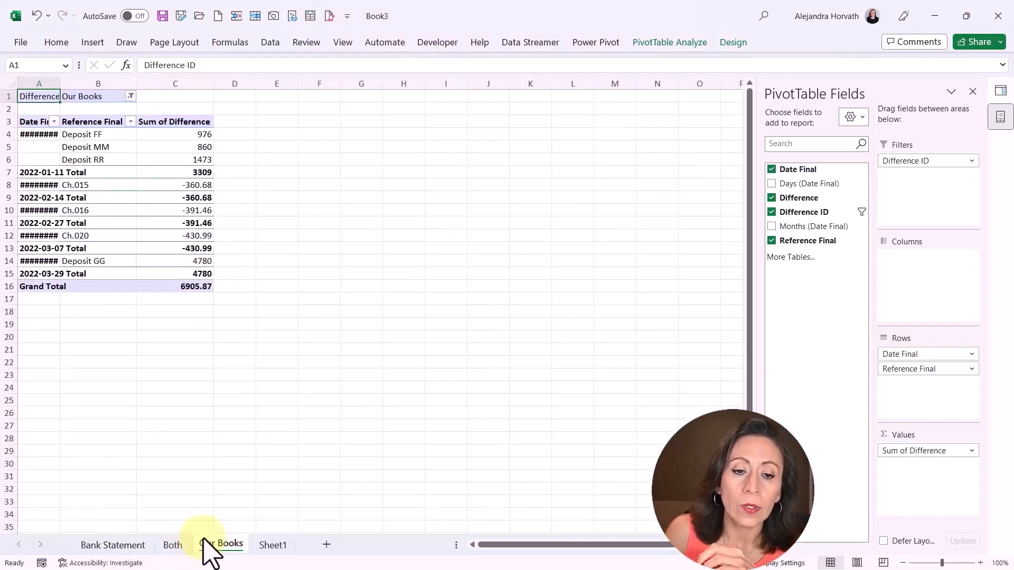
left_click(173, 545)
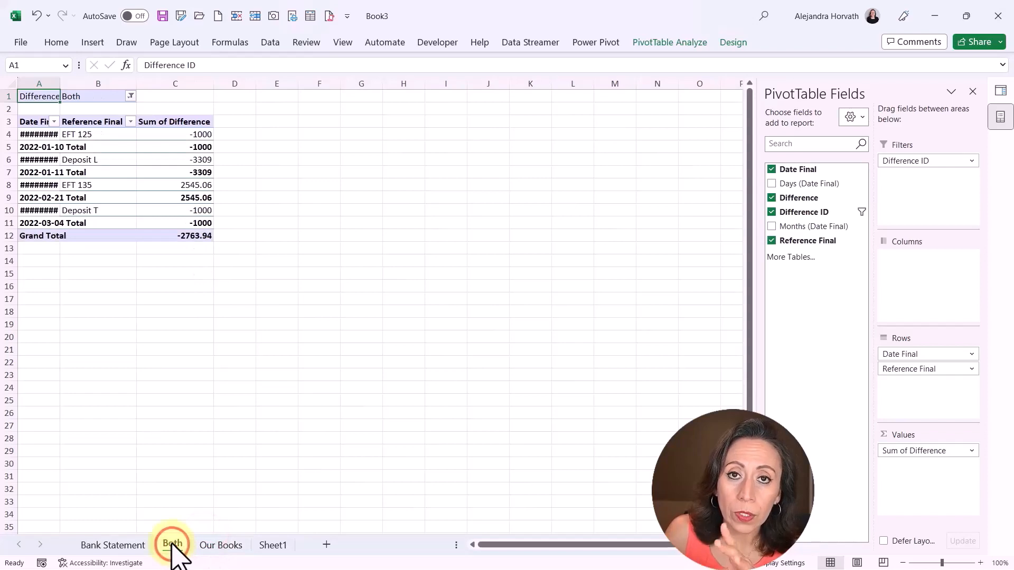
left_click(103, 545)
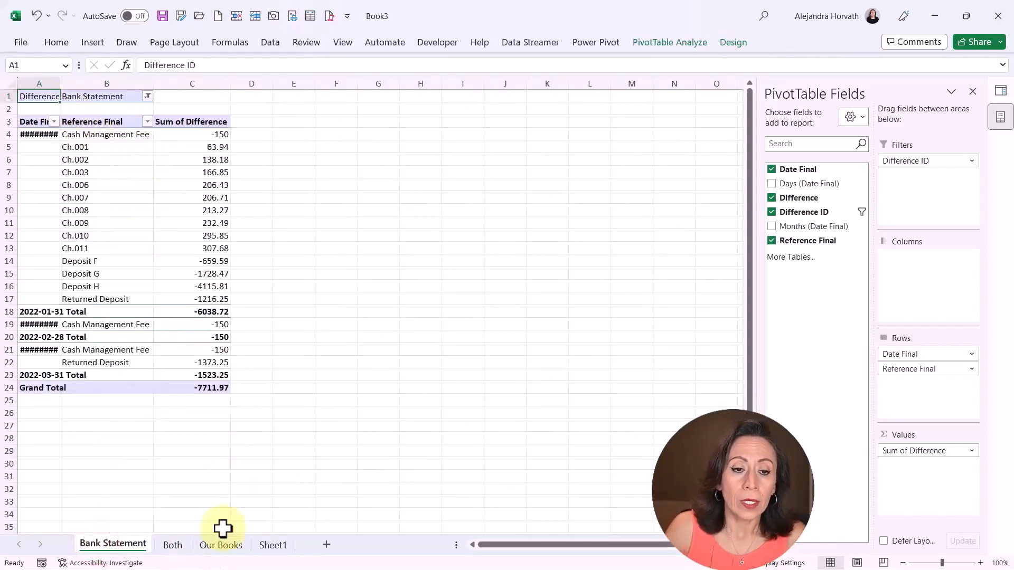
left_click(177, 548)
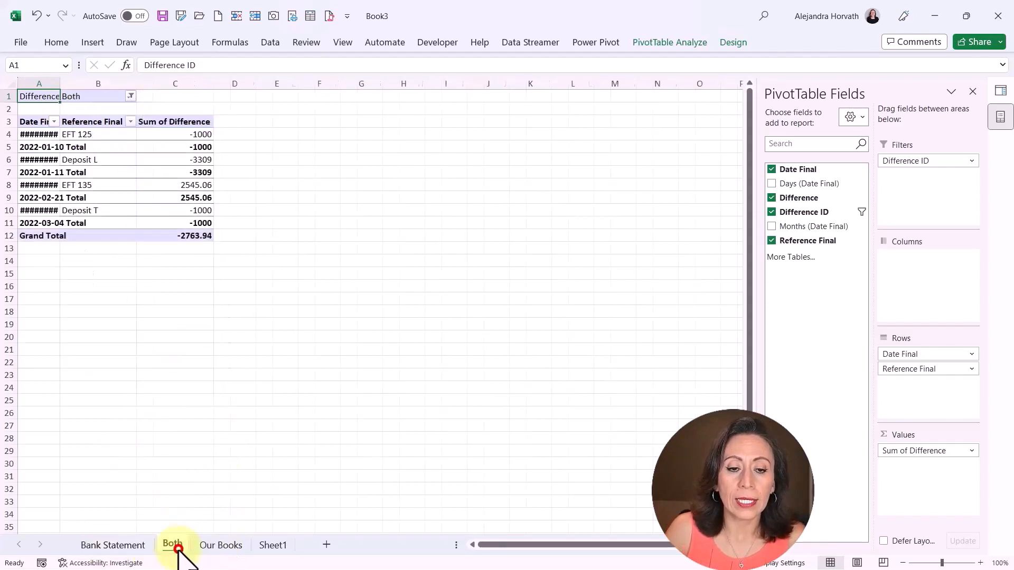
left_click(211, 548)
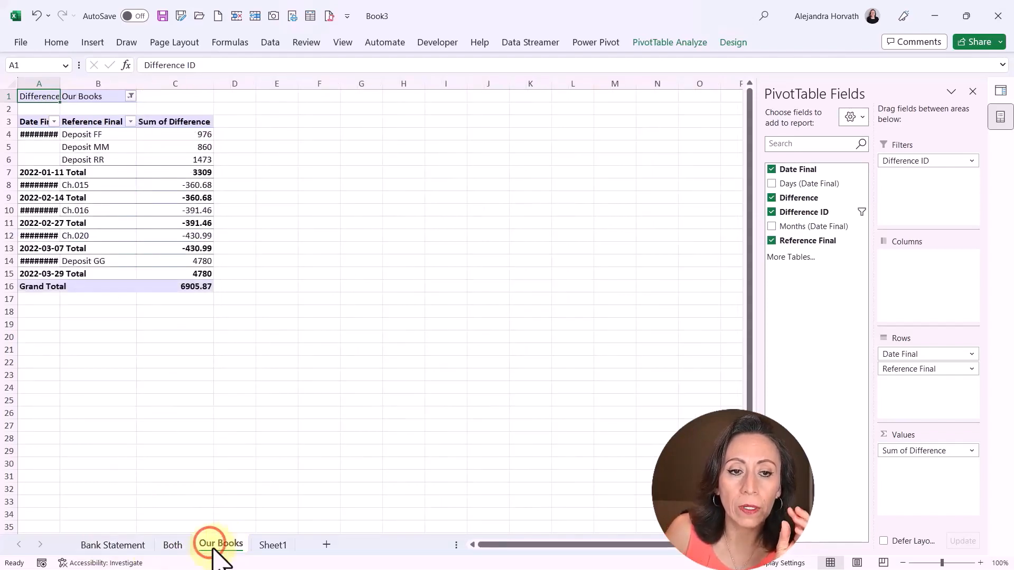
left_click(168, 550)
- Group the Bank Statement, Both and Our Books sheets, widen columns A and C on all of them, and ungroup them
left_click(132, 547)
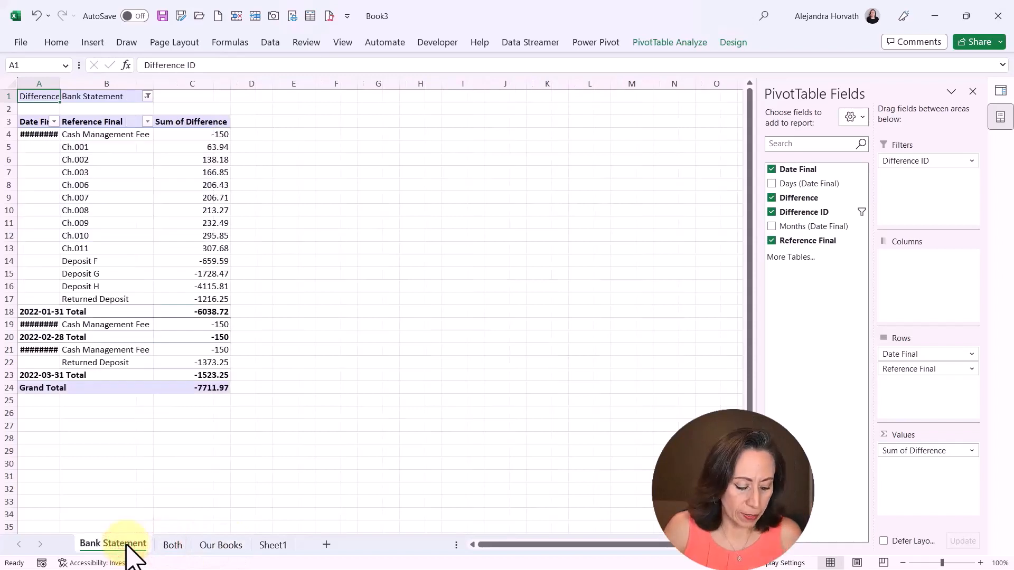
left_click(224, 545, "shift")
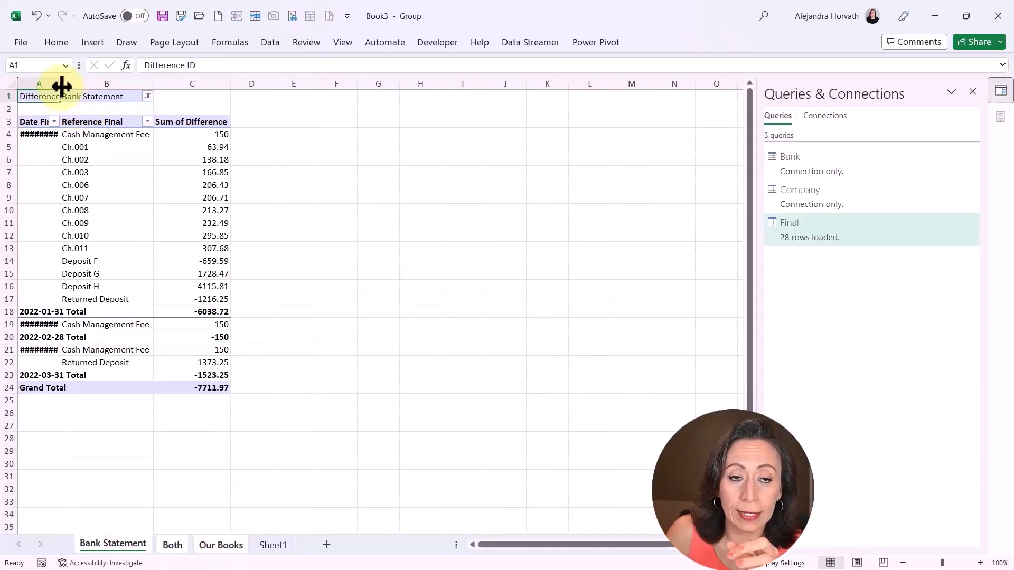
left_click_drag(61, 86, 81, 86)
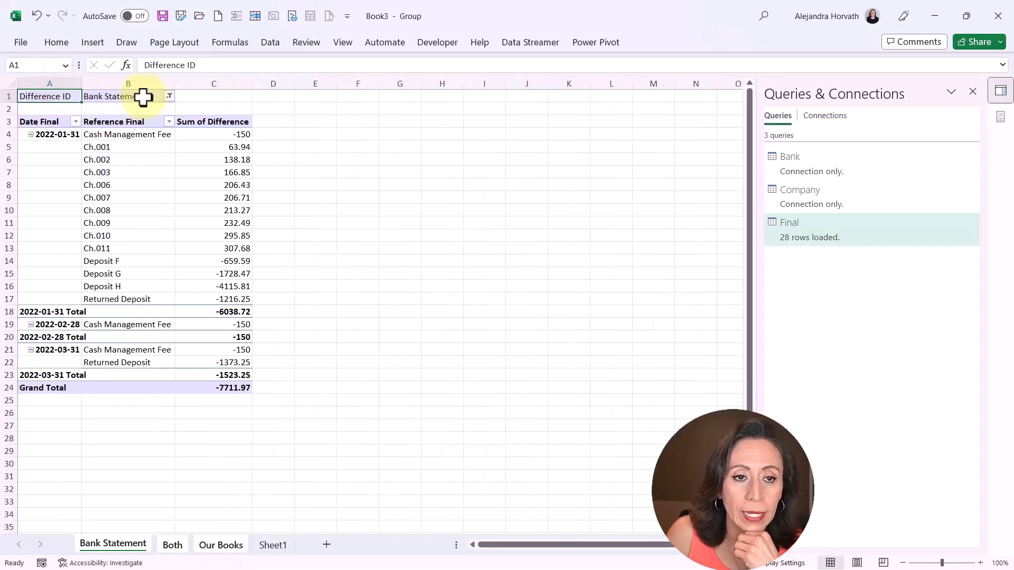
left_click_drag(253, 84, 274, 84)
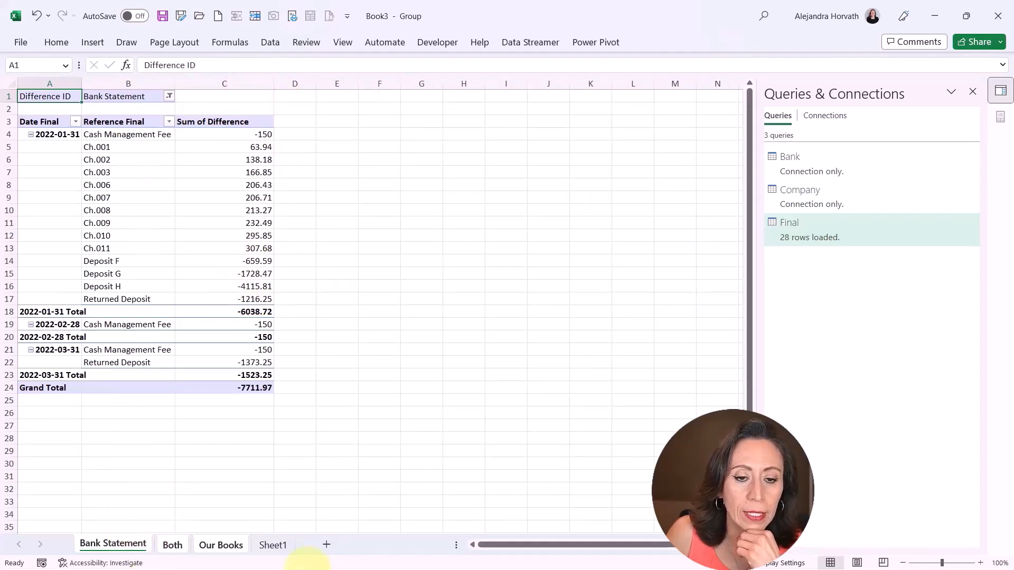
left_click(207, 546)
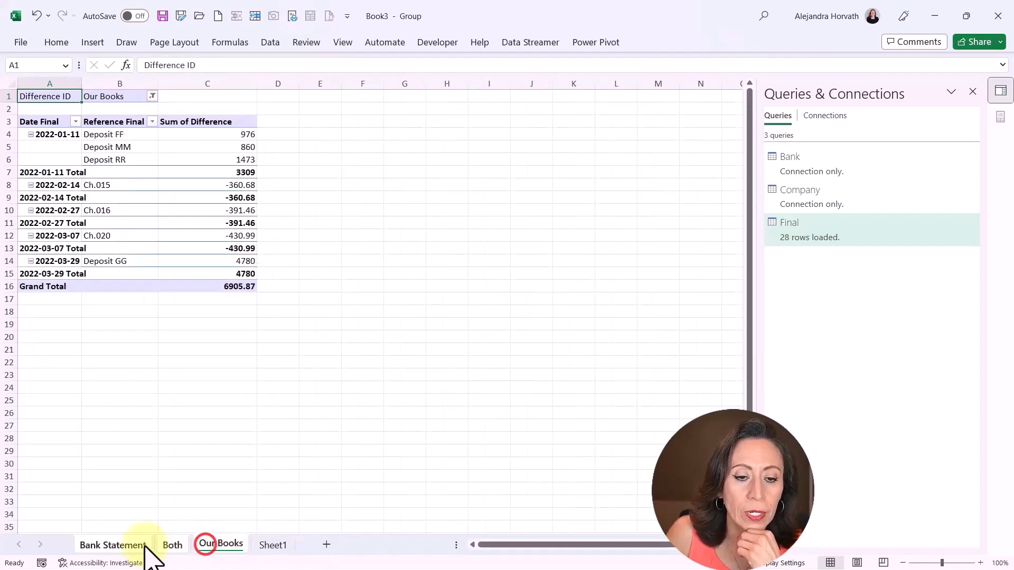
left_click(140, 546)
left_click(260, 545)
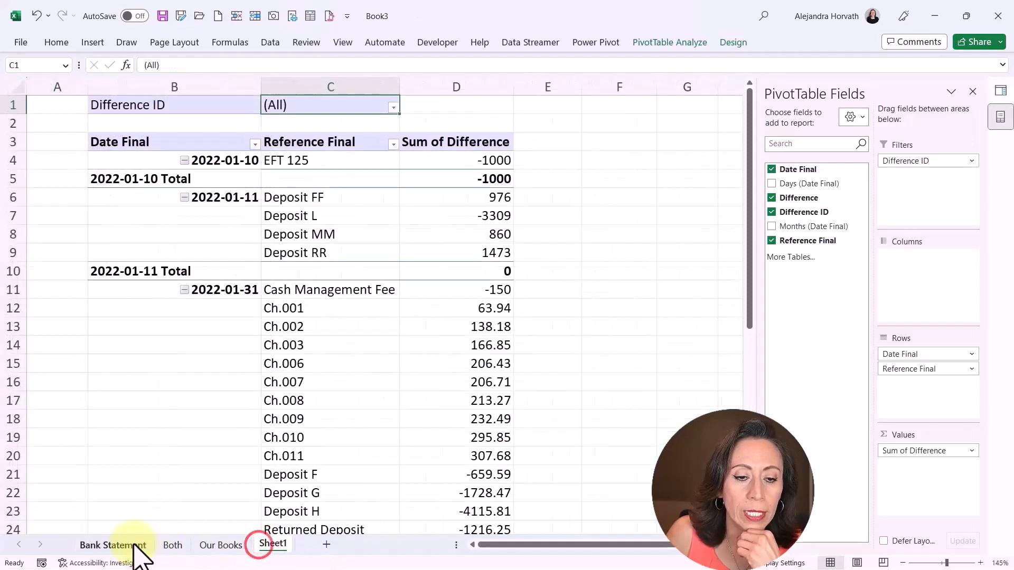
- Compare the resized Bank Statement, Both and Our Books pivot tables with the full report on Sheet1
left_click(127, 546)
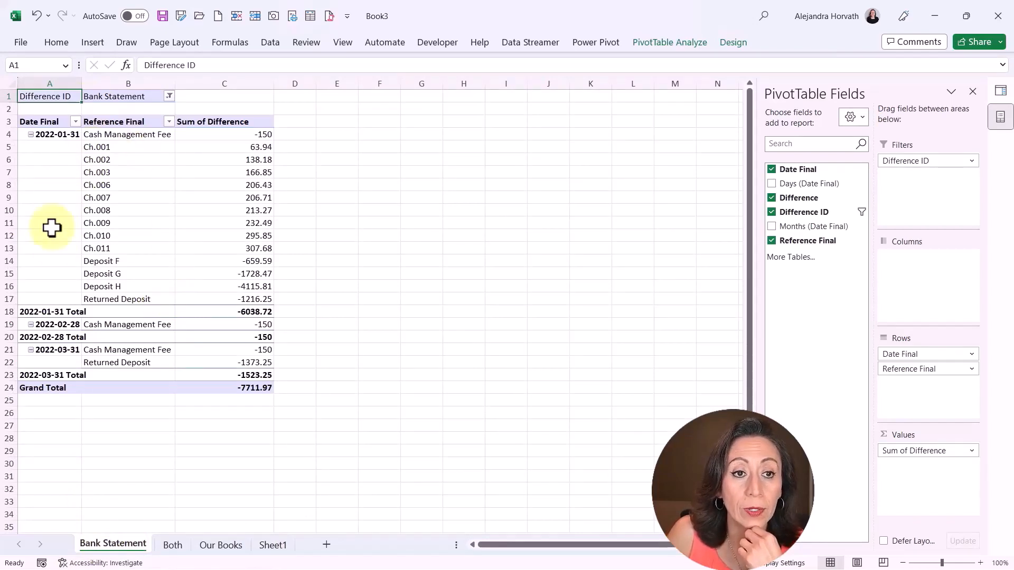
key("ctrl+Page_Down")
key("ctrl+Page_Down")
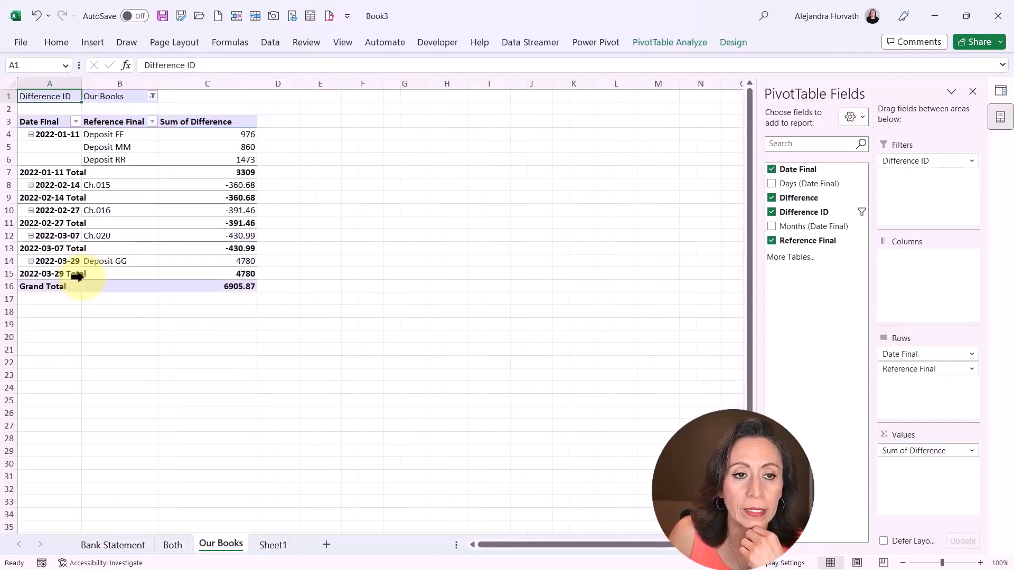
key("ctrl+Page_Up")
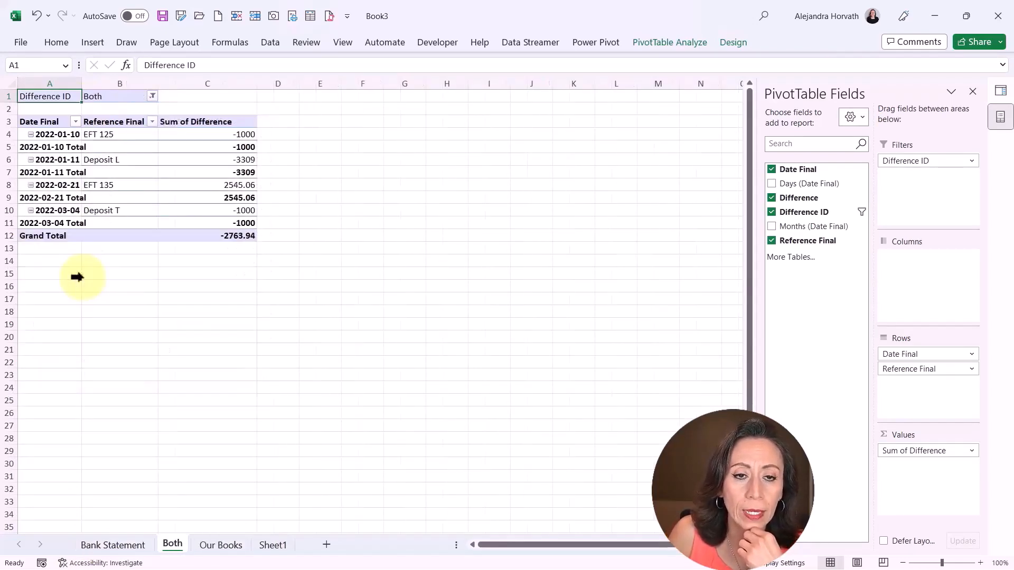
key("ctrl+Page_Down")
key("ctrl+Page_Down")
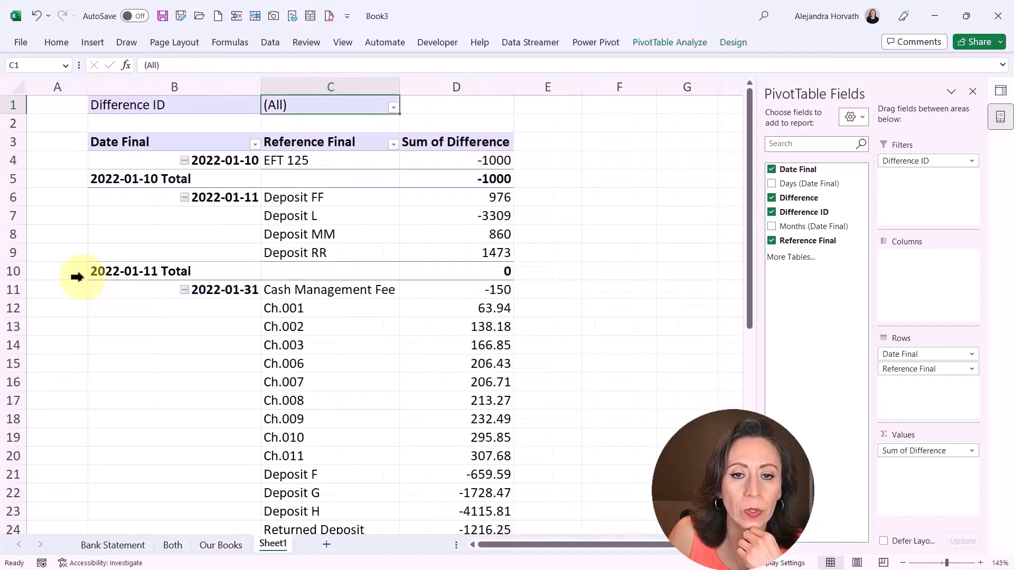
key("ctrl+Page_Up")
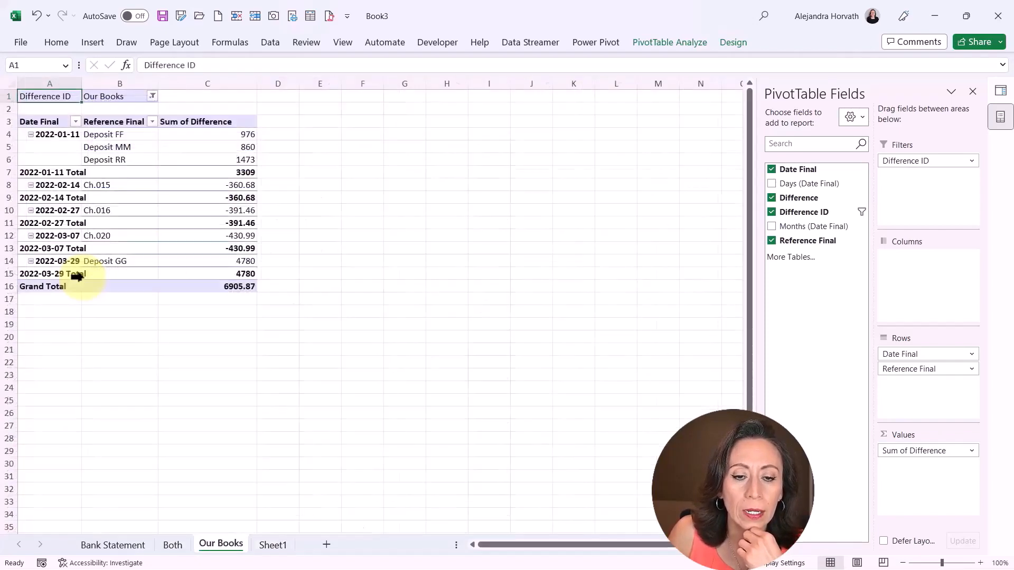
- Format the Sum of Difference values on the Both sheet as Number with a thousands separator and 0 decimal places
key("ctrl+Page_Up")
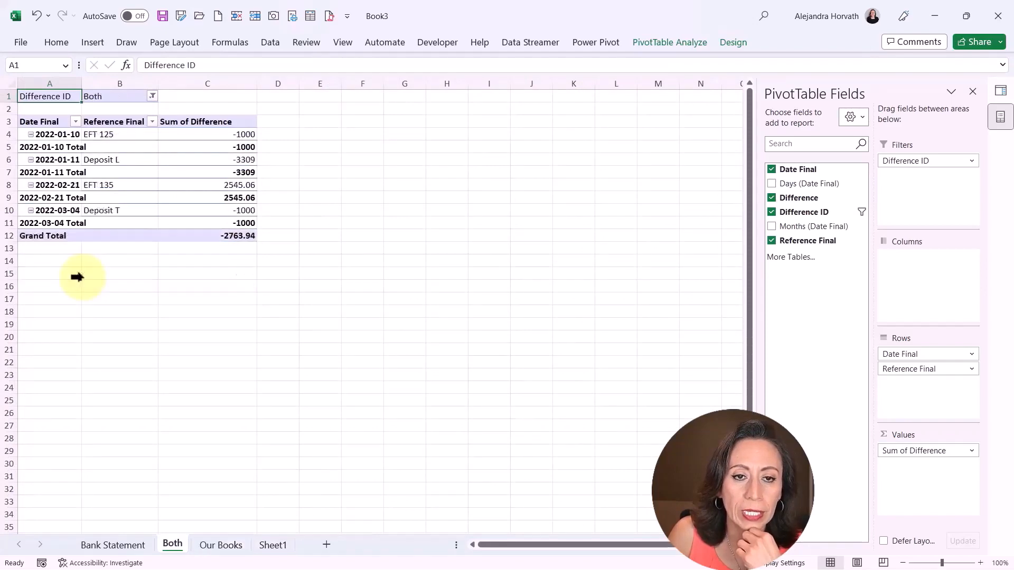
scroll(77, 276, "up", 4)
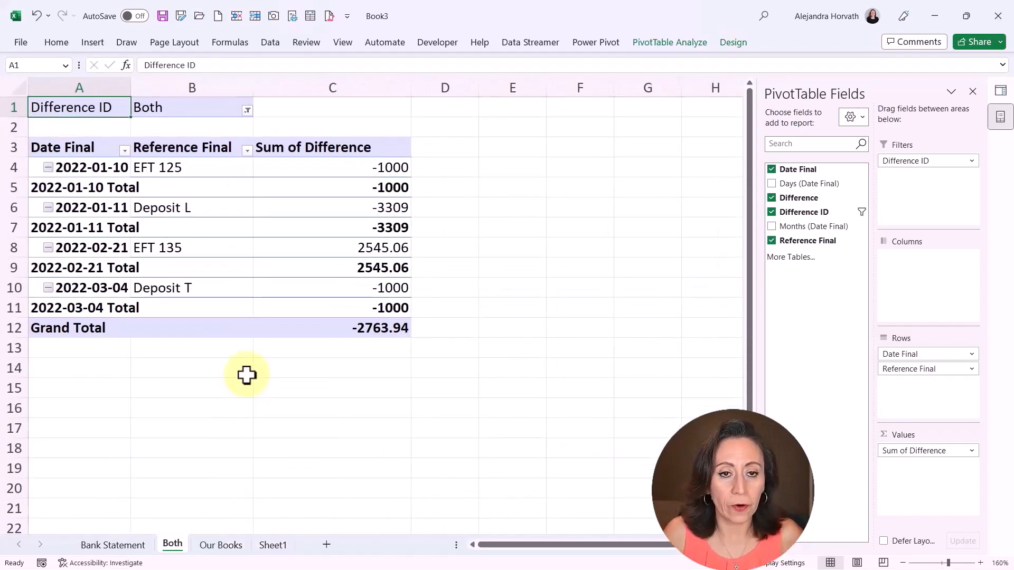
right_click(361, 254)
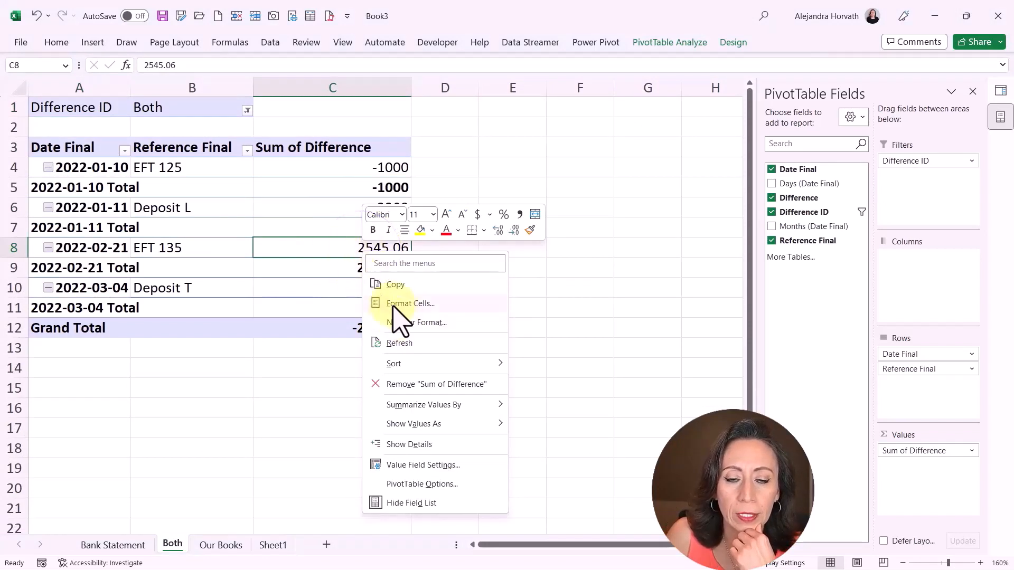
left_click(412, 323)
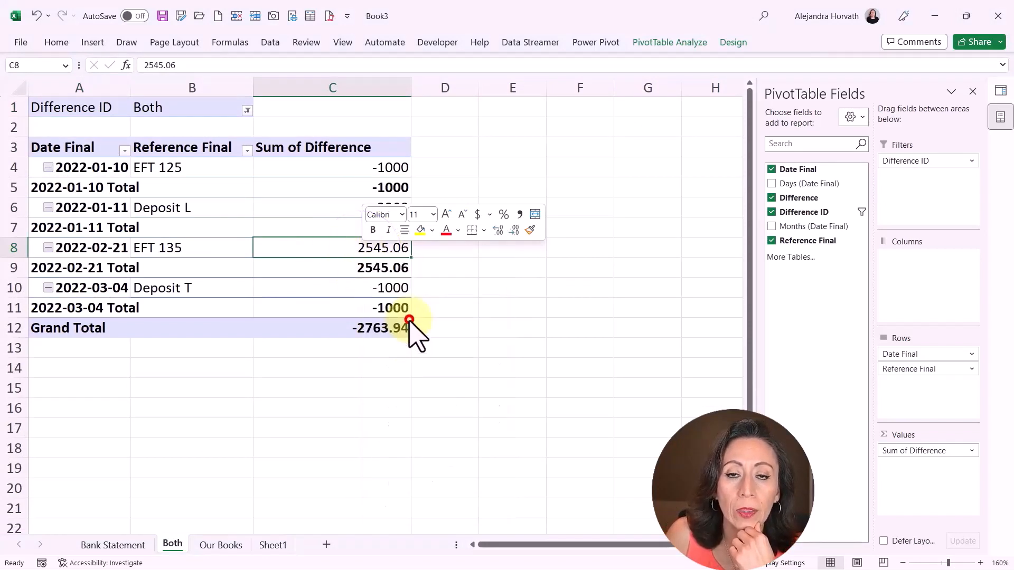
left_click(302, 217)
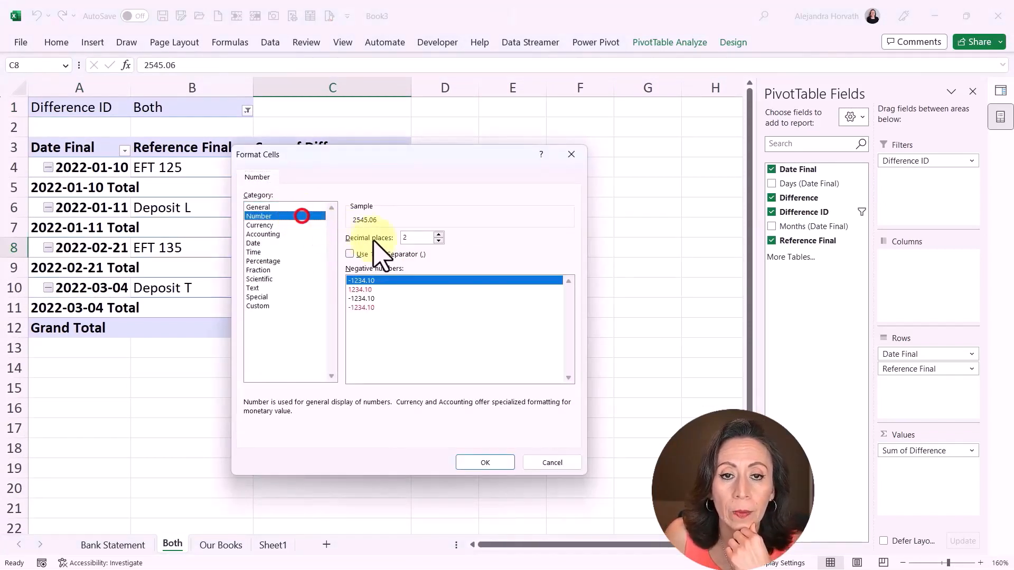
left_click(402, 253)
left_click(439, 241)
left_click(438, 241)
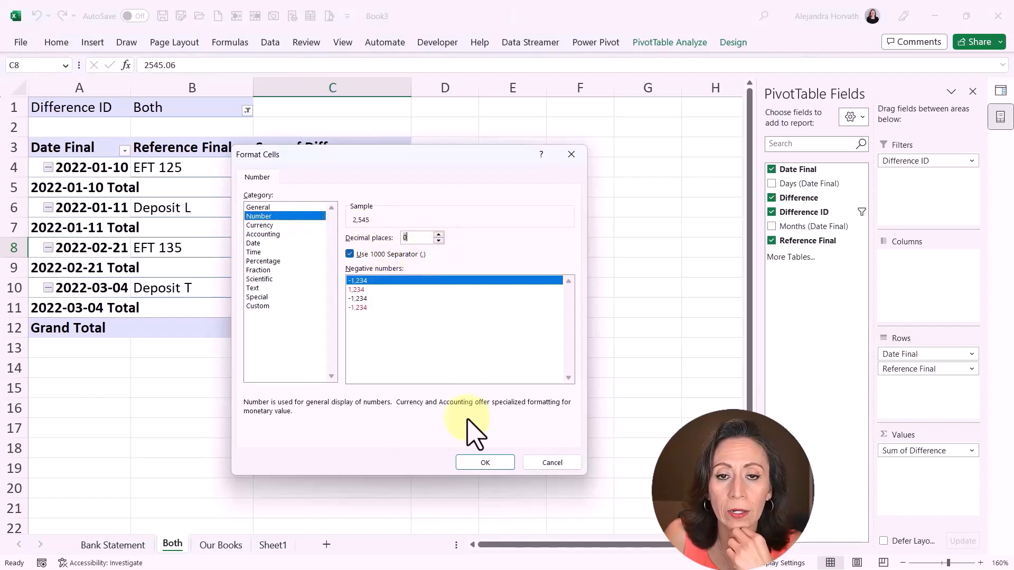
left_click(485, 463)
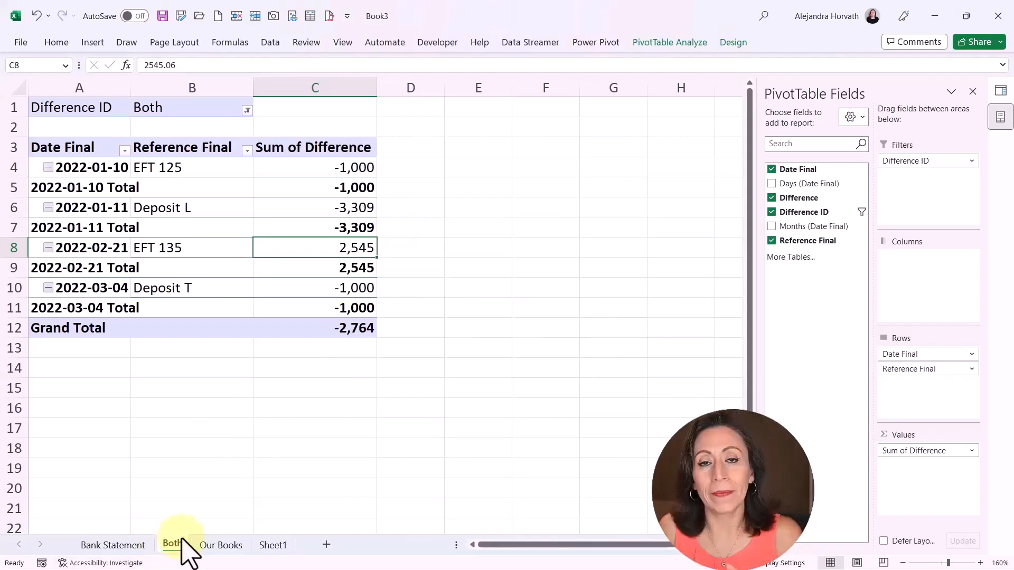
- Apply the Number format with a thousands separator and 0 decimal places to the Sum of Difference values in the Sheet1 pivot table
left_click(271, 545)
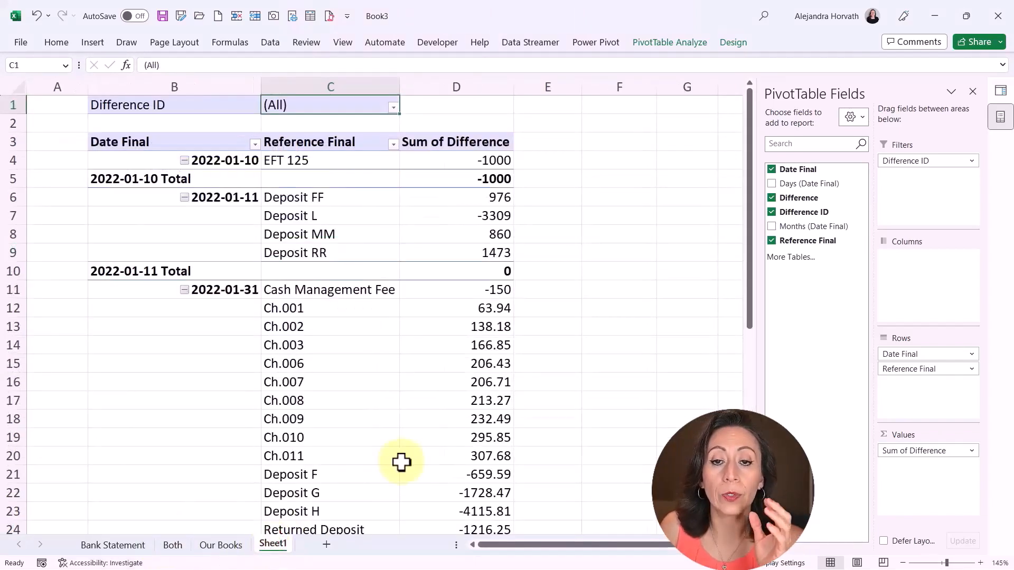
mouse_move(449, 335)
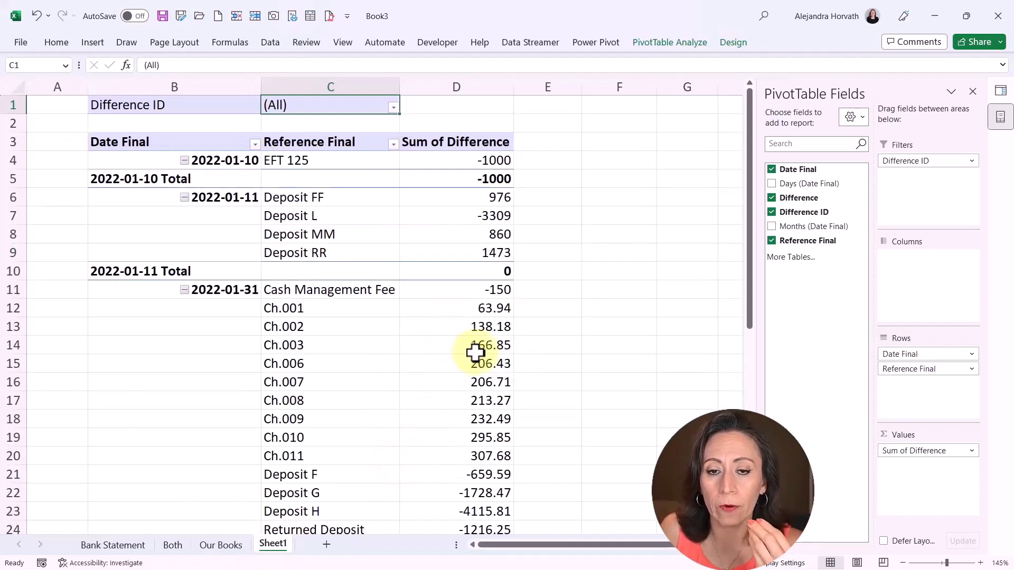
right_click(467, 349)
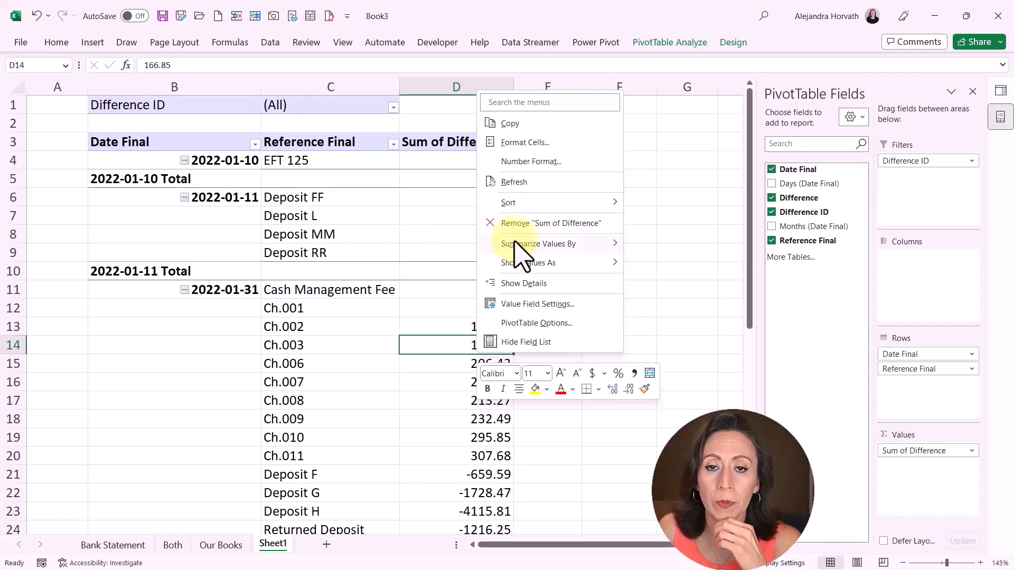
mouse_move(556, 209)
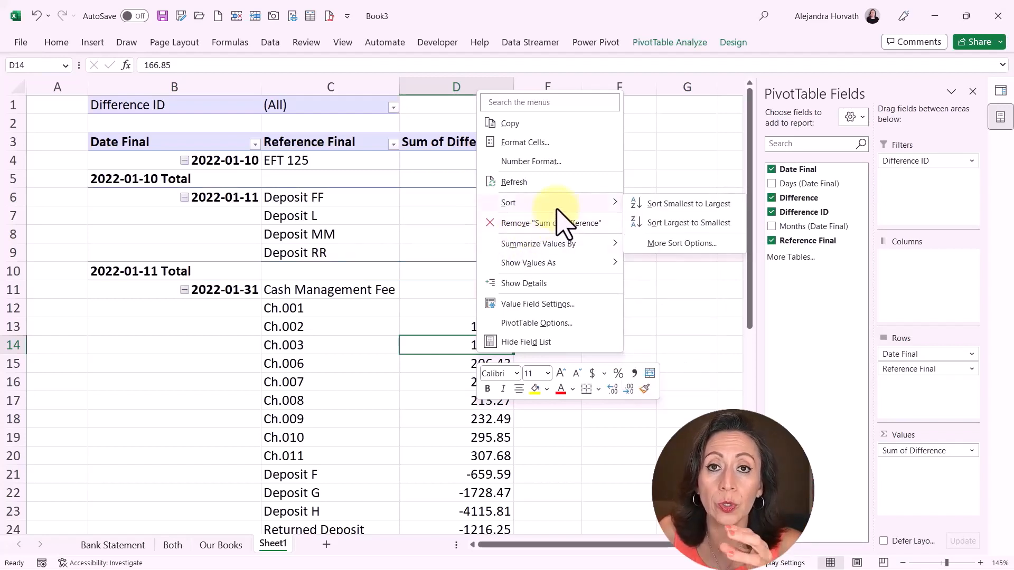
left_click(538, 160)
left_click(395, 72)
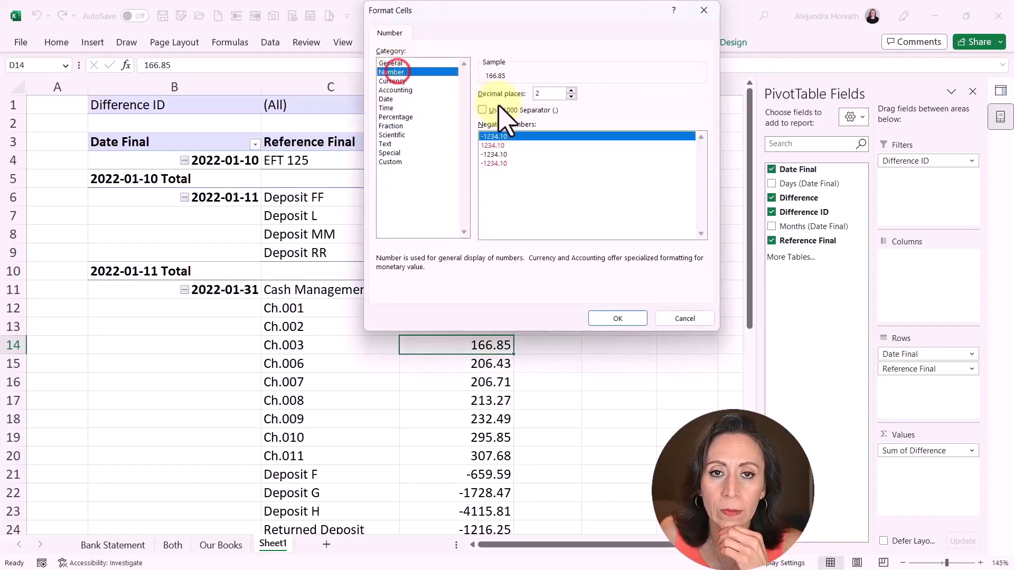
left_click(504, 110)
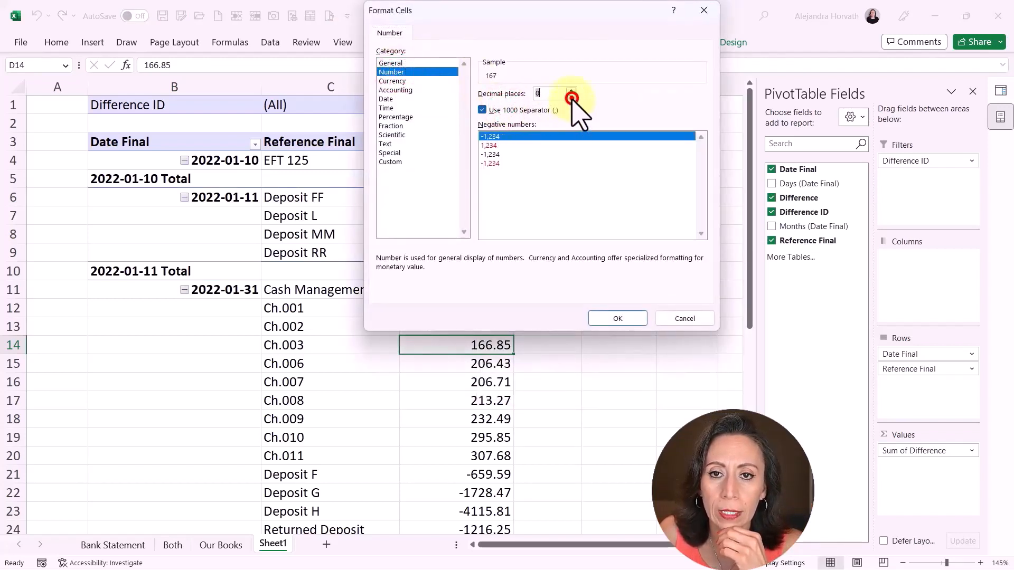
left_click(605, 315)
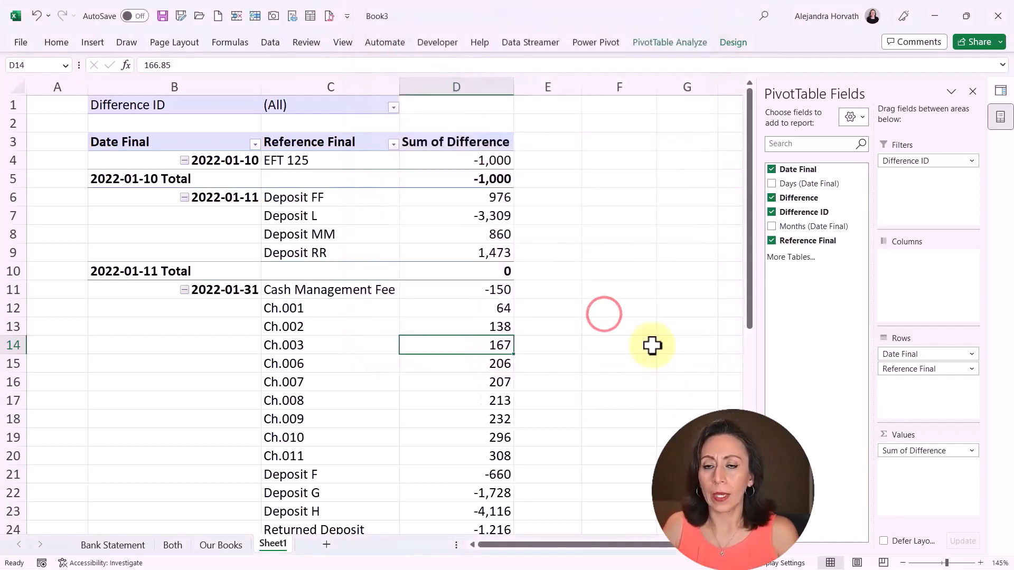
scroll(507, 384, "down", 6)
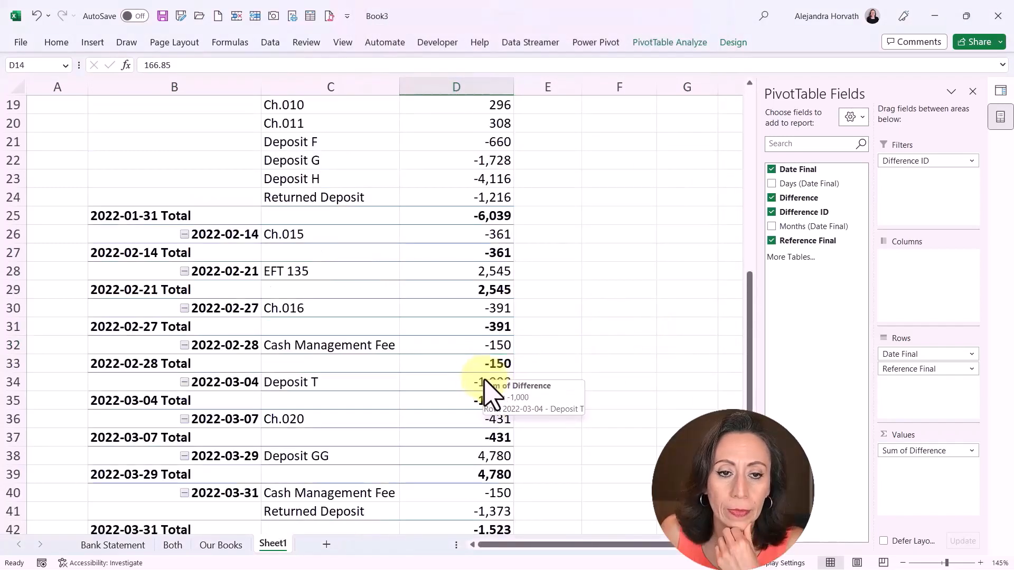
scroll(422, 370, "up", 5)
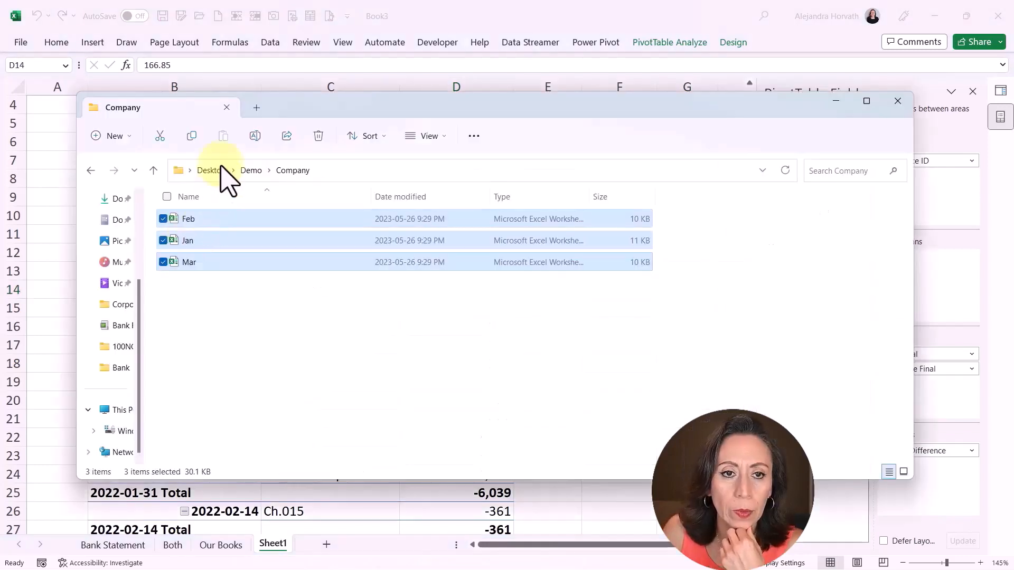
- Copy the April, June and May PDF statements from the Additional Bank folder in Demo into the Bank folder
left_click(254, 170)
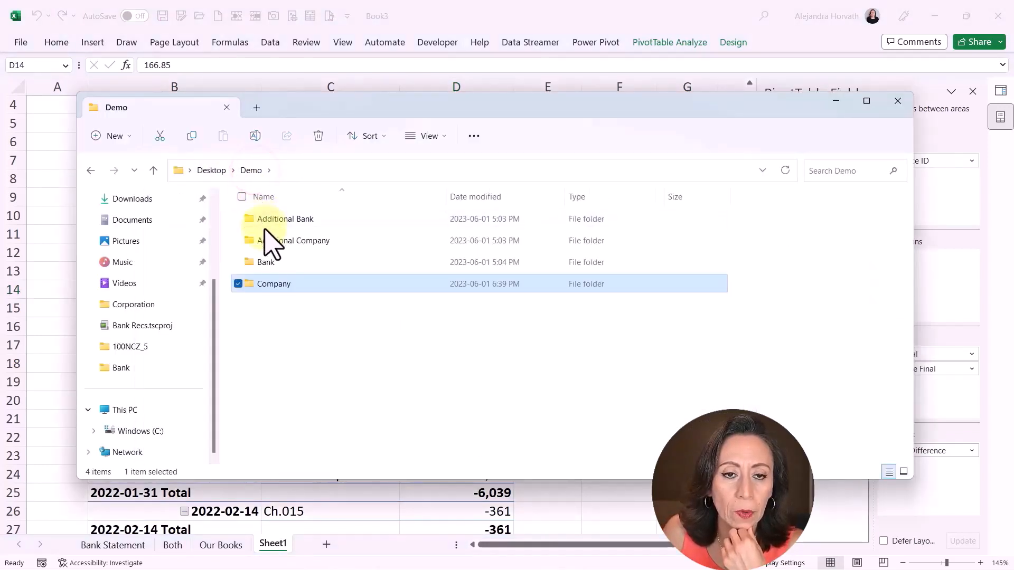
double_click(278, 219)
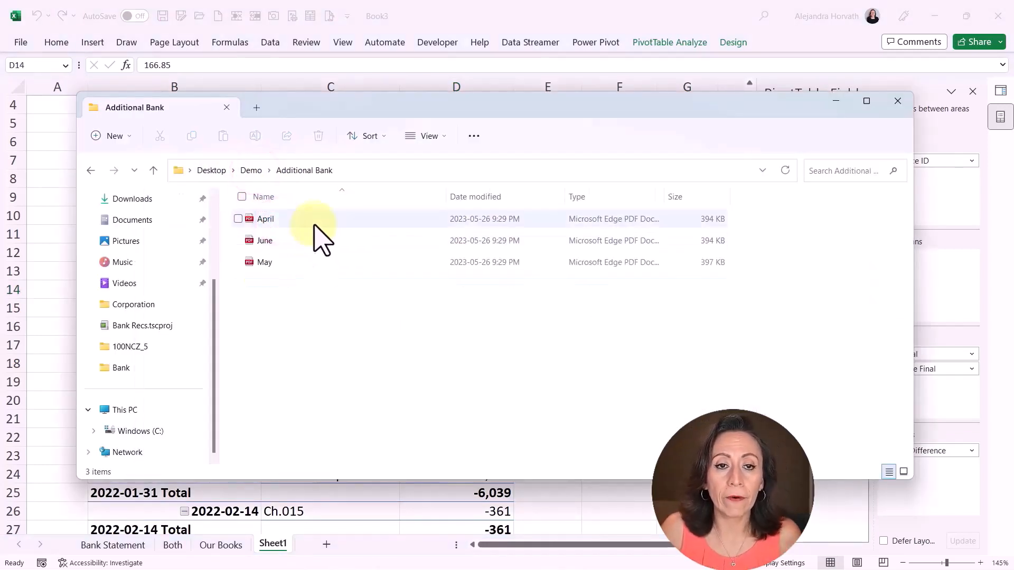
left_click(314, 221)
left_click(312, 262, "shift")
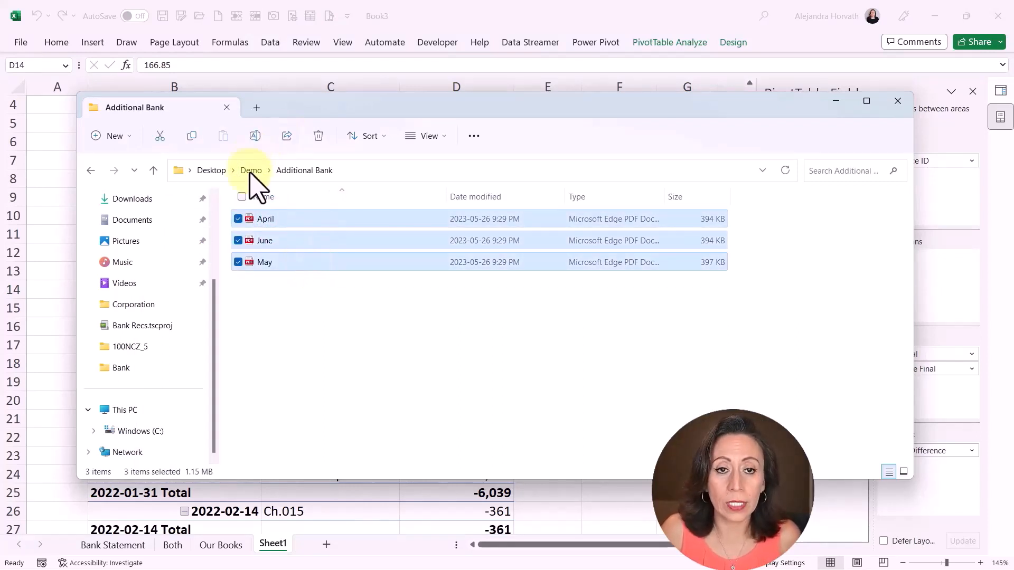
left_click(250, 170)
double_click(288, 262)
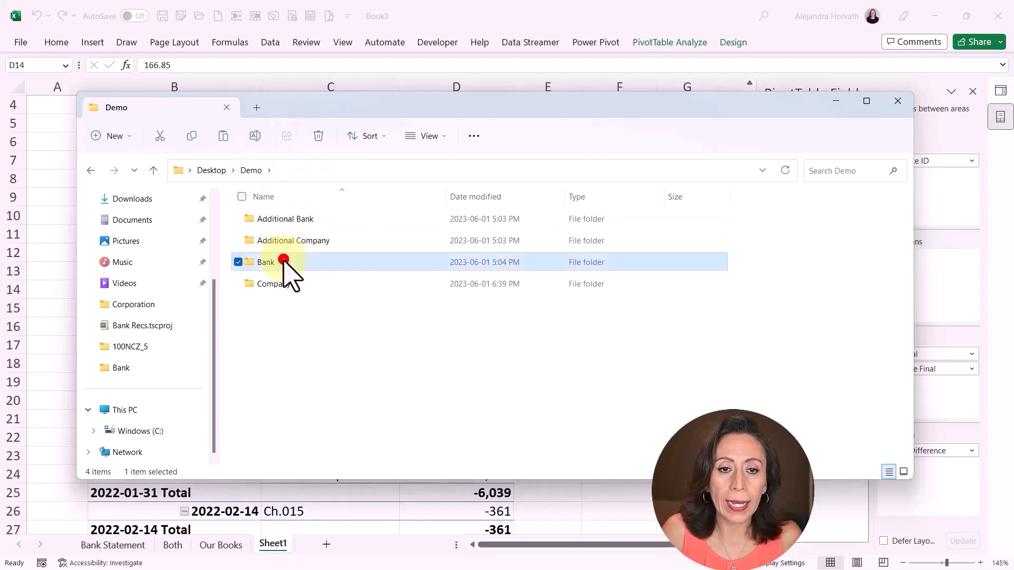
key("ctrl+v")
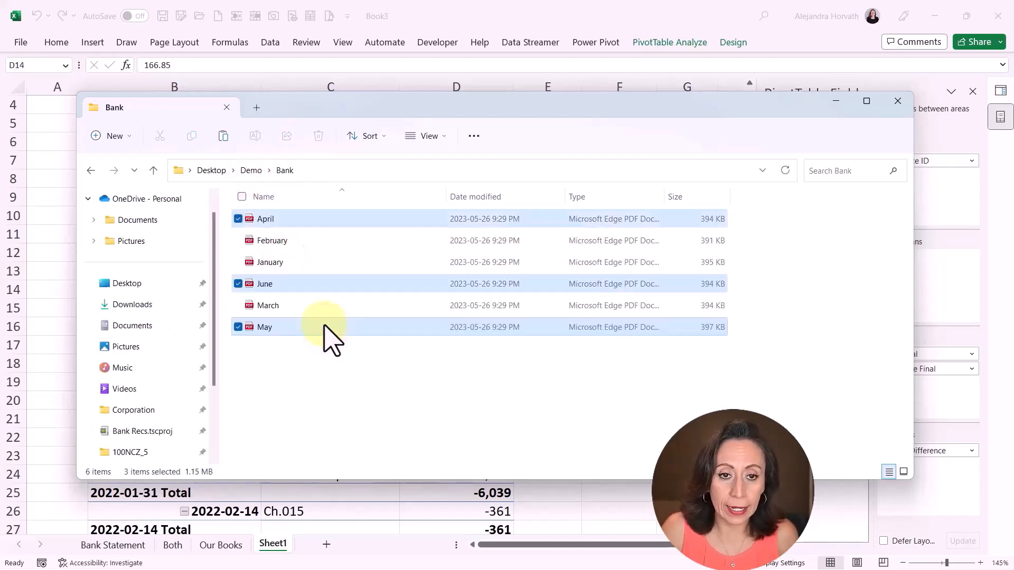
- Copy the Apr, Jun and May workbooks from the Additional Company folder in Demo into the Company folder
left_click(253, 170)
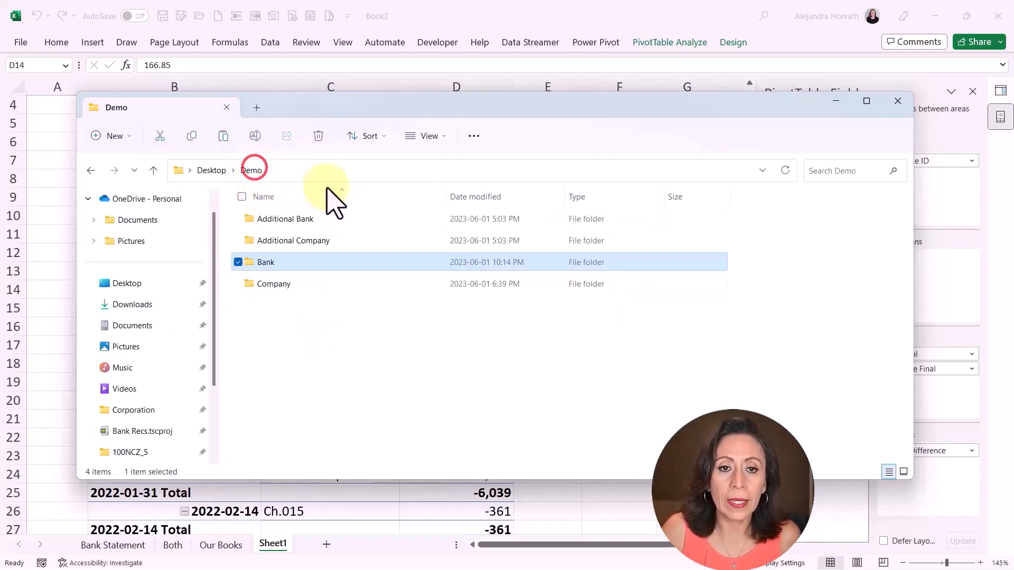
double_click(296, 284)
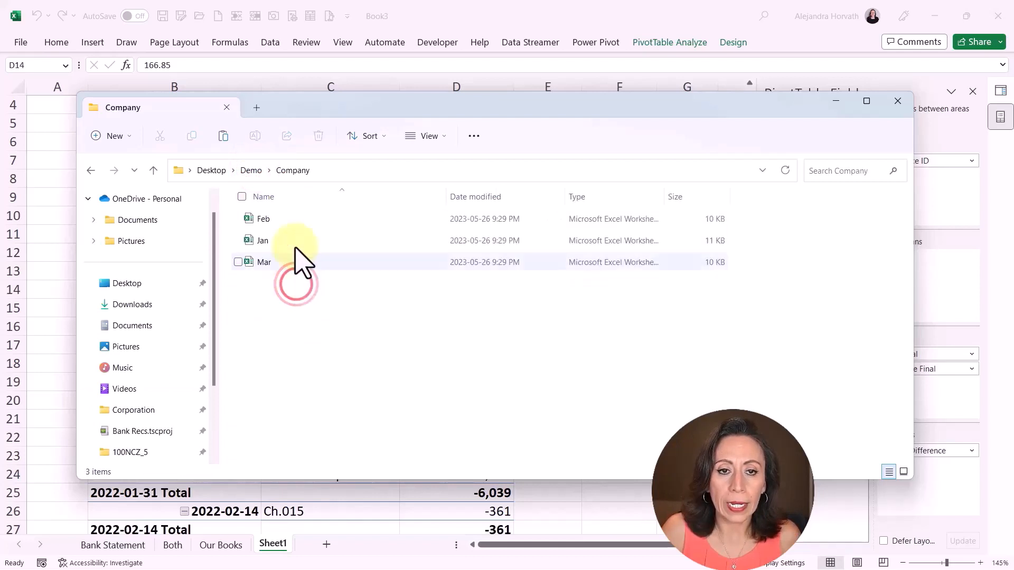
left_click(252, 170)
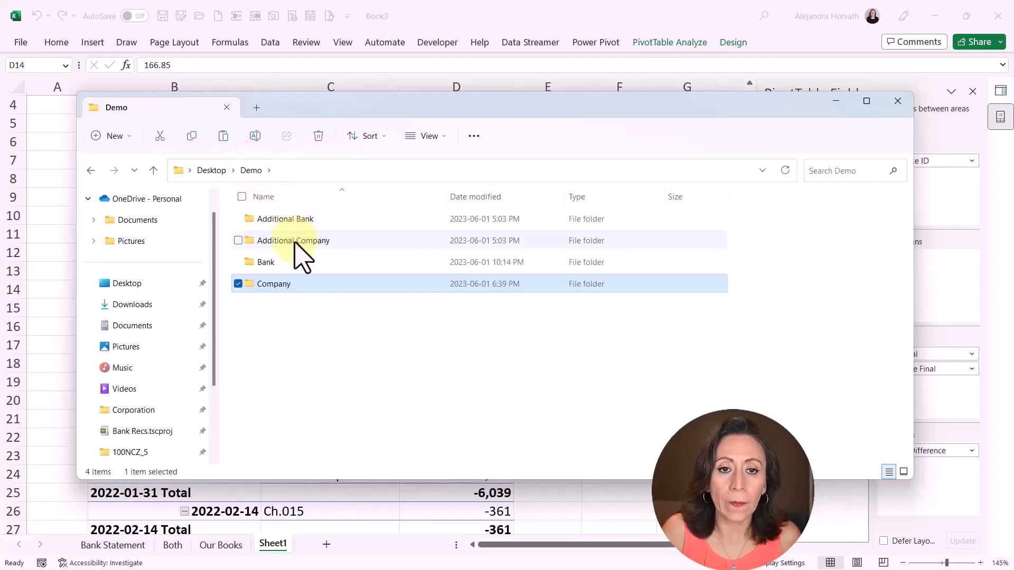
double_click(293, 240)
left_click(328, 220)
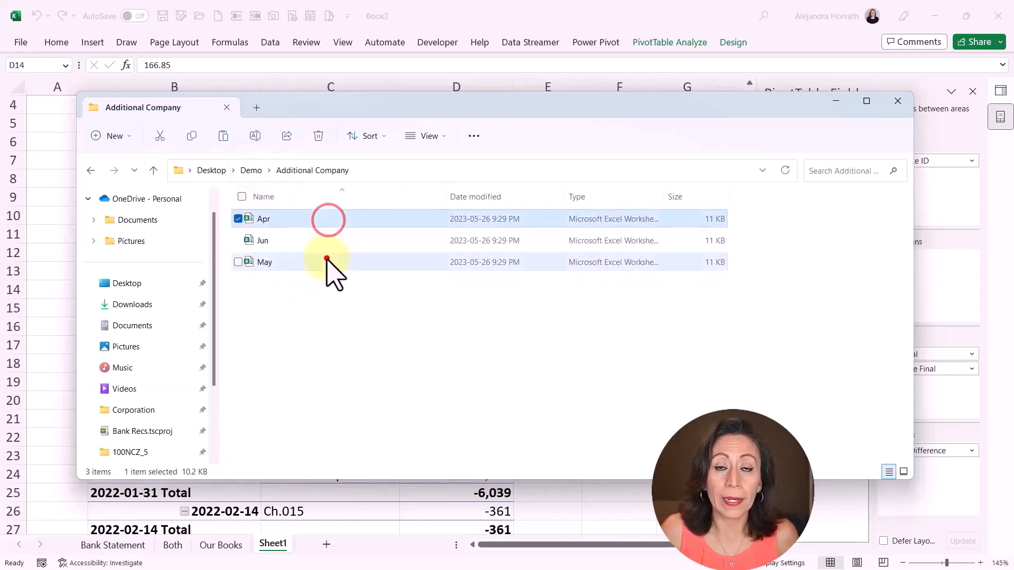
left_click(326, 260, "shift")
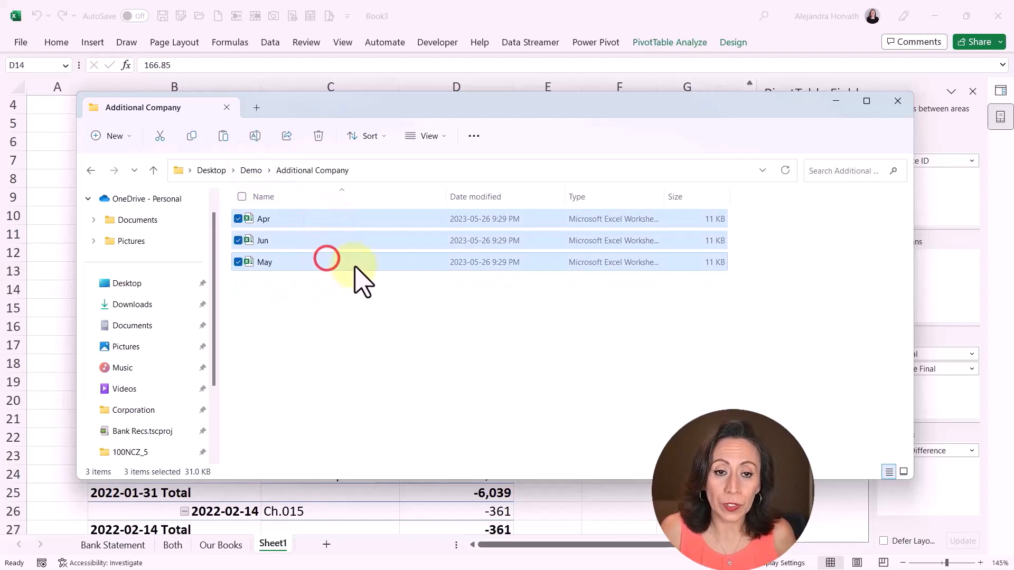
left_click(258, 169)
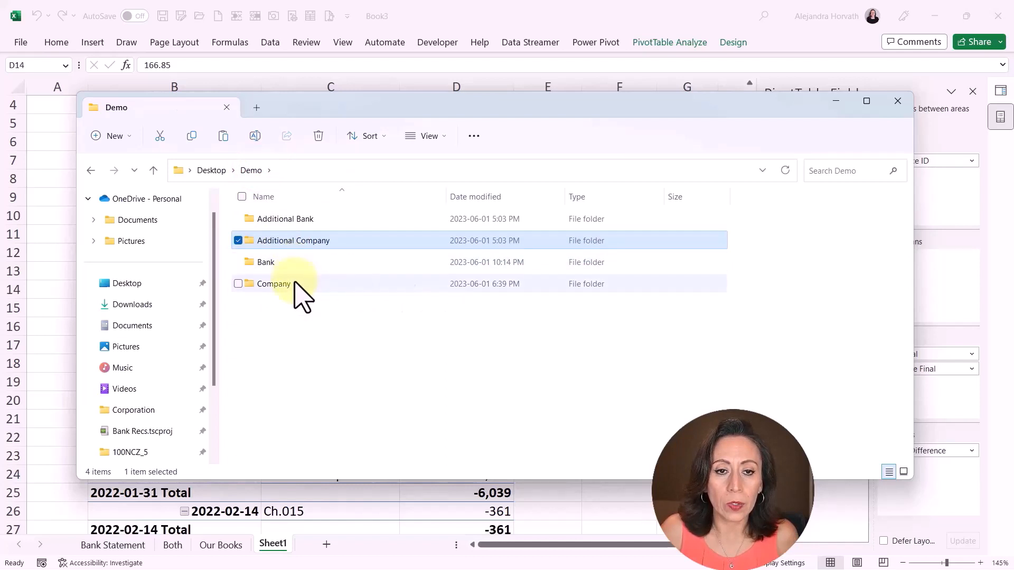
double_click(294, 283)
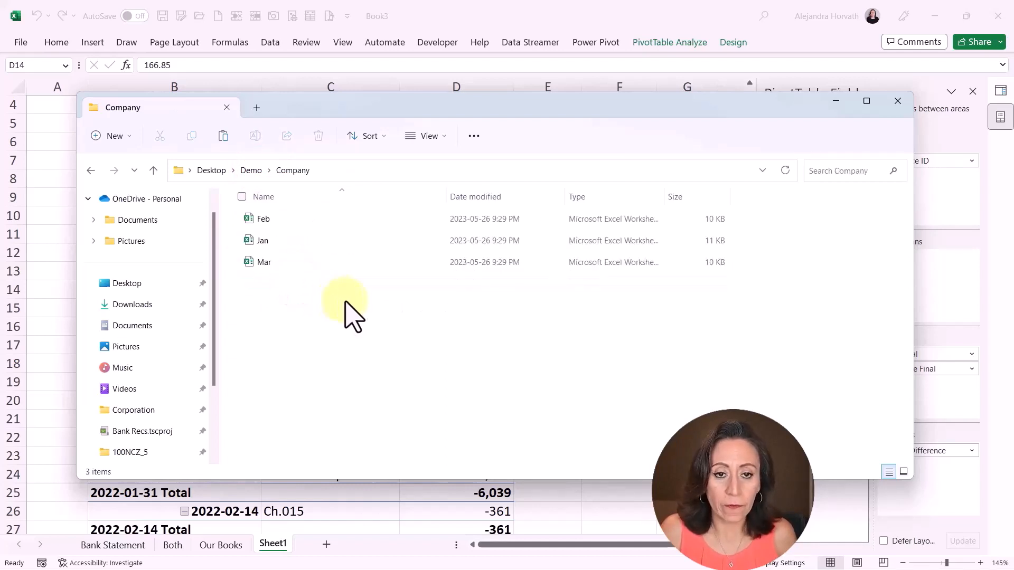
key("ctrl+v")
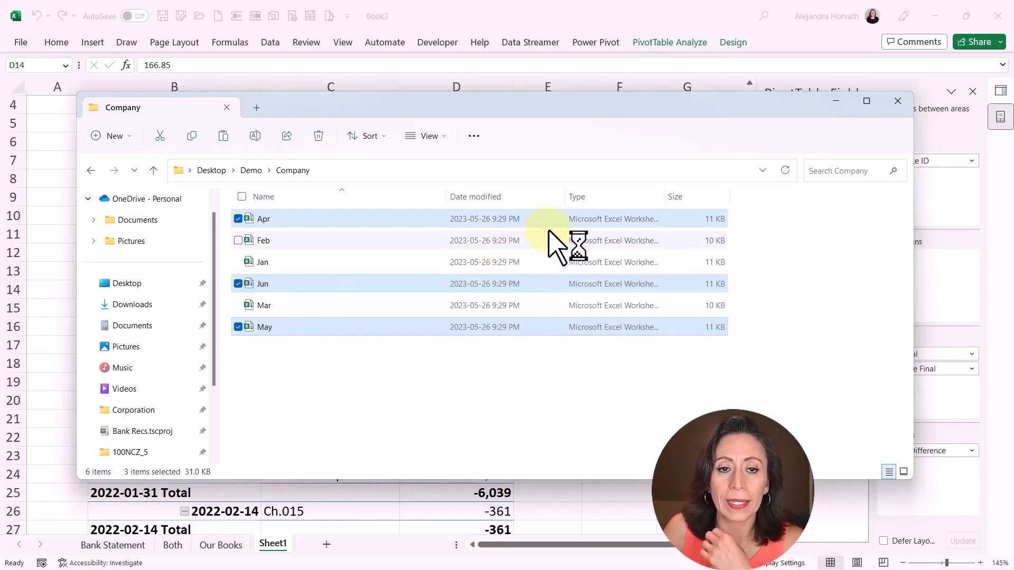
- Switch back to Excel, close the monthly company workbooks opened in Protected View, including Jun and May, and return to Book3
key("alt+Tab")
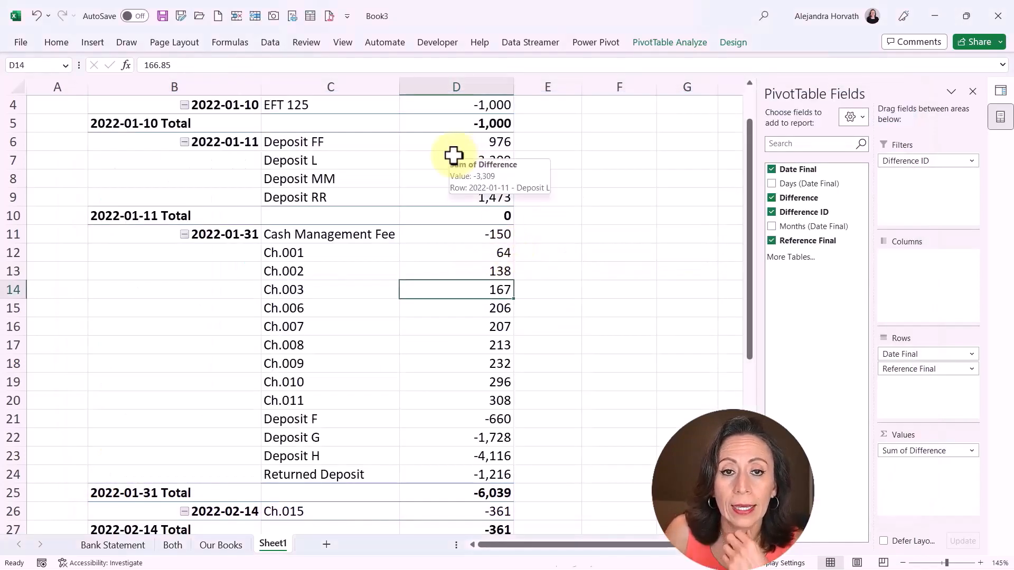
key("ctrl+alt+F5")
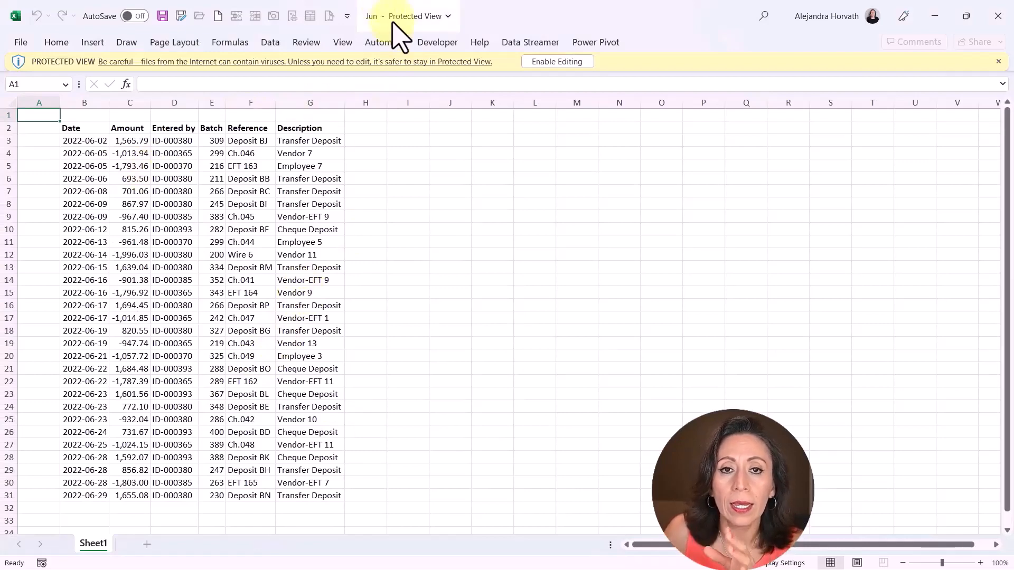
left_click(997, 16)
left_click(997, 15)
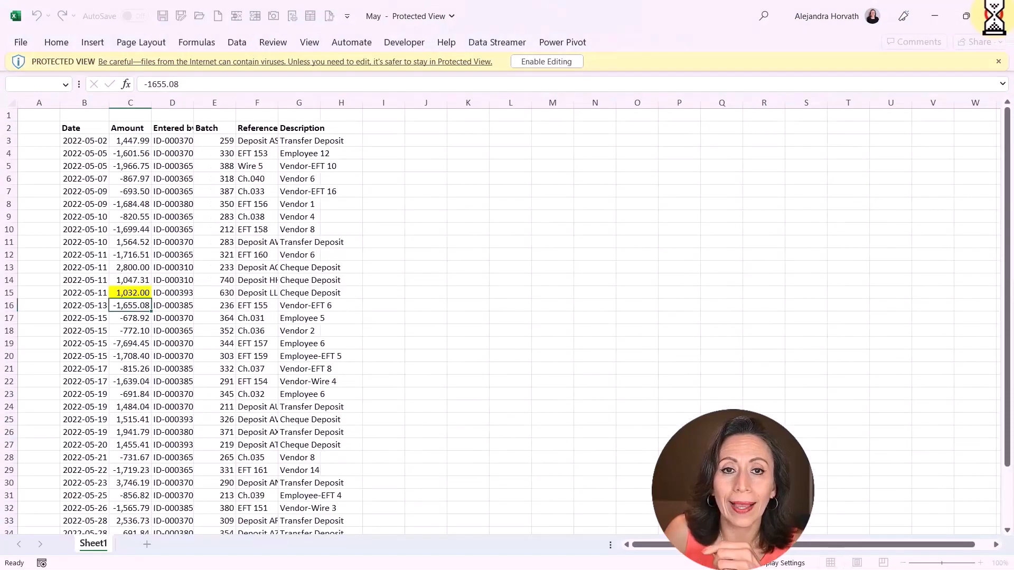
left_click(996, 16)
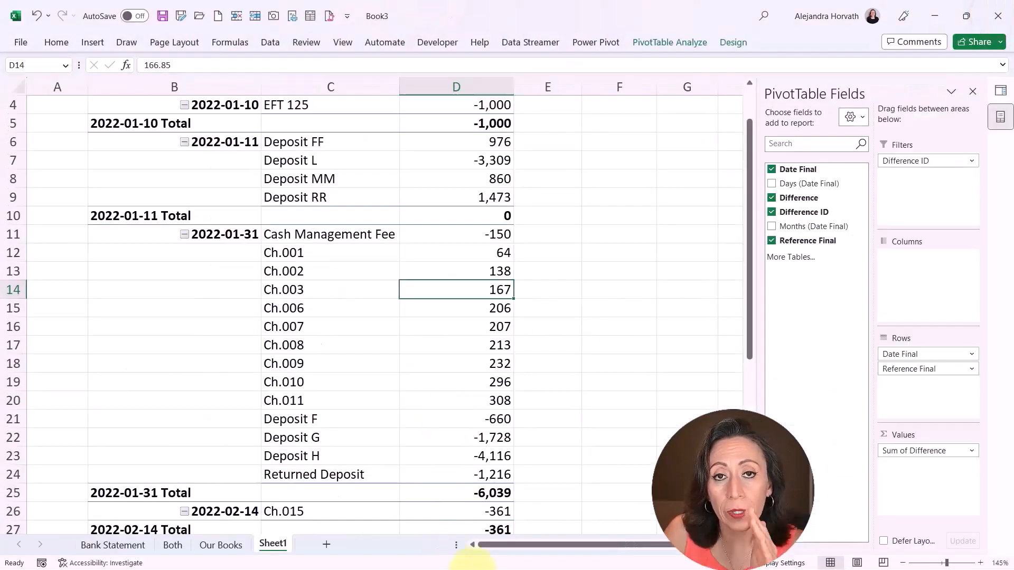
- Refresh all queries and pivot tables, and review the Sheet1 pivot table through to its Grand Total row
scroll(425, 323, "up", 1)
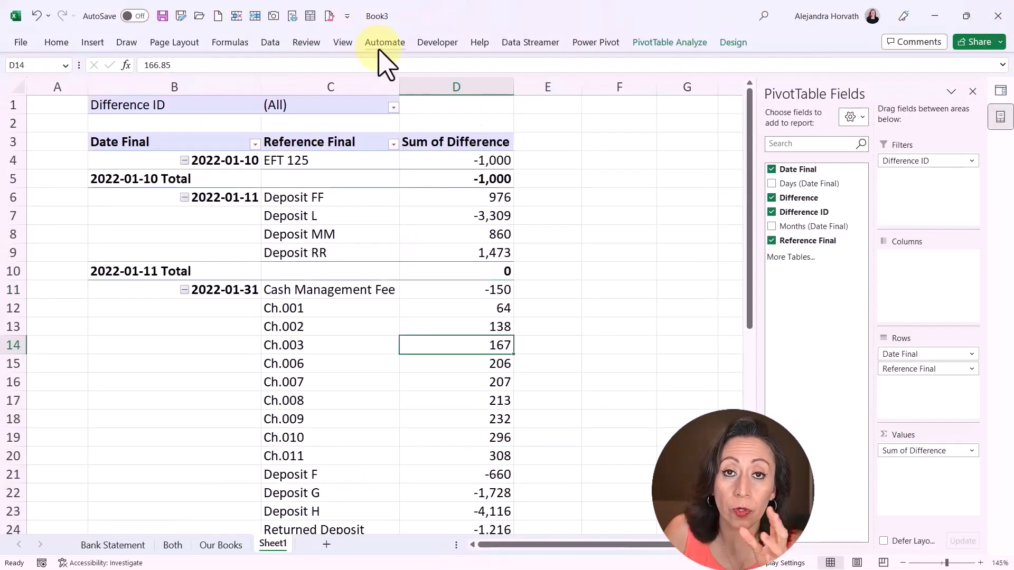
left_click(270, 41)
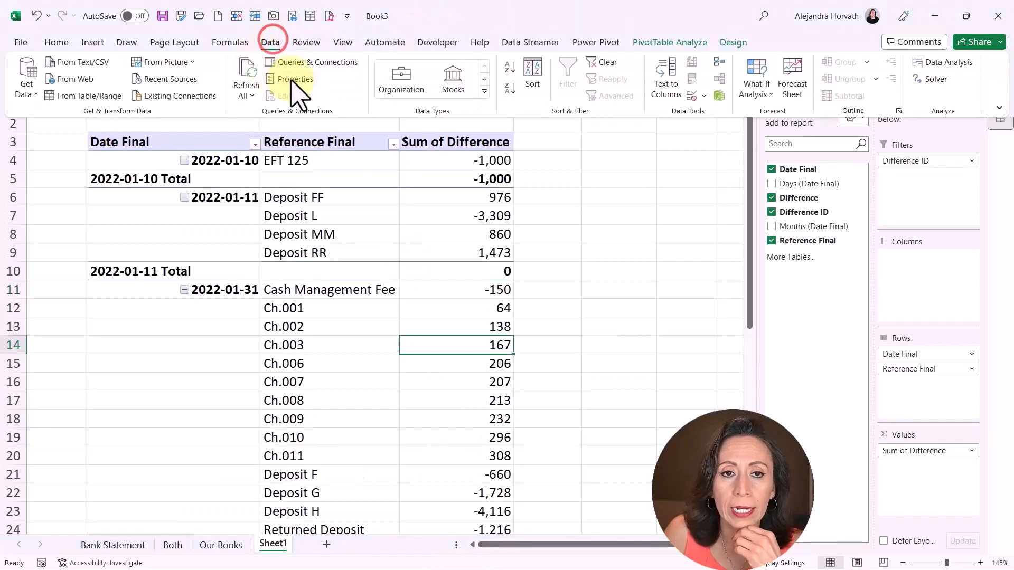
left_click(251, 72)
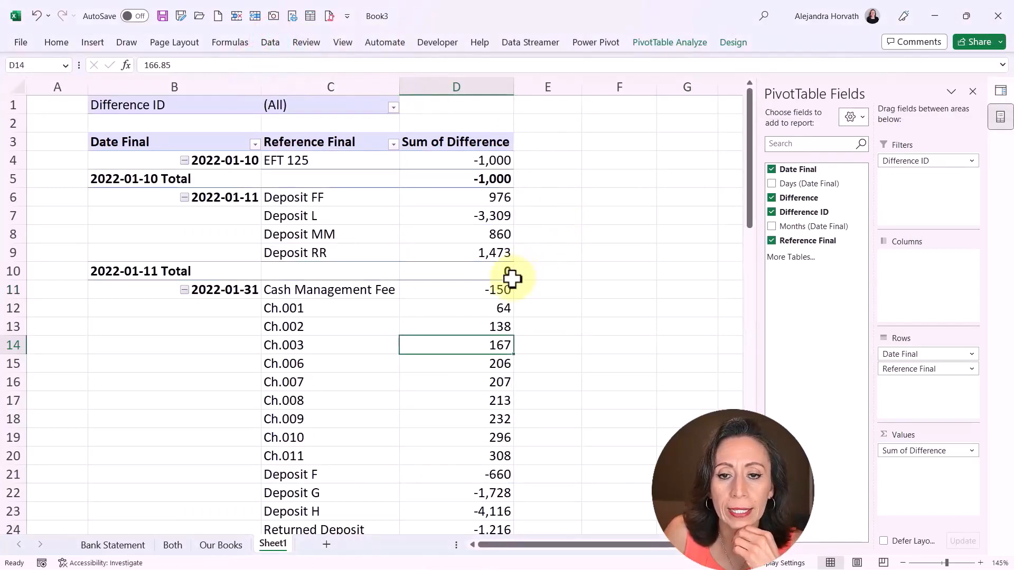
scroll(481, 284, "down", 10)
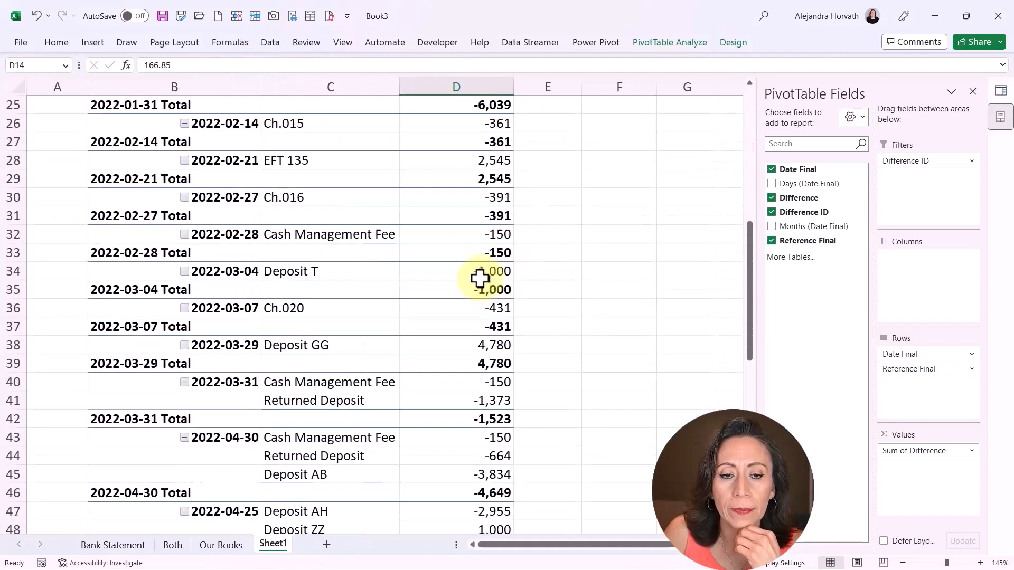
scroll(480, 278, "down", 4)
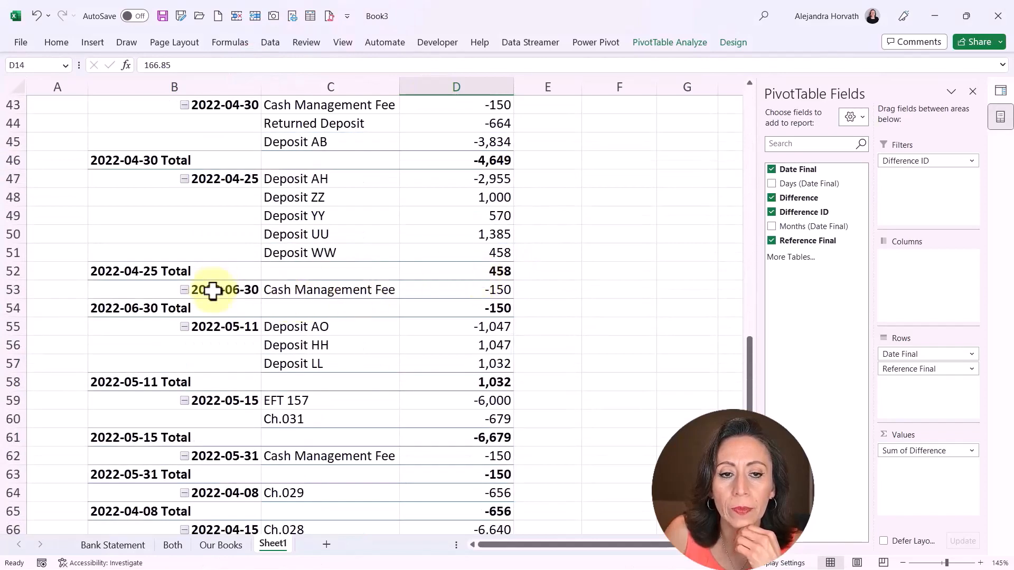
scroll(212, 290, "down", 4)
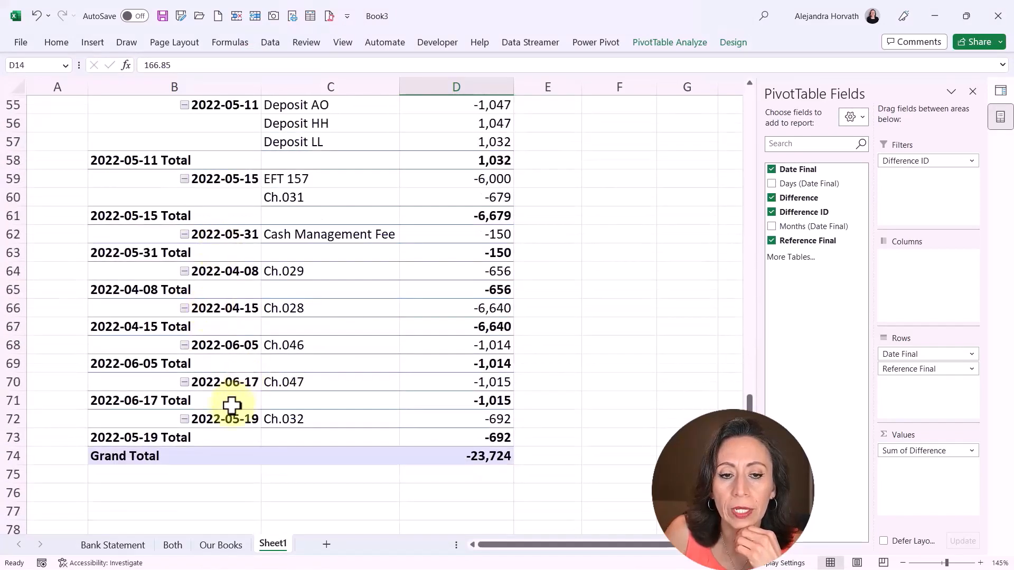
- Add the Months (Date Final) field to the Sheet1 pivot table's rows, above Date Final
left_click(227, 407)
left_click(230, 378)
left_click(232, 347)
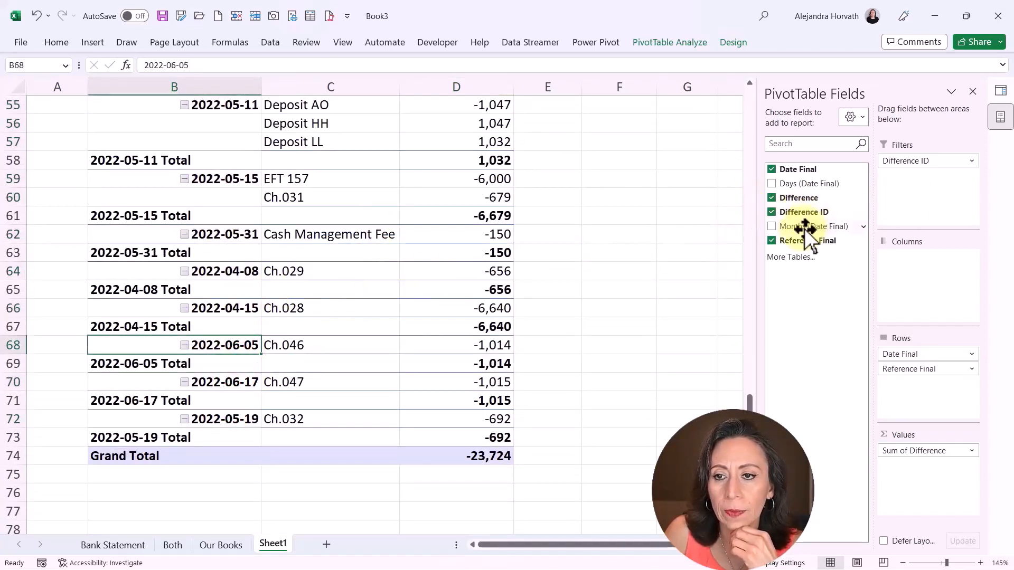
left_click_drag(803, 226, 892, 351)
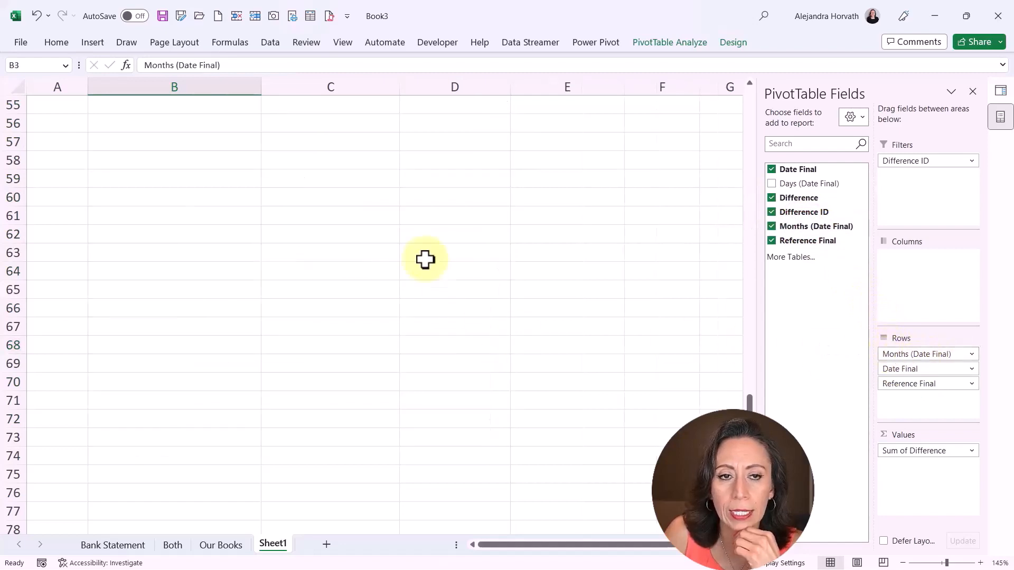
scroll(371, 241, "up", 5)
key("ctrl+Home")
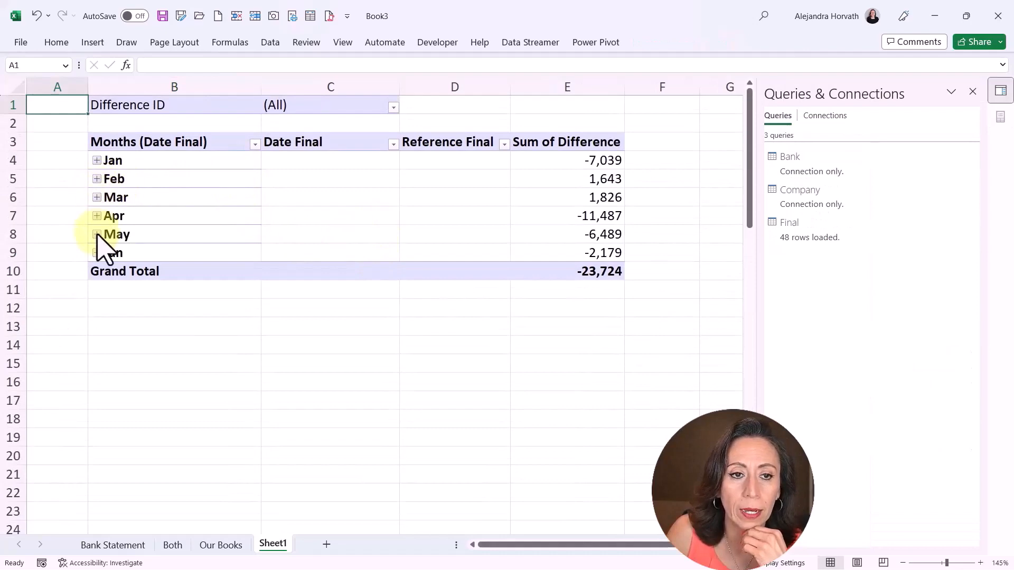
- Expand June in the Sheet1 pivot table and turn off the Date Final subtotals
left_click(96, 253)
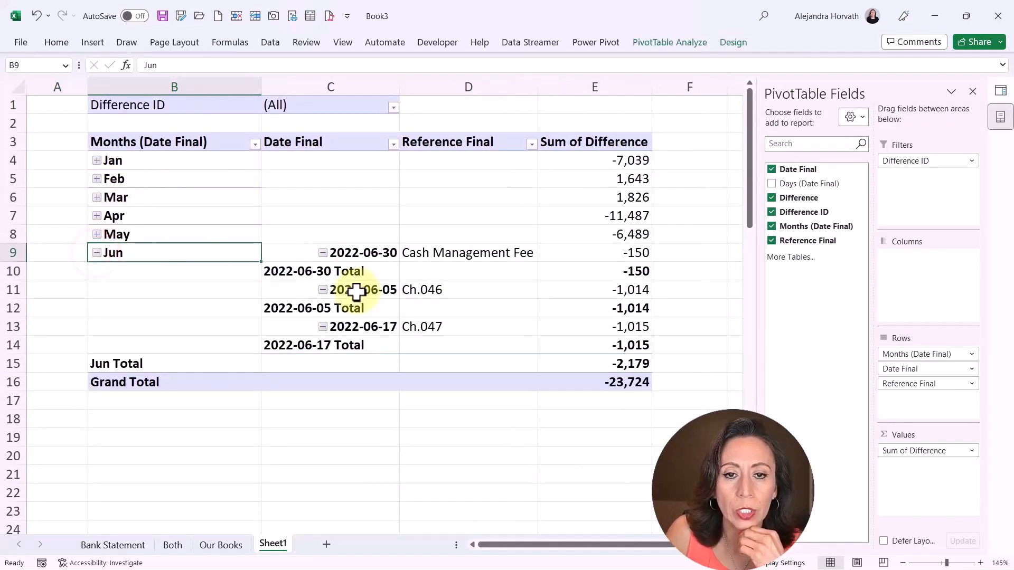
right_click(350, 272)
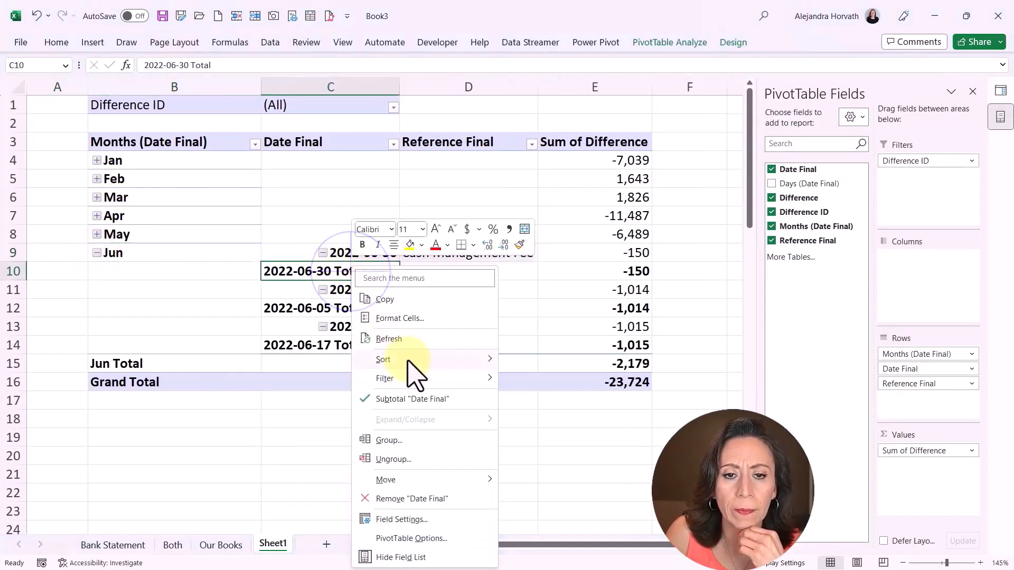
left_click(407, 400)
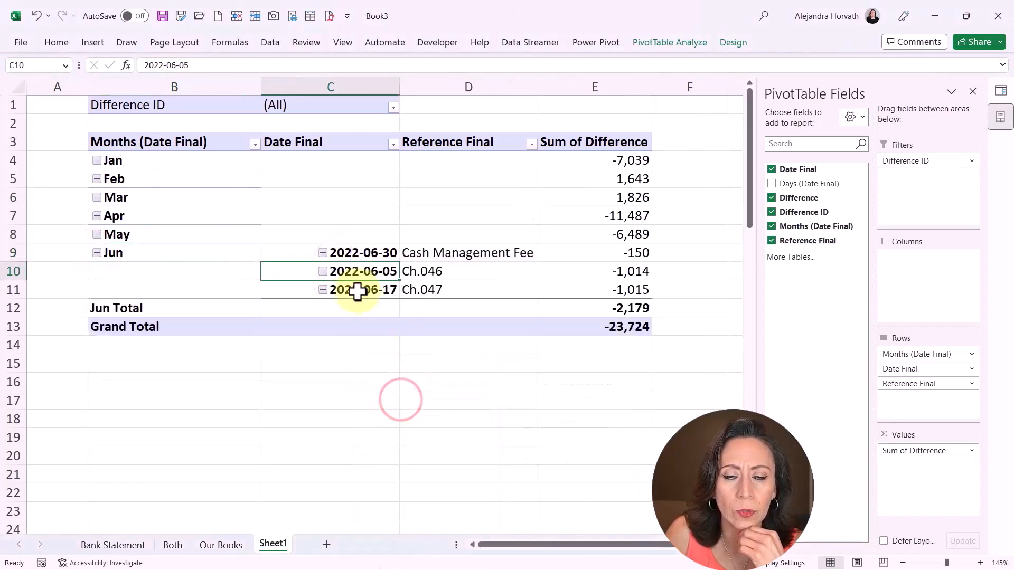
- Examine the refreshed pivot tables on the Our Books and Both sheets, and return to Sheet1
left_click(231, 555)
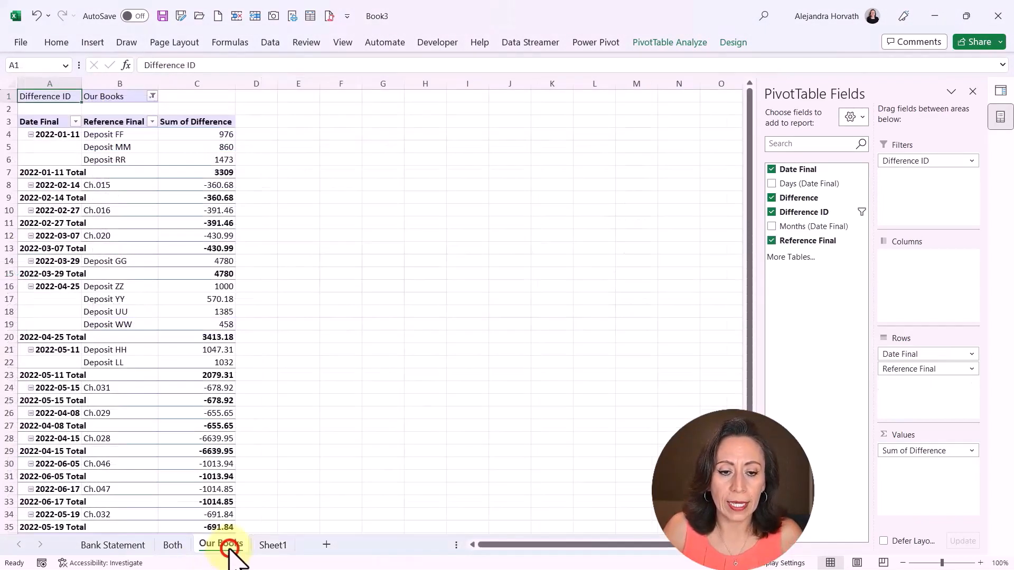
scroll(185, 463, "down", 3)
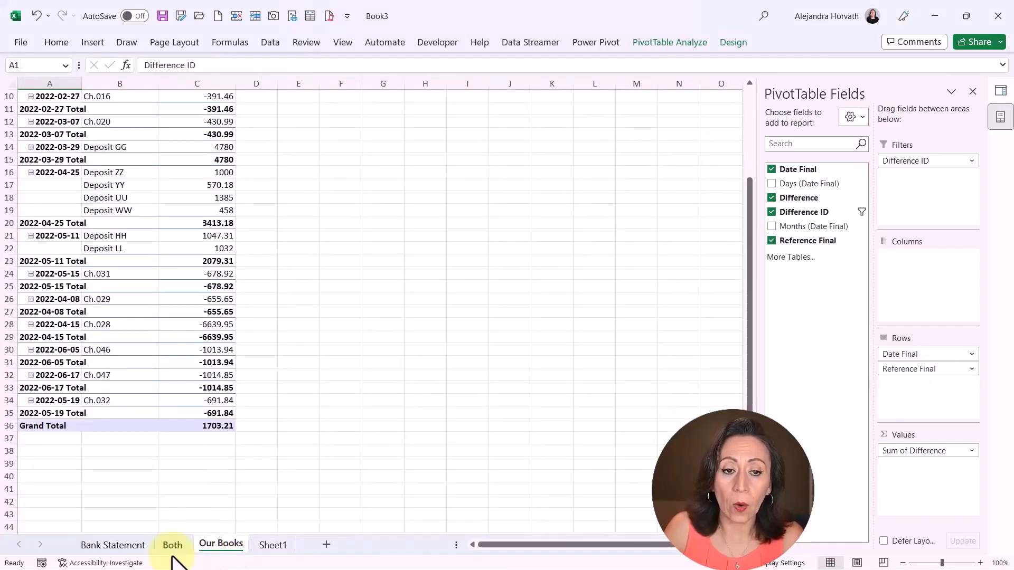
scroll(150, 469, "down", 3)
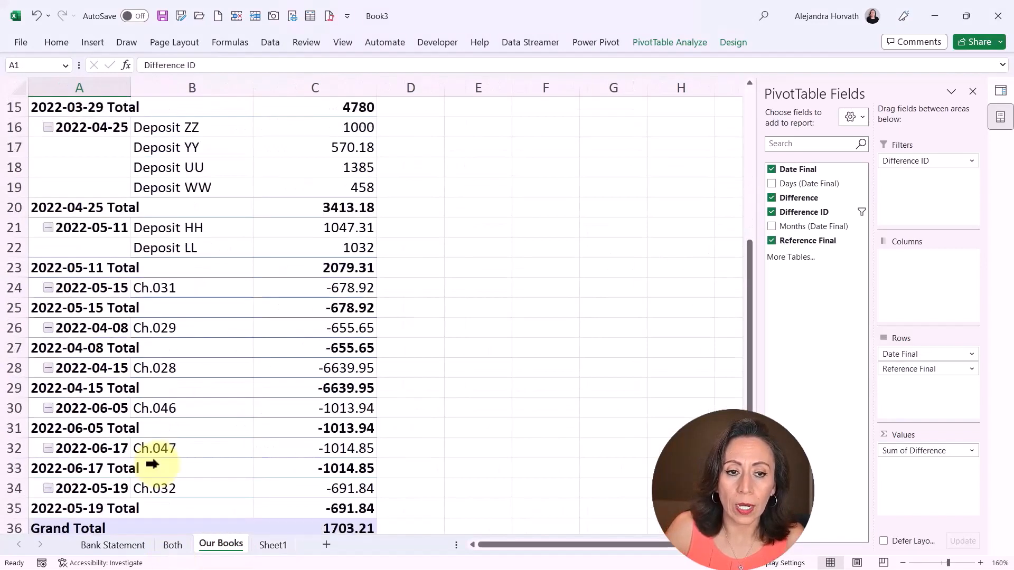
left_click(172, 545)
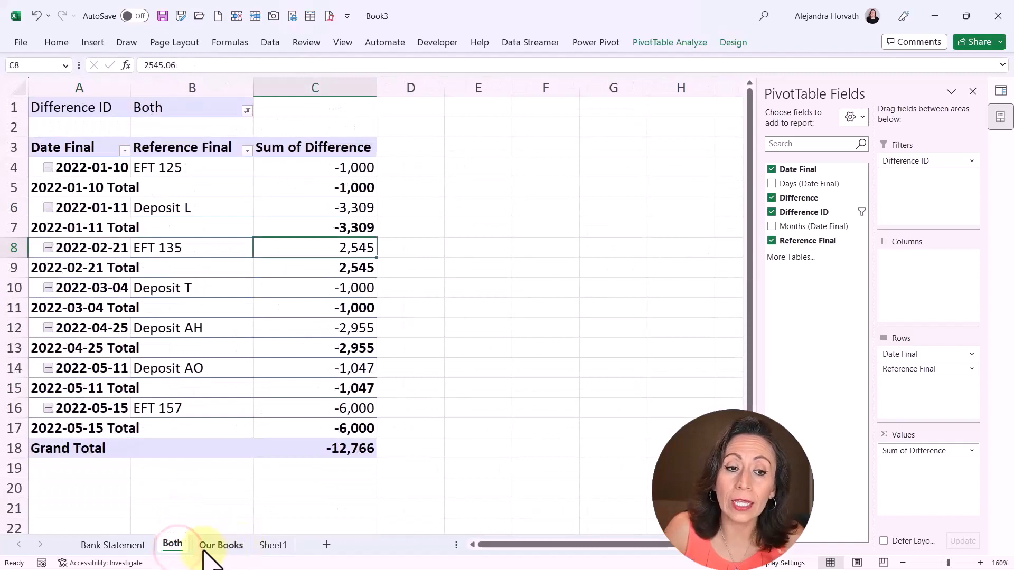
left_click(269, 545)
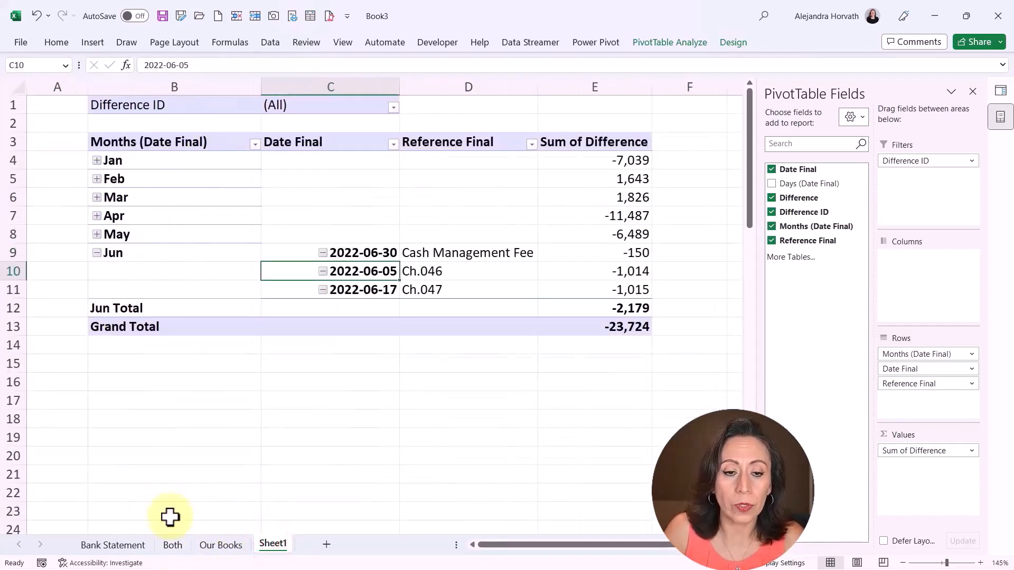
- Delete the Bank Statement, Both and Our Books sheets together
left_click(126, 546)
left_click(222, 546, "shift")
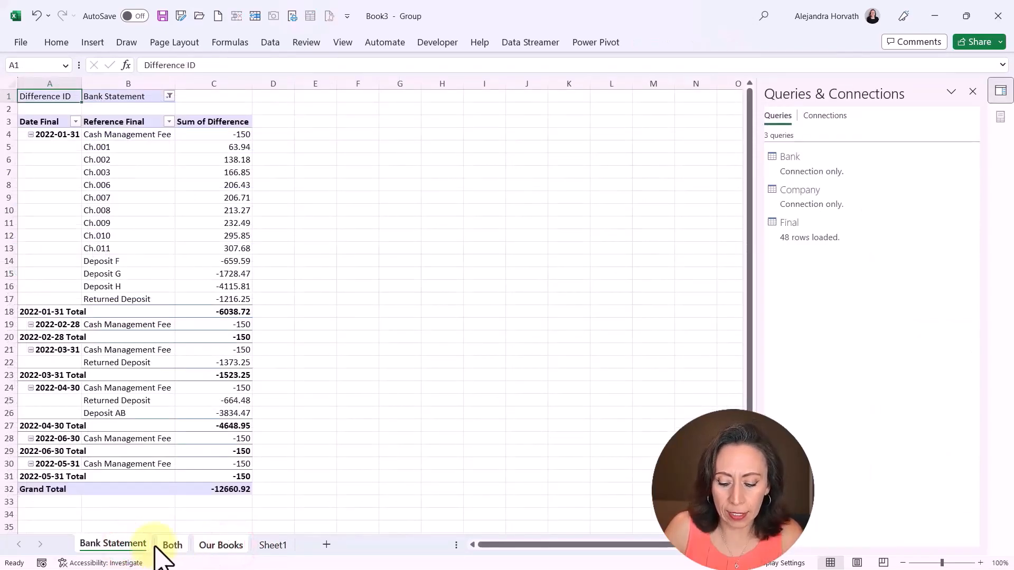
right_click(199, 544)
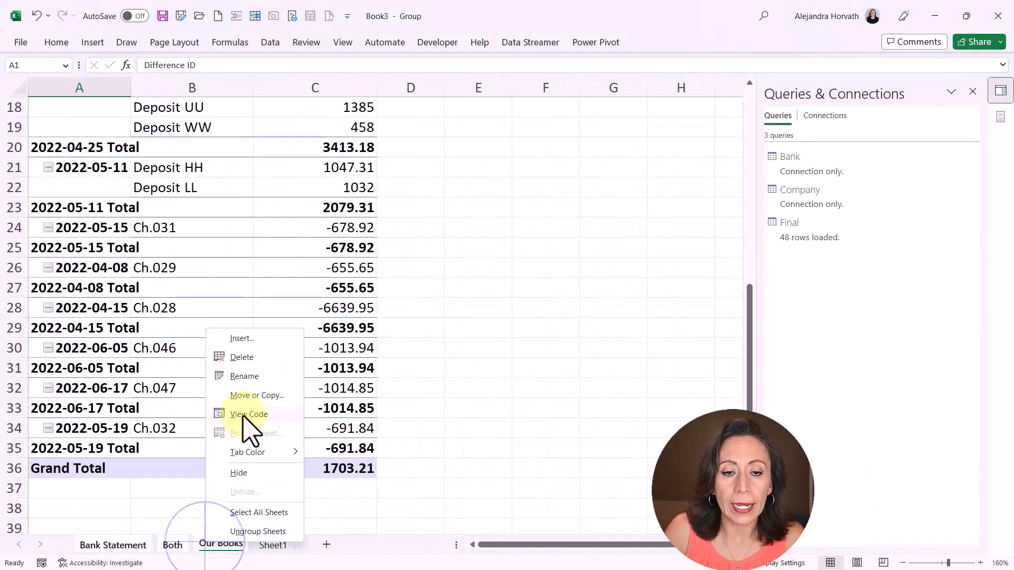
left_click(252, 359)
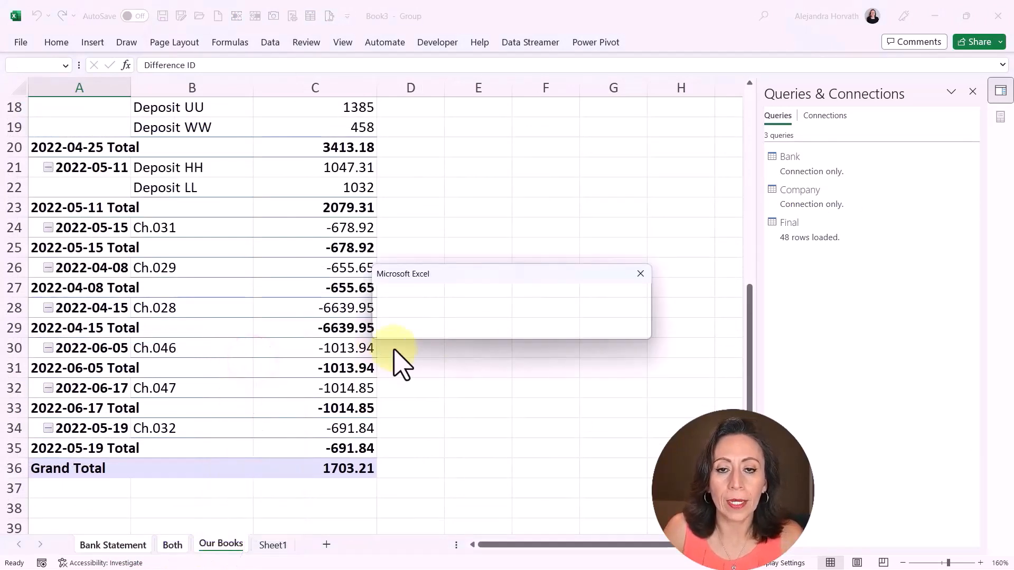
left_click(474, 324)
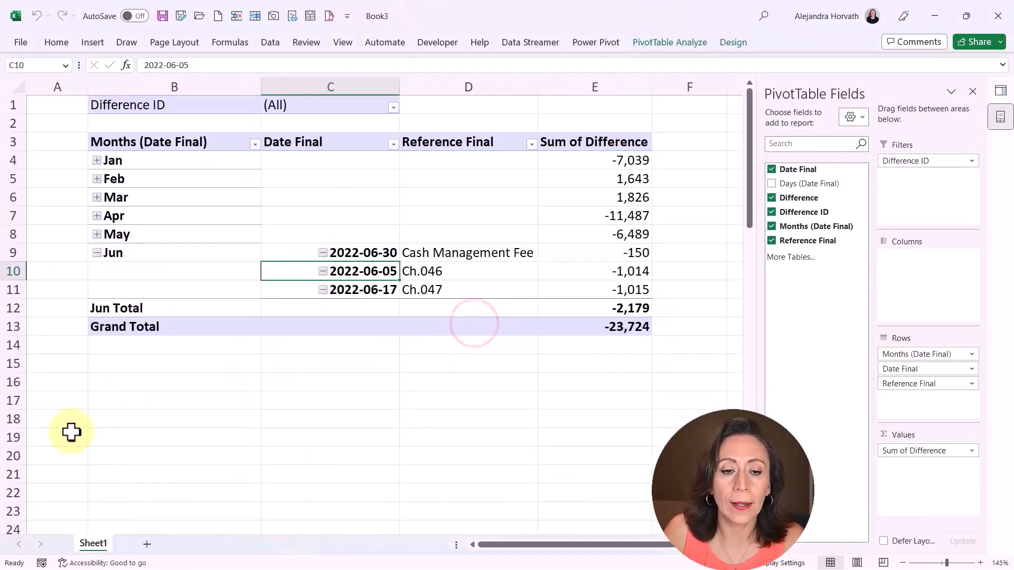
- Expand the May, Apr, Mar, Feb and Jan groups in the Sheet1 pivot table to show their dates and references
left_click(97, 234)
left_click(97, 215)
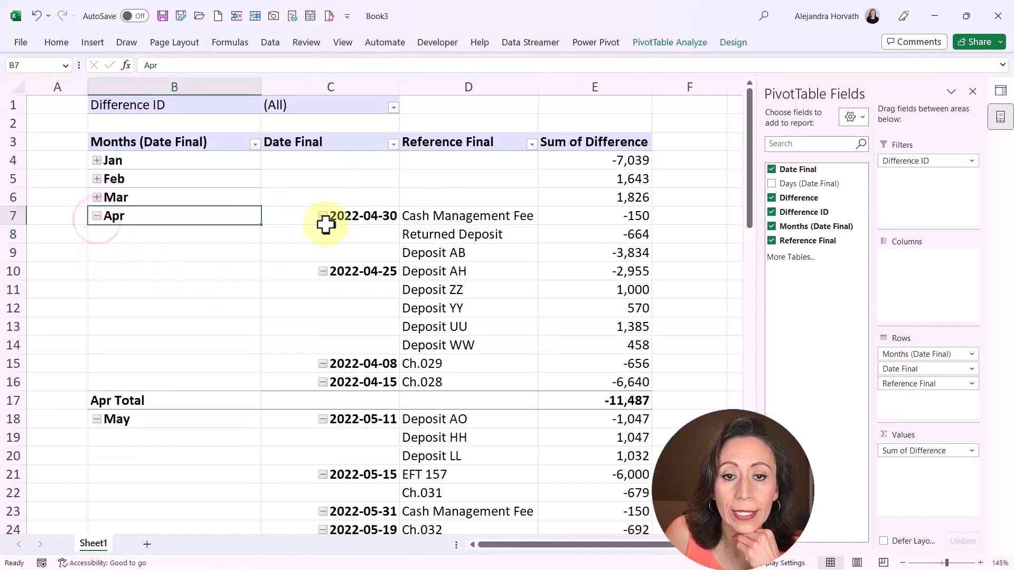
left_click(97, 196)
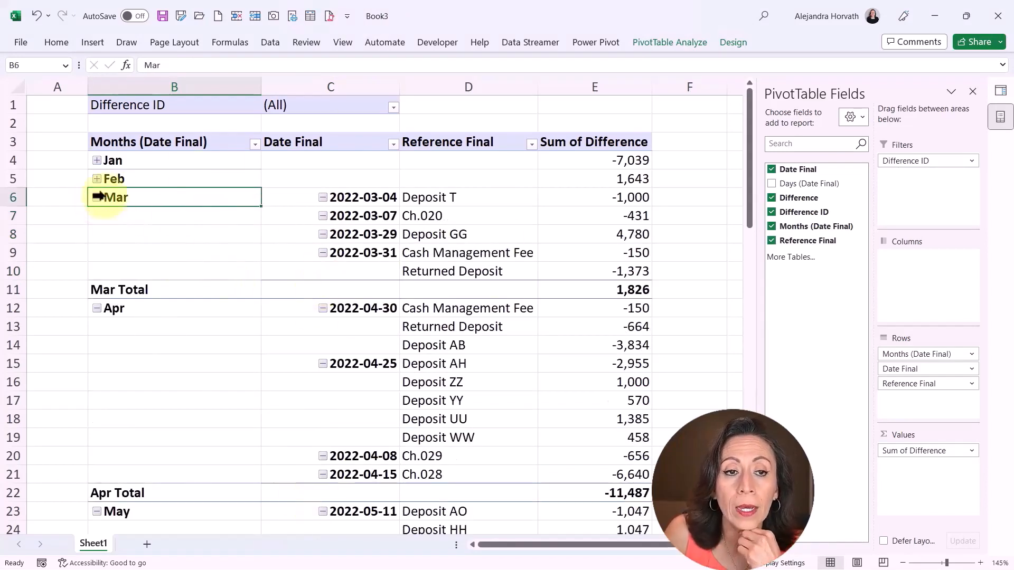
left_click(97, 179)
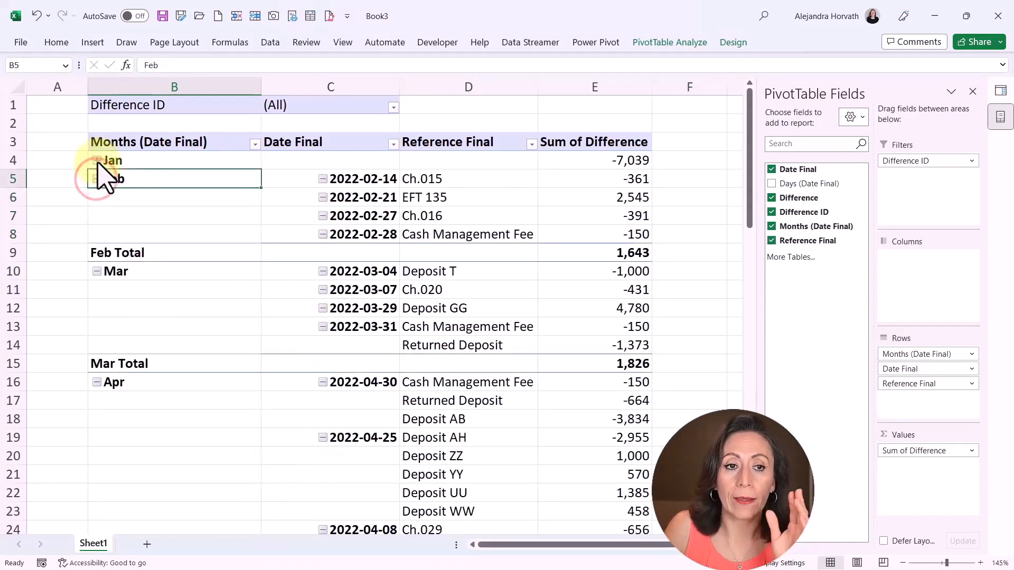
left_click(97, 160)
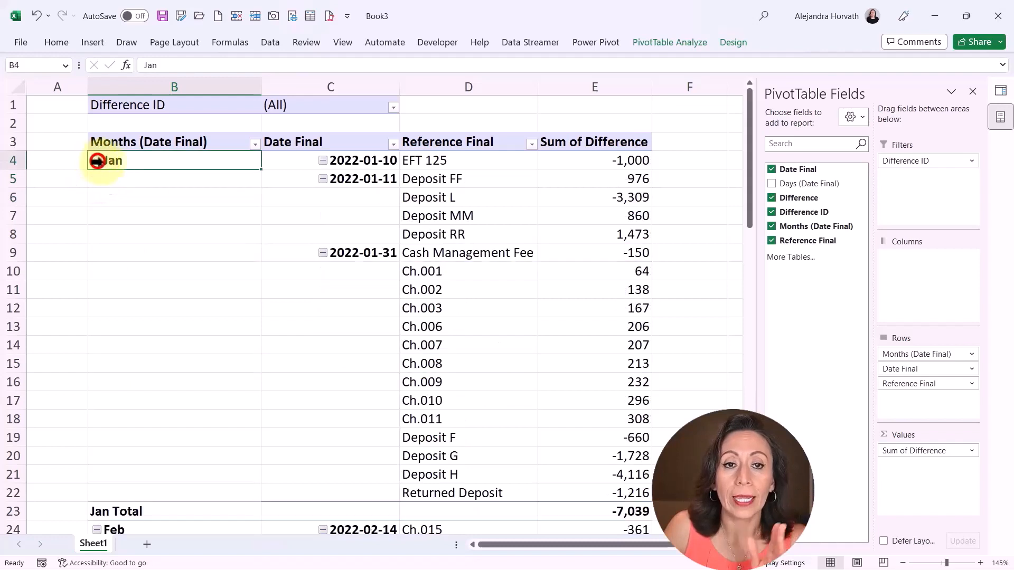
- Generate report filter pages from the Sheet1 pivot table for each Difference ID
left_click(393, 108)
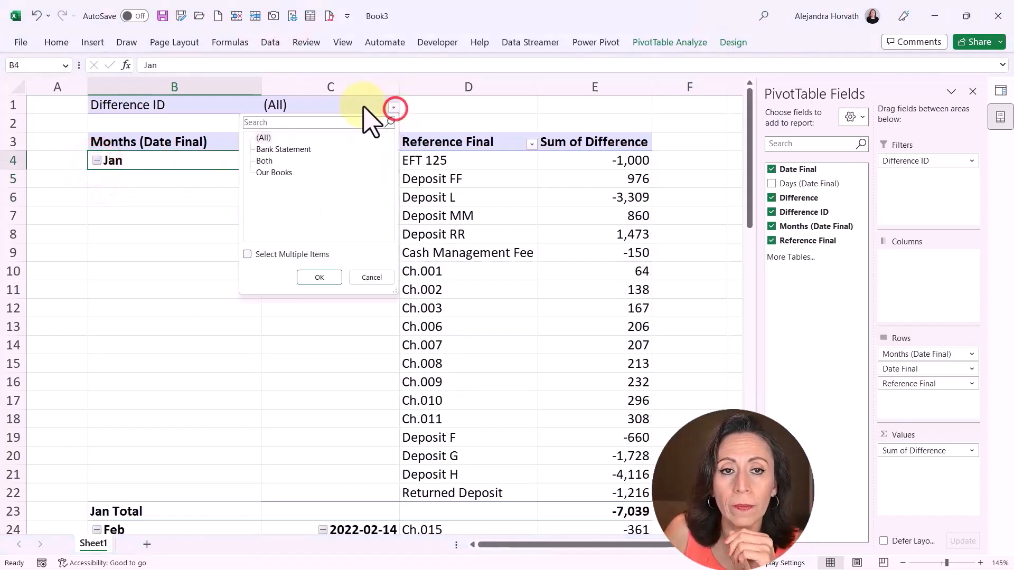
left_click(294, 104)
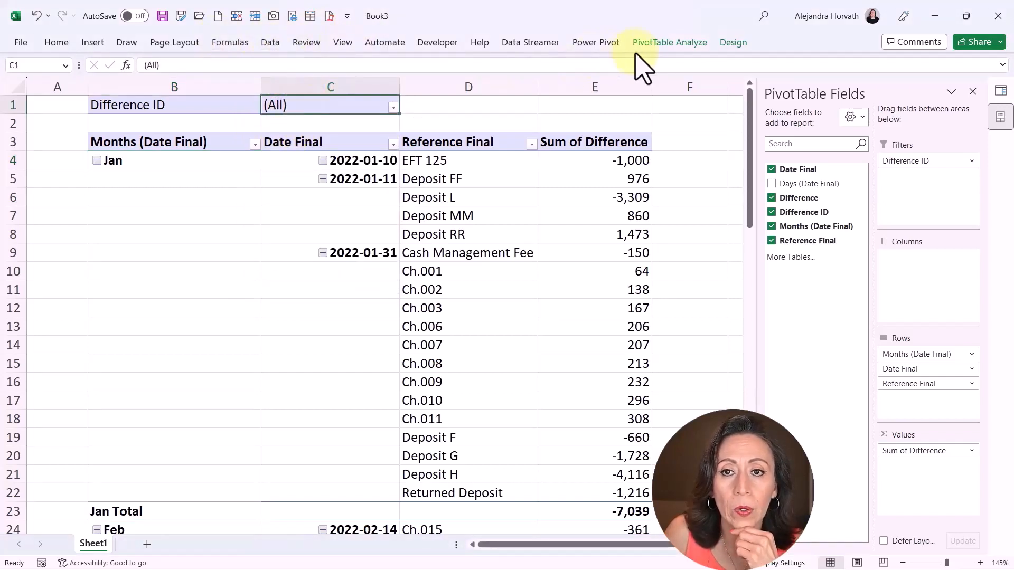
left_click(669, 42)
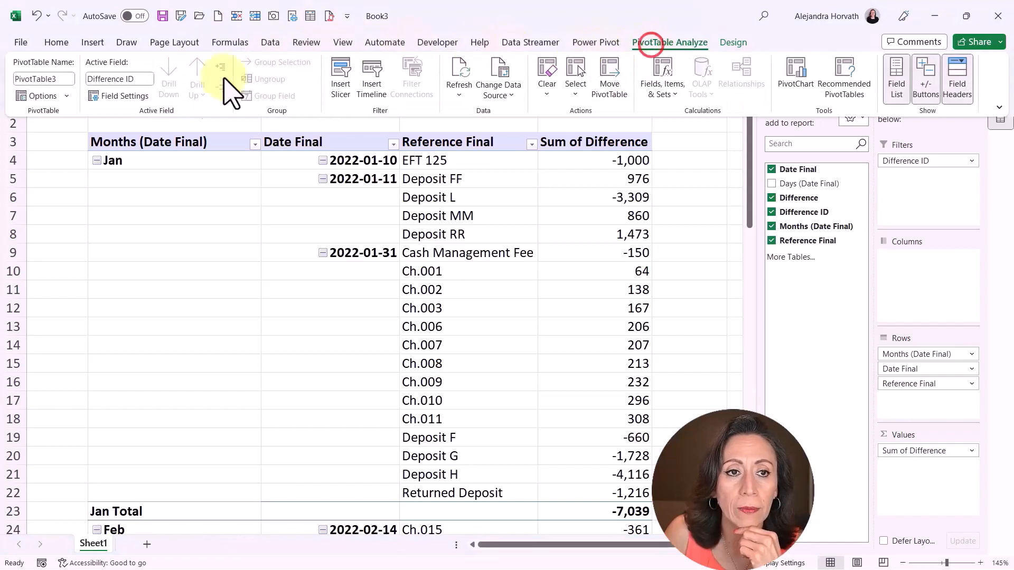
left_click(66, 96)
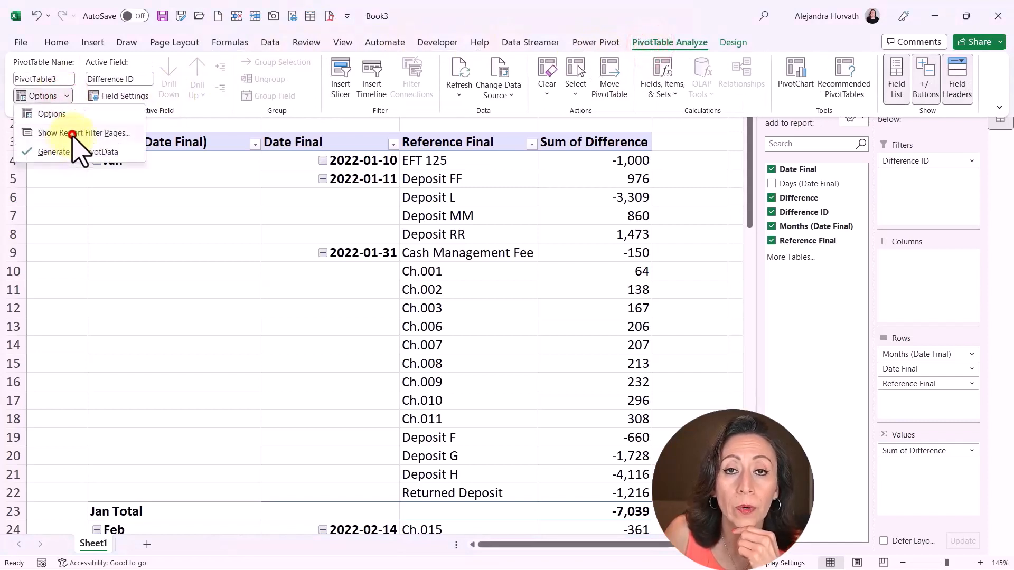
left_click(73, 134)
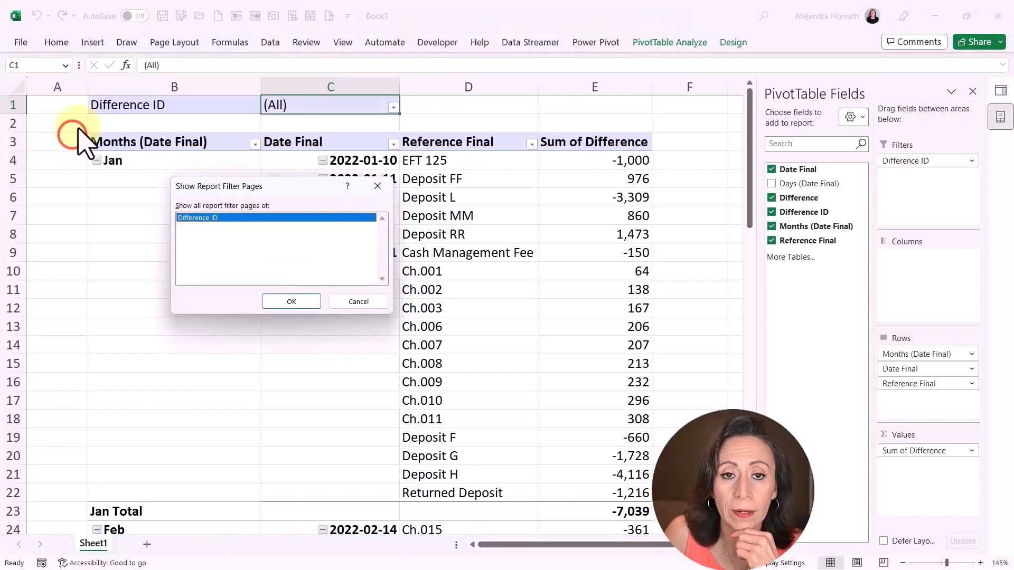
left_click(291, 302)
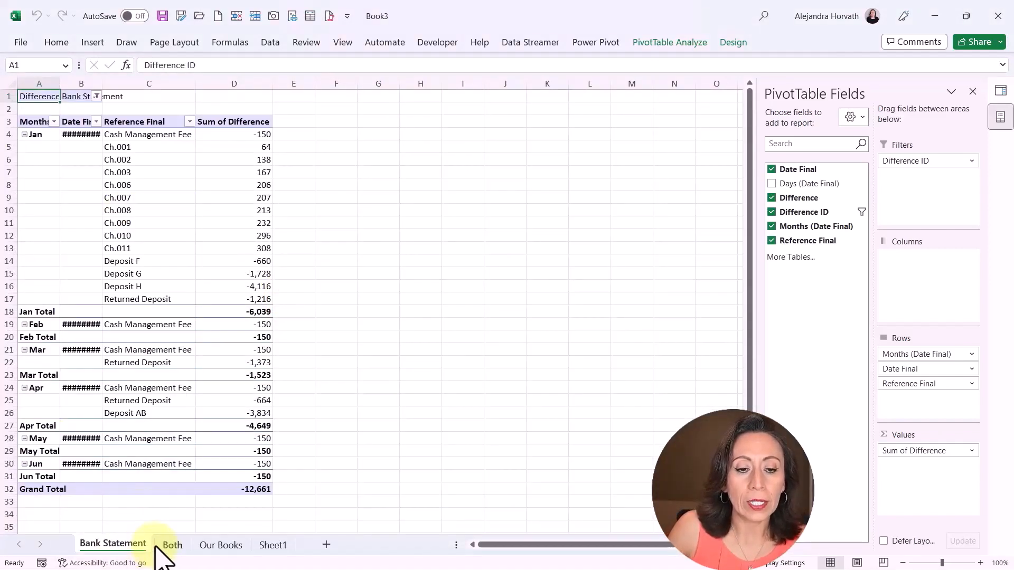
- Group the Bank Statement, Both and Our Books sheets and widen column B so the Date Final dates fit
left_click(172, 545)
left_click(222, 545)
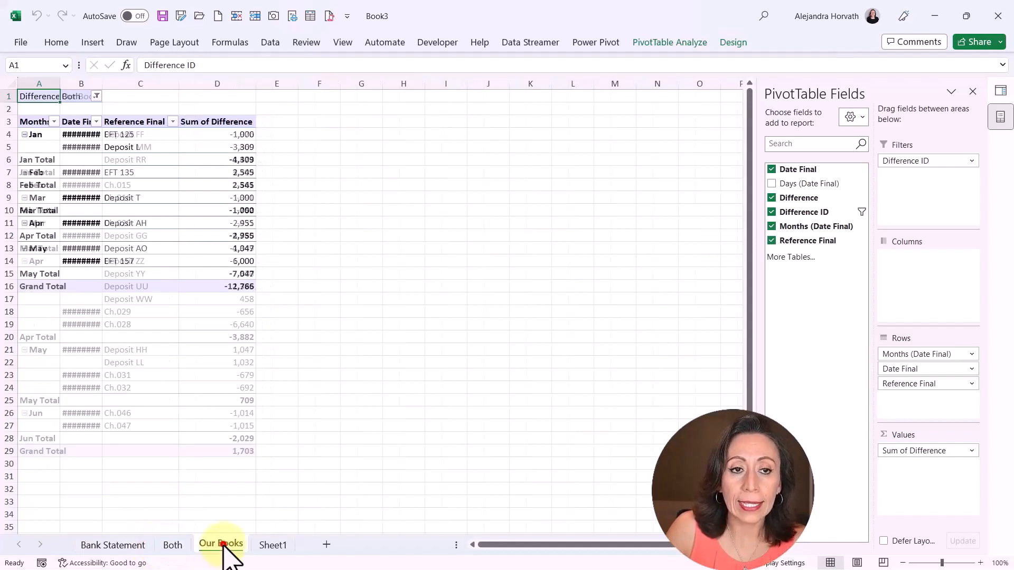
left_click(139, 546, "shift")
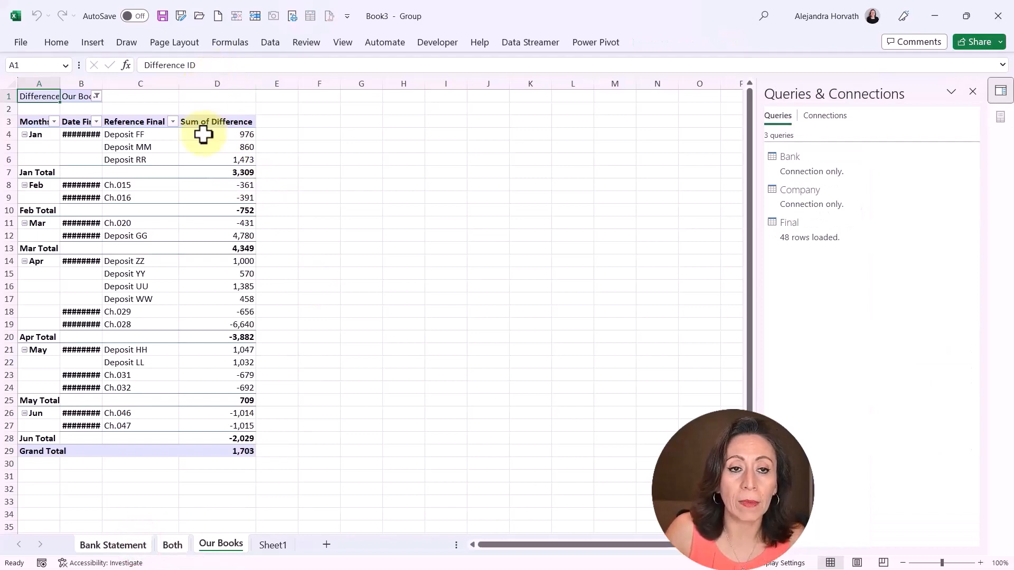
left_click_drag(103, 83, 121, 84)
scroll(169, 282, "up", 3)
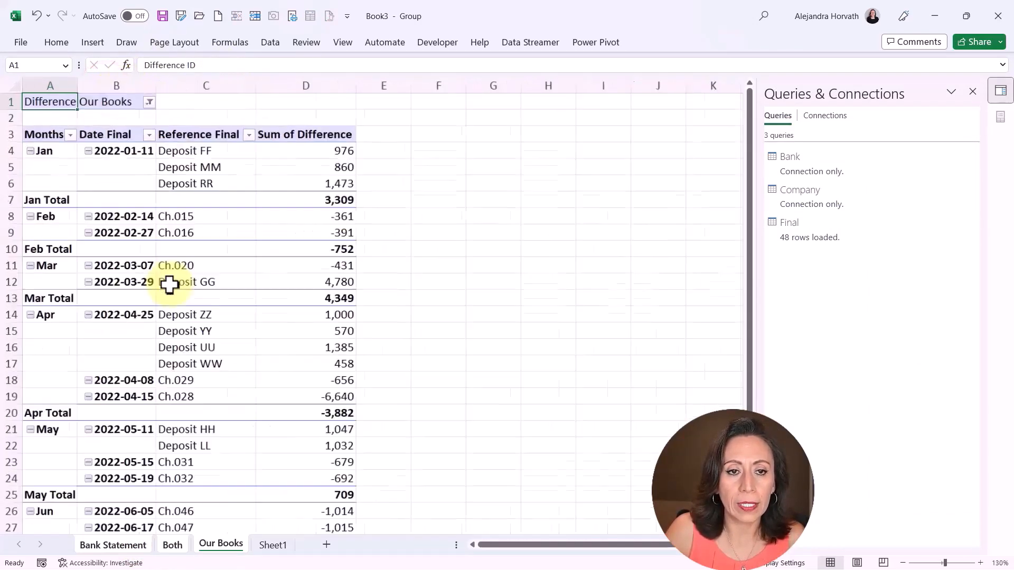
scroll(170, 282, "up", 1)
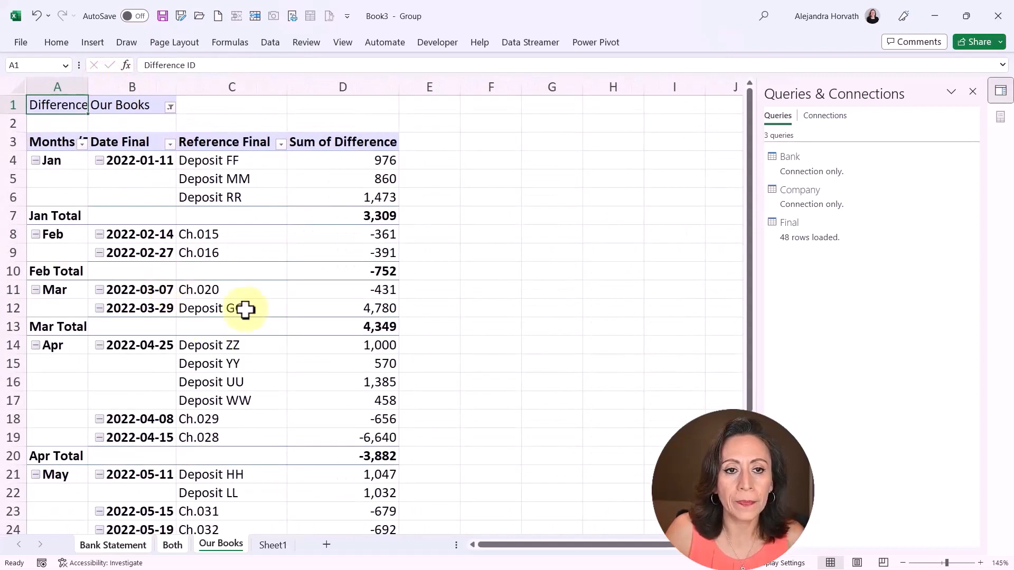
- Widen column A to about 13 on the grouped sheets to give the Difference ID label more room
key("Down")
key("Down")
key("Down")
left_click_drag(88, 86, 98, 86)
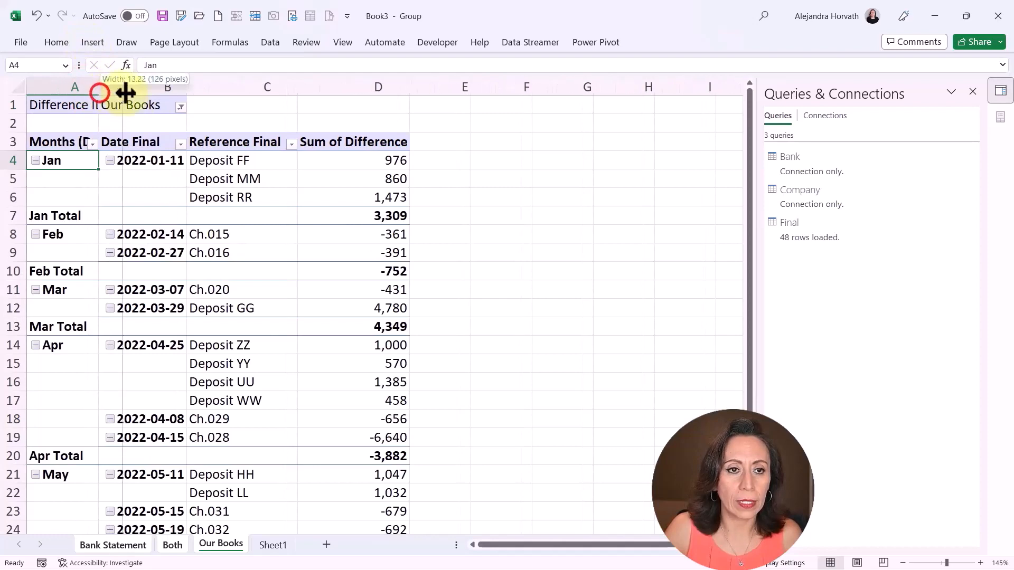
double_click(99, 86)
- Bold the Difference ID filter label and value in A1:B1 across the grouped sheets, and ungroup them by switching to Sheet1
left_click_drag(99, 106, 154, 105)
left_click(142, 303)
left_click(272, 544)
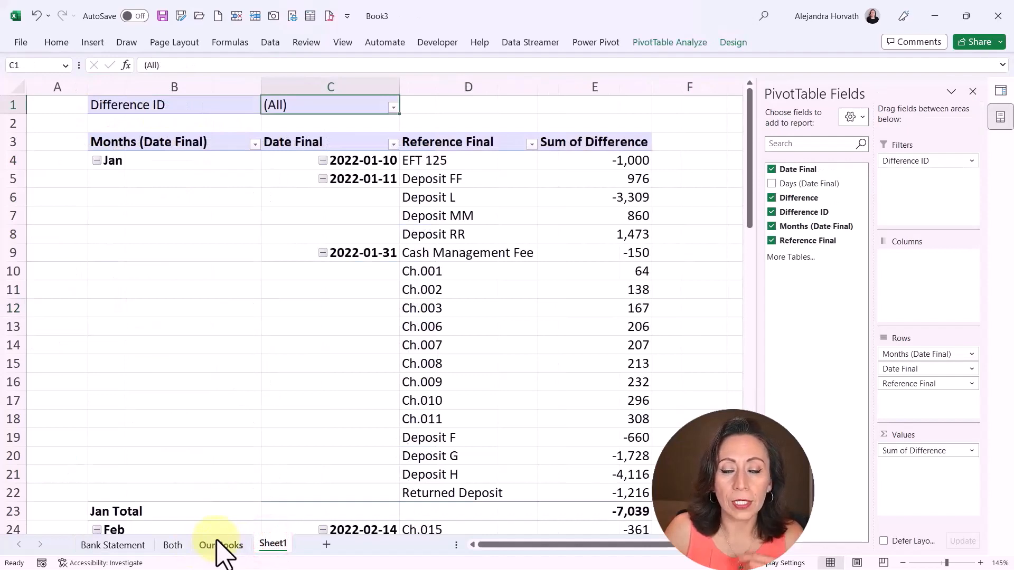
- Review the monthly difference pivot tables on the Bank Statement, Both and Our Books sheets
key("ctrl+Page_Up")
key("ctrl+Page_Up")
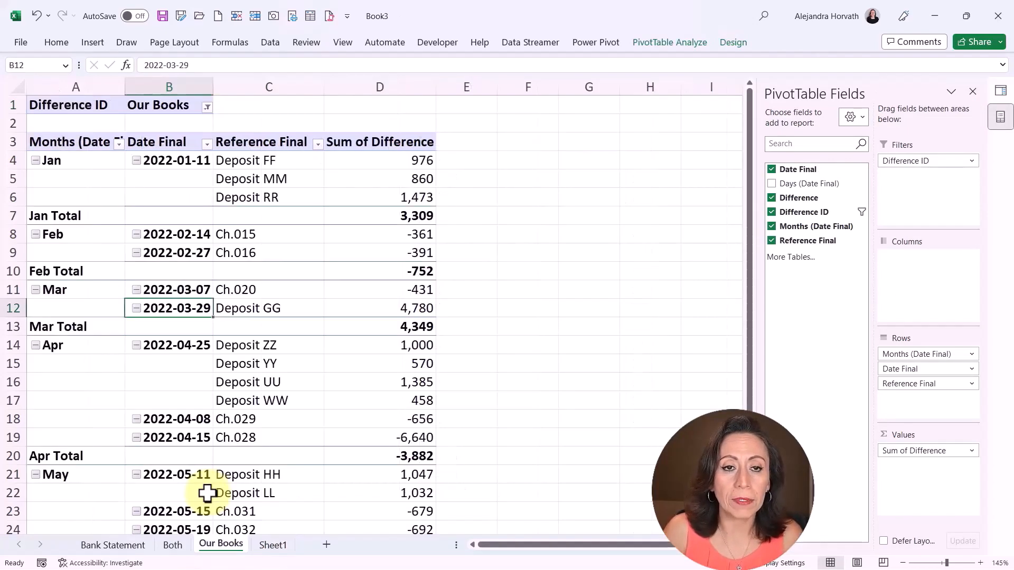
key("ctrl+Page_Up")
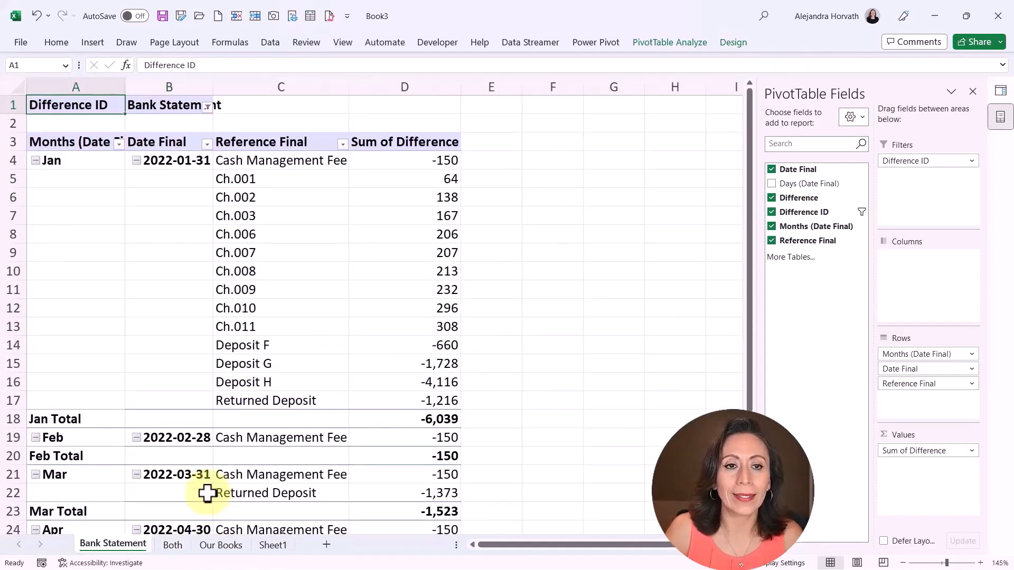
scroll(207, 493, "down", 8)
scroll(207, 494, "up", 8)
key("ctrl+Page_Down")
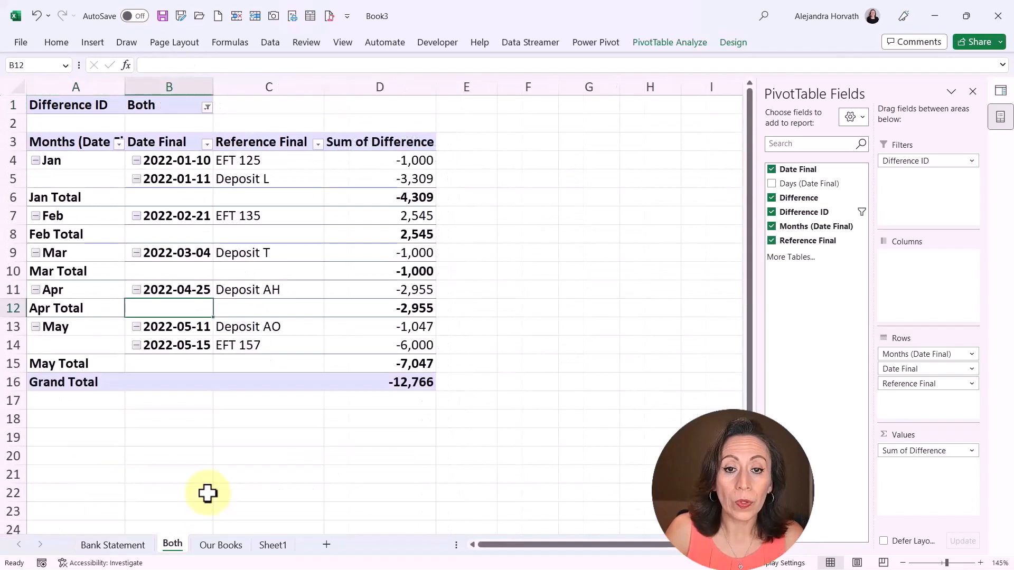
key("ctrl+Page_Down")
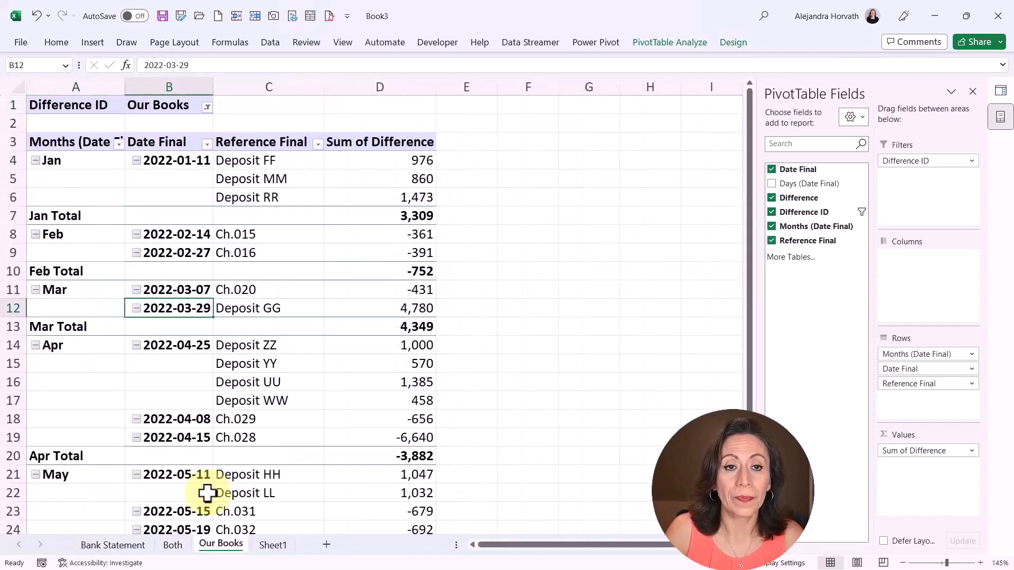